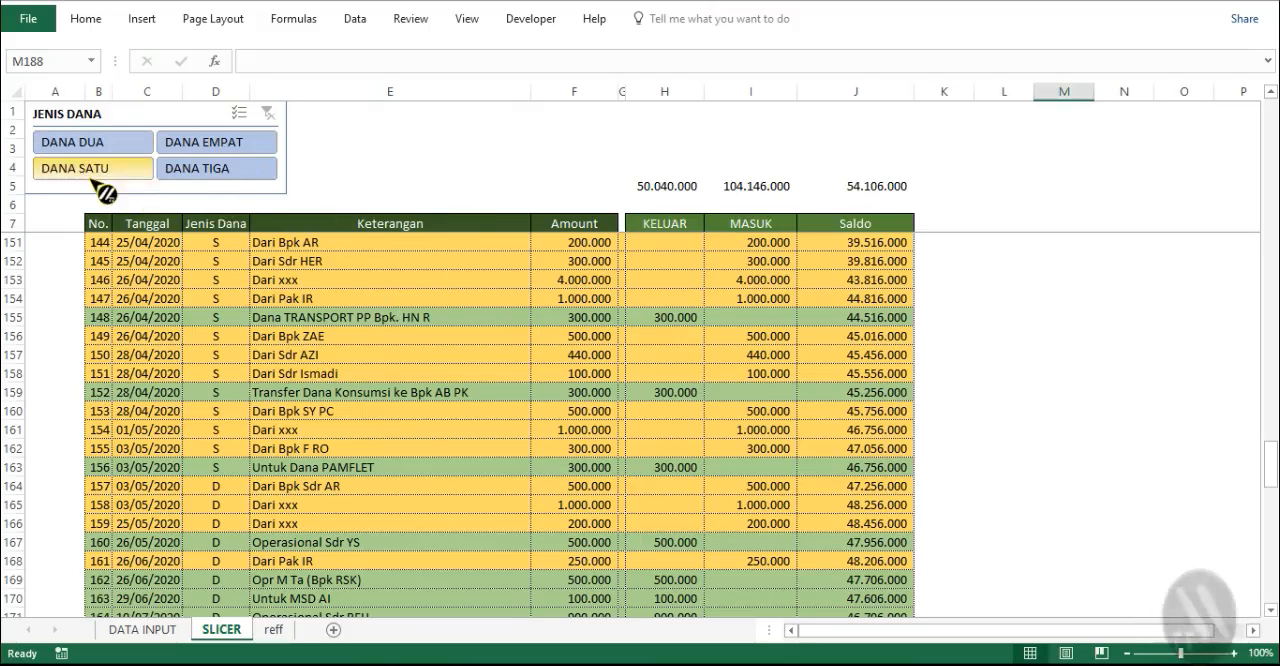
# - Filter the SLICER sheet's table to DANA DUA and review its entries
pyautogui.click(120, 150)
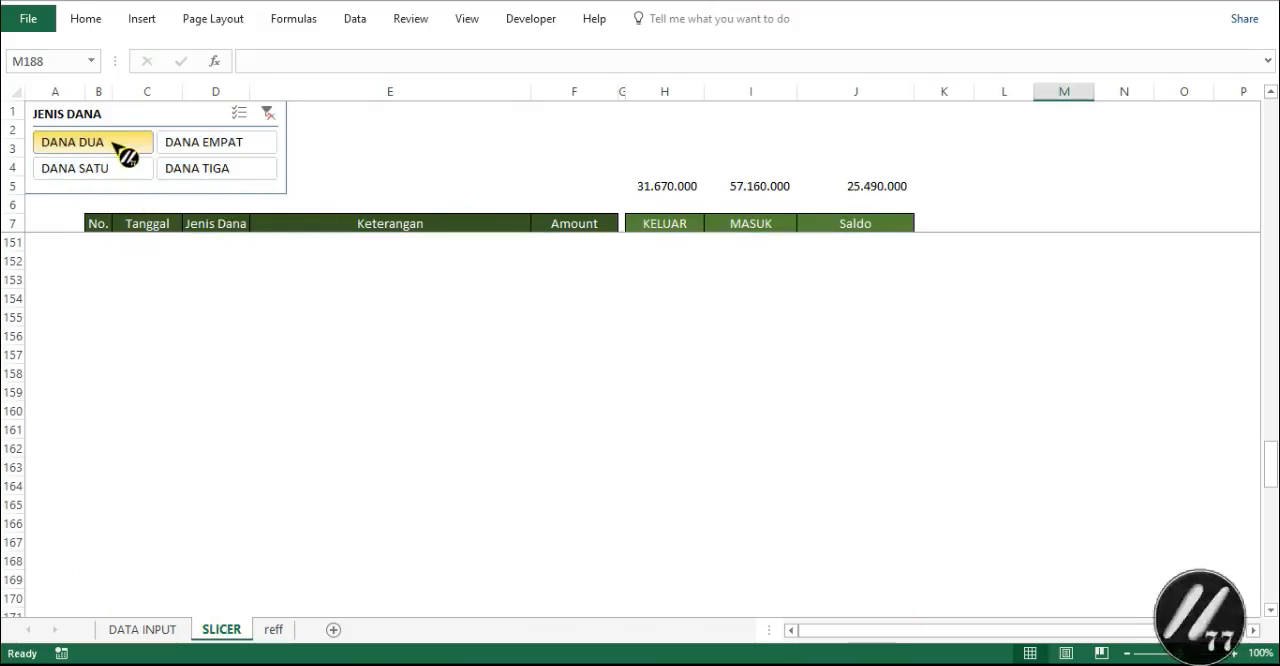
pyautogui.scroll(10, 283, 300)
pyautogui.scroll(5, 285, 302)
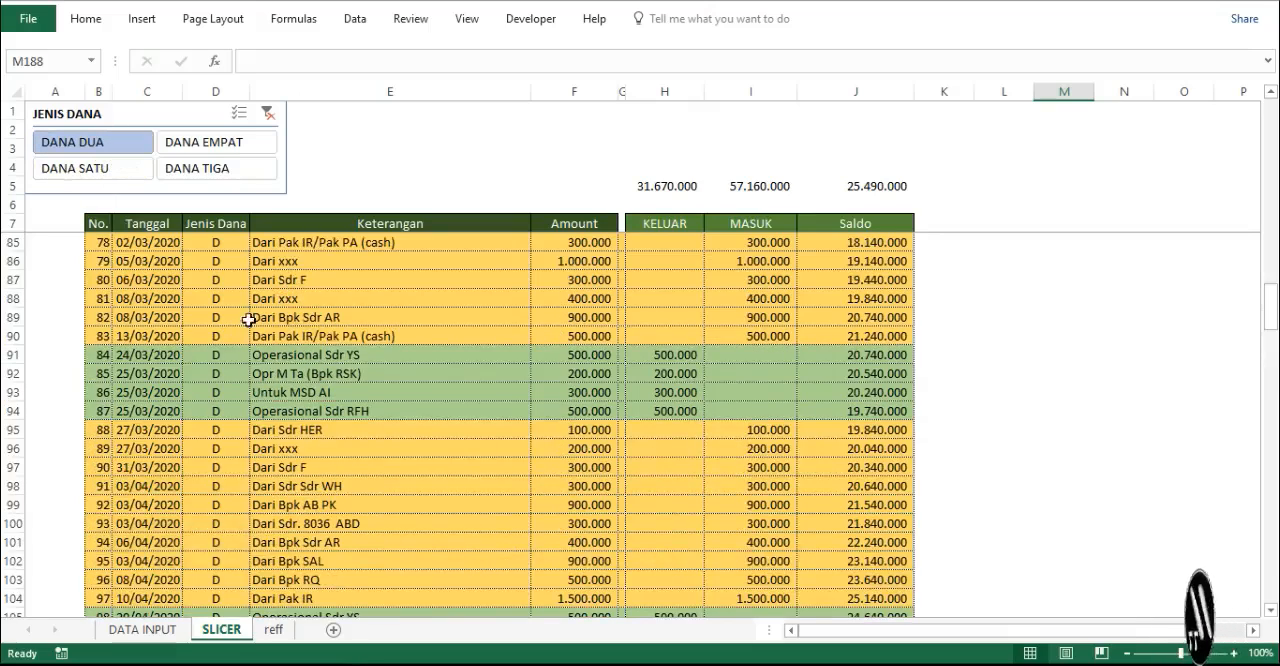
pyautogui.scroll(3, 238, 281)
pyautogui.scroll(6, 238, 281)
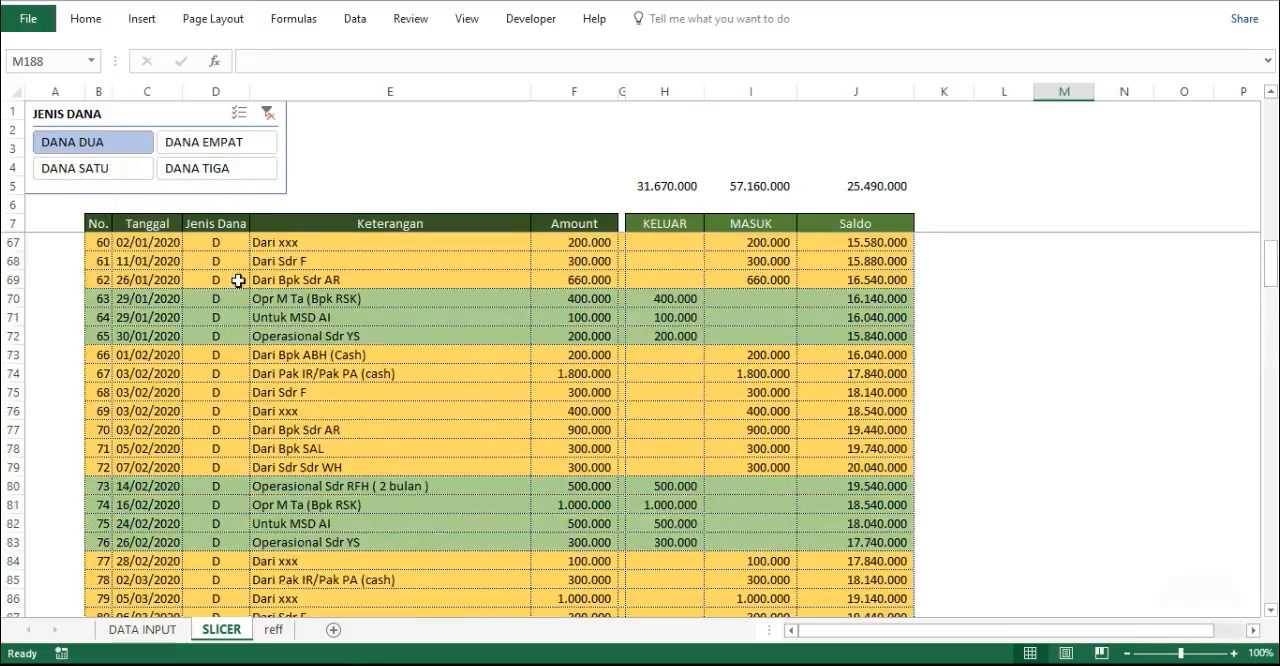
# - Filter the table to DANA EMPAT and compare the last row's Saldo with the overall balance in J5
pyautogui.click(216, 147)
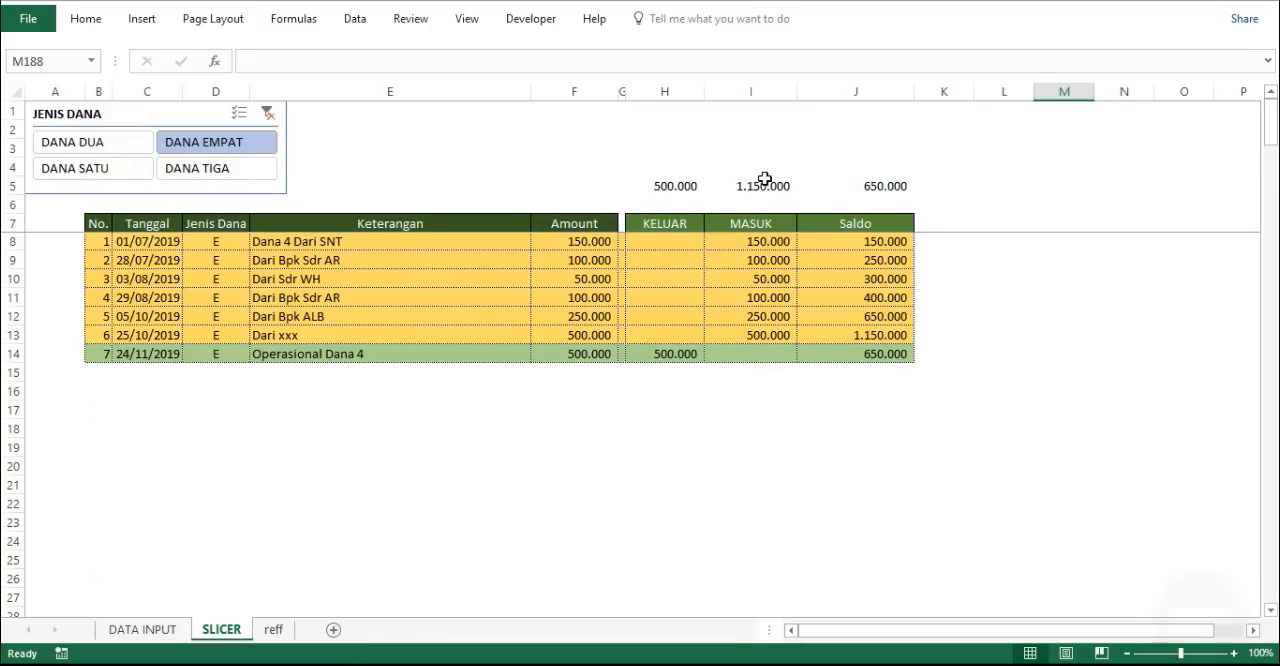
pyautogui.click(877, 363)
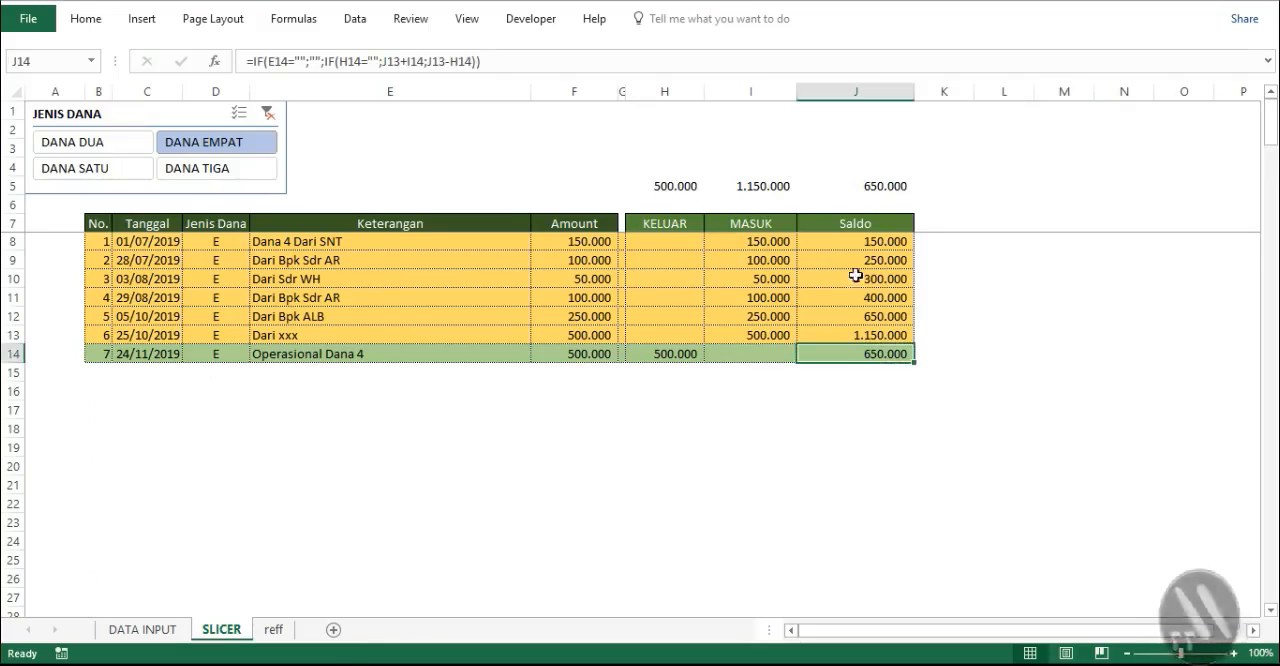
pyautogui.click(871, 190)
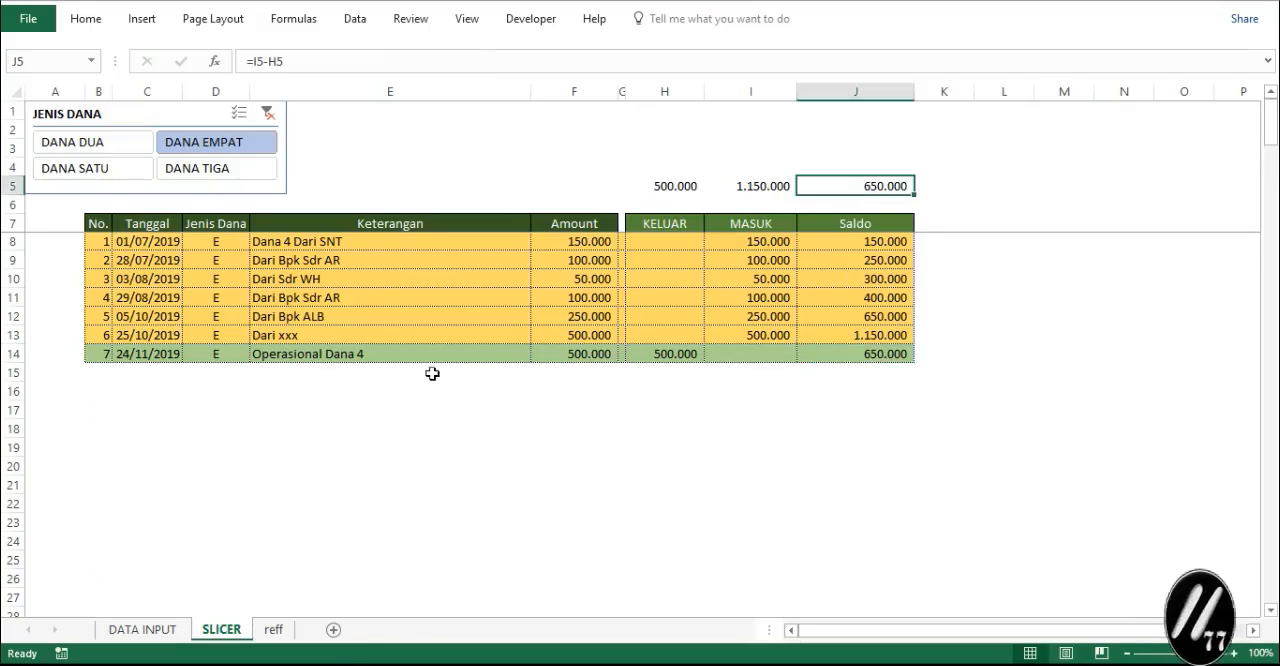
# - Examine the KELUAR, MASUK, Saldo and Amount columns on the DATA INPUT sheet
pyautogui.click(152, 629)
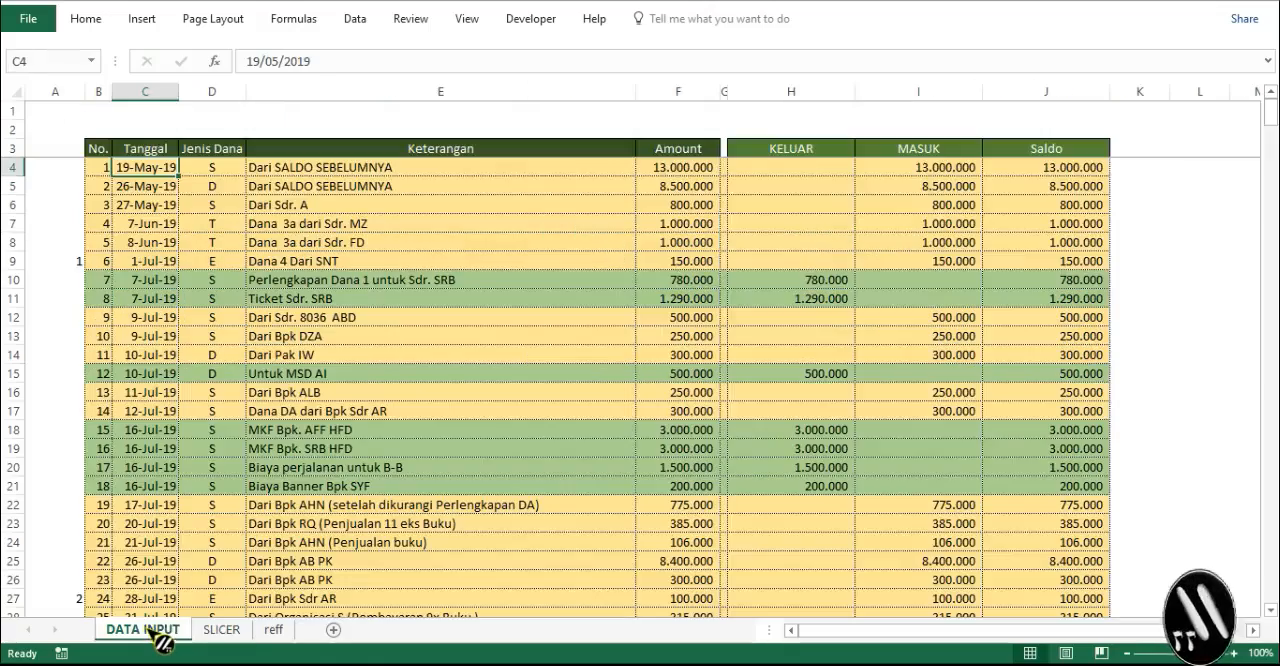
pyautogui.scroll(-4, 291, 336)
pyautogui.scroll(4, 291, 336)
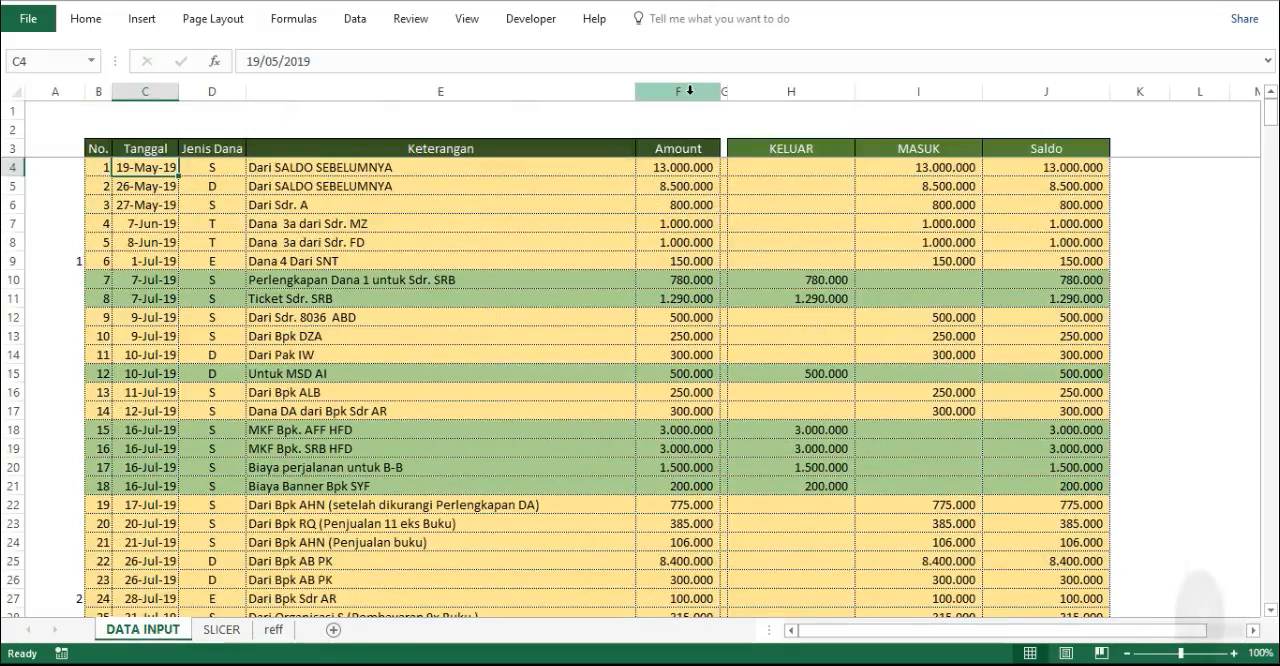
pyautogui.click(760, 91)
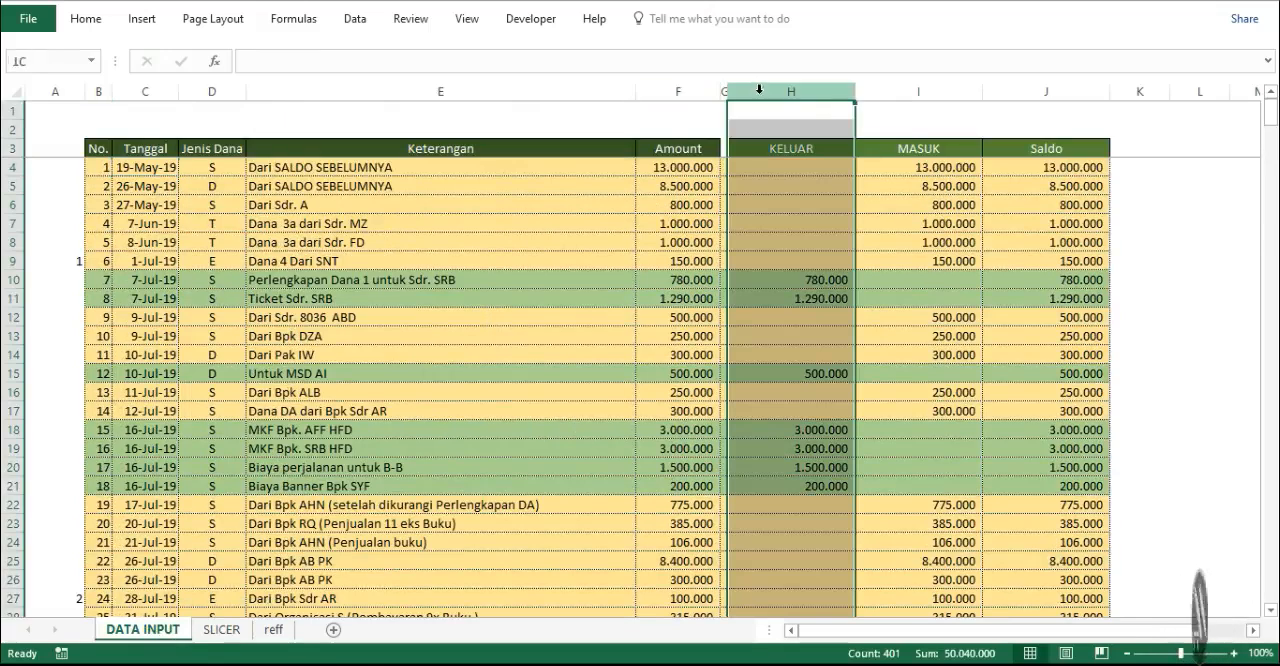
pyautogui.click(919, 93)
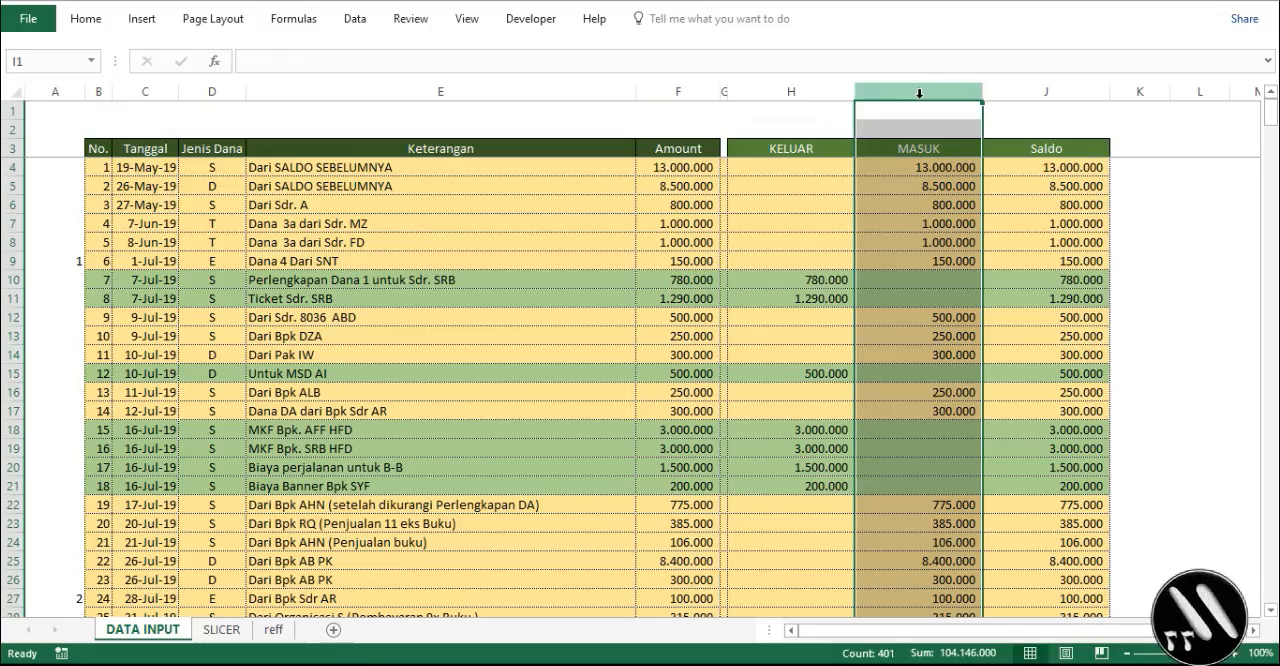
pyautogui.click(1075, 178)
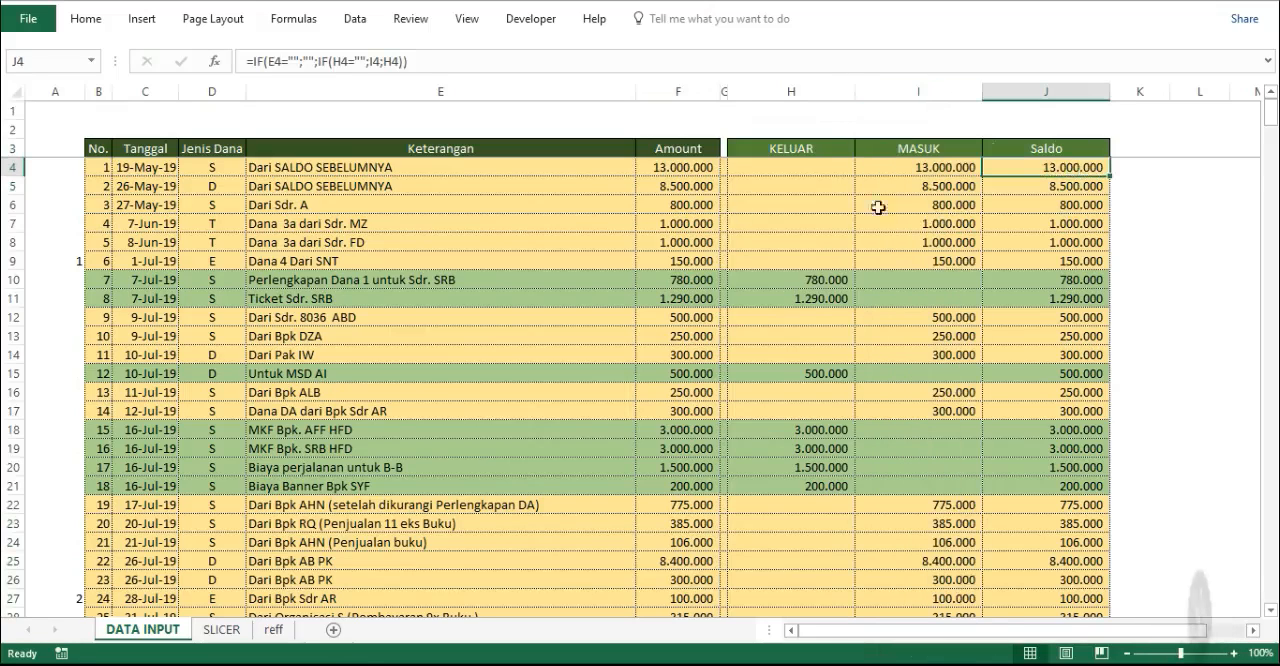
pyautogui.click(660, 93)
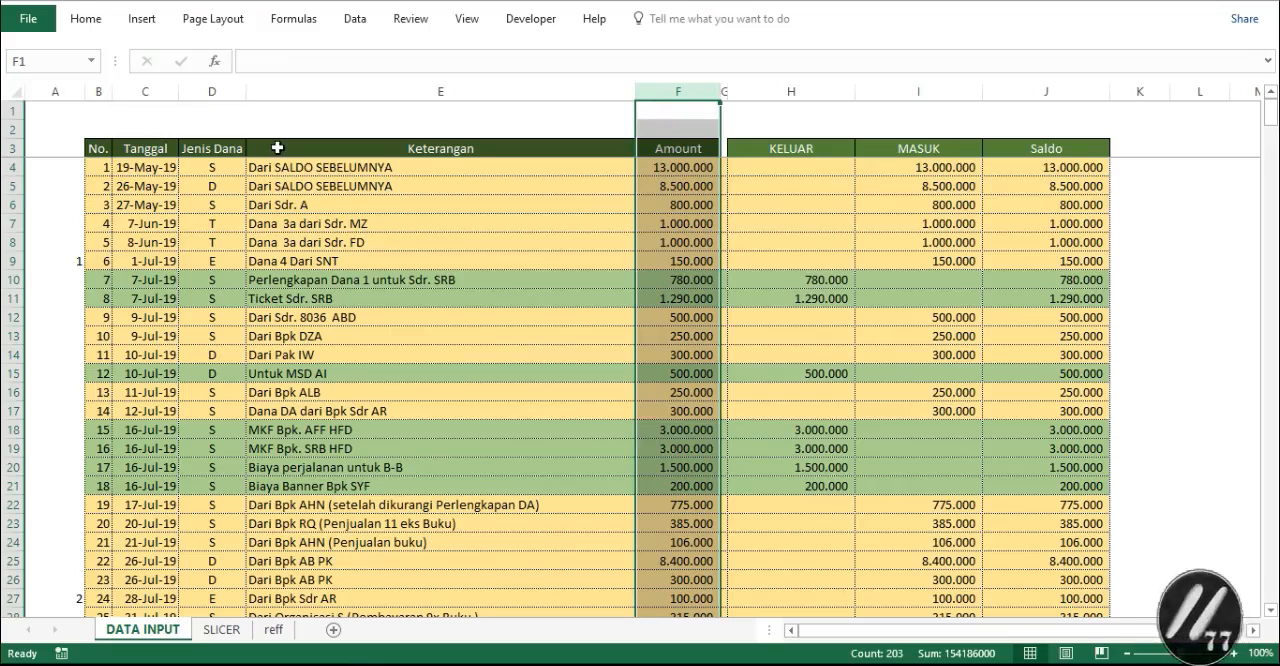
# - Clear the JENIS DANA slicer filter on the SLICER sheet
pyautogui.click(228, 630)
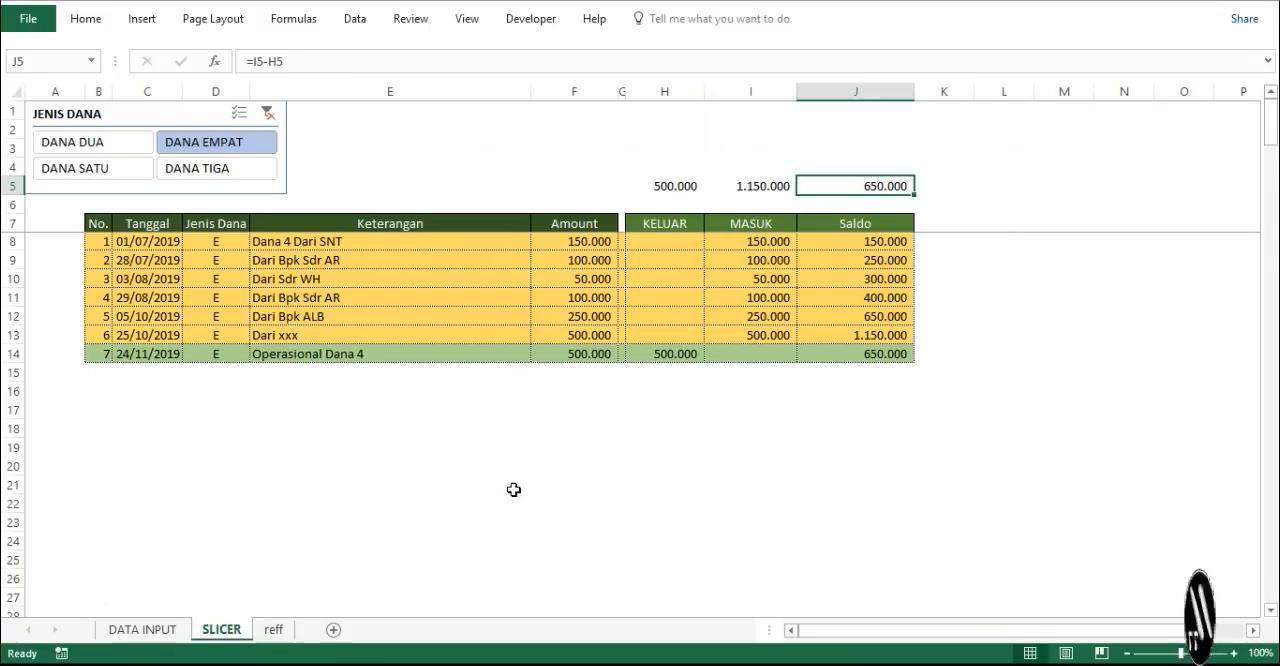
pyautogui.click(267, 113)
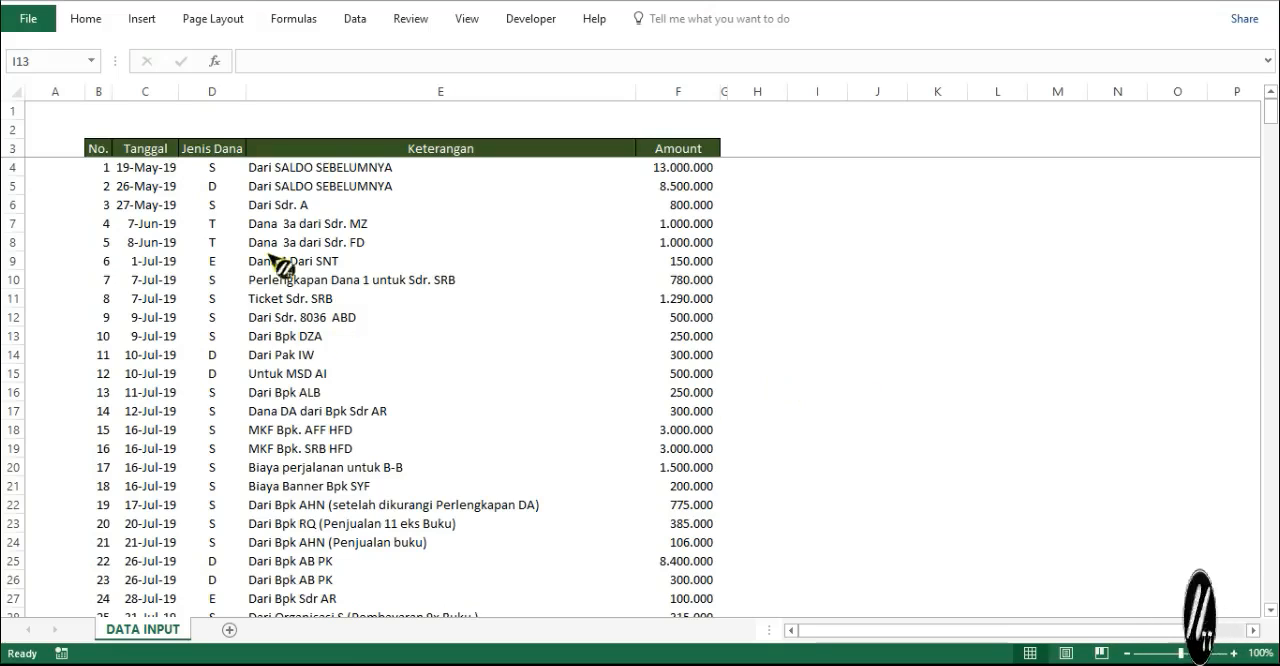
# - Check the Jenis Dana column of the DATA INPUT sheet and add a new worksheet after that sheet
pyautogui.click(208, 93)
pyautogui.click(208, 92)
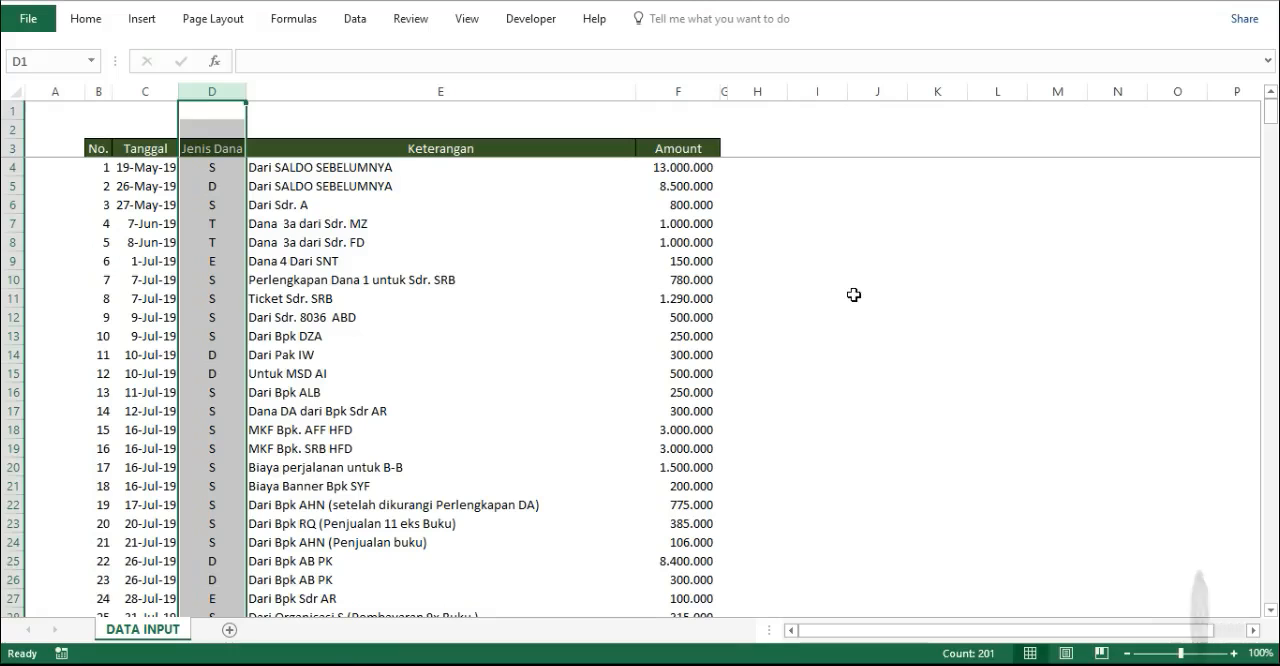
pyautogui.click(229, 630)
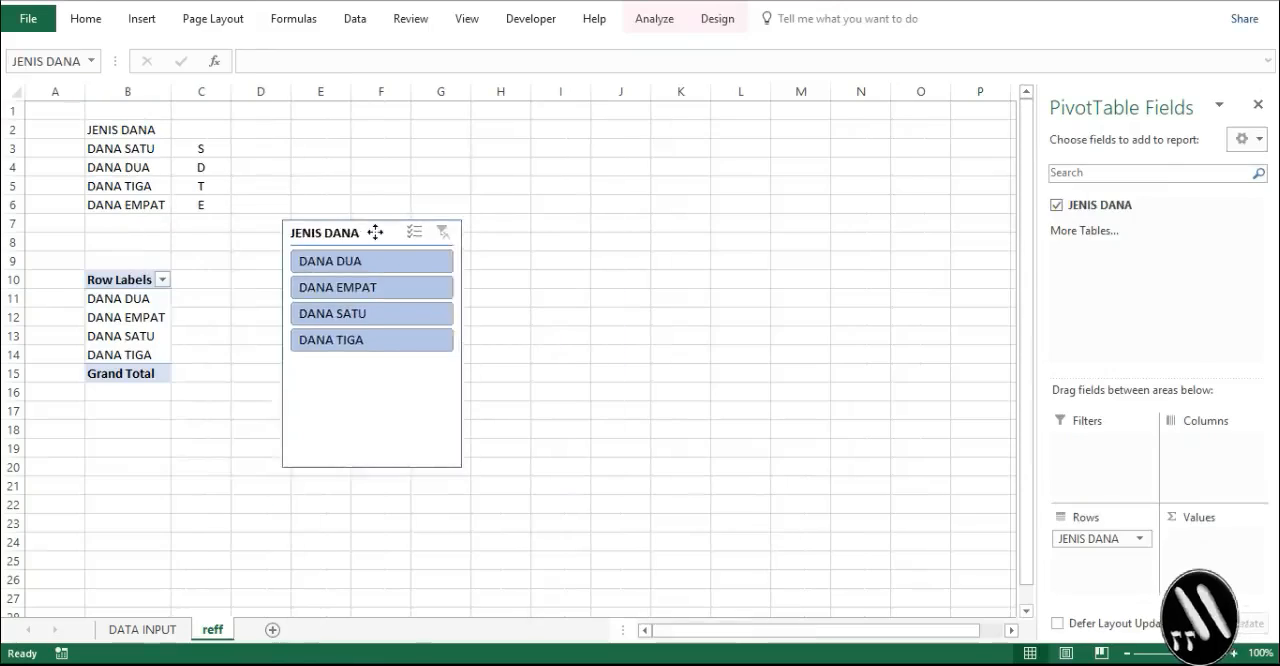
# - Move the JENIS DANA slicer beside the pivot table on the reff sheet and return to cell H16 of DATA INPUT
pyautogui.moveTo(374, 229); pyautogui.dragTo(285, 261)
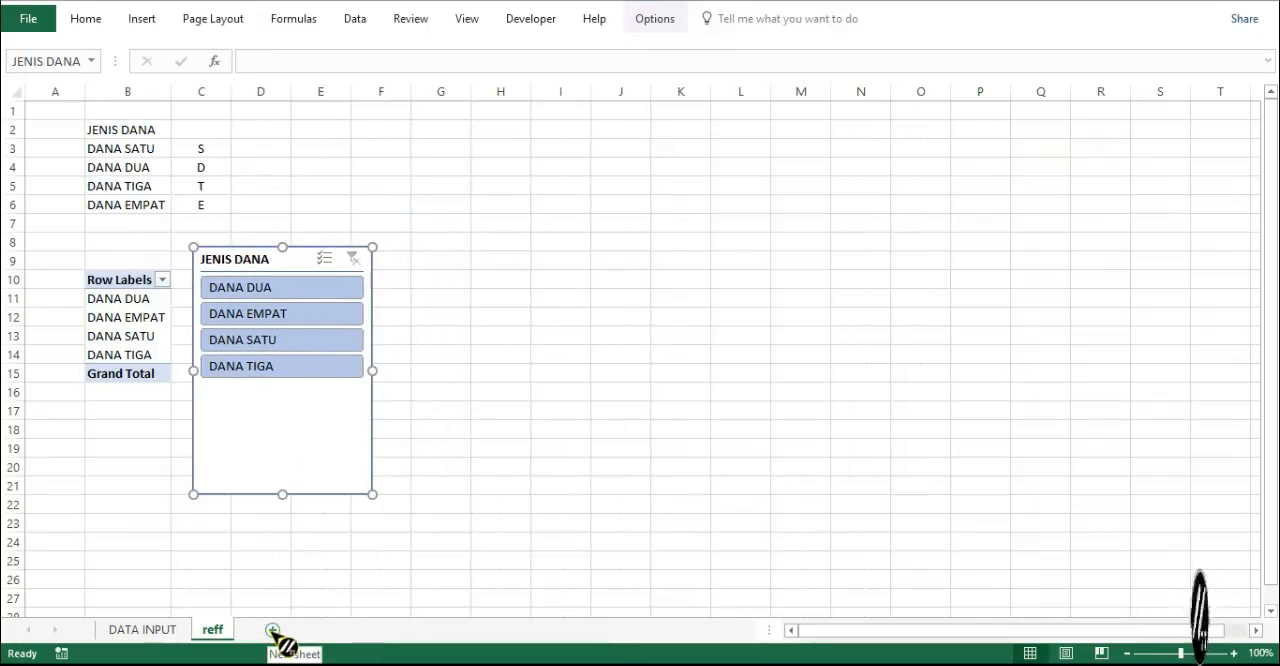
pyautogui.click(157, 637)
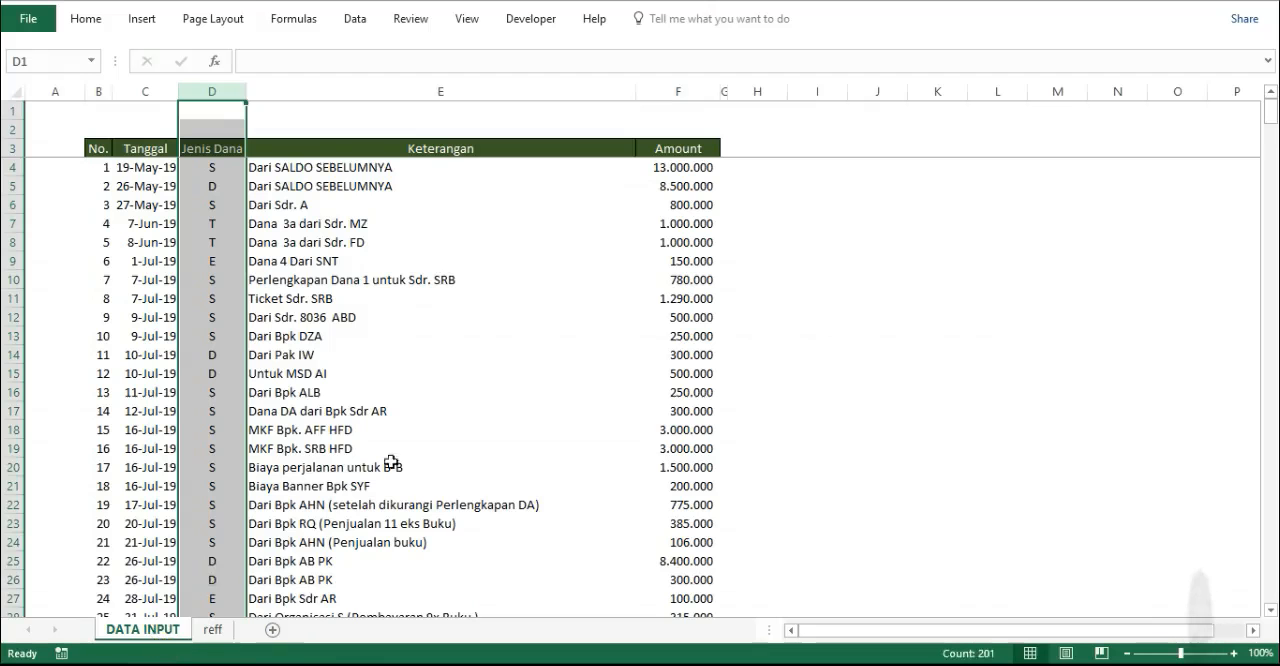
pyautogui.click(783, 393)
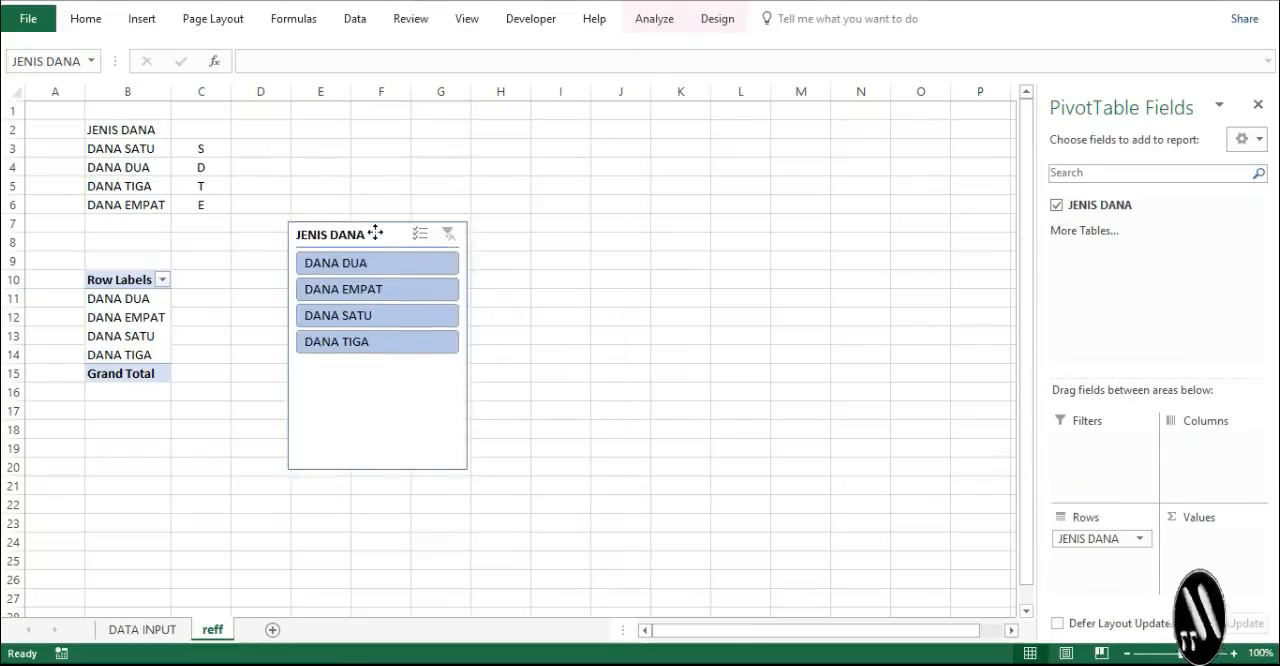
pyautogui.moveTo(374, 231); pyautogui.dragTo(283, 258)
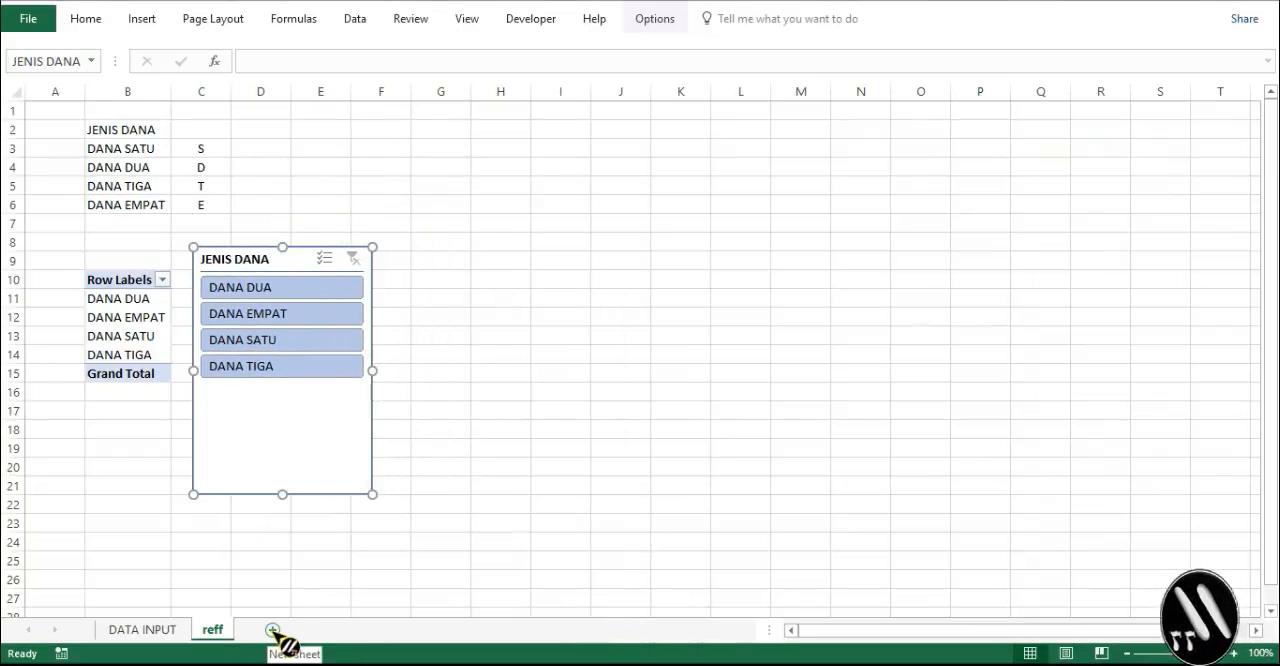
pyautogui.click(150, 630)
pyautogui.click(784, 392)
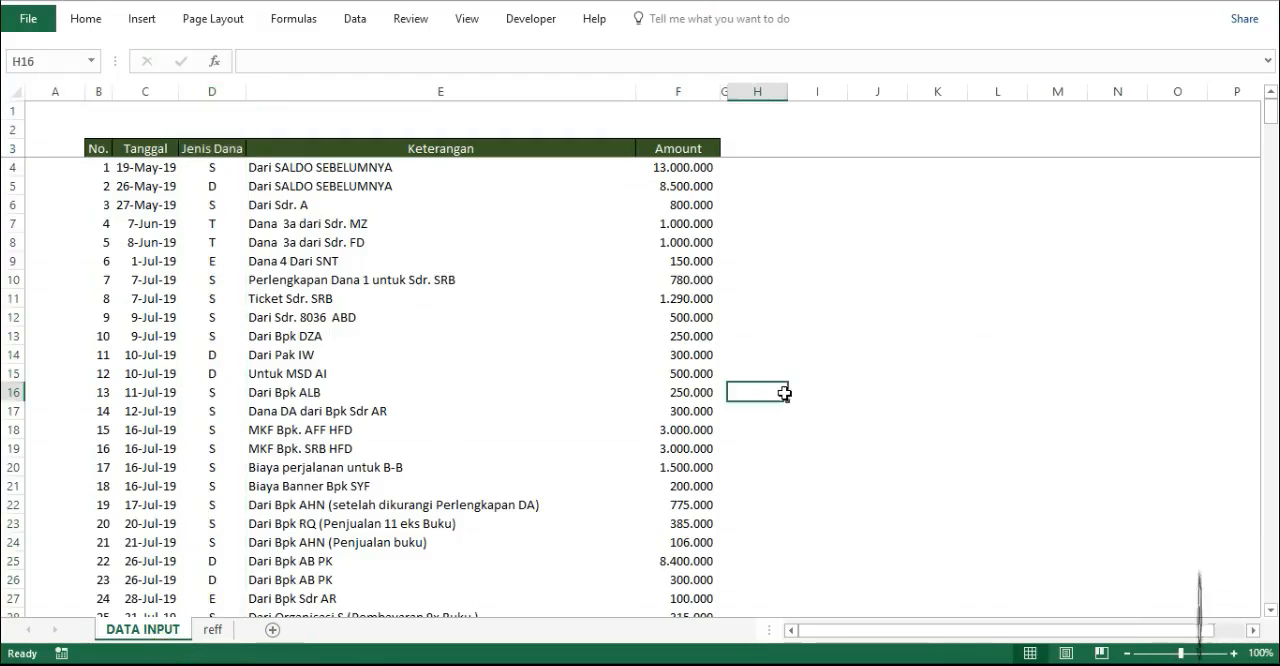
# - Enter the header JENIS DANA in cell B2 of the reff sheet
pyautogui.hotkey('ctrl', 'pagedown')
pyautogui.write('JENIS')
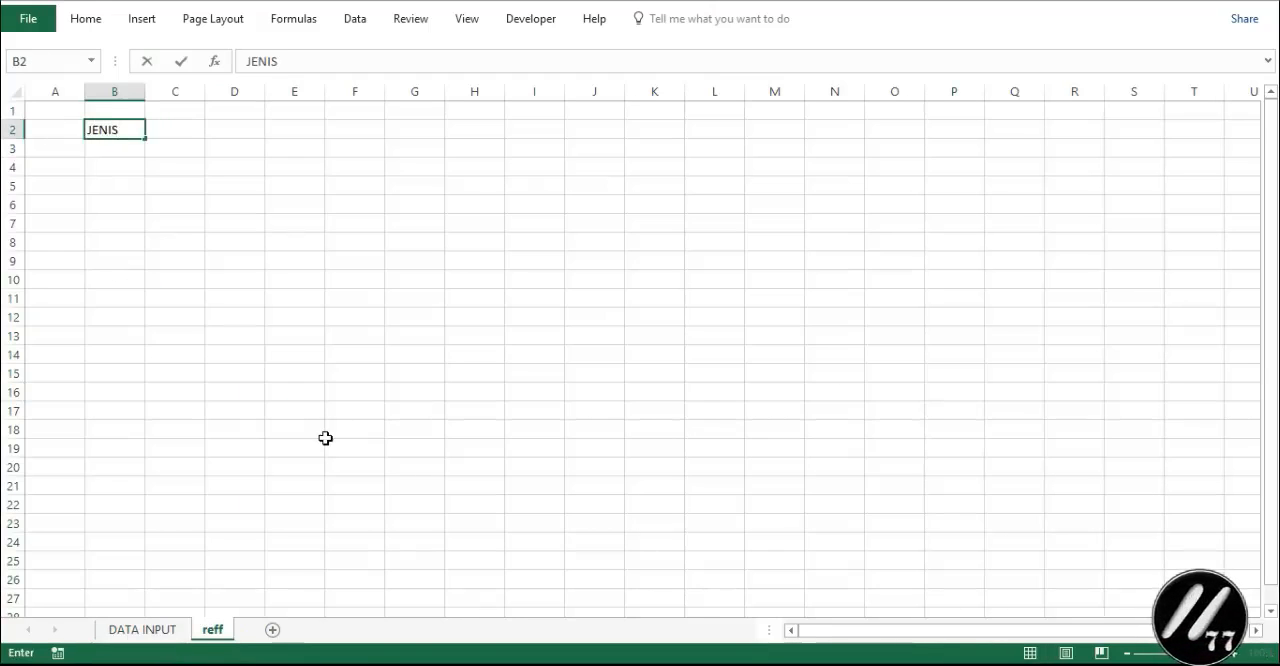
pyautogui.write(' DANA')
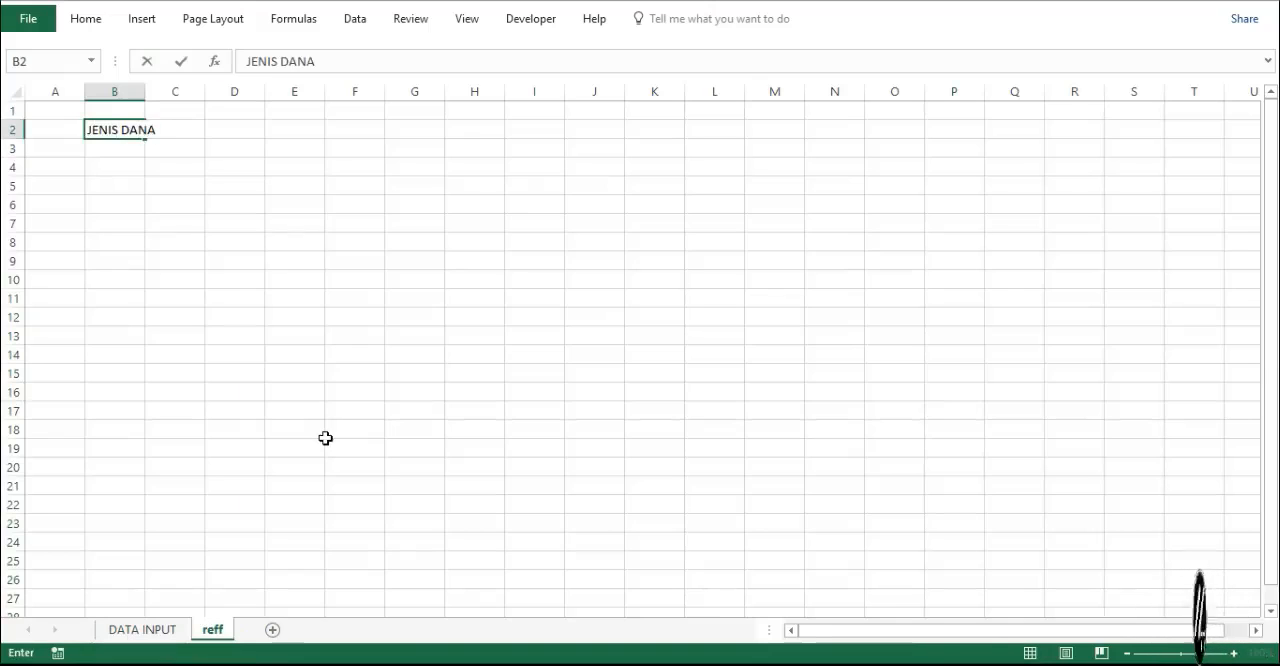
pyautogui.press('Return')
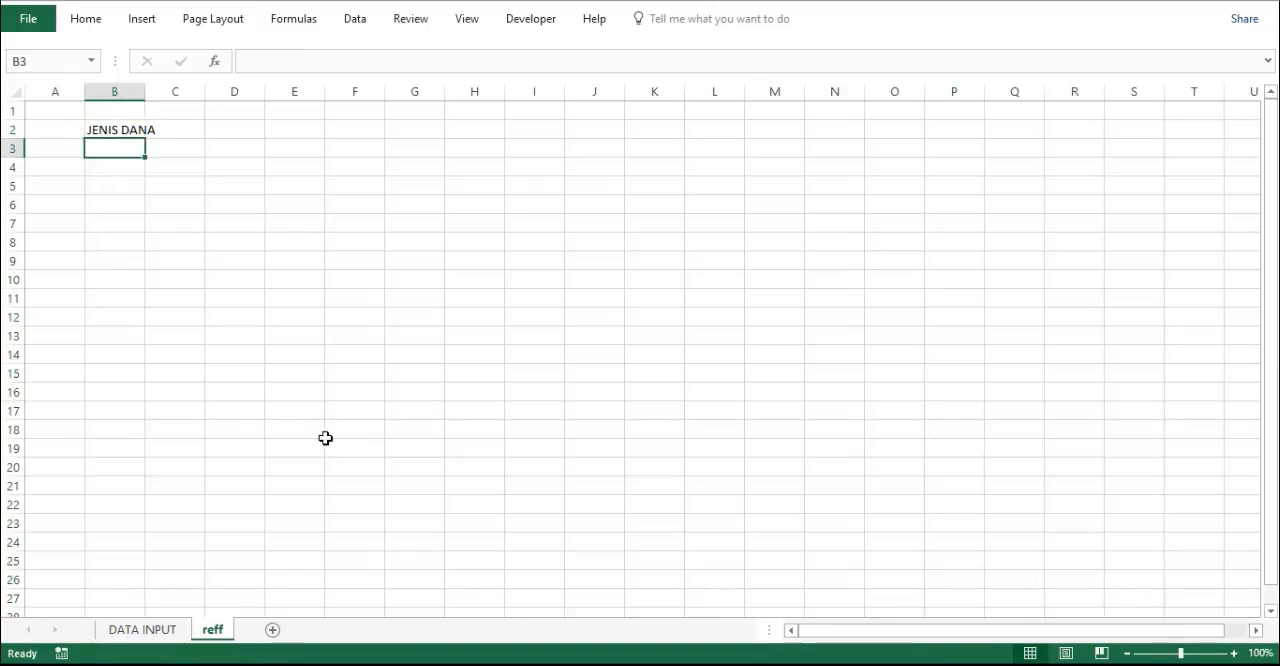
# - List DANA SATU with code S in row 3 and DANA DUA with code D in row 4, in columns B and C
pyautogui.write('DANA SATU')
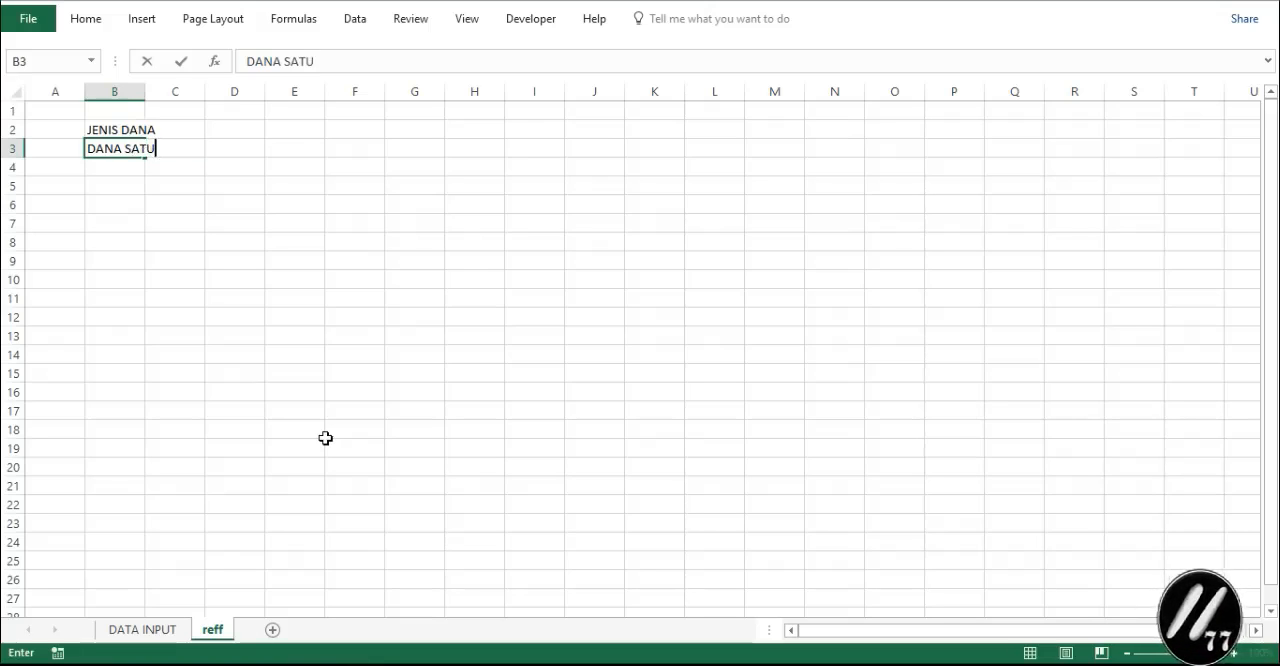
pyautogui.press('Tab')
pyautogui.write('S')
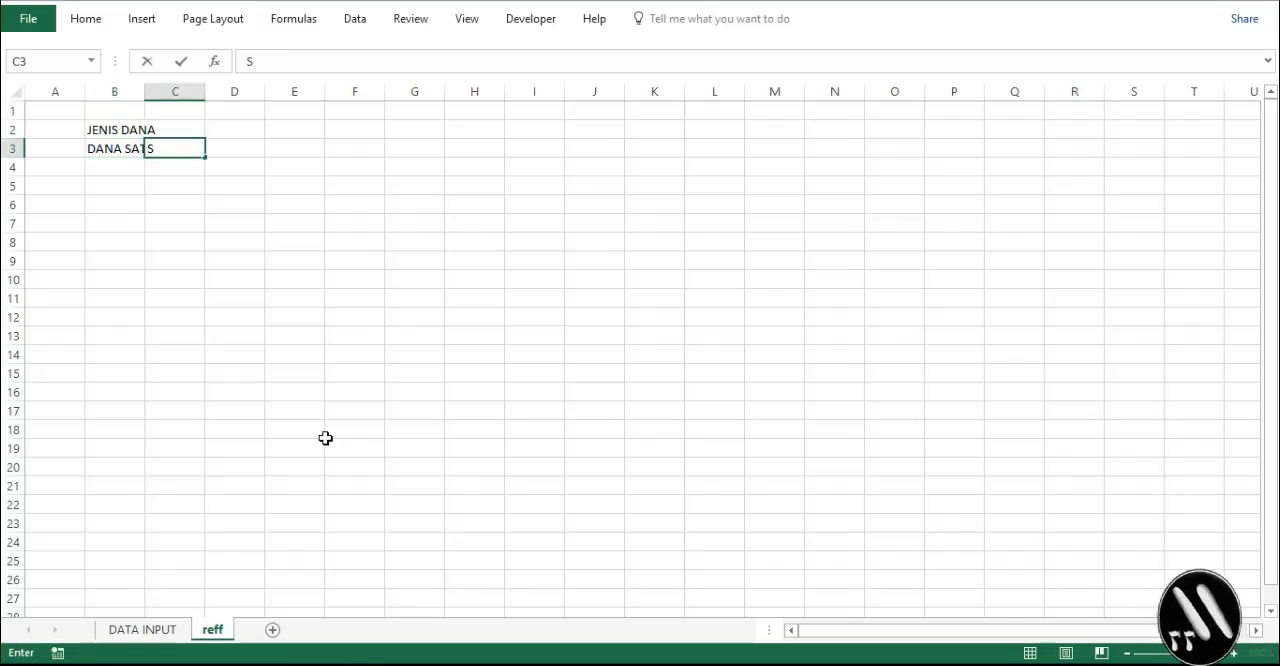
pyautogui.press('Return')
pyautogui.write('DANA DUA')
pyautogui.press('Tab')
pyautogui.write('D')
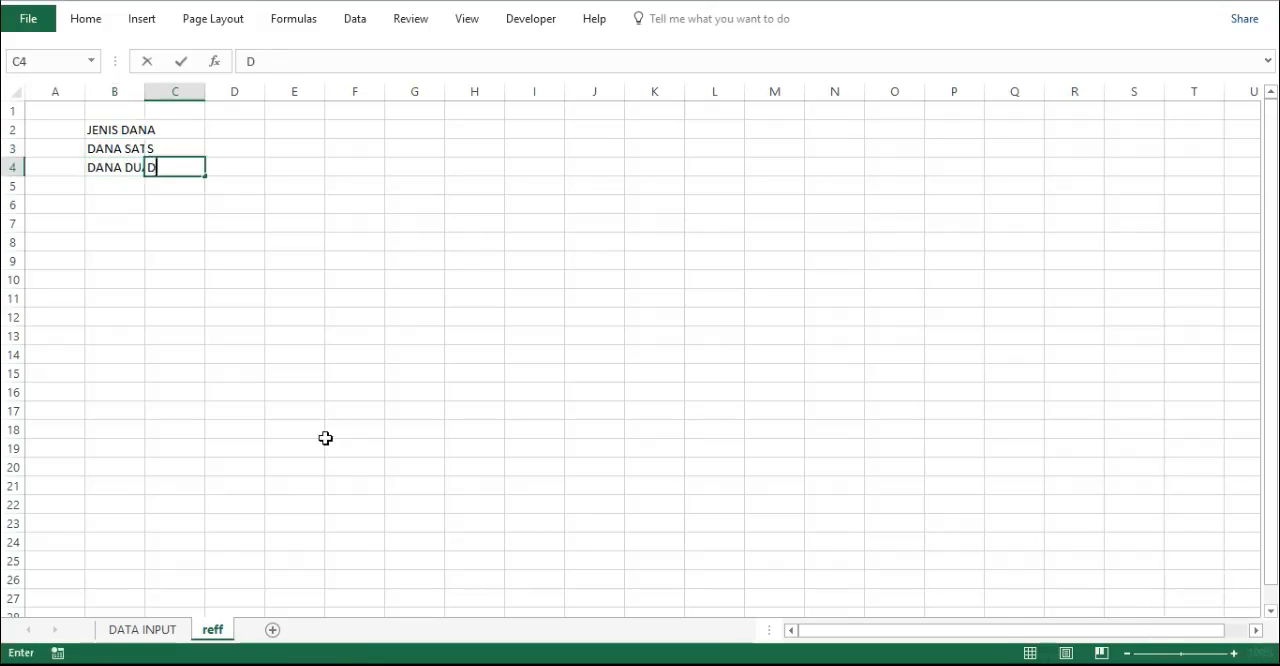
pyautogui.press('Return')
# - Add DANA TIGA with code T in row 5 and DANA EMPAT with code E in row 6 of the list
pyautogui.write('DANA ')
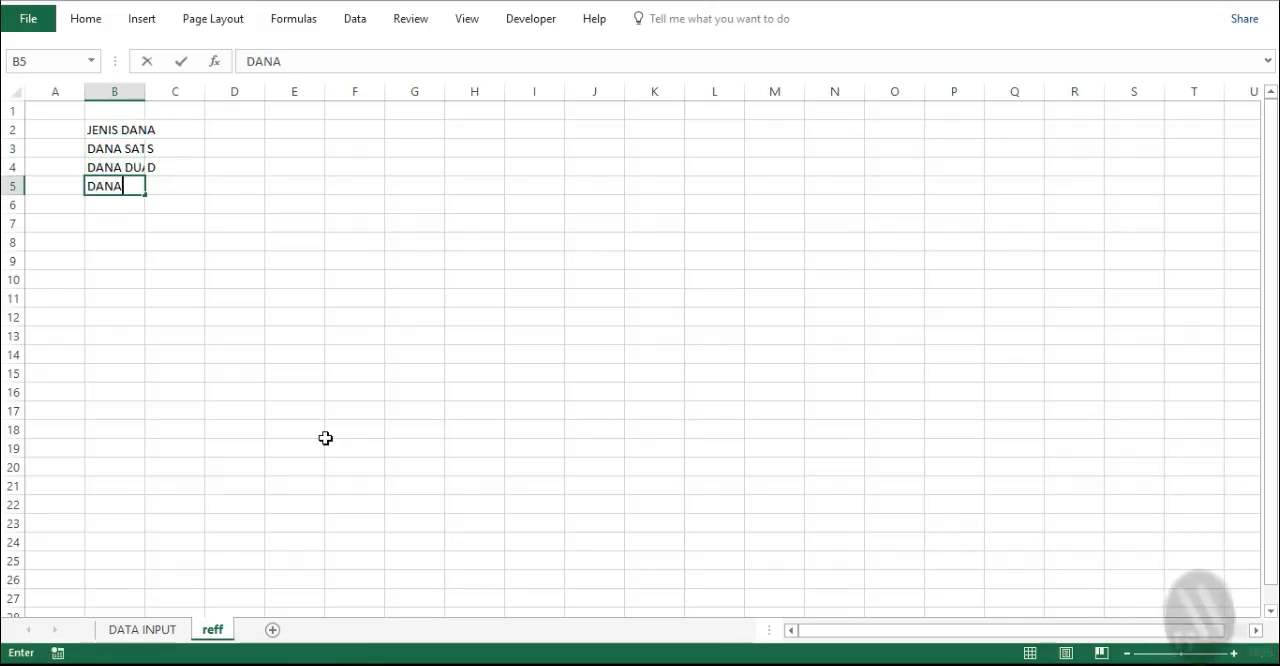
pyautogui.write('TIGA')
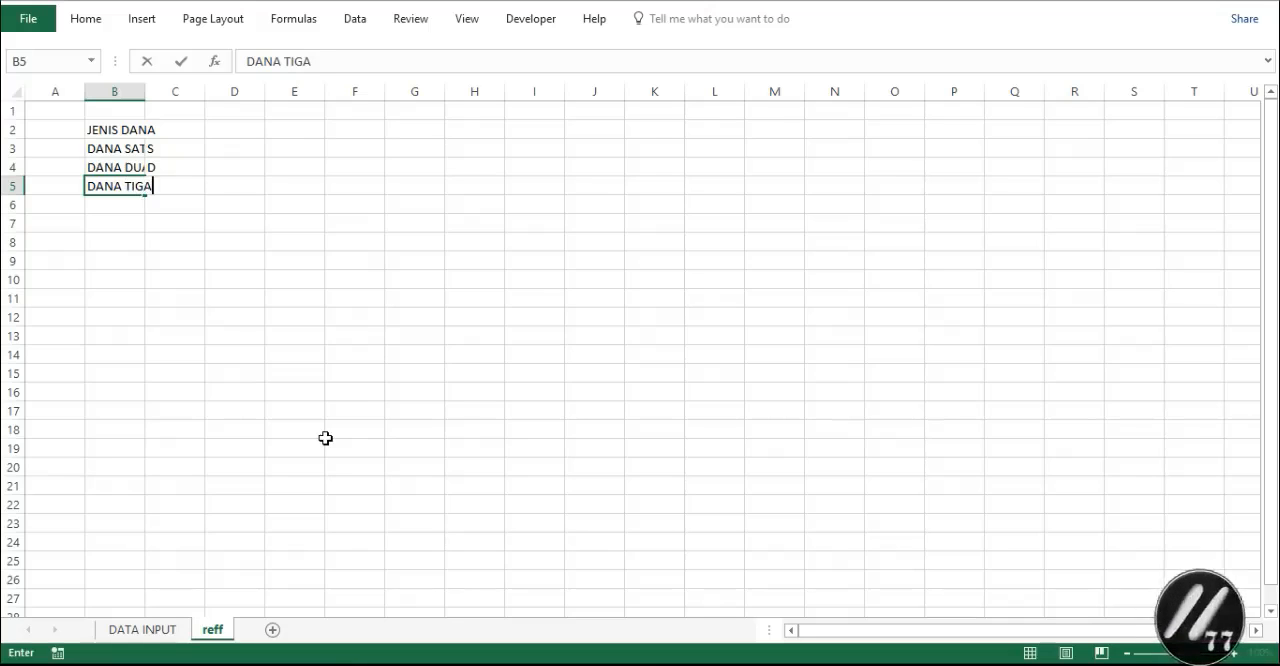
pyautogui.press('Tab')
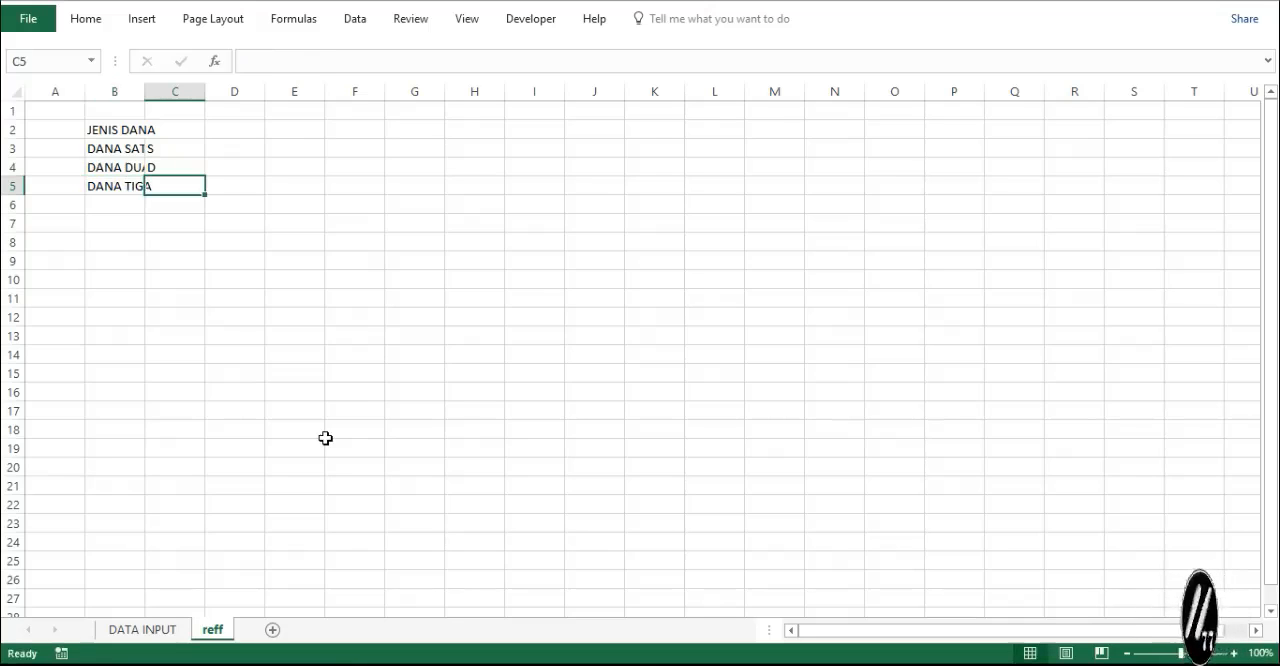
pyautogui.write('T')
pyautogui.press('Return')
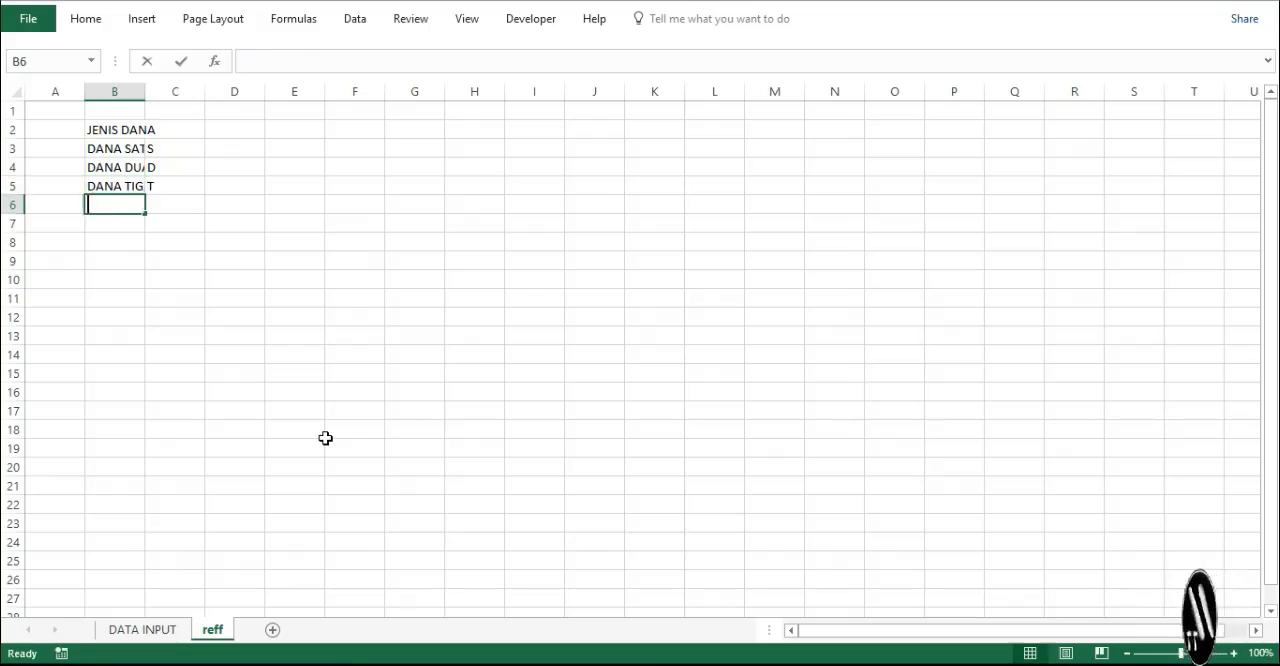
pyautogui.write('DANA EMPAT')
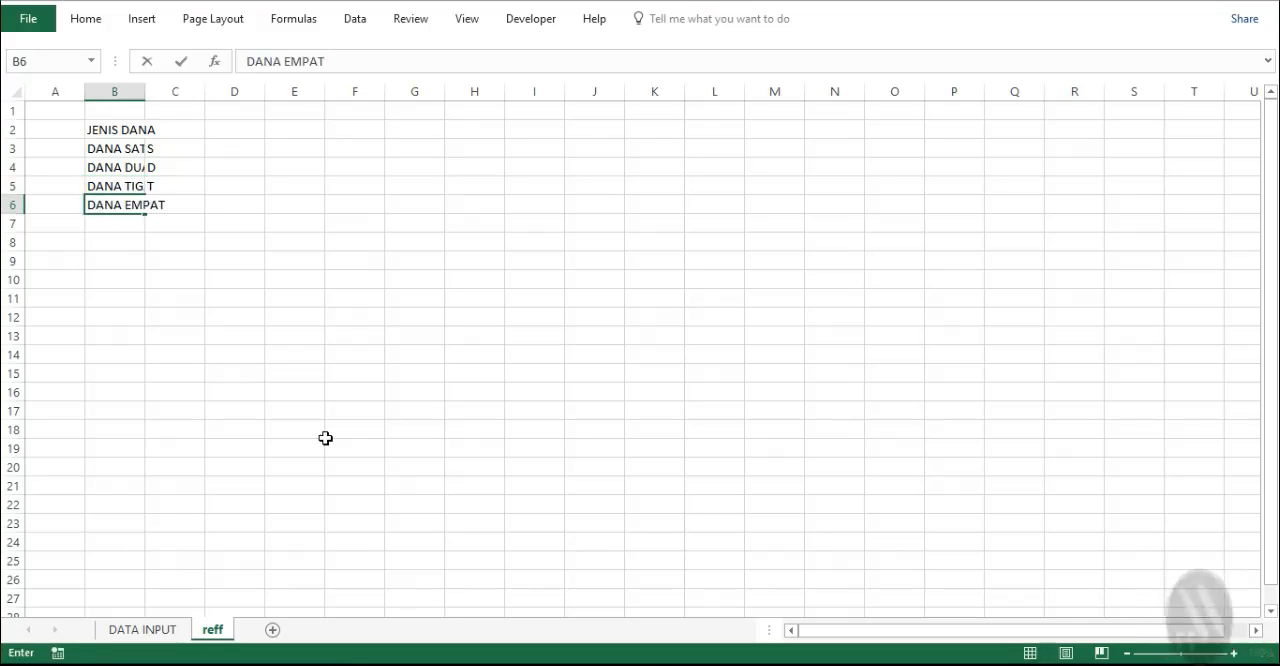
pyautogui.press('Tab')
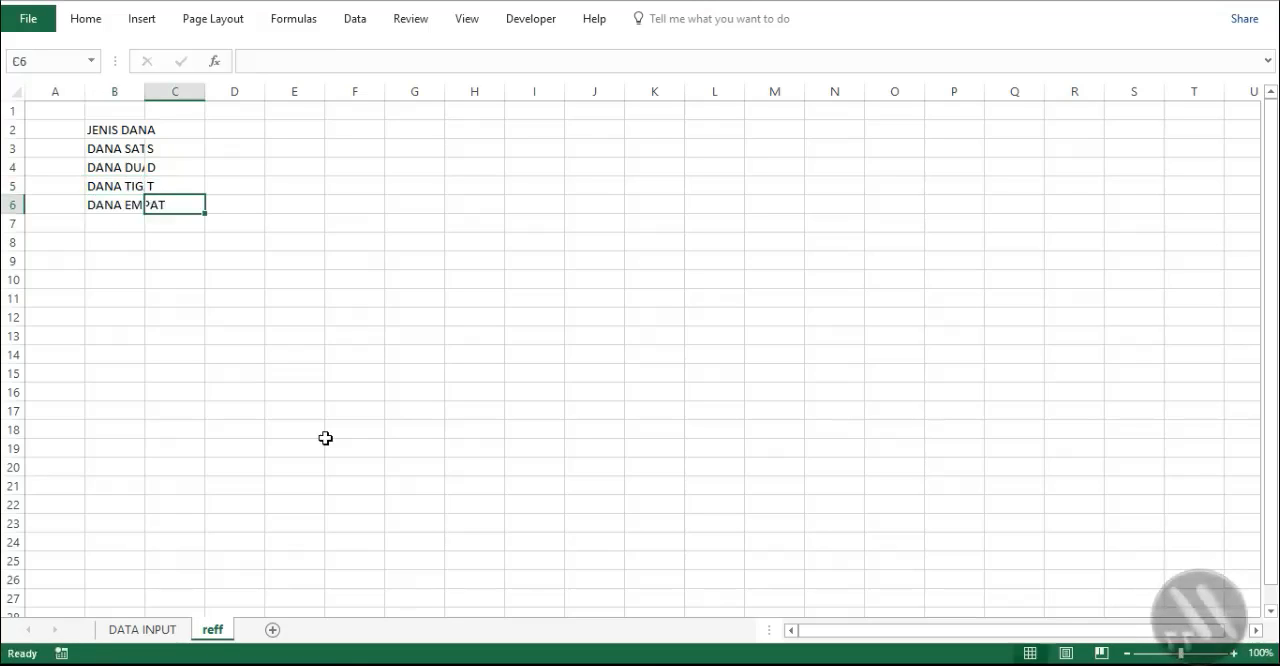
pyautogui.write('E')
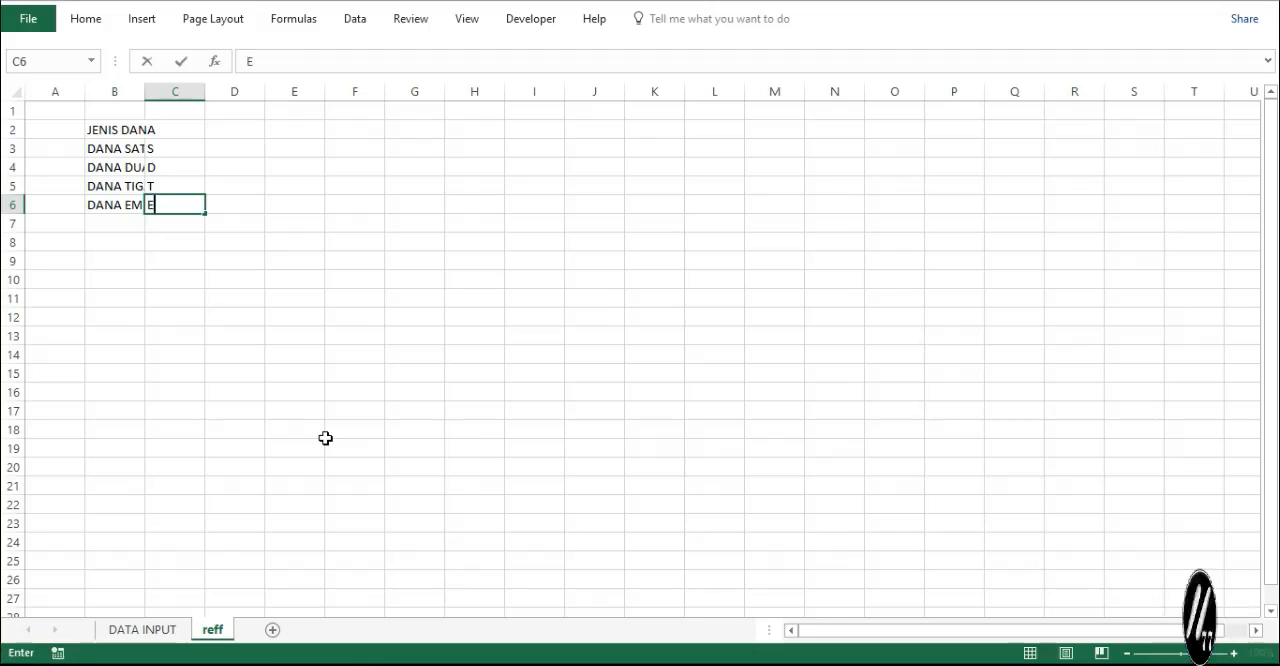
pyautogui.press('Return')
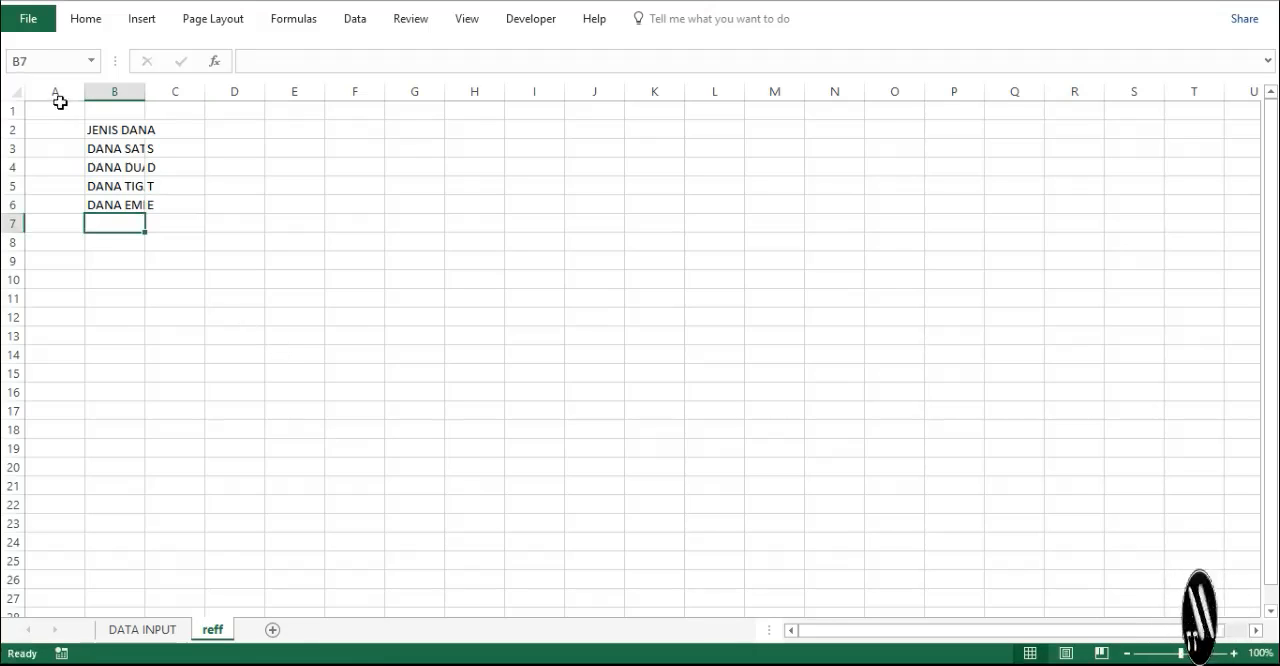
# - Fit column B of the reff sheet to its contents and centre the fund codes in column C
pyautogui.click(120, 92)
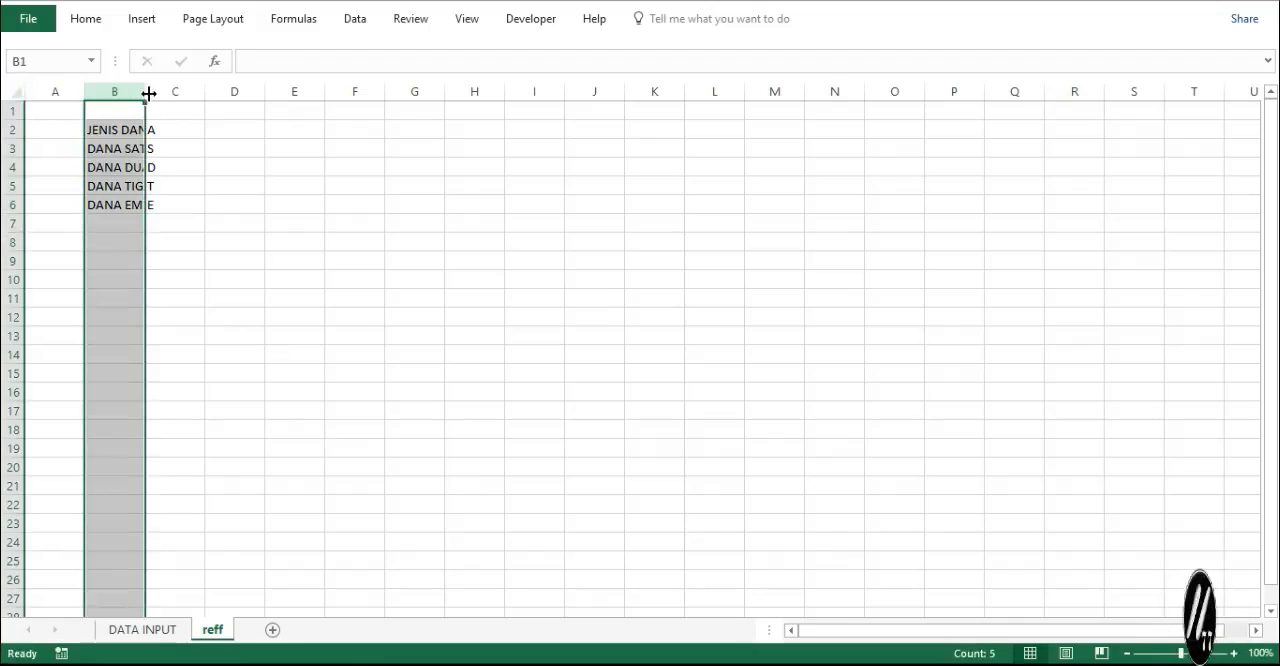
pyautogui.doubleClick(150, 91)
pyautogui.click(201, 91)
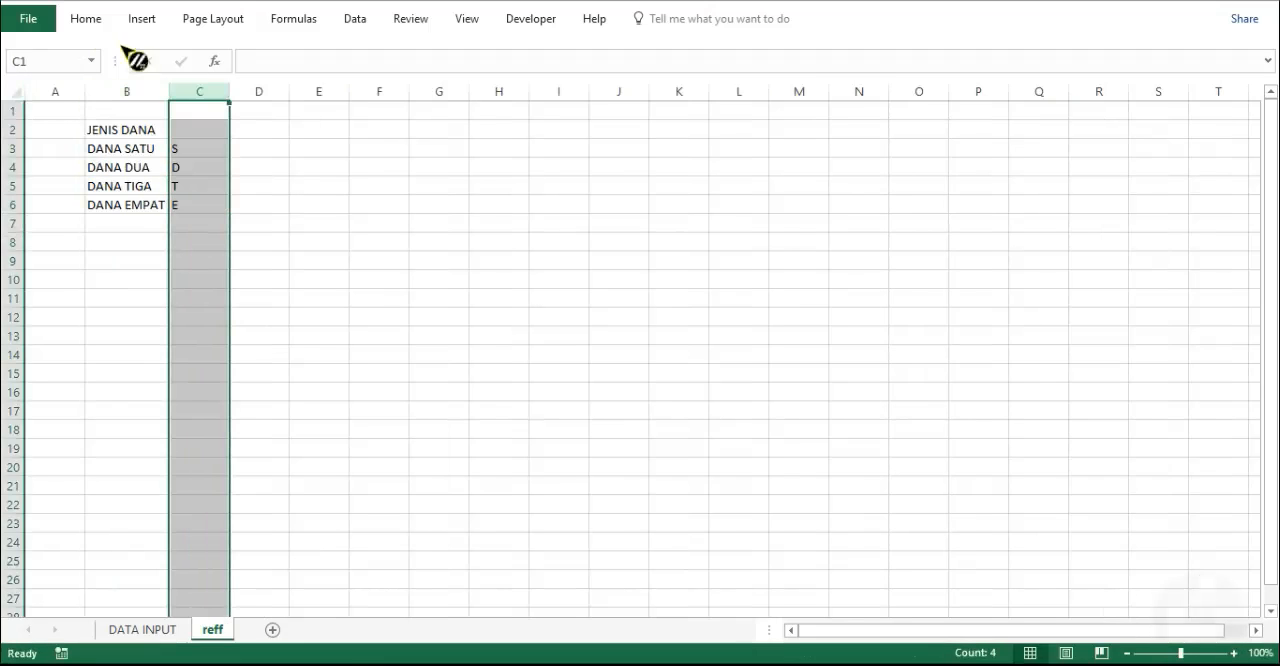
pyautogui.click(91, 29)
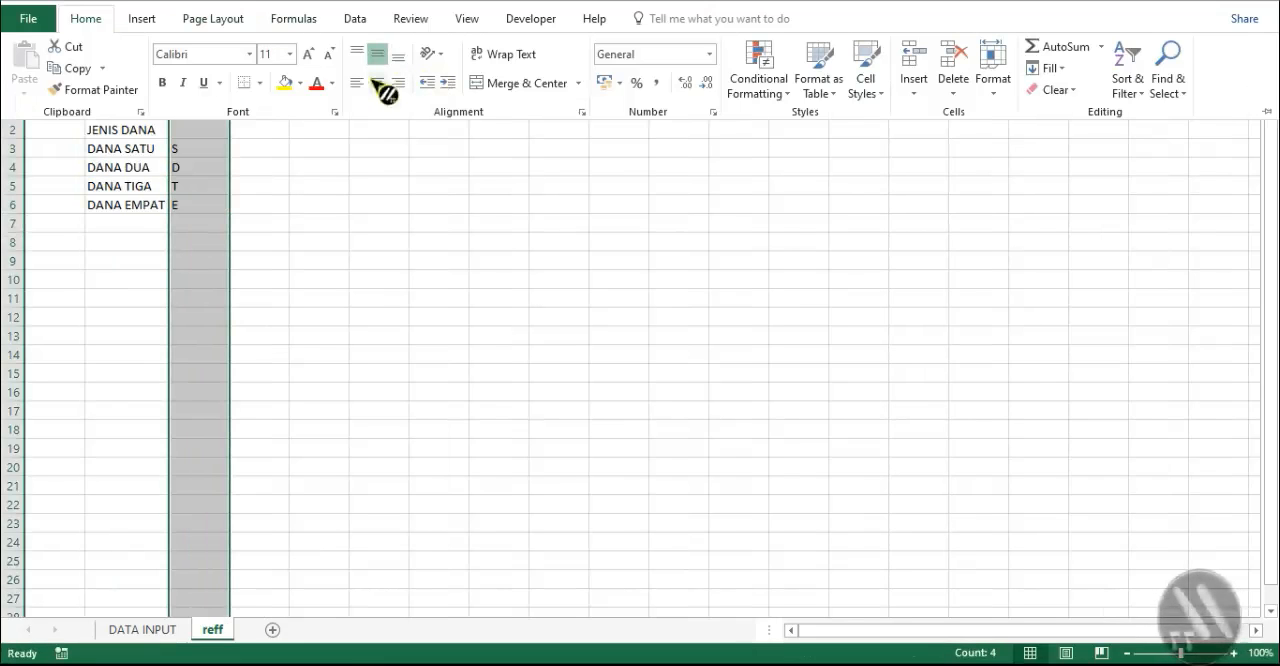
pyautogui.click(377, 82)
pyautogui.click(154, 248)
pyautogui.click(128, 244)
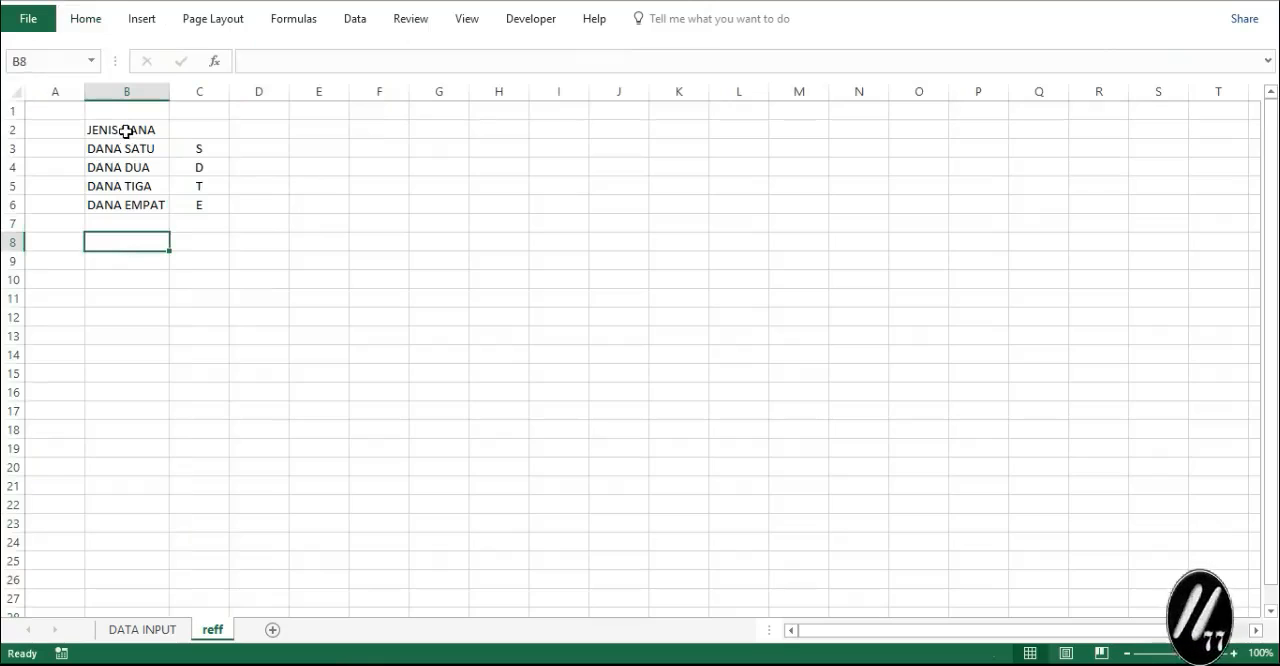
# - Create a PivotChart with its pivot table from reff range B2:B6 at cell B10 of the same sheet, and delete only the chart
pyautogui.click(126, 131)
pyautogui.moveTo(198, 167); pyautogui.dragTo(190, 204)
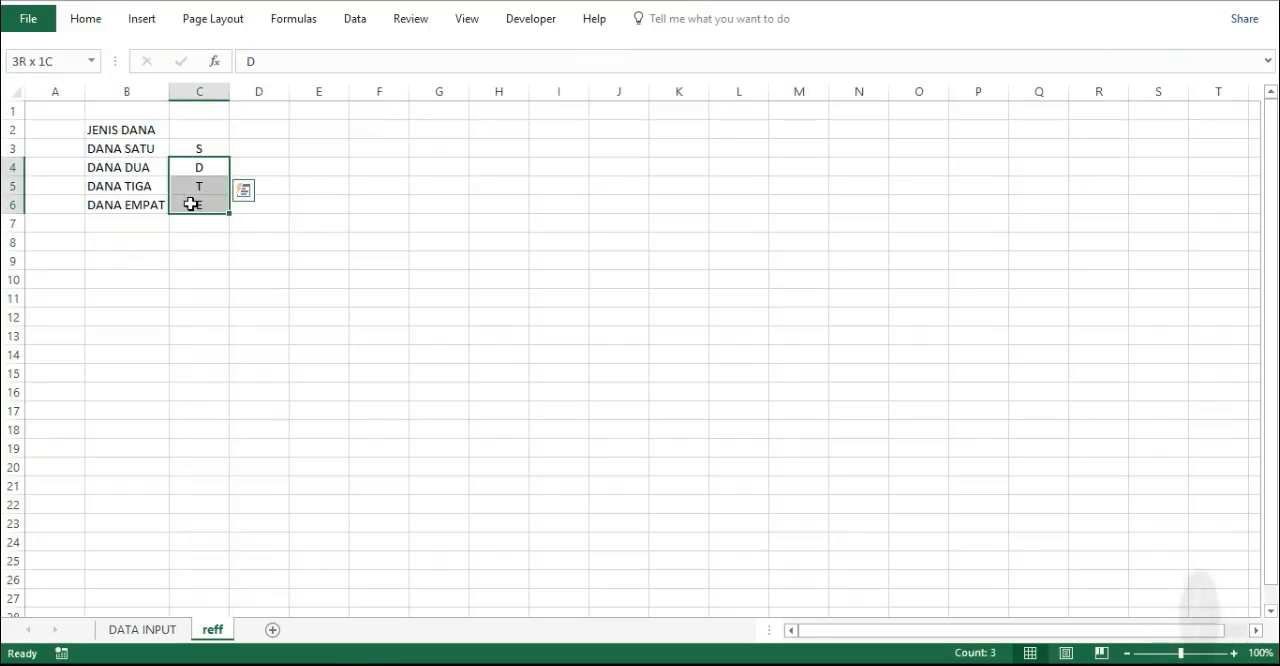
pyautogui.moveTo(114, 129); pyautogui.dragTo(203, 206)
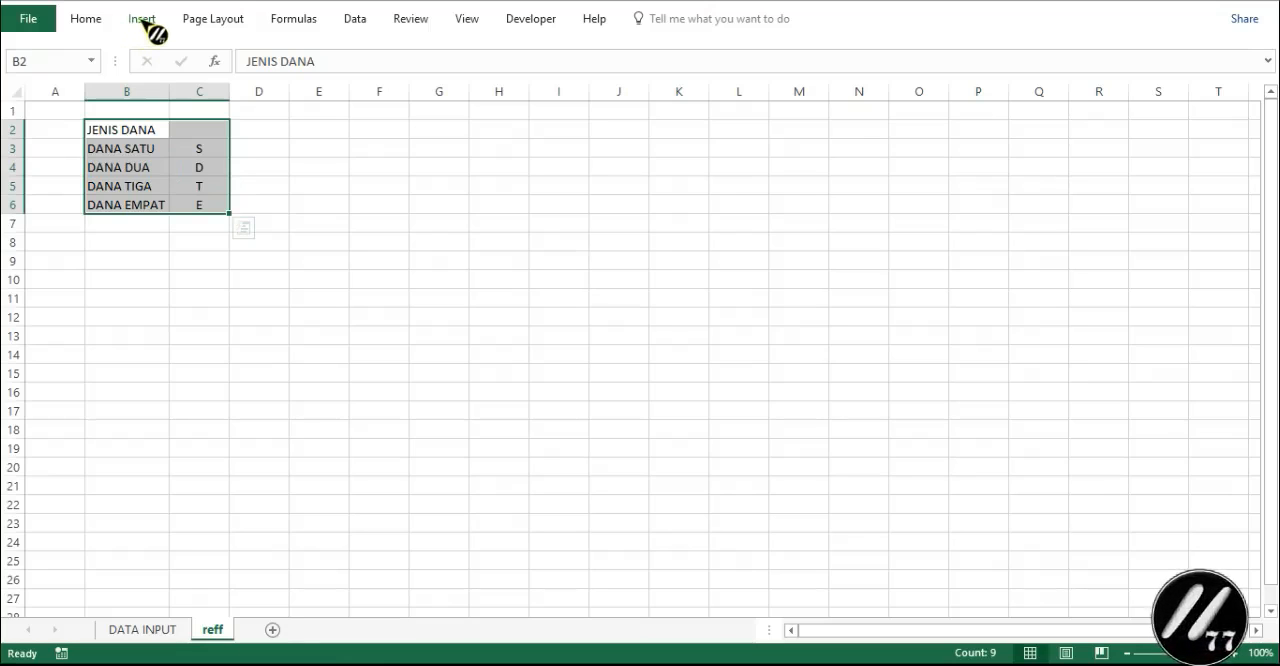
pyautogui.click(143, 20)
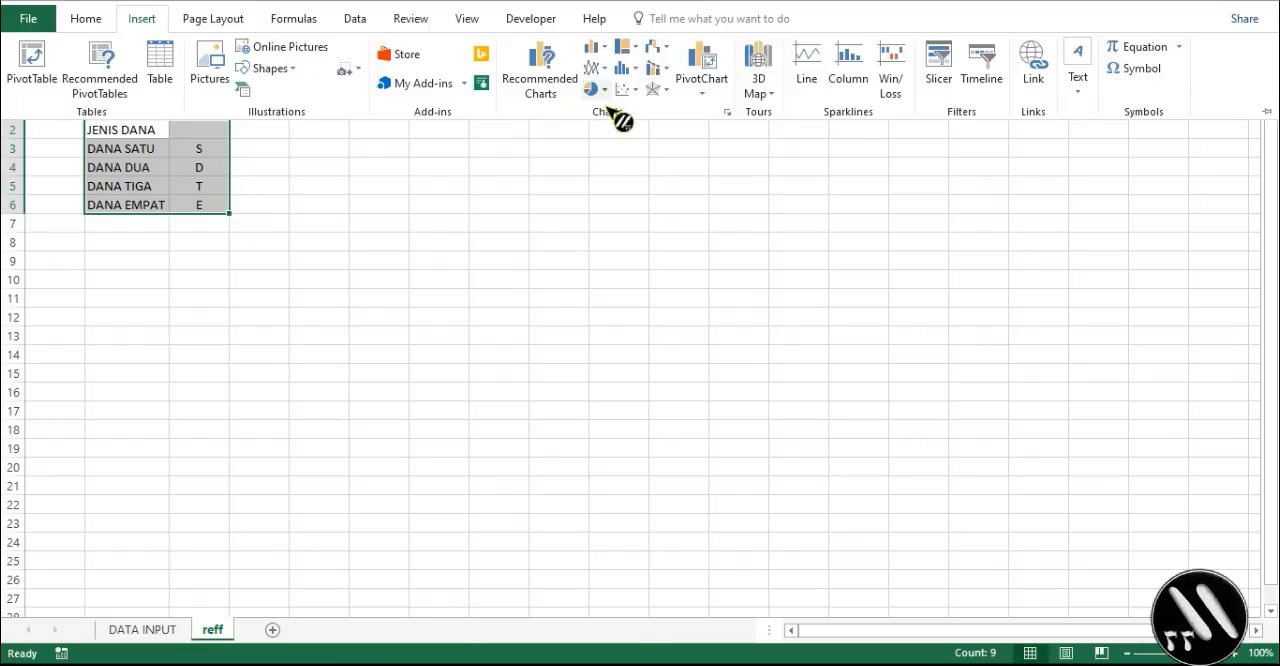
pyautogui.click(705, 82)
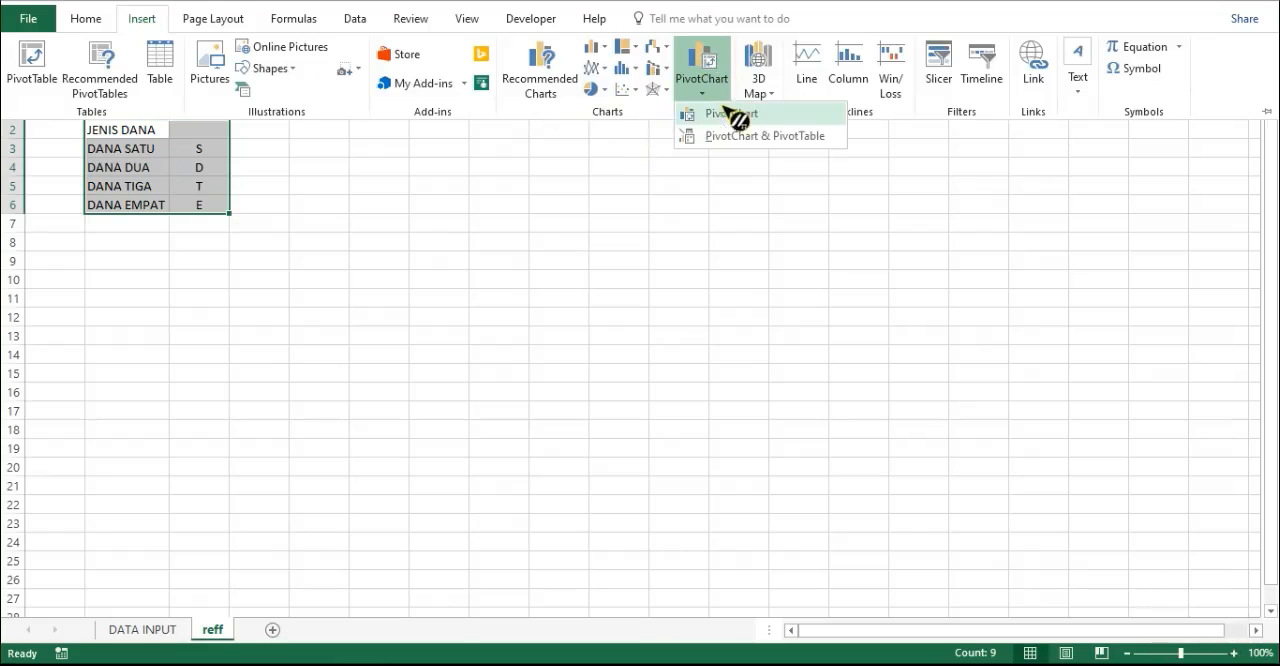
pyautogui.click(731, 115)
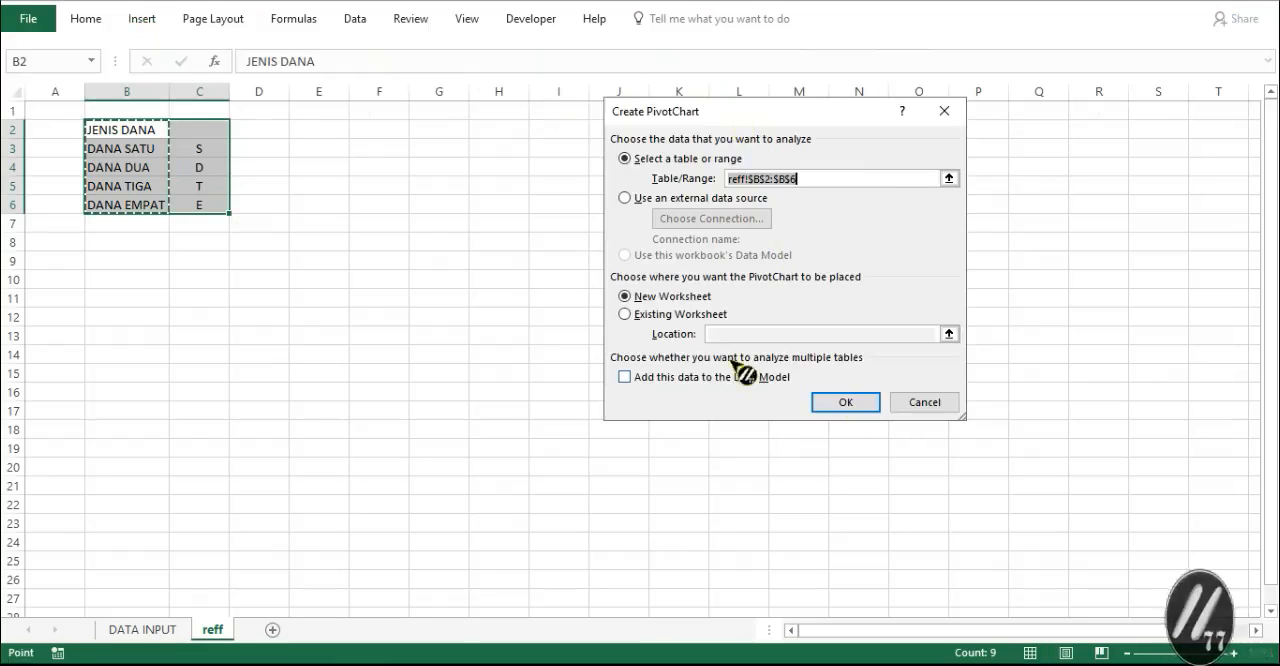
pyautogui.click(625, 314)
pyautogui.click(737, 333)
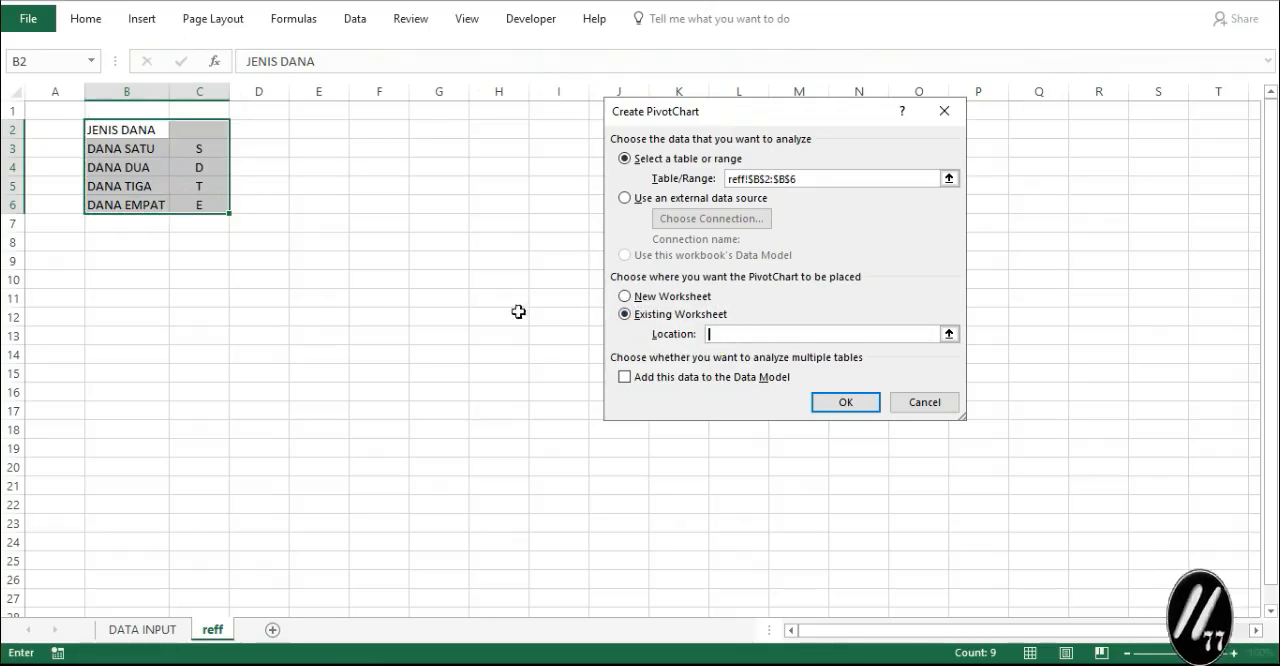
pyautogui.click(160, 272)
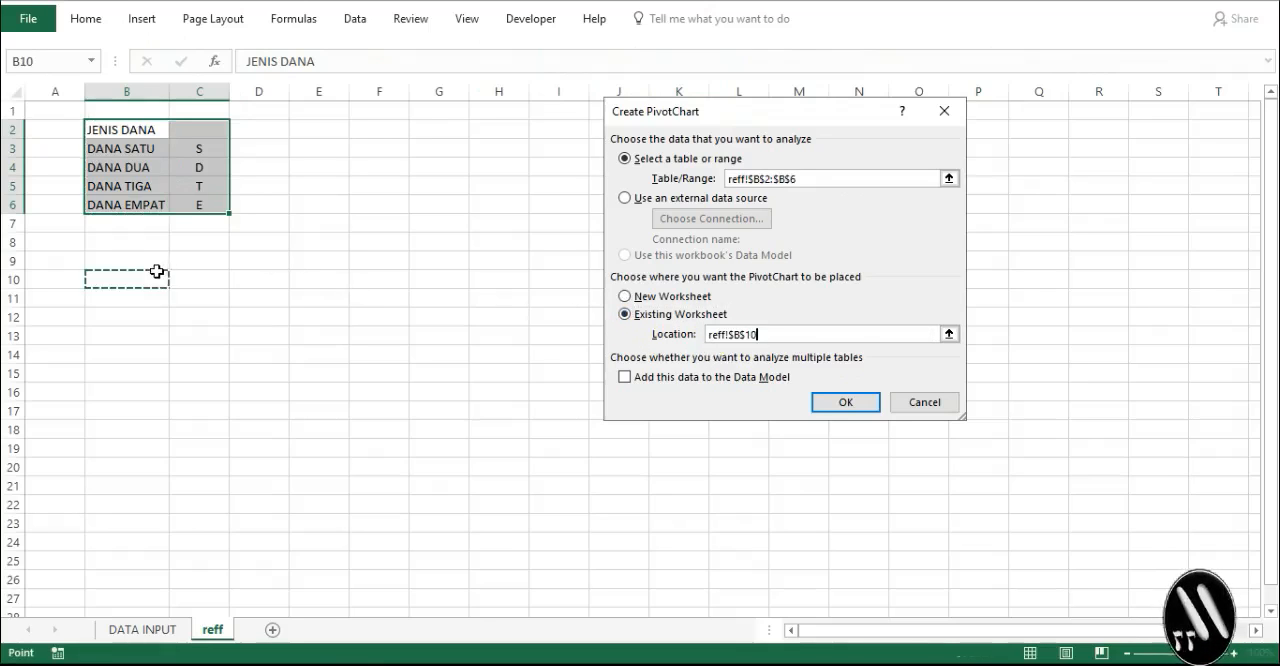
pyautogui.click(850, 404)
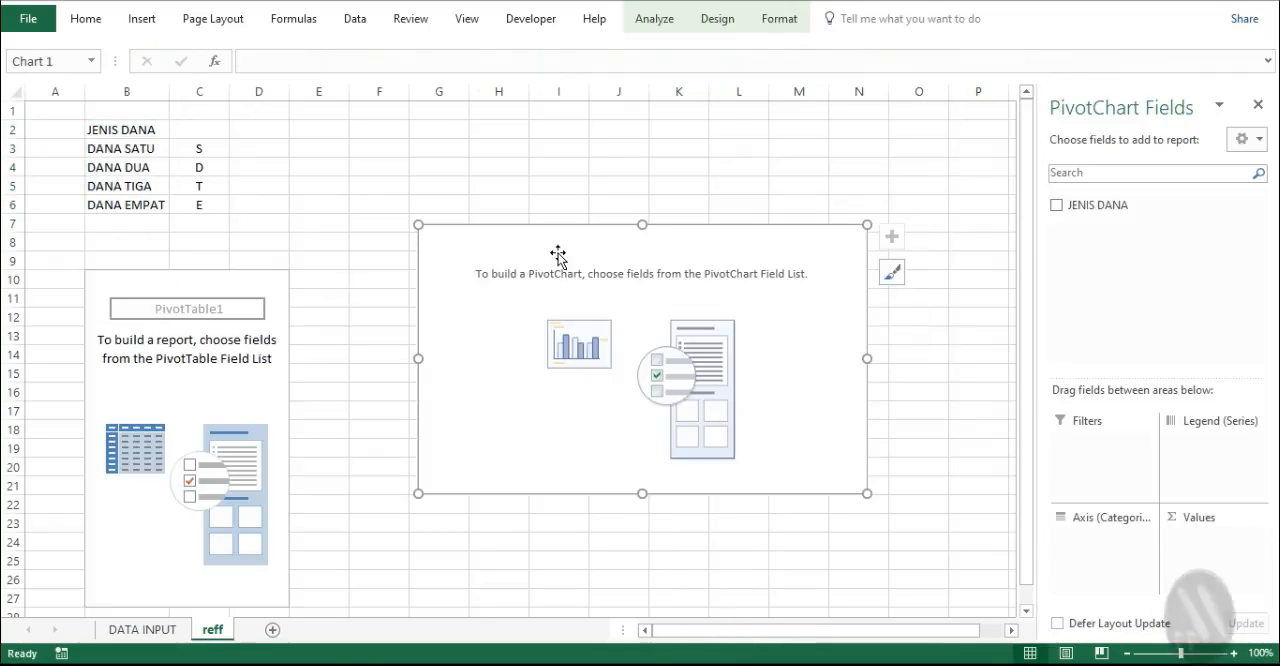
pyautogui.press('Delete')
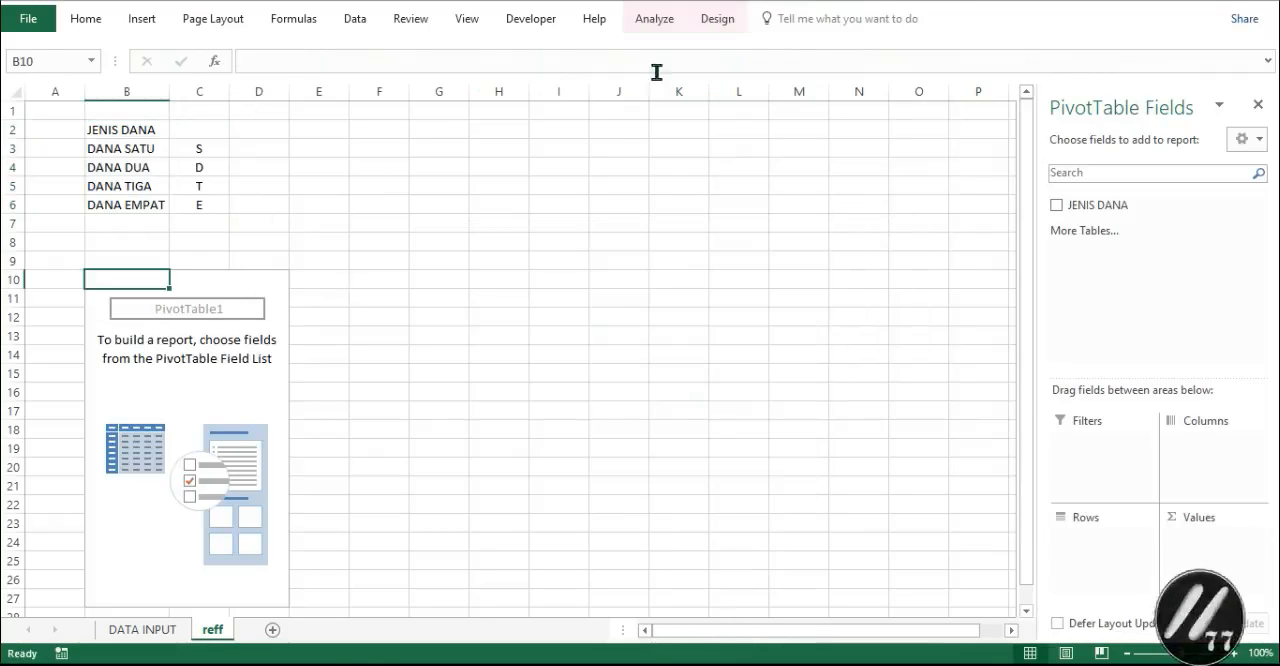
# - Insert a slicer for the JENIS DANA field of the pivot table
pyautogui.click(720, 24)
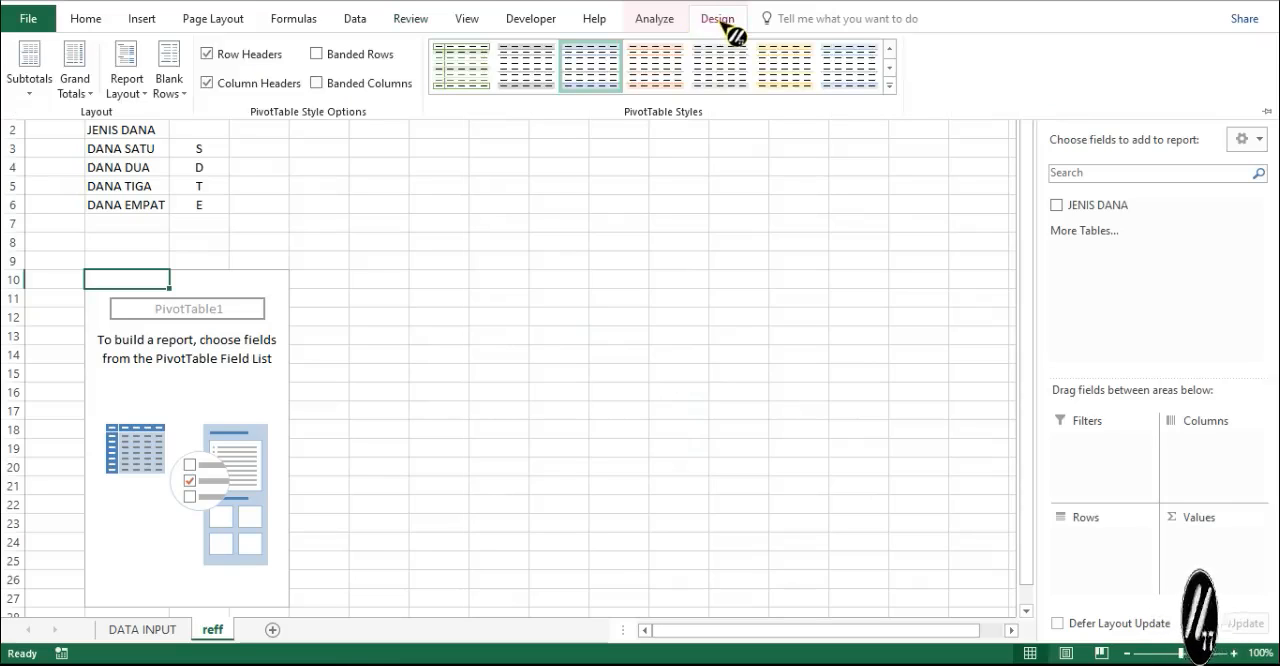
pyautogui.click(655, 19)
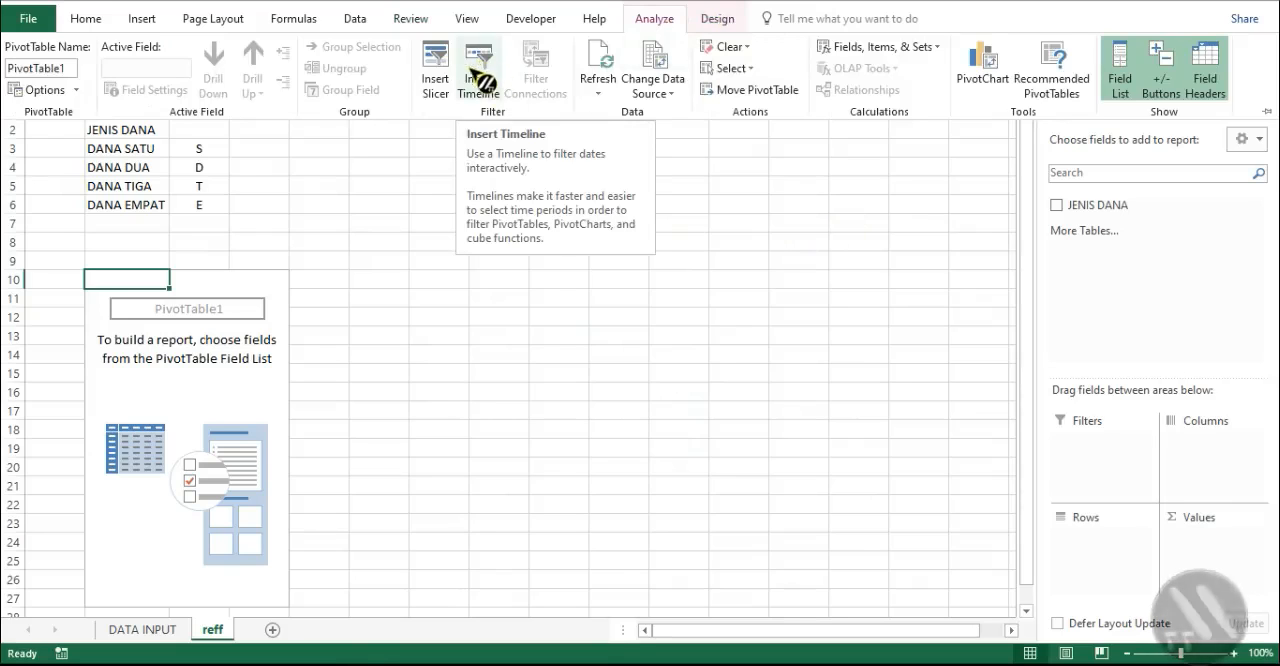
pyautogui.click(441, 71)
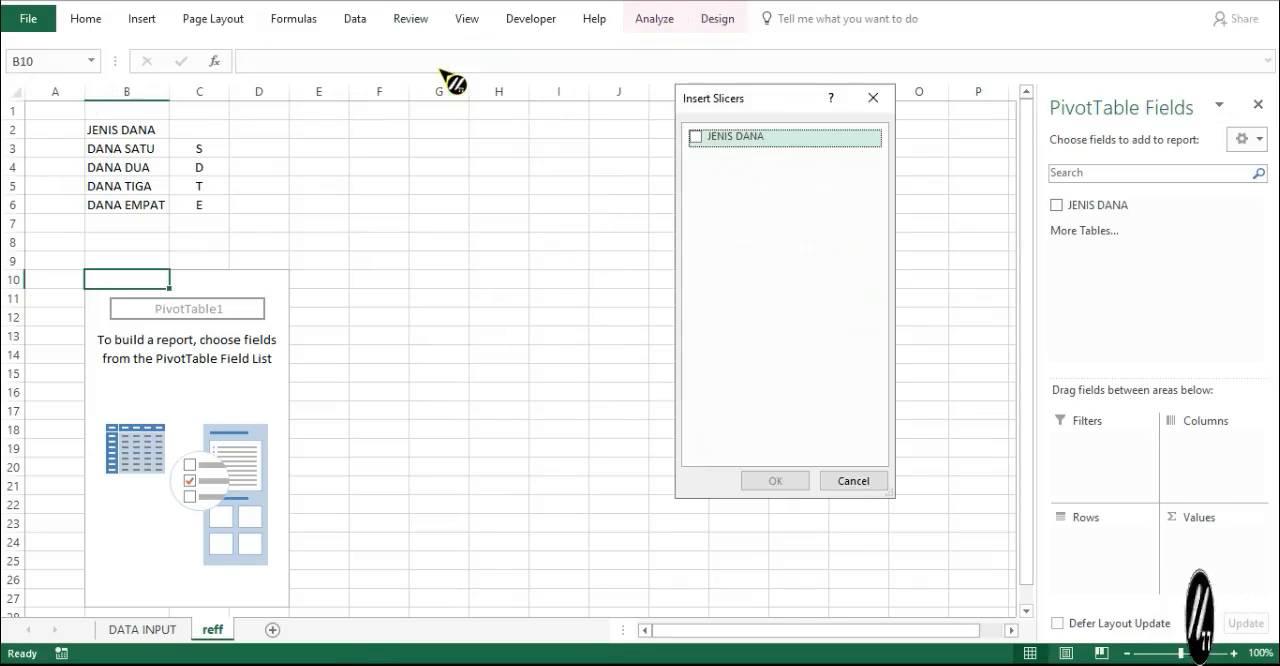
pyautogui.click(694, 139)
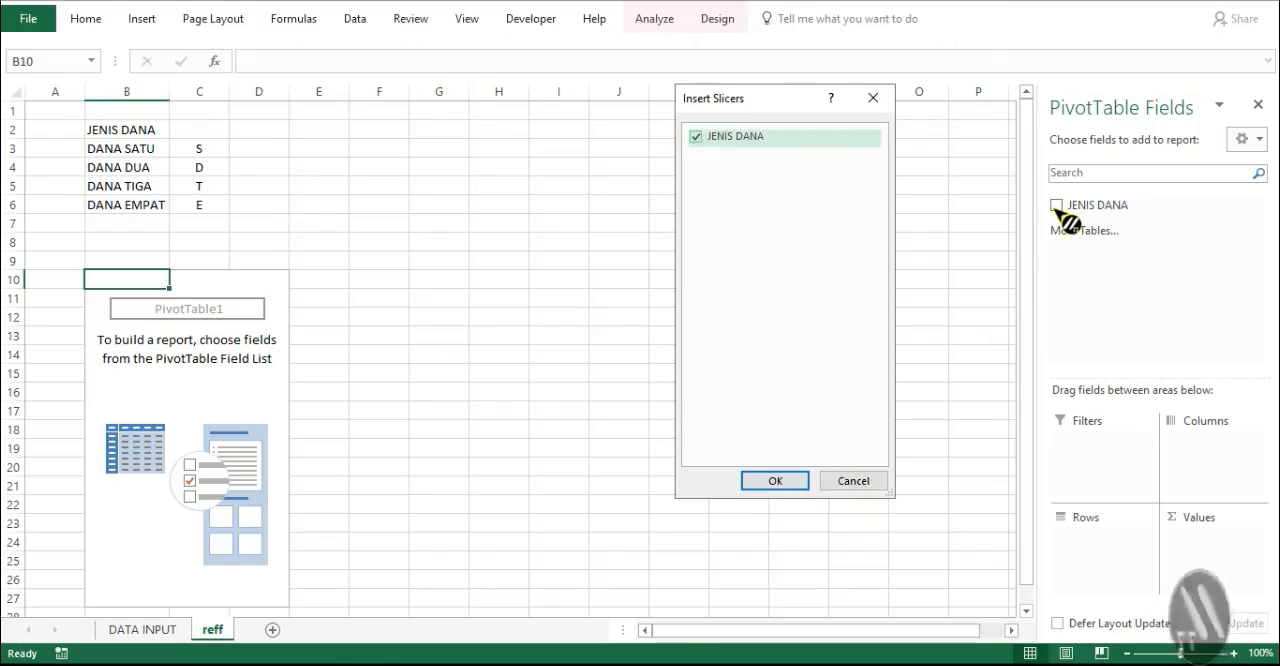
pyautogui.click(775, 481)
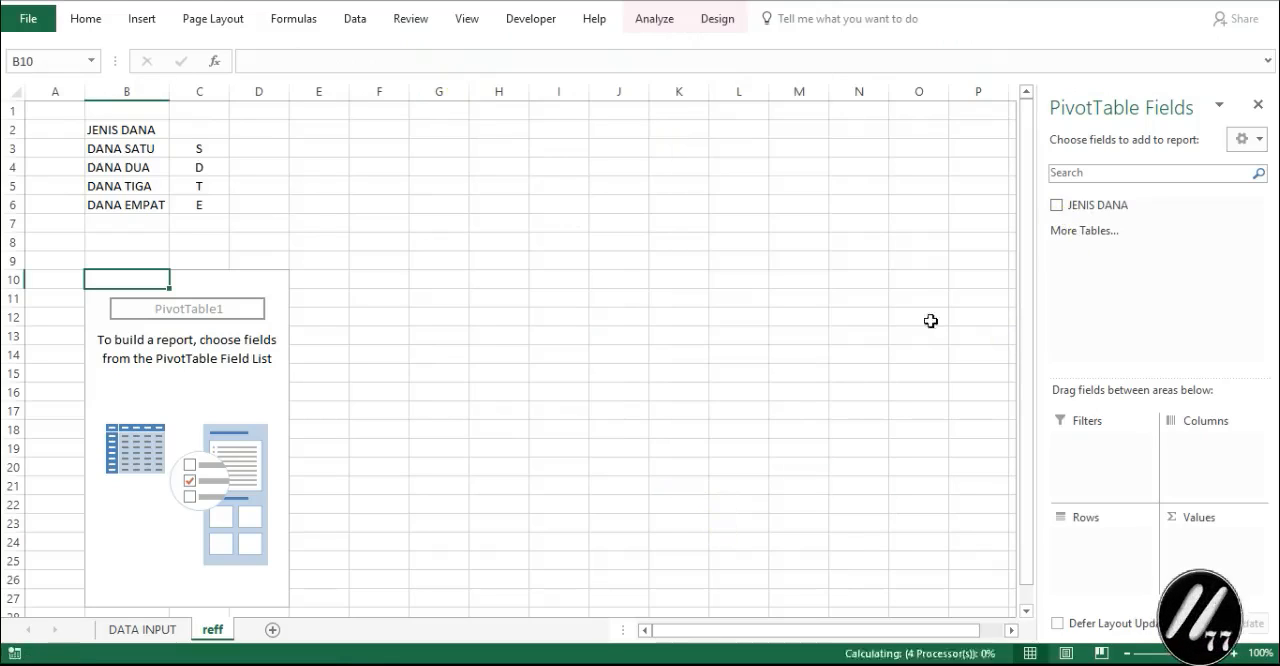
# - Add JENIS DANA to the pivot table's rows and place the slicer directly beside the table
pyautogui.click(213, 289)
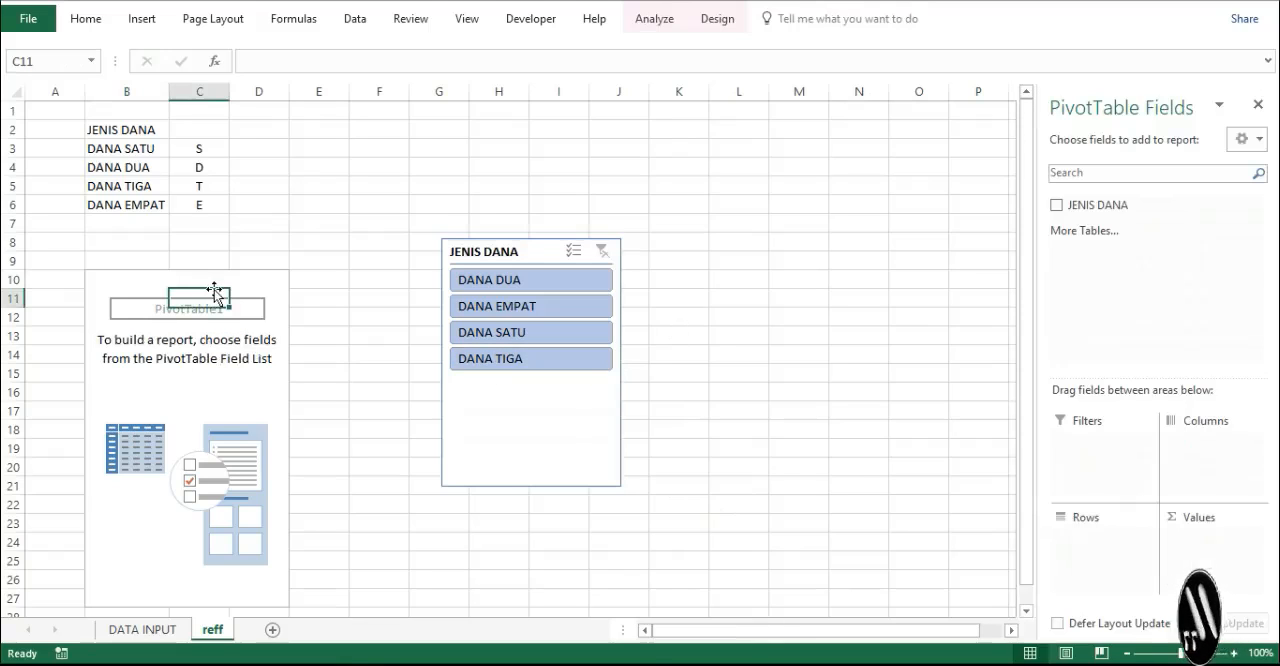
pyautogui.click(1057, 206)
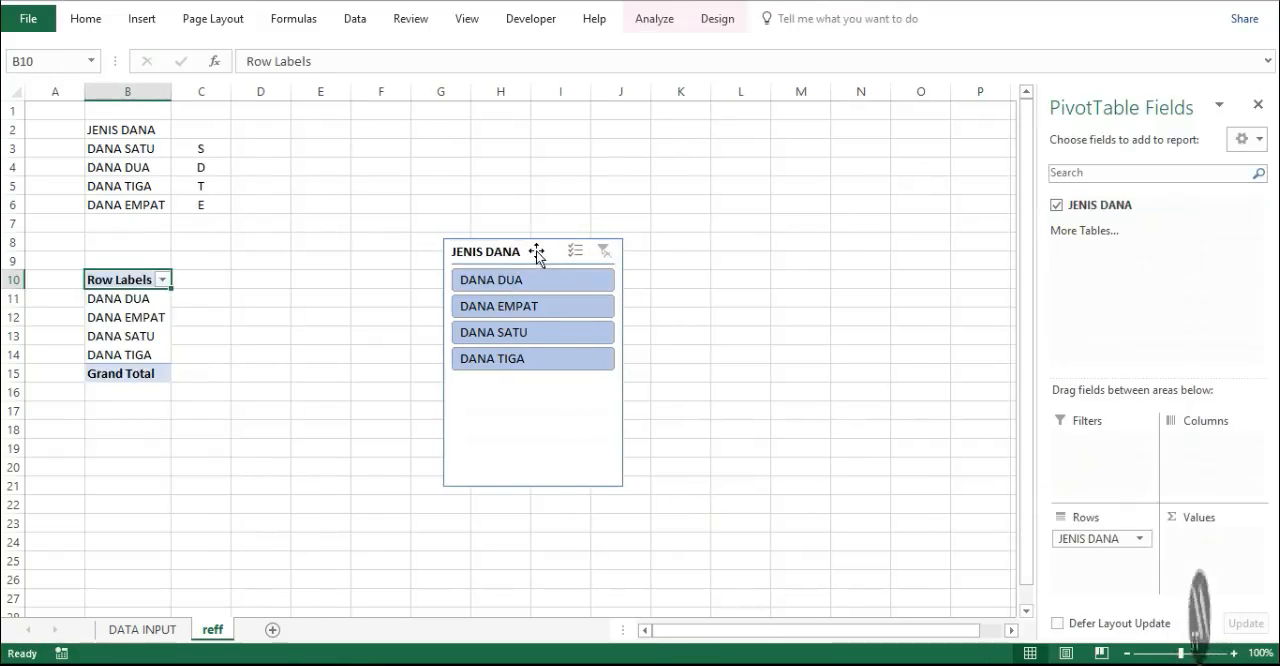
pyautogui.moveTo(537, 253); pyautogui.dragTo(286, 261)
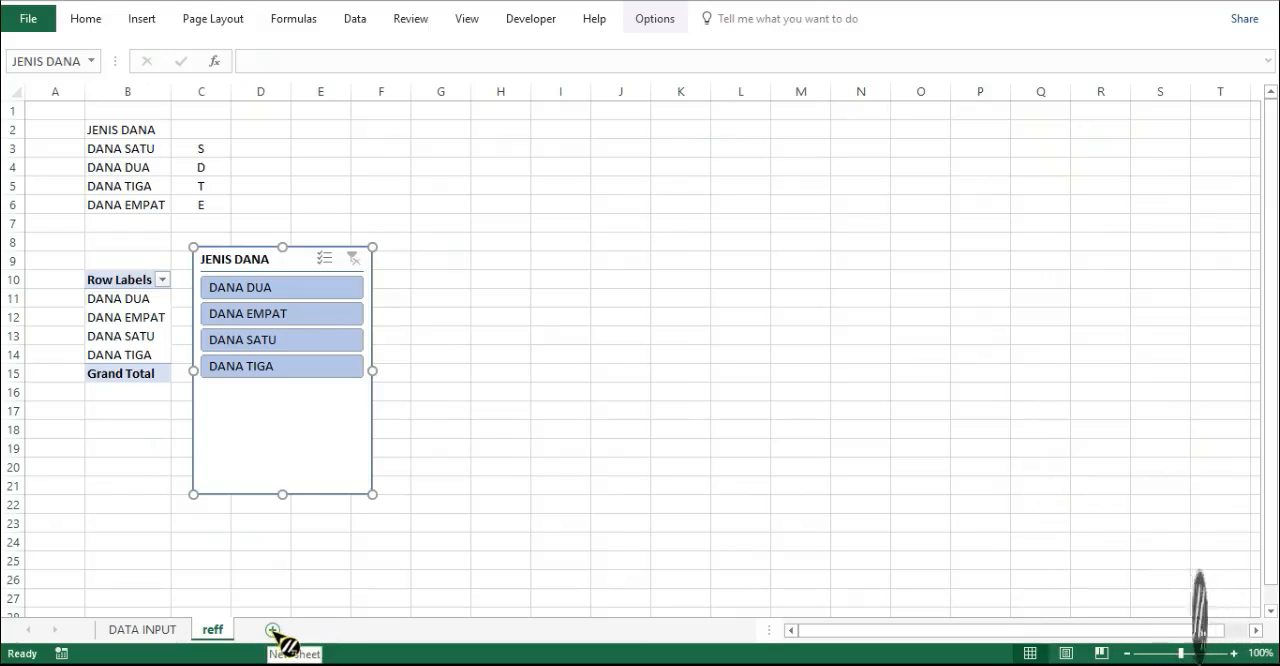
# - Paste the copied headers KELUAR, MASUK and Saldo into cells H3:J3 of the DATA INPUT sheet
pyautogui.click(155, 636)
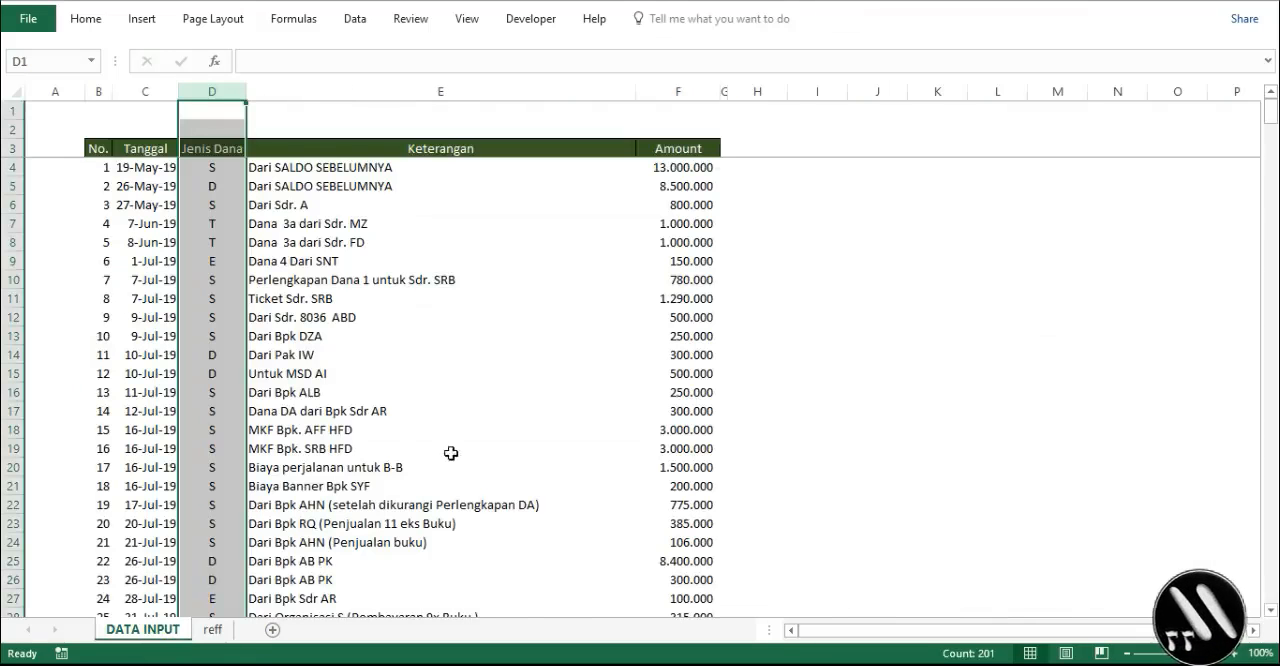
pyautogui.click(784, 393)
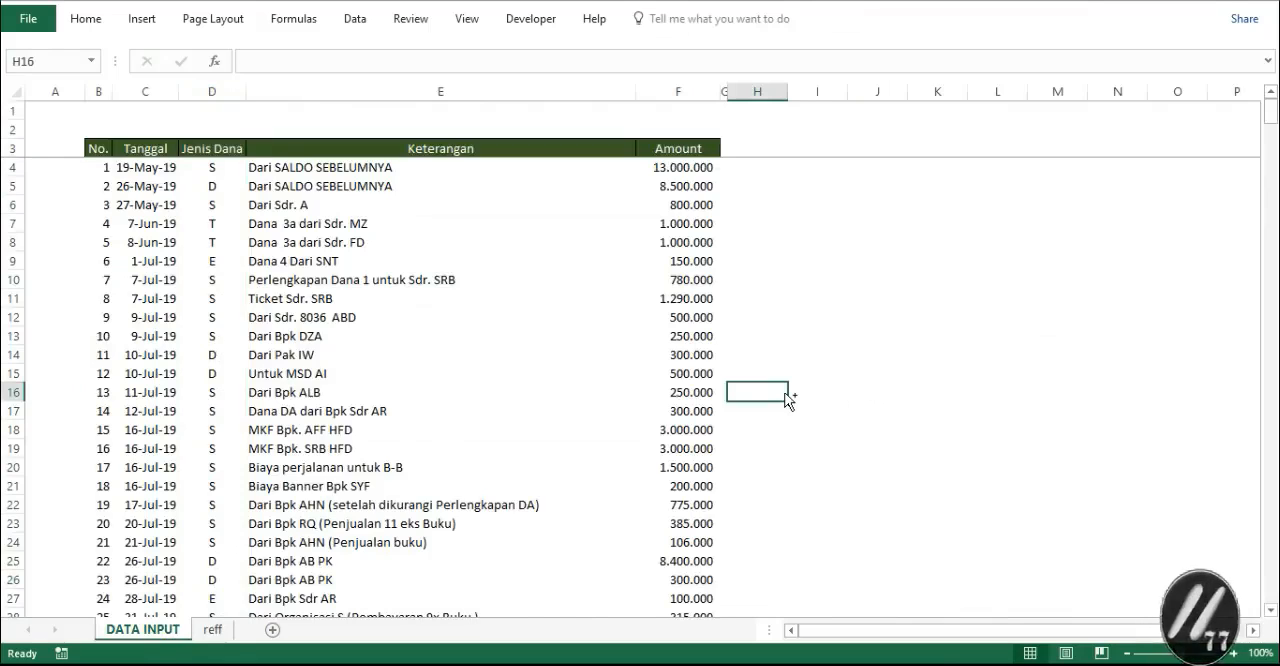
pyautogui.hotkey('ctrl', 'q')
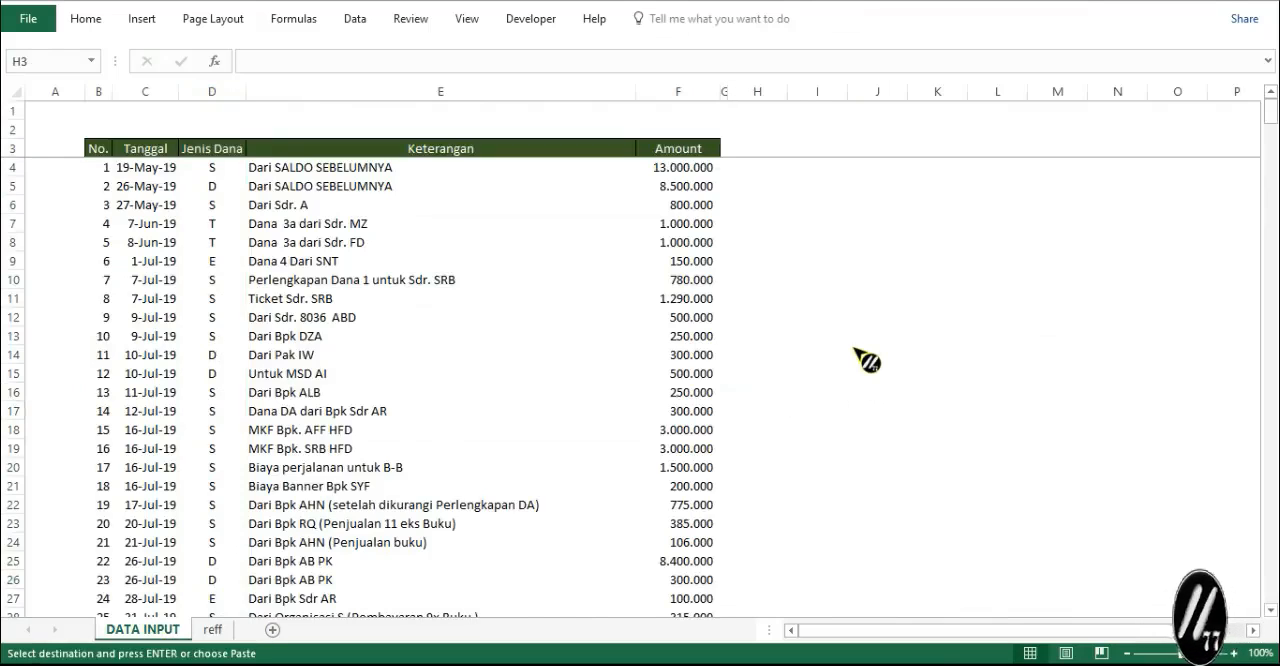
pyautogui.click(747, 145)
pyautogui.hotkey('ctrl', 'v')
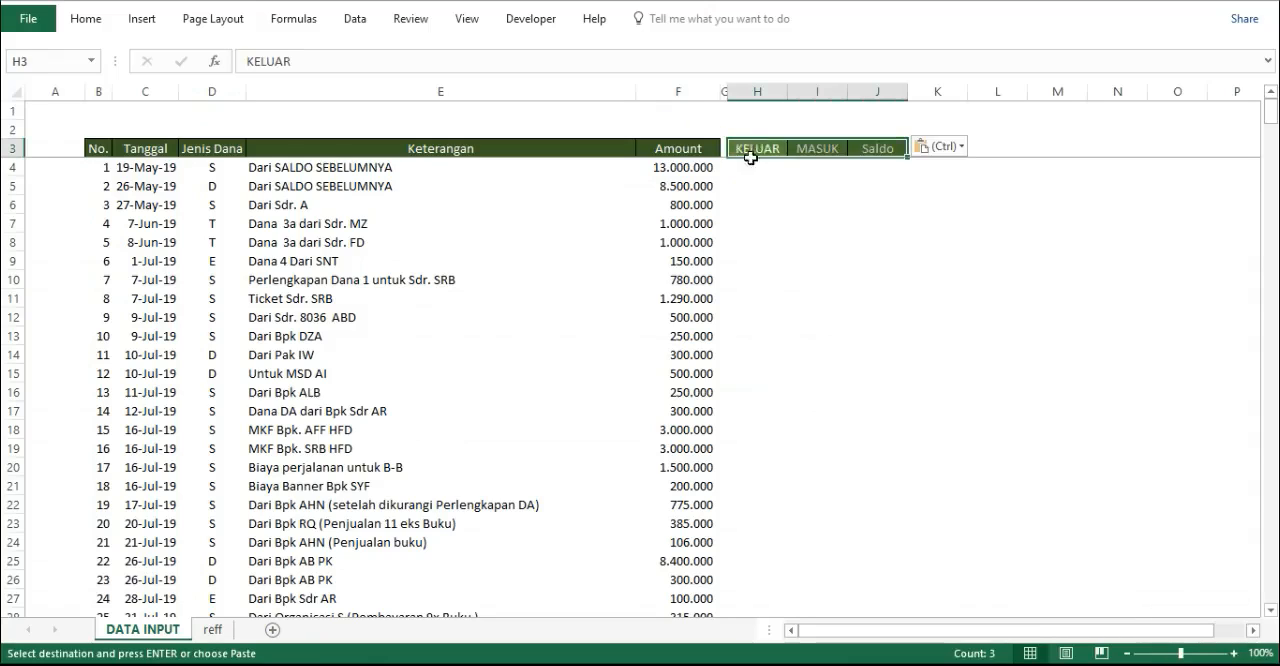
# - Widen columns H to J equally to roughly twice their width
pyautogui.click(817, 298)
pyautogui.moveTo(762, 92); pyautogui.dragTo(972, 98)
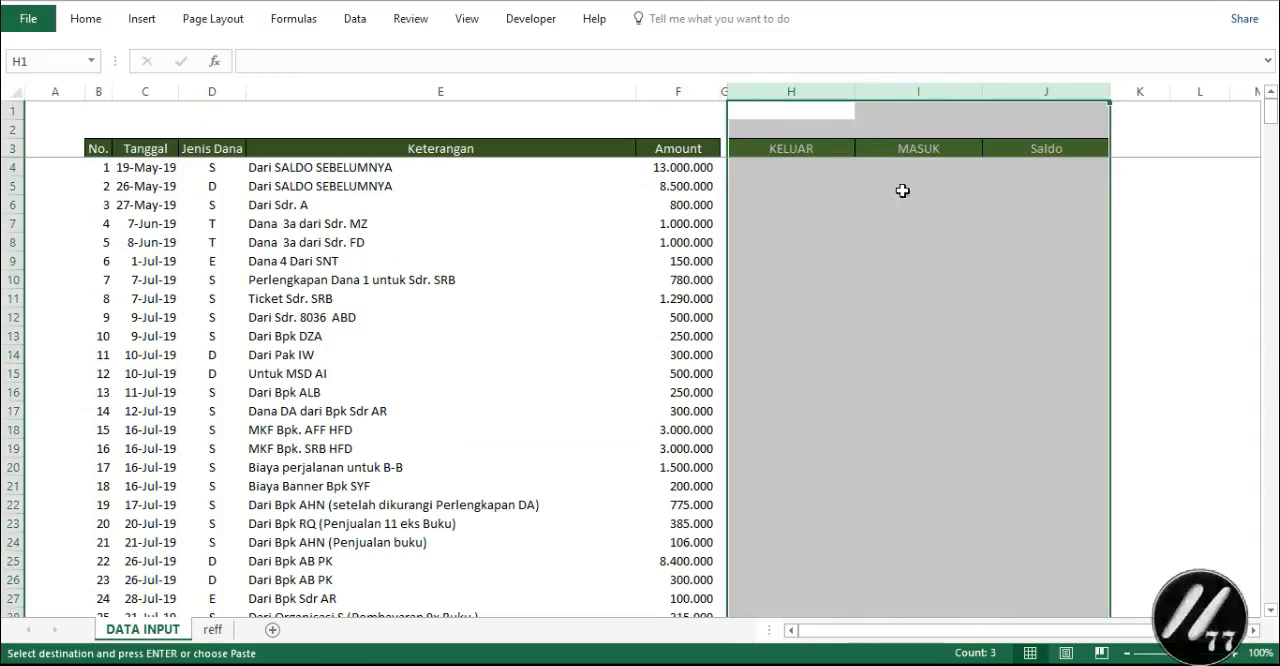
pyautogui.click(1050, 168)
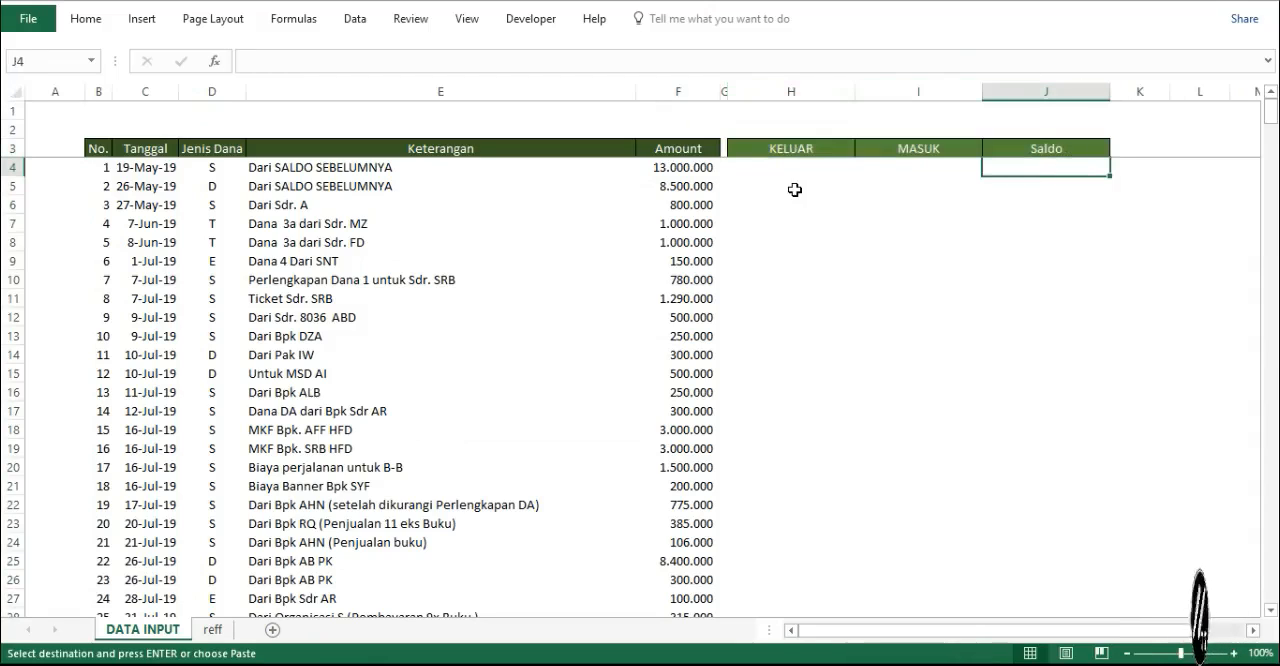
pyautogui.click(676, 169)
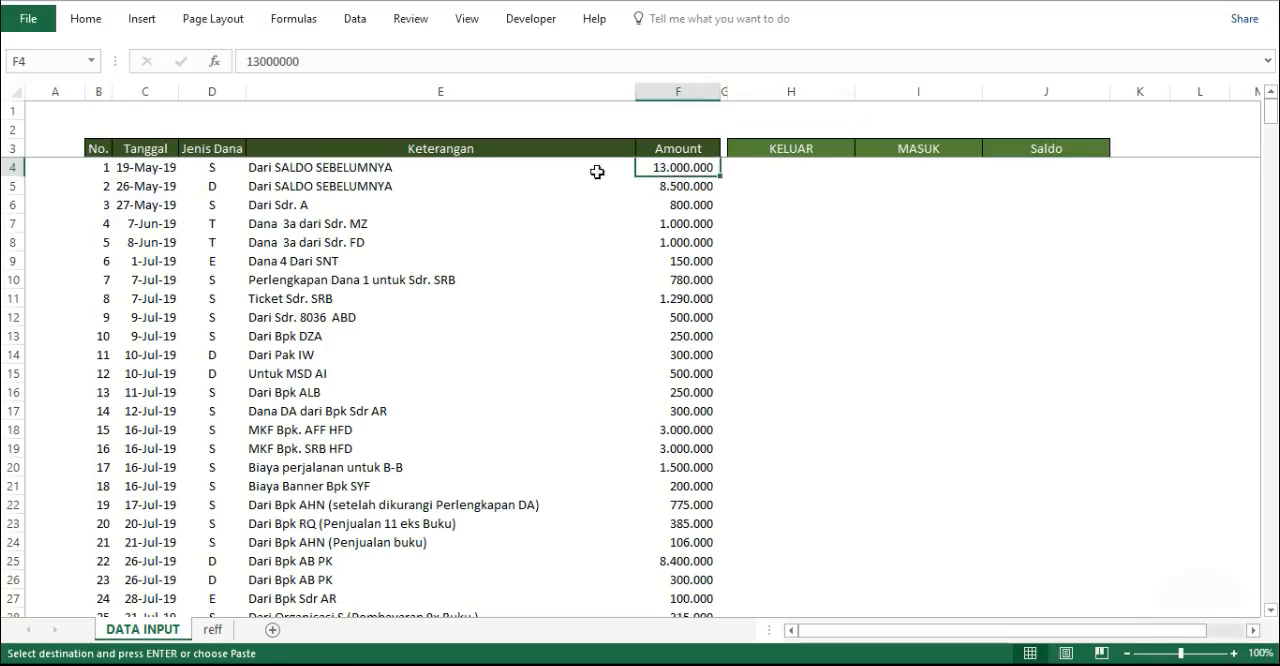
pyautogui.click(122, 174)
pyautogui.moveTo(122, 176); pyautogui.dragTo(333, 201)
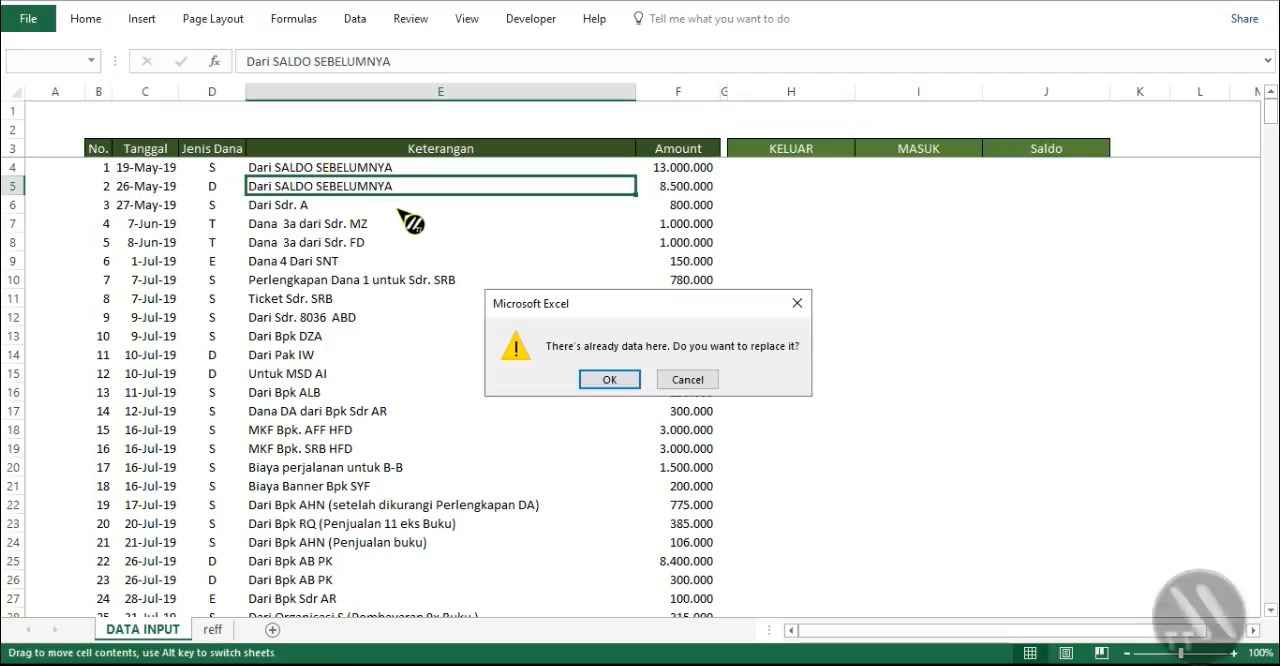
pyautogui.click(687, 380)
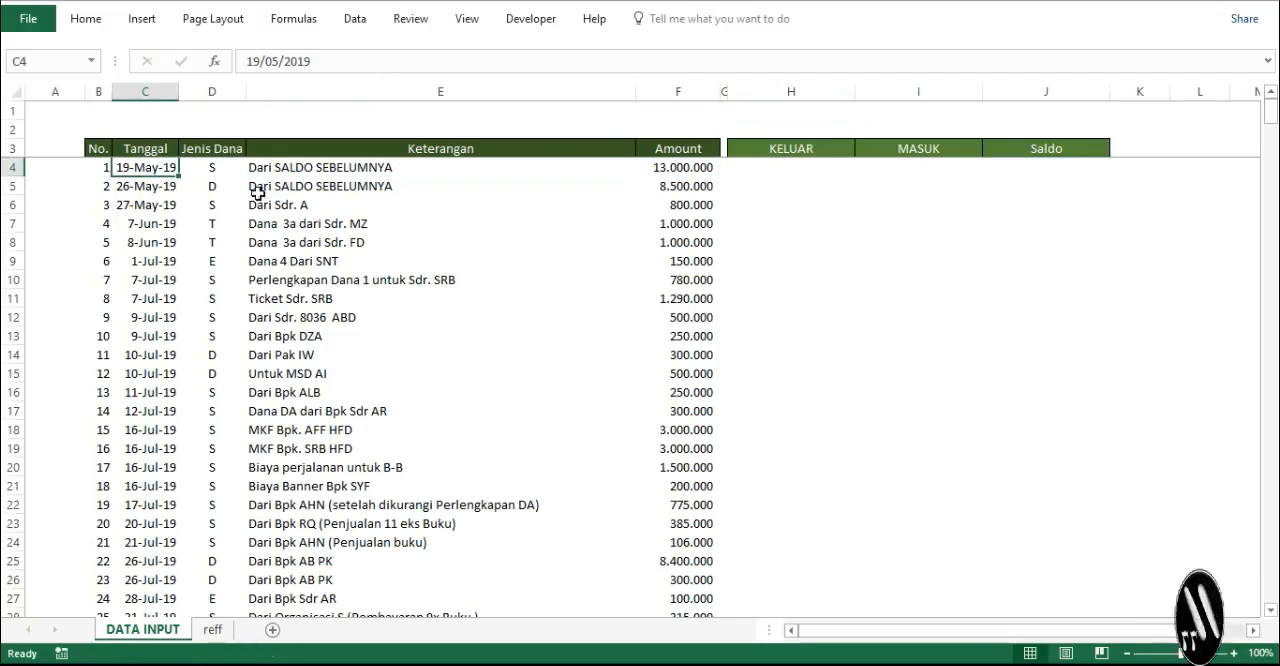
# - Examine the entries in the Amount column and the row 4 cells under KELUAR, MASUK and Saldo
pyautogui.click(671, 169)
pyautogui.click(674, 186)
pyautogui.click(677, 207)
pyautogui.click(682, 240)
pyautogui.click(681, 307)
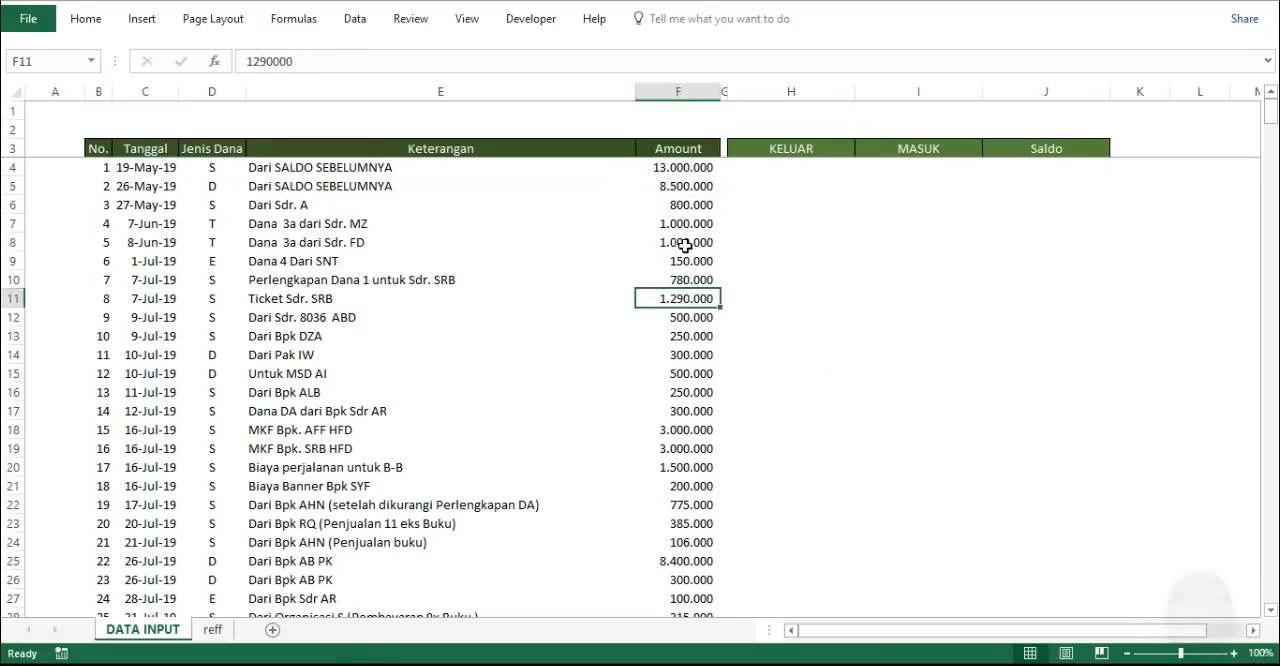
pyautogui.click(676, 88)
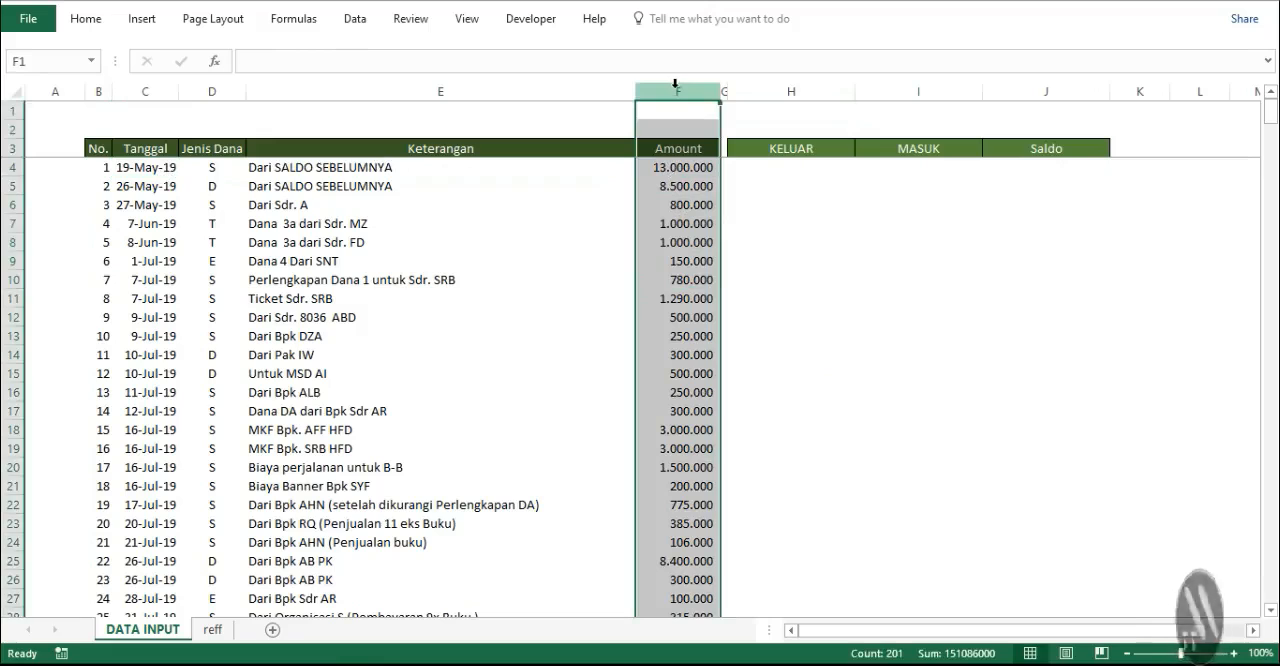
pyautogui.click(768, 171)
pyautogui.click(940, 170)
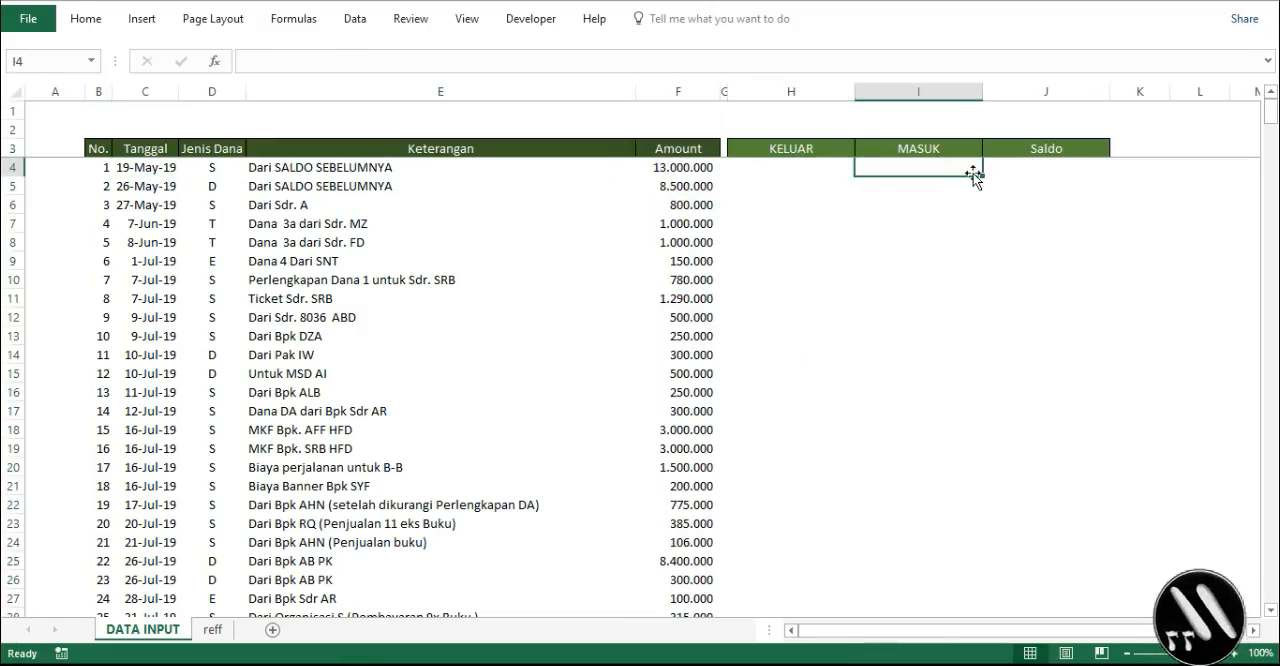
pyautogui.click(802, 175)
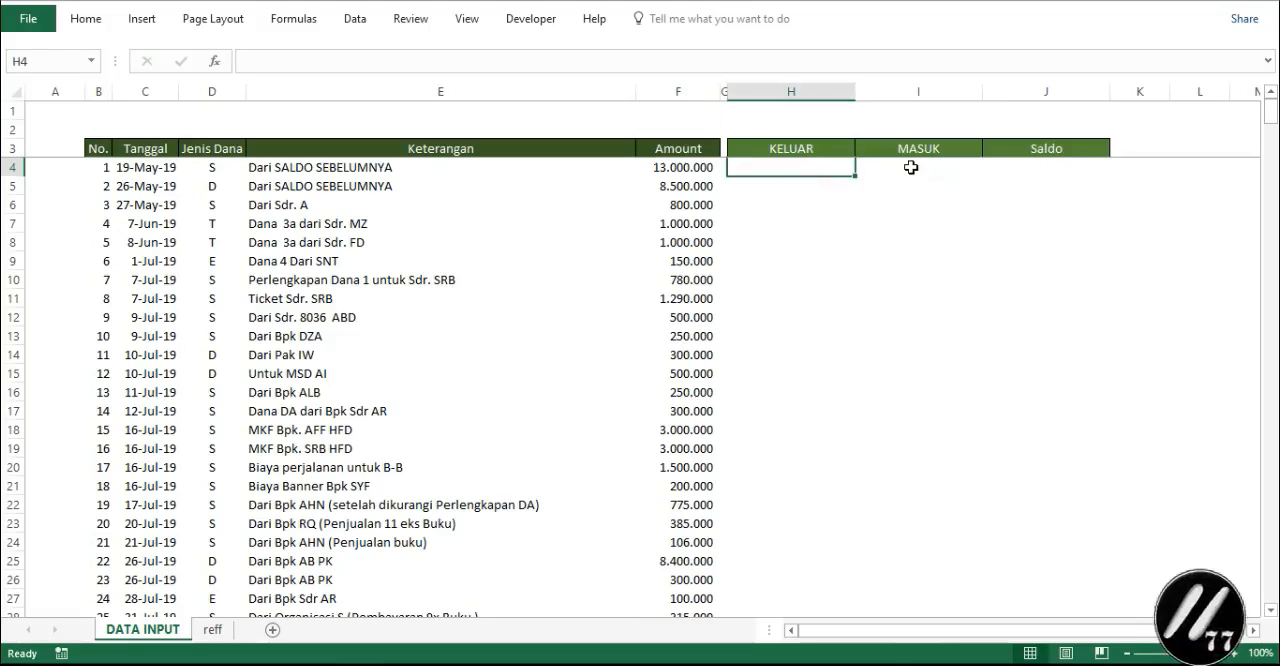
pyautogui.click(1031, 172)
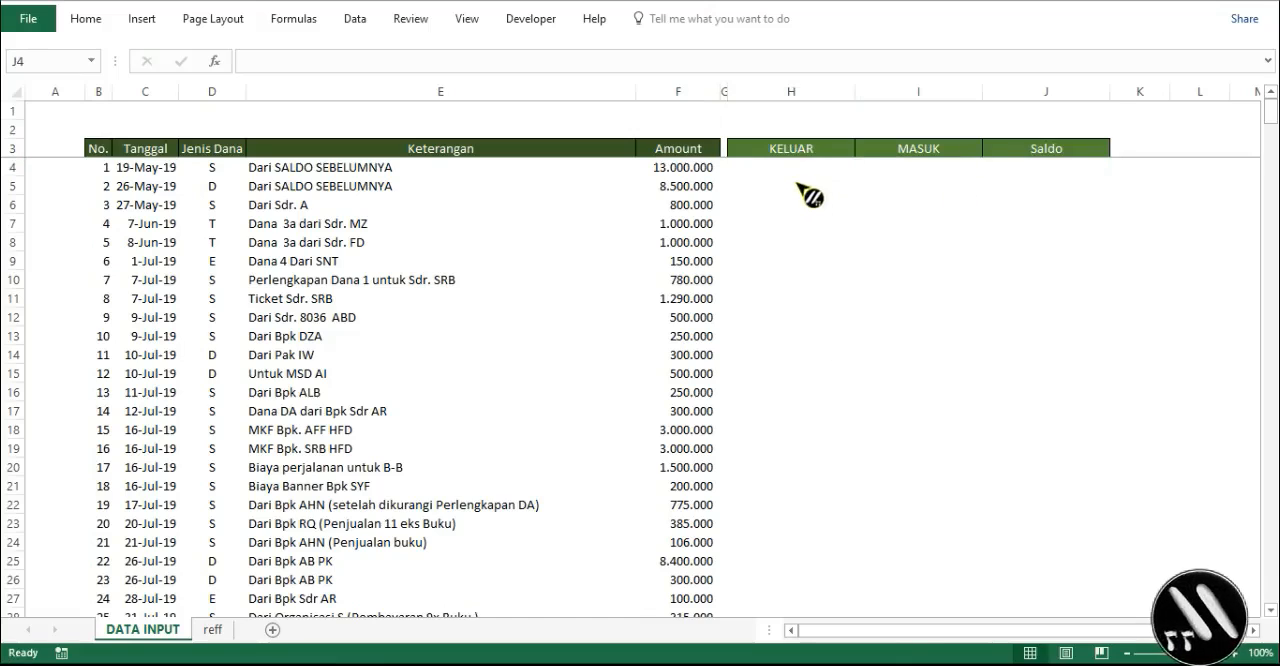
# - Enter the formula =IF(E4="";"";IFERROR(IF(SEARCH("DARI";E4);"";F4);F4)) in cell H4 under KELUAR
pyautogui.click(791, 167)
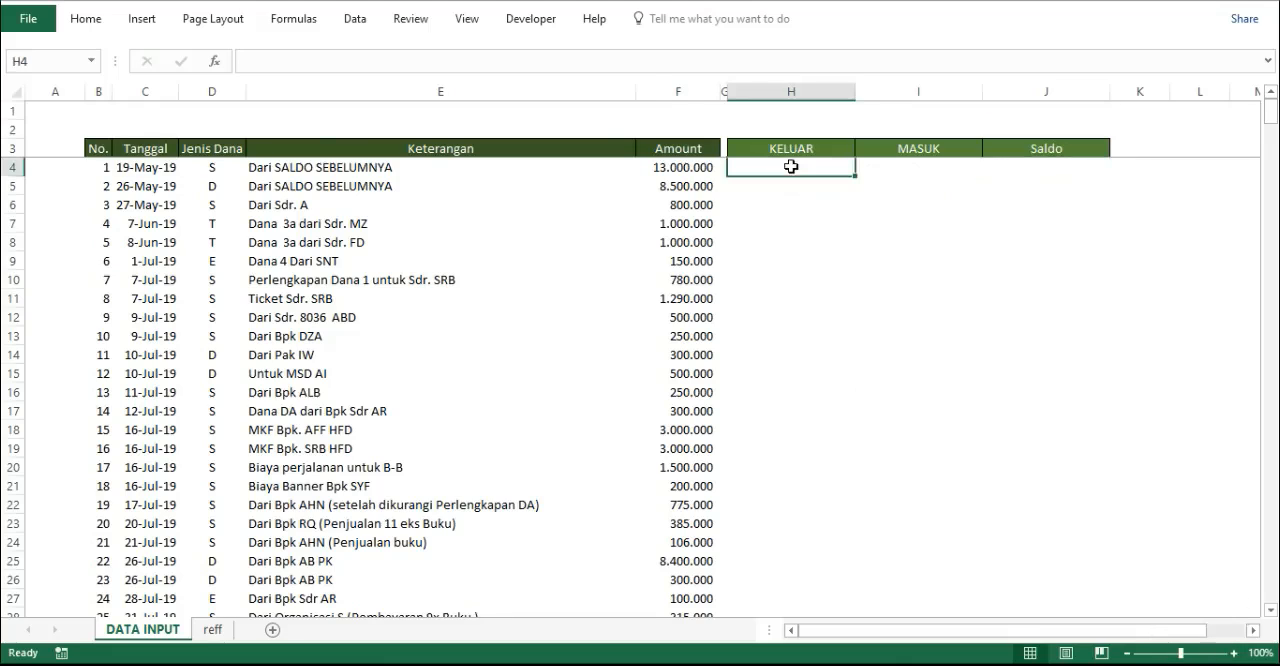
pyautogui.click(273, 67)
pyautogui.write('=IF(E4="";"";IFERROR(IF(SEARCH("DARI";E4);"";F4);F4))')
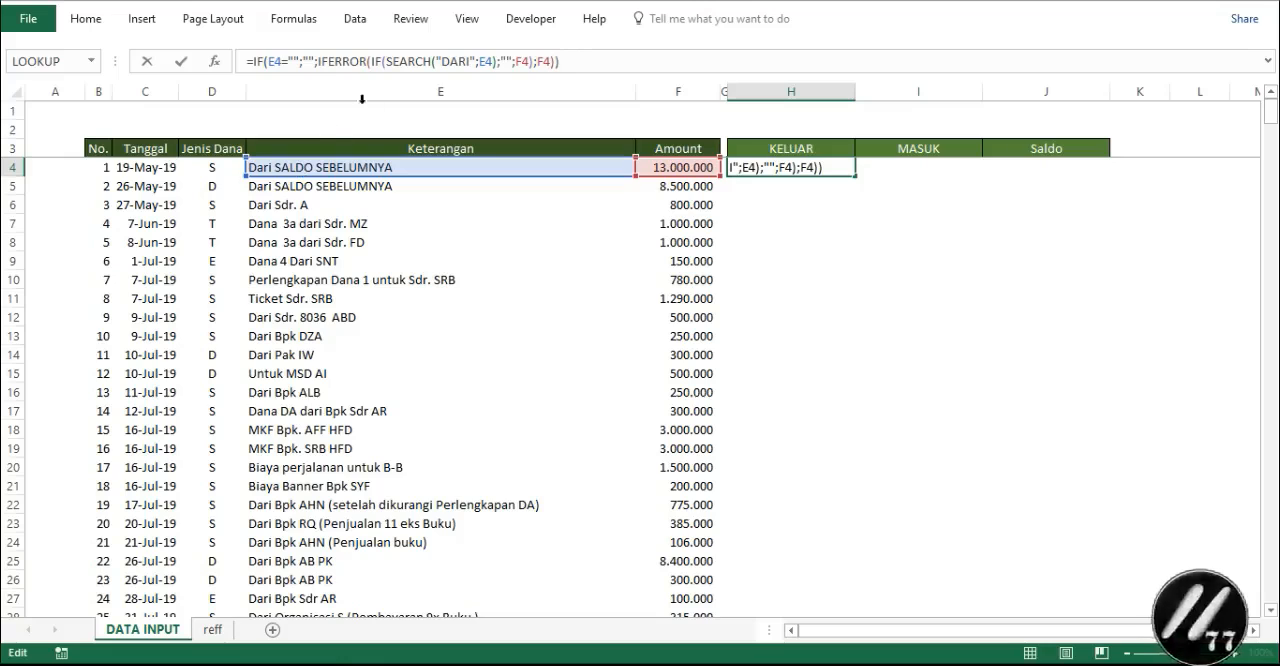
pyautogui.click(334, 62)
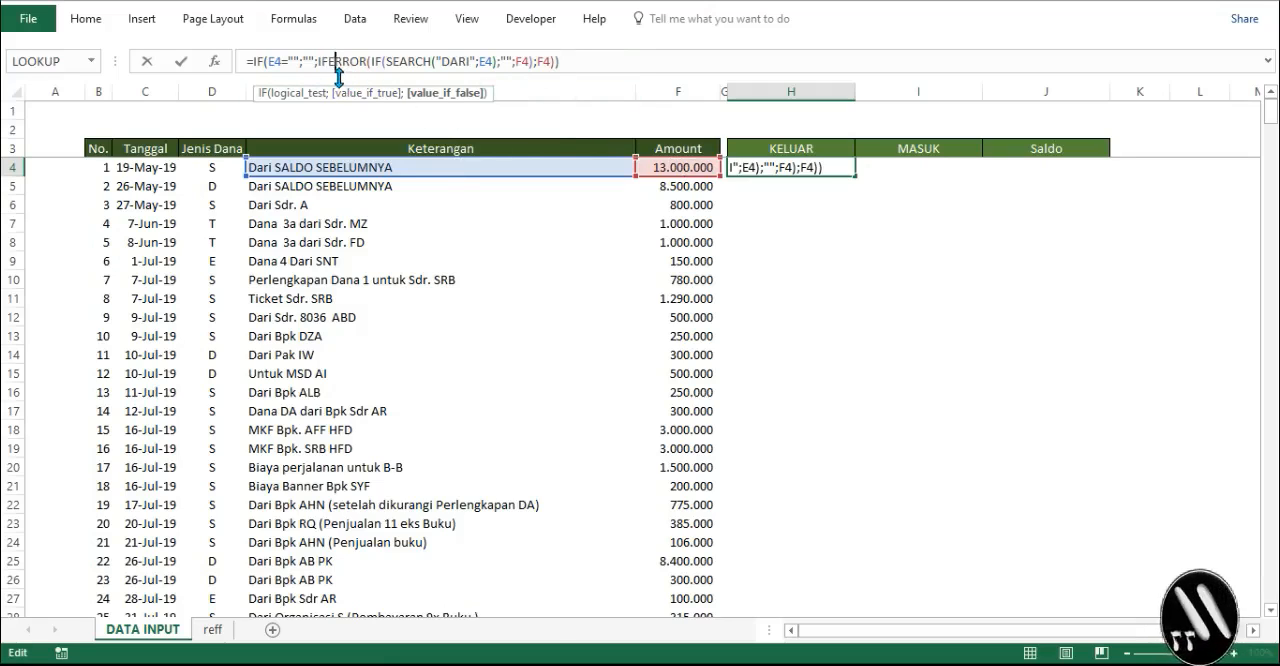
pyautogui.click(603, 67)
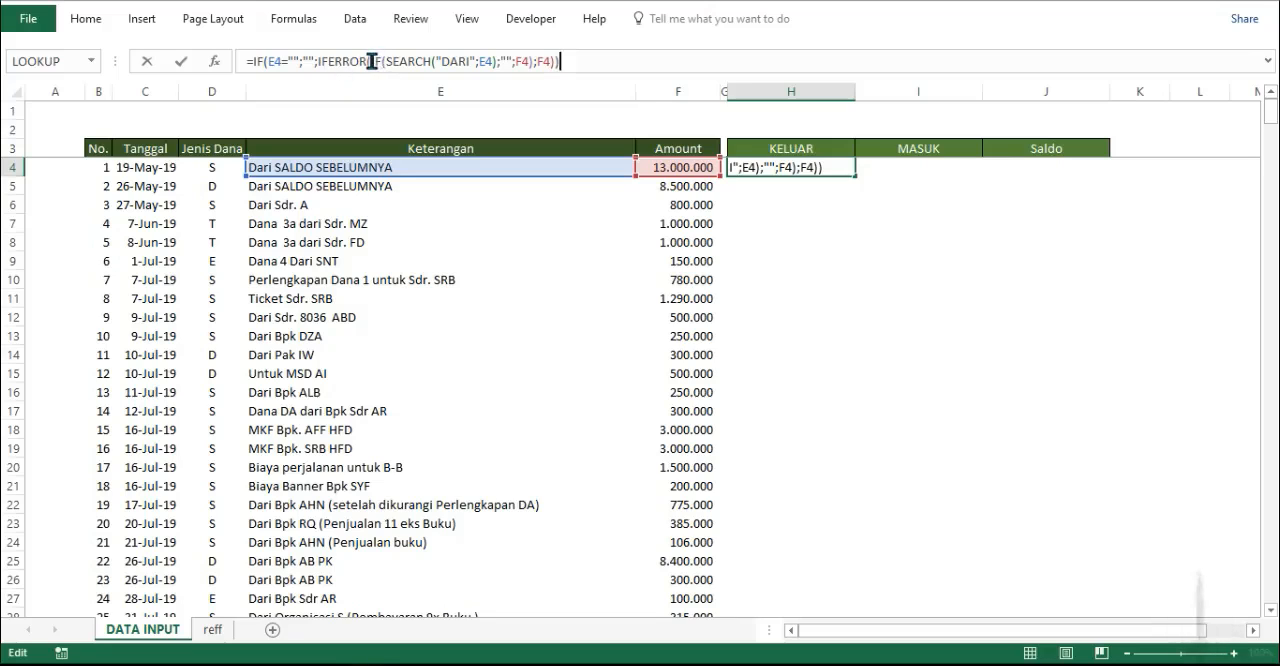
pyautogui.moveTo(371, 61); pyautogui.dragTo(535, 59)
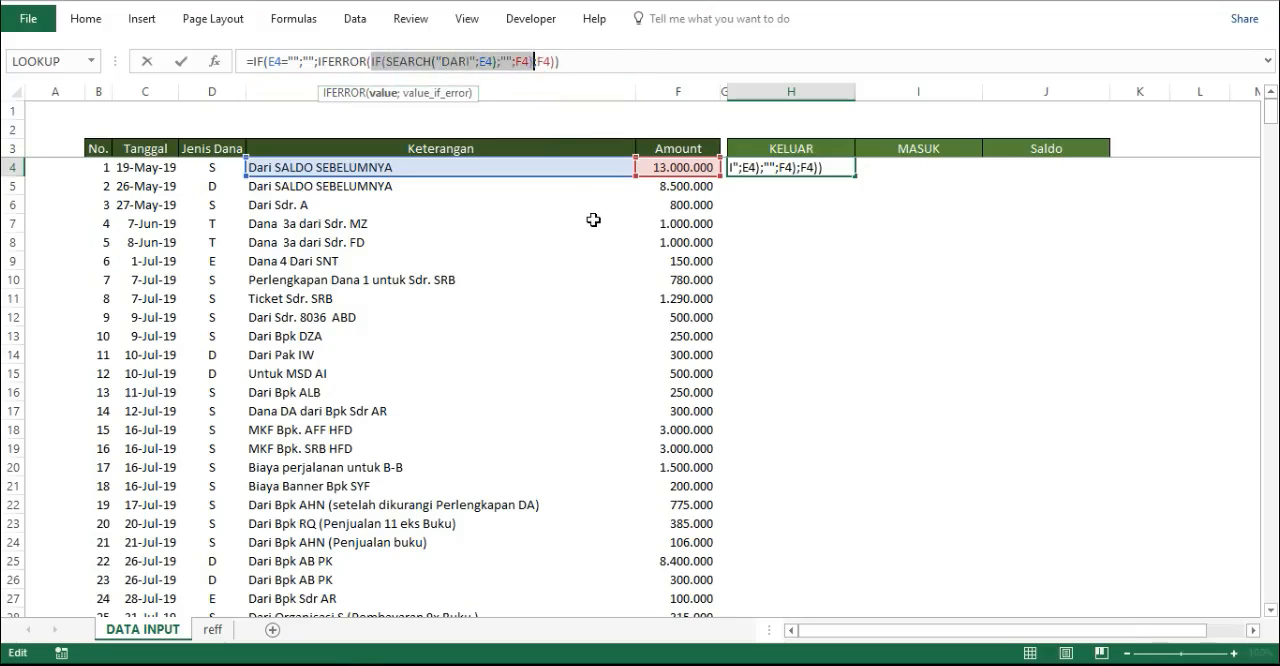
pyautogui.press('Return')
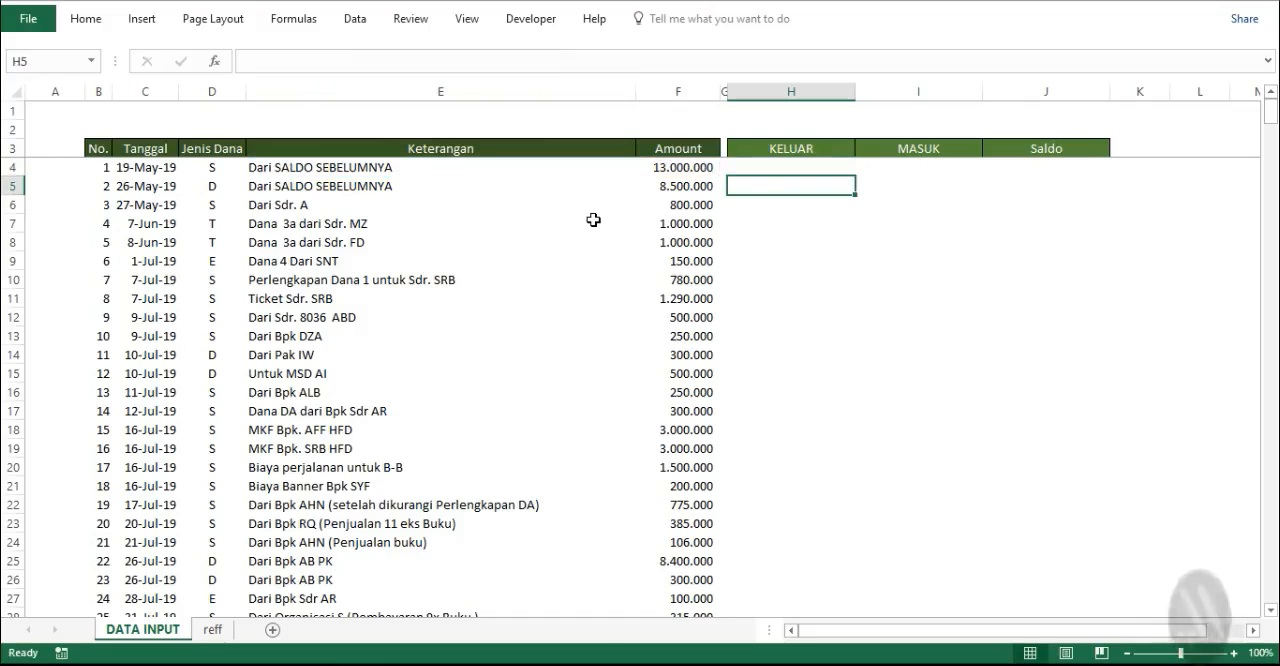
# - Copy the KELUAR formula into I4 under MASUK and change it to =IF(E4="";"";IFERROR(IF(SEARCH("DARI";E4);F4;"");""))
pyautogui.click(764, 167)
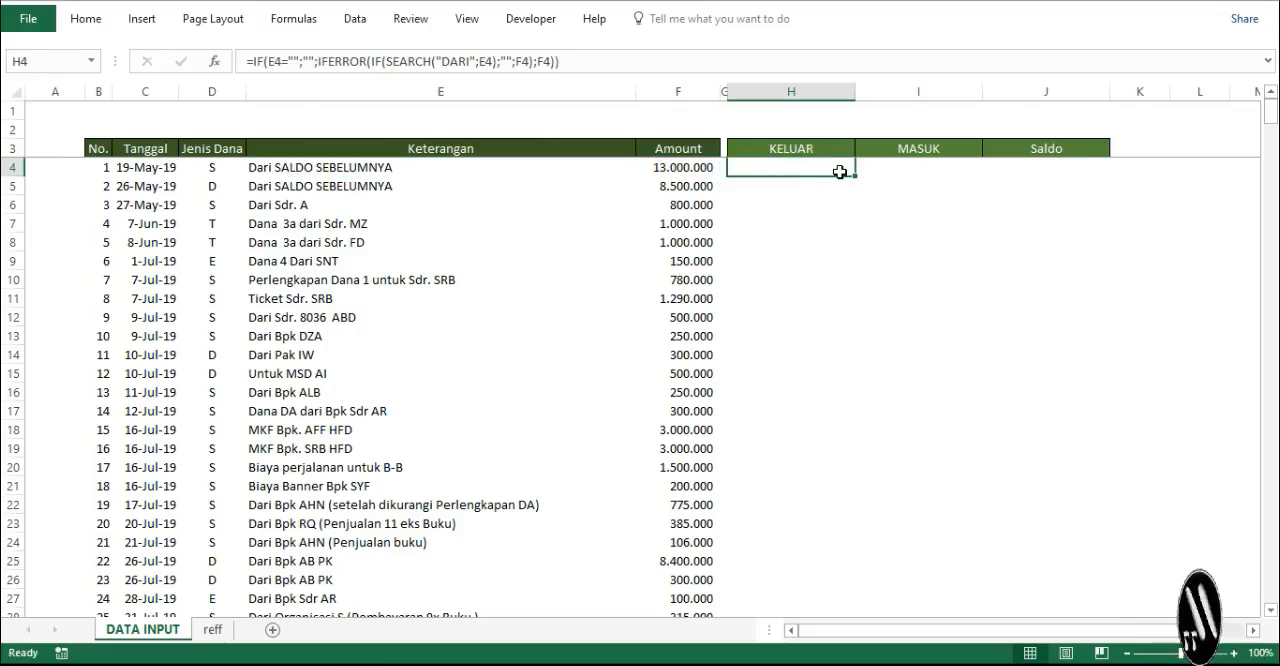
pyautogui.click(887, 171)
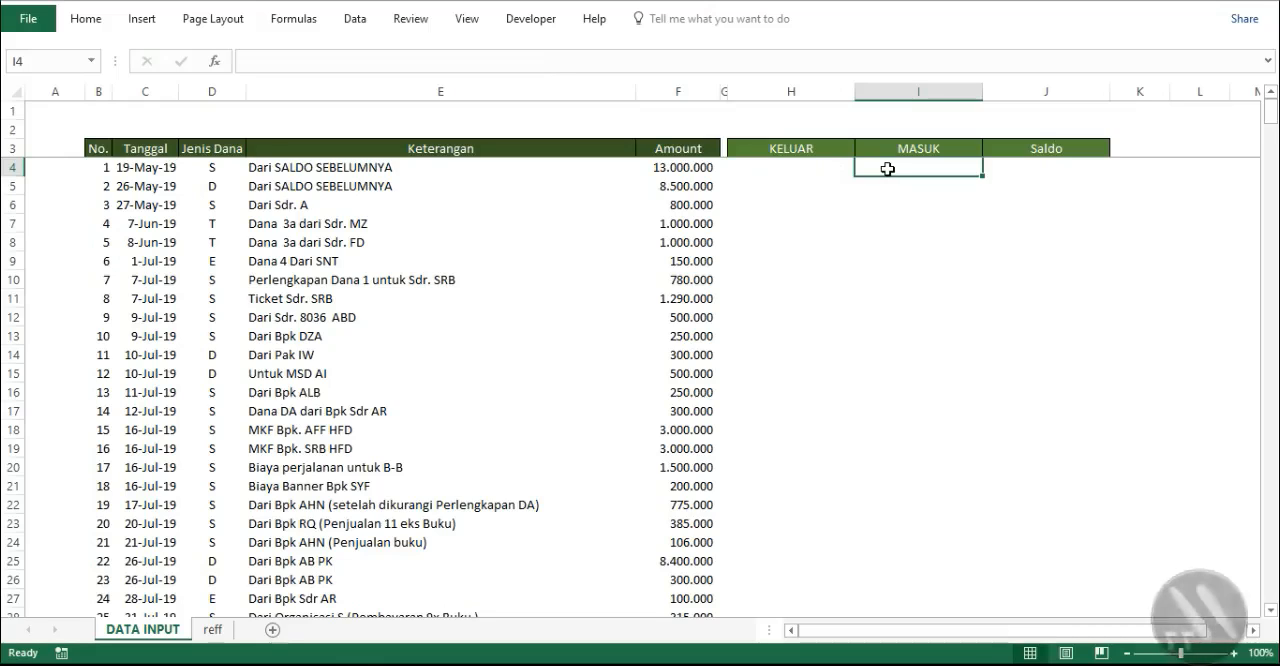
pyautogui.write('=IF(E4="";"";IFERROR(IF(SEARCH("DARI";E4);"";F4);F4))')
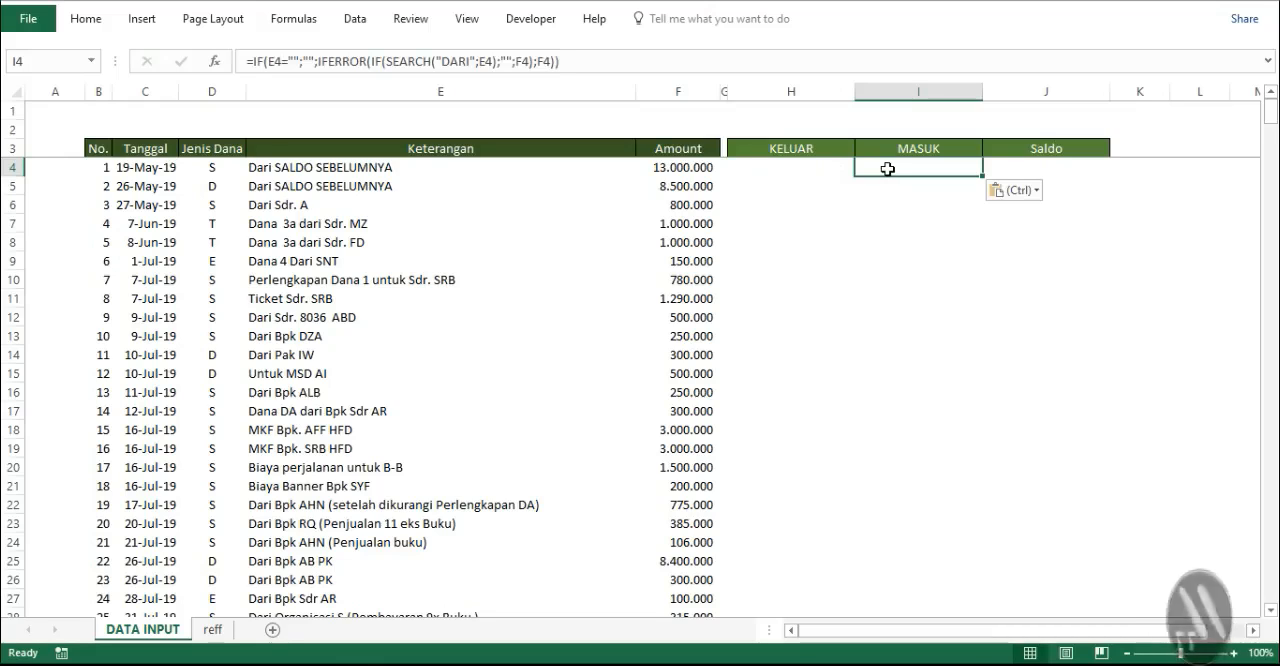
pyautogui.click(519, 69)
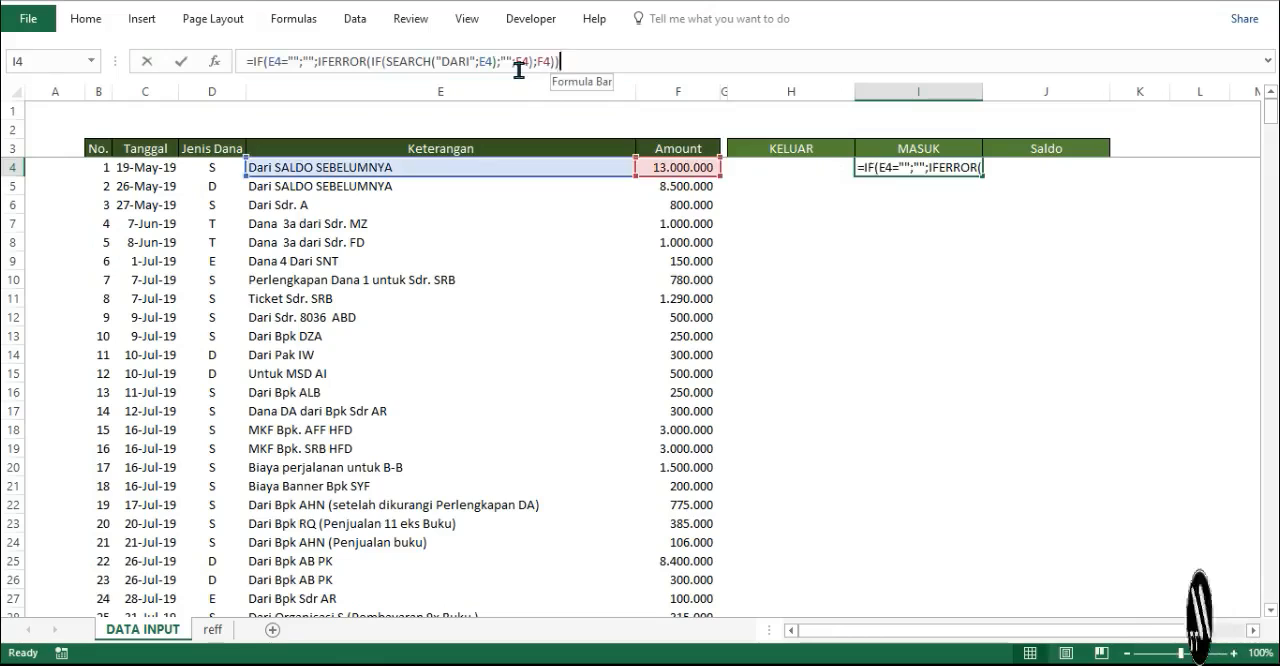
pyautogui.moveTo(513, 62); pyautogui.dragTo(502, 62)
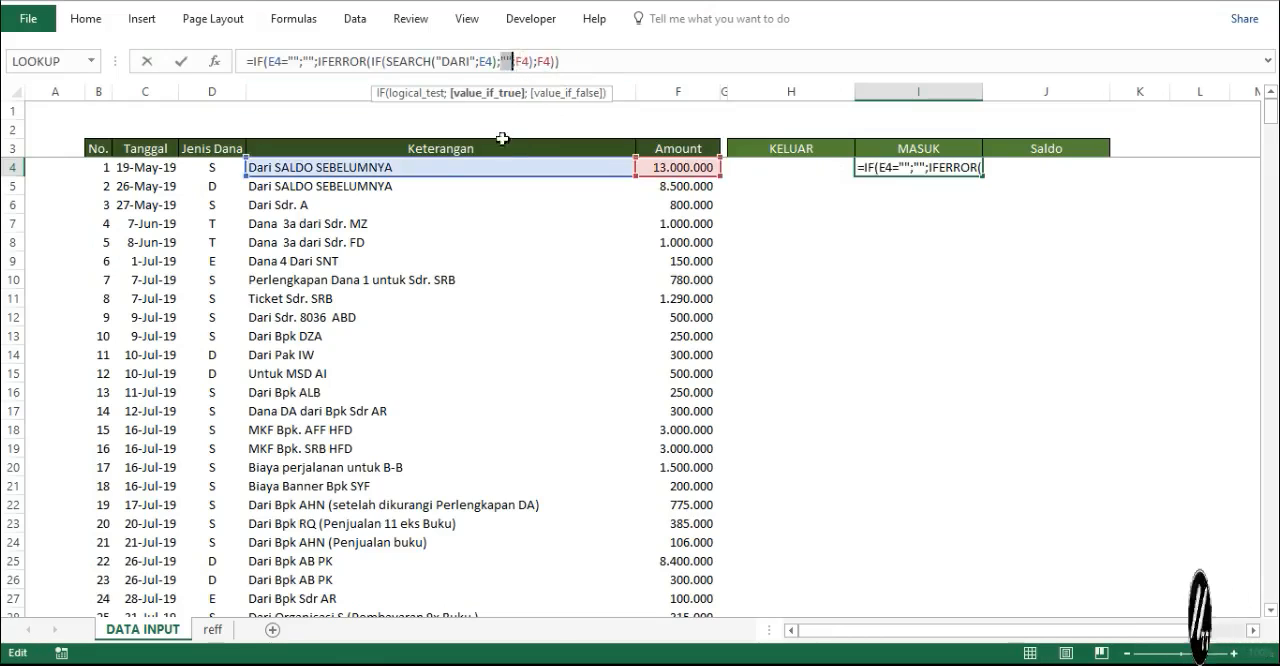
pyautogui.click(652, 165)
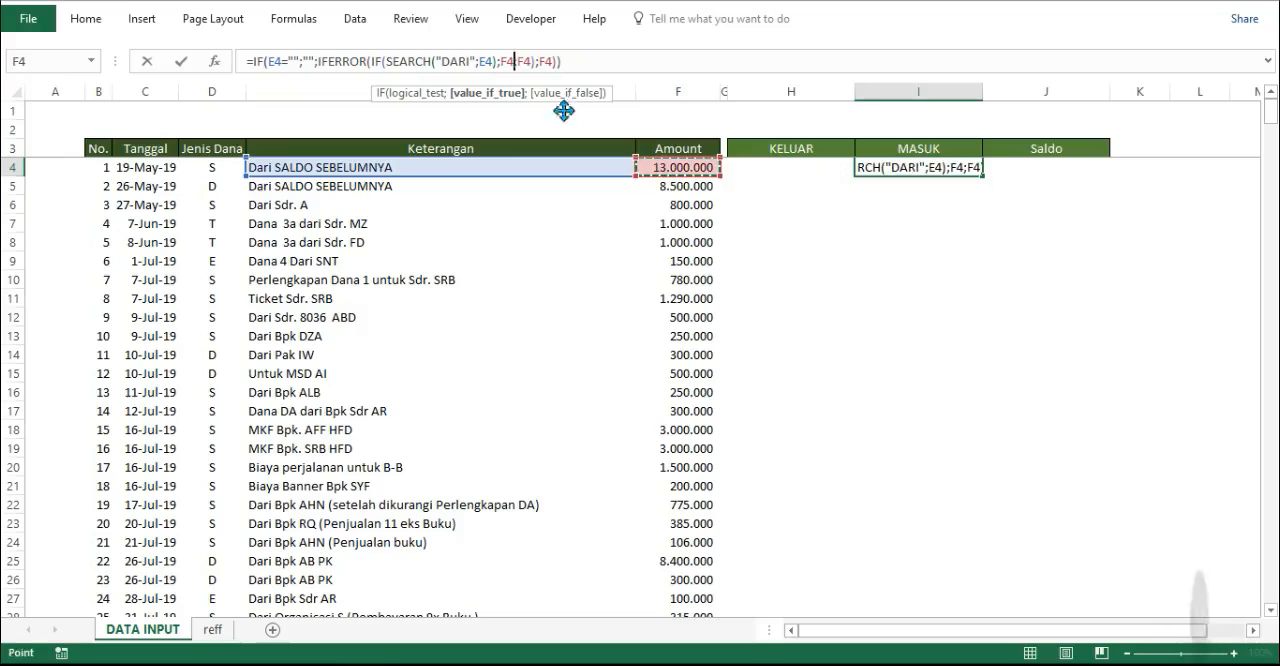
pyautogui.doubleClick(524, 62)
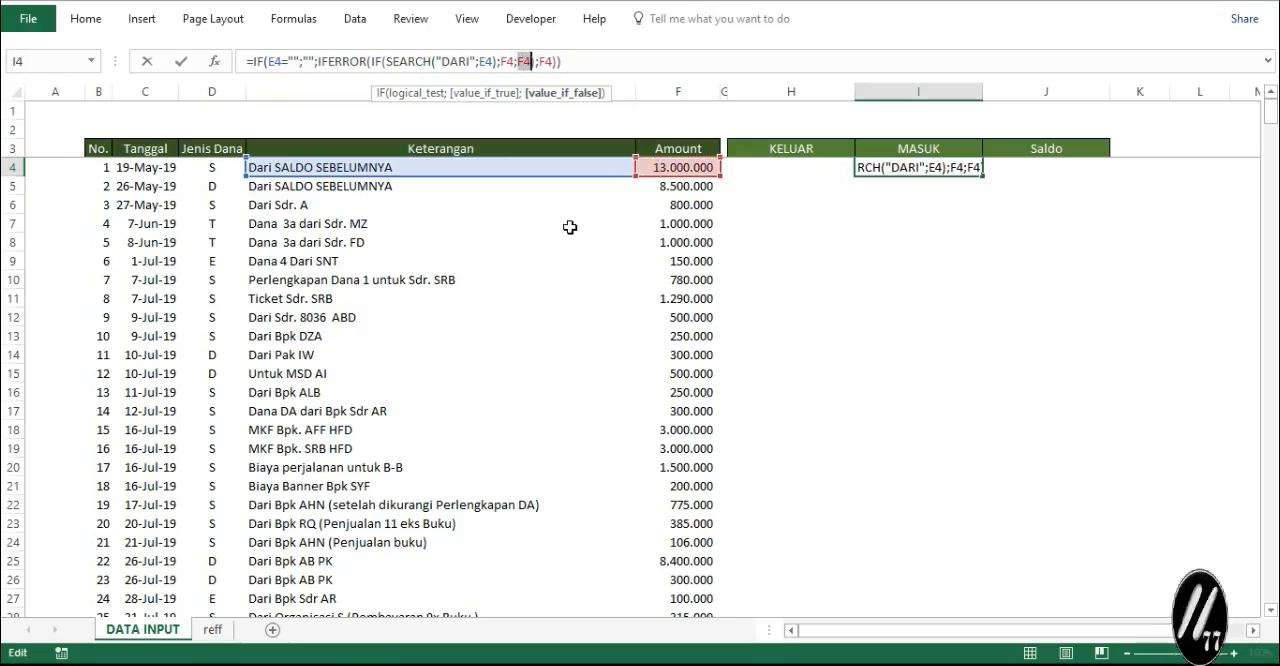
pyautogui.write('""')
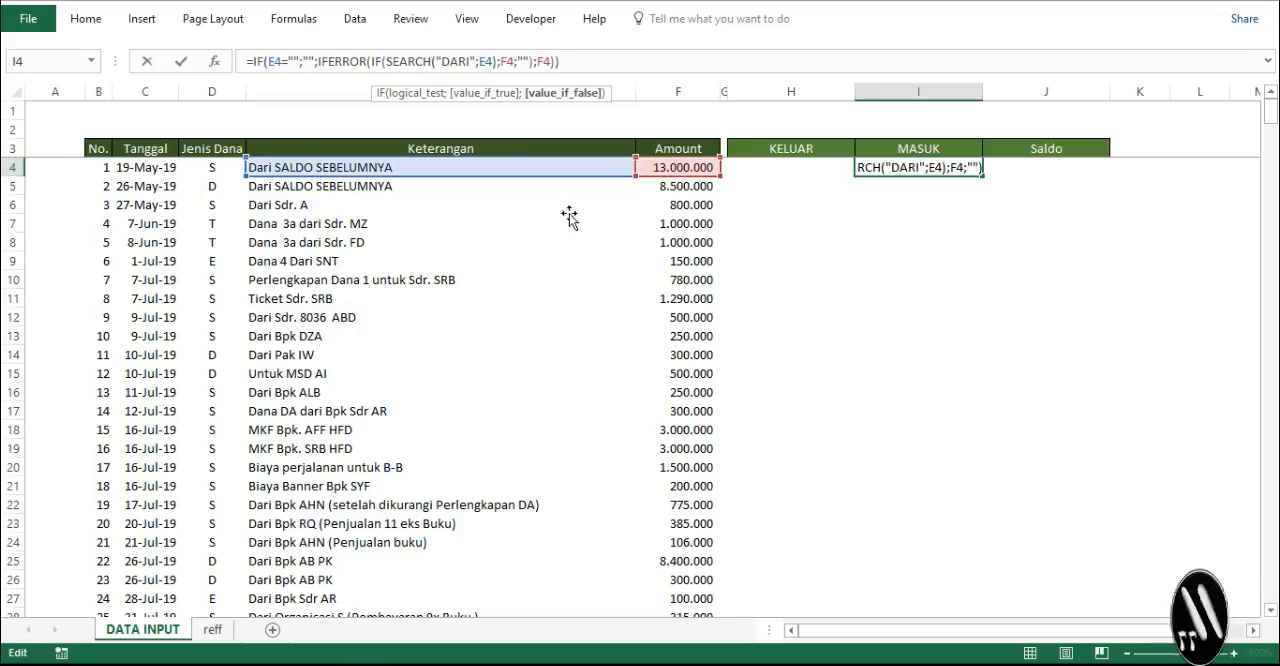
pyautogui.doubleClick(544, 62)
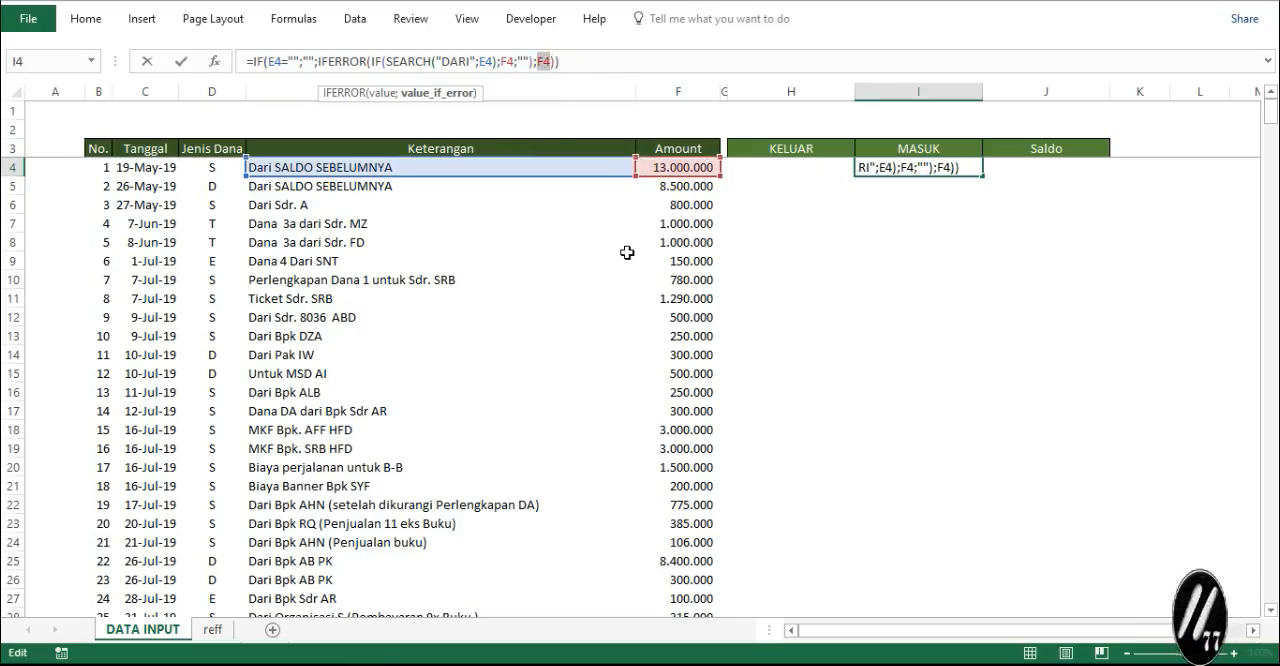
pyautogui.write('""')
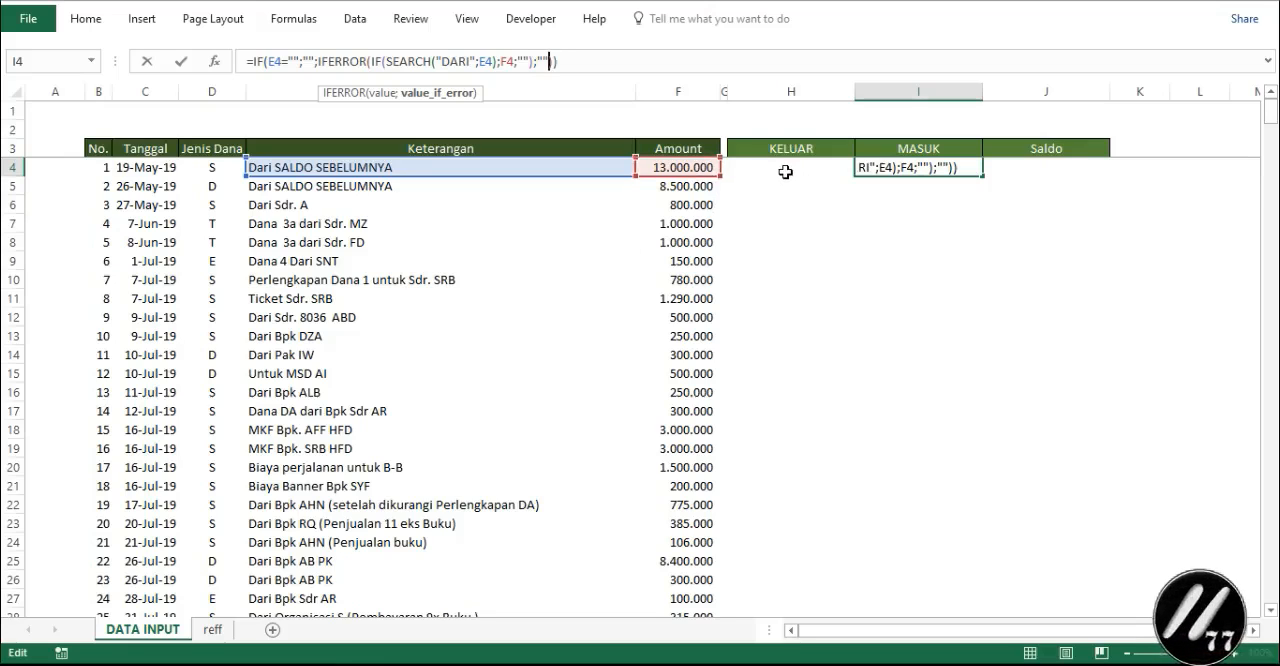
pyautogui.press('Return')
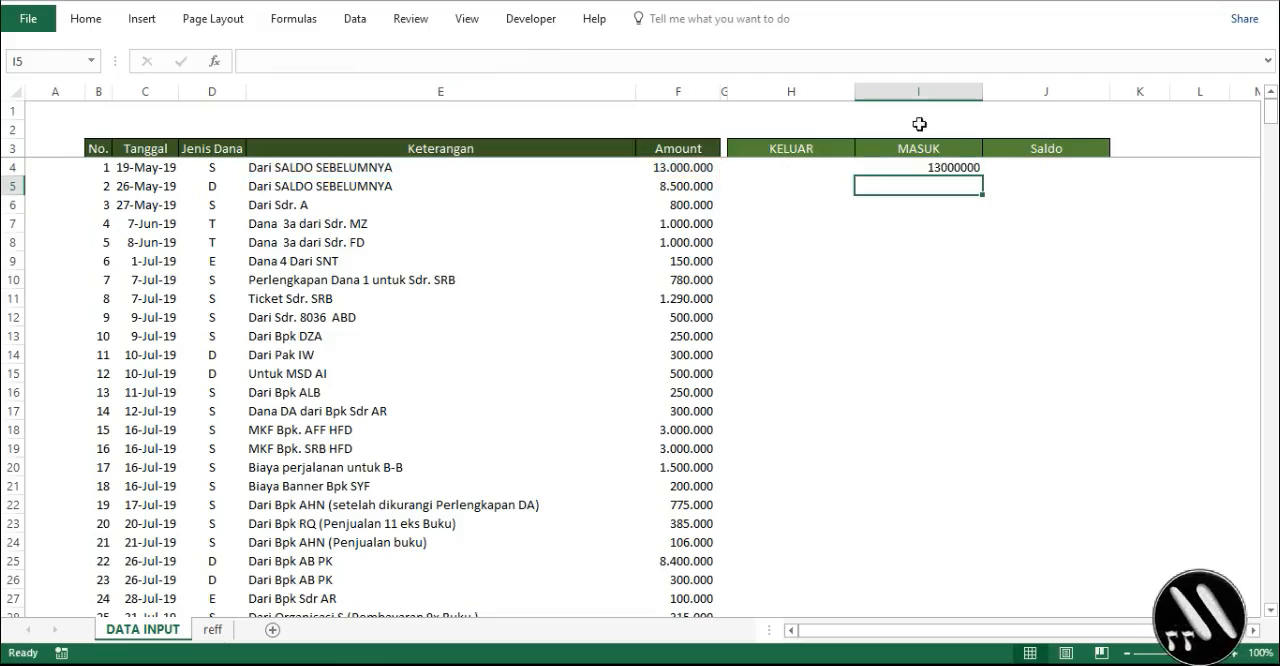
# - Format columns H to J with the comma number style and no decimal places
pyautogui.moveTo(807, 90); pyautogui.dragTo(1003, 114)
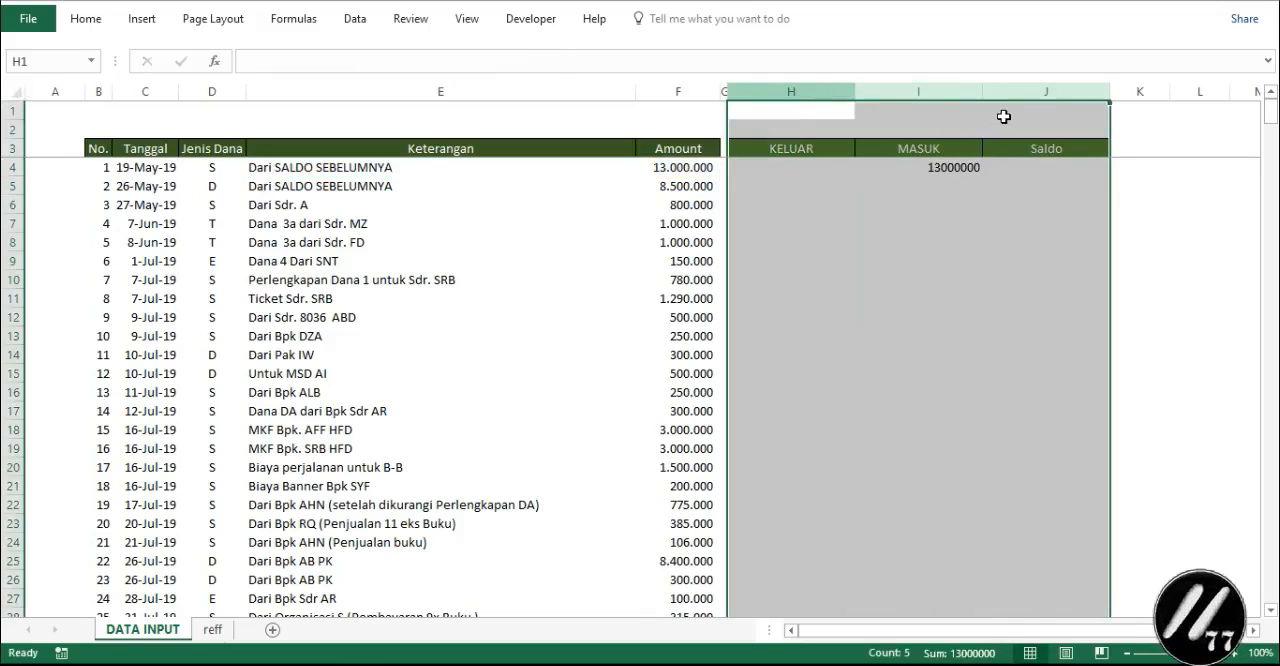
pyautogui.click(86, 22)
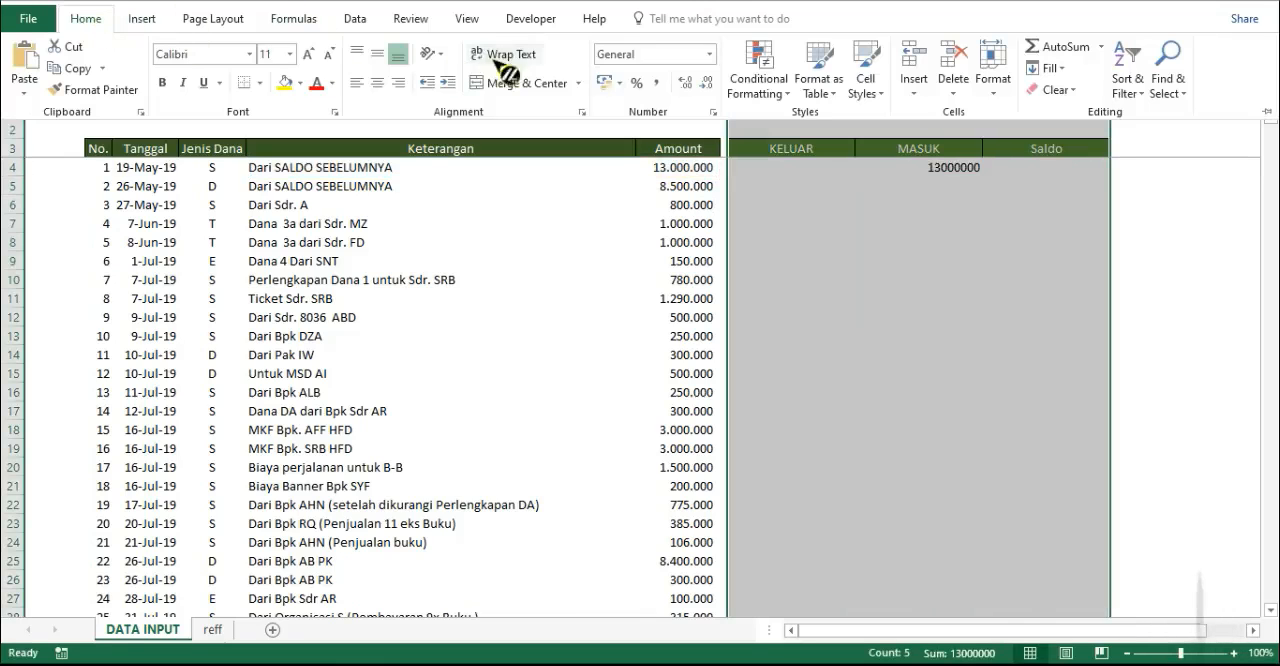
pyautogui.click(657, 84)
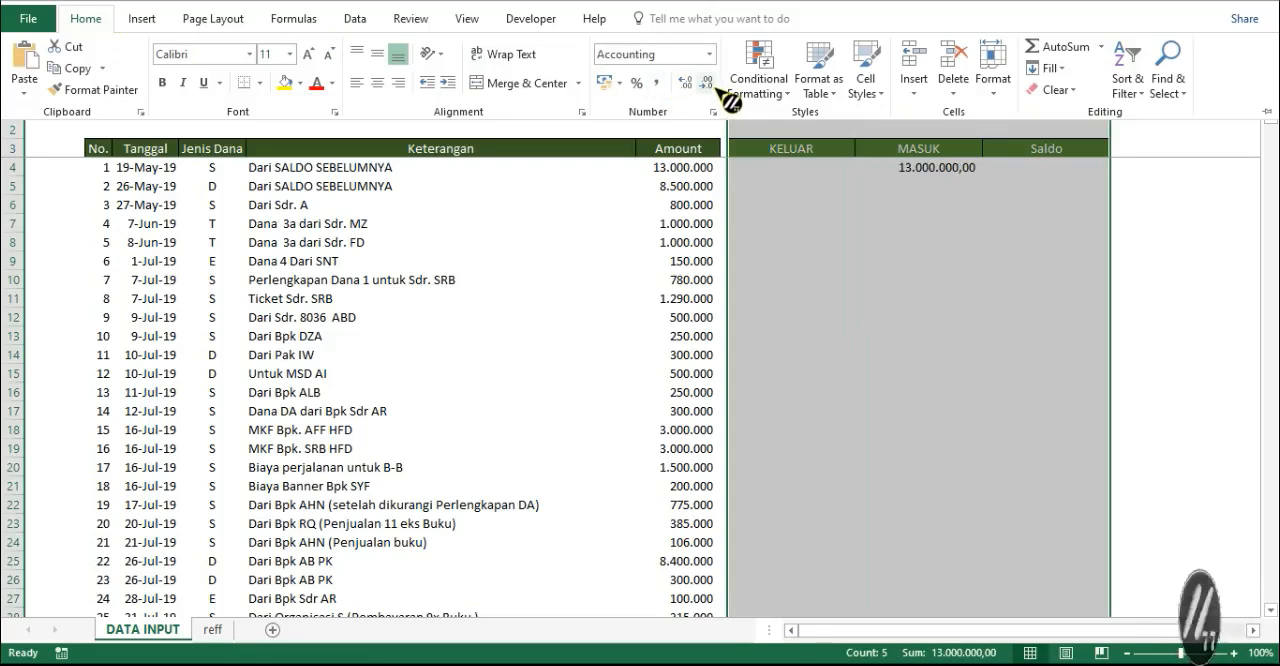
pyautogui.click(707, 84)
pyautogui.click(710, 85)
pyautogui.click(1188, 242)
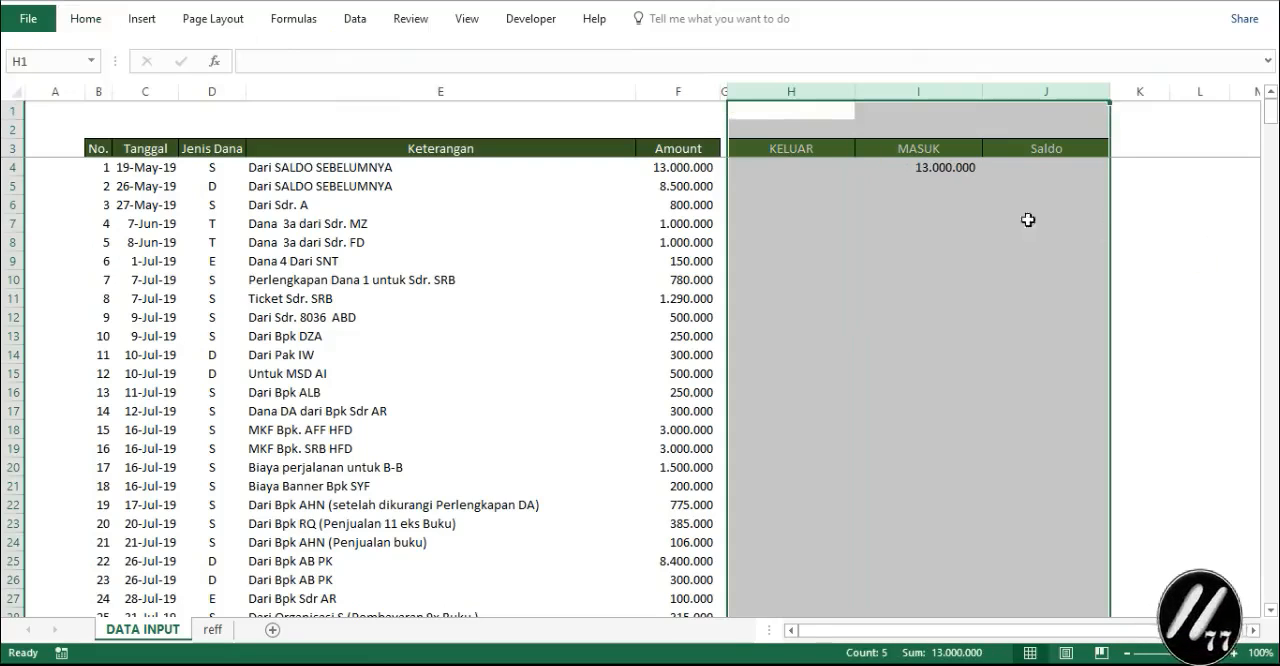
# - Fill the KELUAR and MASUK formulas from H4:I4 down to the last data entry
pyautogui.click(937, 200)
pyautogui.click(809, 169)
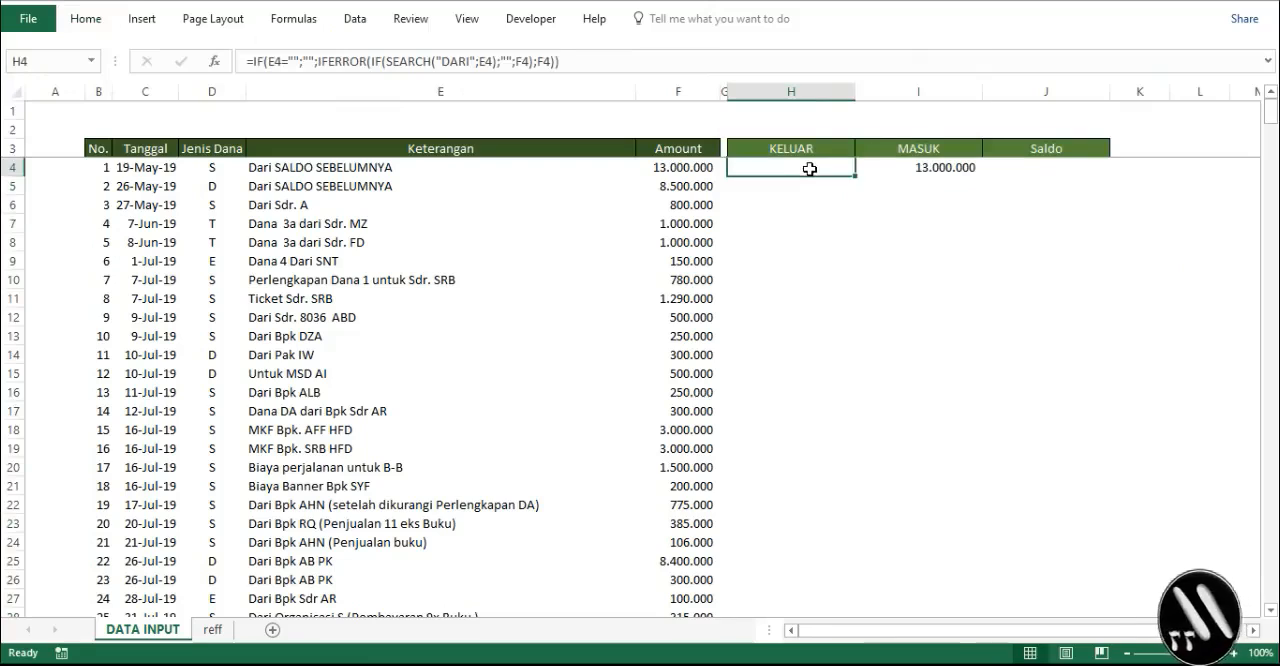
pyautogui.moveTo(820, 169); pyautogui.dragTo(966, 170)
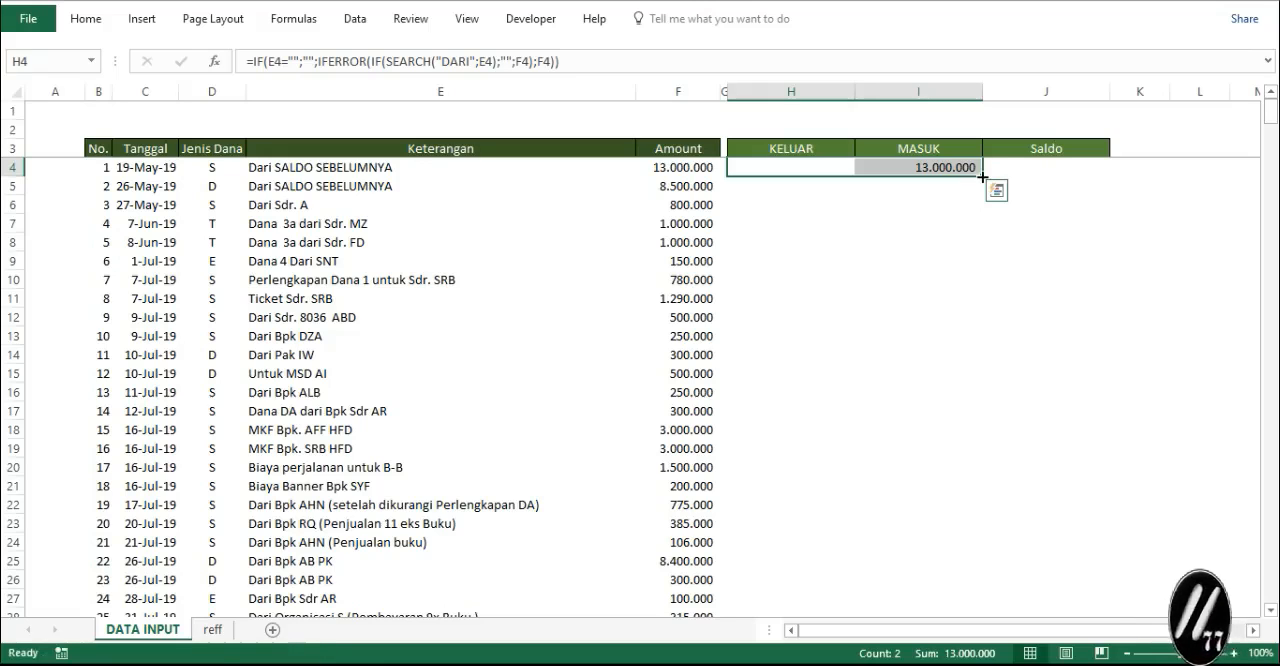
pyautogui.moveTo(983, 177); pyautogui.dragTo(880, 580)
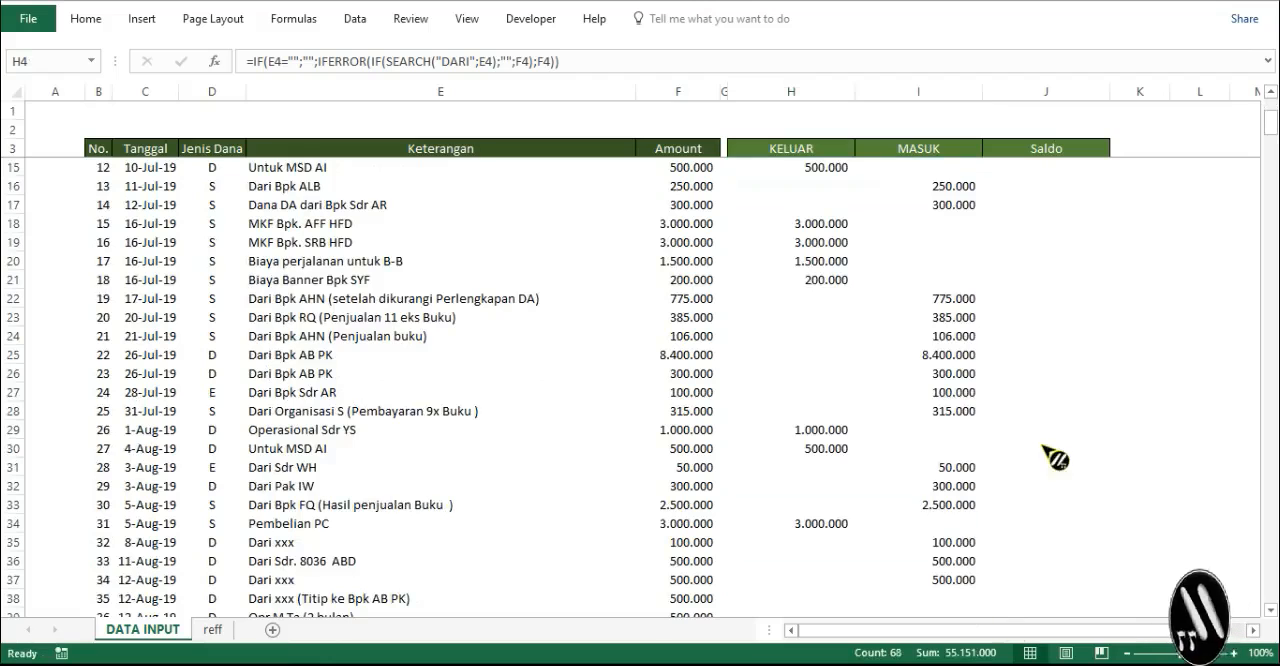
pyautogui.scroll(-3, 940, 245)
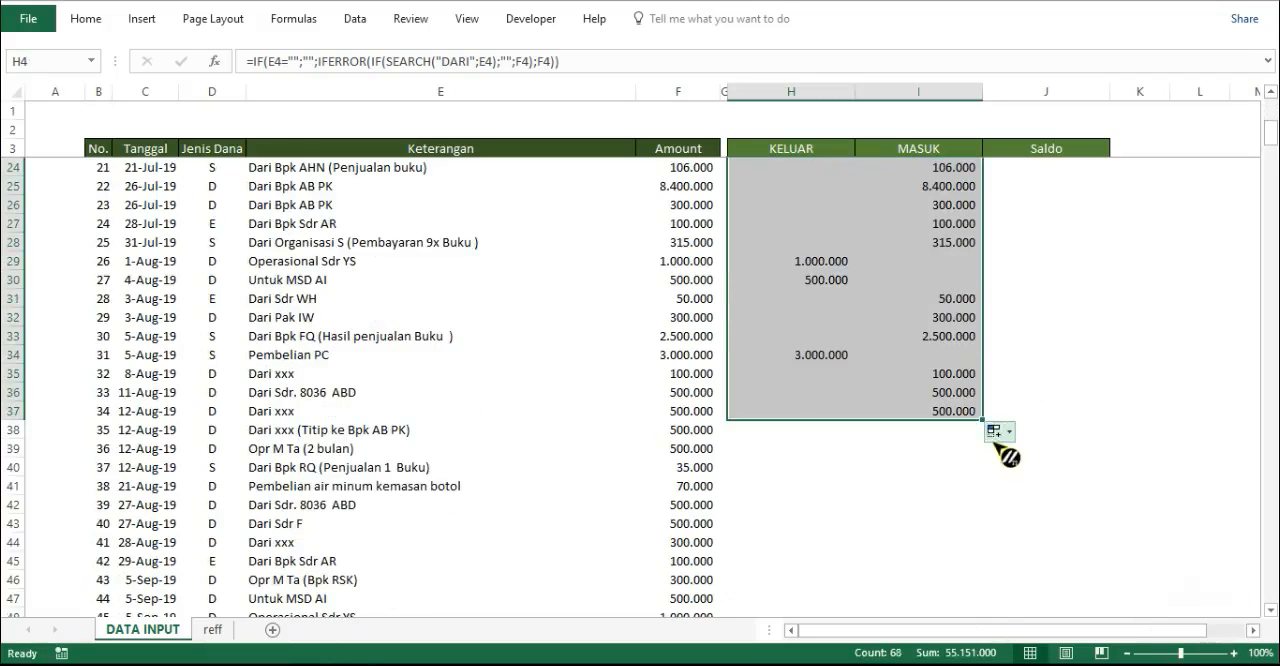
pyautogui.moveTo(983, 420); pyautogui.dragTo(900, 177)
pyautogui.scroll(5, 992, 355)
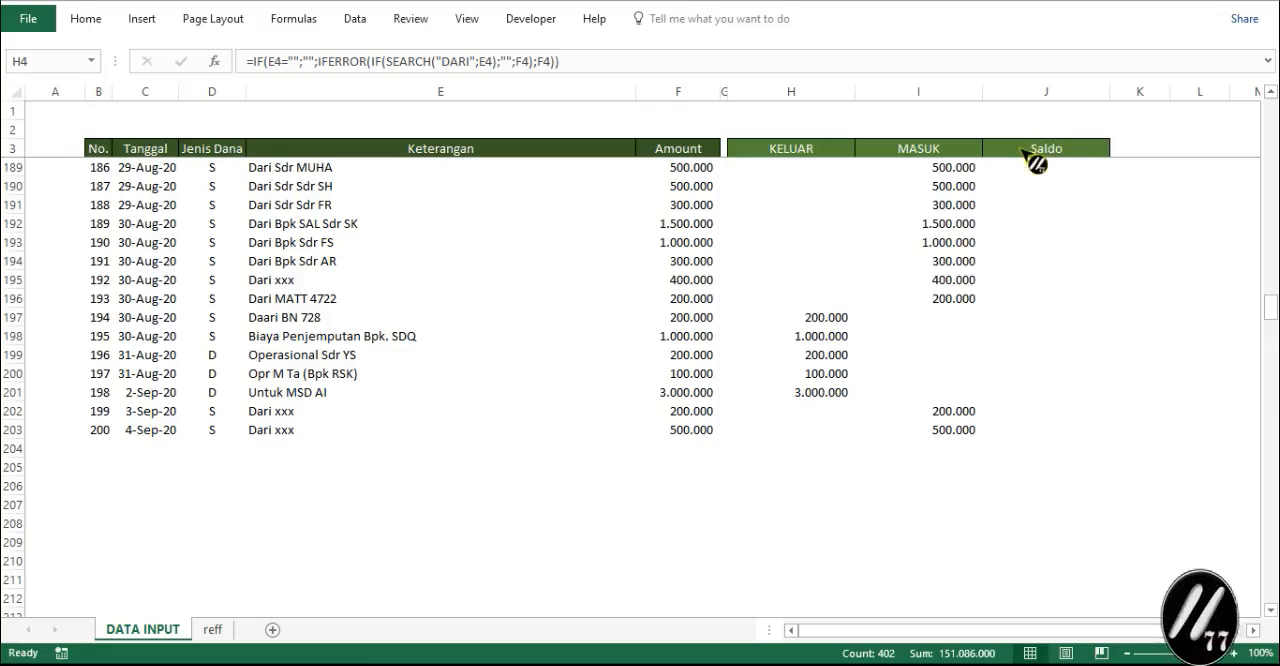
# - Enter the formula =IF(E4="";"";IF(H4="";I4;H4)) in cell J4 under Saldo
pyautogui.click(1018, 148)
pyautogui.press('Down')
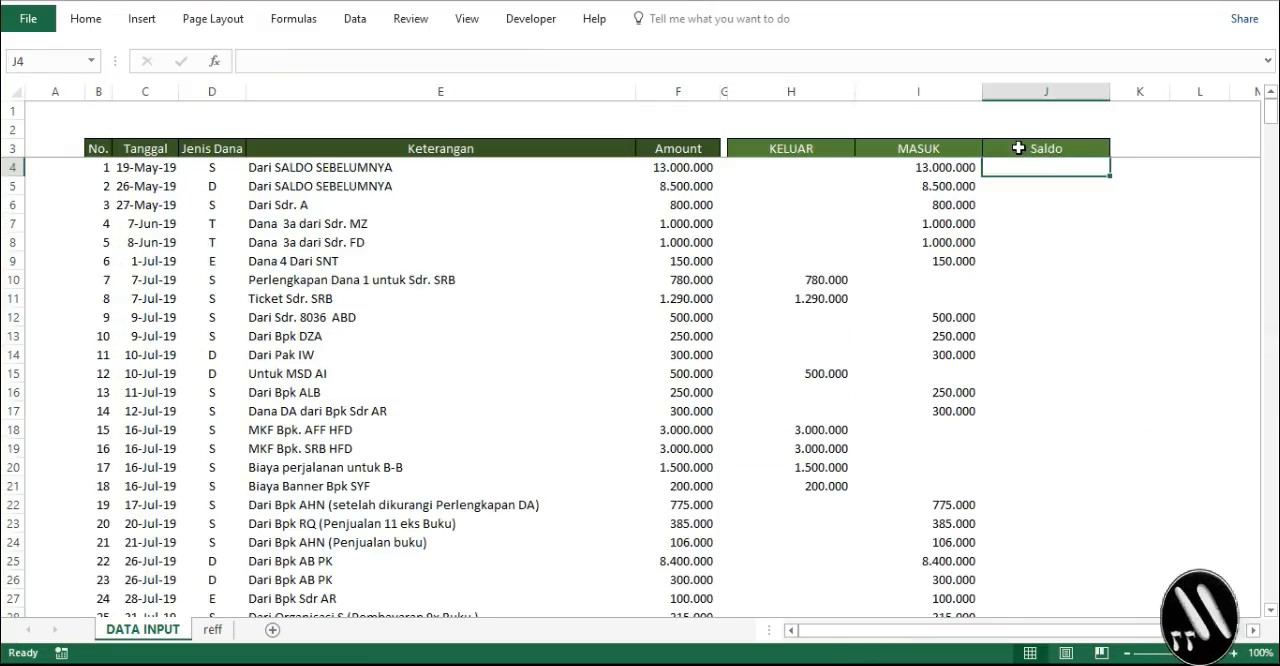
pyautogui.write('=IF(E4="";"";IF(H4="";I4;H4))')
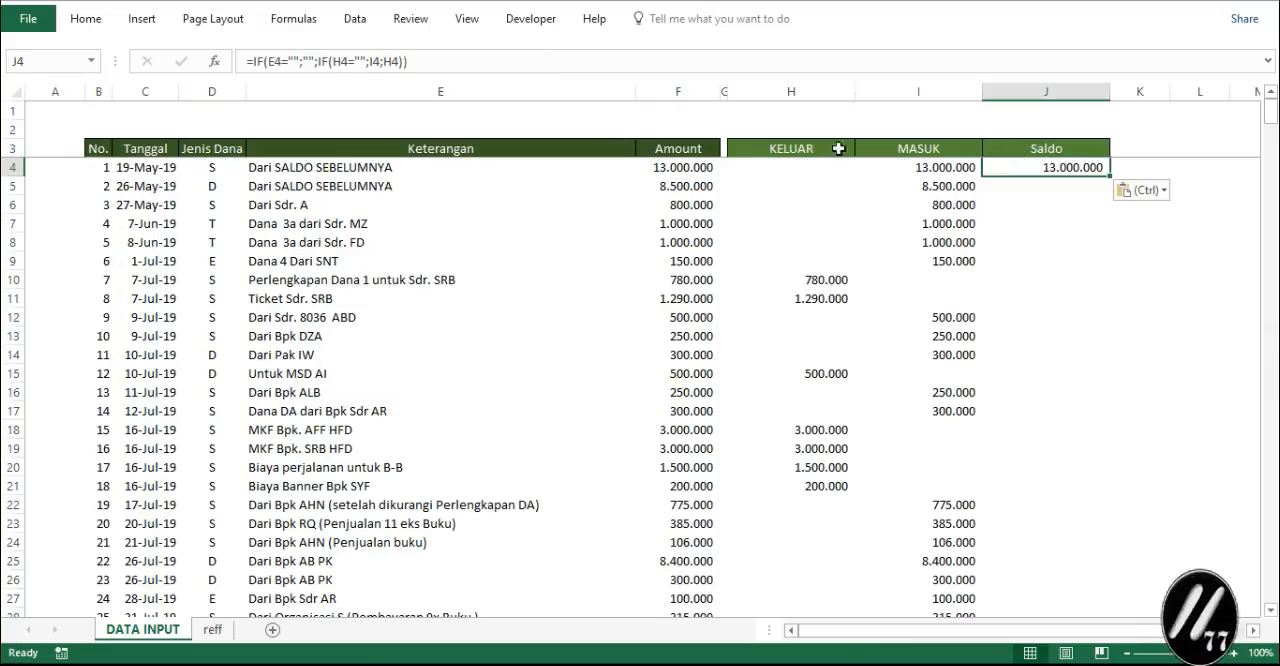
pyautogui.click(450, 53)
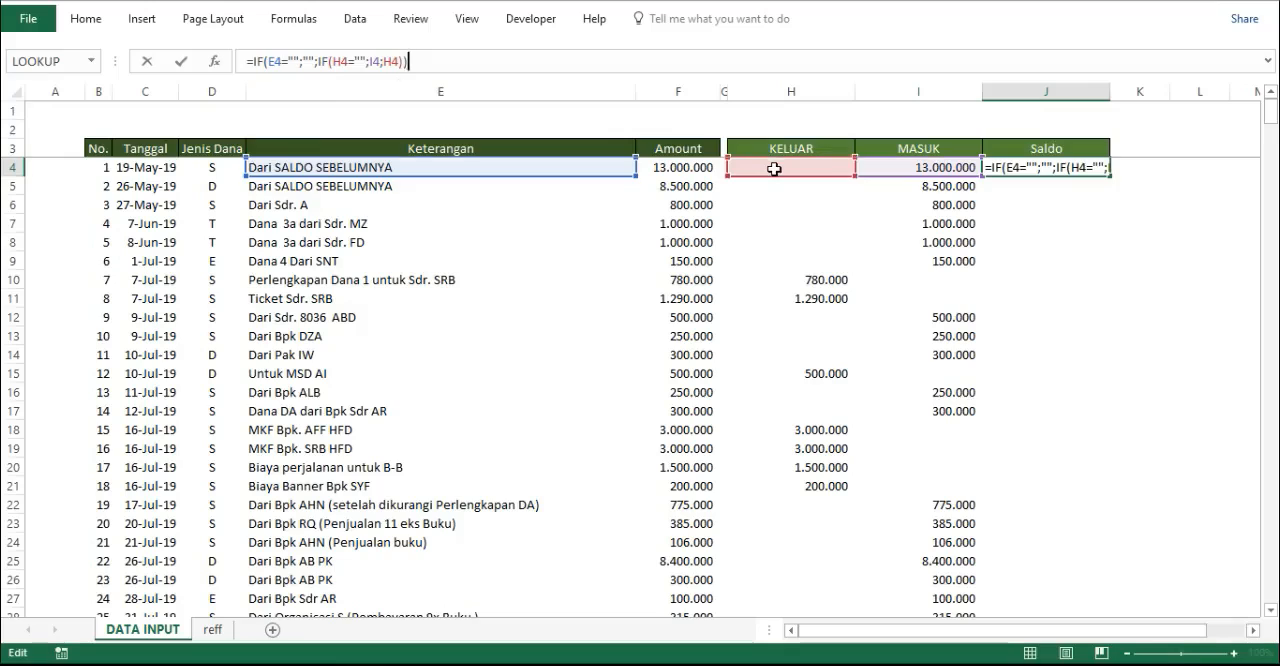
pyautogui.press('Return')
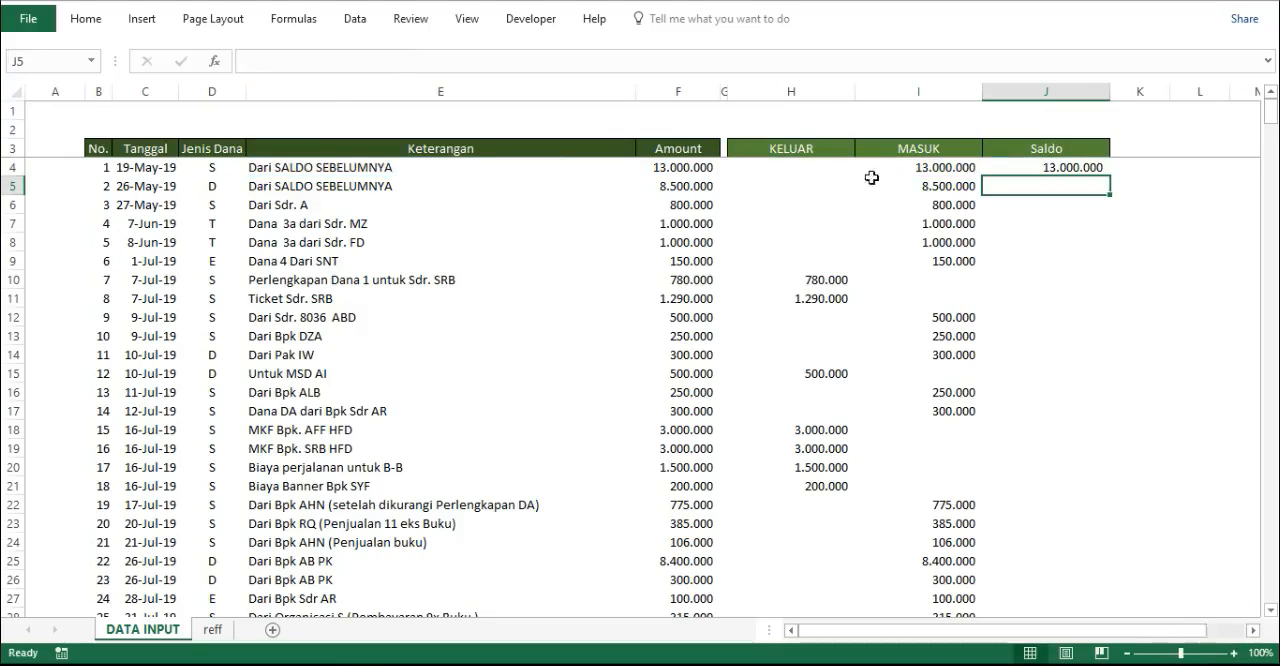
# - Fill the Saldo formula from J4 down through all data rows and check the filled column
pyautogui.click(758, 171)
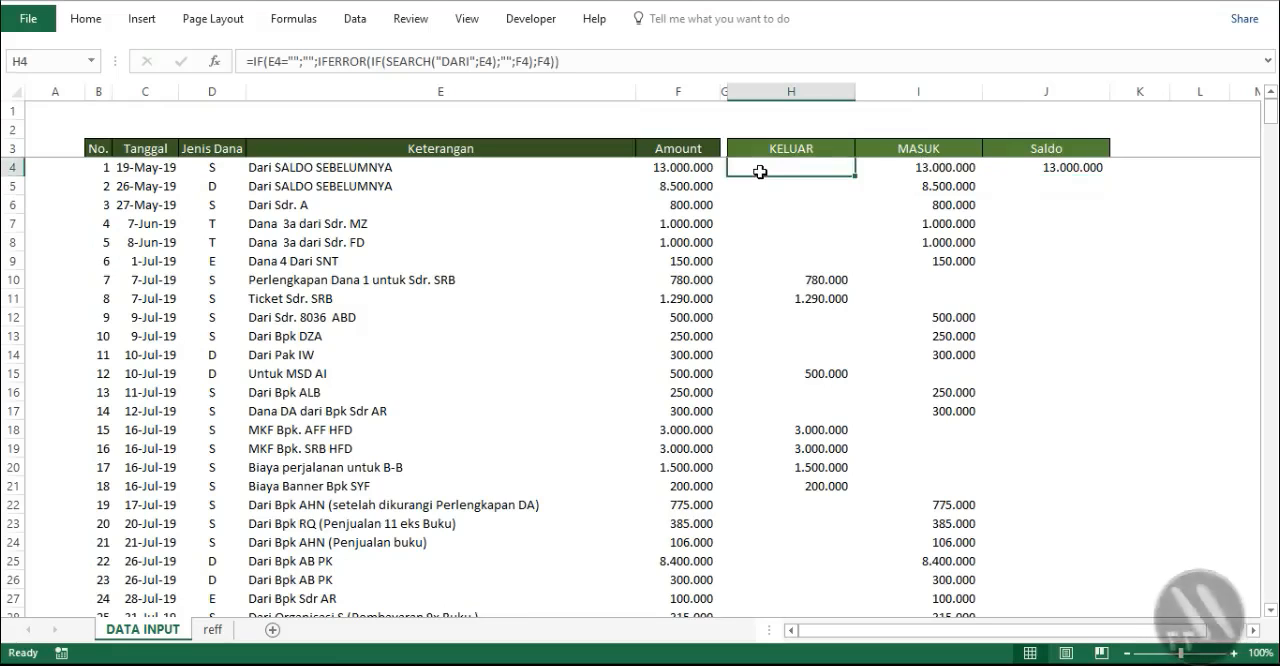
pyautogui.click(1066, 171)
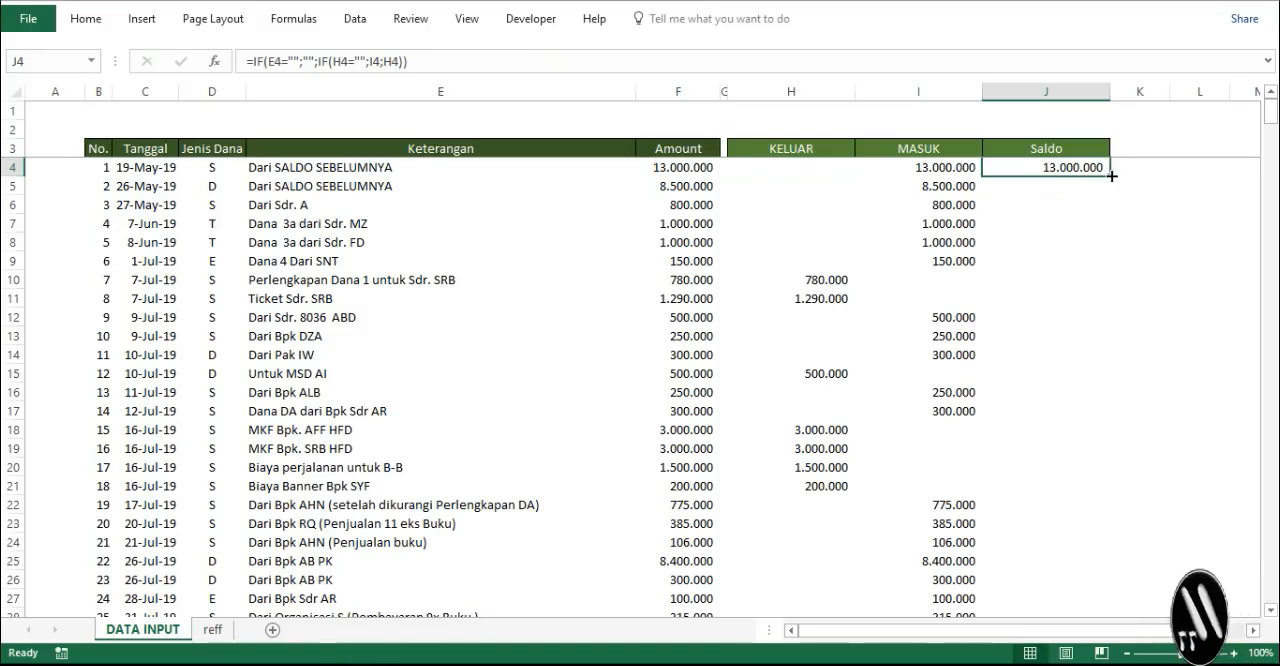
pyautogui.doubleClick(1110, 175)
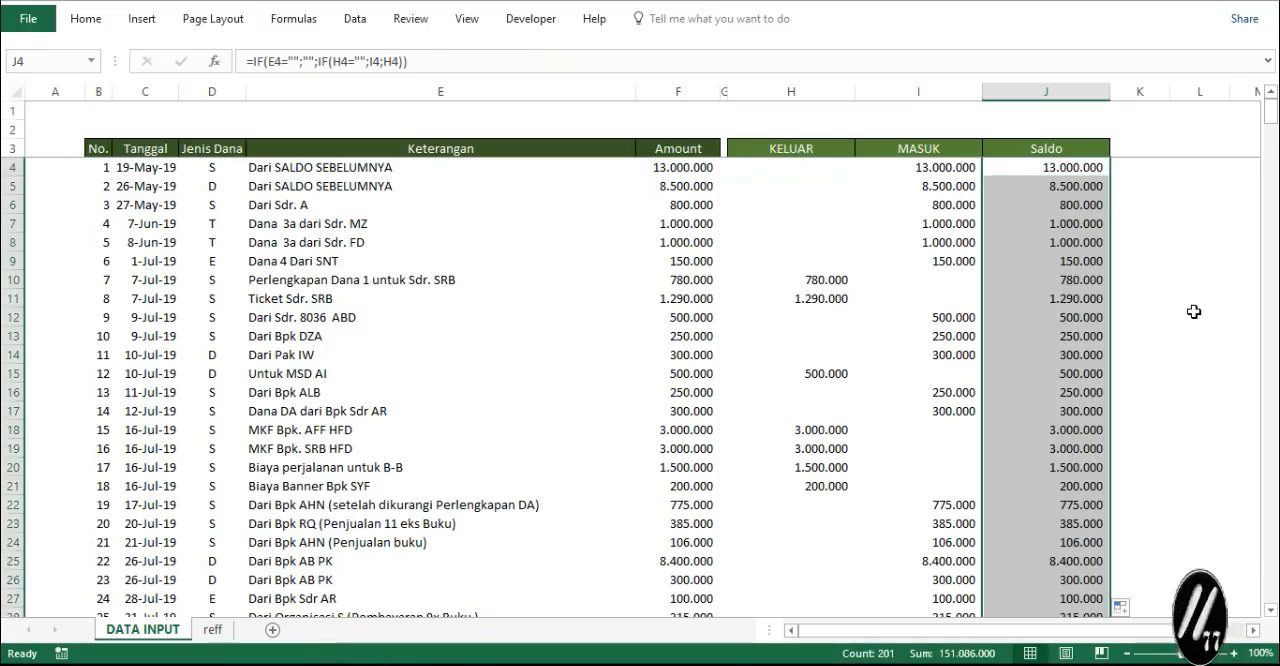
pyautogui.scroll(-14, 1194, 312)
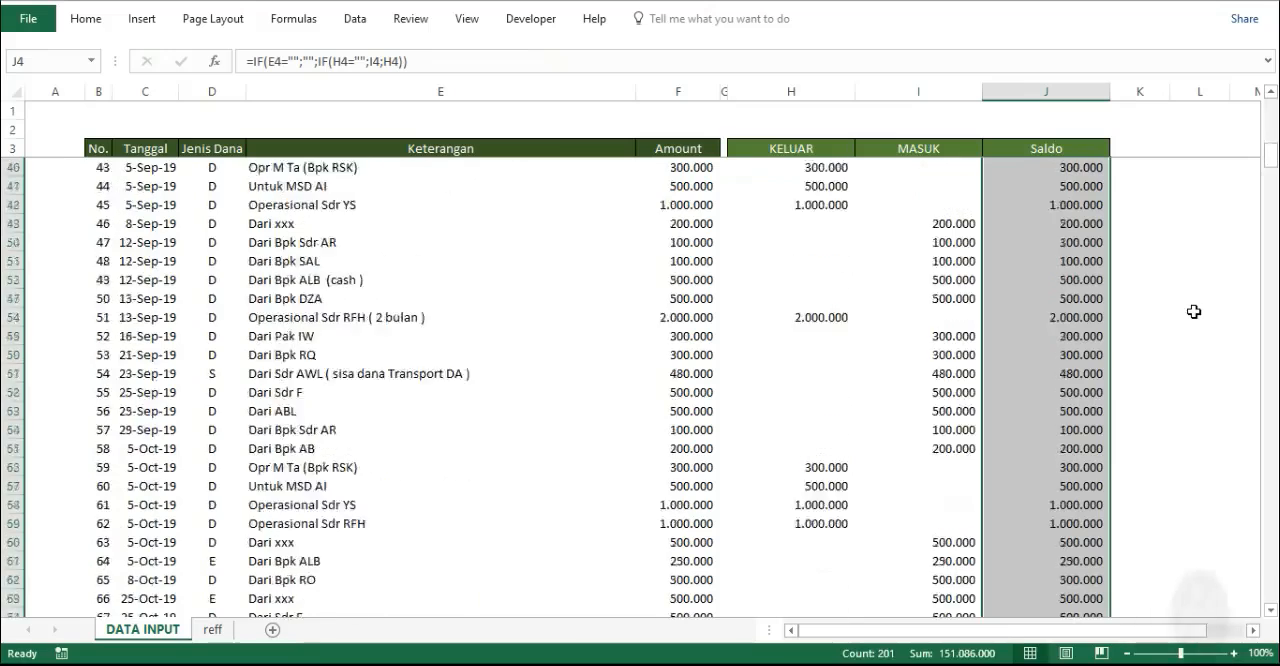
pyautogui.scroll(14, 1194, 312)
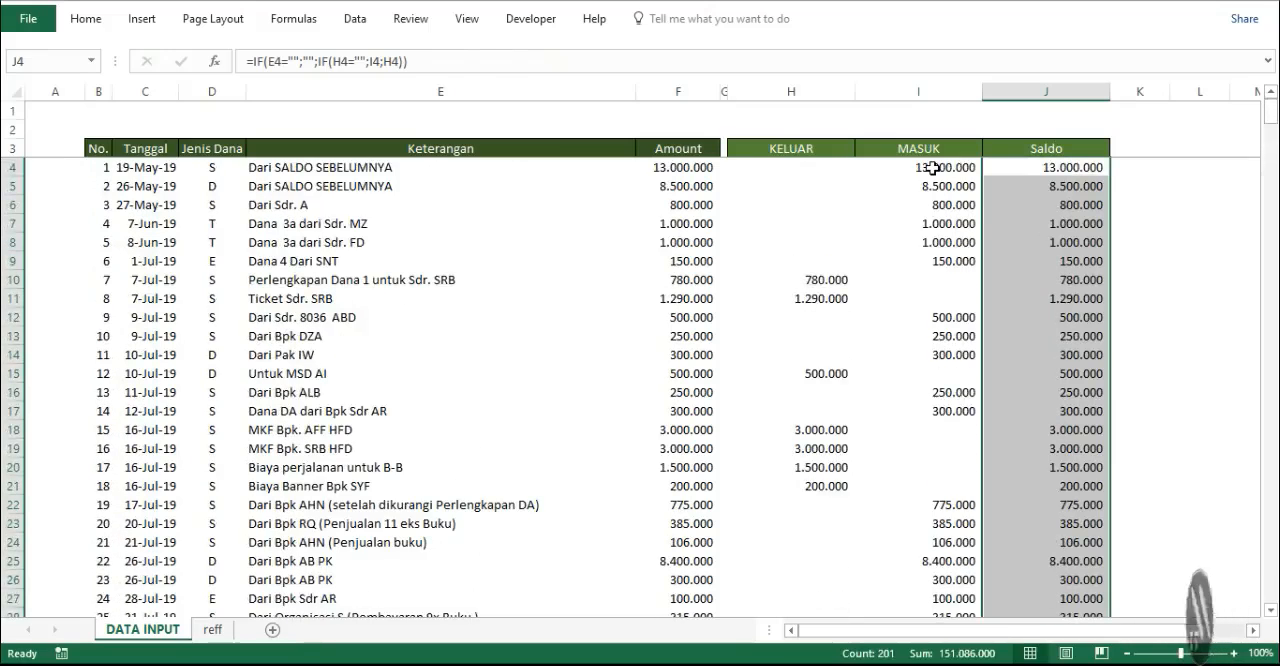
# - Review the KELUAR and MASUK formulas against the Amount and Keterangan columns they depend on
pyautogui.click(933, 168)
pyautogui.click(816, 168)
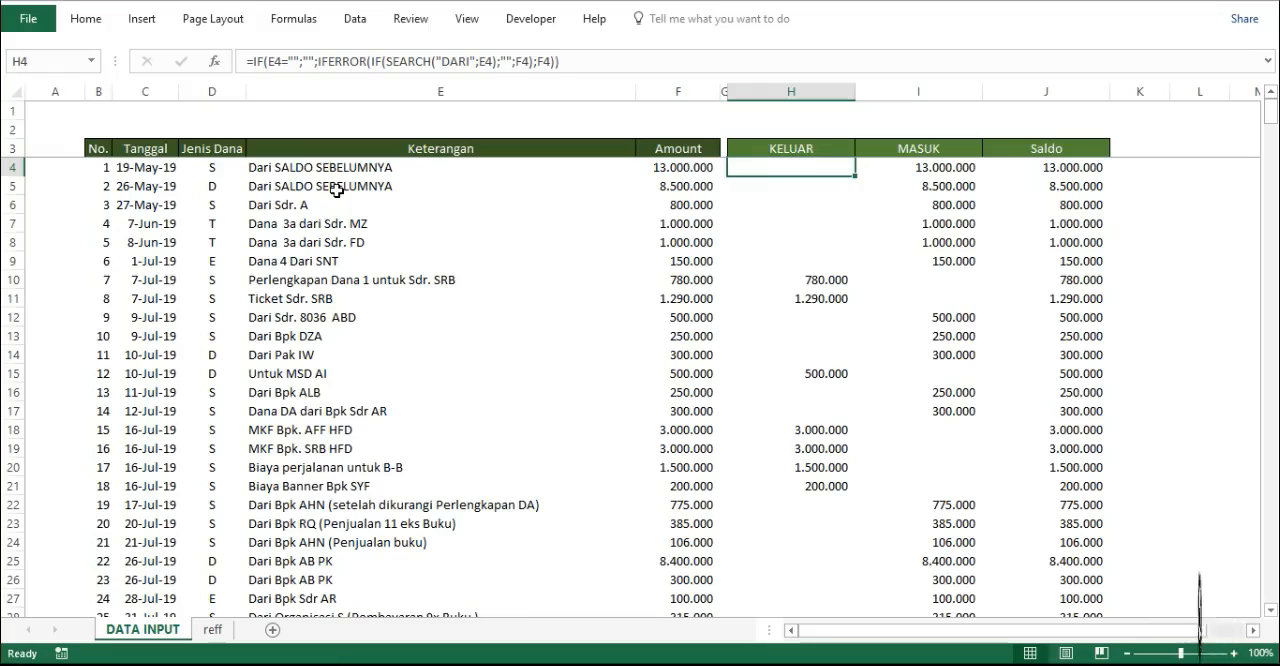
pyautogui.click(801, 199)
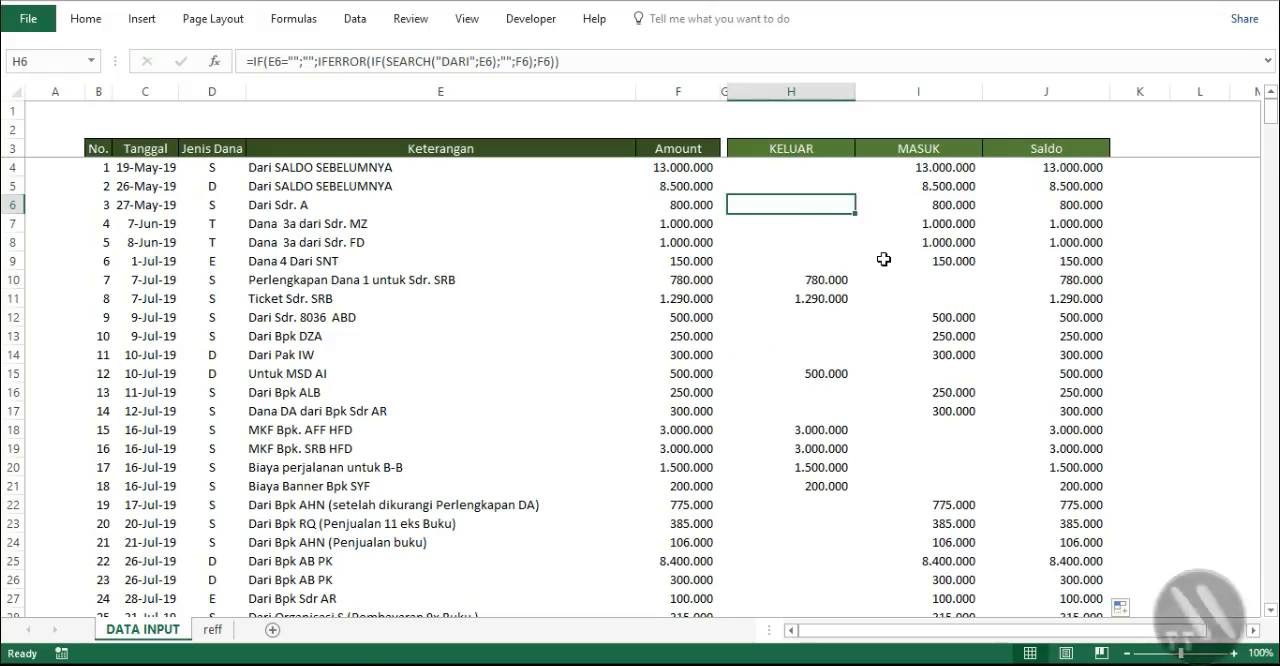
pyautogui.click(687, 94)
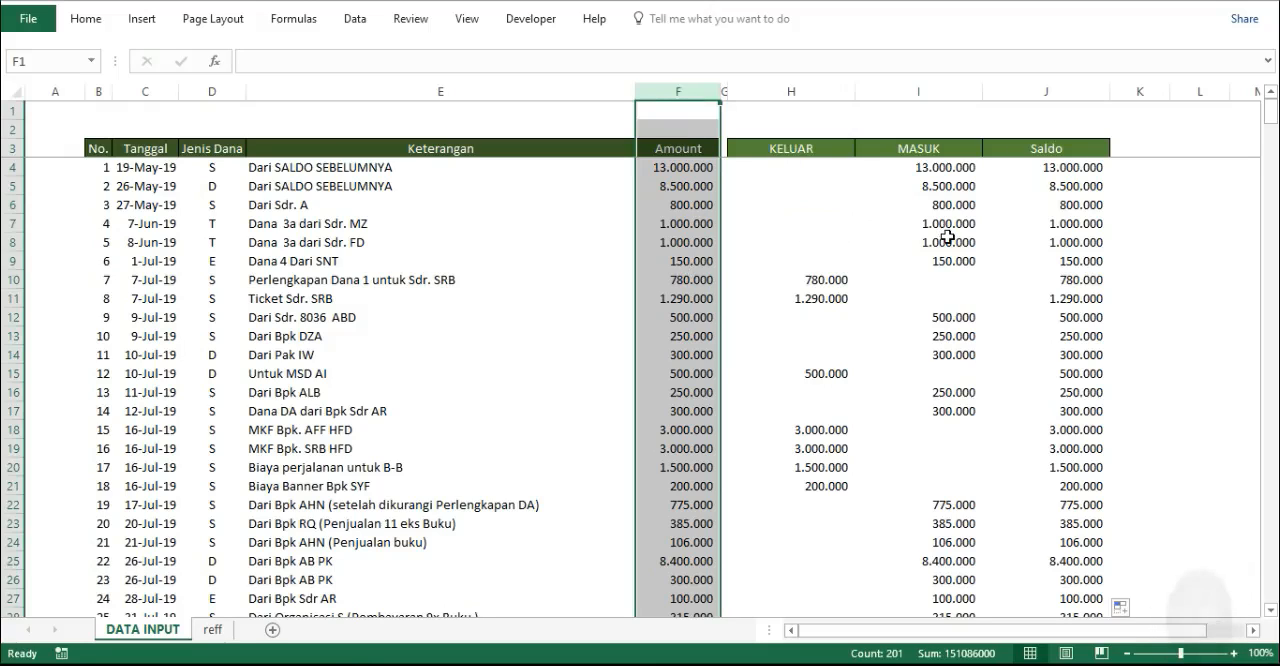
pyautogui.click(680, 170)
pyautogui.click(678, 242)
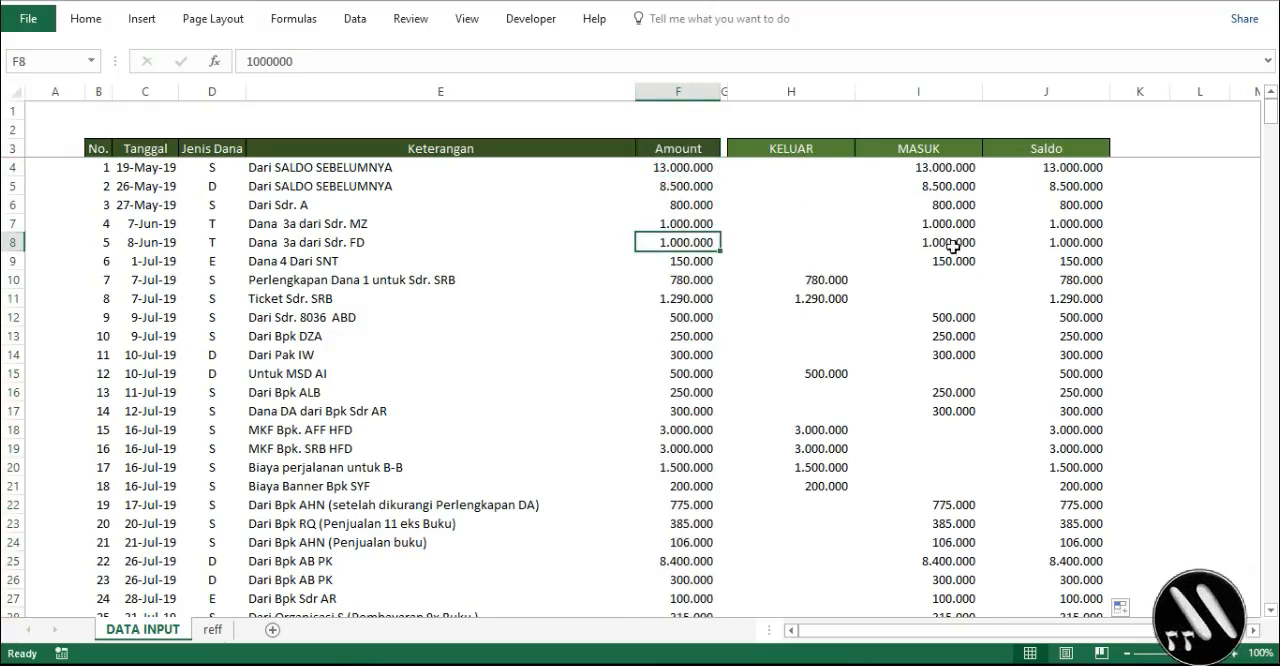
pyautogui.click(349, 91)
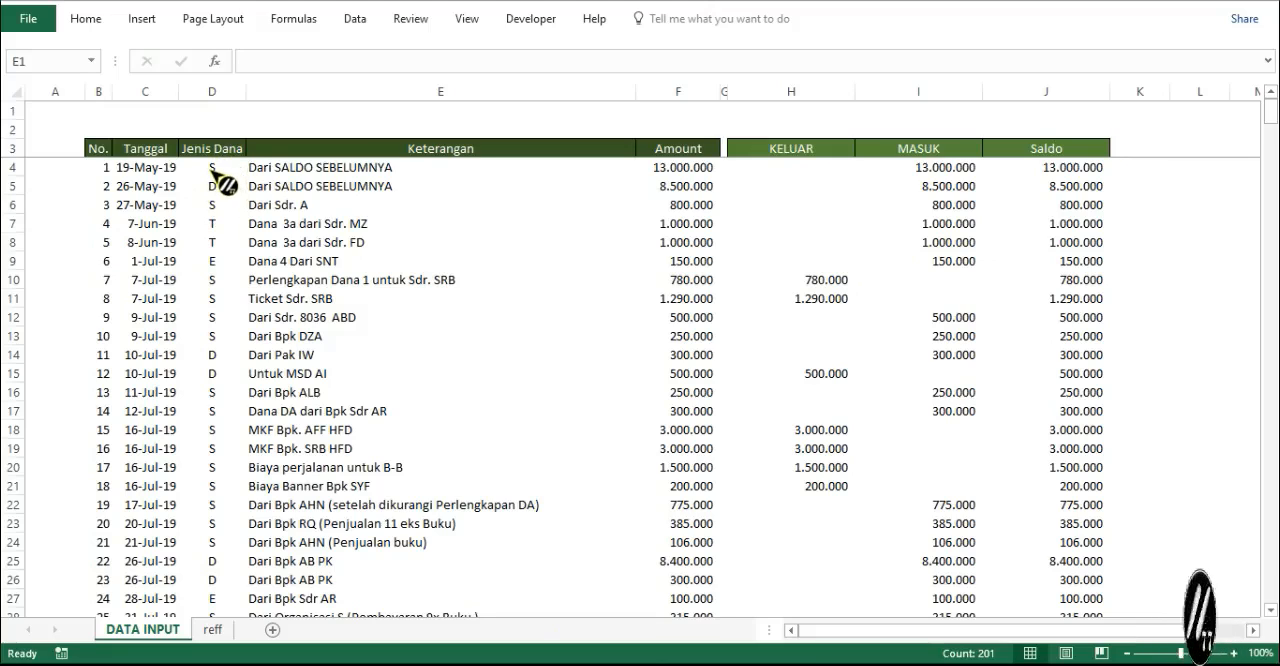
# - Examine the fund codes in the Jenis Dana column and compare them with the fund type list on the reff sheet
pyautogui.click(212, 91)
pyautogui.click(212, 91)
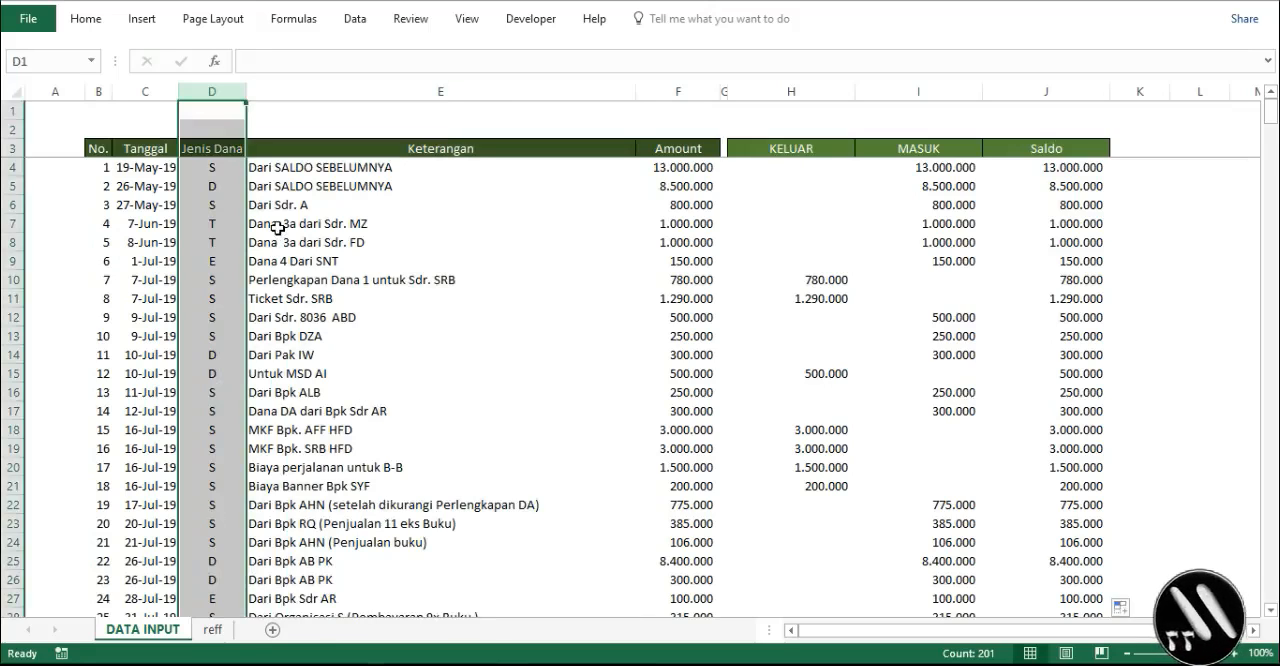
pyautogui.click(198, 228)
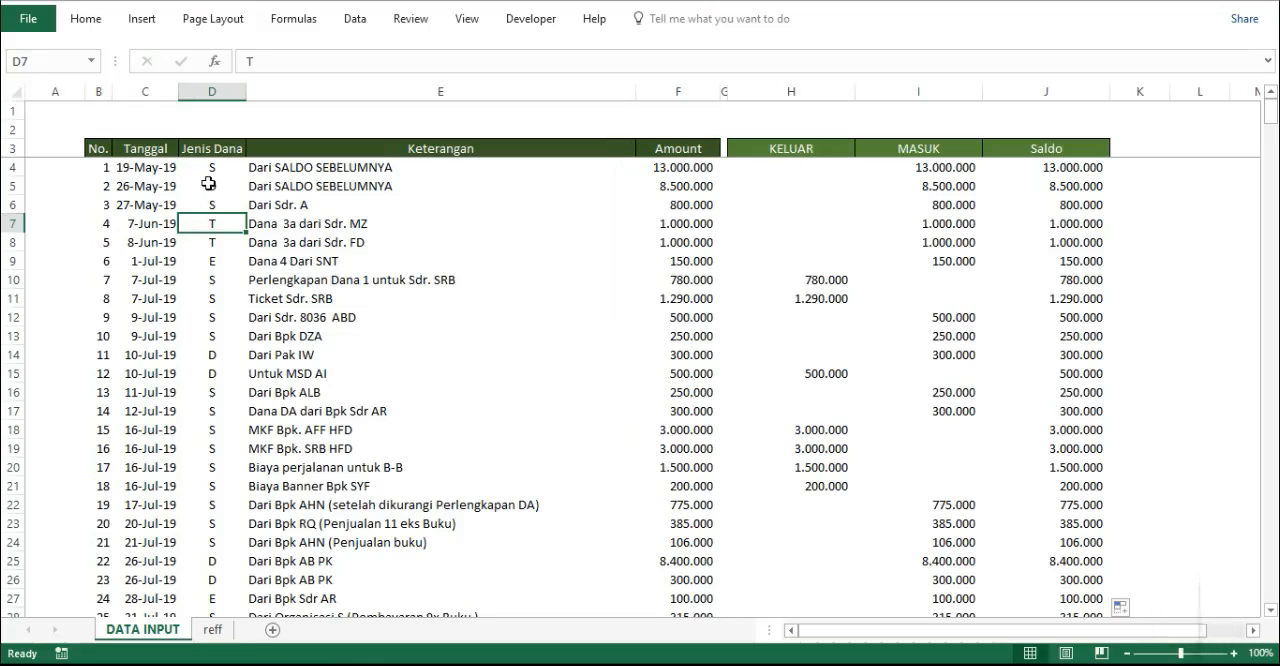
pyautogui.click(208, 185)
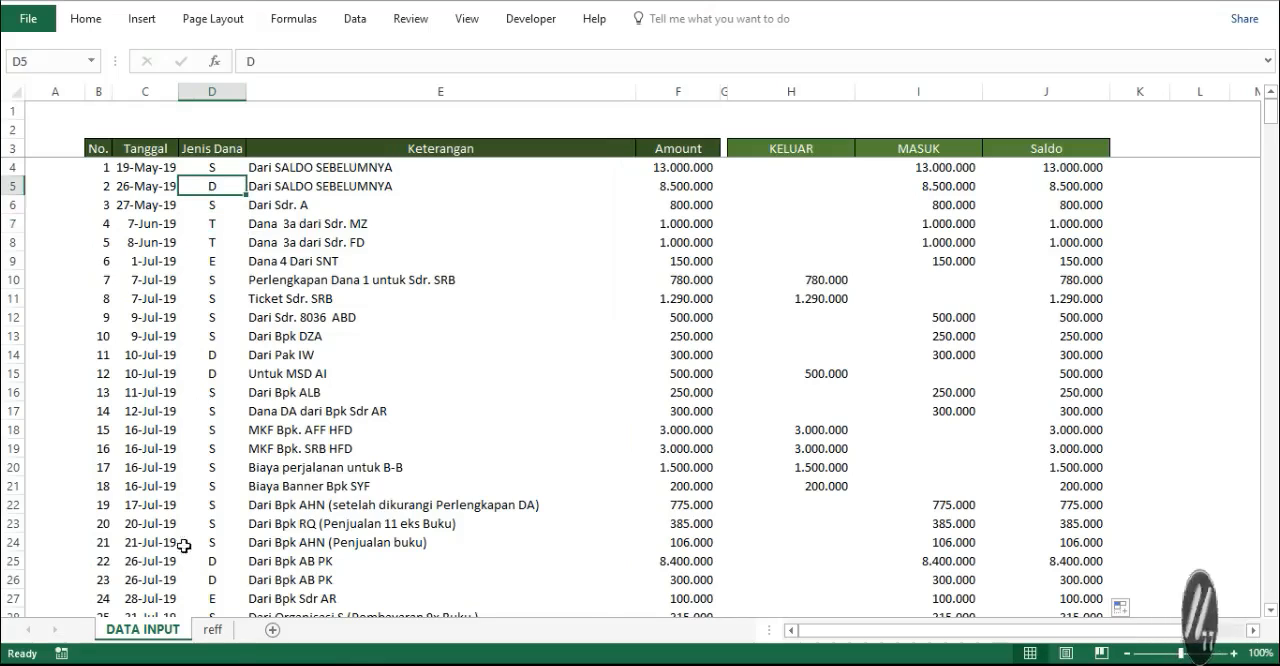
pyautogui.click(222, 632)
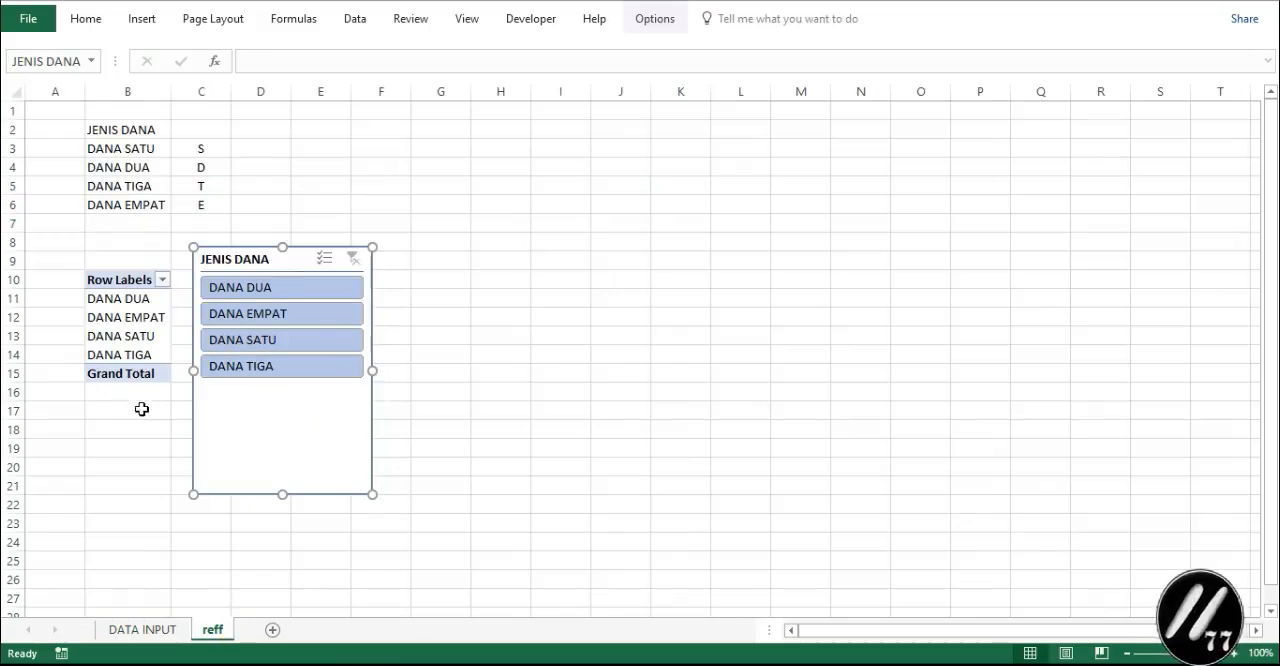
pyautogui.click(143, 630)
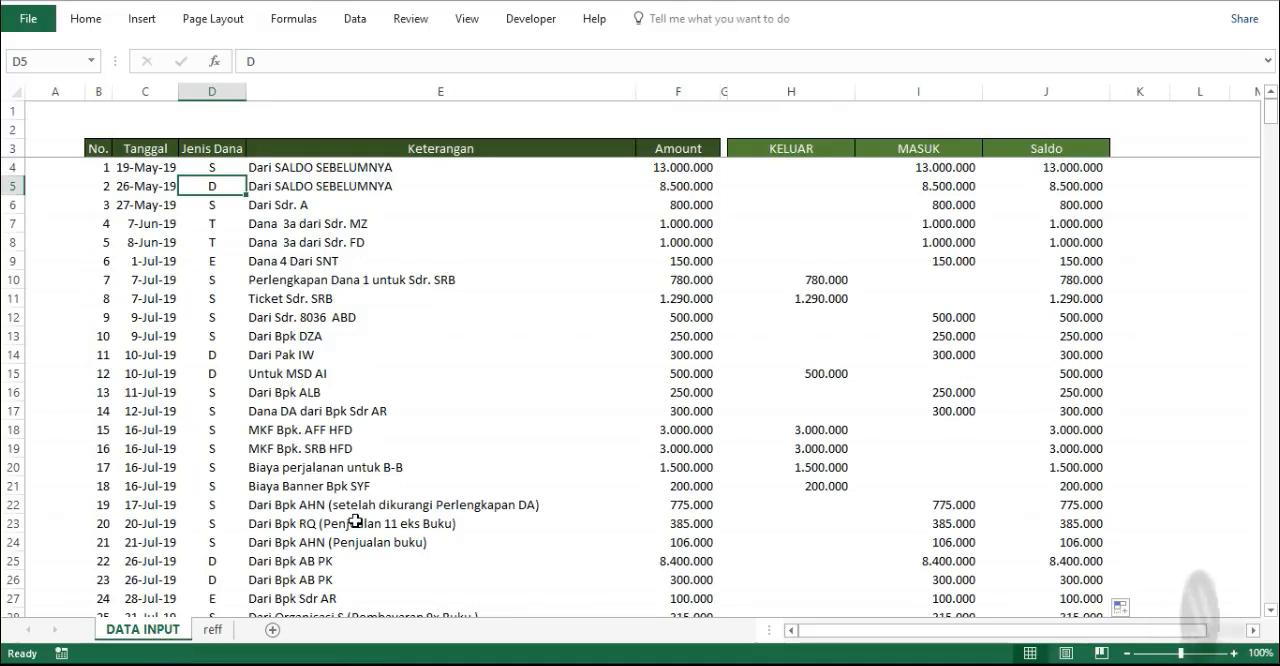
# - Create a conditional formatting rule for B4:J479 on the DATA INPUT sheet using the formula =$H4=""
pyautogui.click(100, 167)
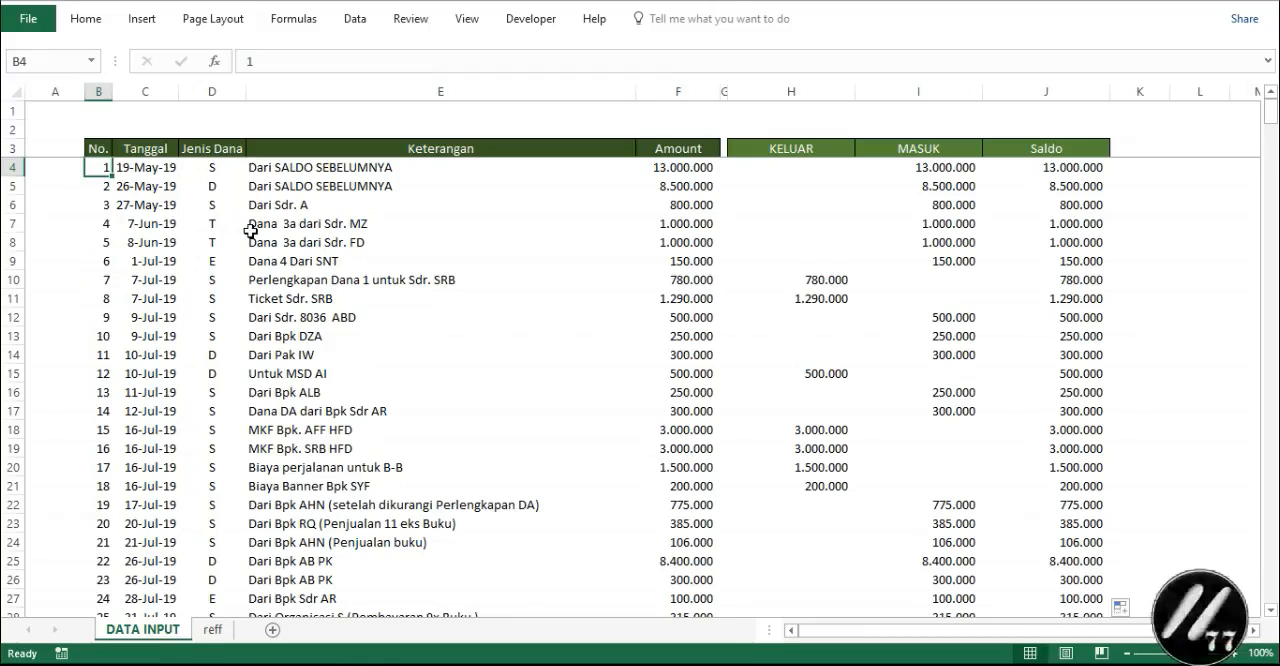
pyautogui.hotkey('ctrl', 'shift', 'End')
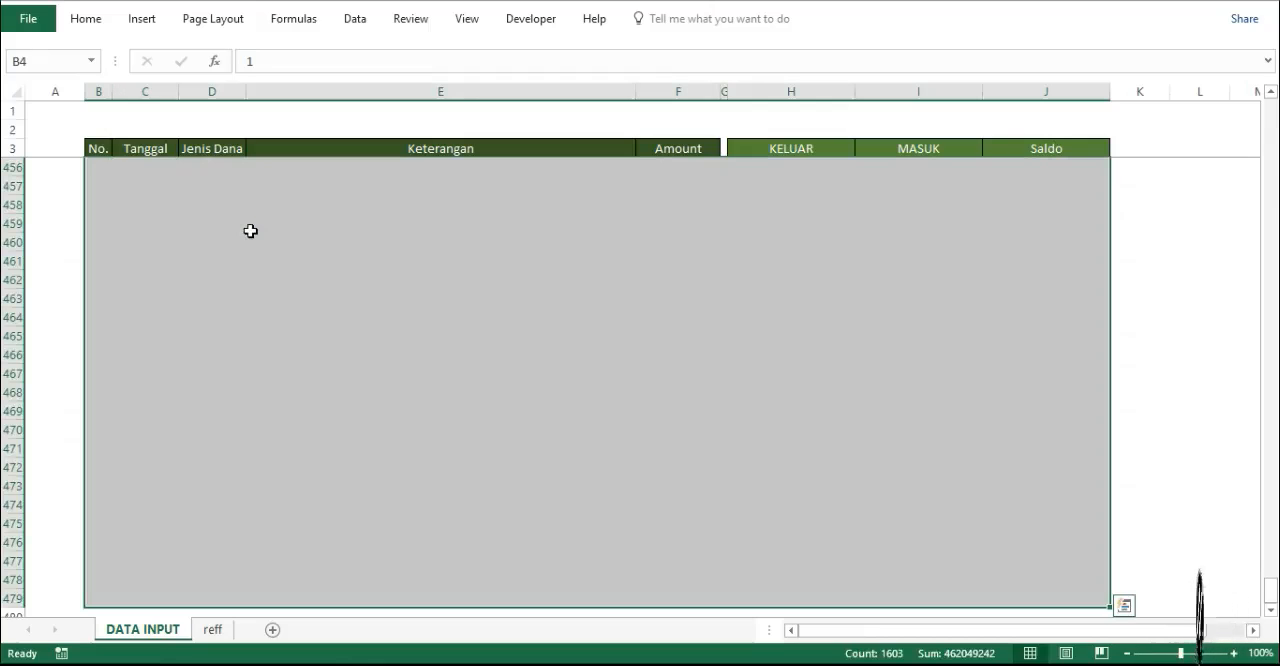
pyautogui.click(98, 26)
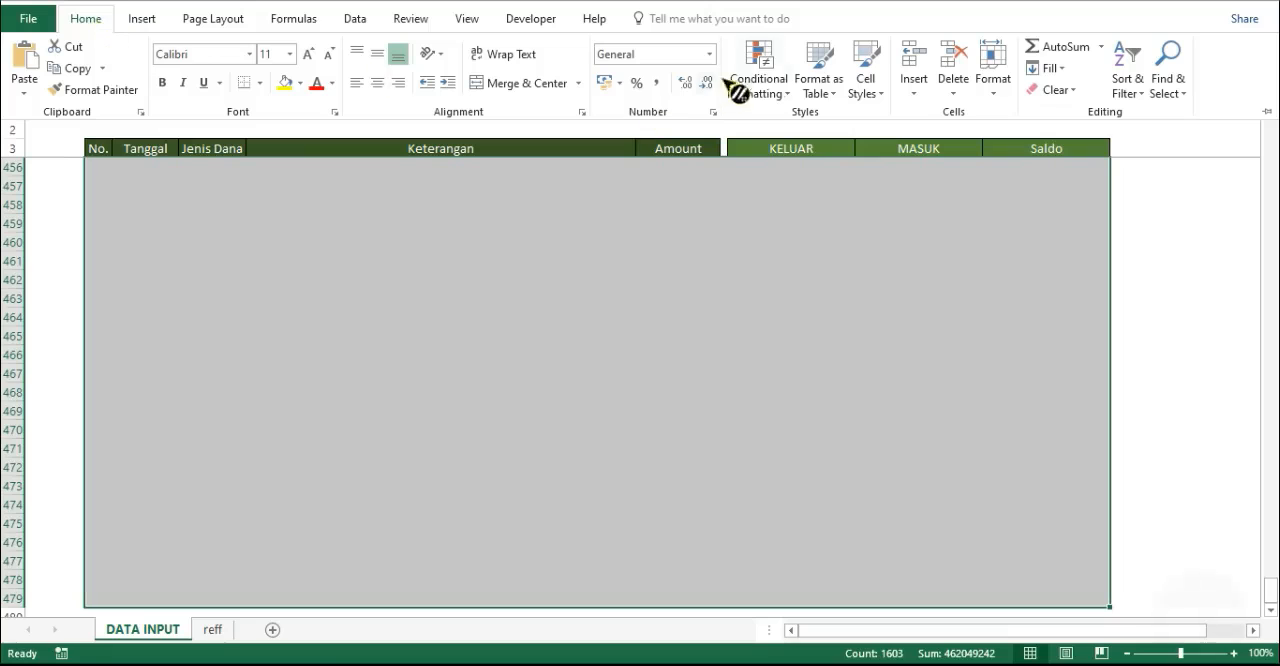
pyautogui.click(758, 80)
pyautogui.click(798, 368)
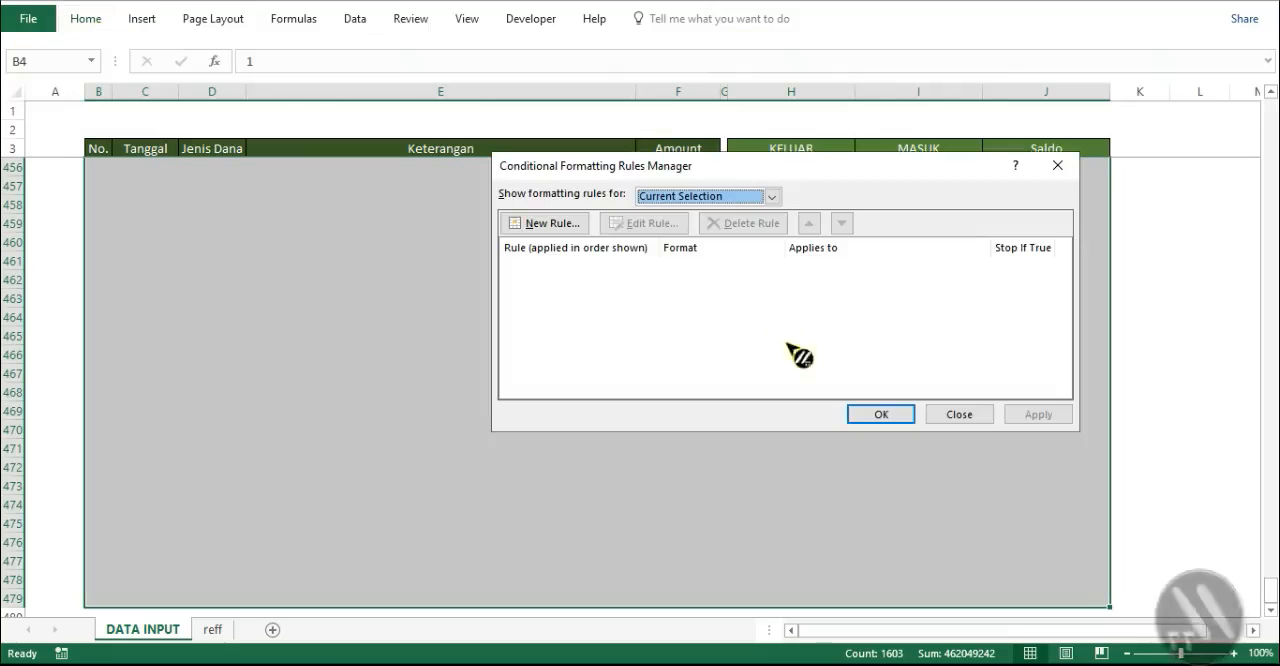
pyautogui.click(548, 224)
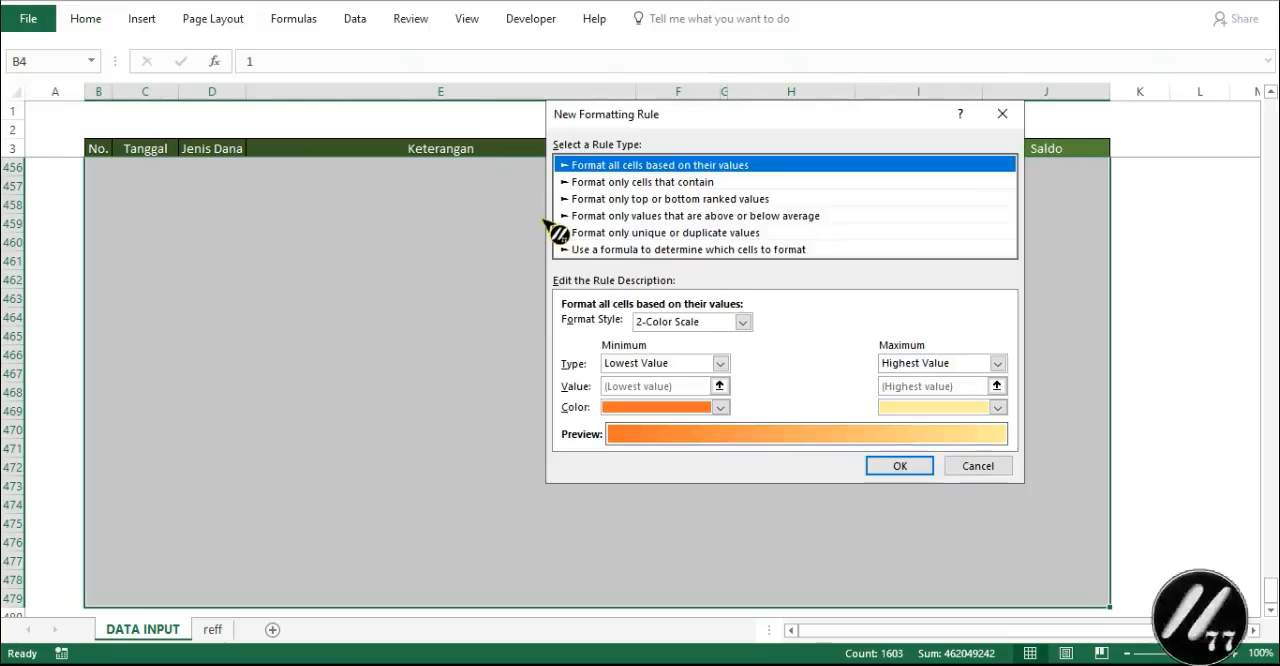
pyautogui.click(648, 250)
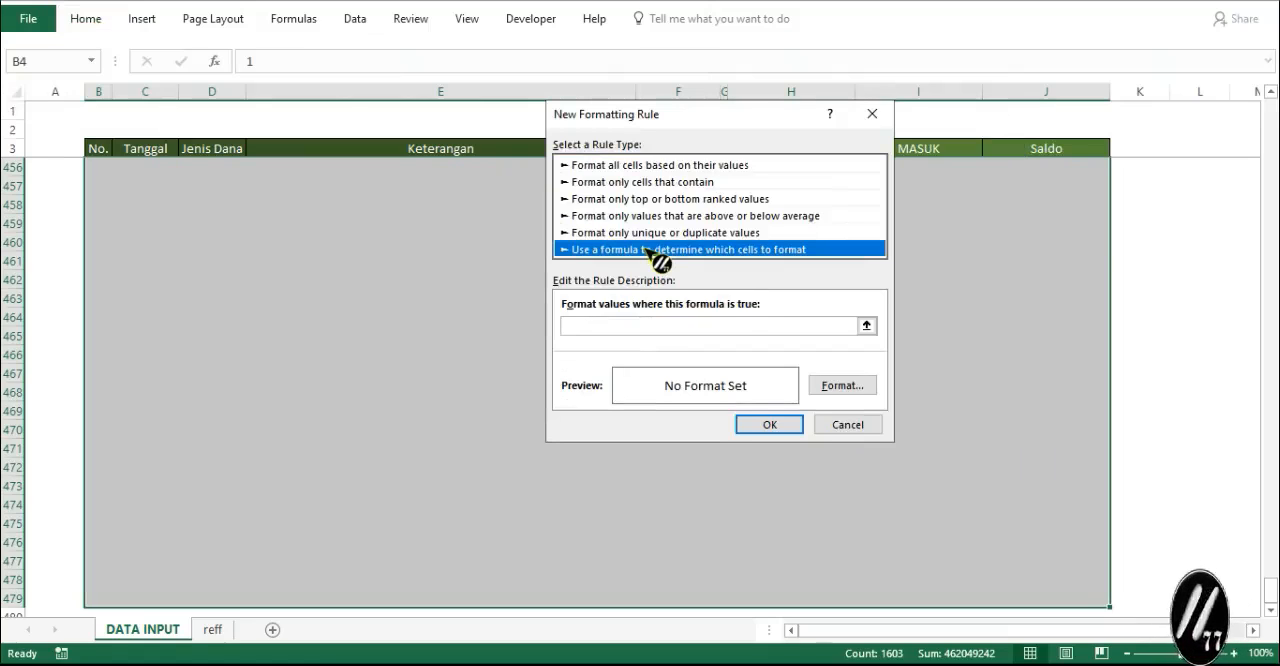
pyautogui.click(728, 328)
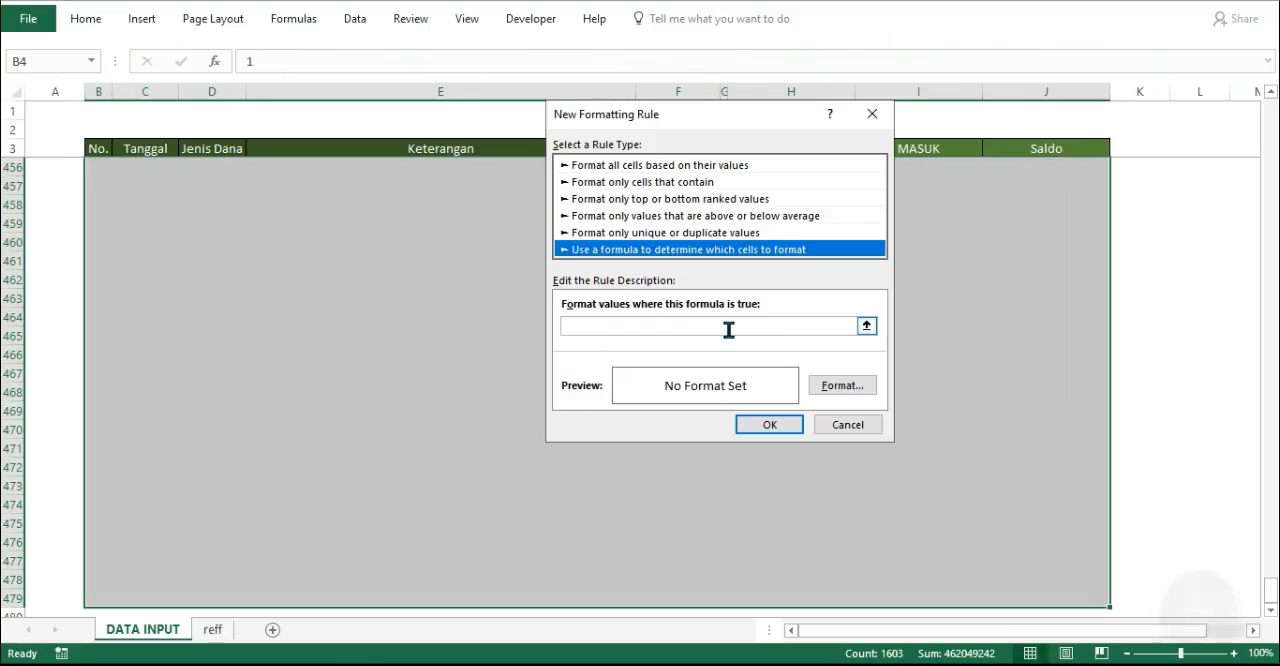
pyautogui.click(728, 329)
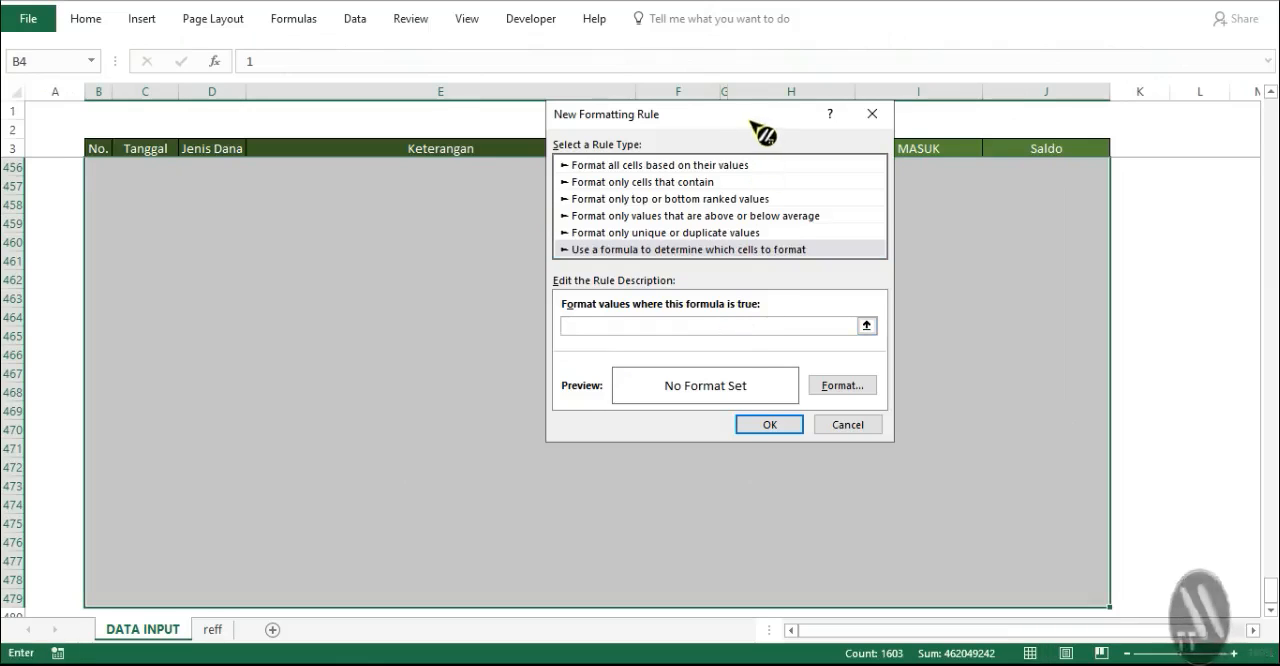
pyautogui.moveTo(750, 122); pyautogui.dragTo(447, 193)
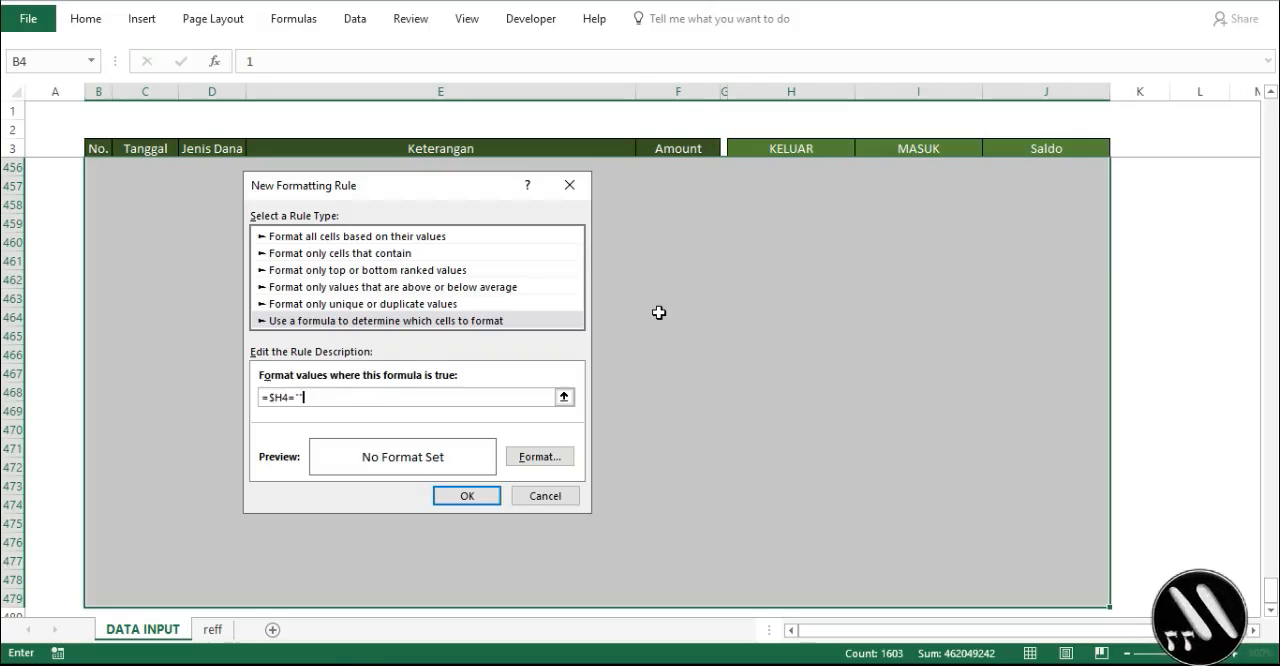
# - Give the =$H4="" rule a light gold fill with a fine dotted outline border and apply it to the range
pyautogui.click(556, 463)
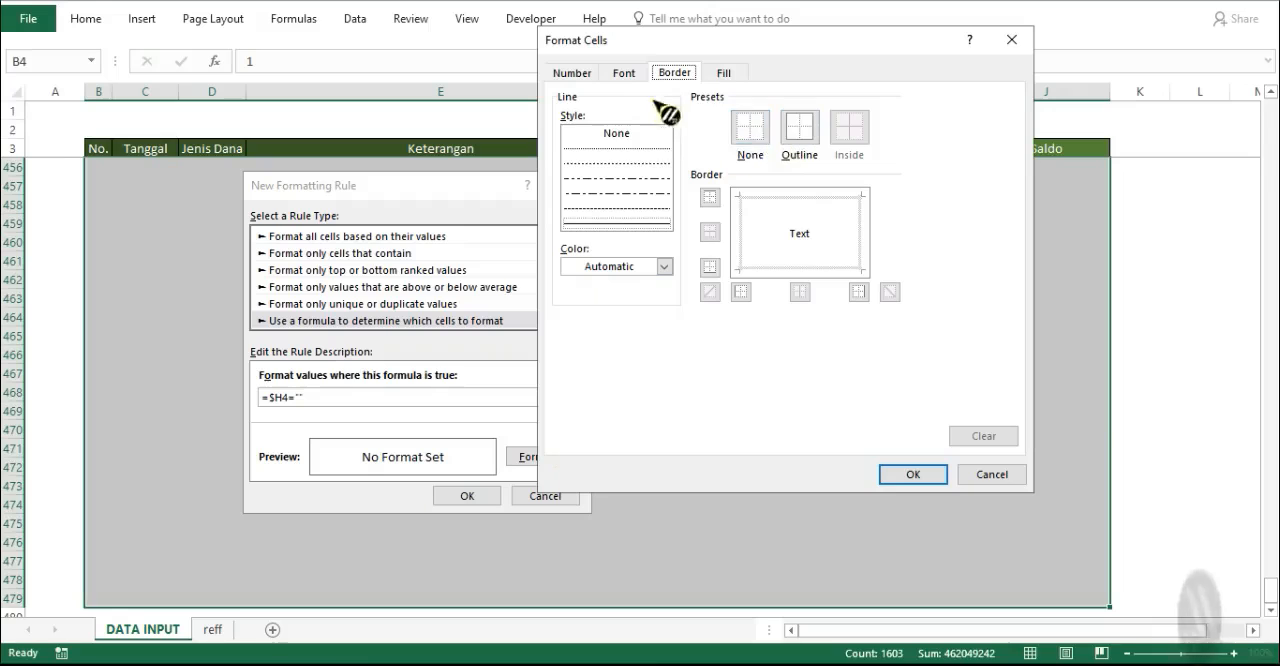
pyautogui.click(724, 74)
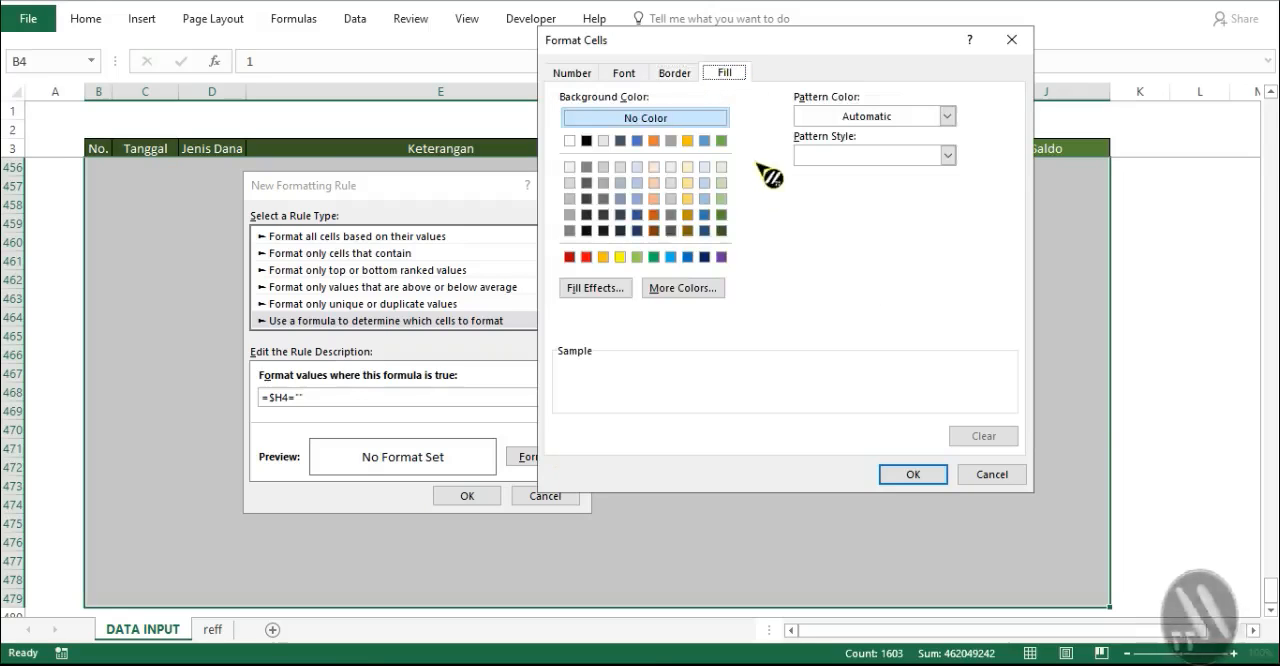
pyautogui.click(688, 184)
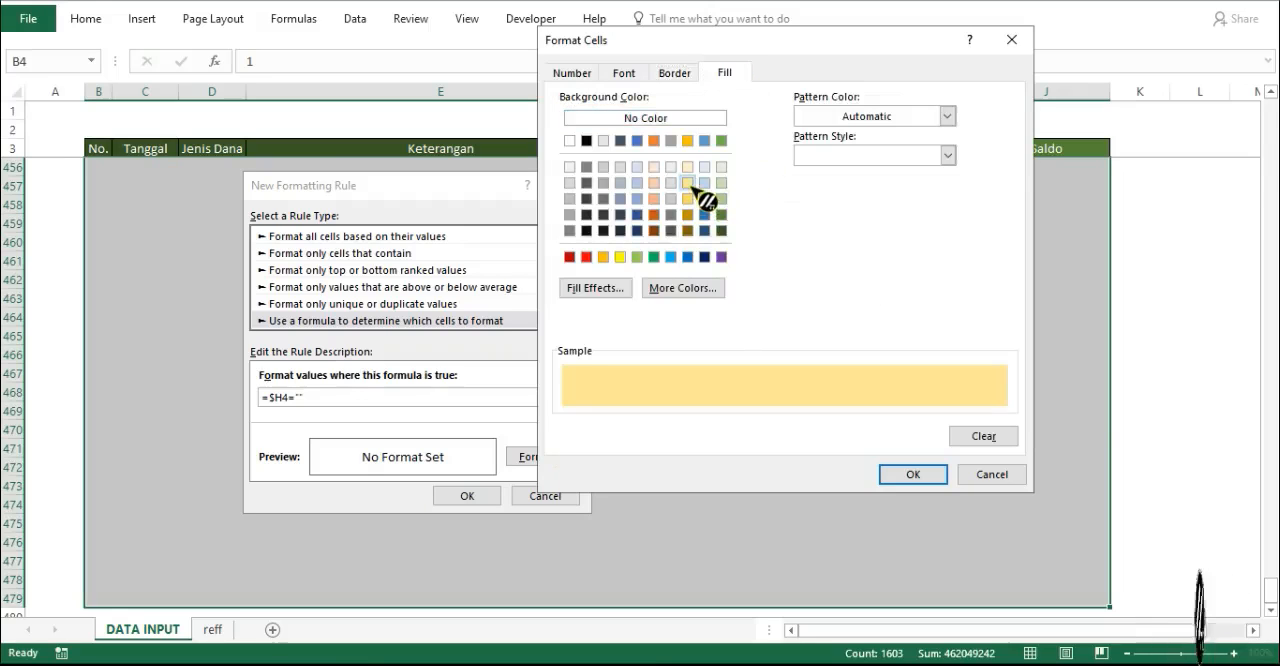
pyautogui.click(674, 76)
pyautogui.click(640, 155)
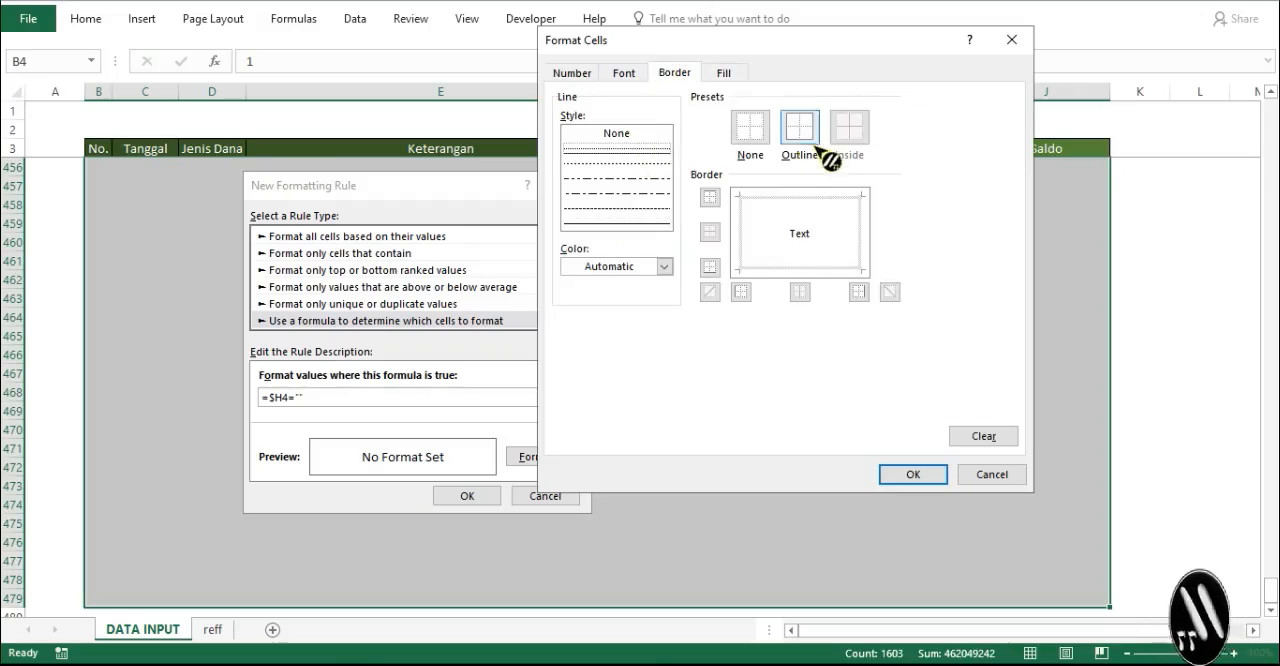
pyautogui.click(814, 138)
pyautogui.click(913, 474)
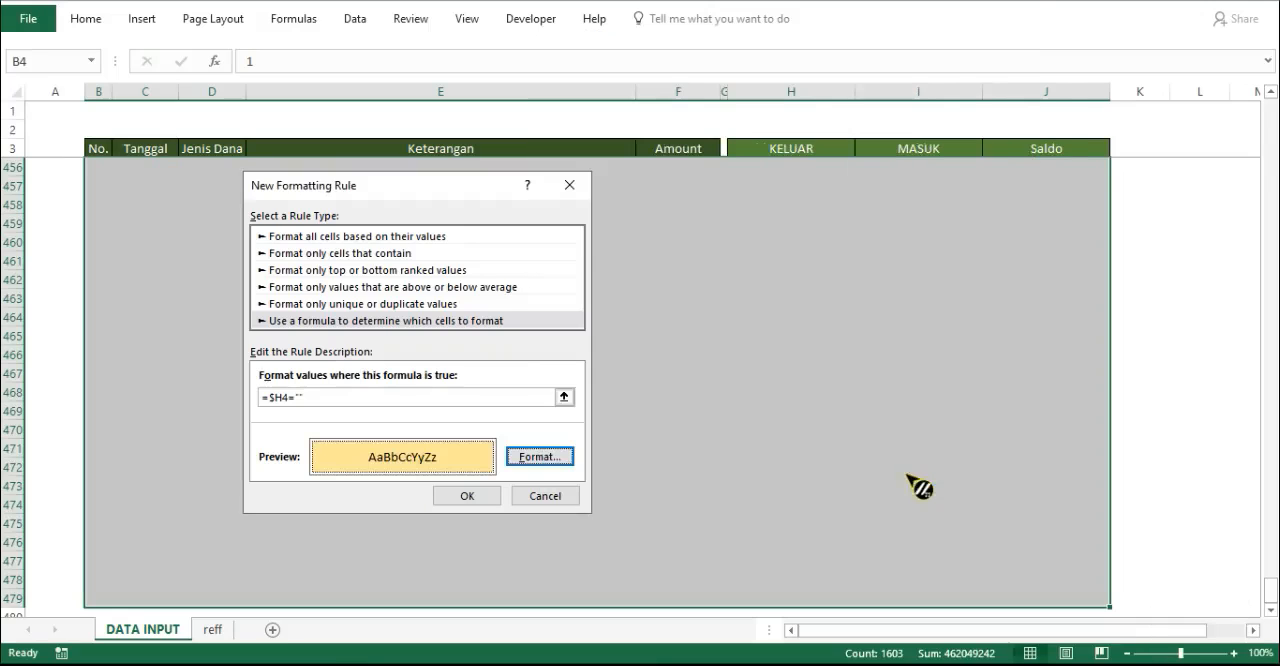
pyautogui.click(467, 496)
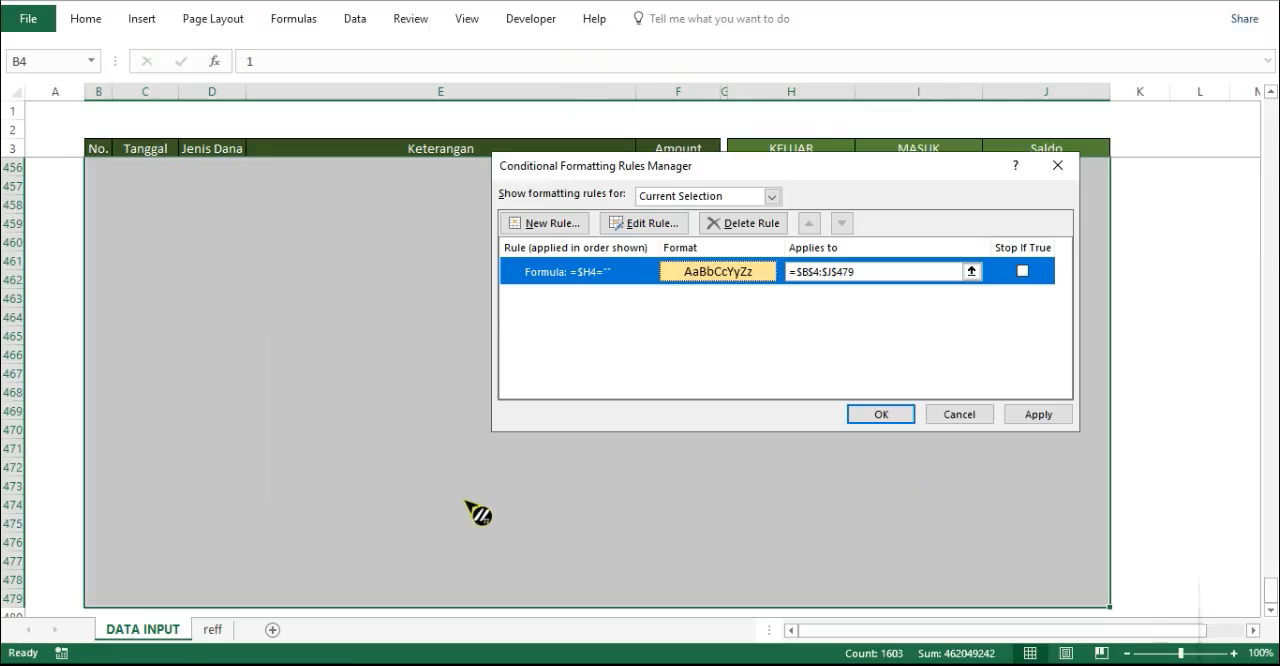
pyautogui.click(1035, 416)
pyautogui.click(885, 414)
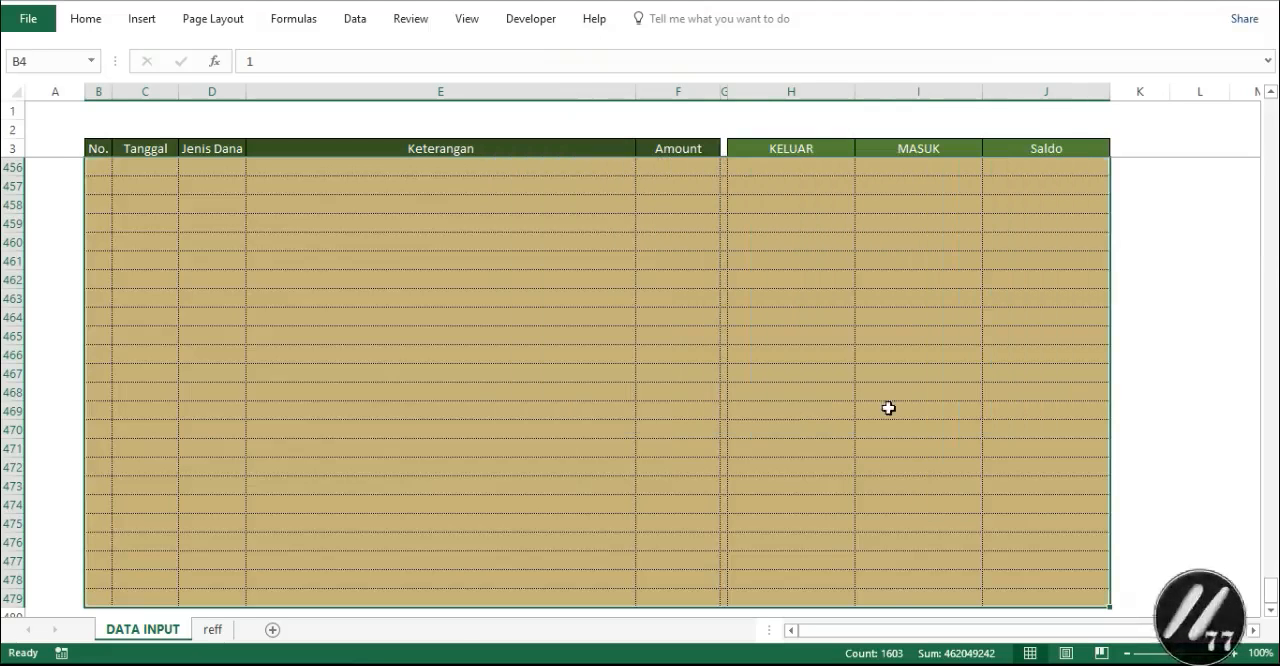
# - Add a second formula-based conditional formatting rule for the same range with the formula =$I4=""
pyautogui.moveTo(1268, 592); pyautogui.dragTo(1270, 110)
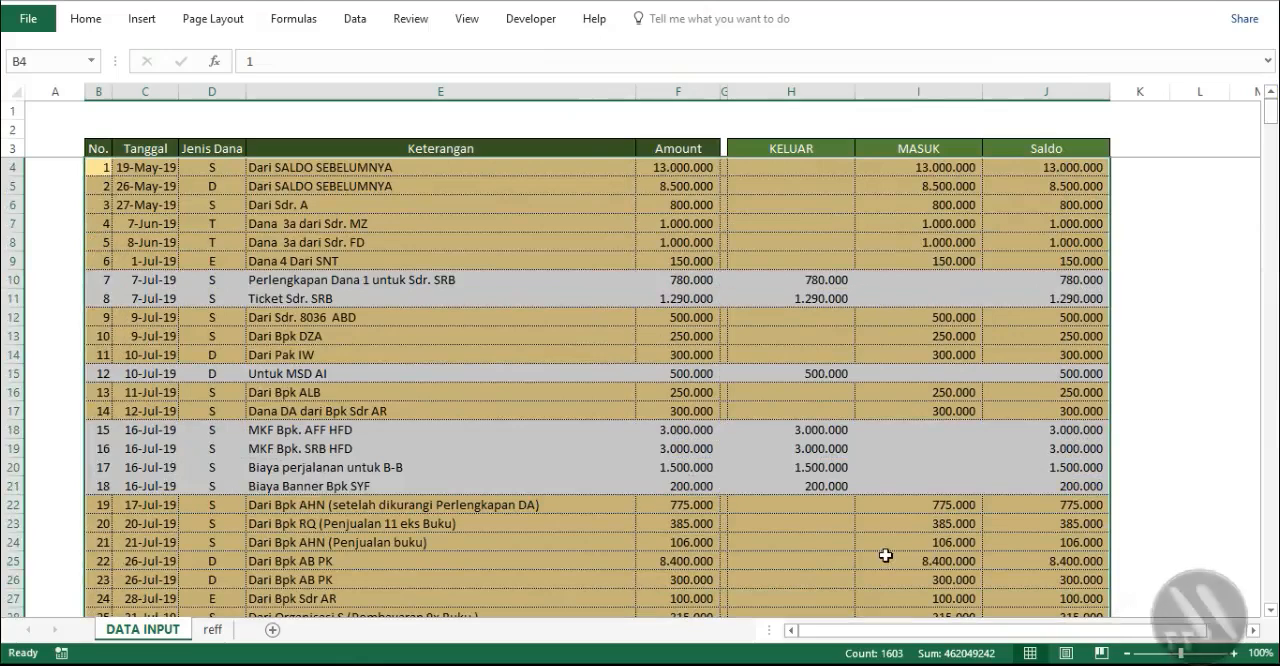
pyautogui.click(86, 22)
pyautogui.click(758, 75)
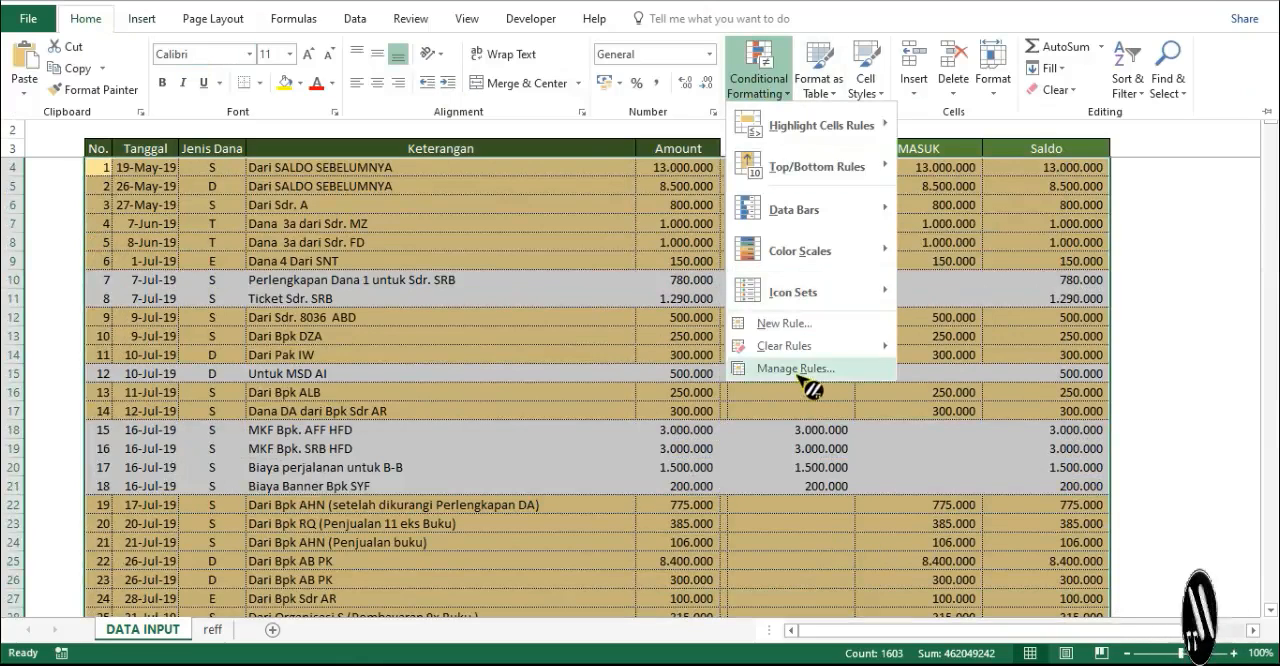
pyautogui.click(796, 369)
pyautogui.click(559, 226)
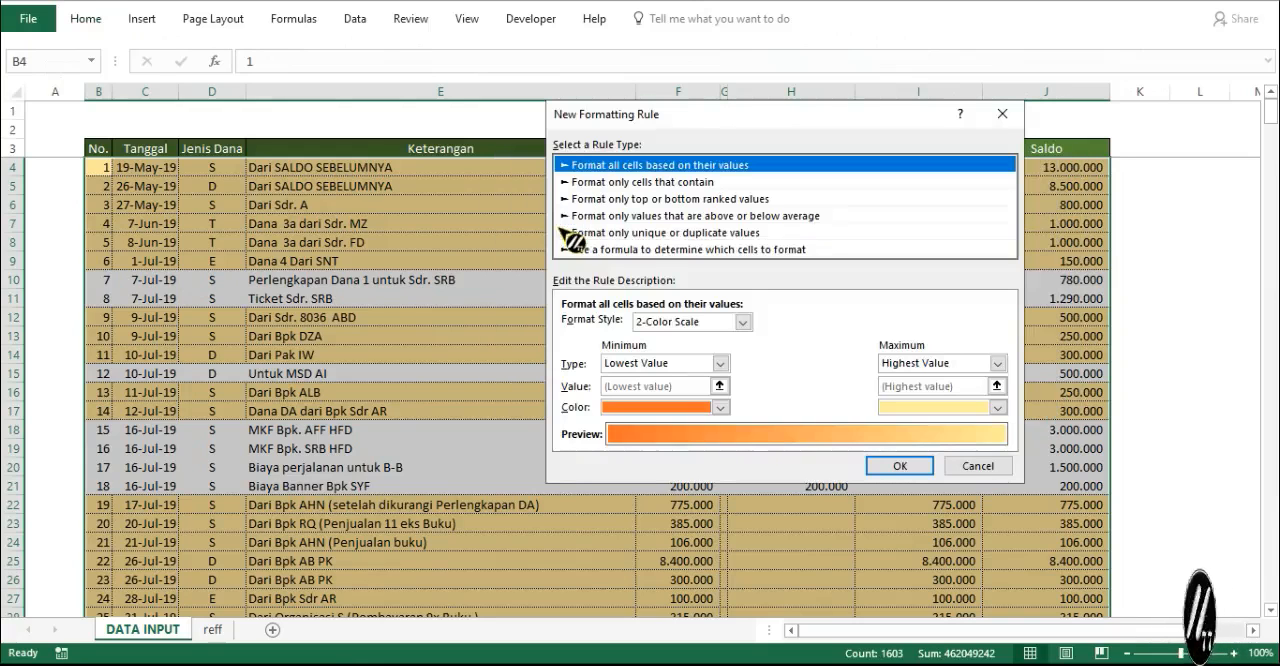
pyautogui.click(632, 250)
pyautogui.click(600, 326)
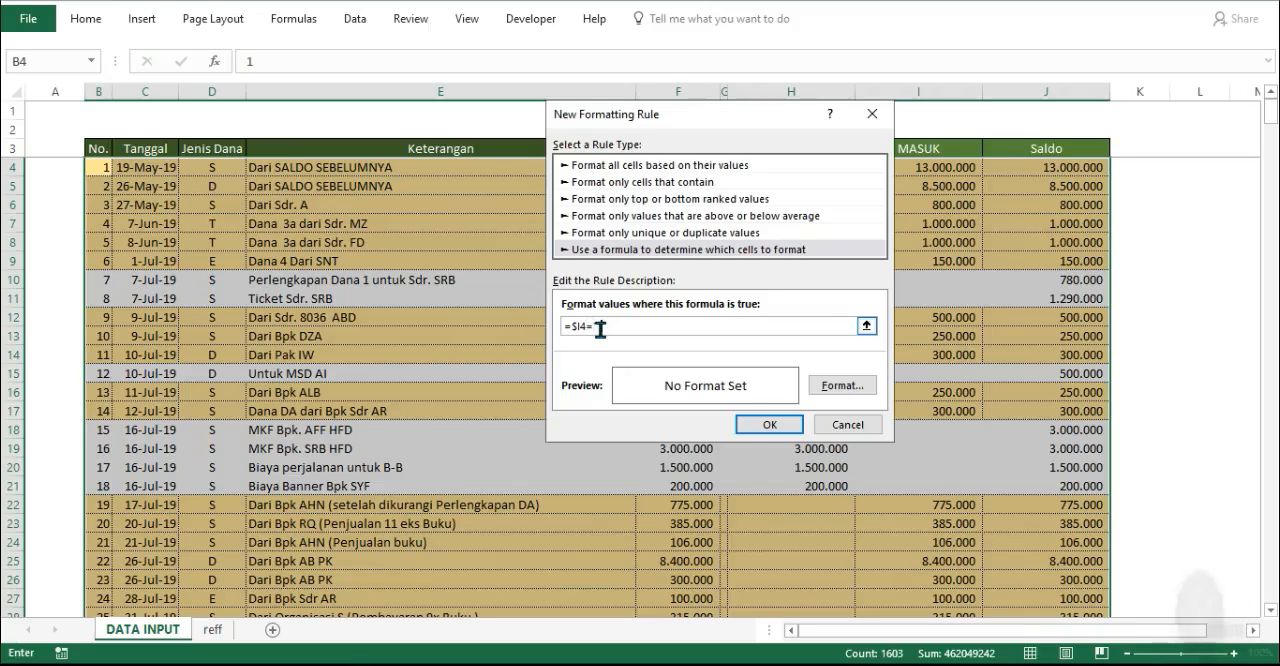
# - Give the =$I4="" rule a light green fill with a fine dotted outline border and apply it to B4:J479
pyautogui.click(831, 386)
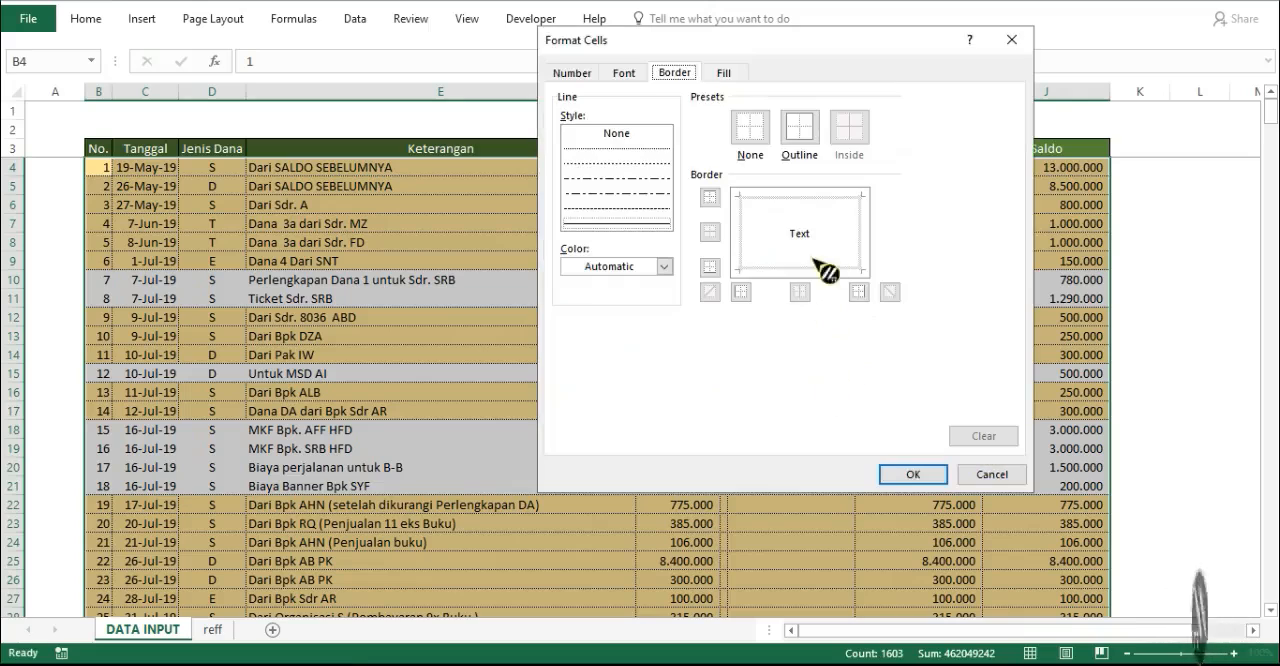
pyautogui.click(722, 75)
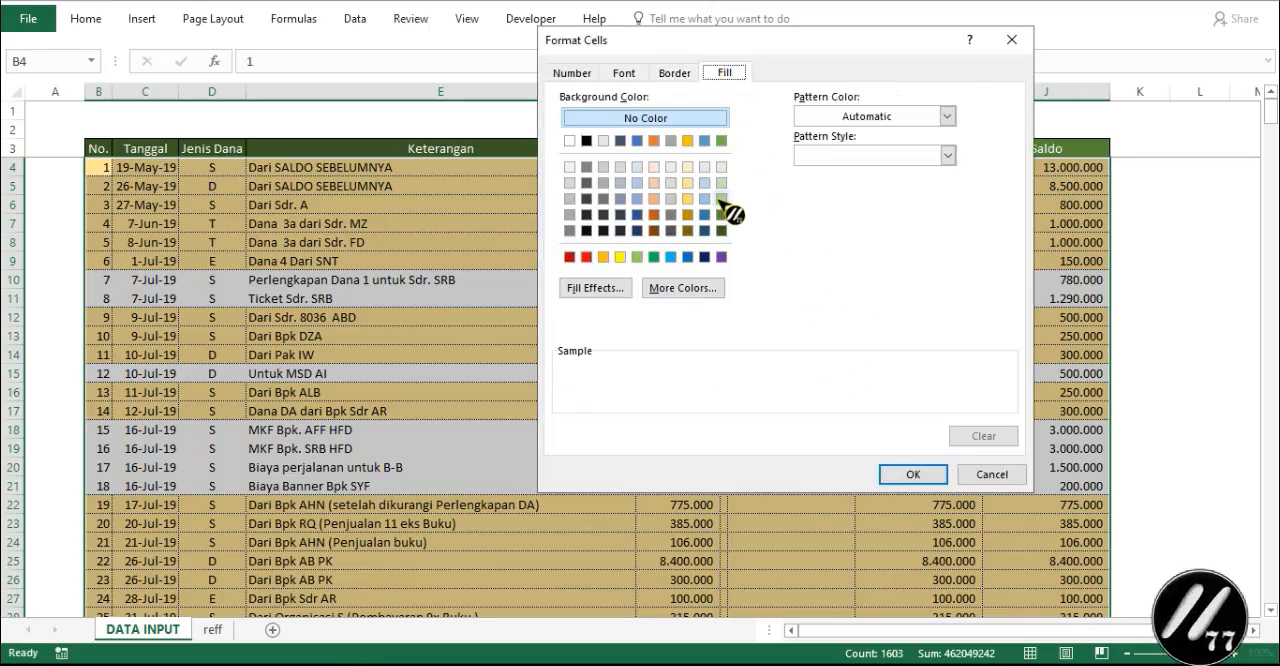
pyautogui.click(721, 199)
pyautogui.click(675, 73)
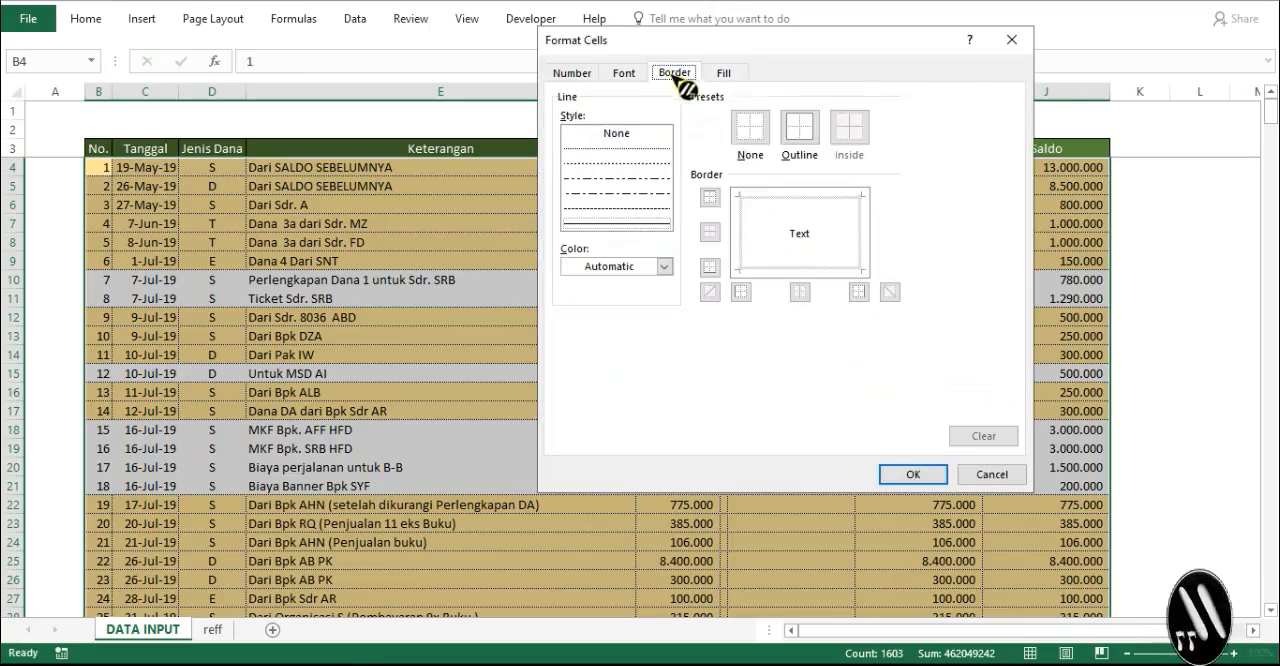
pyautogui.click(812, 146)
pyautogui.click(627, 151)
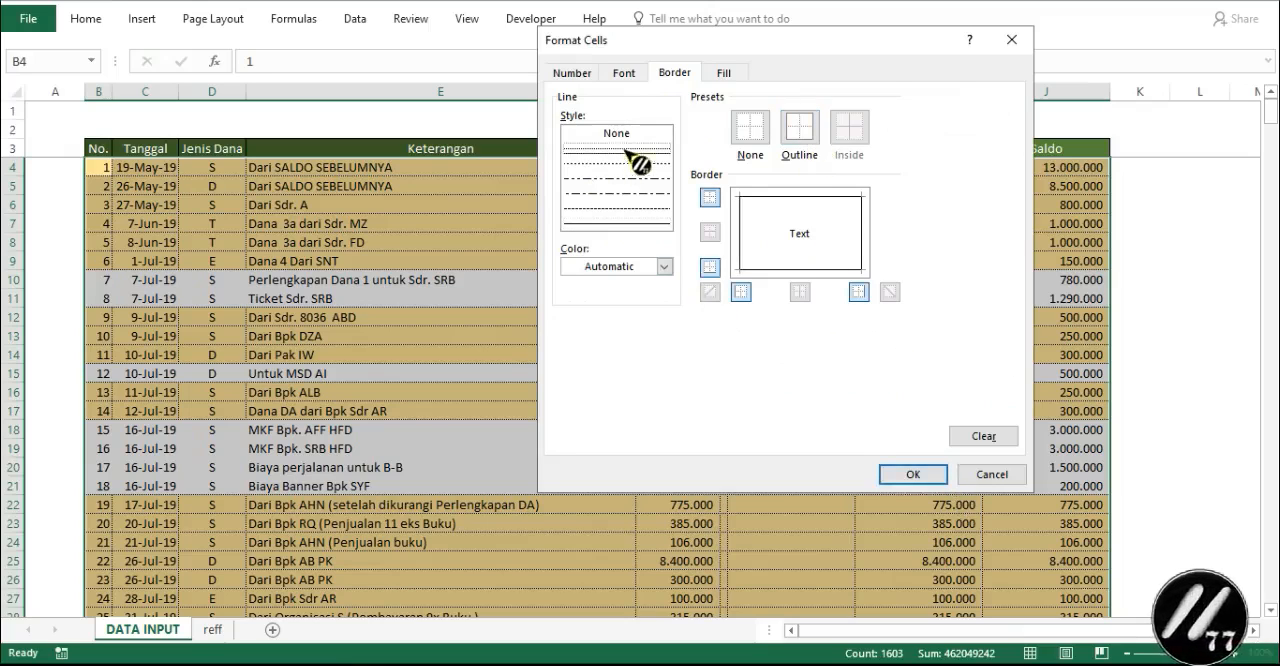
pyautogui.click(806, 128)
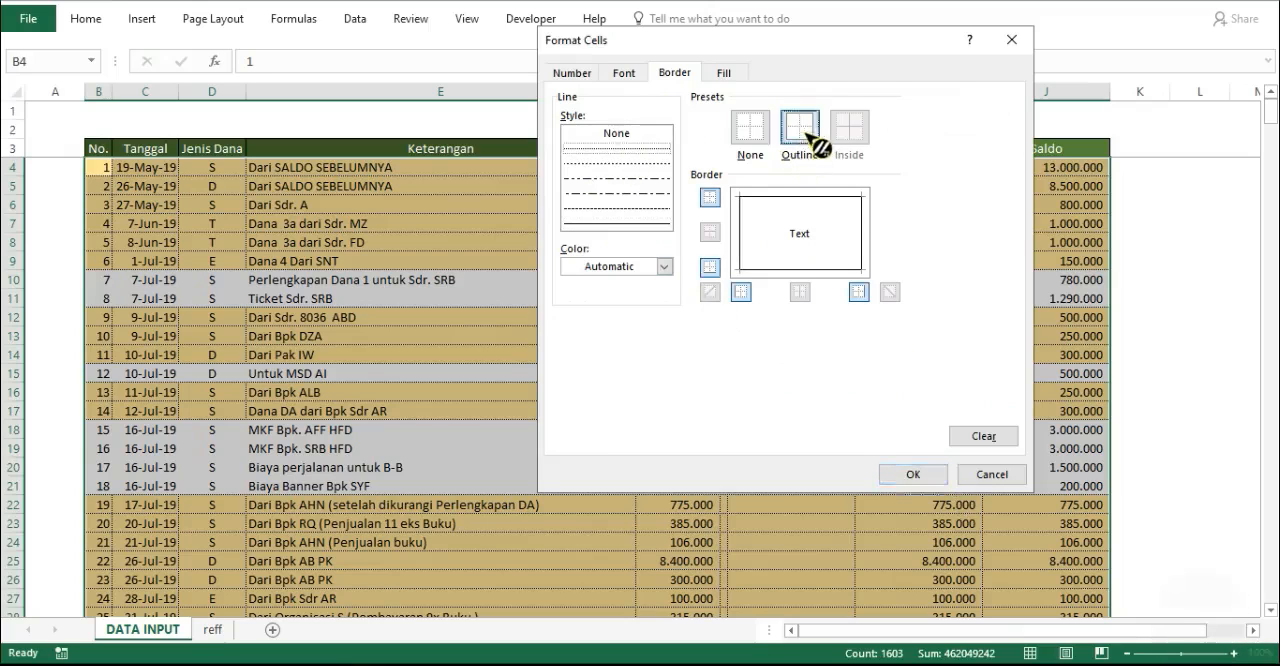
pyautogui.click(905, 476)
pyautogui.click(768, 421)
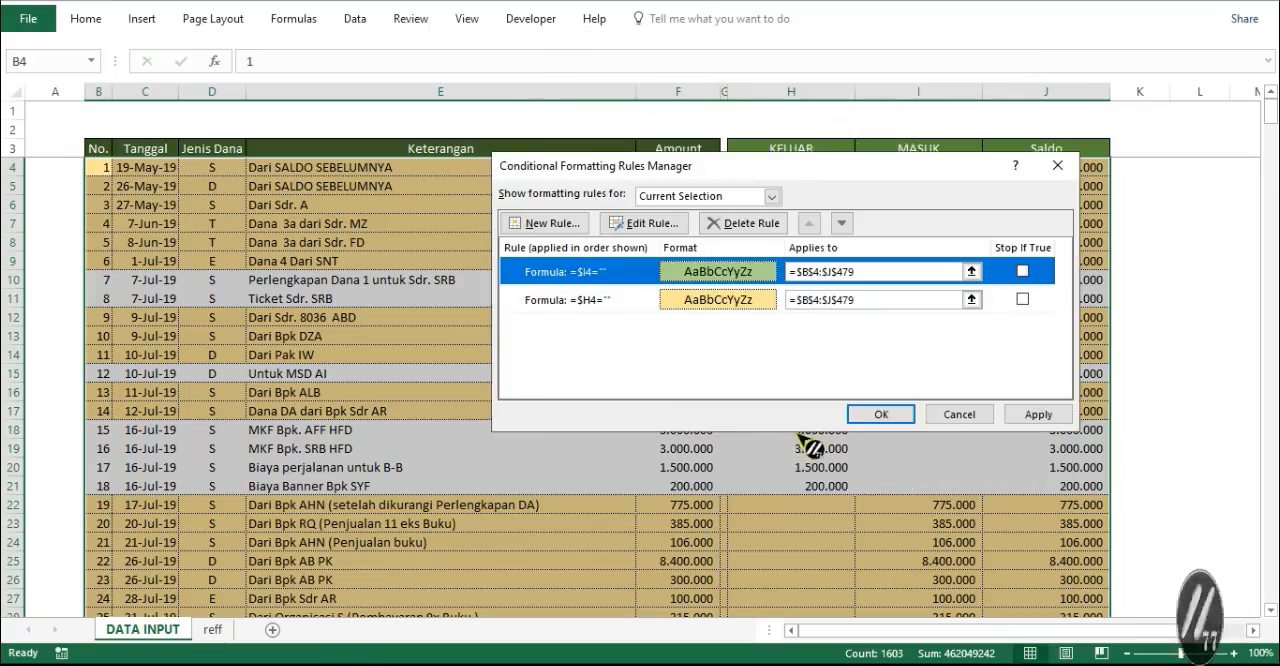
pyautogui.click(1040, 414)
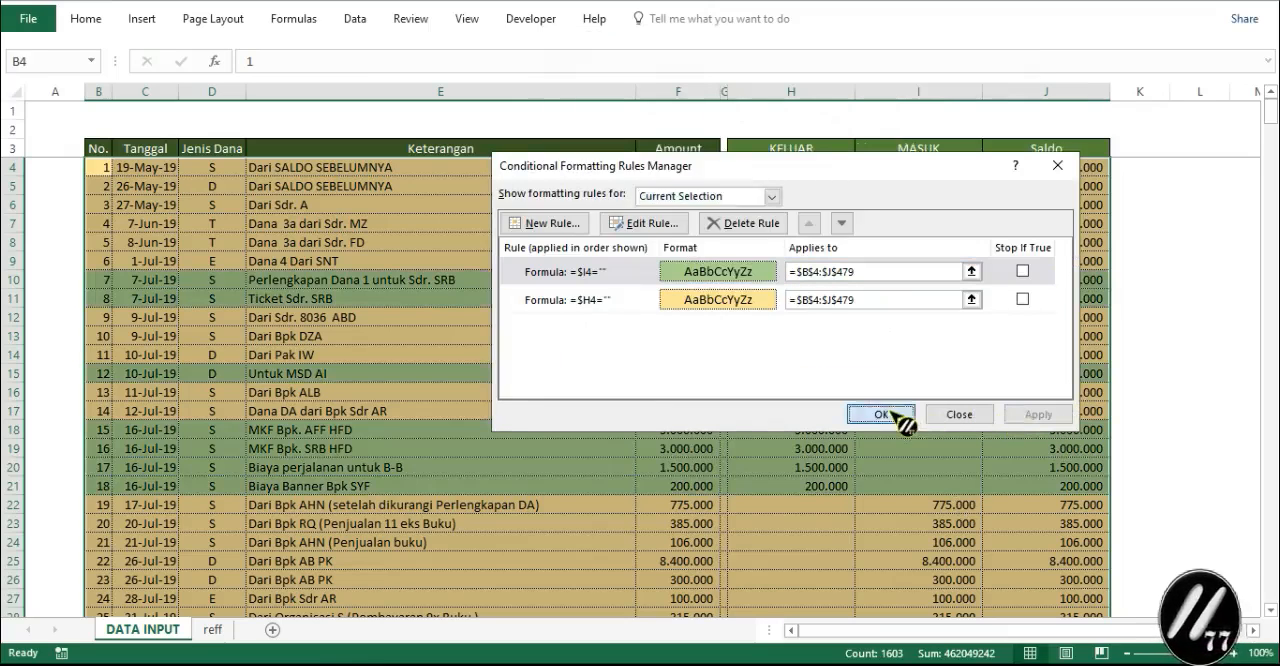
pyautogui.click(880, 415)
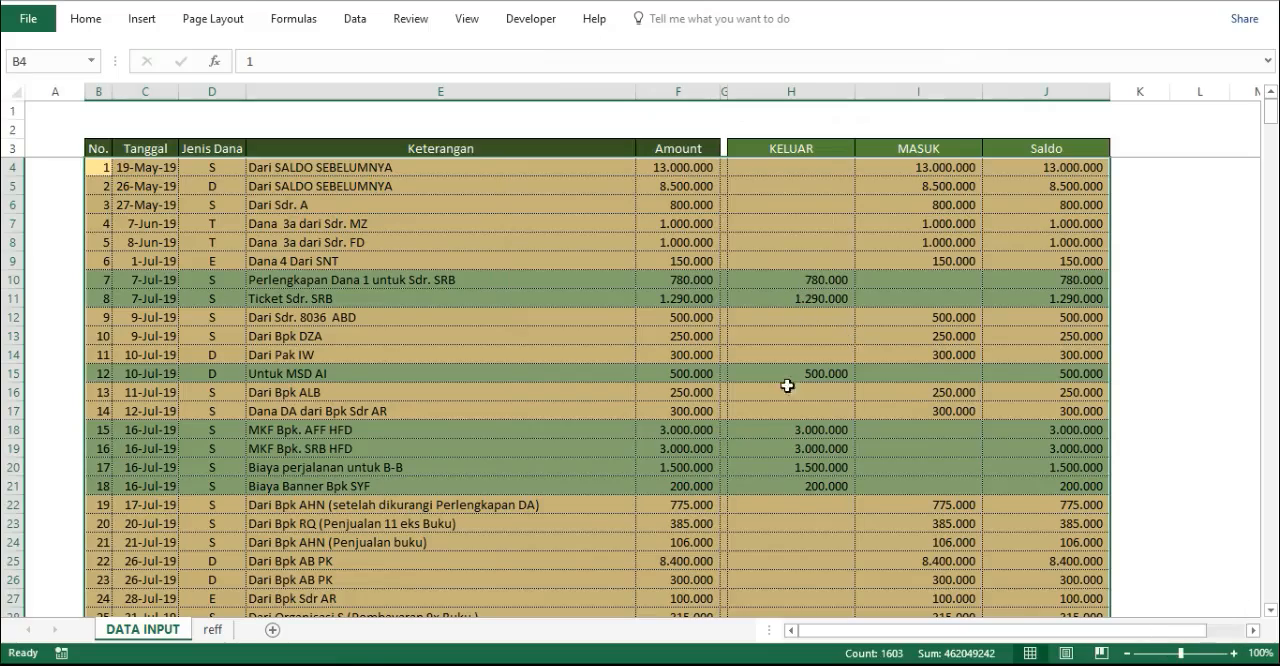
# - Examine the row coloring down through the last records and into the empty rows below row 203
pyautogui.scroll(-16, 787, 451)
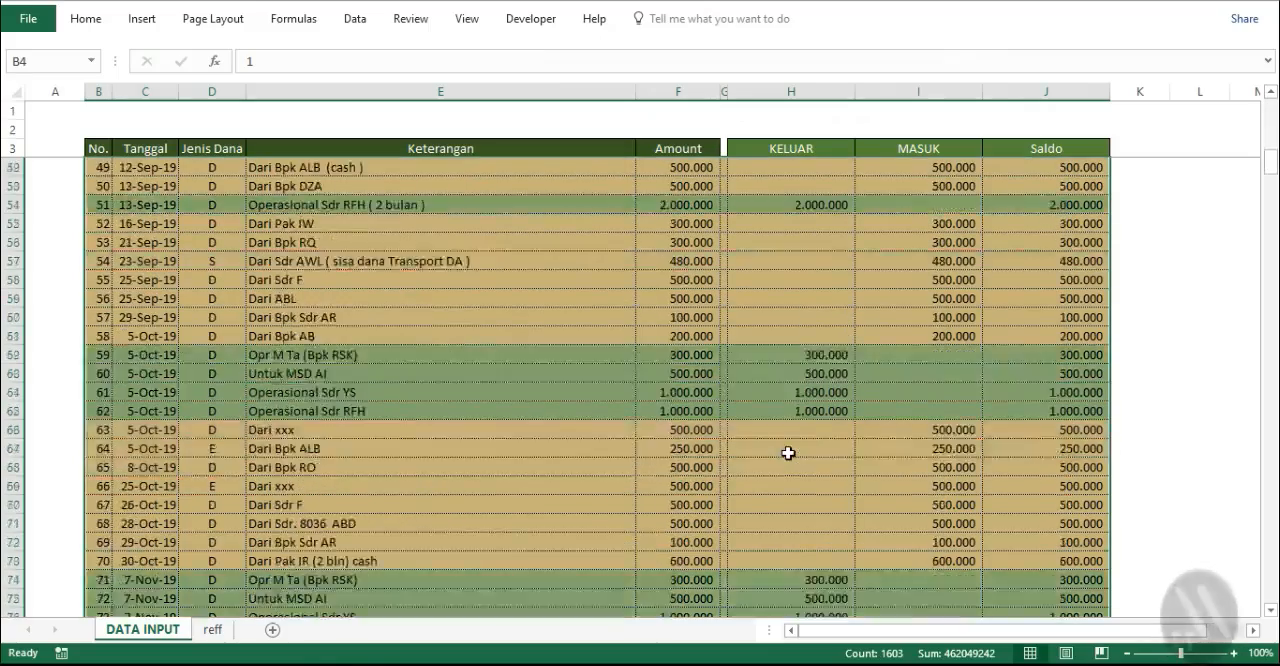
pyautogui.scroll(-20, 788, 453)
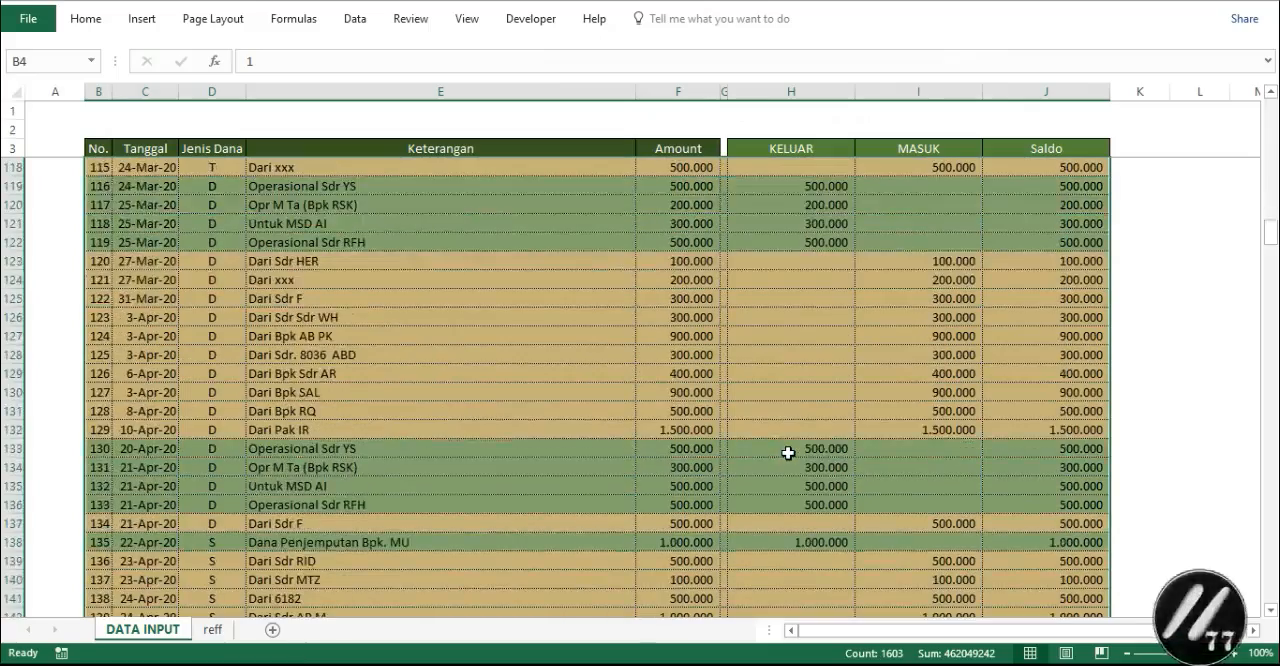
pyautogui.scroll(-15, 788, 453)
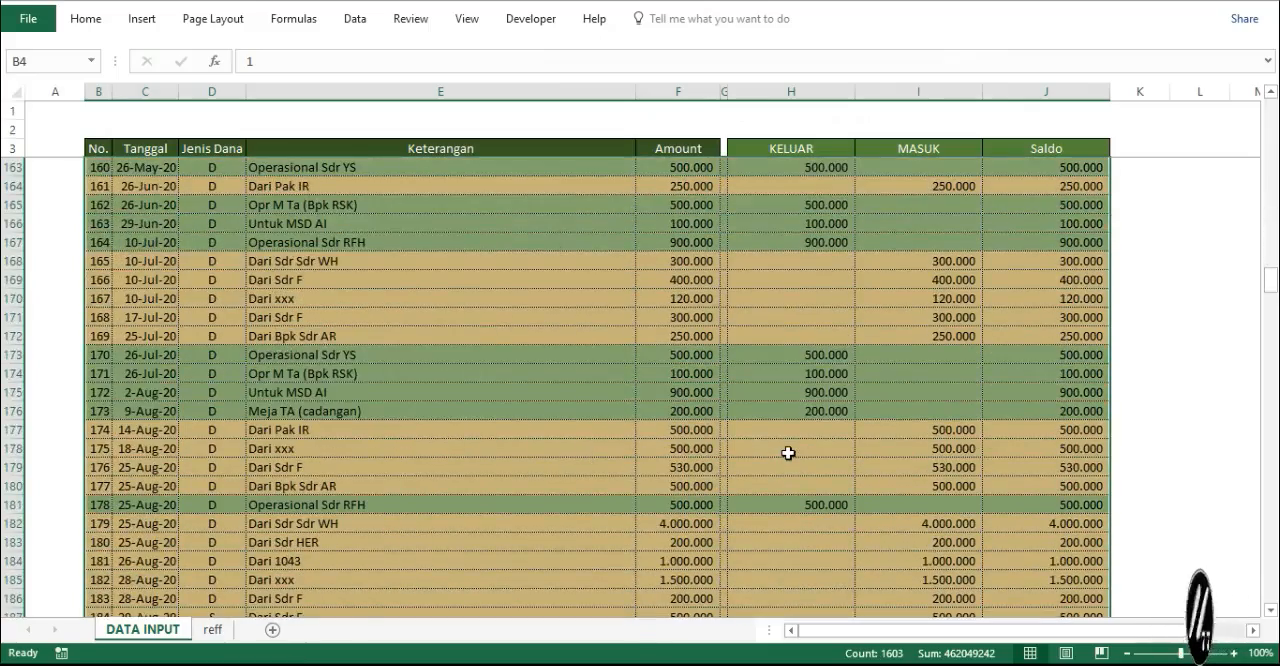
pyautogui.scroll(-14, 788, 453)
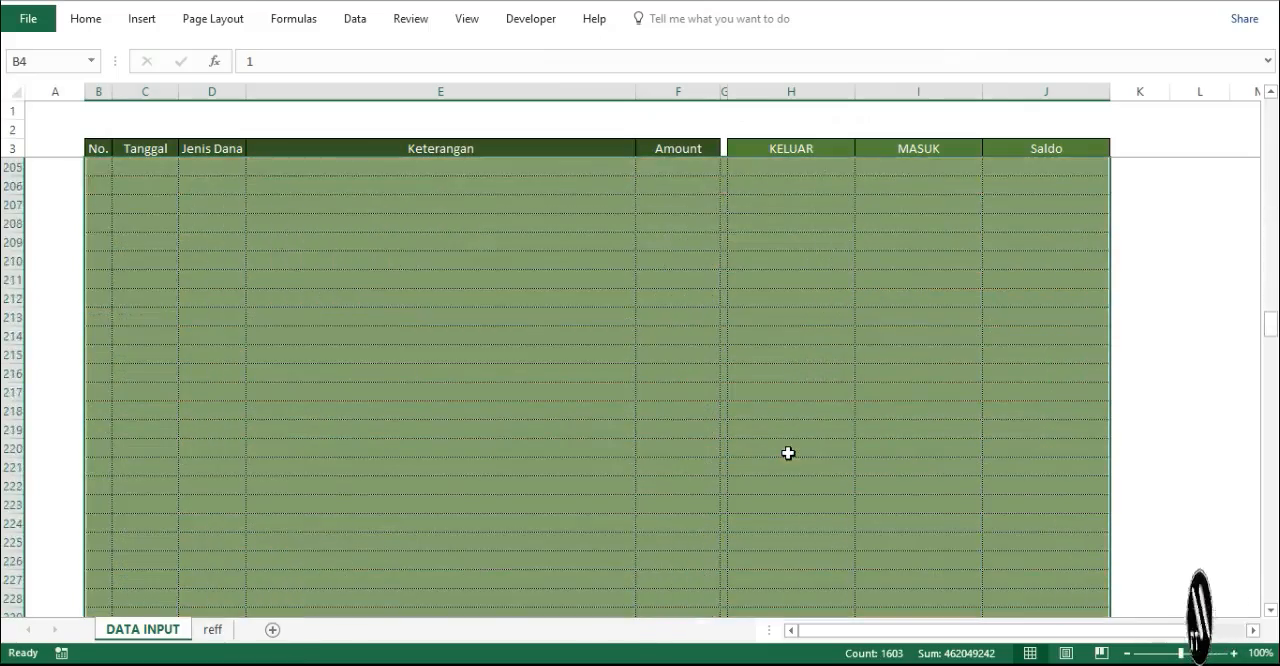
pyautogui.scroll(3, 788, 453)
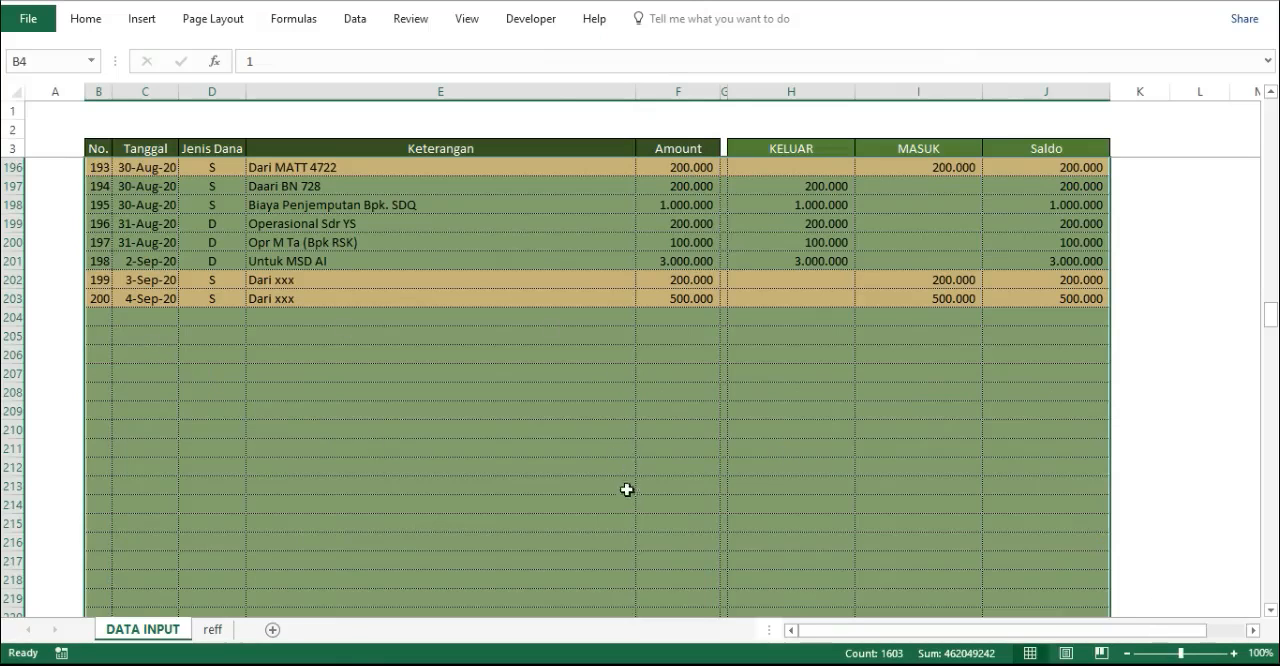
pyautogui.scroll(-4, 391, 403)
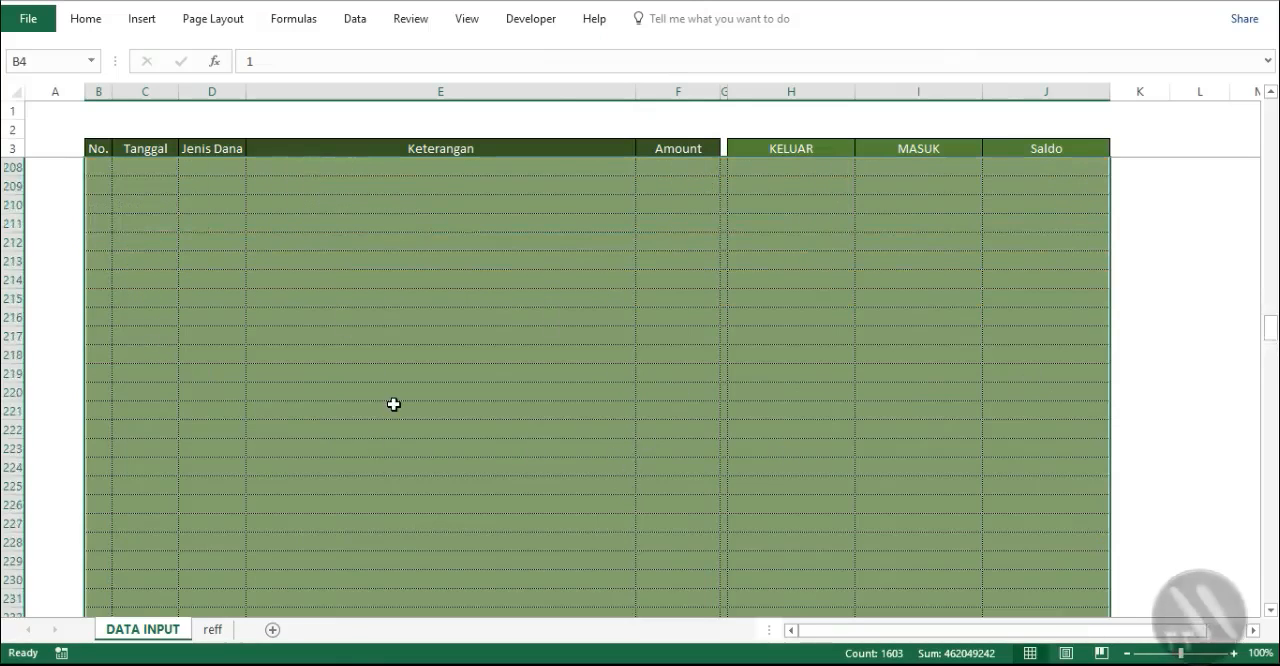
pyautogui.scroll(6, 393, 404)
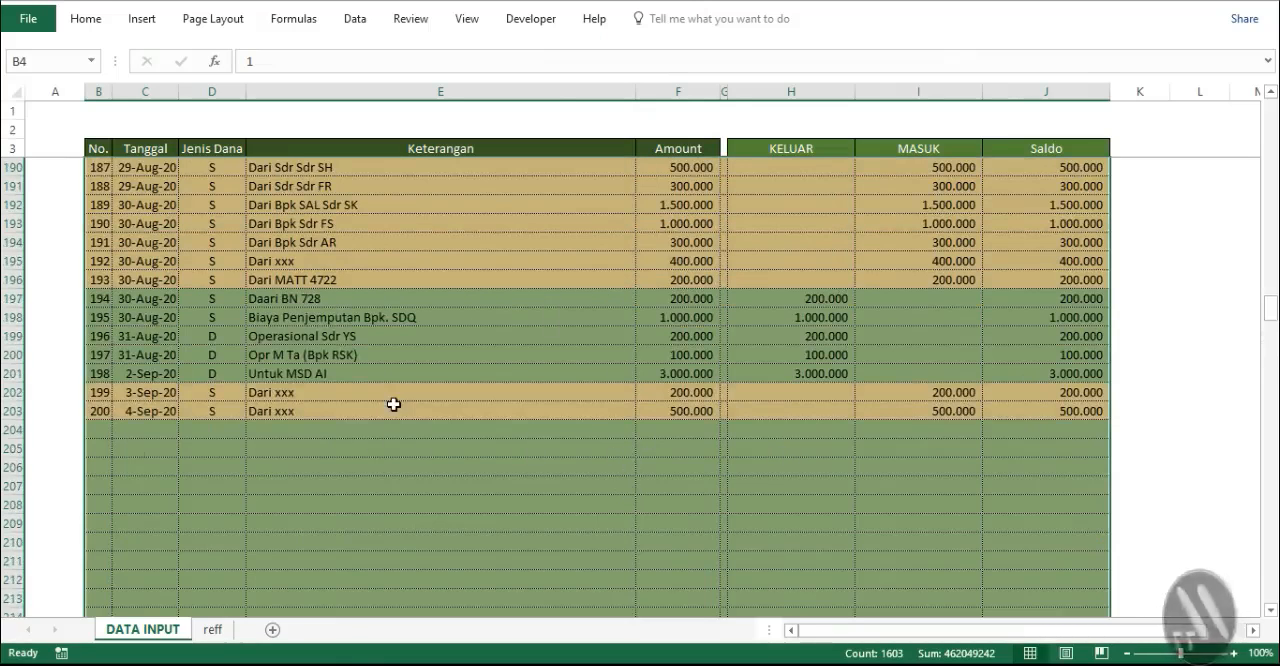
# - Add a third formula-based conditional formatting rule for the same range with the formula =$B4=""
pyautogui.click(88, 20)
pyautogui.click(796, 94)
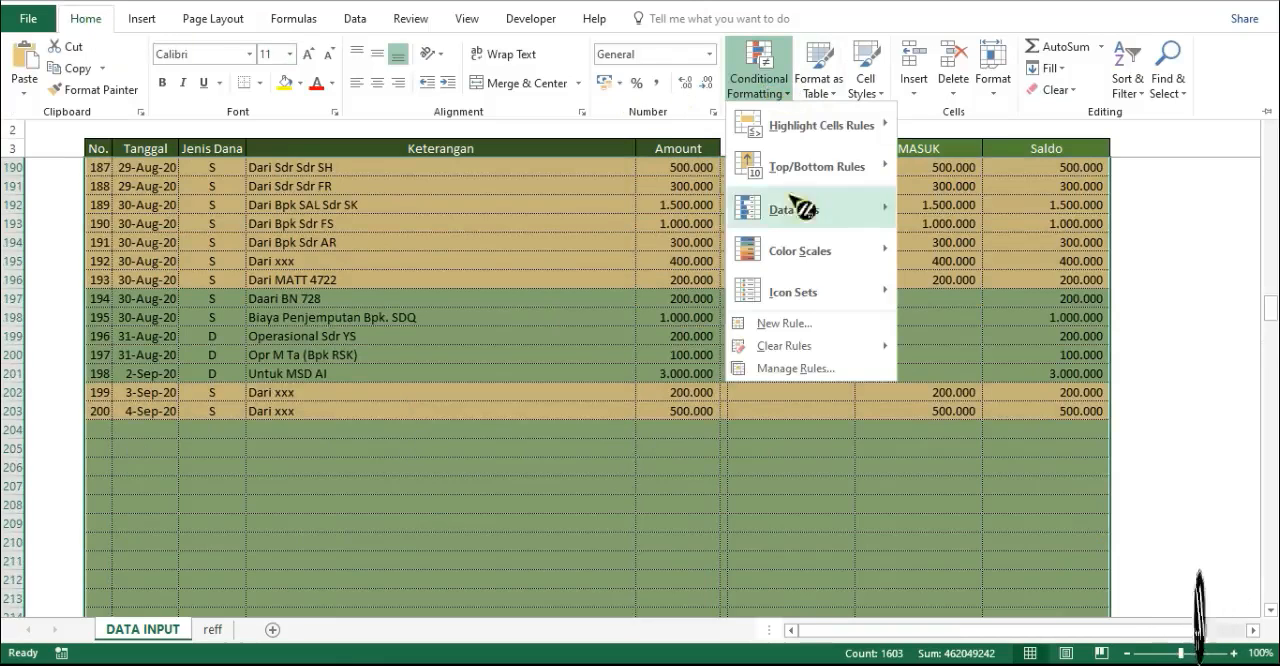
pyautogui.click(806, 371)
pyautogui.click(525, 228)
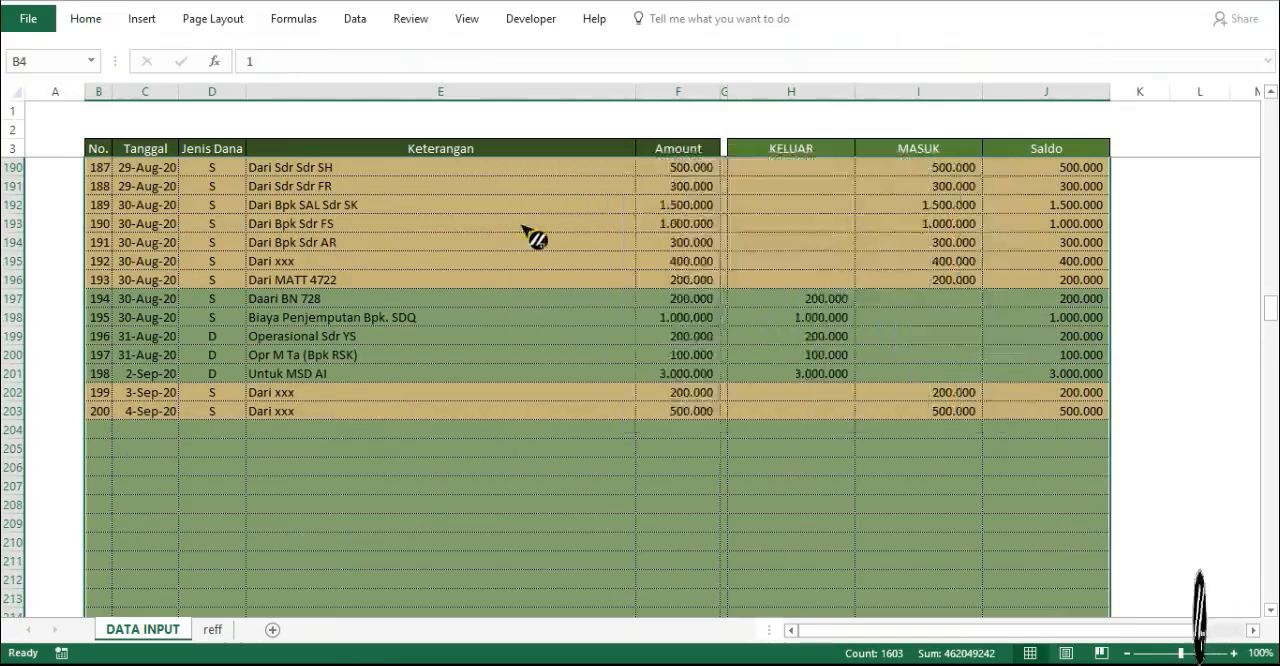
pyautogui.click(610, 250)
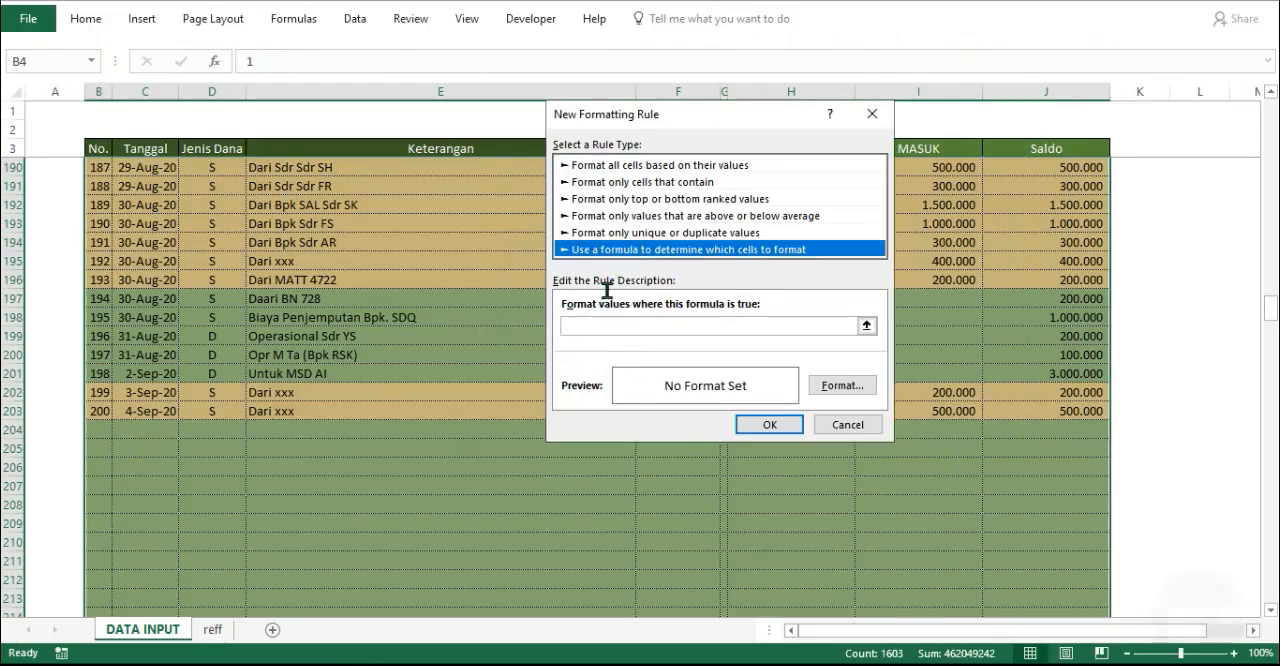
pyautogui.click(606, 327)
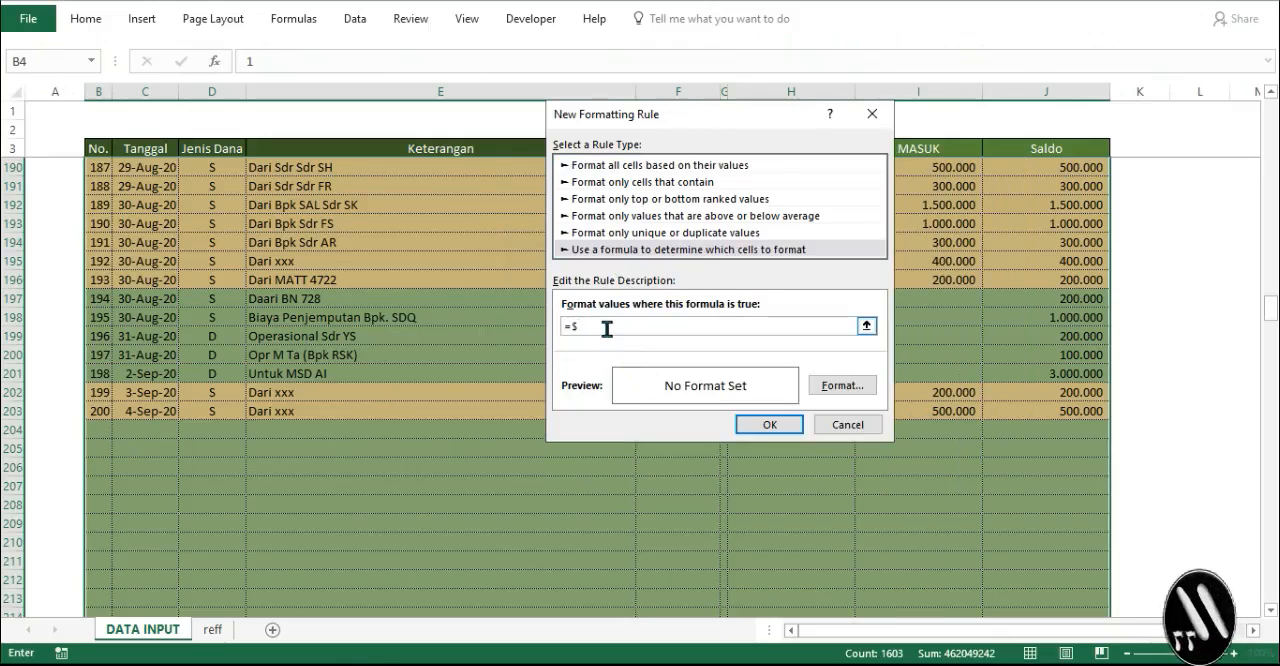
pyautogui.write('=$B')
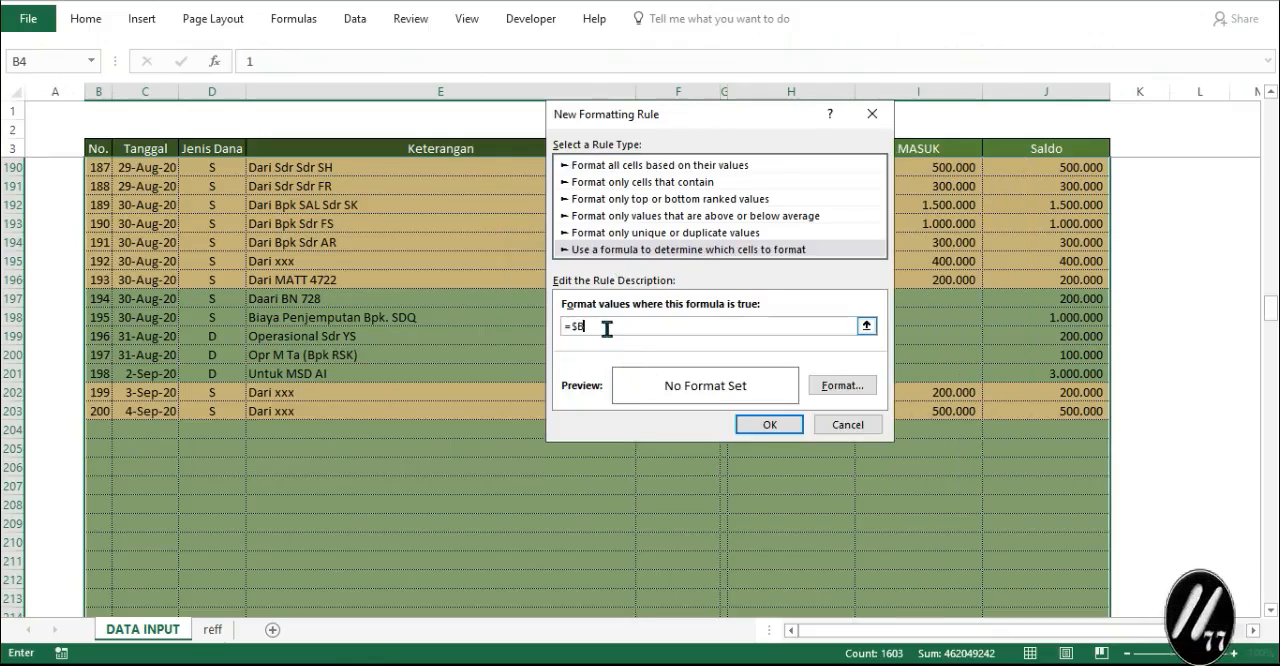
pyautogui.write('4')
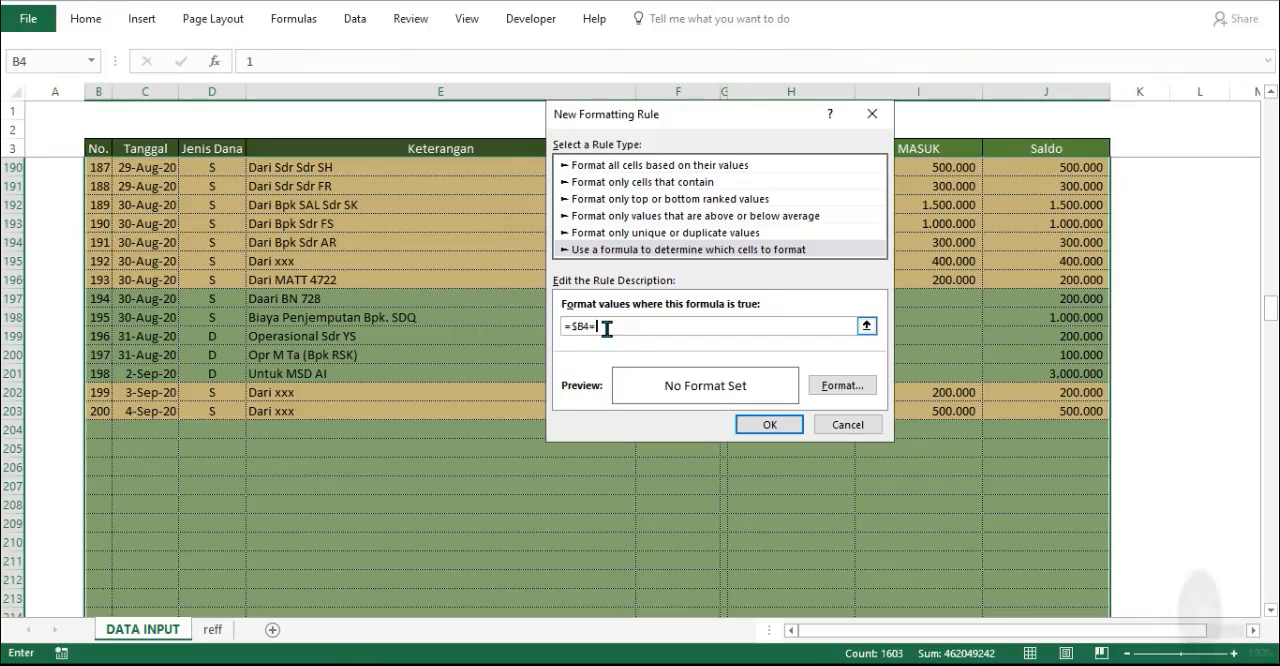
pyautogui.write('=""')
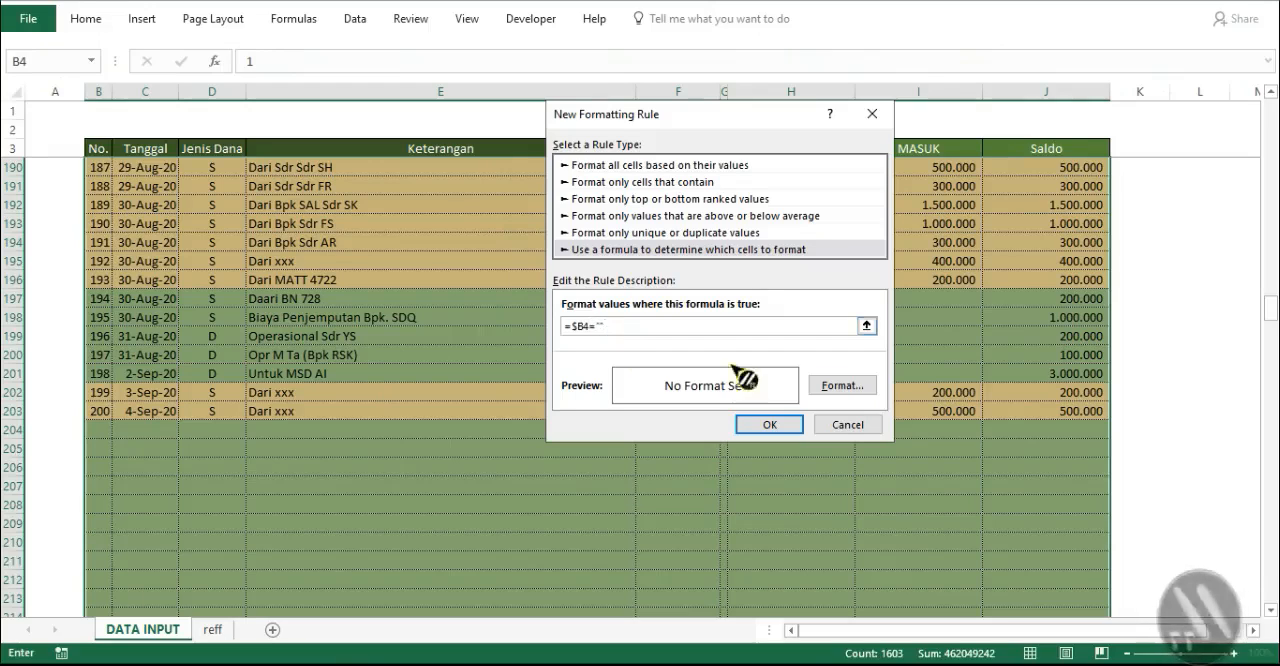
# - Format the =$B4="" rule with no outline border and no fill color, and apply it to the range
pyautogui.click(845, 386)
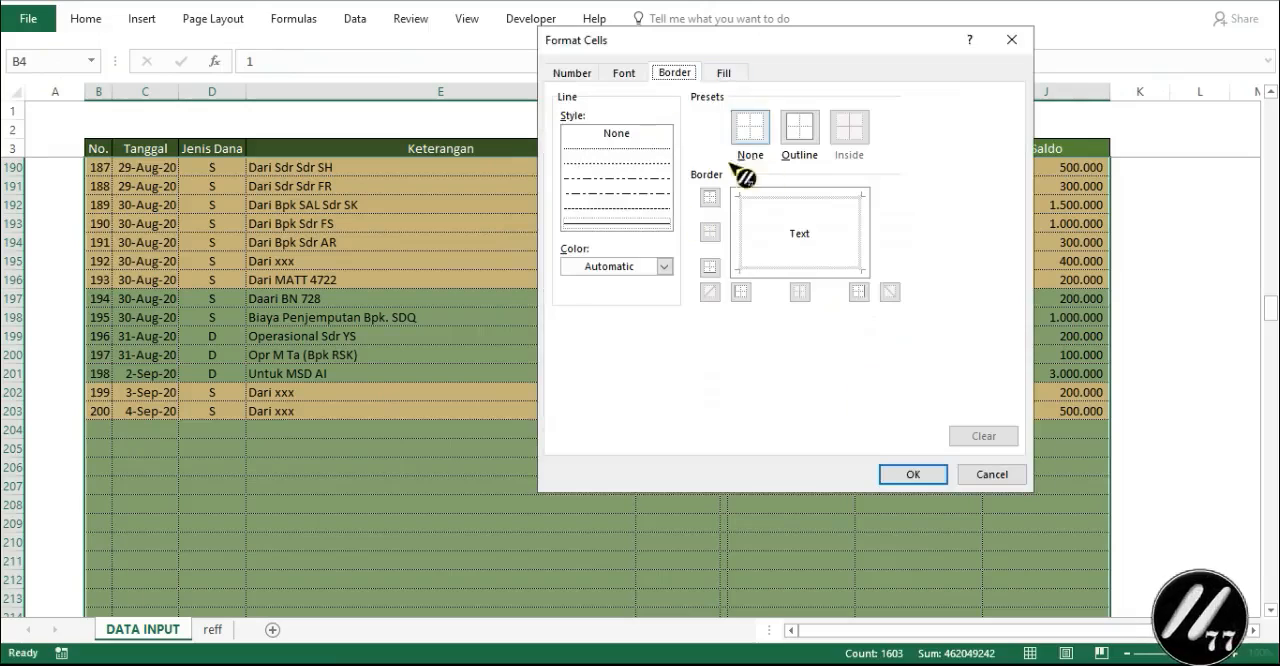
pyautogui.click(630, 138)
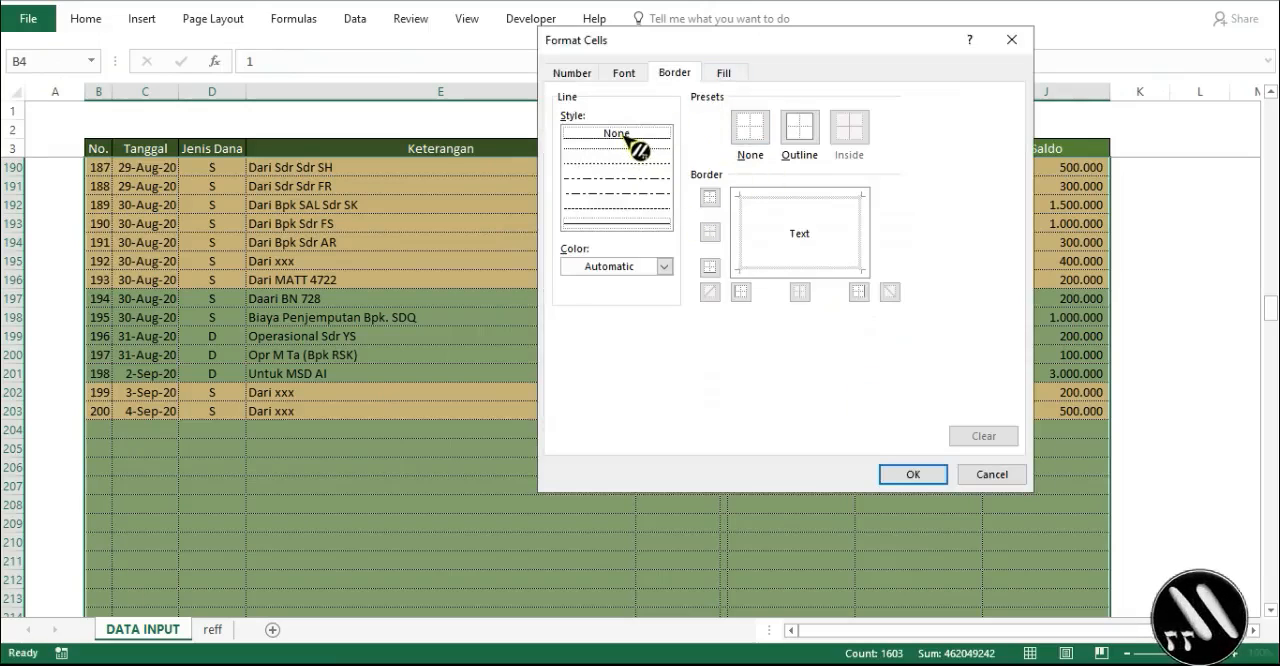
pyautogui.click(810, 132)
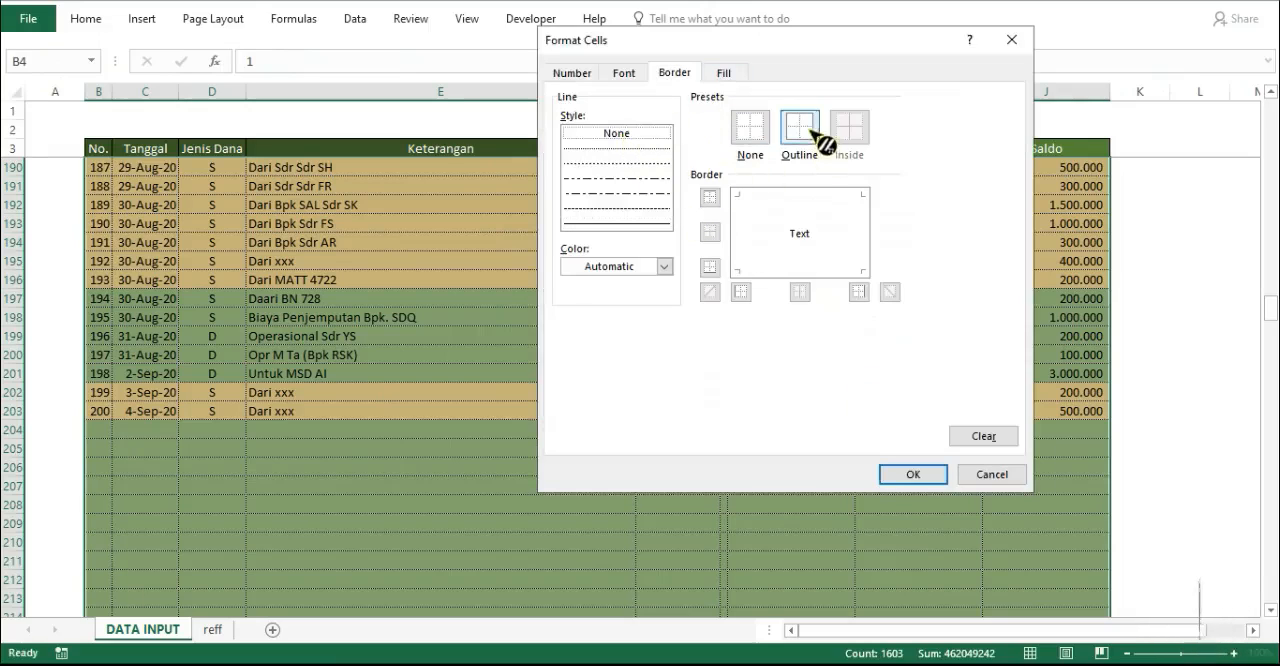
pyautogui.click(724, 73)
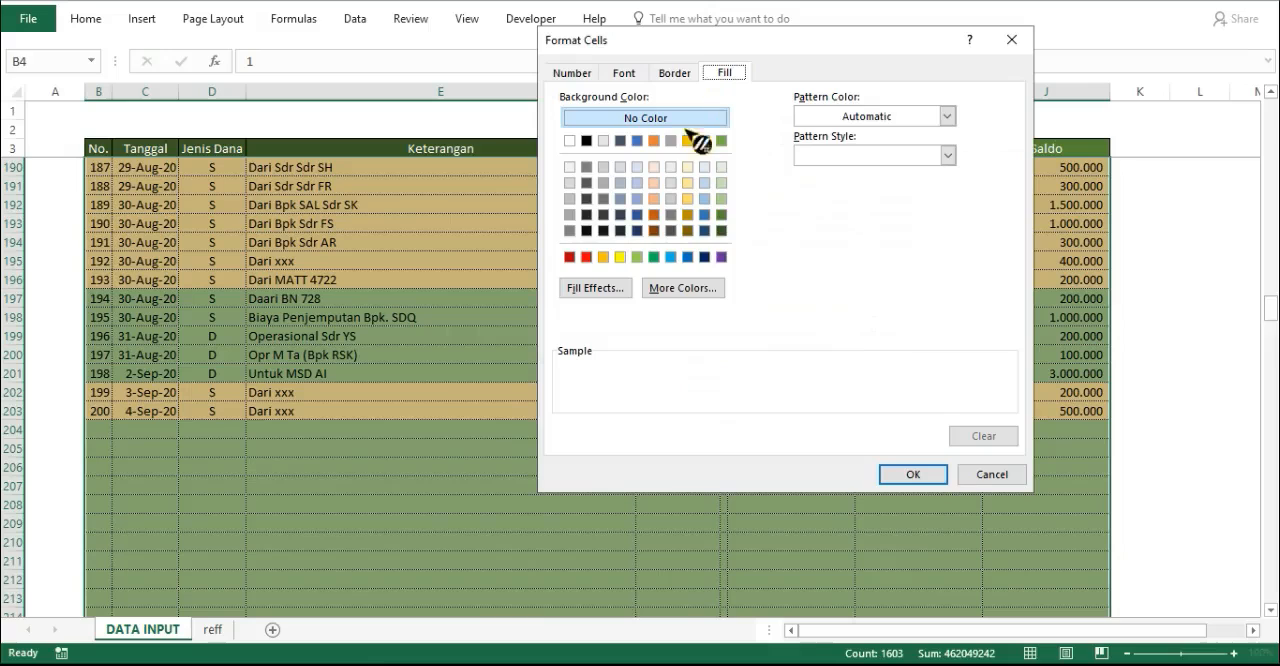
pyautogui.click(913, 474)
pyautogui.click(770, 425)
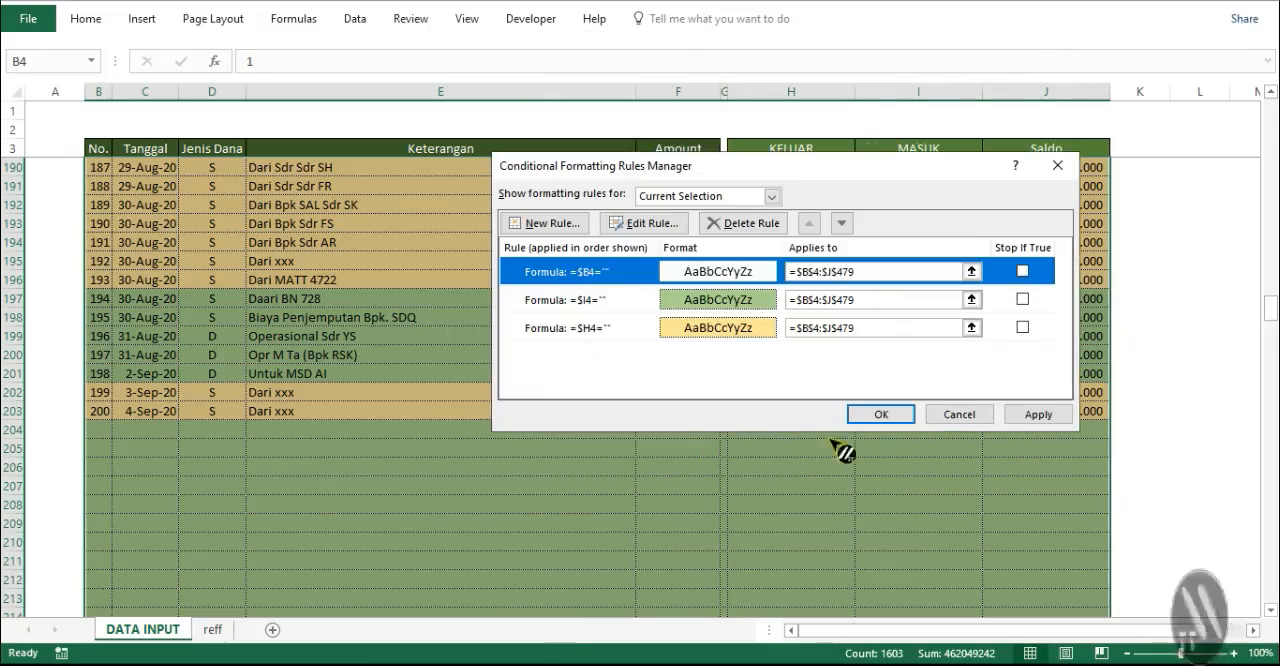
pyautogui.click(1040, 416)
pyautogui.click(880, 414)
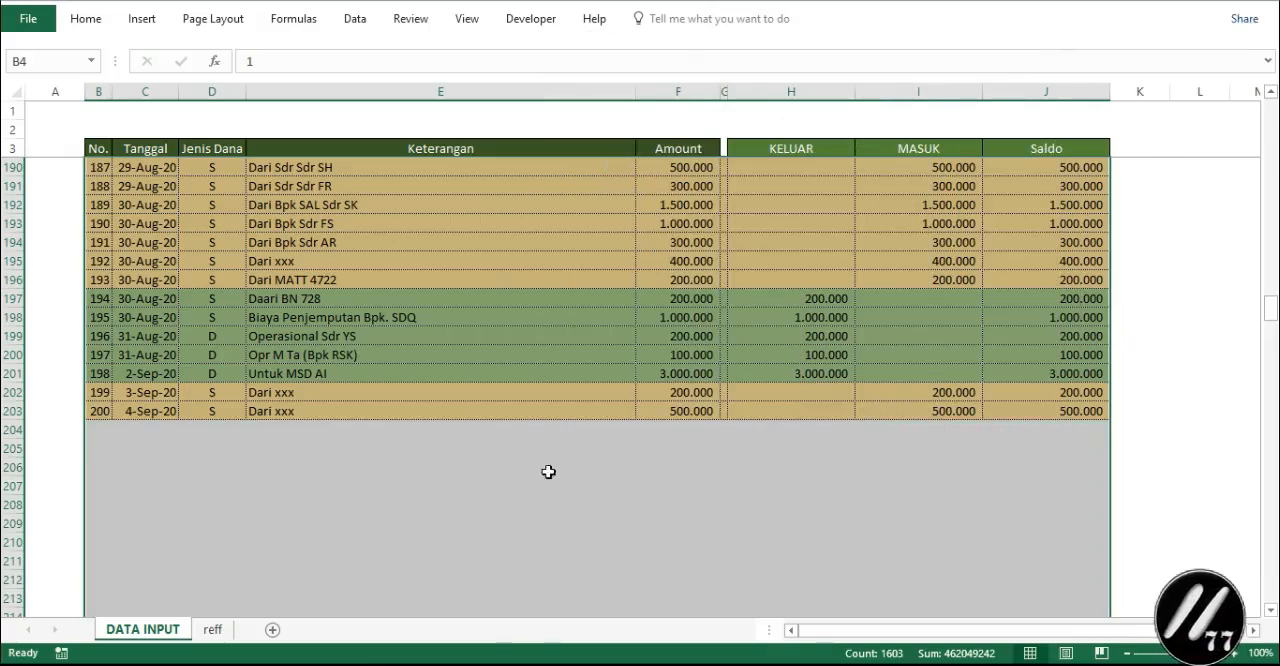
# - Enter 201 as the record number in cell B204, directly below the last record
pyautogui.click(436, 472)
pyautogui.click(99, 430)
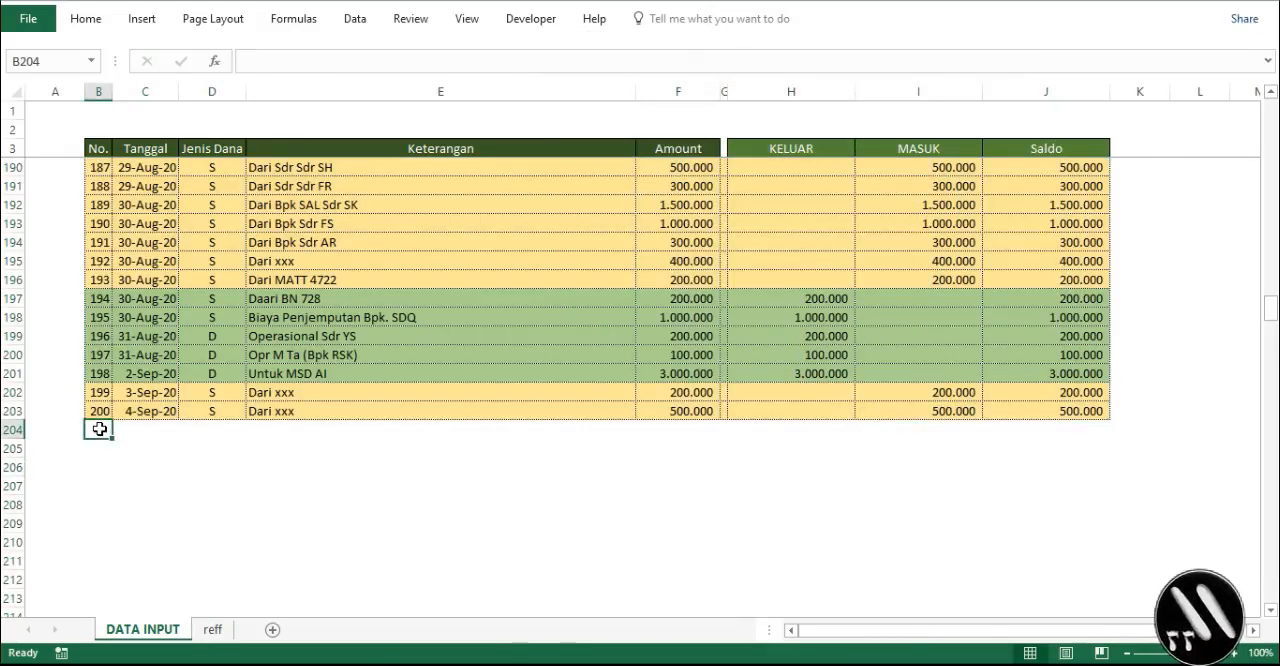
pyautogui.write('2')
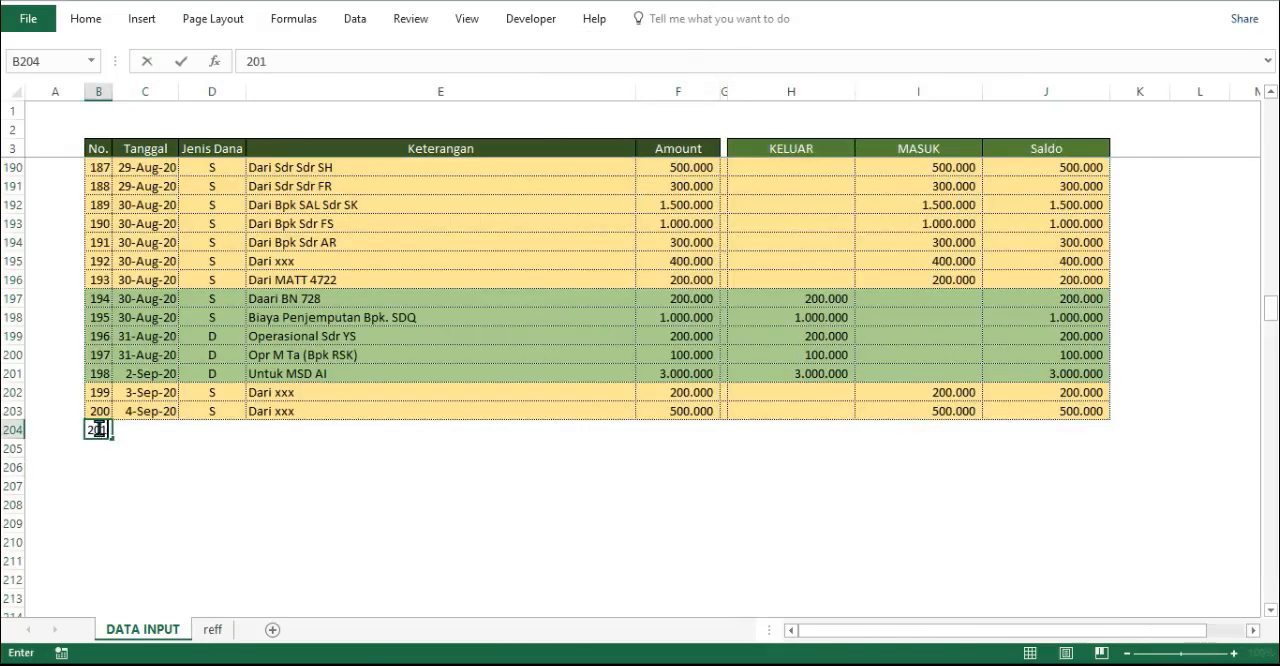
pyautogui.write('01')
pyautogui.press('Return')
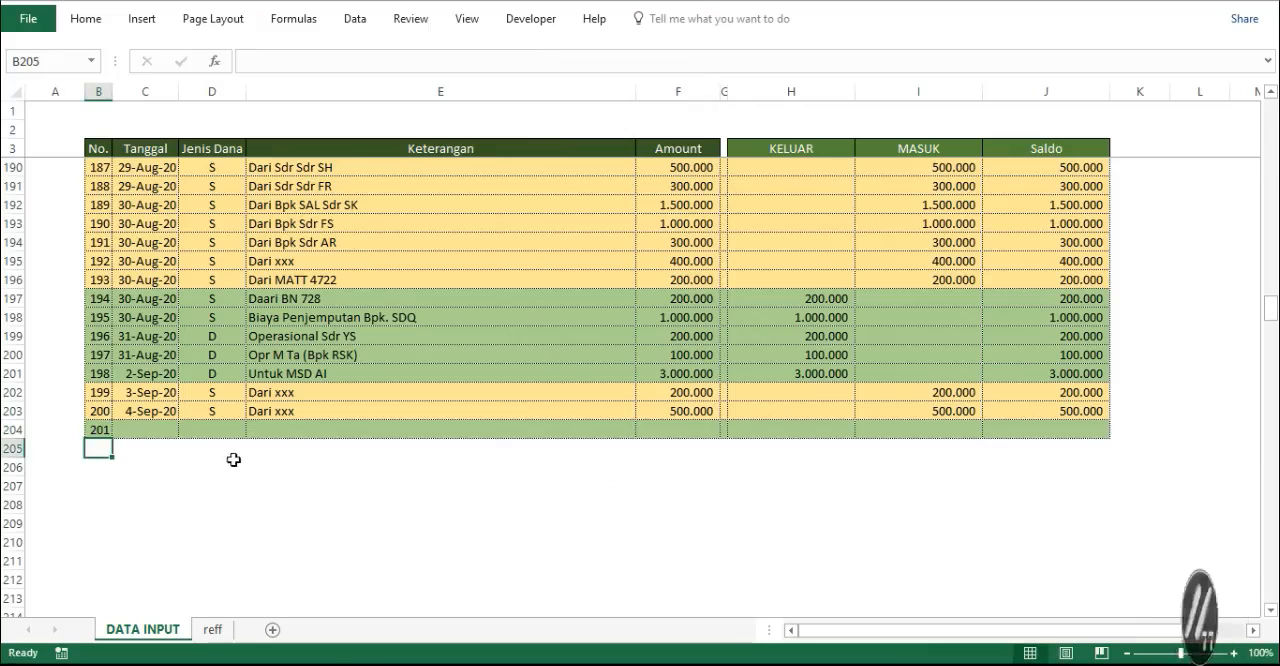
# - Enter DARI as the Keterangan of record 201 in cell E204 and reselect that cell
pyautogui.click(281, 430)
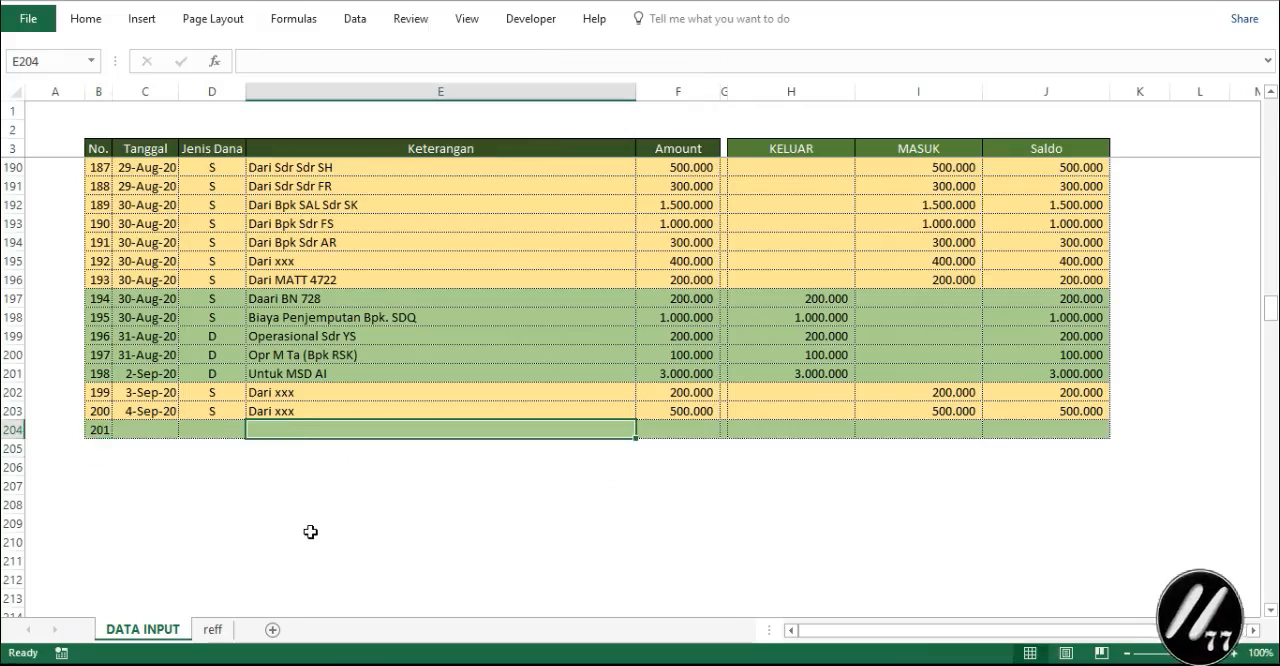
pyautogui.write('DARI')
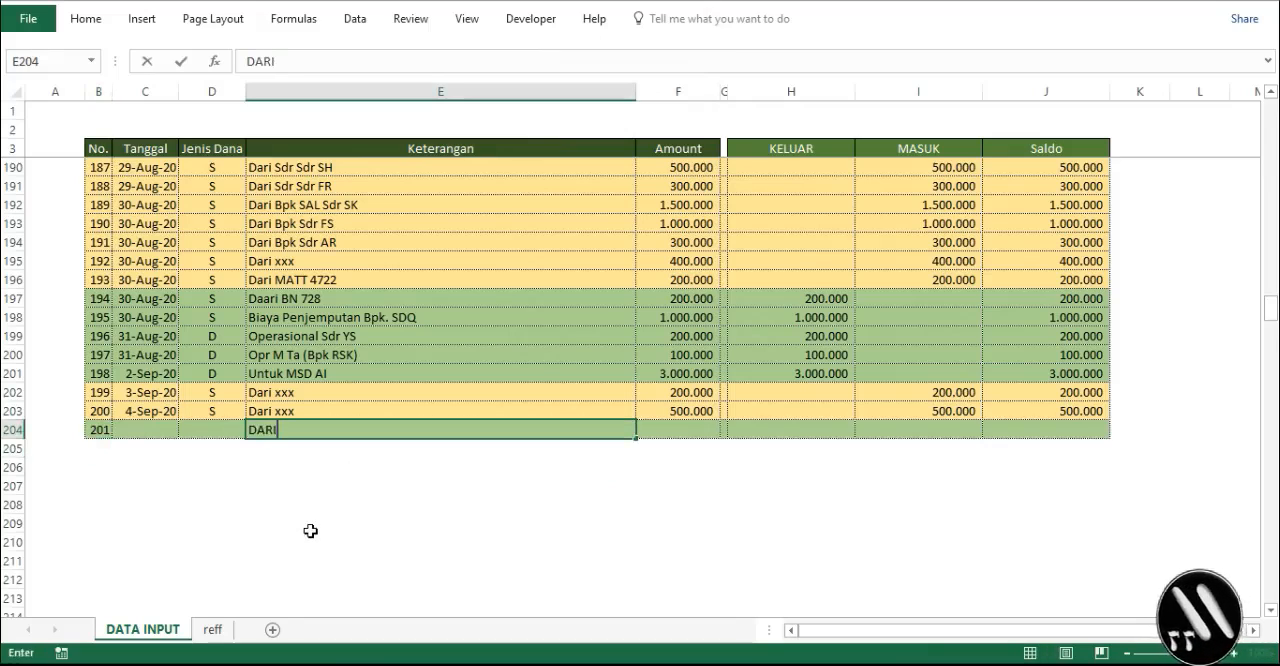
pyautogui.press('Return')
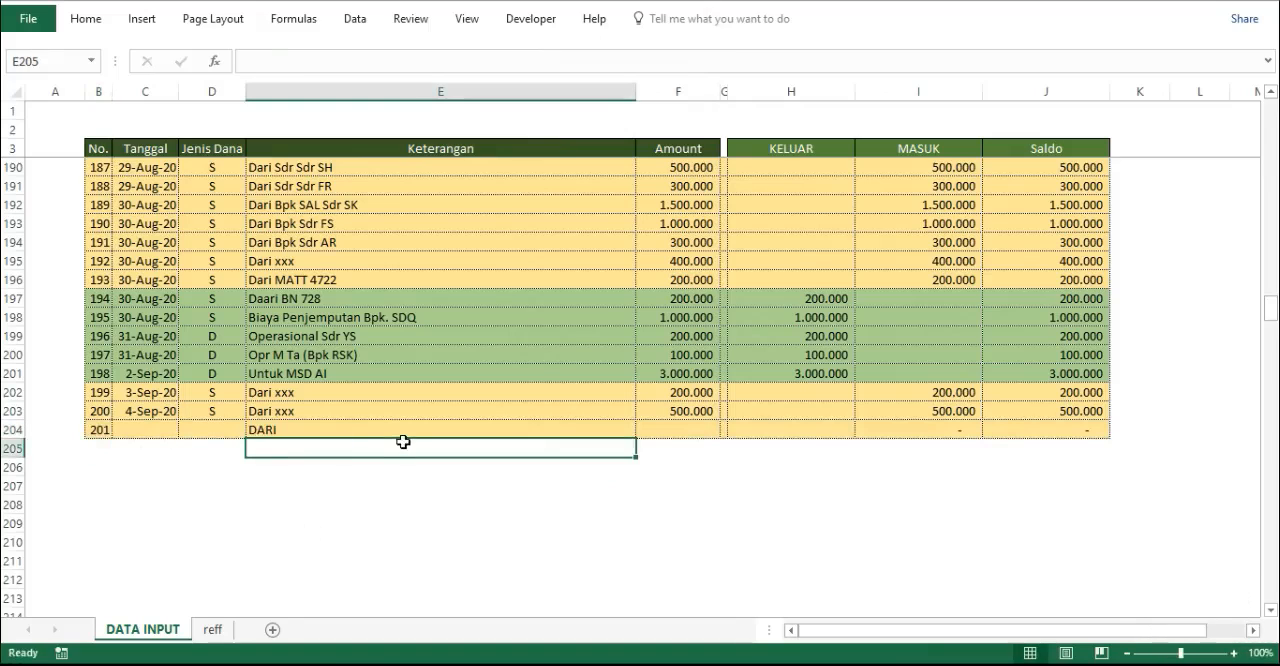
pyautogui.click(268, 433)
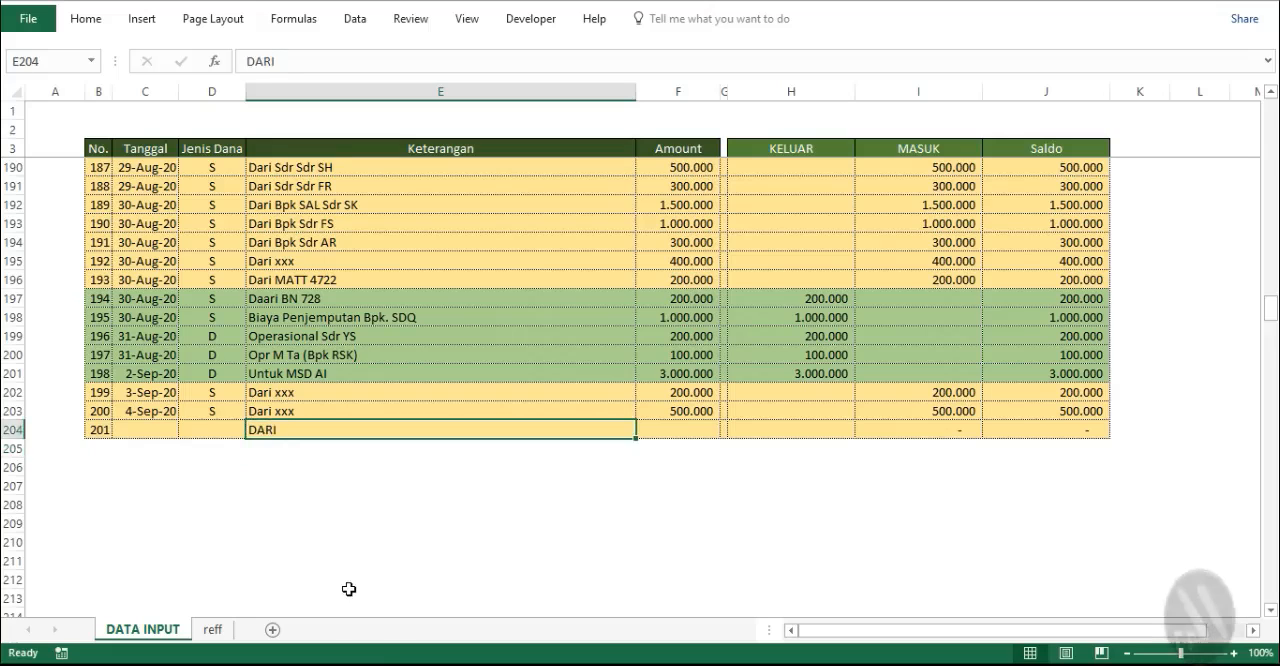
# - Clear the test record in row 204 by deleting its Keterangan text and its record number
pyautogui.press('Delete')
pyautogui.click(96, 431)
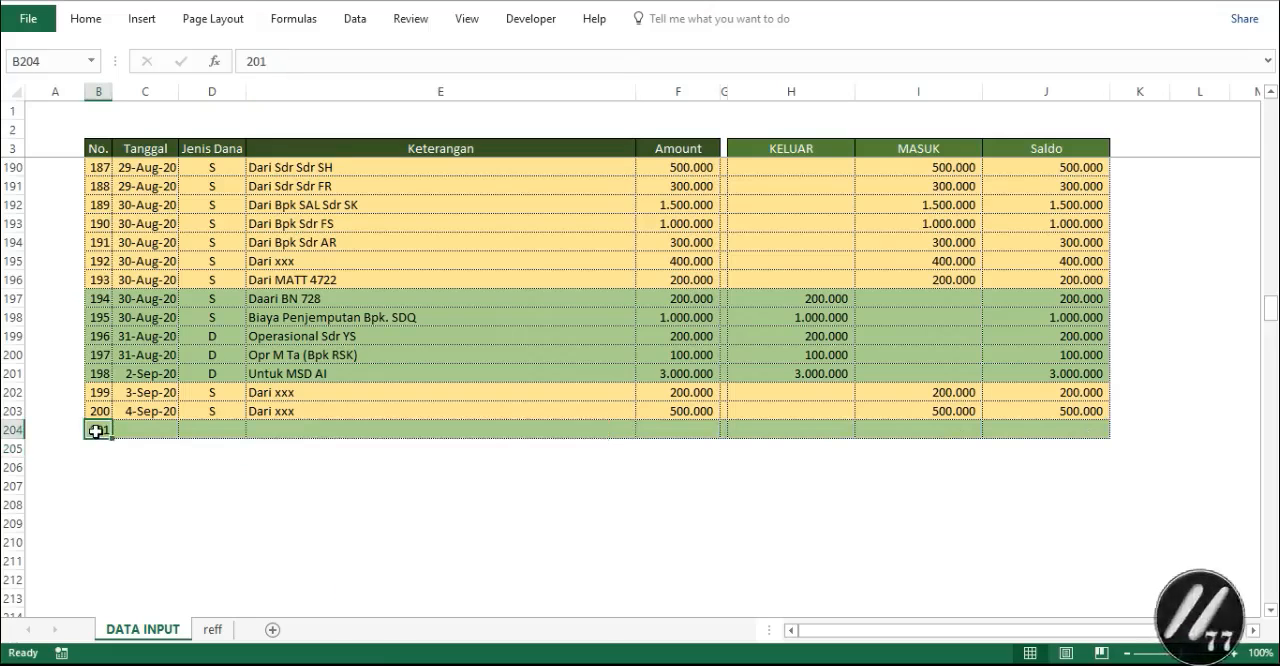
pyautogui.press('Delete')
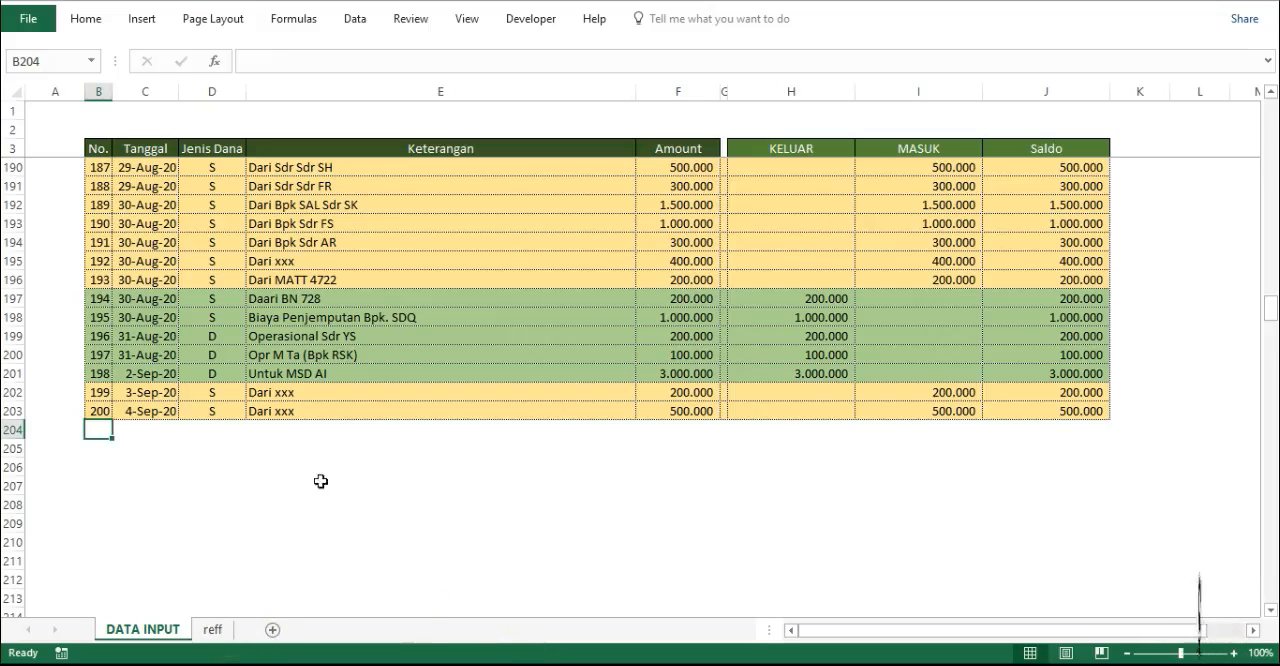
# - On the reff sheet, move the JENIS DANA slicer away from the pivot table and enter =B11 in cell C11
pyautogui.click(214, 630)
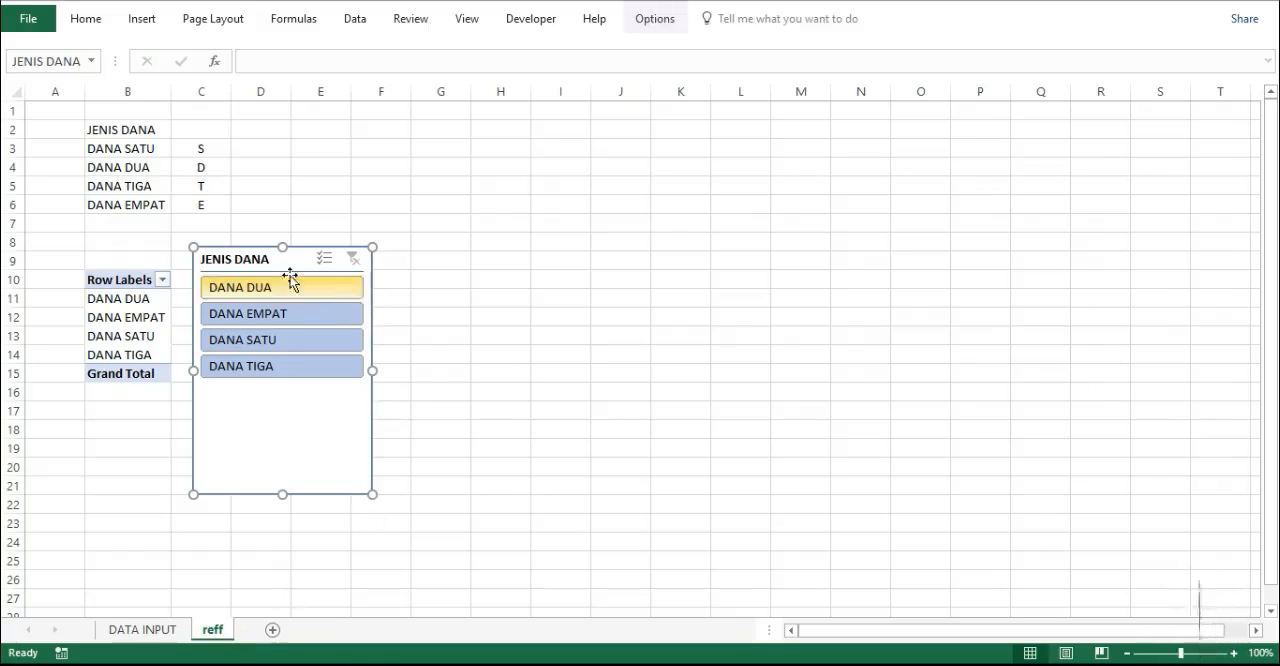
pyautogui.moveTo(286, 266); pyautogui.dragTo(553, 237)
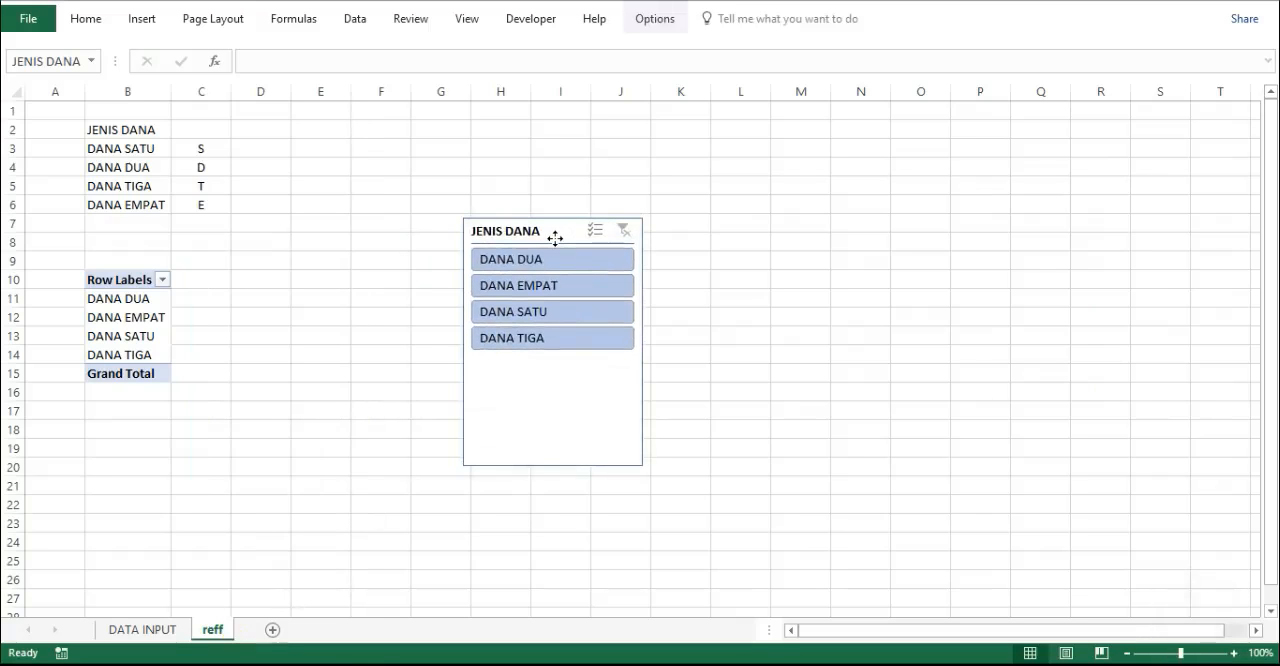
pyautogui.click(200, 305)
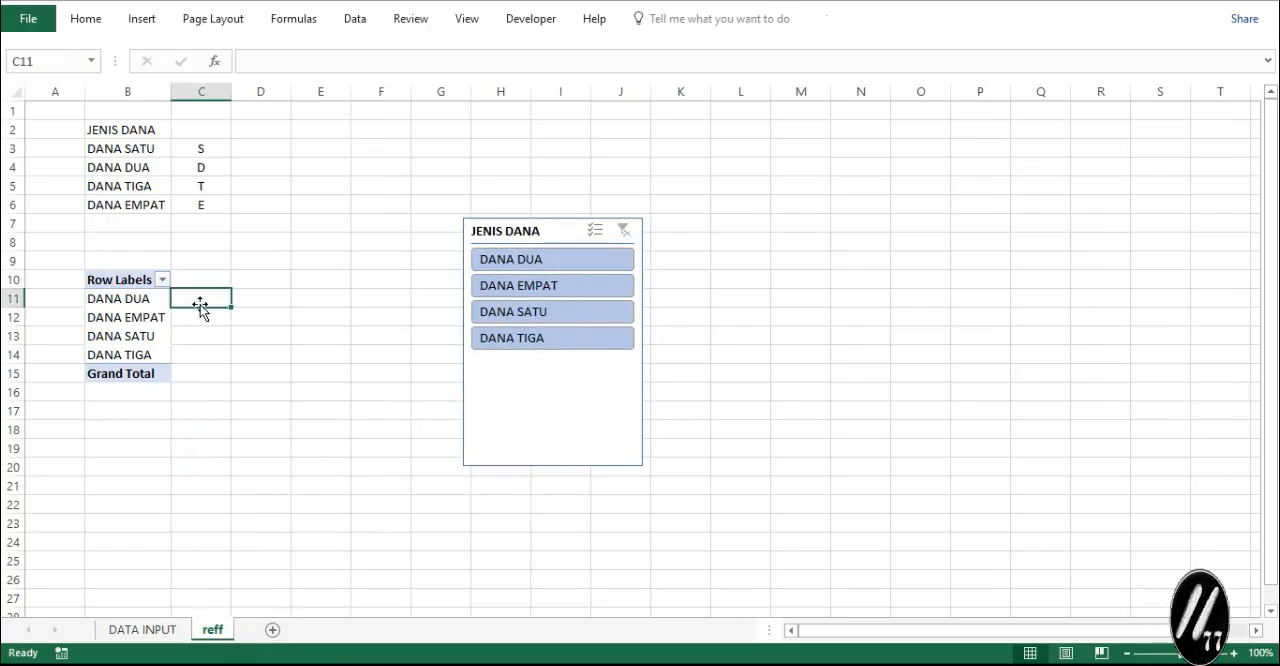
pyautogui.write('=')
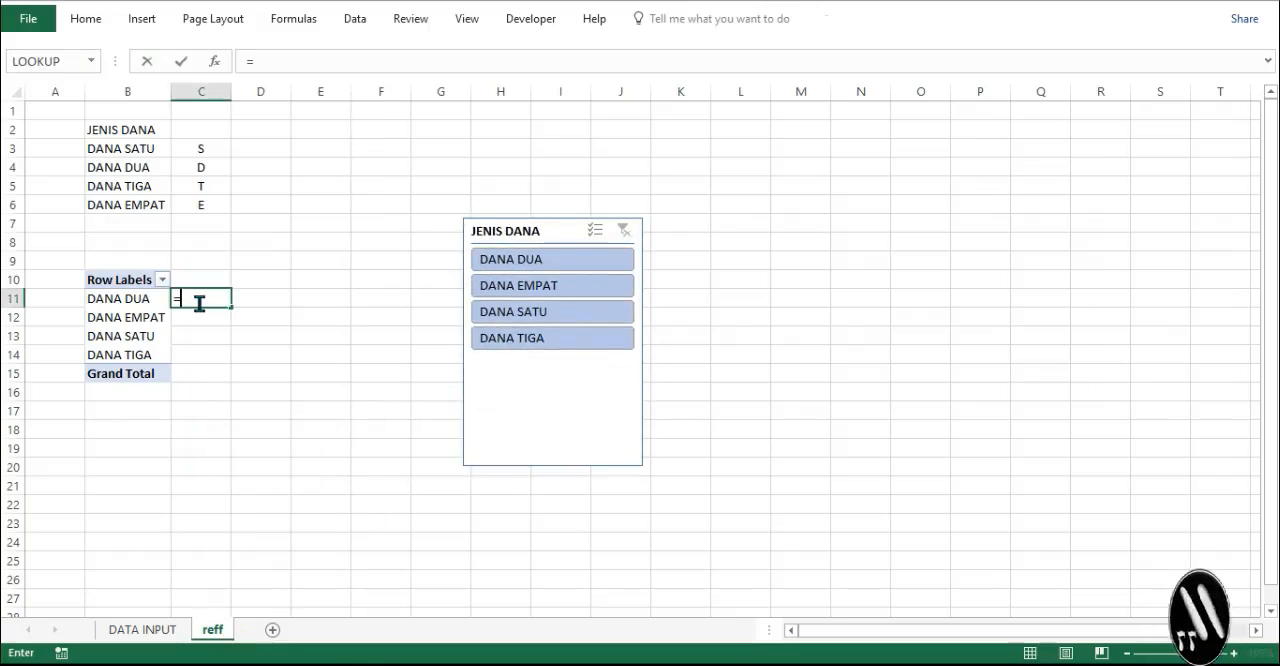
pyautogui.click(130, 301)
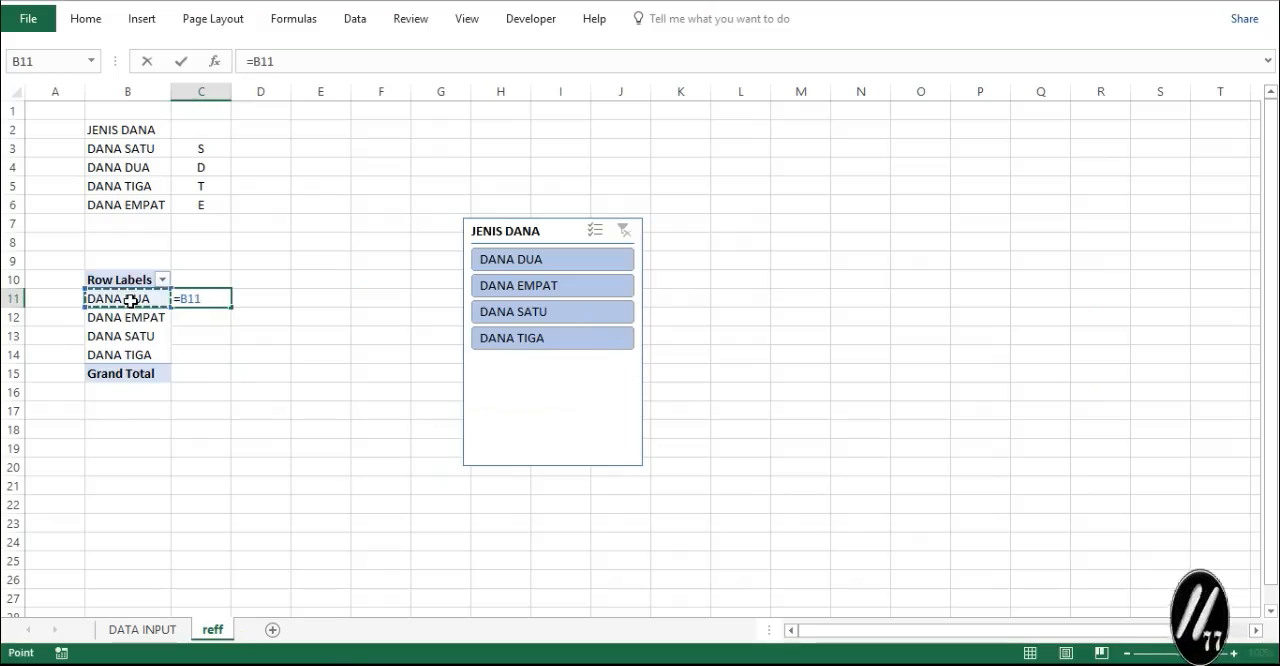
pyautogui.press('Return')
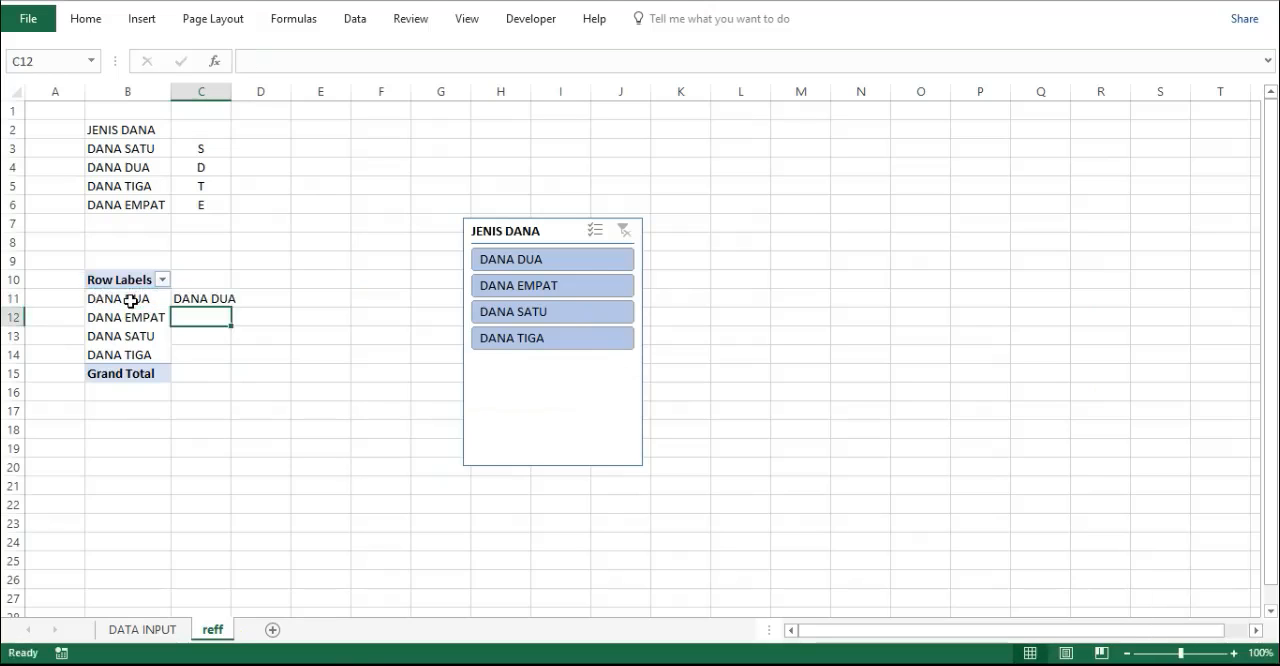
# - Widen columns B and C on the reff sheet so that their contents fit
pyautogui.moveTo(139, 88); pyautogui.dragTo(200, 90)
pyautogui.moveTo(171, 91); pyautogui.dragTo(187, 91)
pyautogui.click(206, 93)
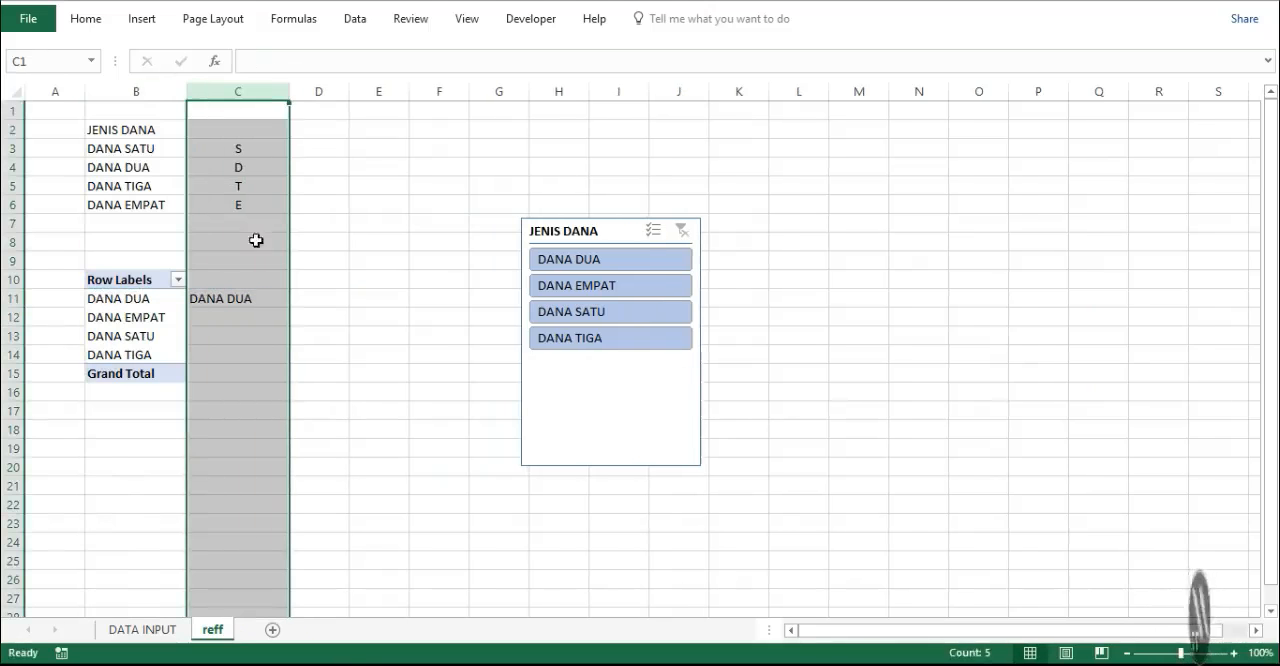
# - Enter =VLOOKUP(C11;B3:C6;2;0) in cell D11 to look up the code of the fund in C11
pyautogui.click(301, 303)
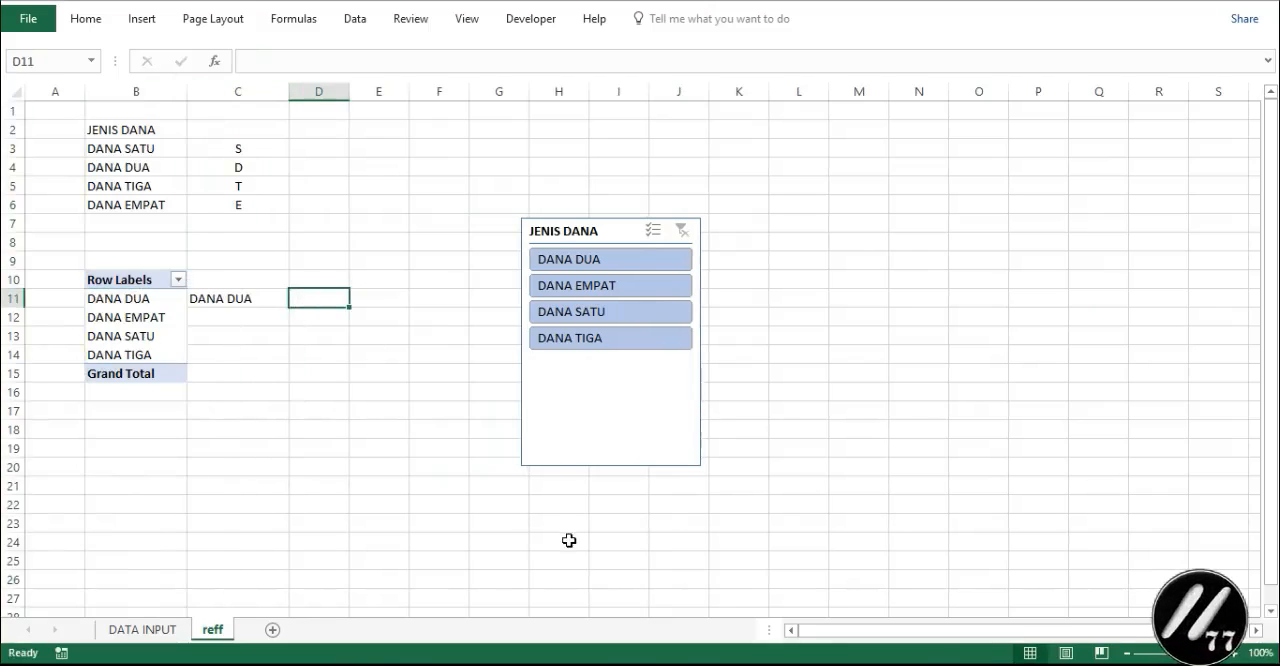
pyautogui.write('=VLO')
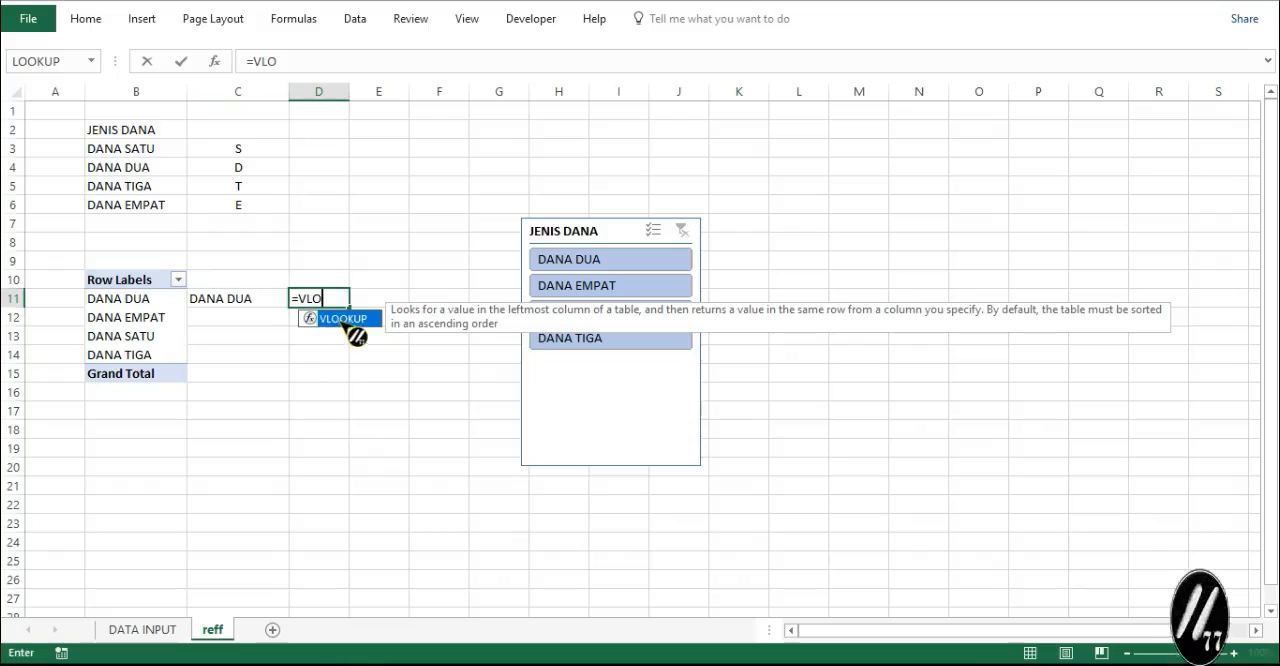
pyautogui.doubleClick(341, 320)
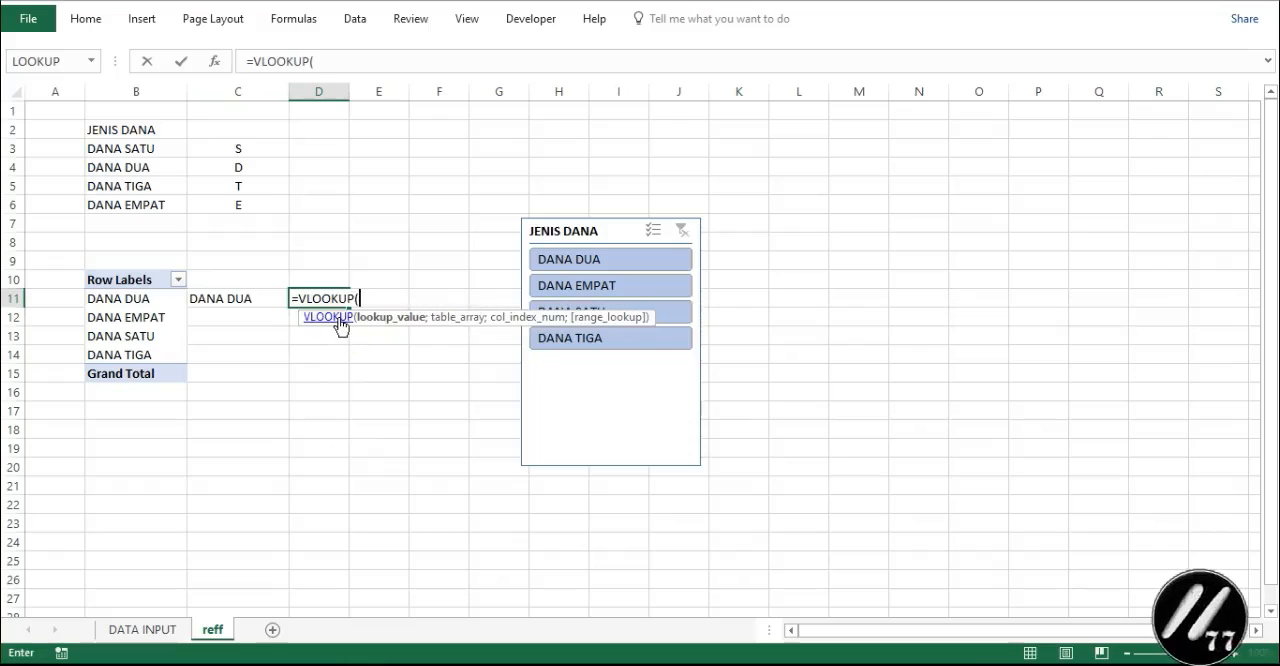
pyautogui.click(234, 302)
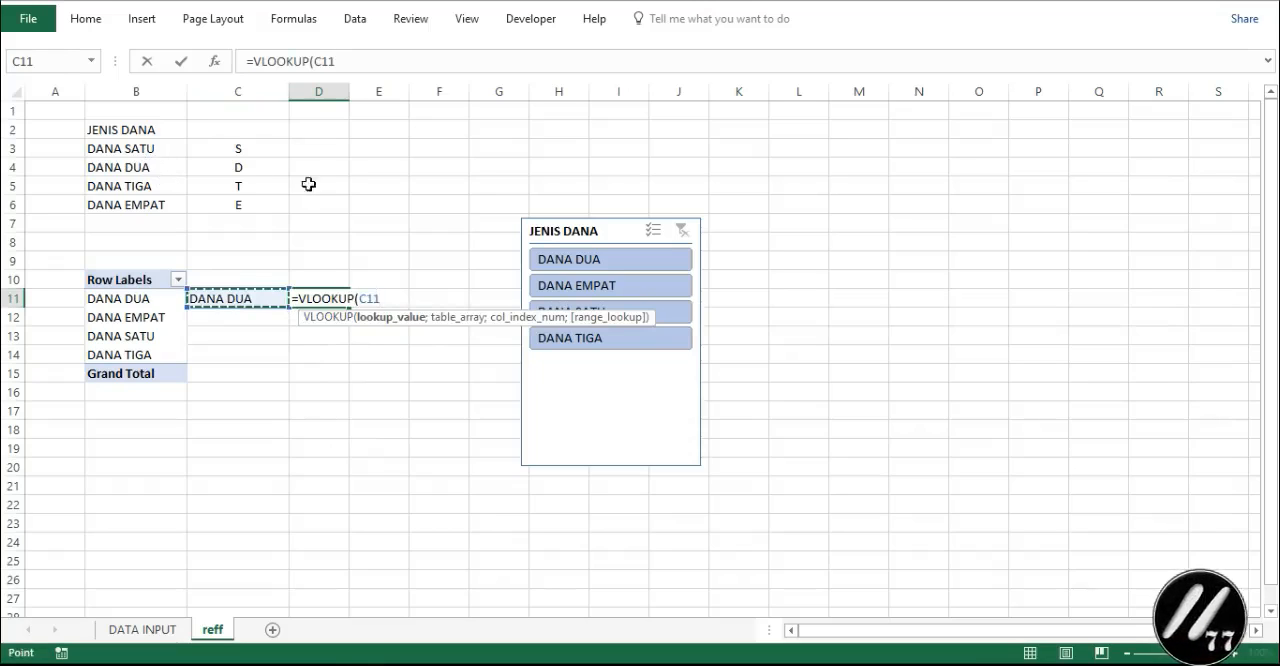
pyautogui.click(357, 60)
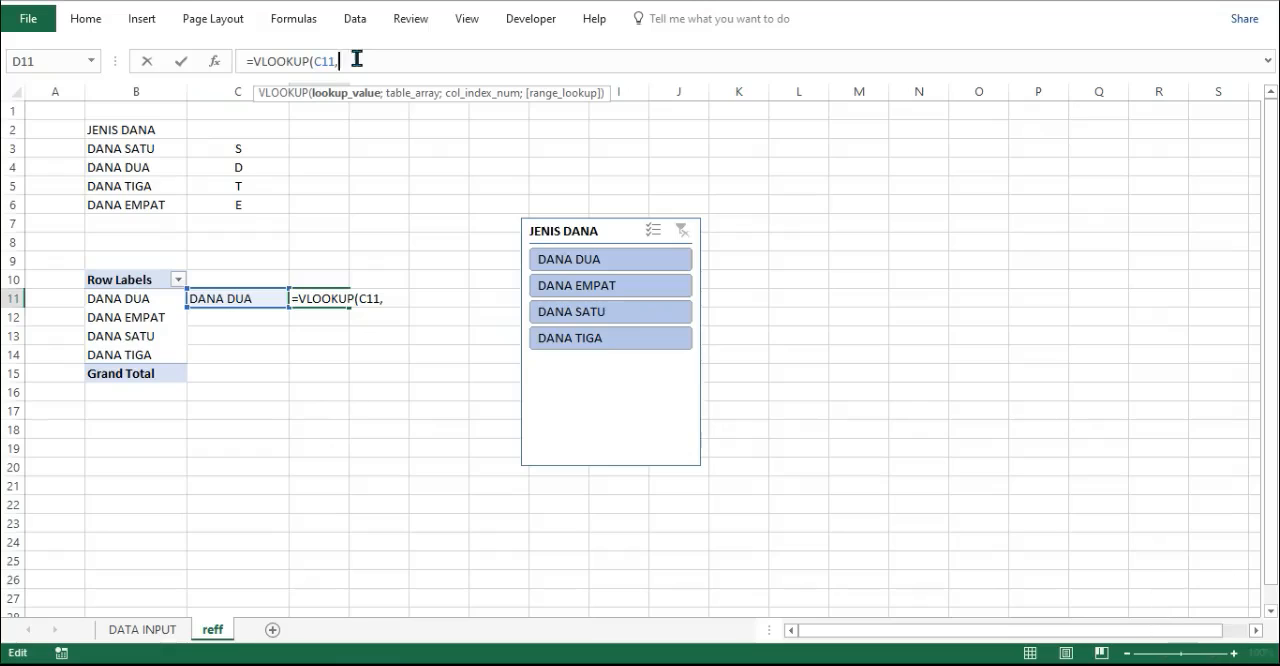
pyautogui.write(';')
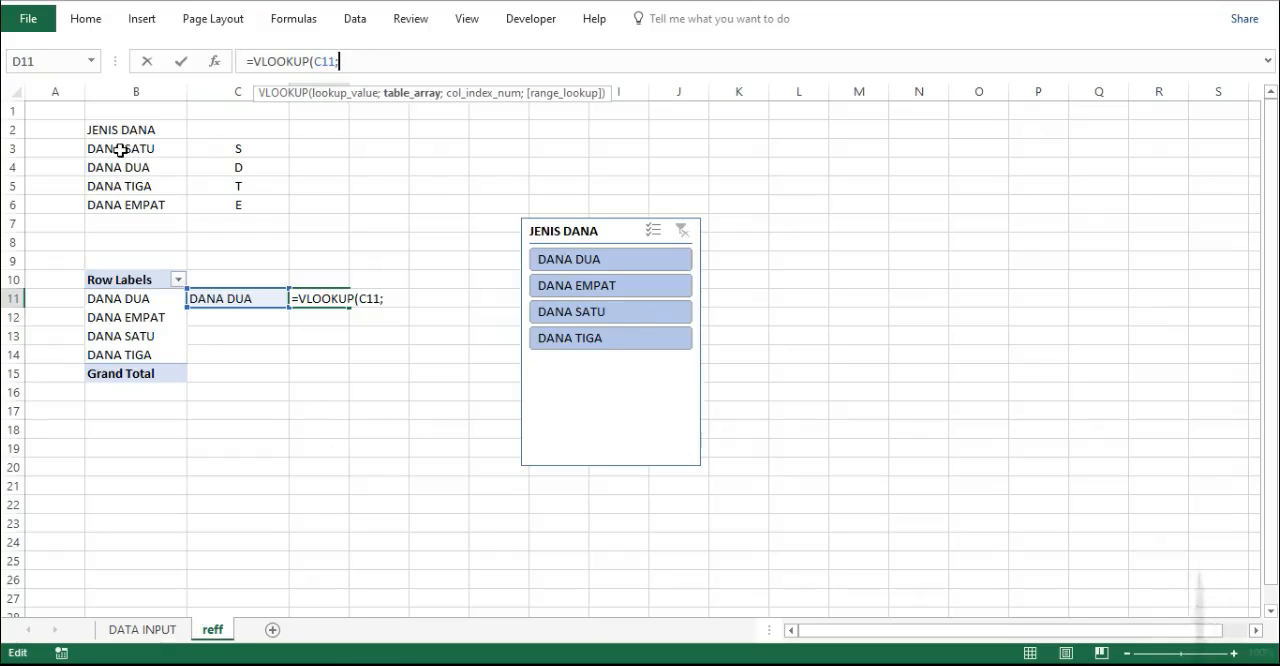
pyautogui.moveTo(120, 149); pyautogui.dragTo(216, 202)
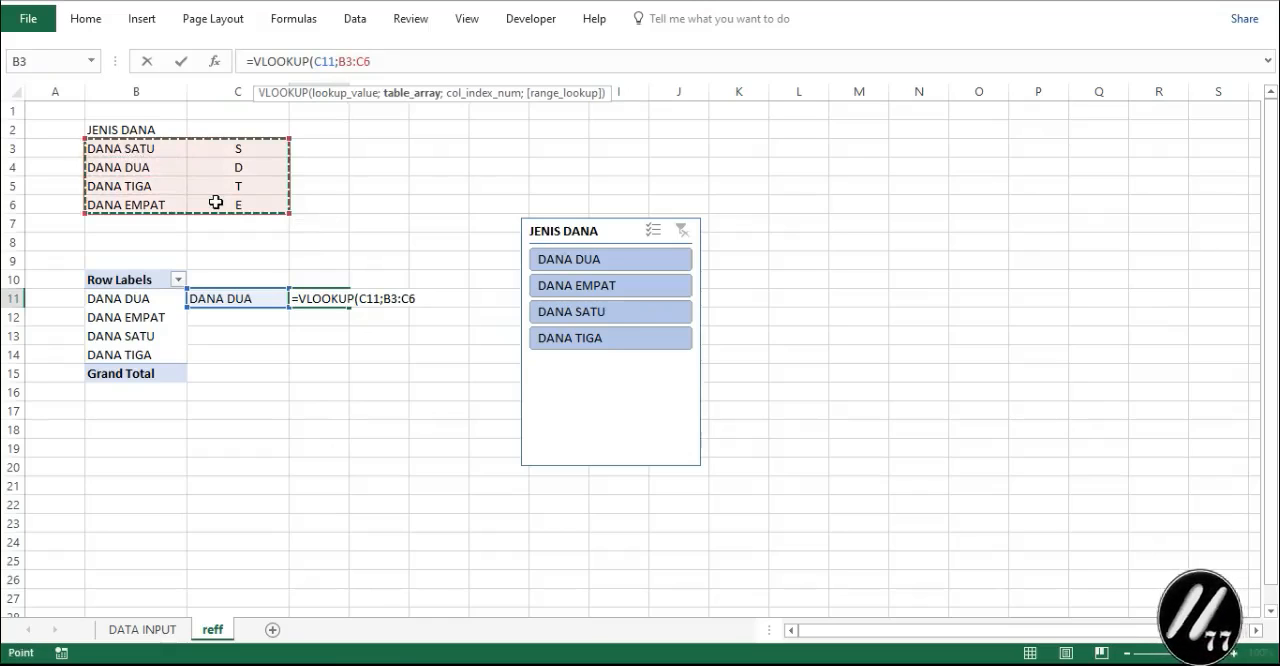
pyautogui.write(';2;')
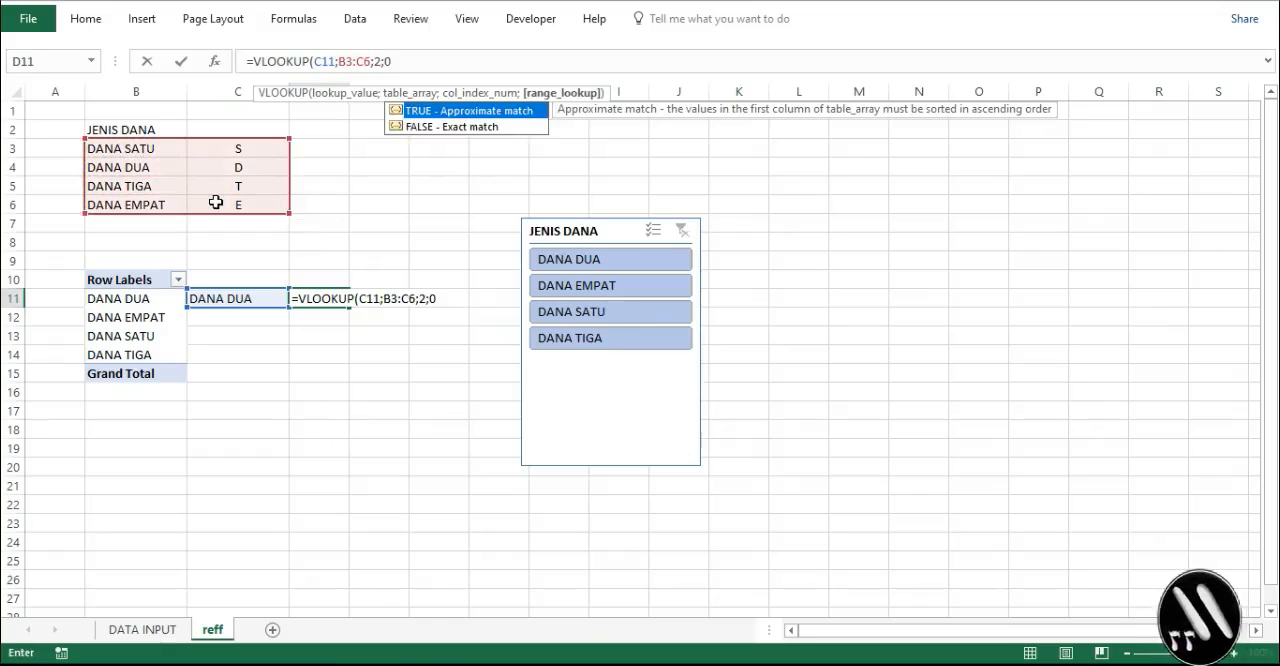
pyautogui.write('0')
pyautogui.press('Return')
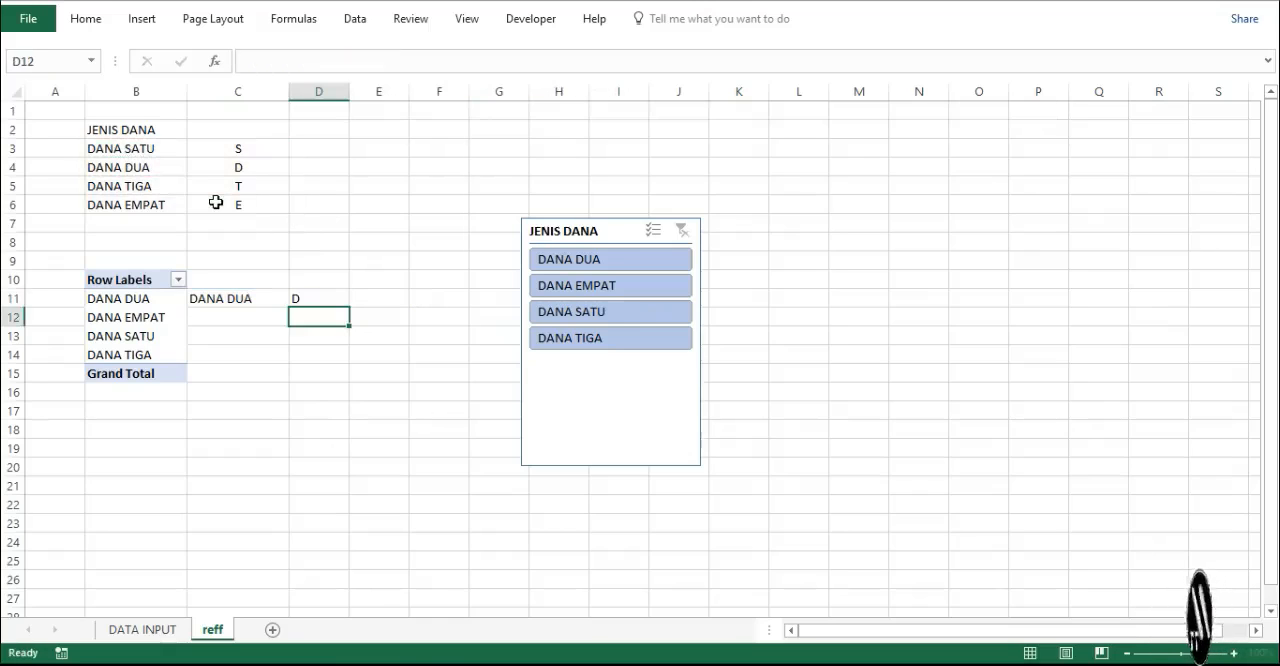
# - Define a workbook-scoped name KODE_DANA that refers to cell D11 of the reff sheet
pyautogui.click(338, 298)
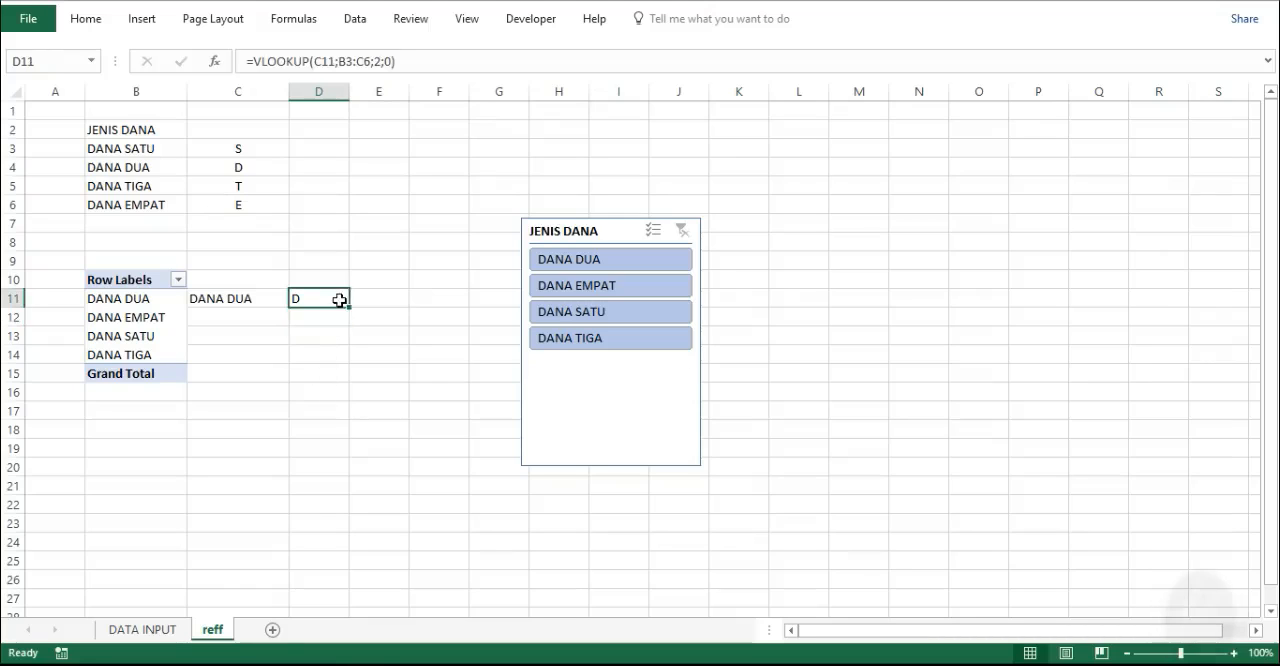
pyautogui.click(293, 18)
pyautogui.click(520, 78)
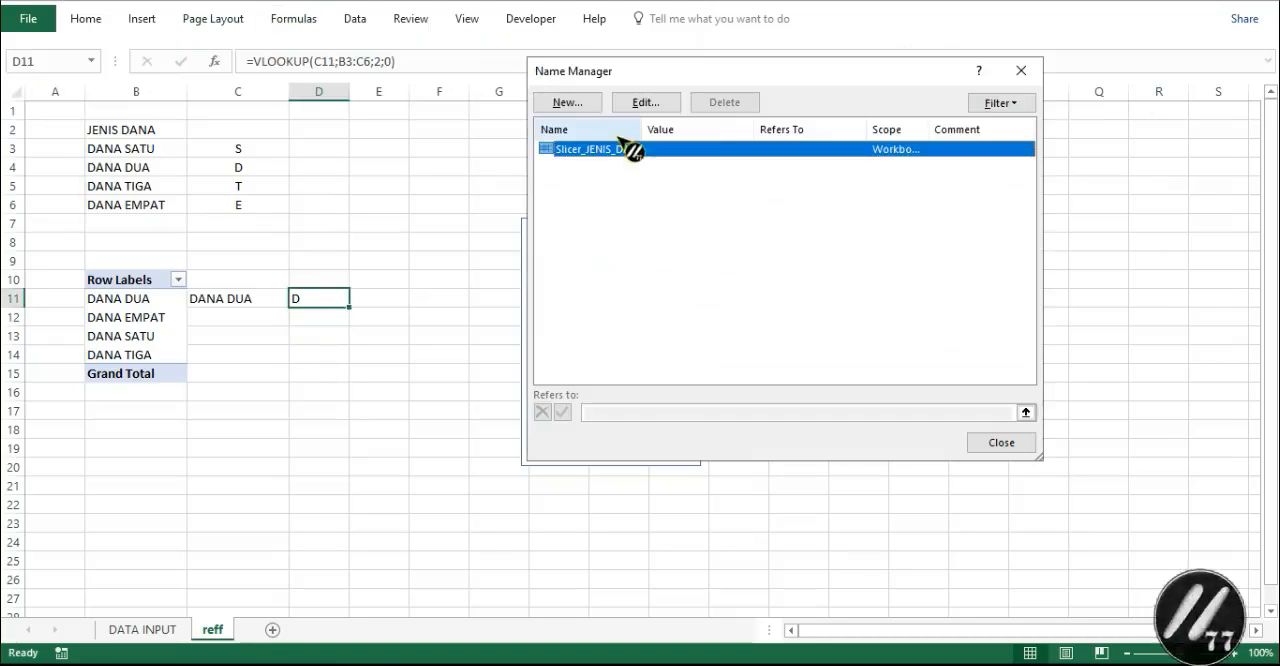
pyautogui.click(586, 104)
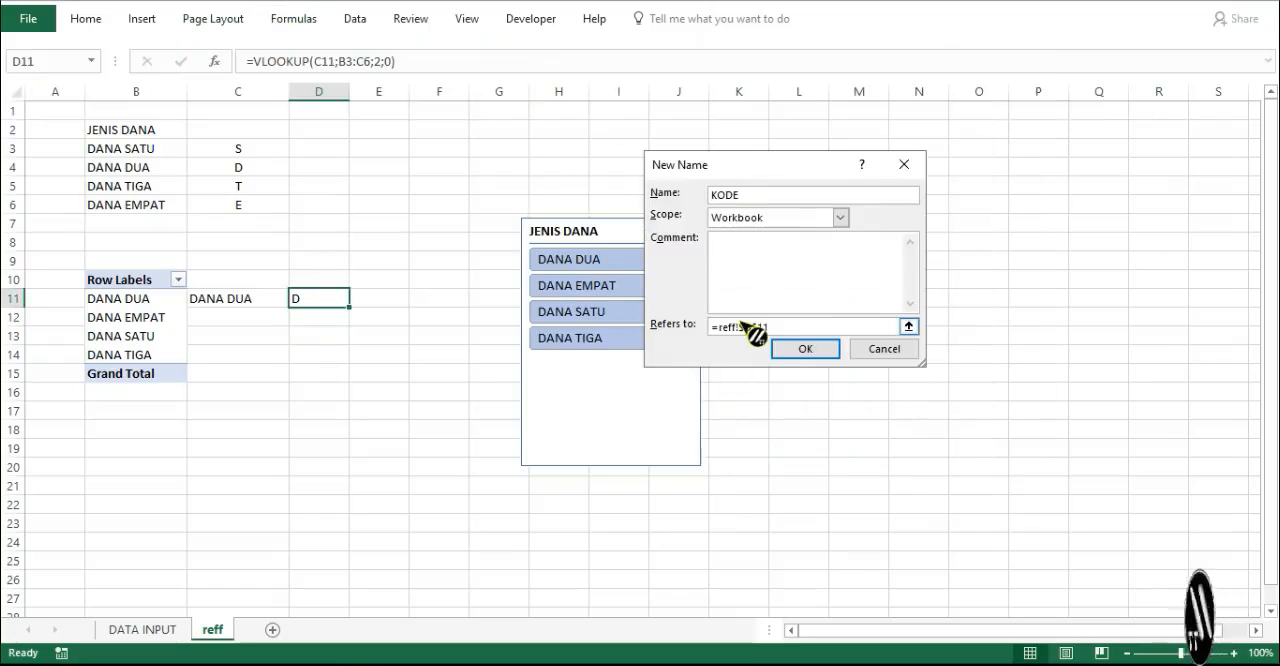
pyautogui.write('KODE_')
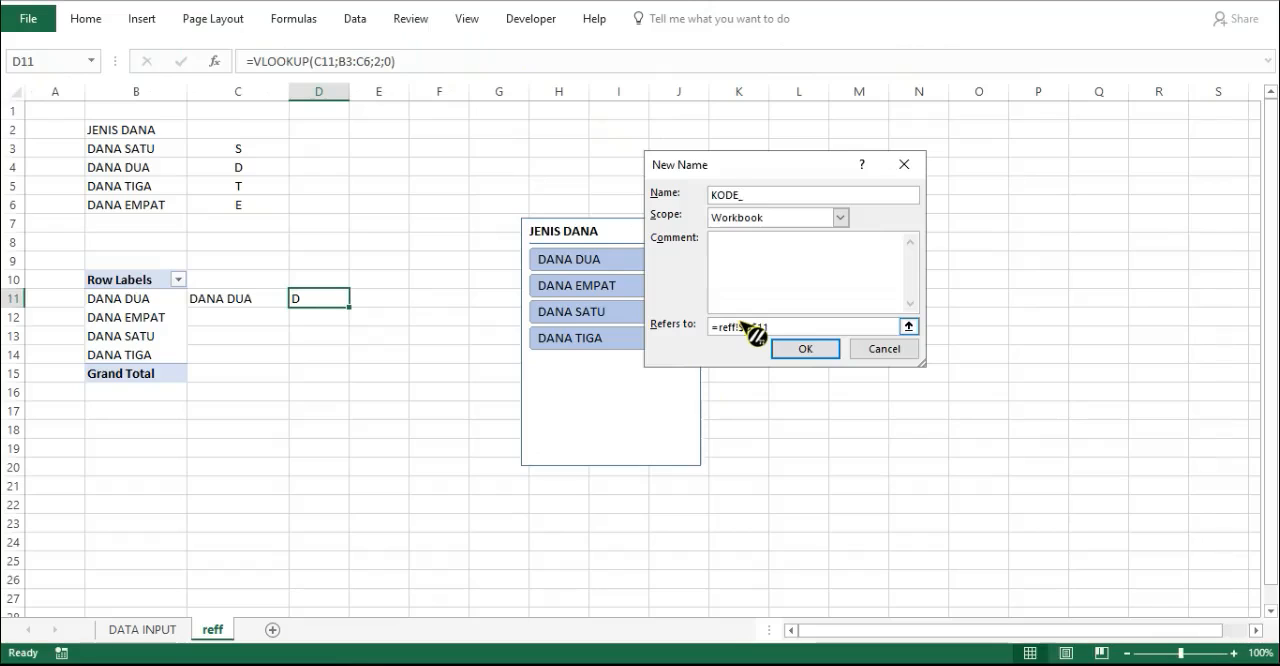
pyautogui.write('DANA')
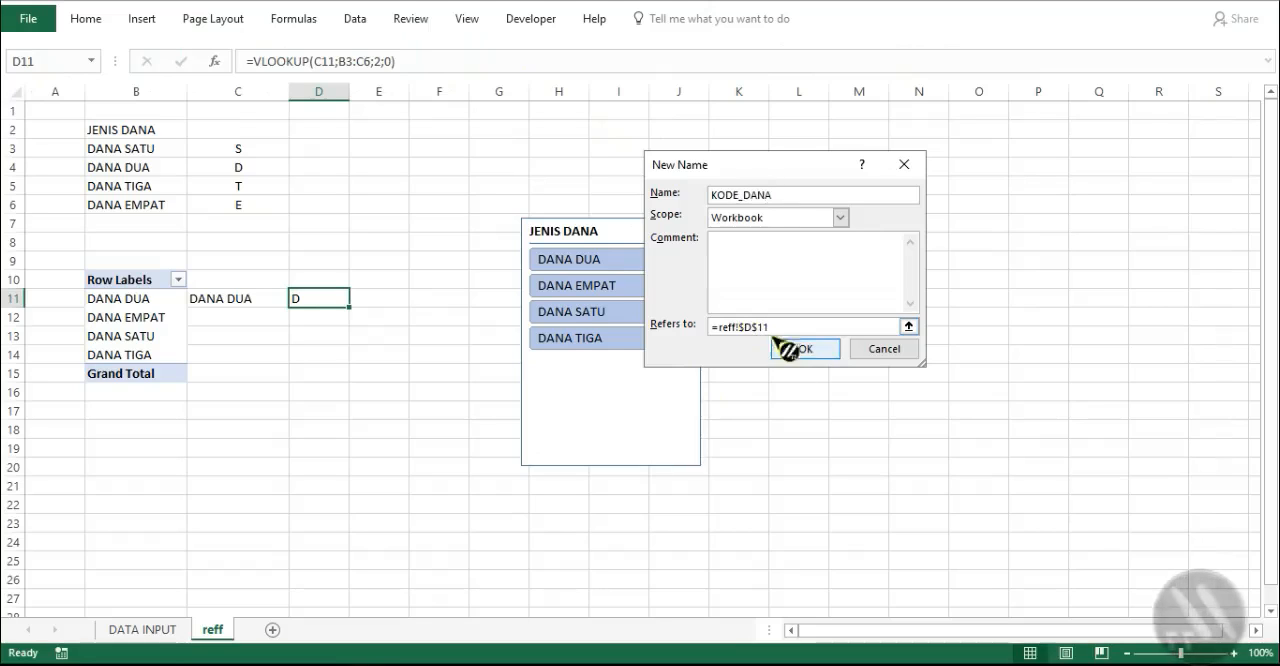
pyautogui.click(805, 349)
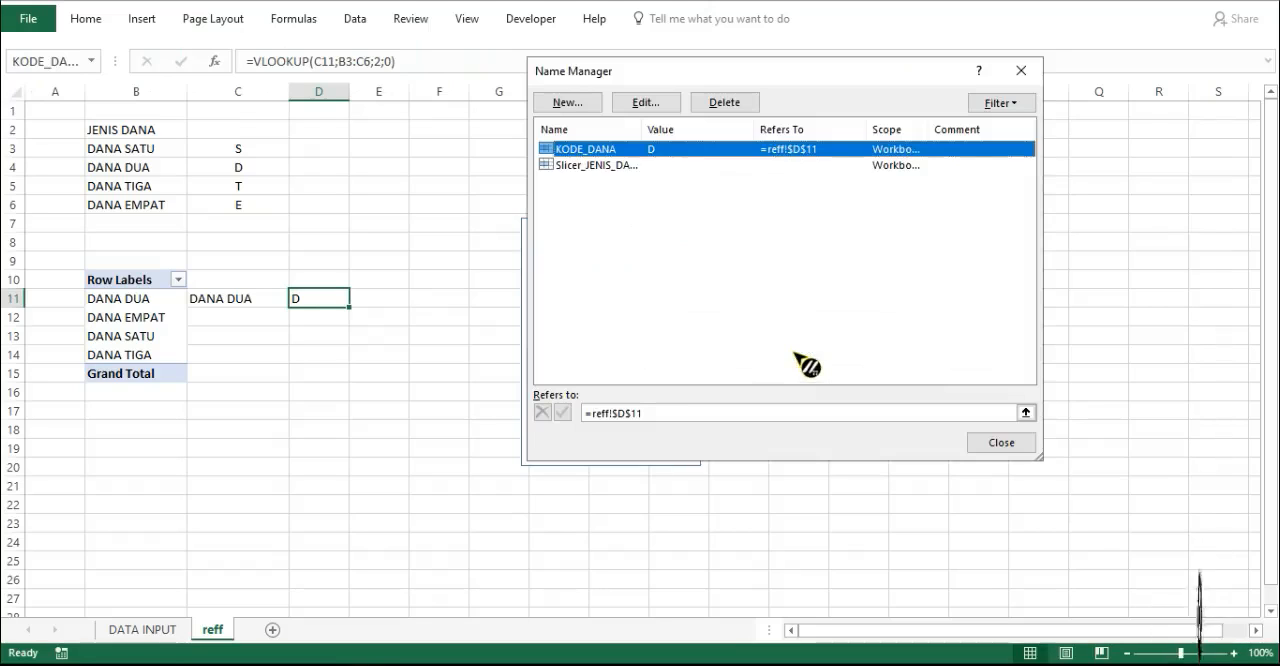
pyautogui.click(1001, 442)
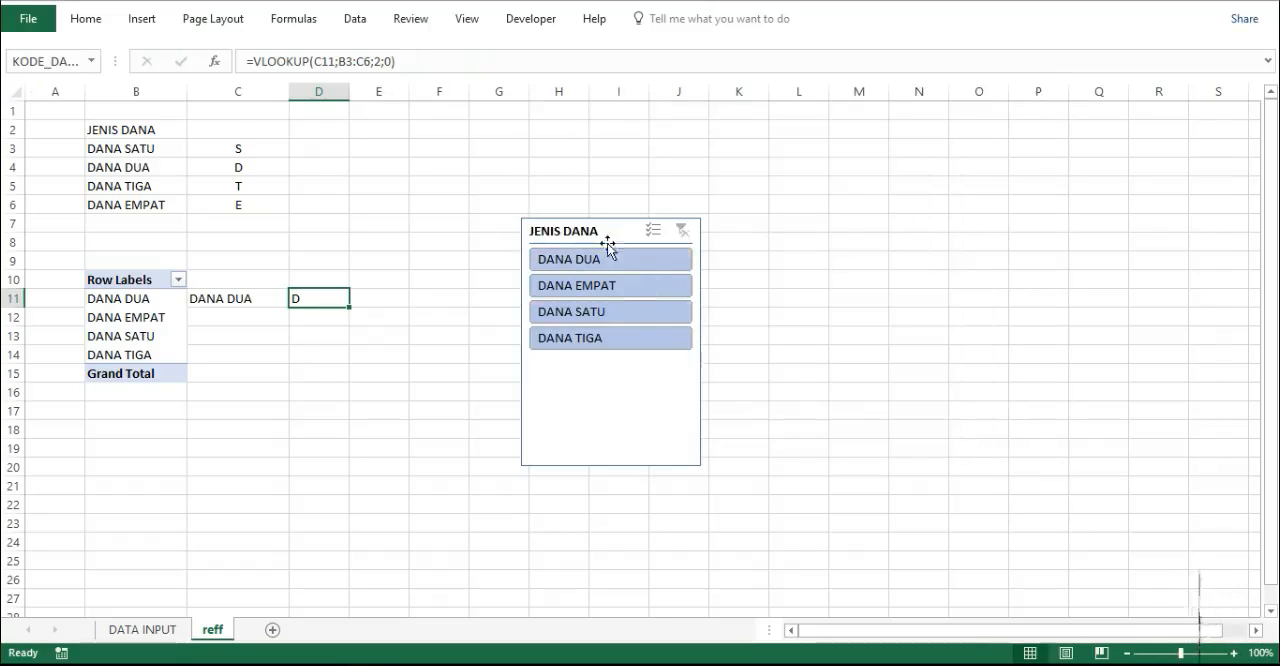
# - Move the JENIS DANA slicer beside the lookup cells and test it with each of the four funds, clearing the filter at the end
pyautogui.moveTo(608, 242); pyautogui.dragTo(457, 287)
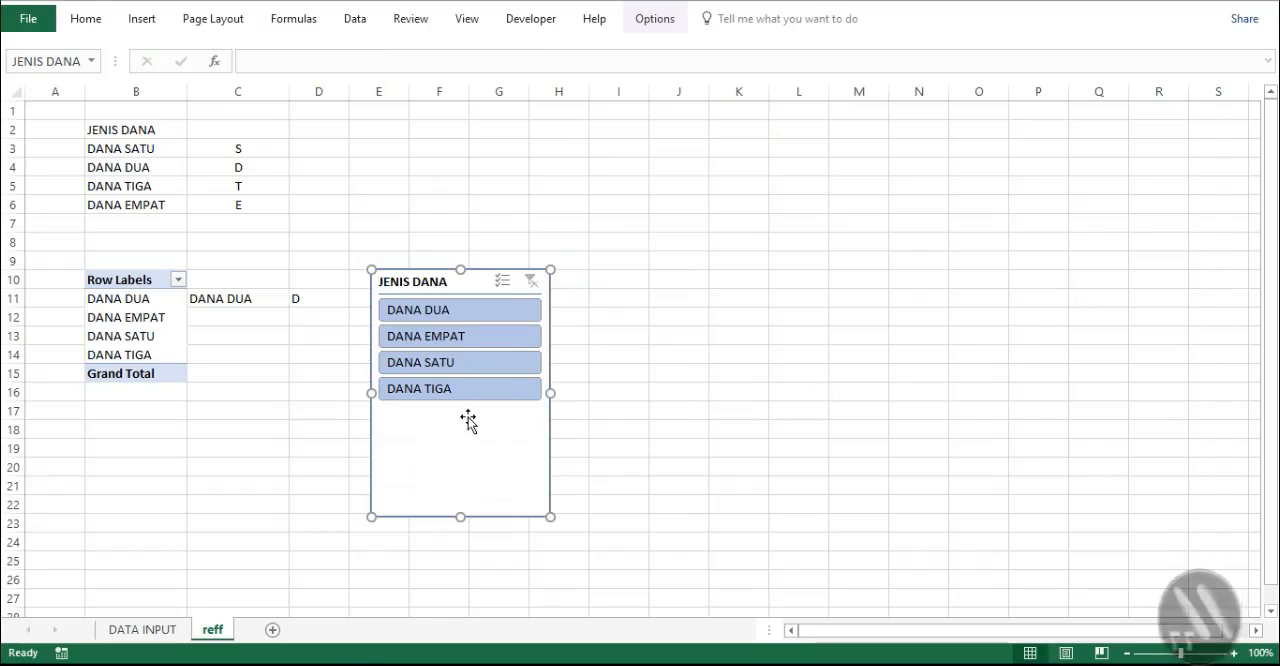
pyautogui.click(654, 431)
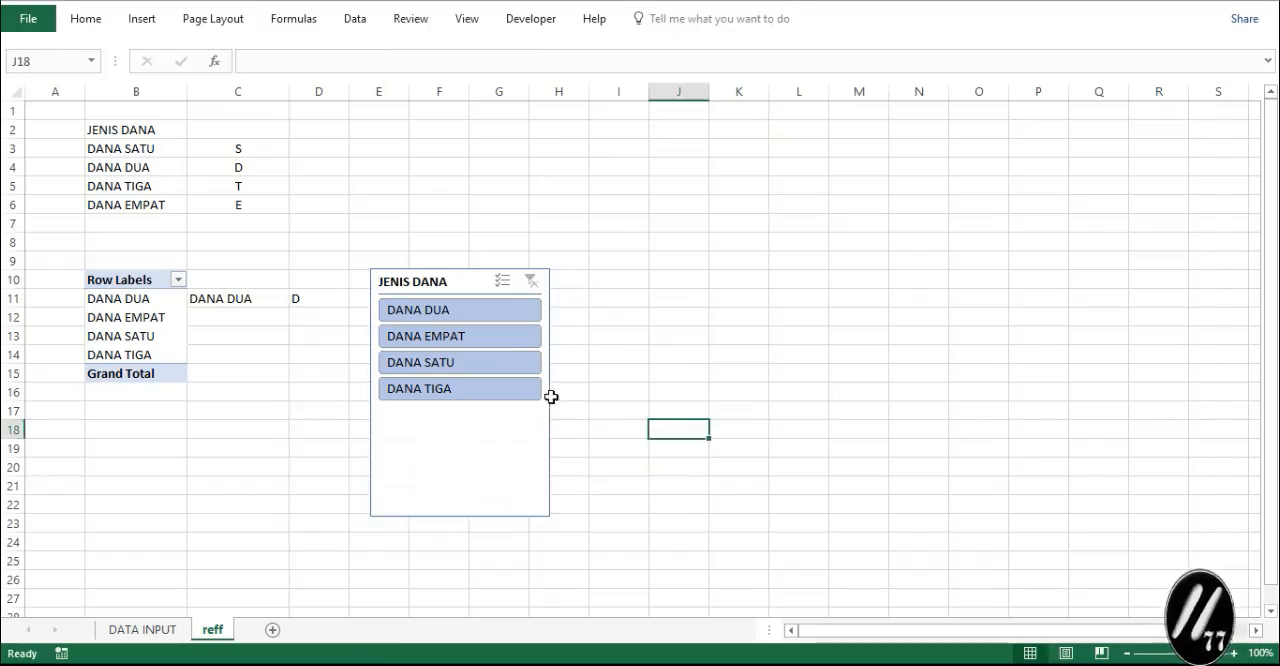
pyautogui.click(480, 314)
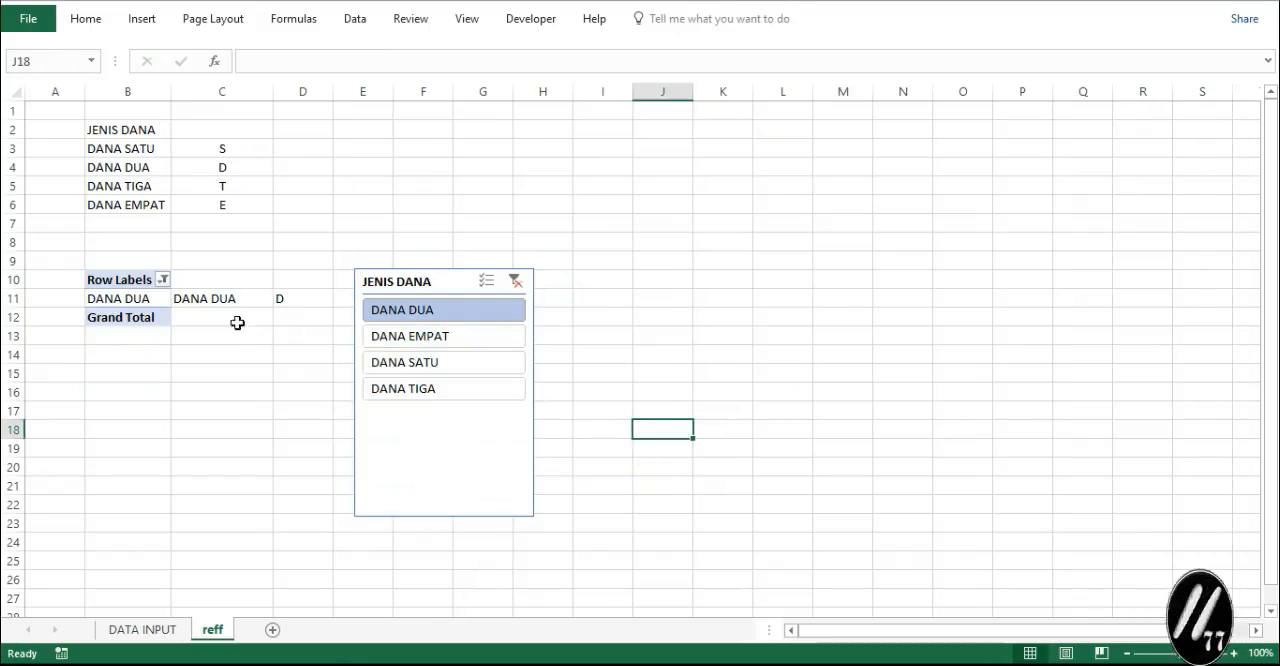
pyautogui.click(420, 340)
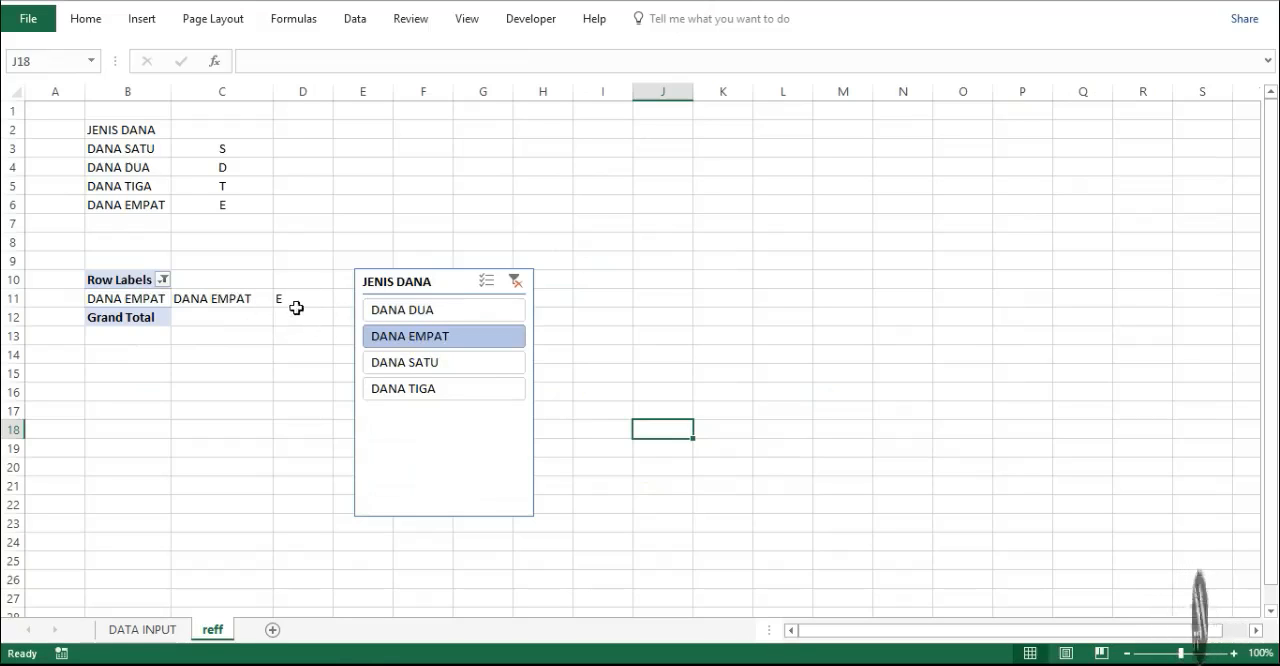
pyautogui.click(415, 365)
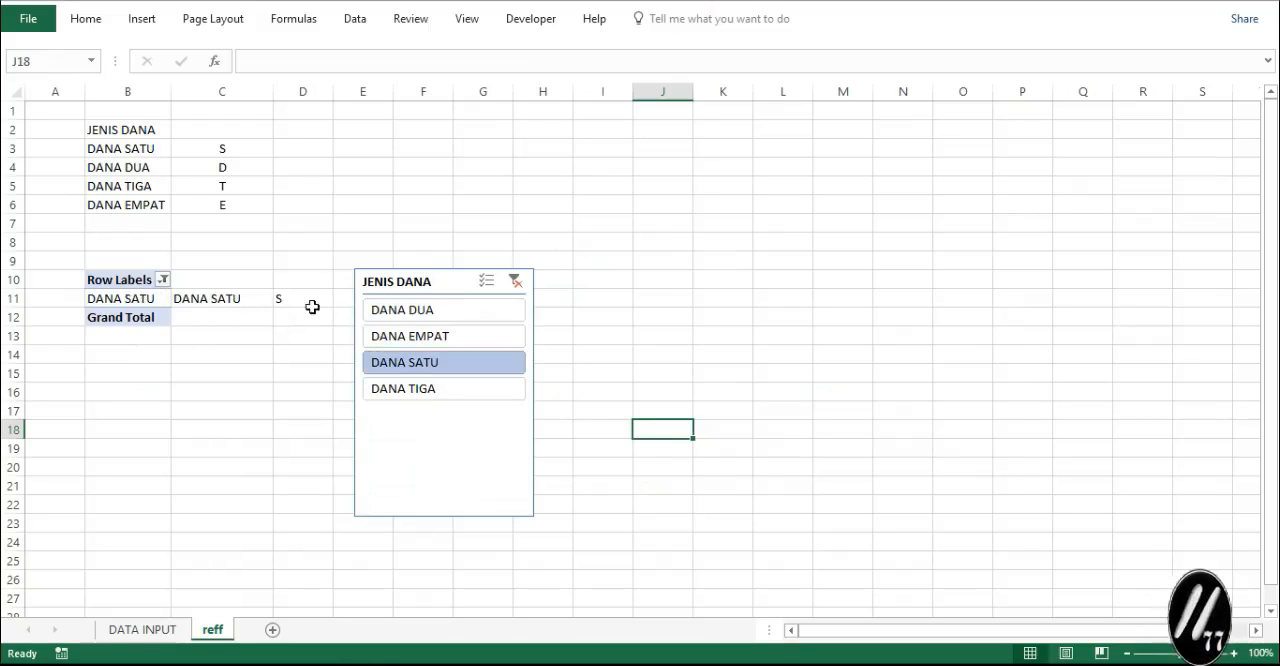
pyautogui.click(392, 392)
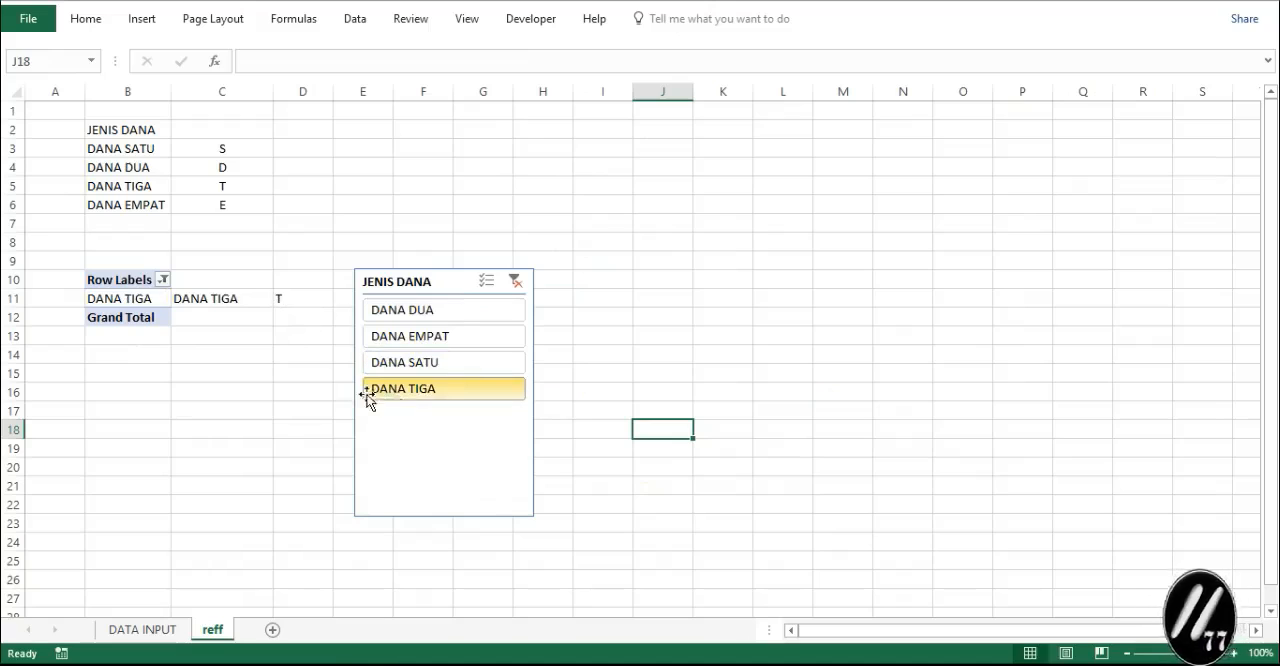
pyautogui.click(515, 282)
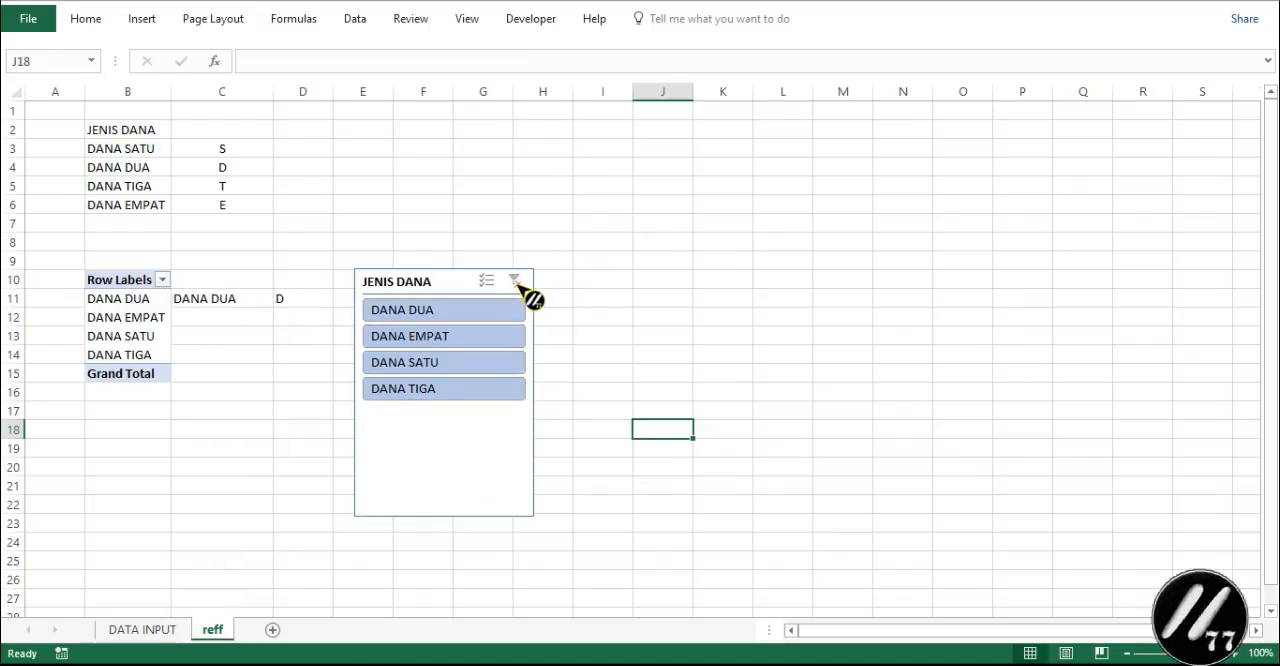
# - Enter =IF(D4=KODE_DANA;MAX($A$3:A3)+1;"") in cell A4 of the DATA INPUT sheet and fill it down to the last data row
pyautogui.click(543, 633)
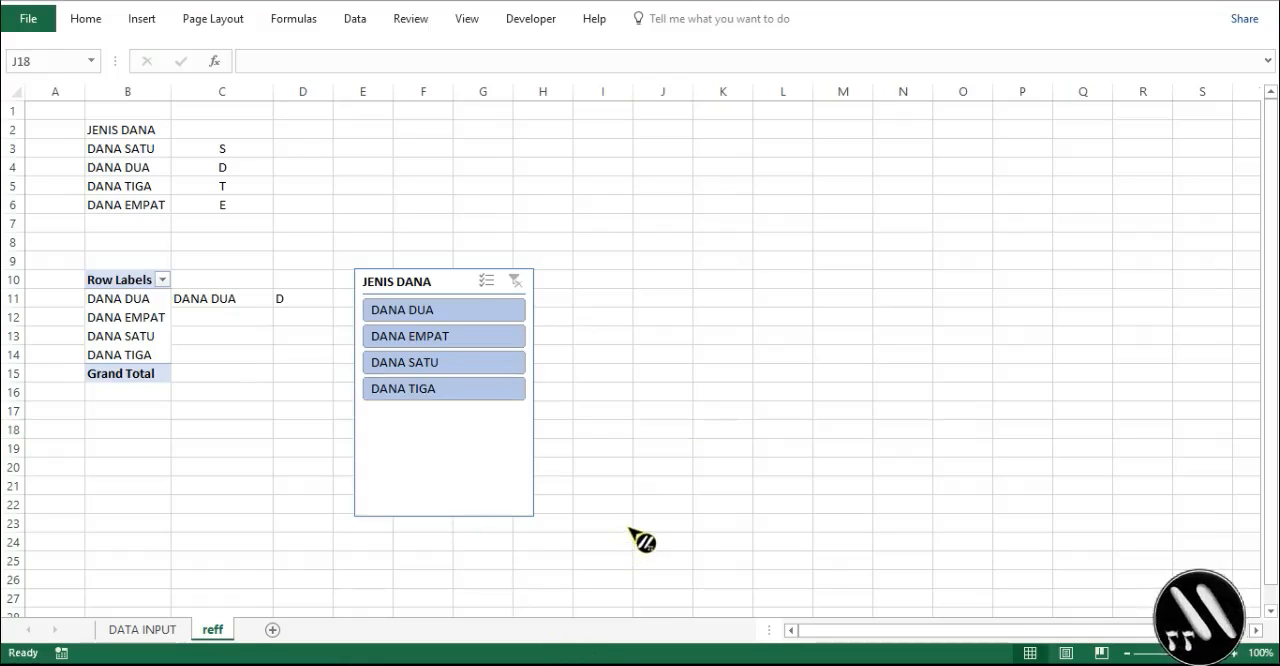
pyautogui.click(149, 633)
pyautogui.click(150, 630)
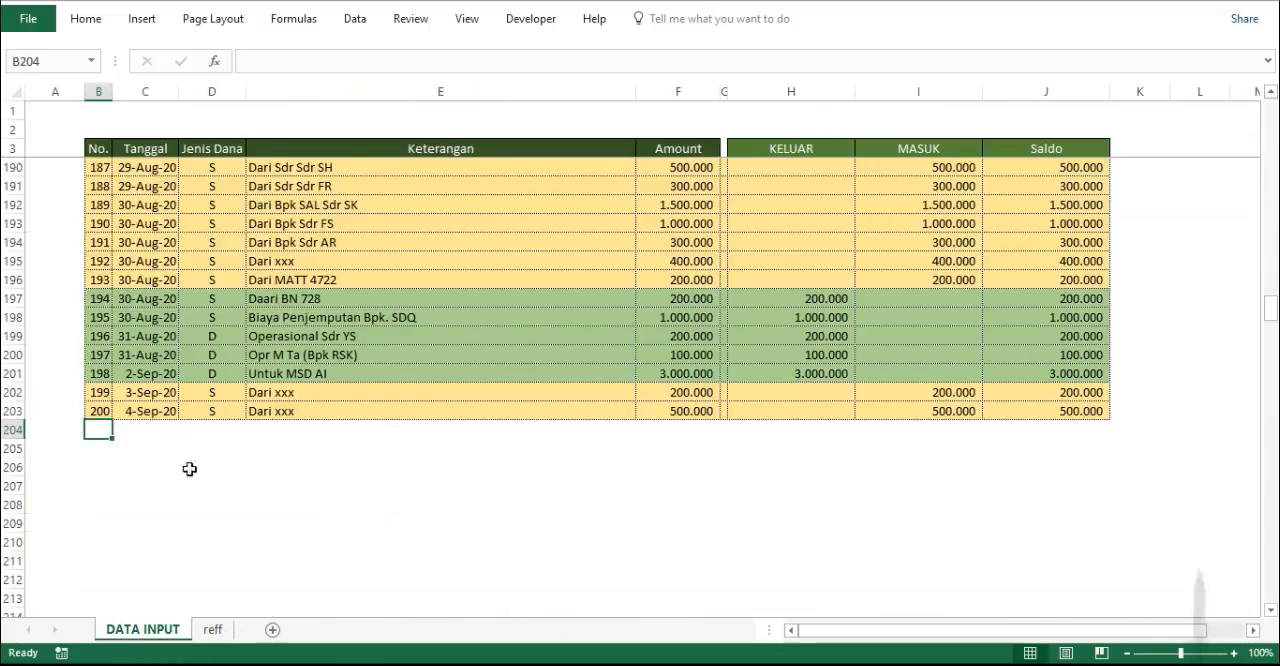
pyautogui.click(66, 155)
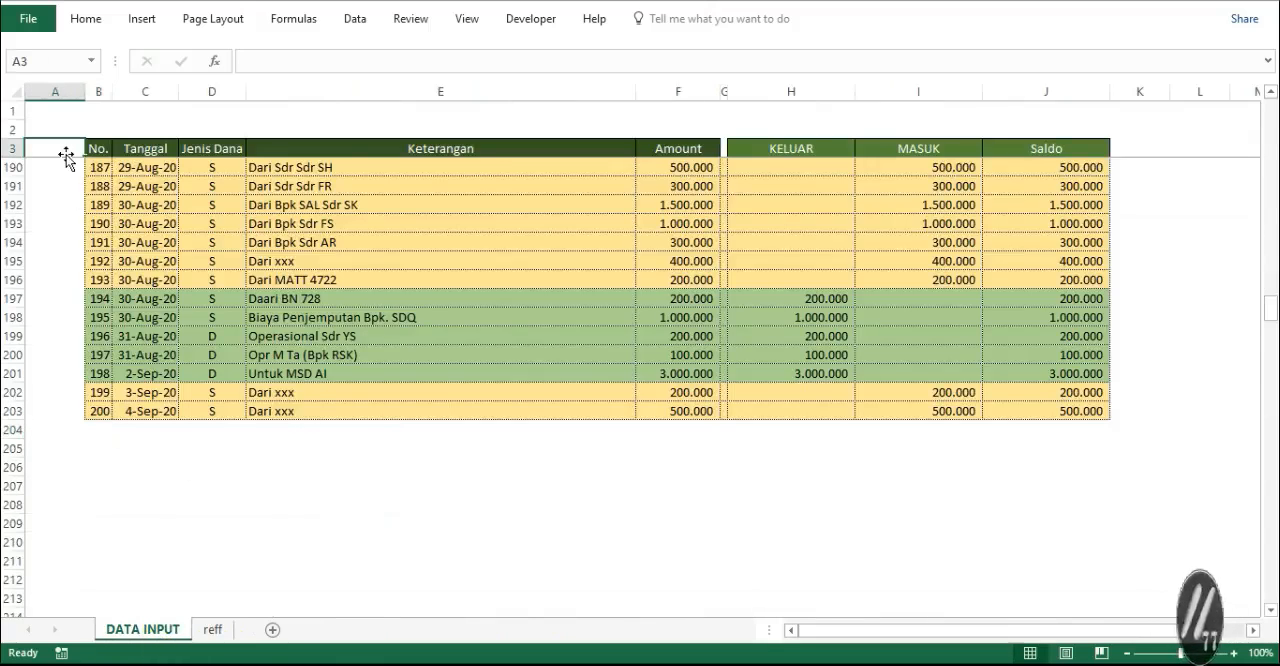
pyautogui.hotkey('ctrl', 'Home')
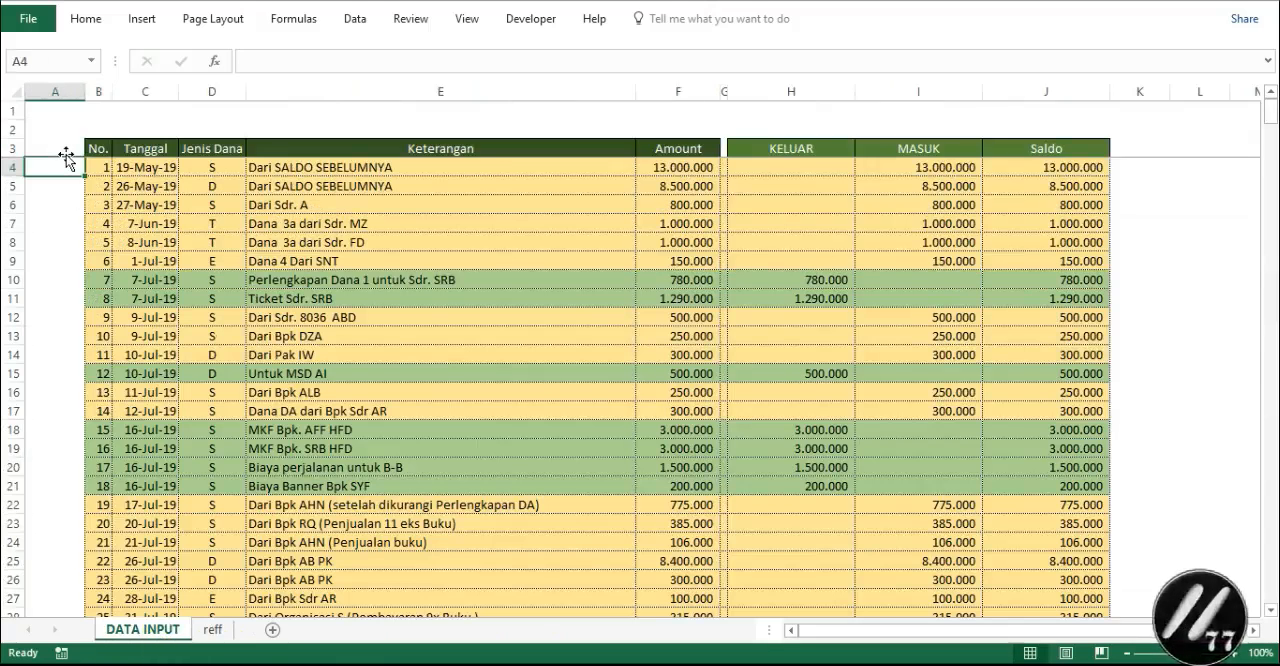
pyautogui.click(326, 64)
pyautogui.write('=IF(D4=KODE_DANA;MAX($A$3:A3)+1;"")')
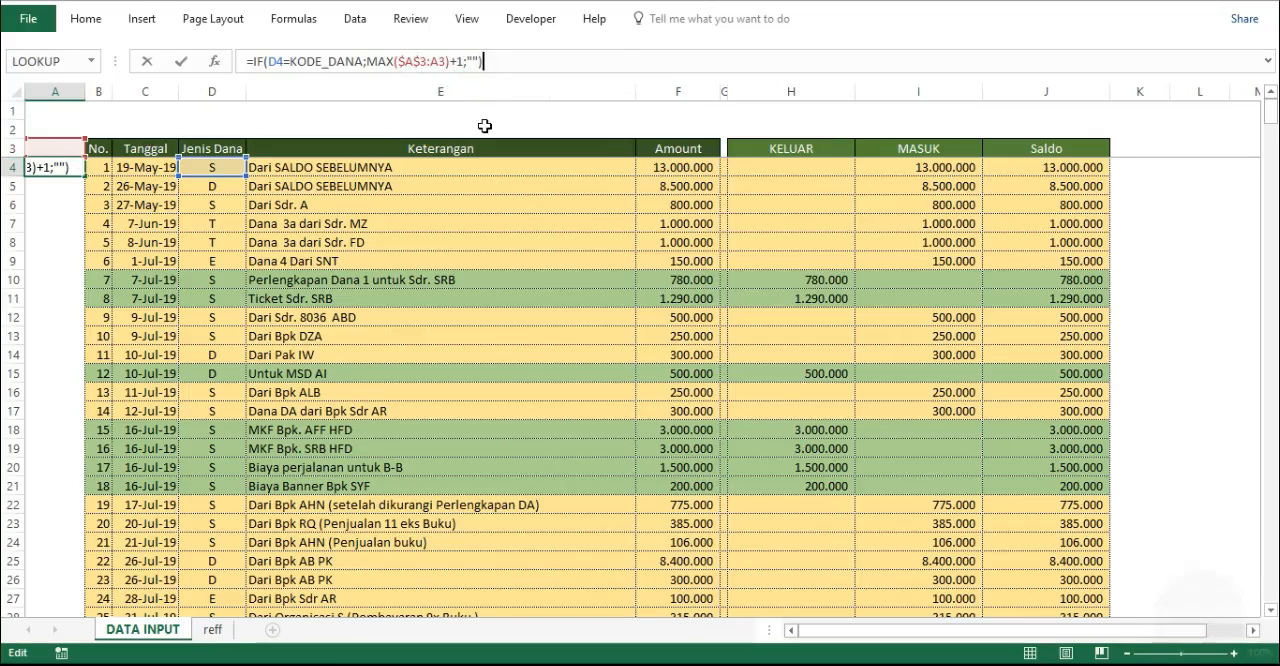
pyautogui.hotkey('ctrl', 'Return')
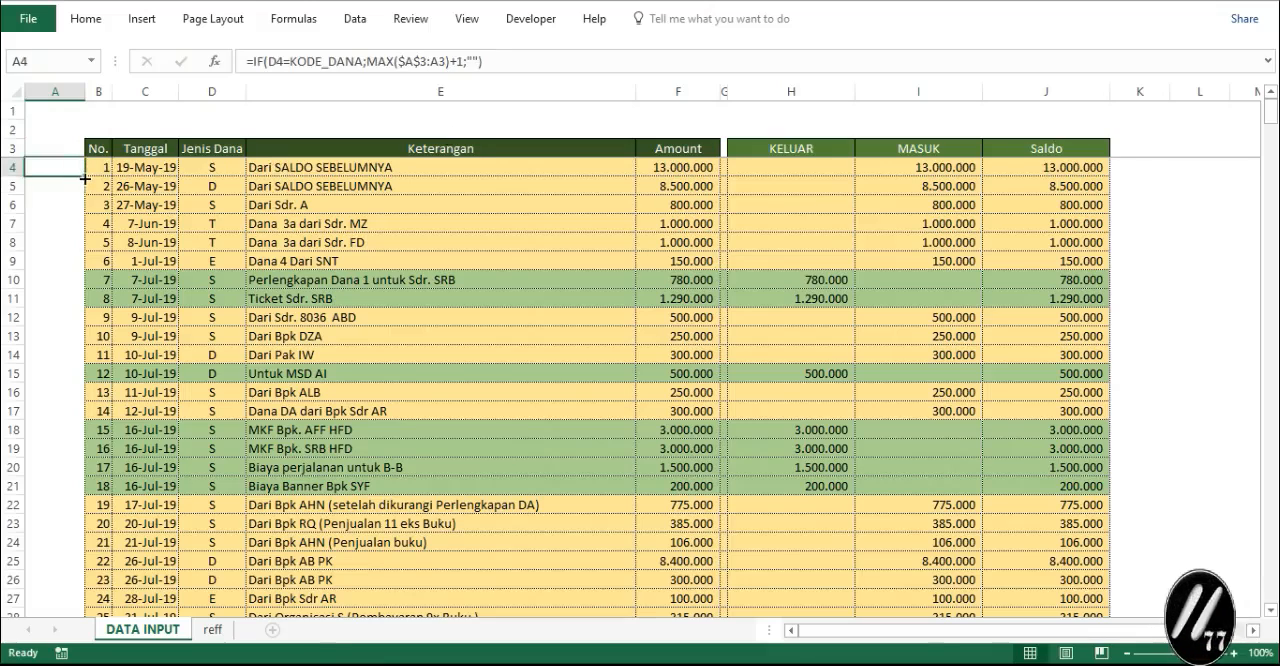
pyautogui.doubleClick(85, 178)
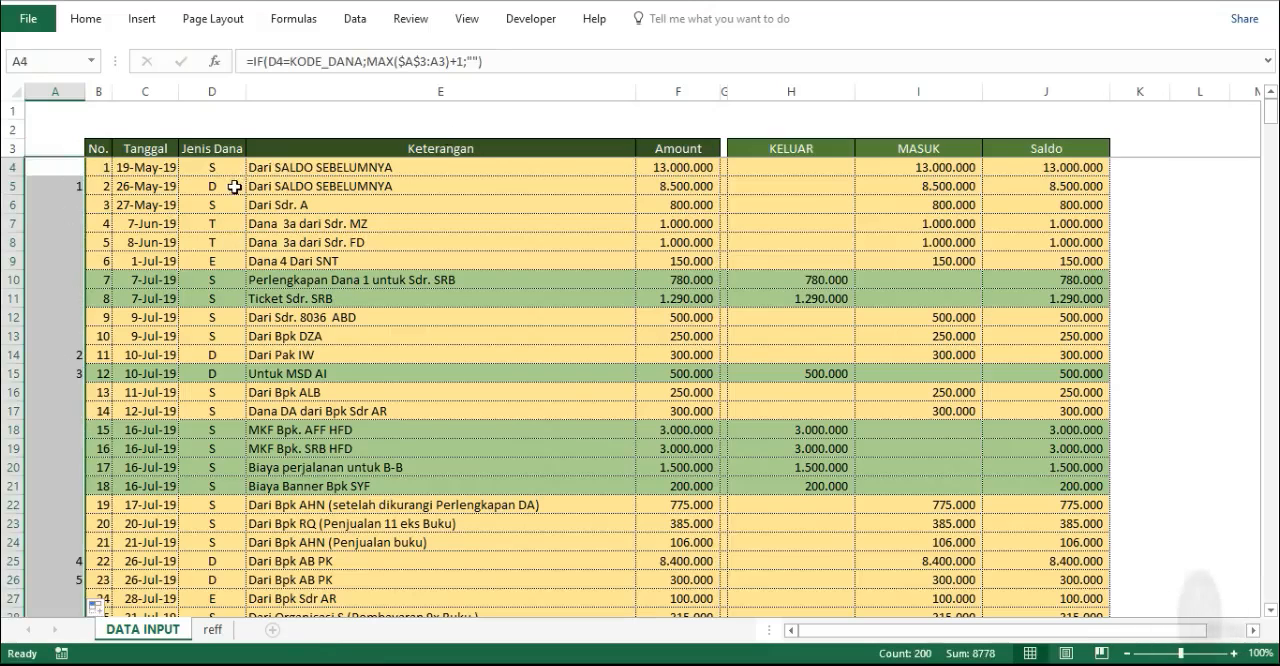
# - Test the reff sheet's slicer with DANA DUA, DANA EMPAT and DANA SATU, inspect the formula in D11, and clear the filter
pyautogui.click(214, 629)
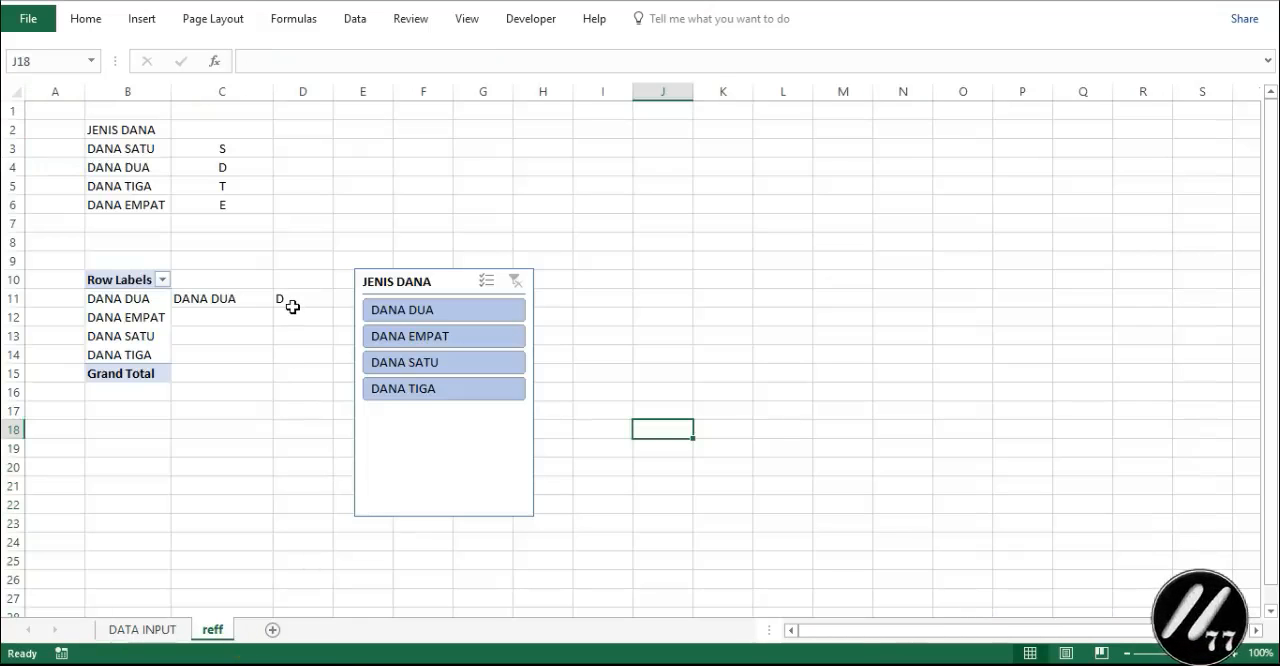
pyautogui.click(462, 316)
pyautogui.click(455, 337)
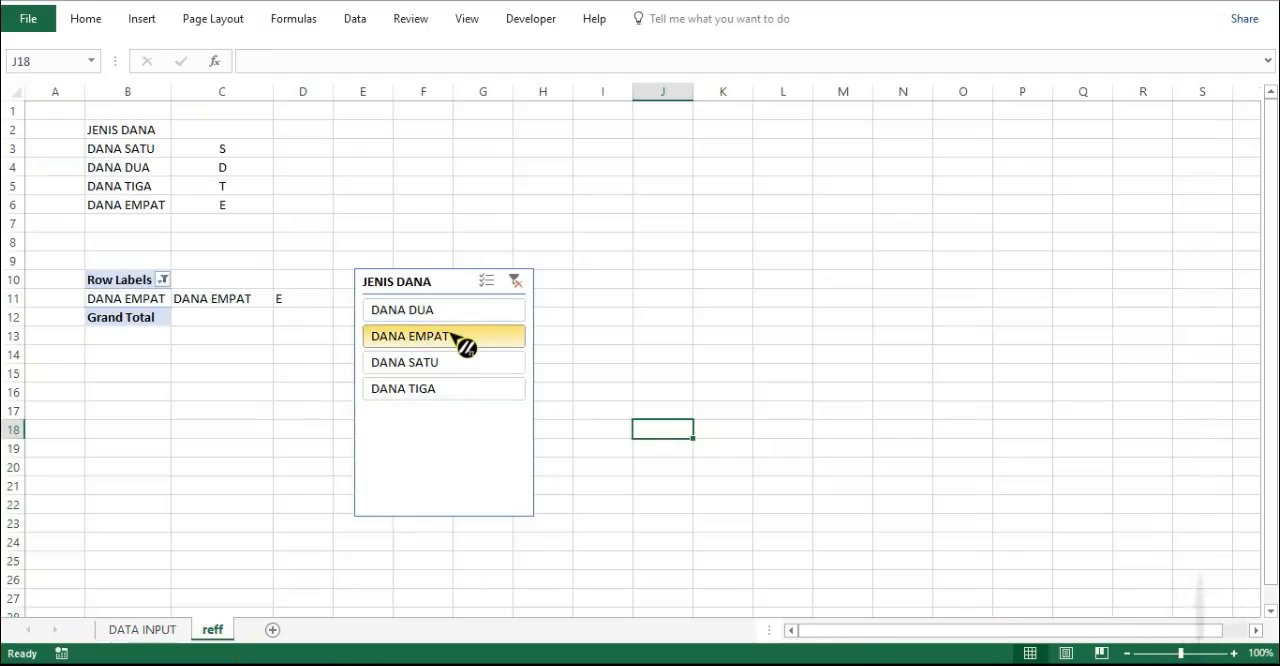
pyautogui.click(409, 363)
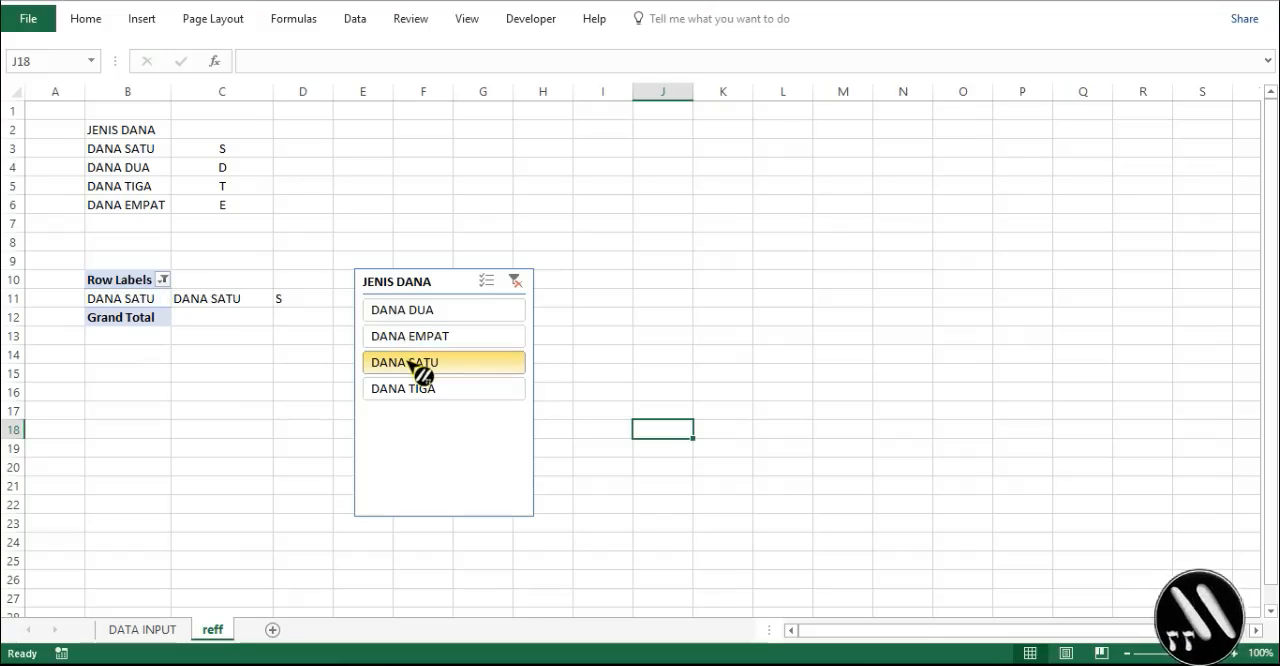
pyautogui.click(302, 299)
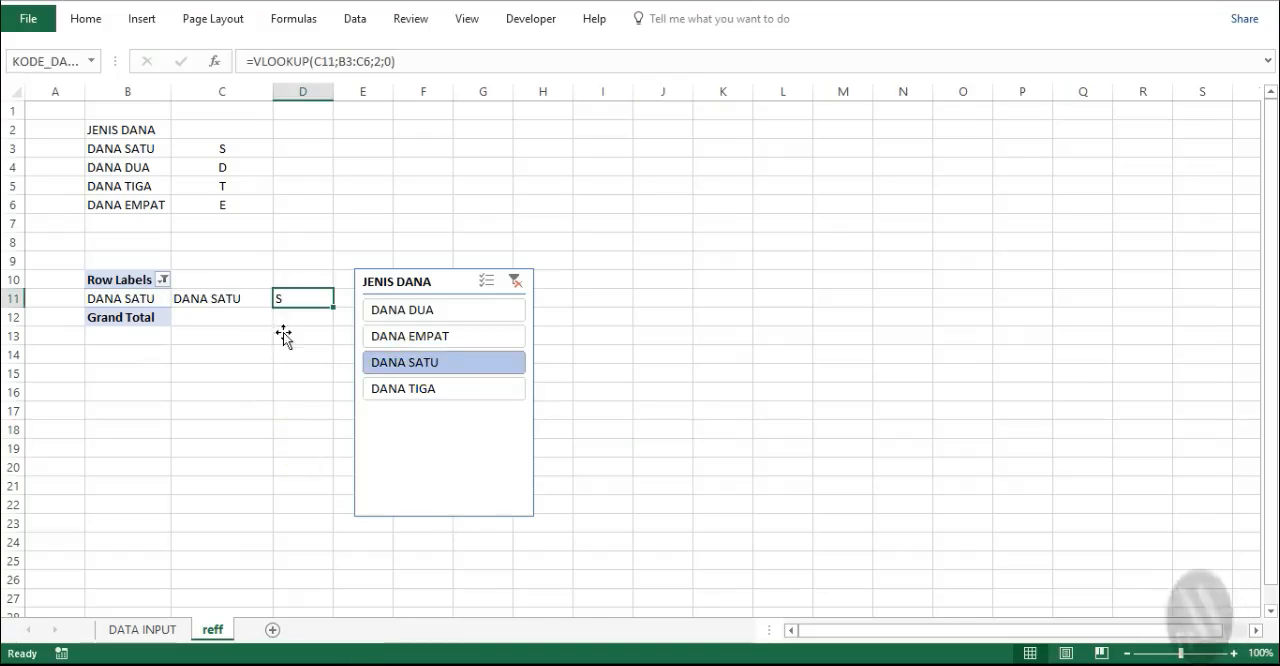
pyautogui.click(251, 61)
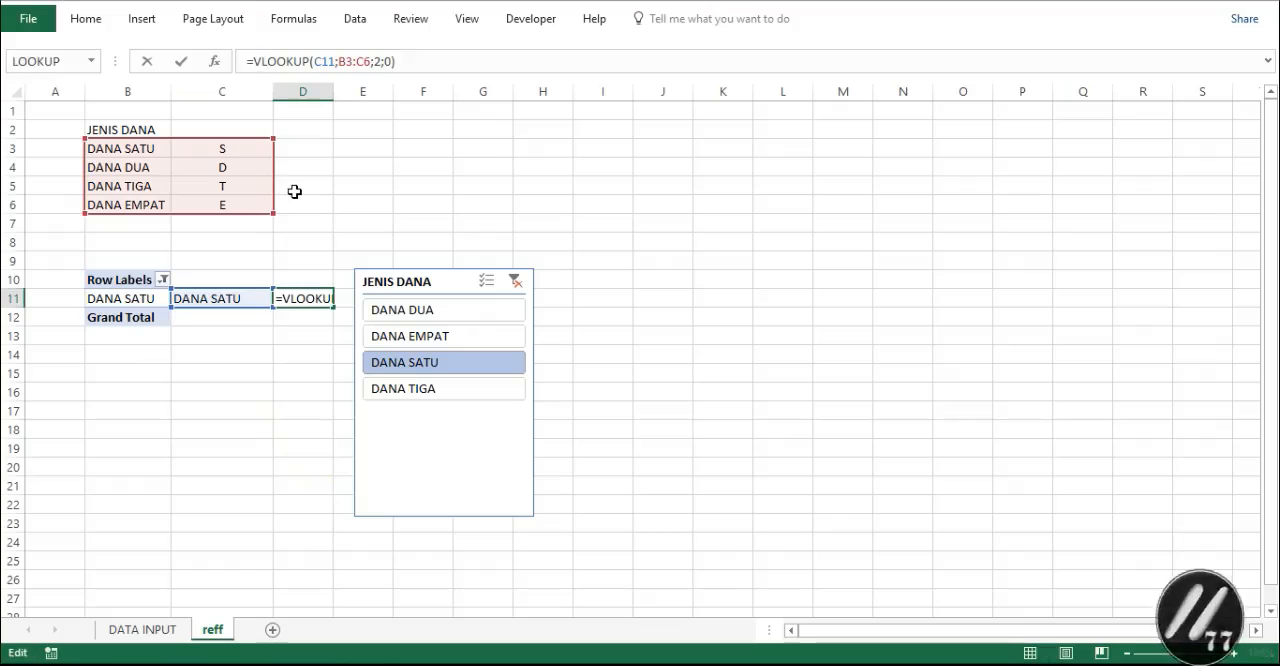
pyautogui.press('Escape')
pyautogui.click(522, 285)
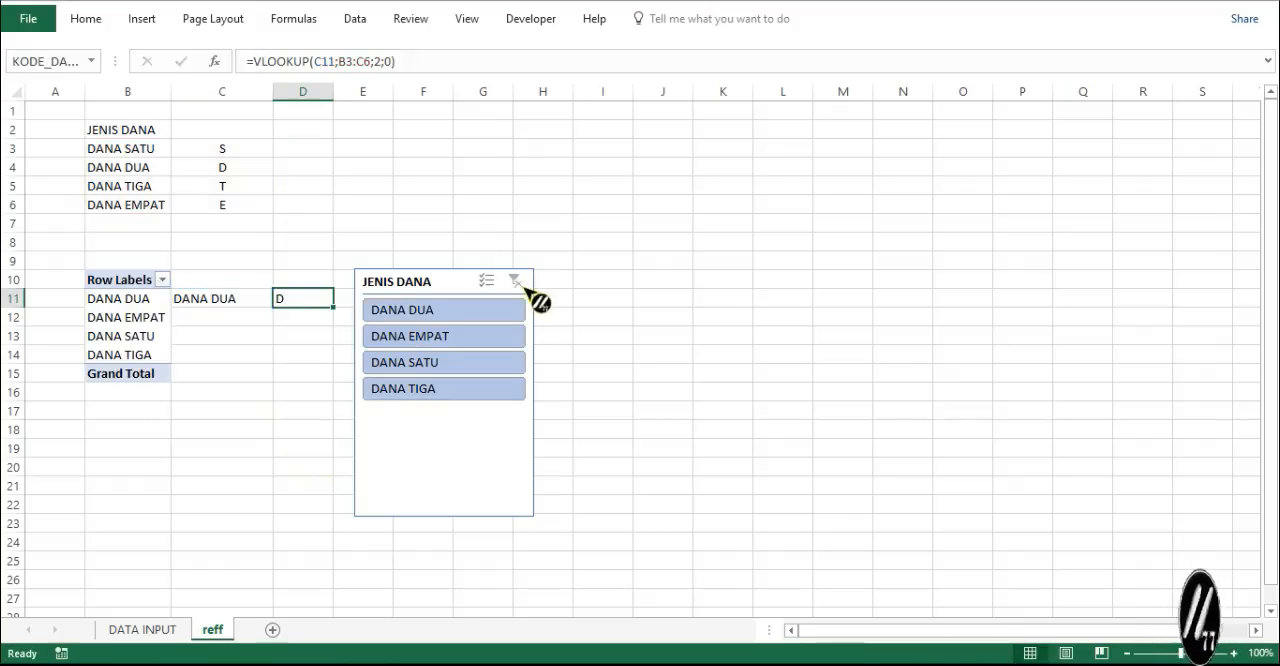
# - Change the D11 formula to =IF(B15="";"";VLOOKUP(C11;B3:C6;2;0)) and test it by filtering to DANA DUA and clearing the filter
pyautogui.click(256, 61)
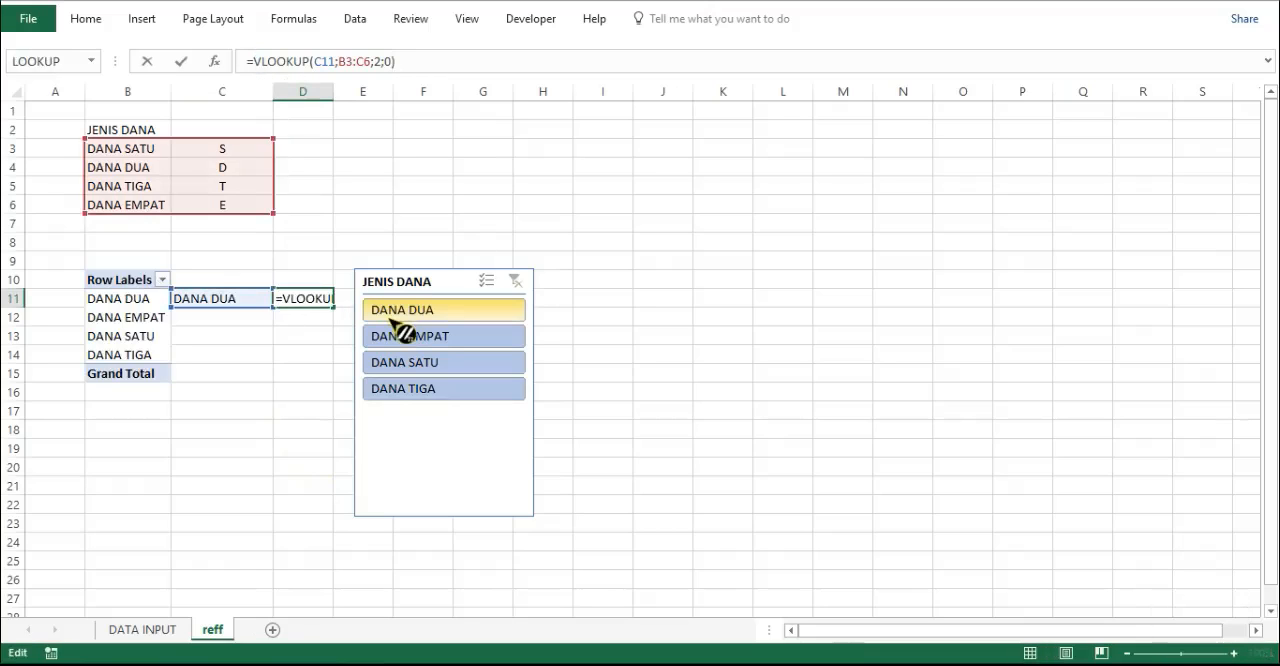
pyautogui.write('IF')
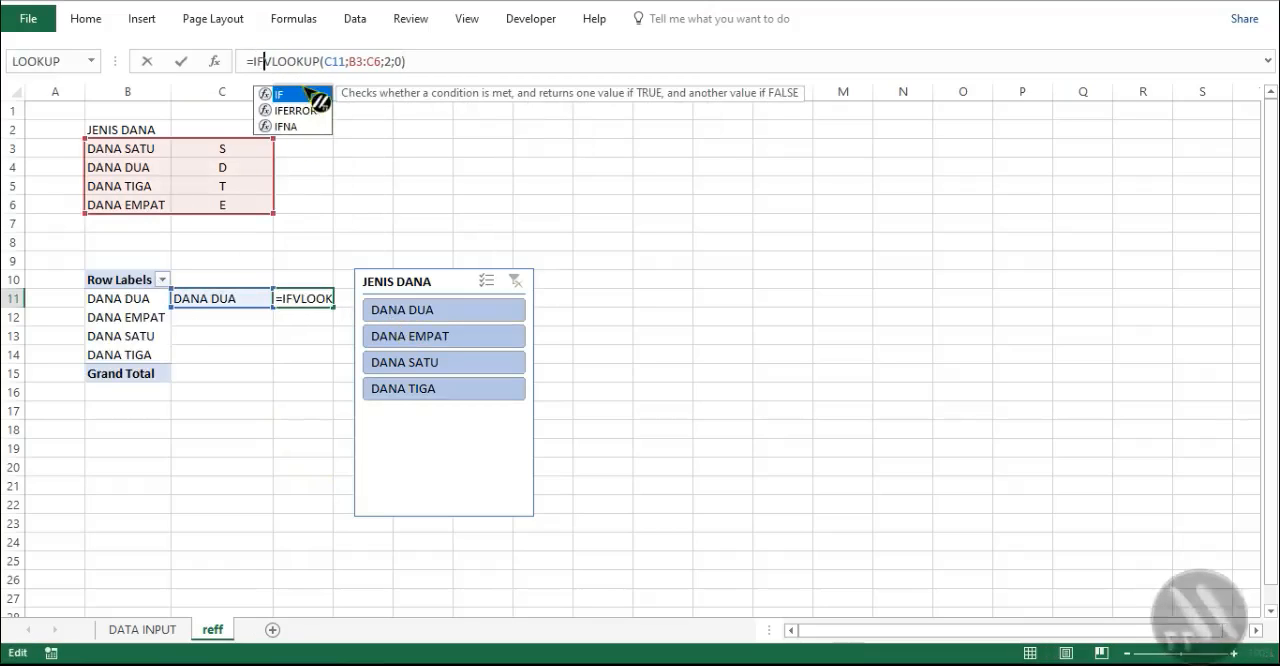
pyautogui.write('(')
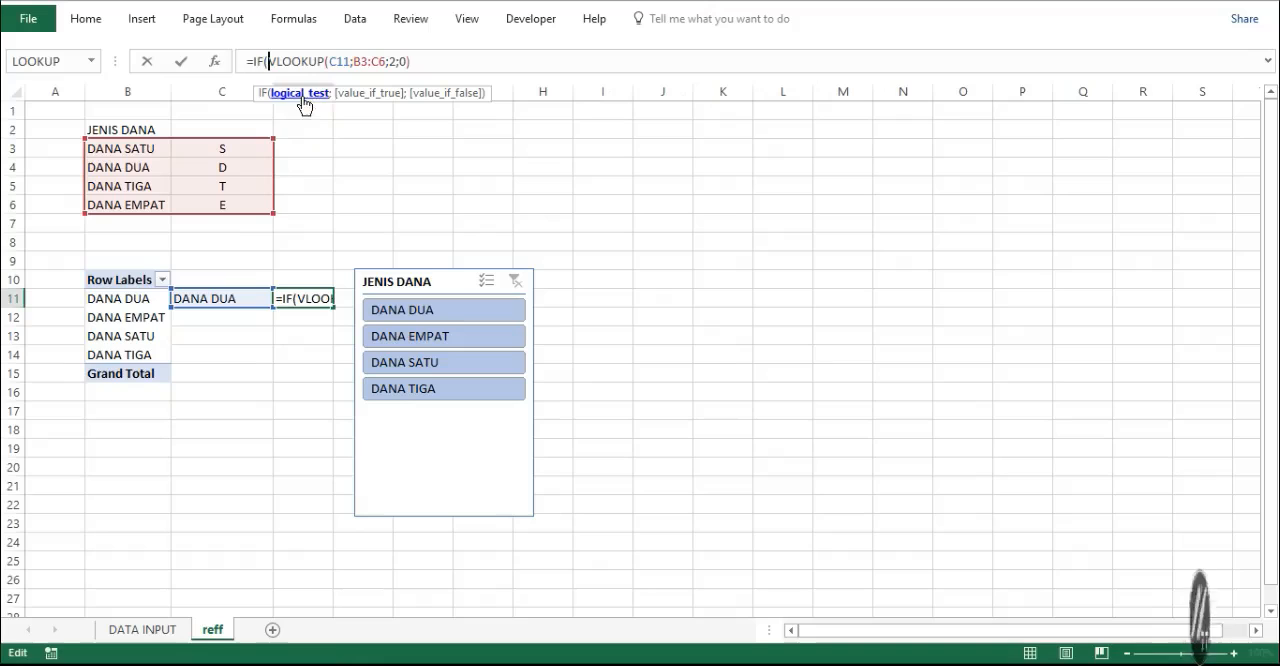
pyautogui.click(107, 373)
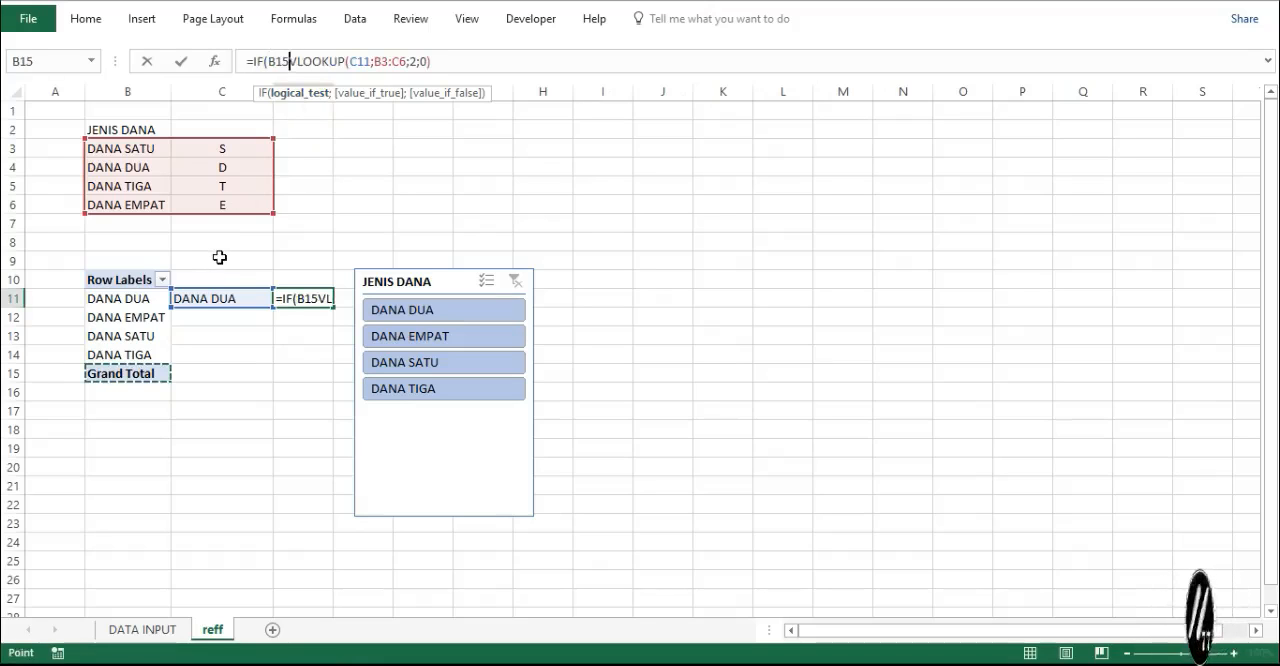
pyautogui.write('=""')
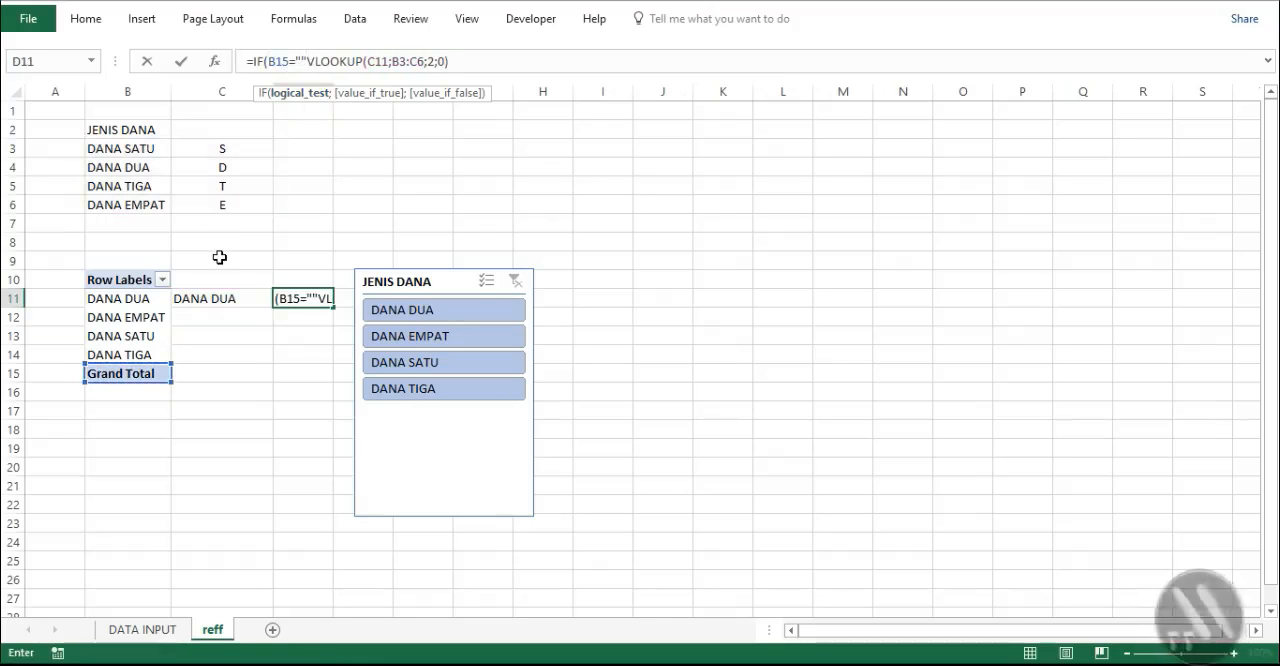
pyautogui.write(';""')
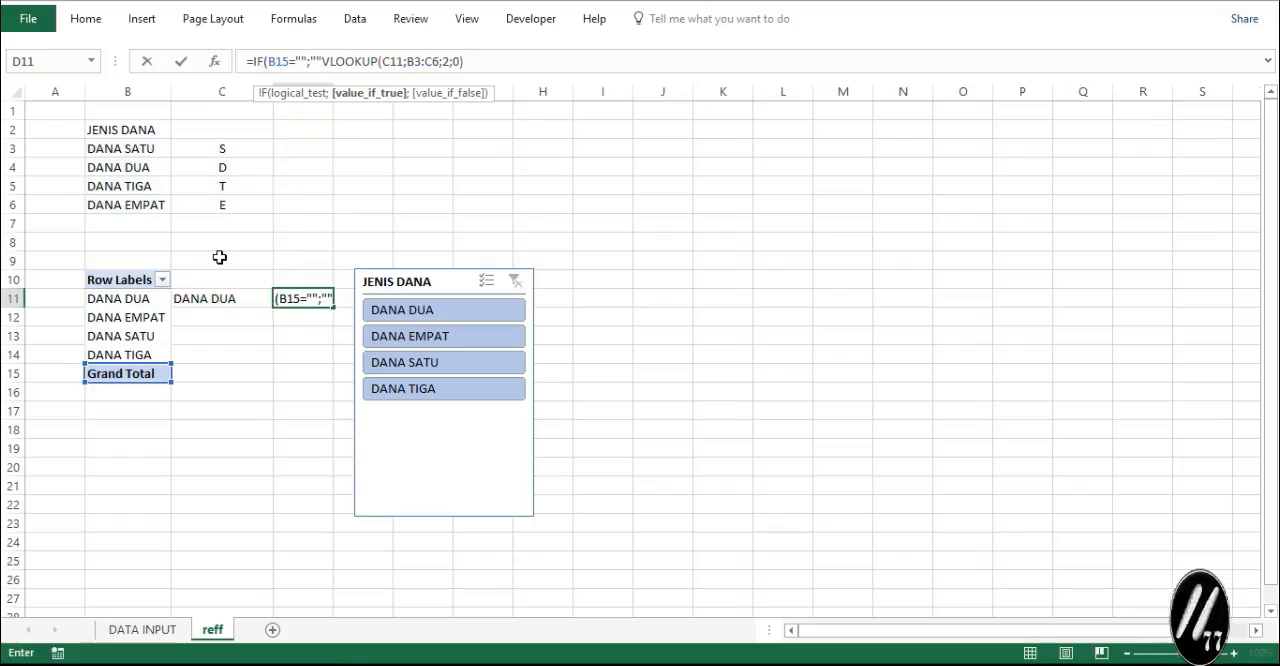
pyautogui.write(';')
pyautogui.press('Return')
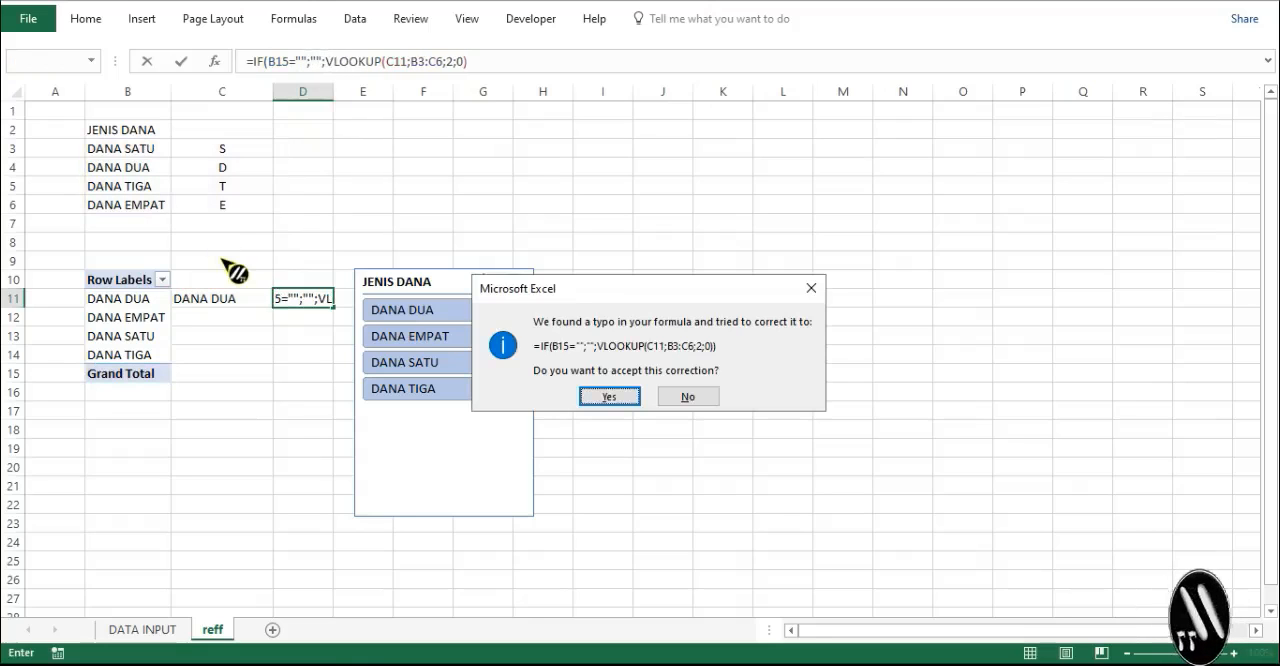
pyautogui.press('Return')
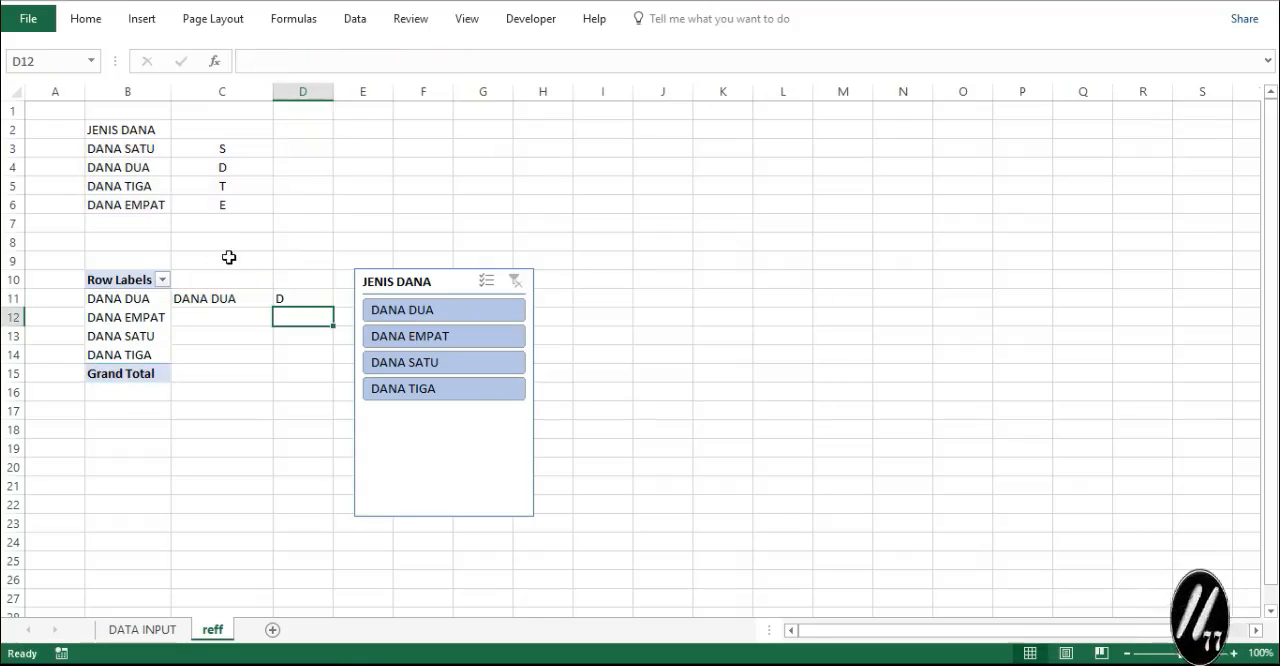
pyautogui.click(466, 312)
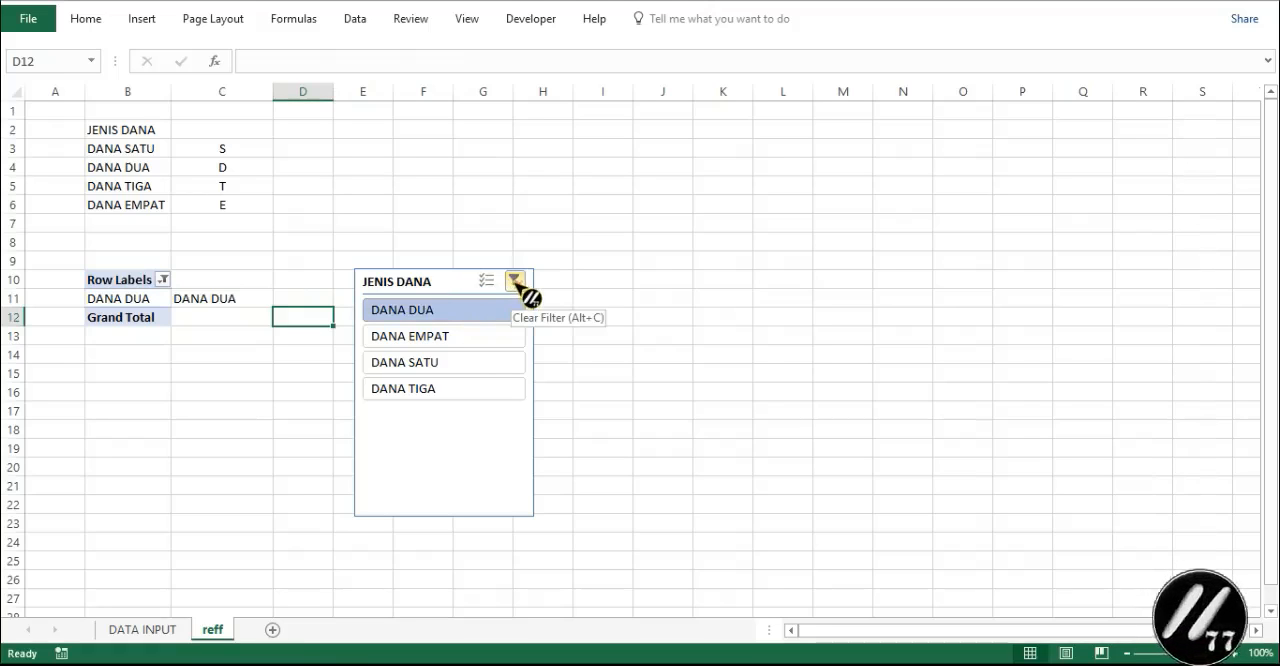
pyautogui.click(515, 281)
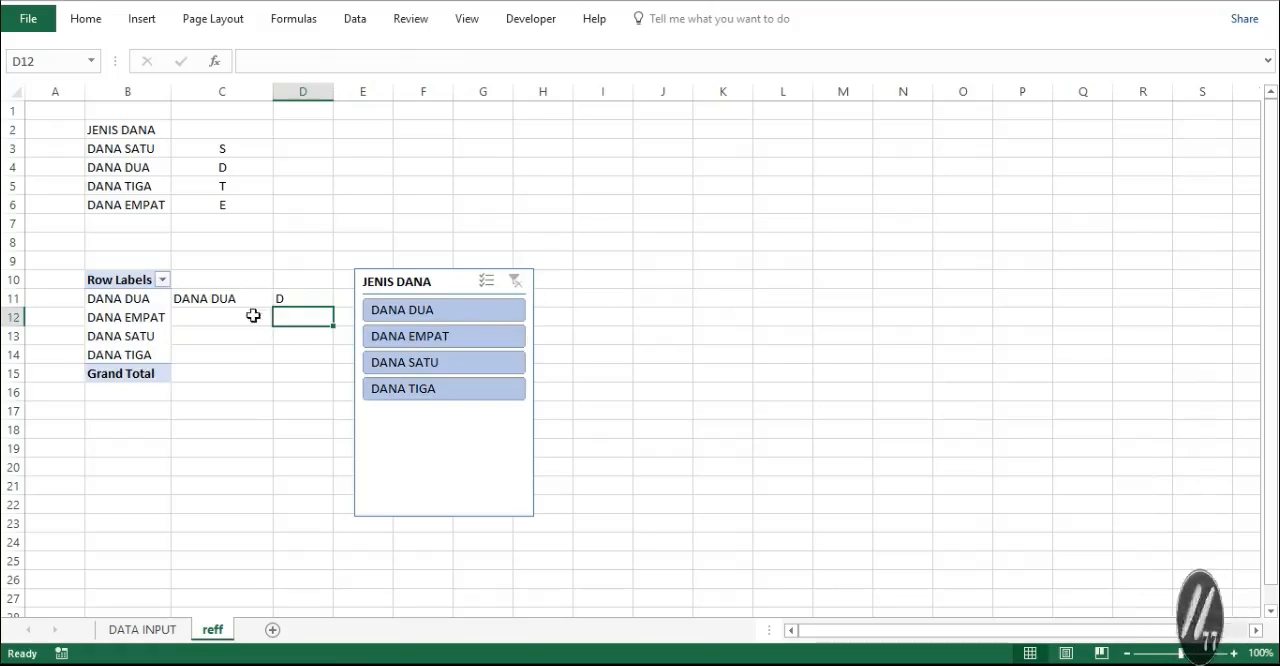
# - Swap the IF results in D11 so that the formula reads =IF(B15="";VLOOKUP(C11;B3:C6;2;0);"")
pyautogui.click(280, 296)
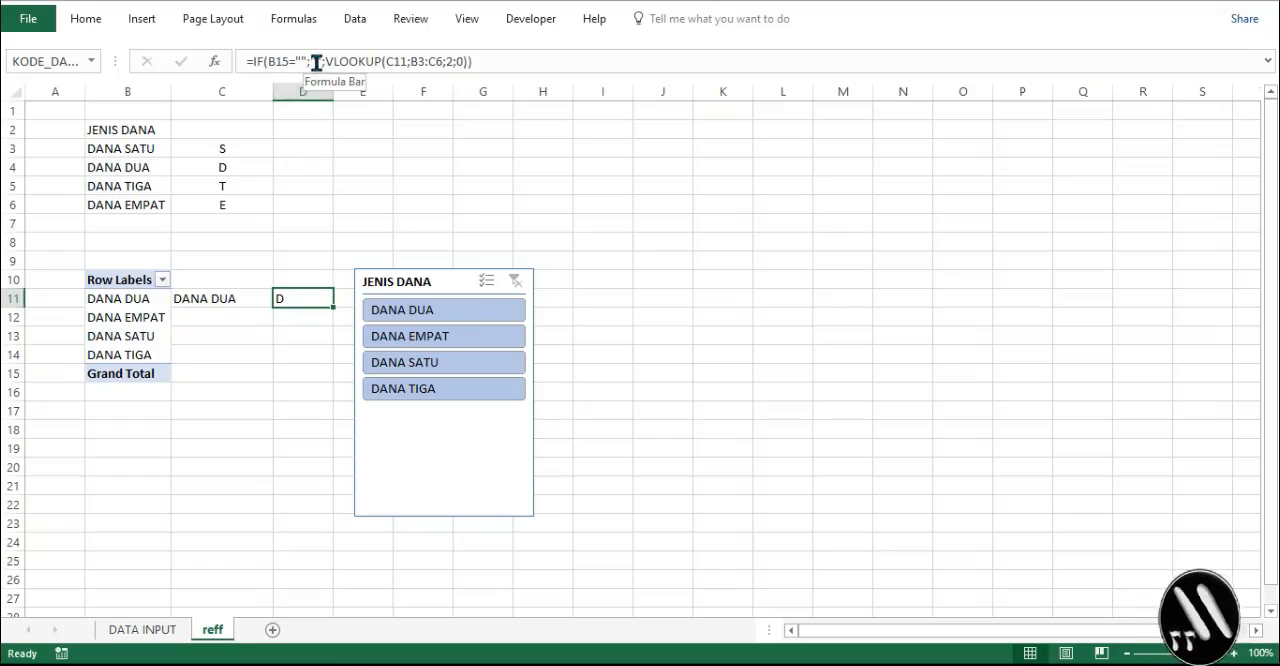
pyautogui.click(316, 63)
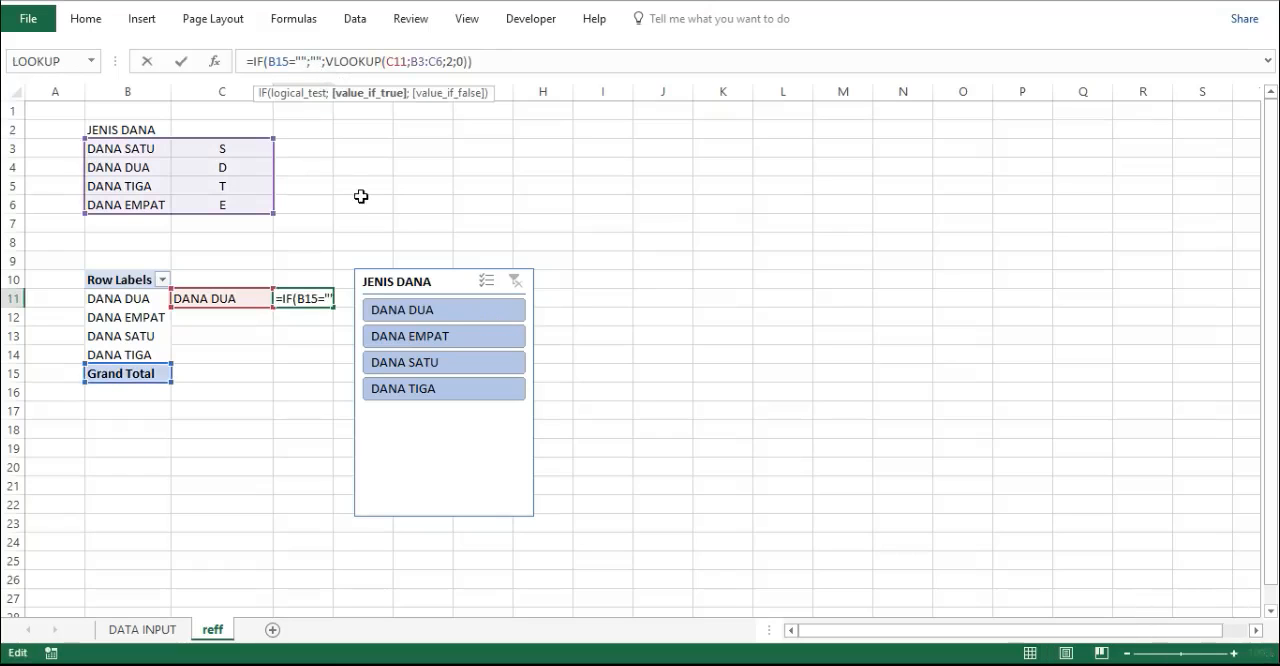
pyautogui.press('BackSpace')
pyautogui.press('Delete')
pyautogui.press('BackSpace')
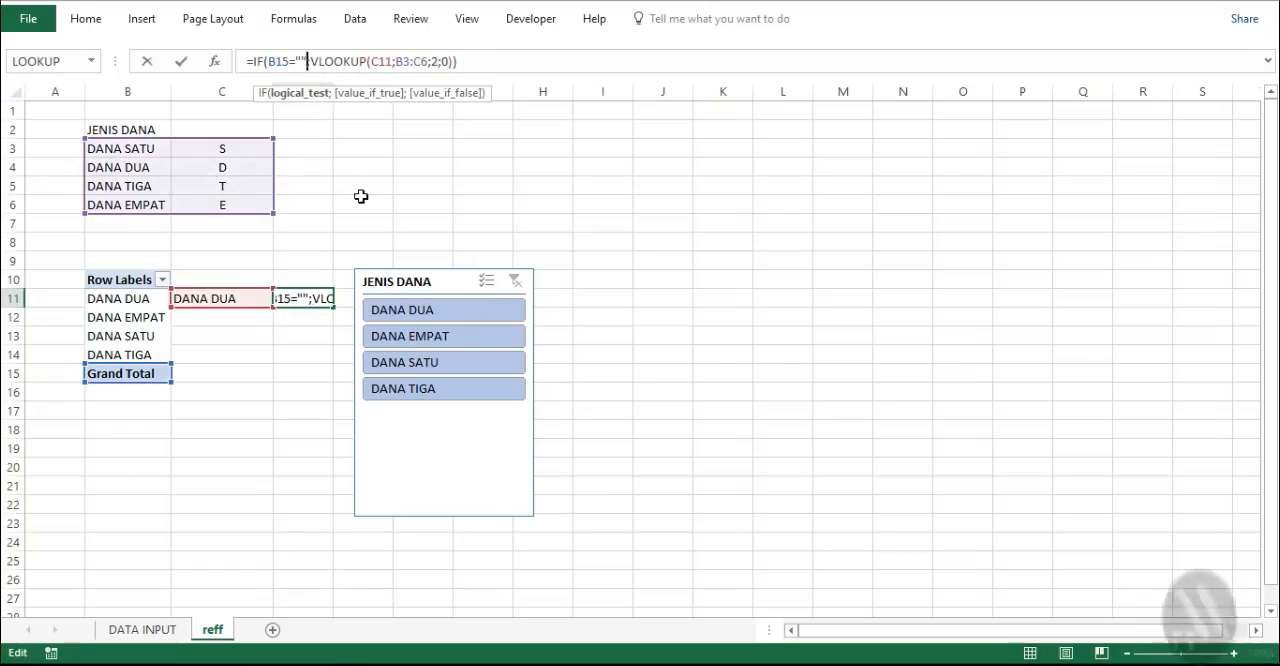
pyautogui.click(487, 61)
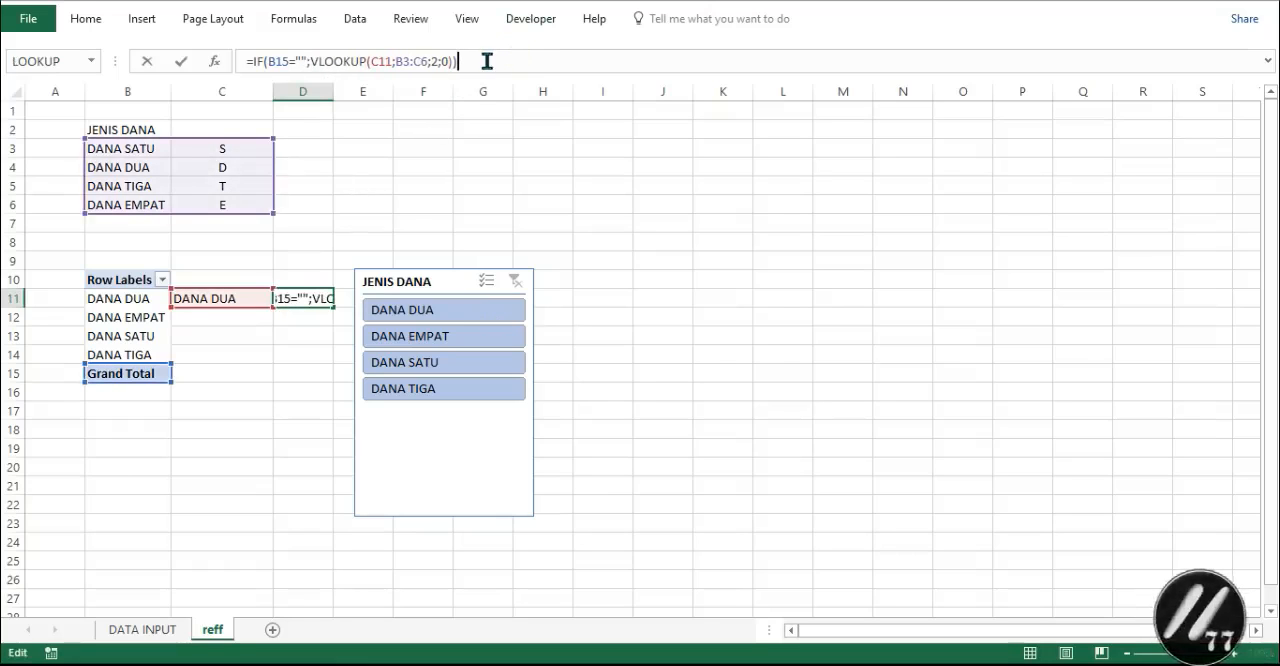
pyautogui.write(';')
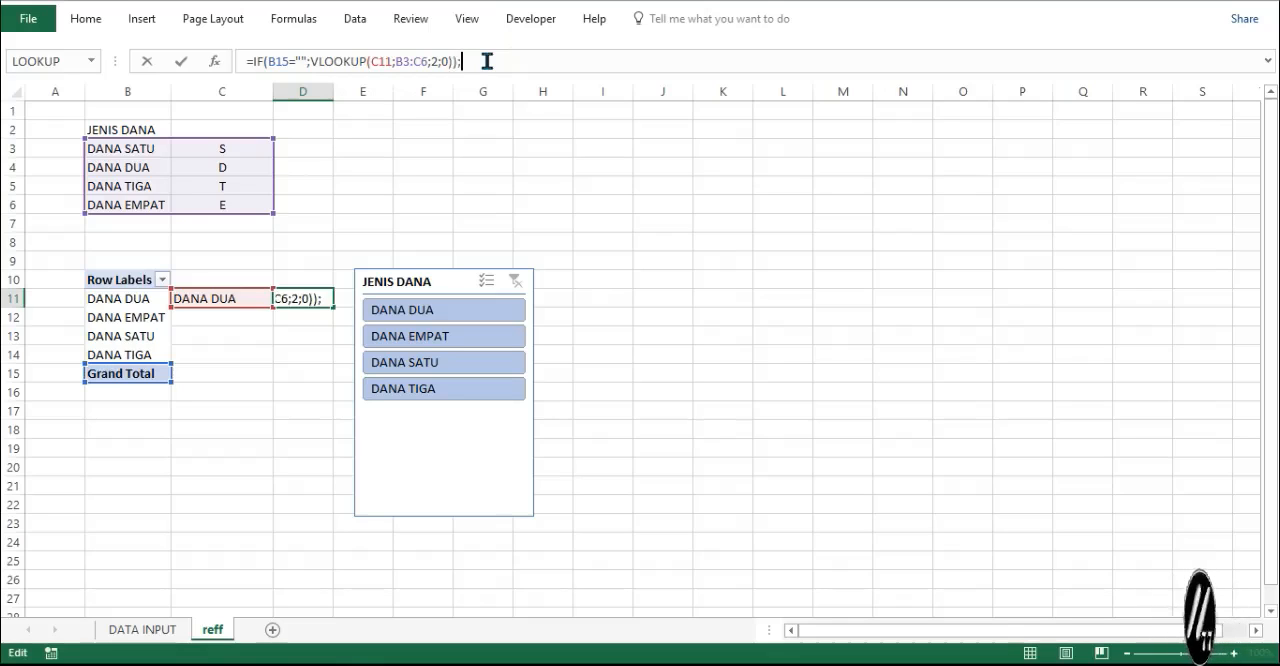
pyautogui.write('""')
pyautogui.press('Return')
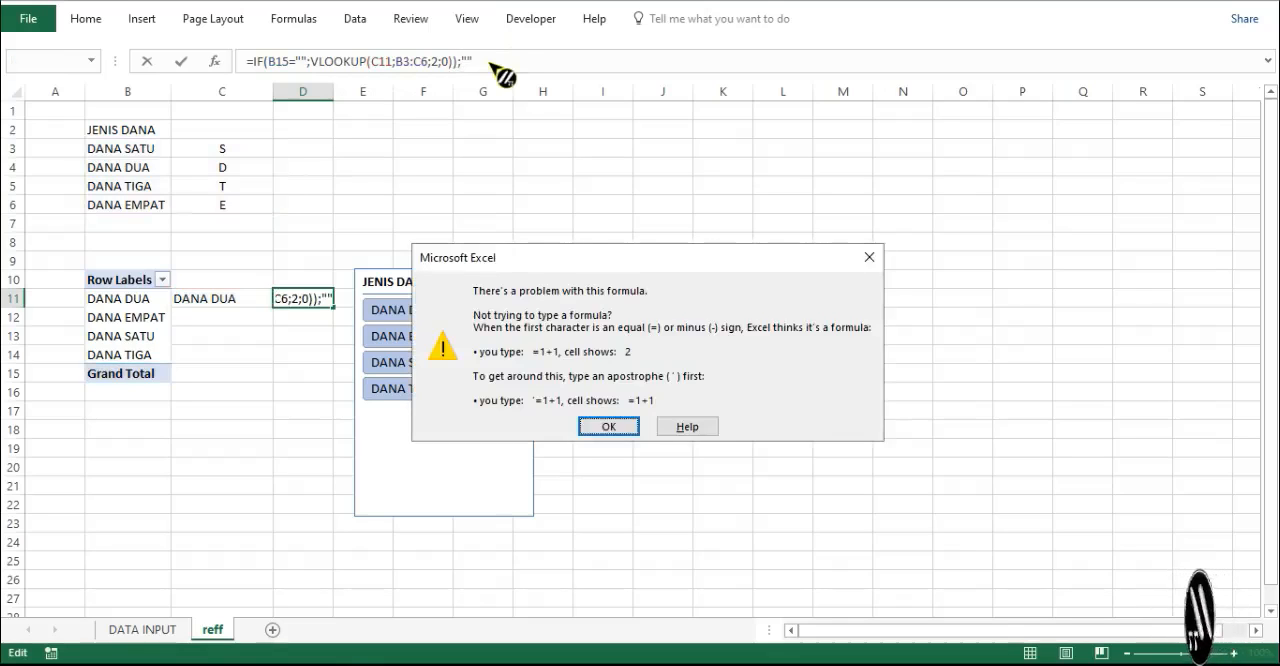
pyautogui.press('Return')
pyautogui.click(487, 61)
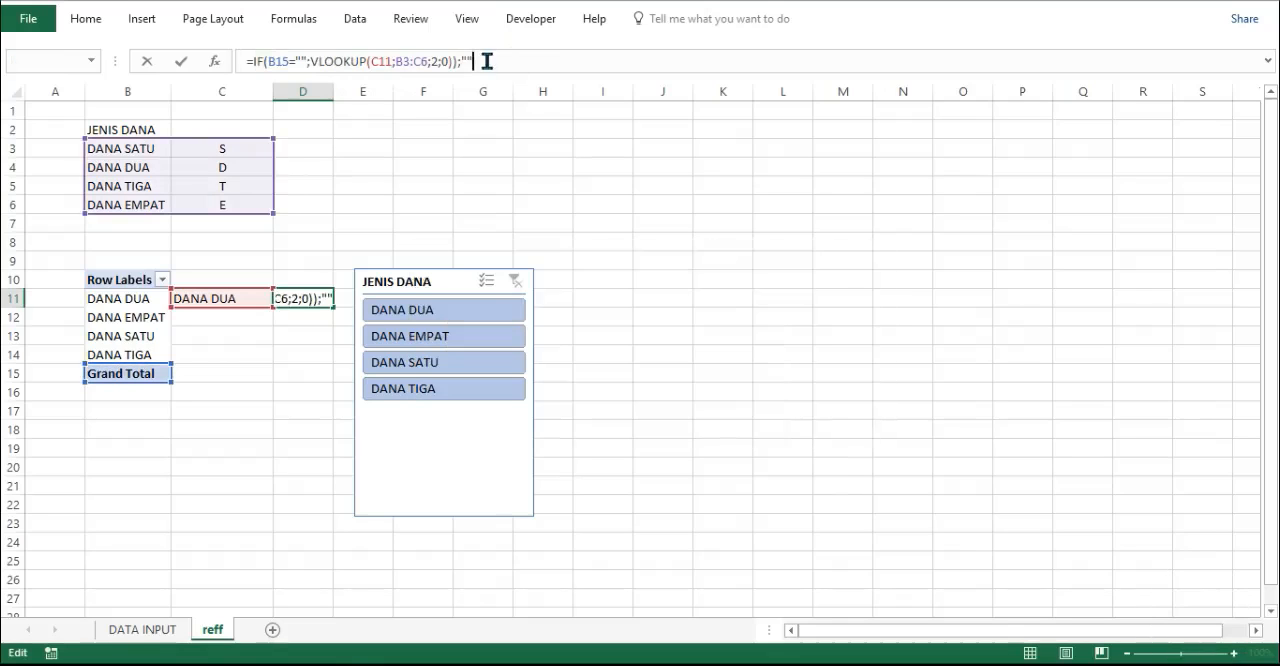
pyautogui.click(453, 61)
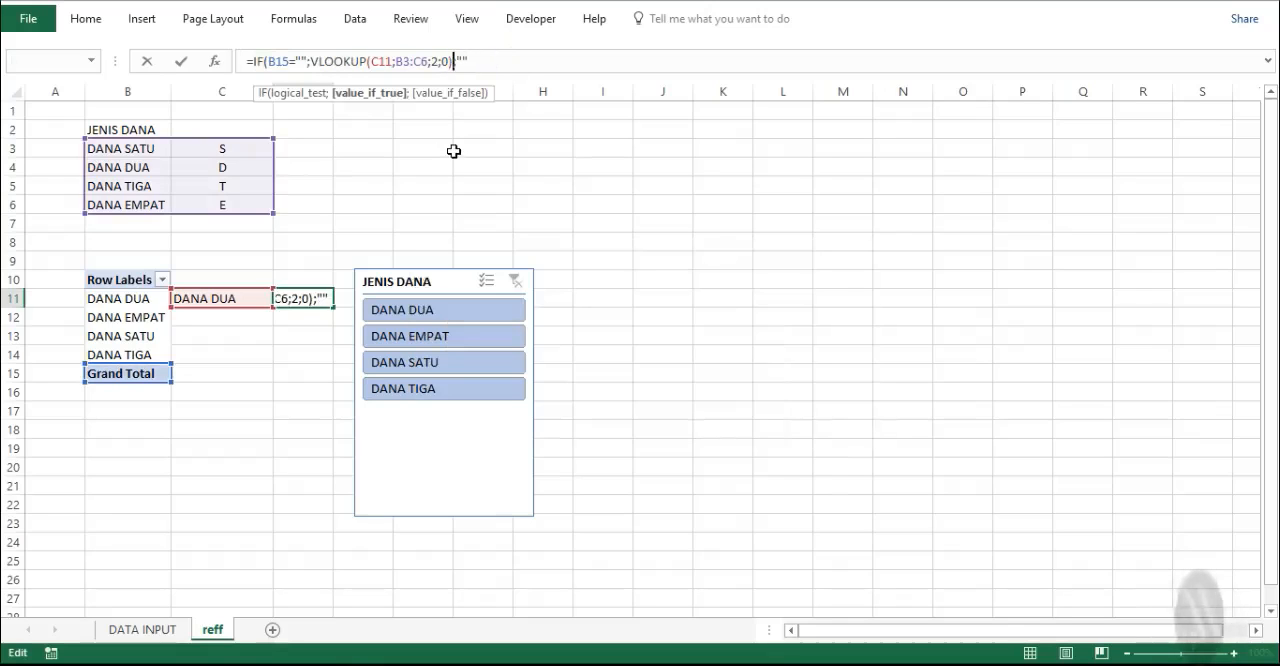
pyautogui.press('Return')
pyautogui.press('Return')
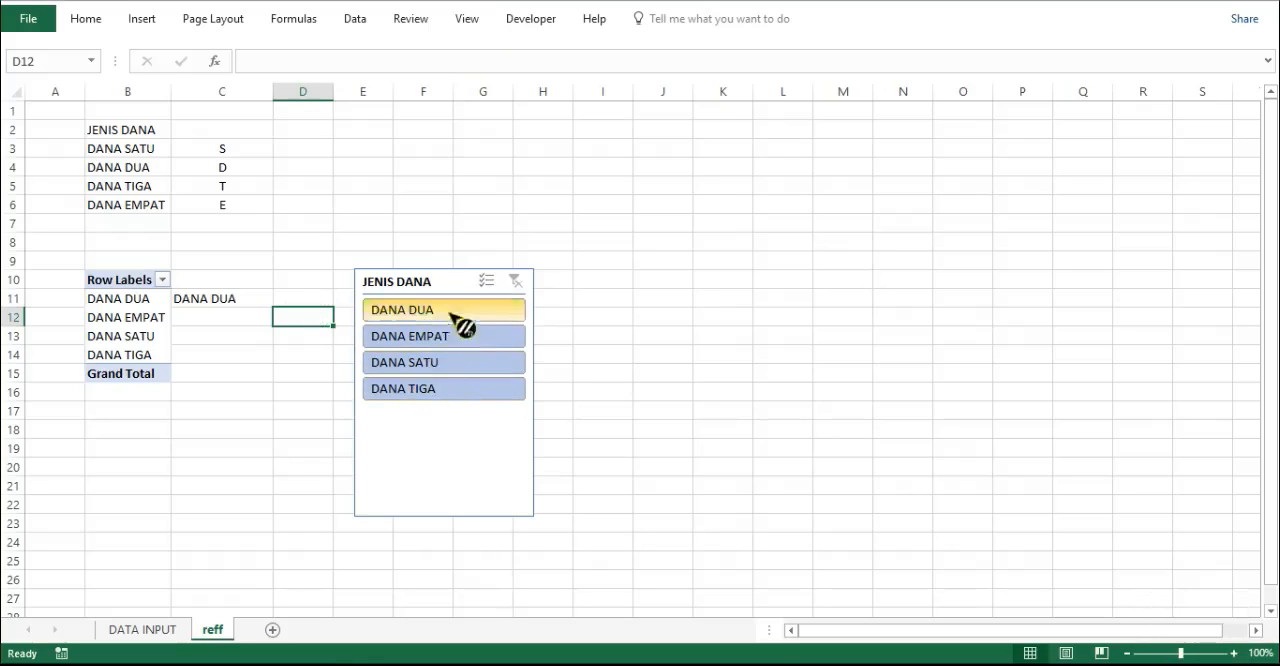
# - Check column A on the DATA INPUT sheet, and filter the reff slicer to DANA DUA and DANA EMPAT in turn
pyautogui.click(180, 635)
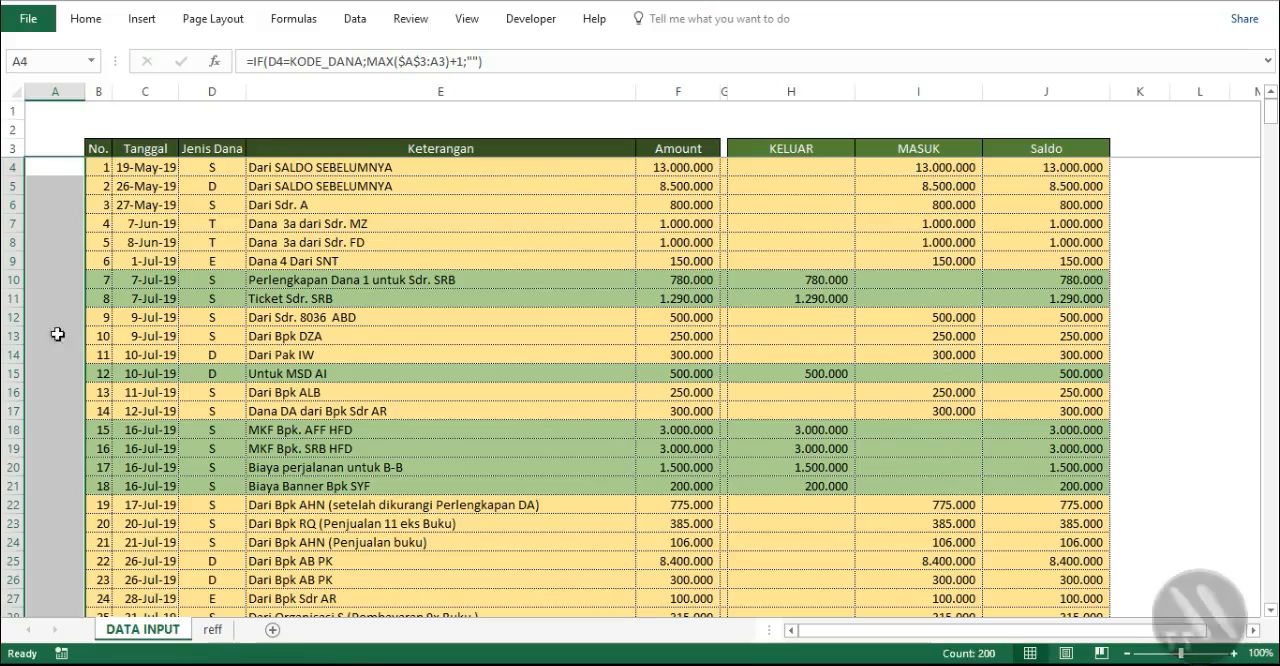
pyautogui.click(213, 630)
pyautogui.click(398, 312)
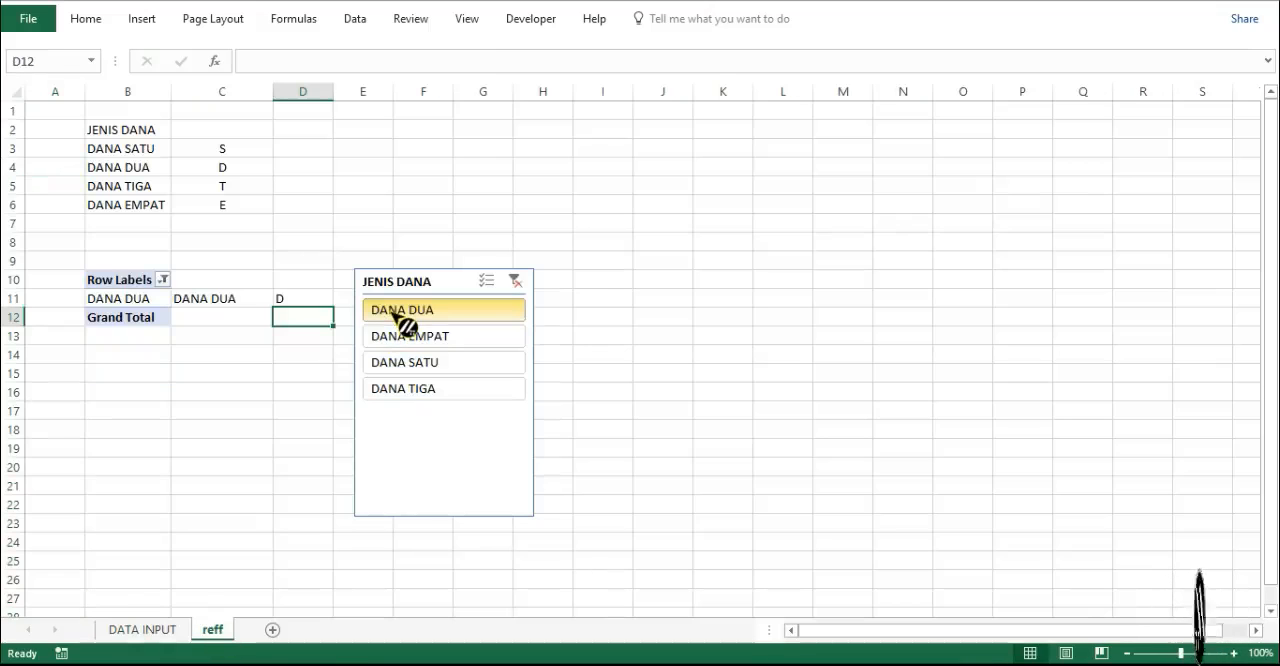
pyautogui.click(417, 337)
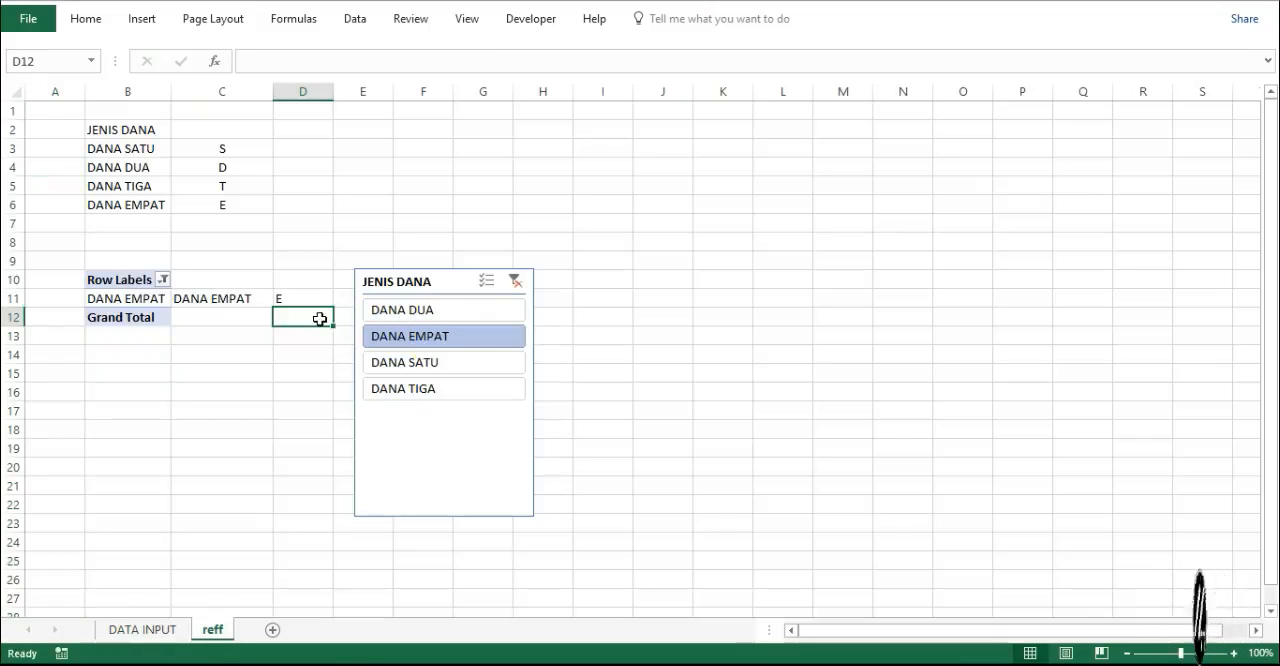
# - Test the JENIS DANA slicer with DANA SATU and DANA TIGA, clear its filter, and inspect the formula in D11
pyautogui.click(418, 364)
pyautogui.click(412, 390)
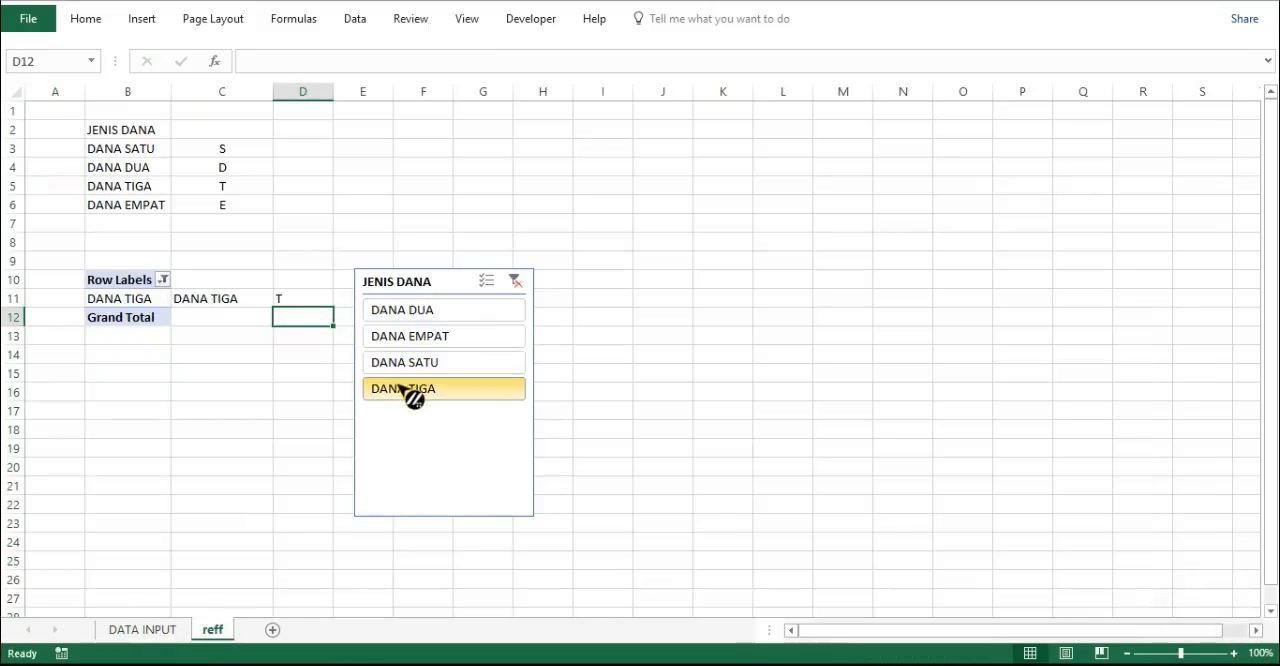
pyautogui.click(515, 281)
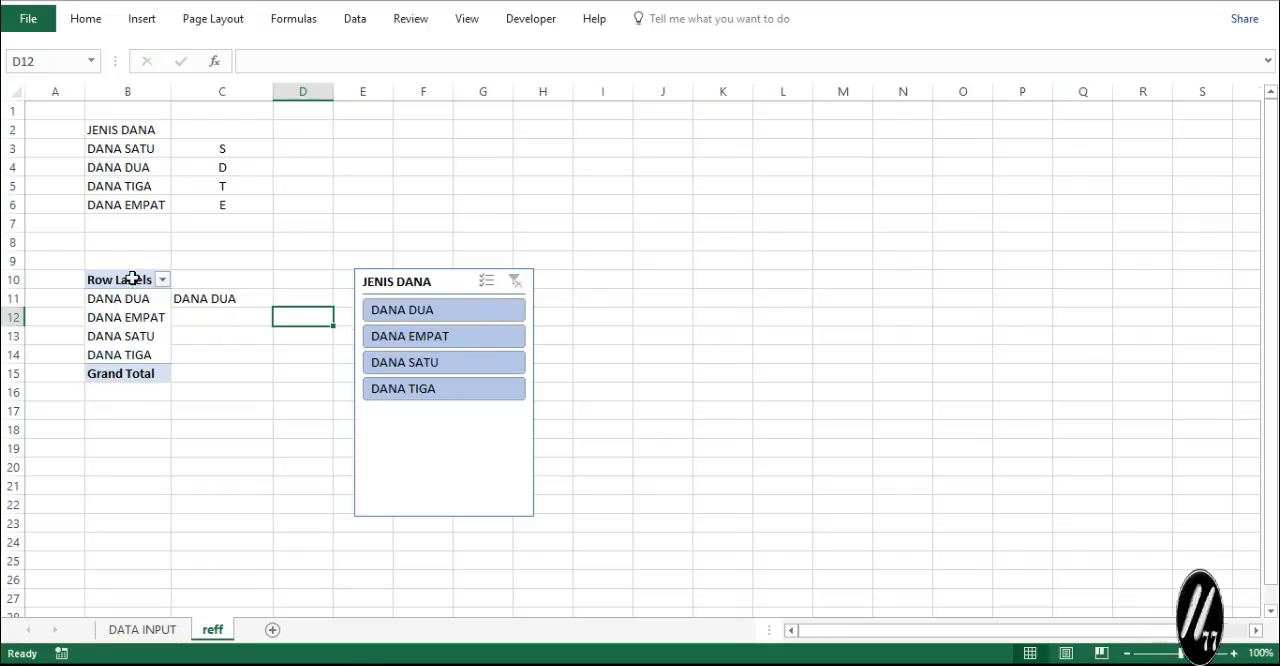
pyautogui.click(278, 301)
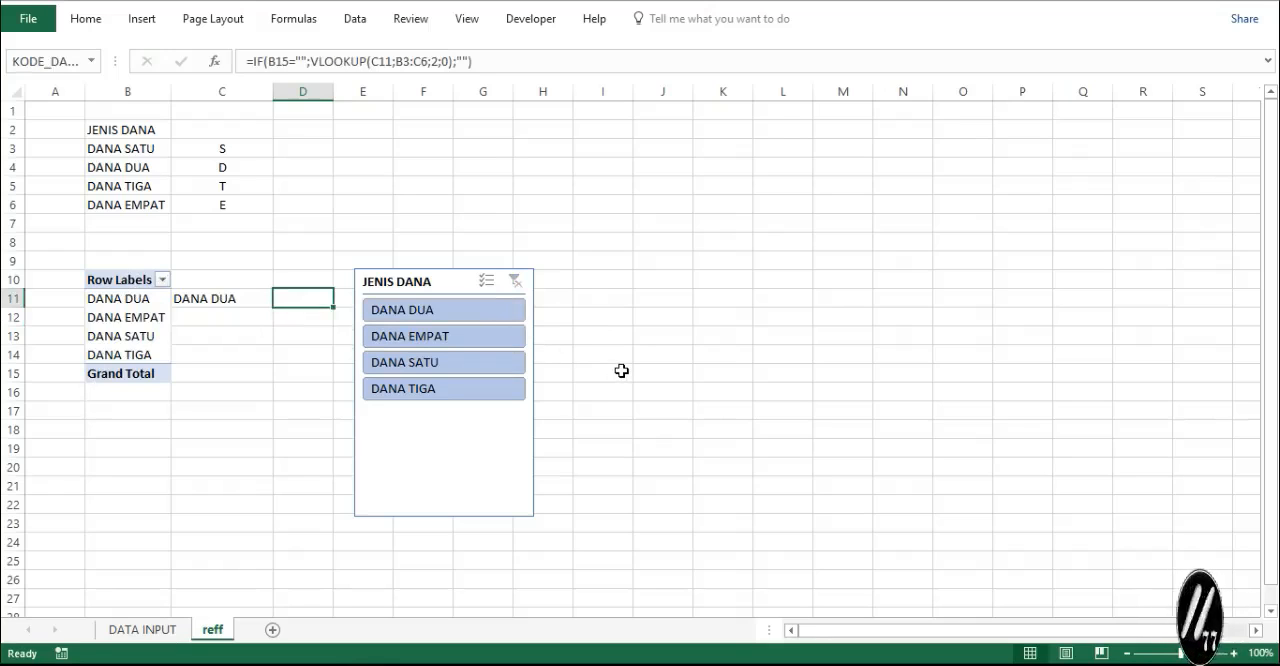
# - Filter the slicer to DANA EMPAT and check the numbering of the matching E rows in column A of the DATA INPUT sheet
pyautogui.click(460, 340)
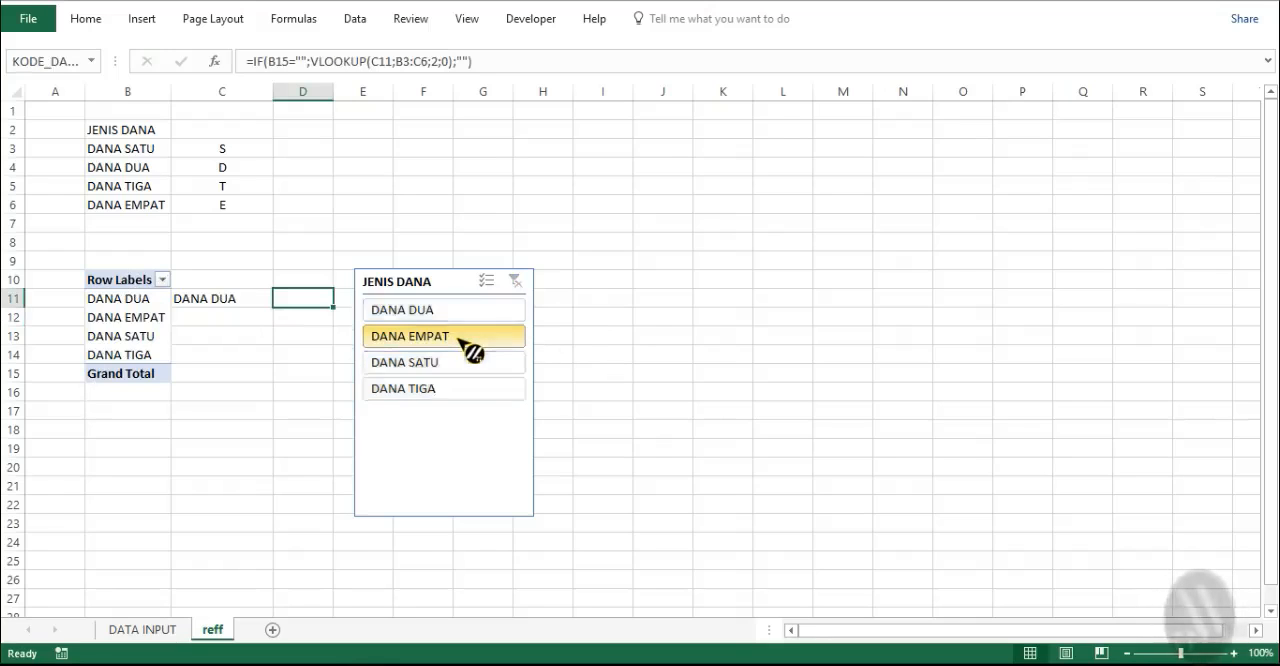
pyautogui.click(130, 629)
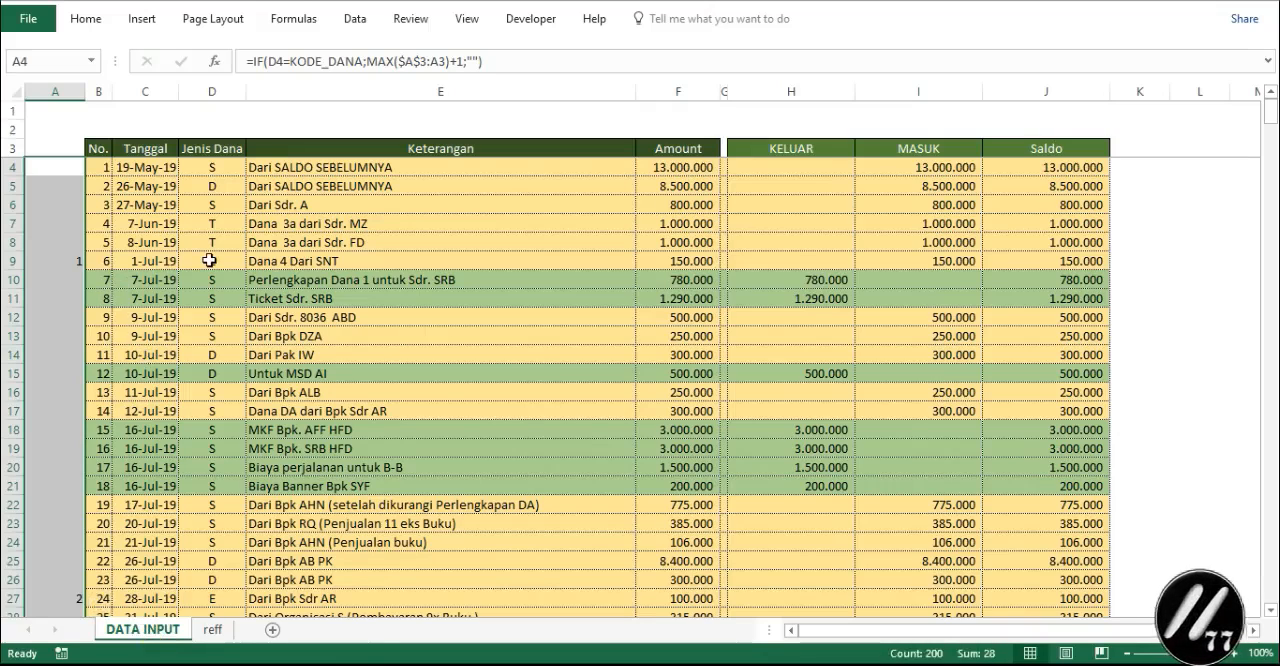
pyautogui.scroll(-1, 198, 574)
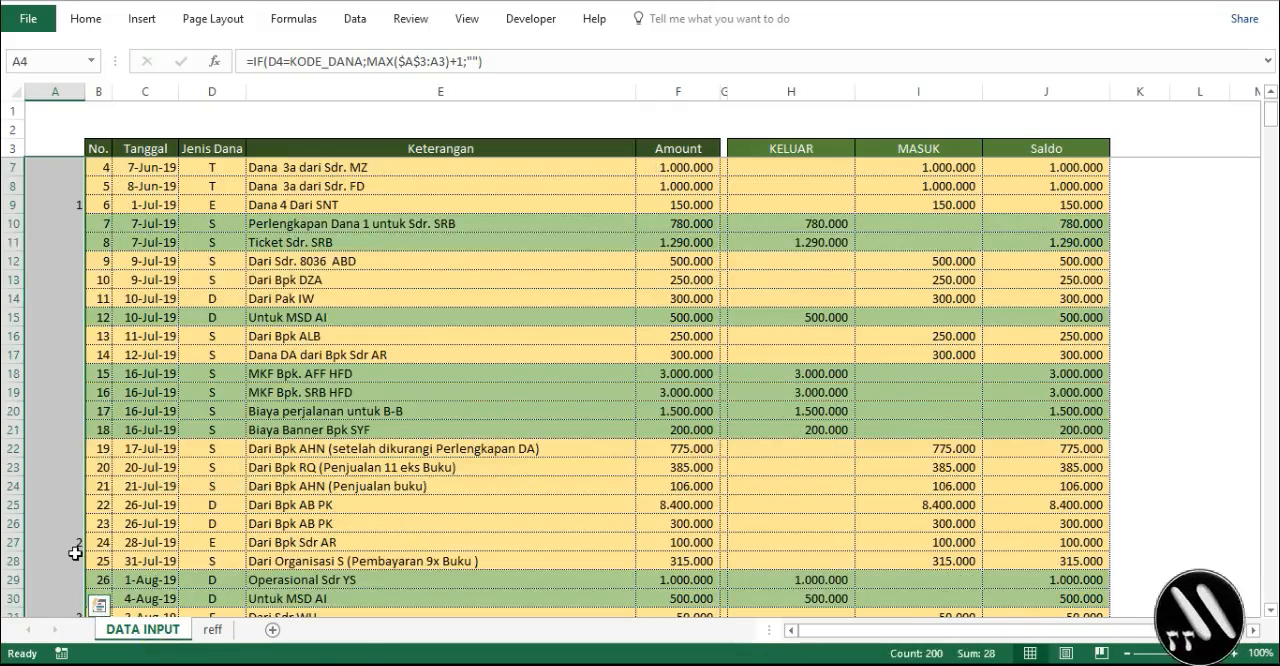
pyautogui.scroll(-3, 75, 553)
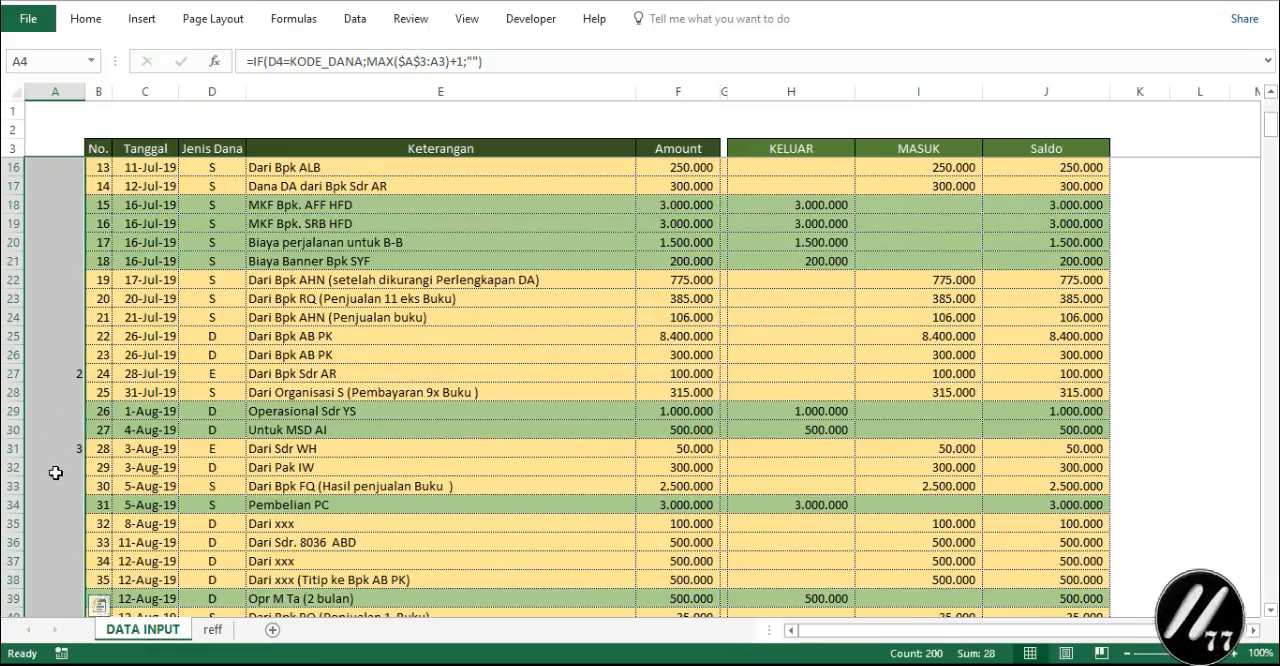
pyautogui.scroll(4, 77, 354)
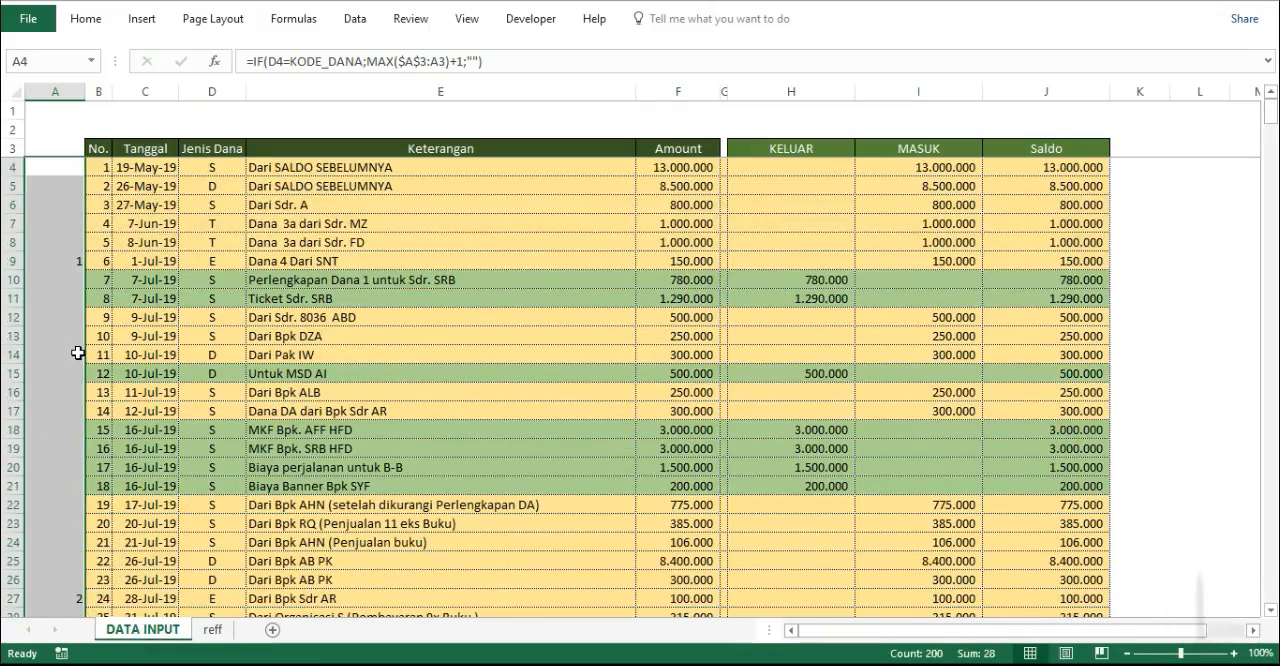
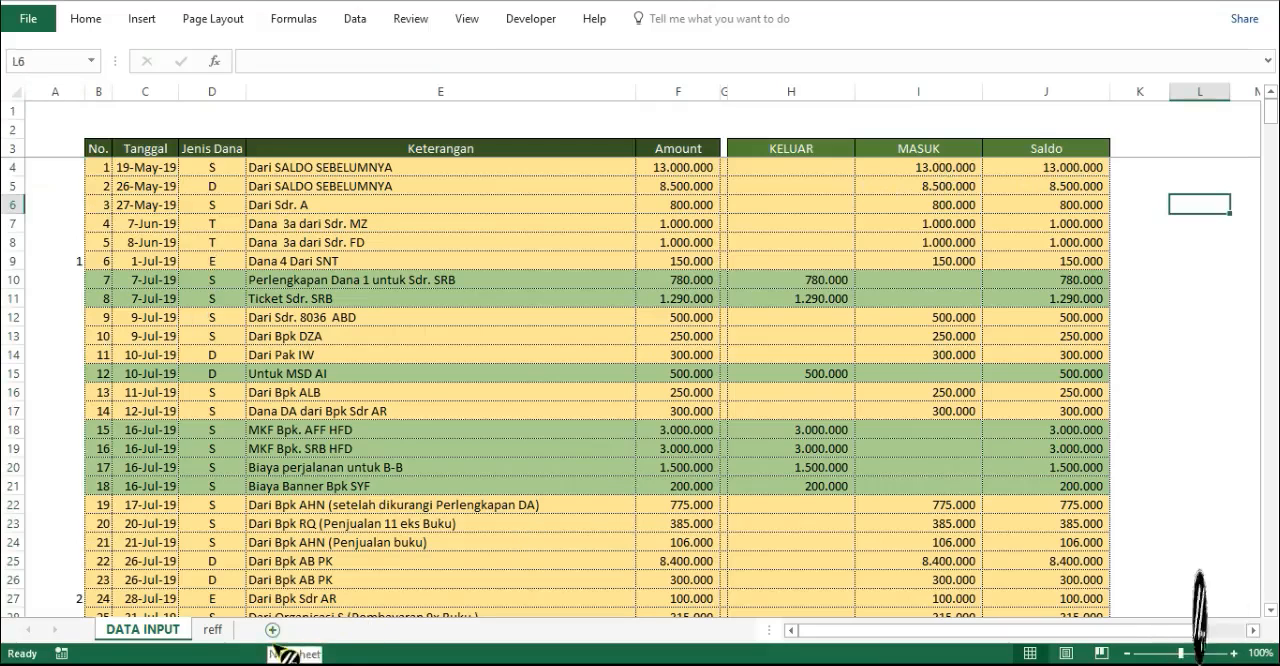
# - Add a new worksheet after DATA INPUT and name it SLICER
pyautogui.click(272, 629)
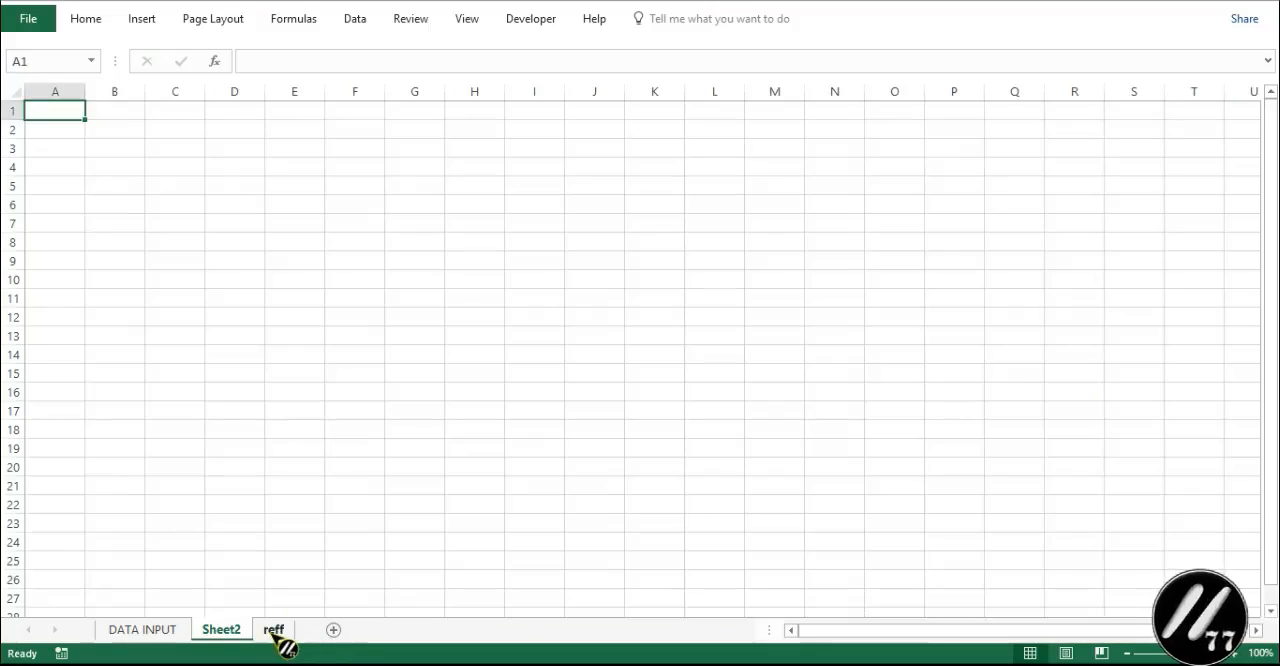
pyautogui.doubleClick(222, 629)
pyautogui.write('SLICER')
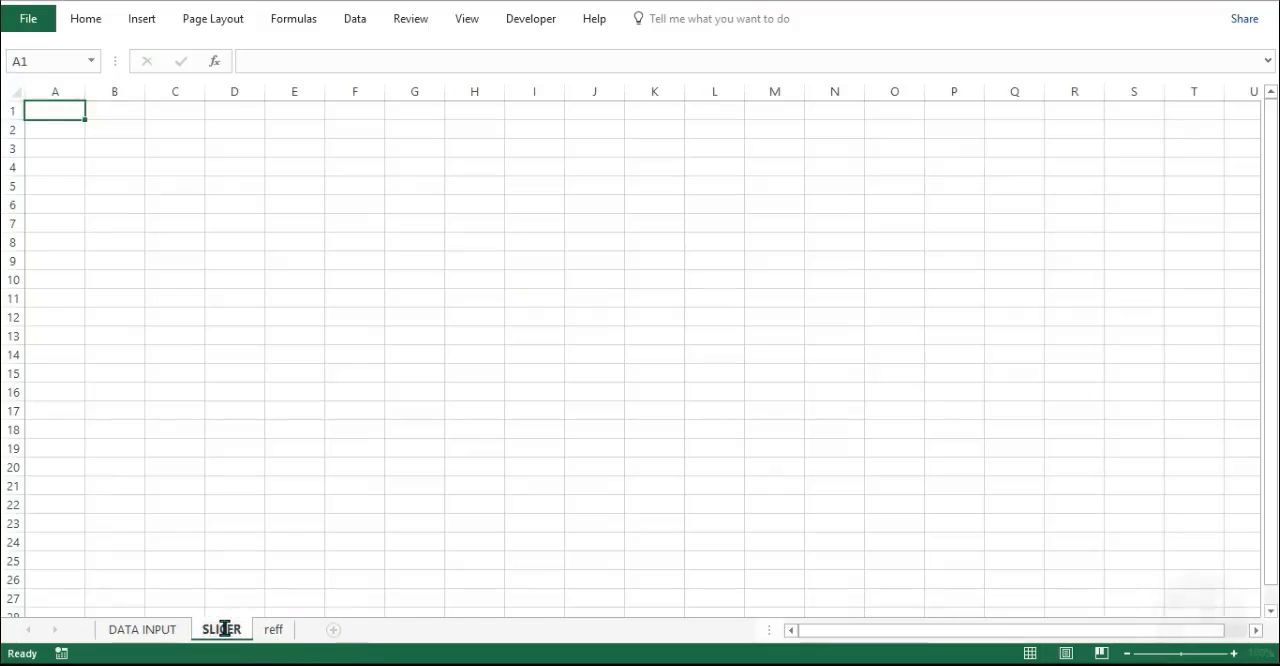
pyautogui.click(385, 402)
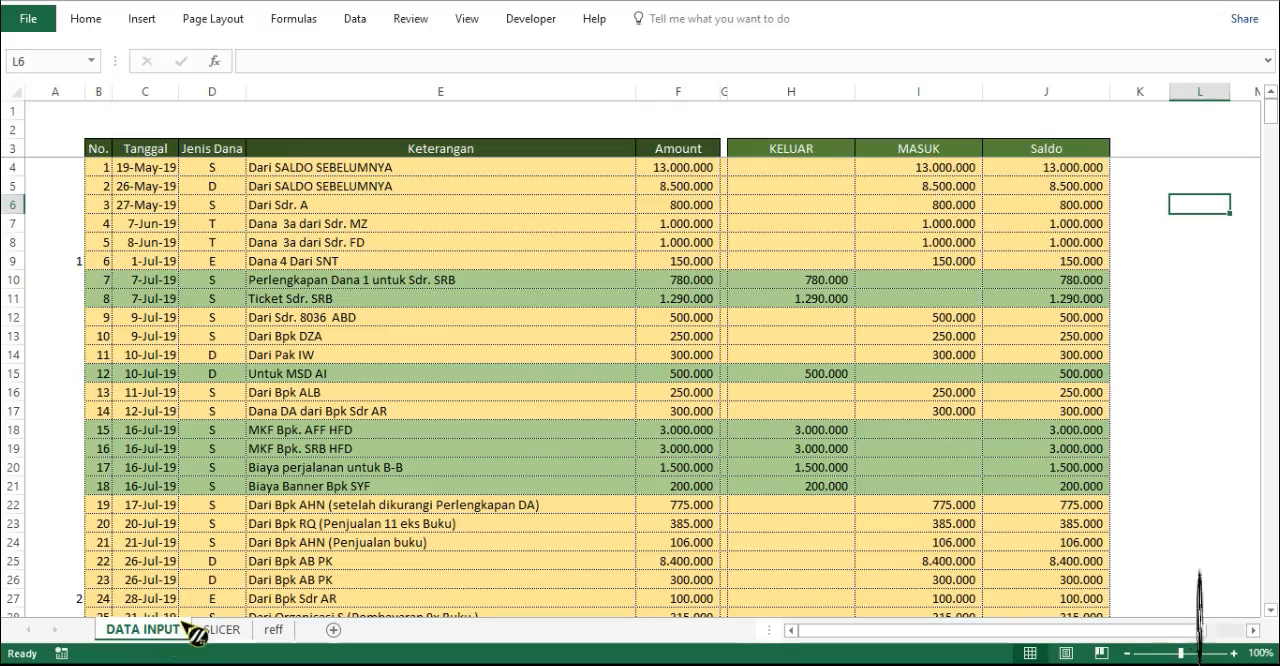
# - Copy the header row B3:J3 from the DATA INPUT sheet to cell B3 of the SLICER sheet
pyautogui.click(143, 629)
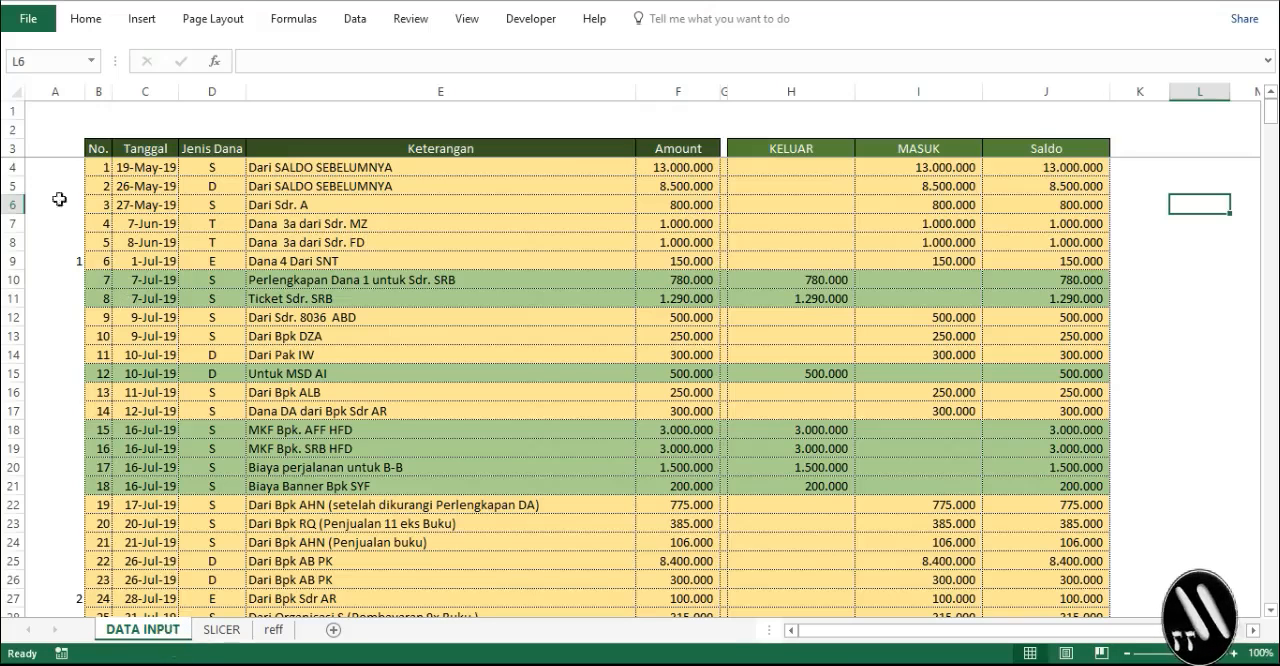
pyautogui.moveTo(91, 151); pyautogui.dragTo(1056, 151)
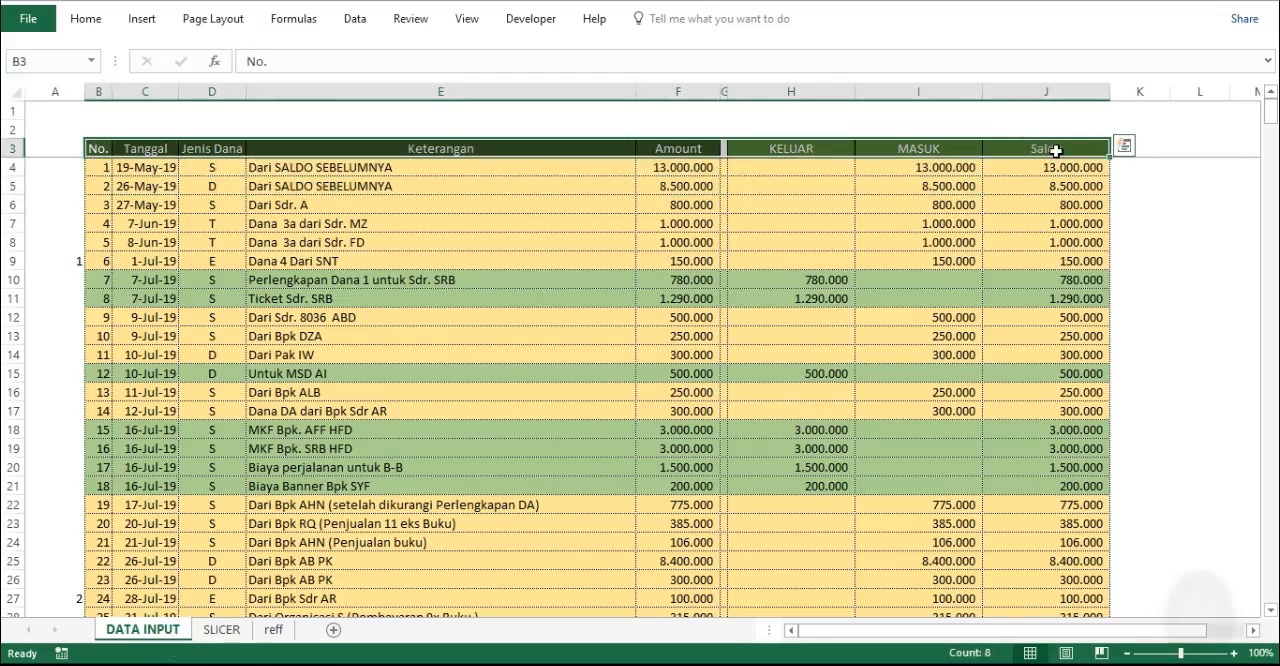
pyautogui.hotkey('ctrl', 'c')
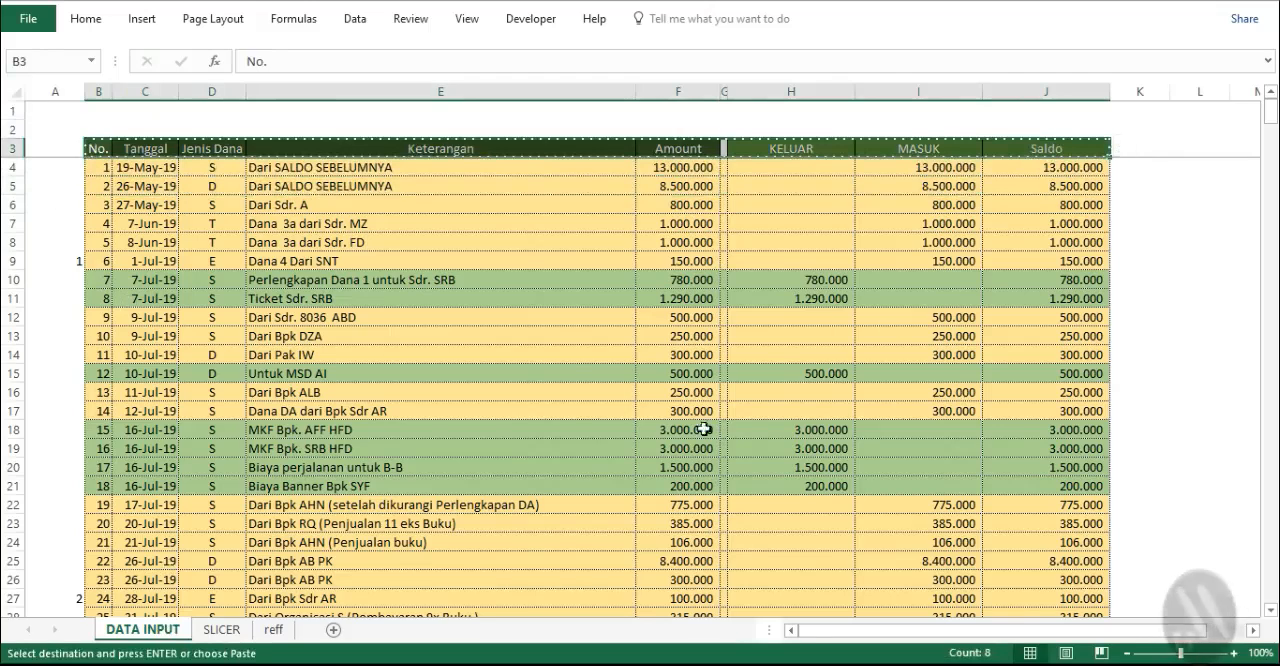
pyautogui.click(240, 630)
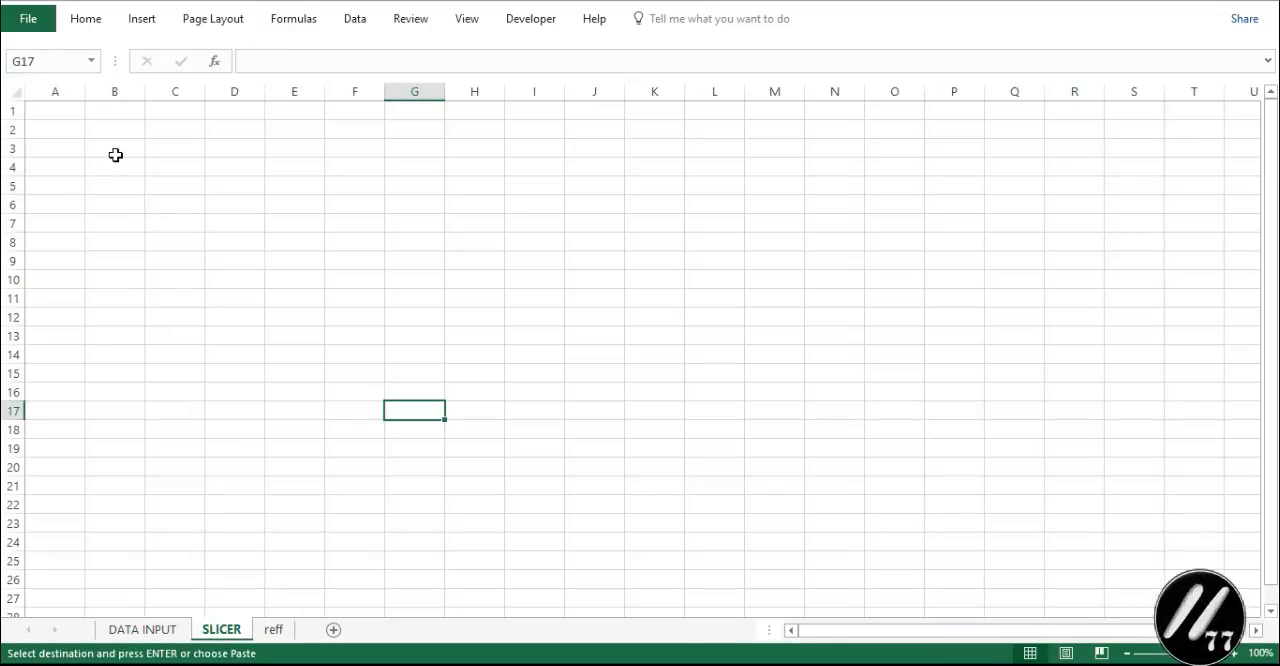
pyautogui.click(116, 155)
pyautogui.hotkey('ctrl', 'v')
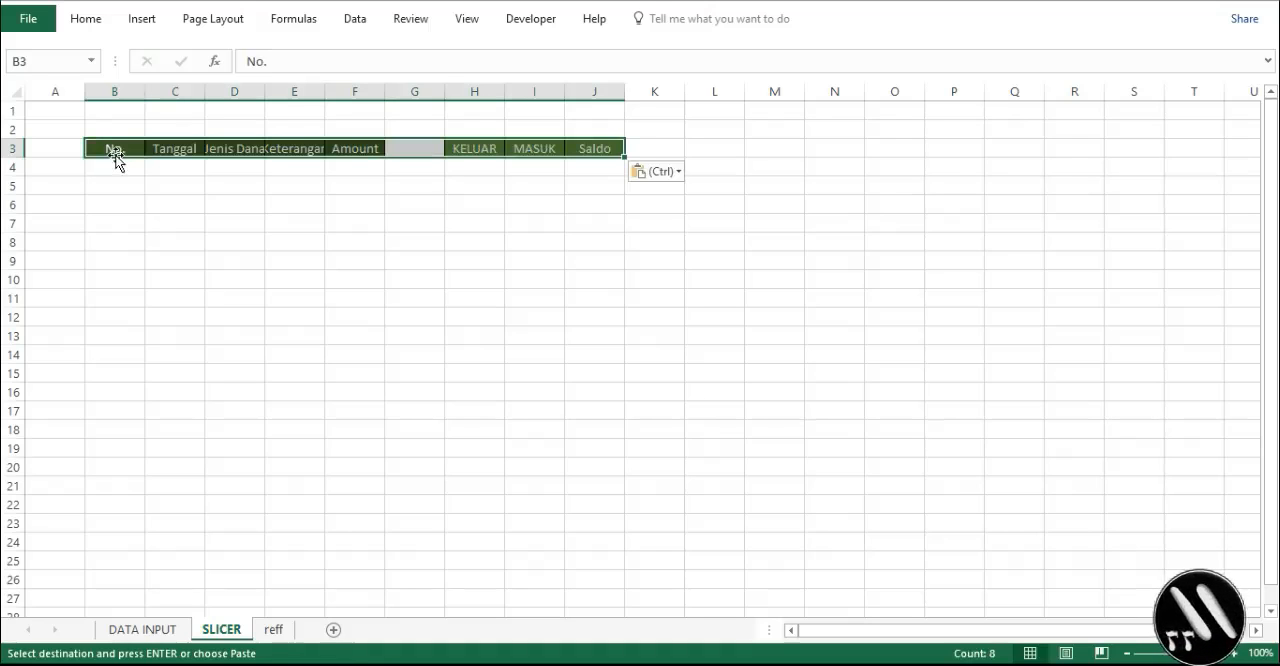
# - Narrow column G to a thin separator and autofit the widths of the header columns on the SLICER sheet
pyautogui.click(431, 92)
pyautogui.moveTo(445, 91); pyautogui.dragTo(391, 91)
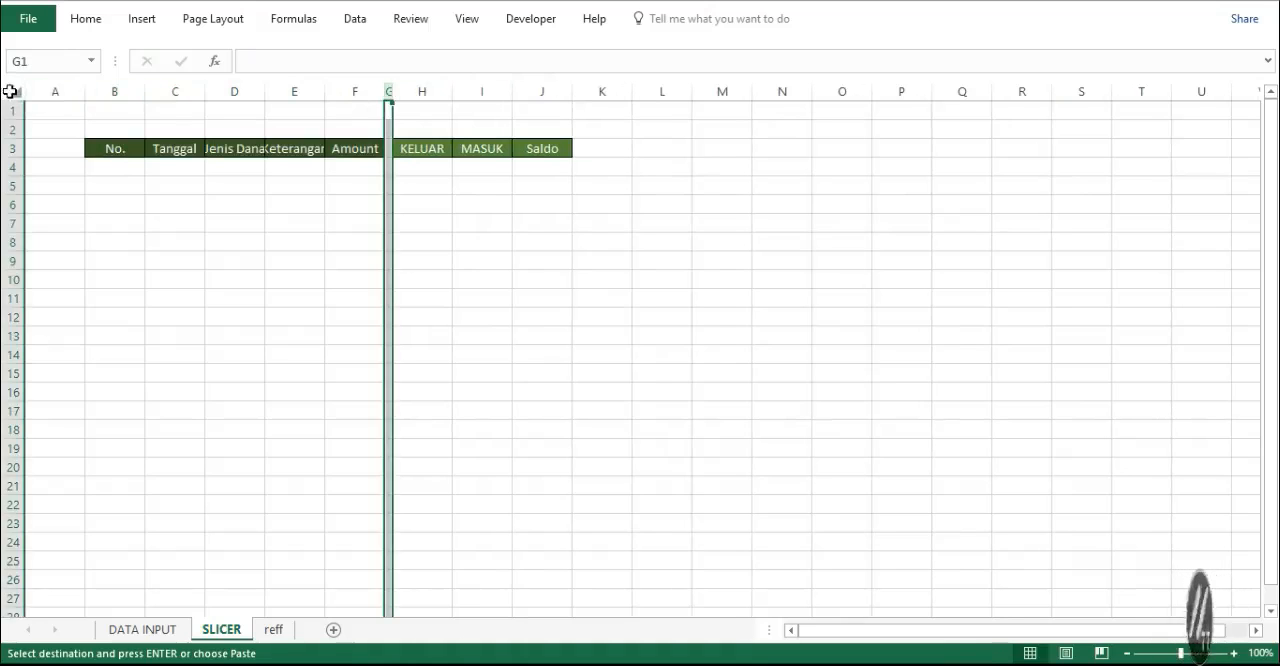
pyautogui.click(10, 89)
pyautogui.doubleClick(85, 91)
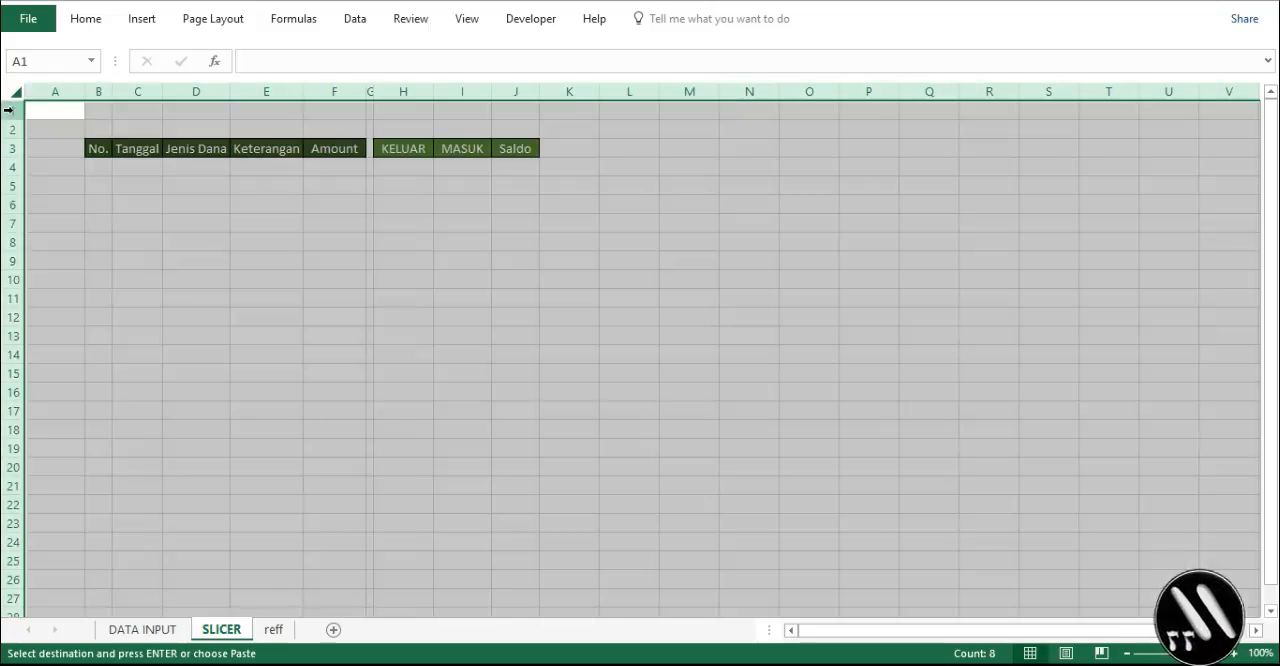
# - Insert four blank rows at the top of the SLICER sheet, above the header row
pyautogui.click(13, 109)
pyautogui.moveTo(13, 109); pyautogui.dragTo(12, 160)
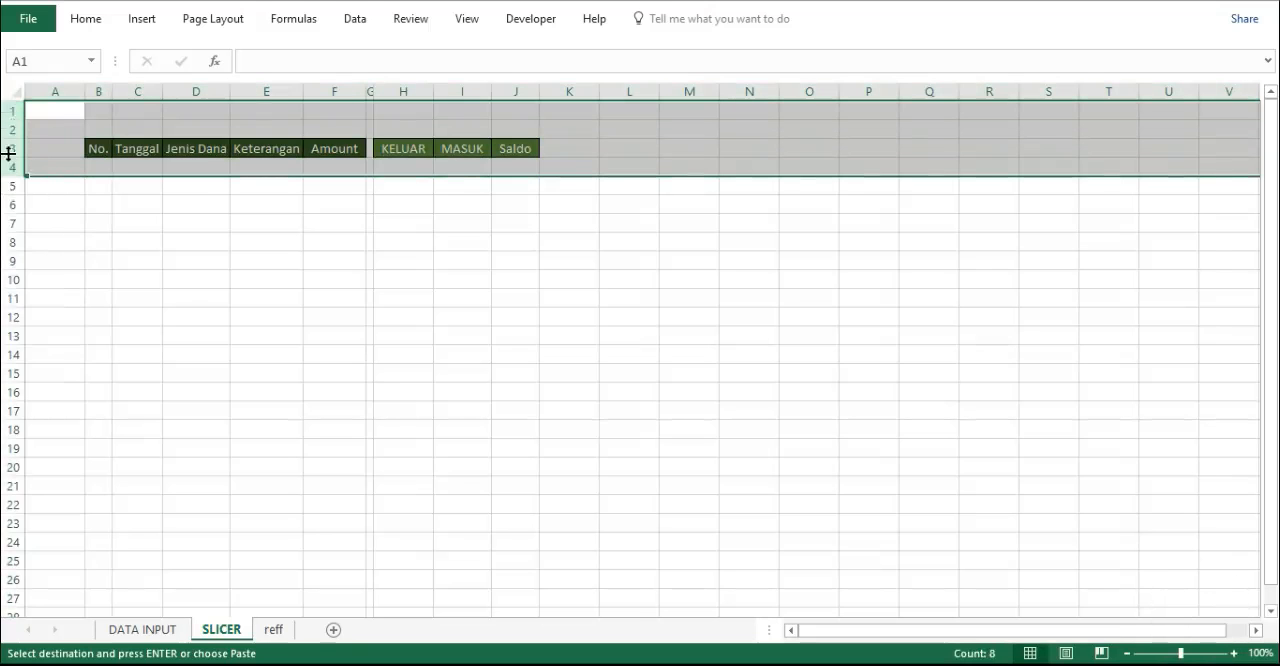
pyautogui.rightClick(12, 158)
pyautogui.click(67, 283)
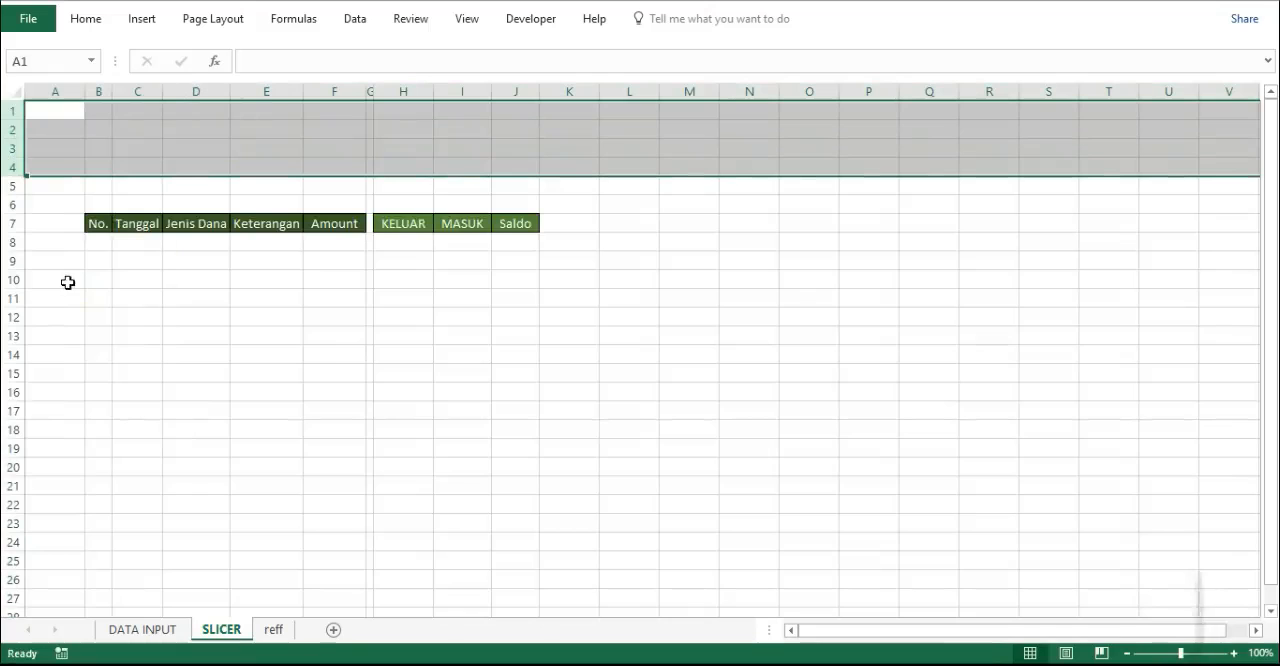
pyautogui.click(333, 350)
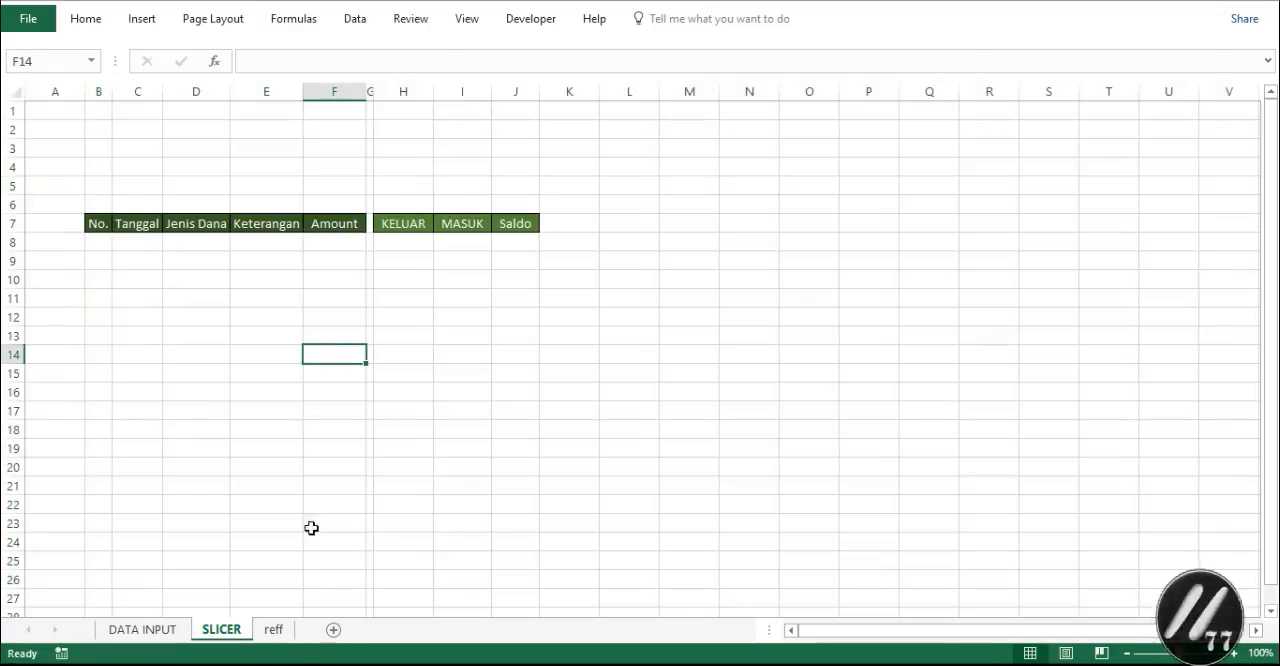
# - Copy the JENIS DANA slicer from the reff sheet and paste it at cell A1 of the SLICER sheet
pyautogui.click(275, 629)
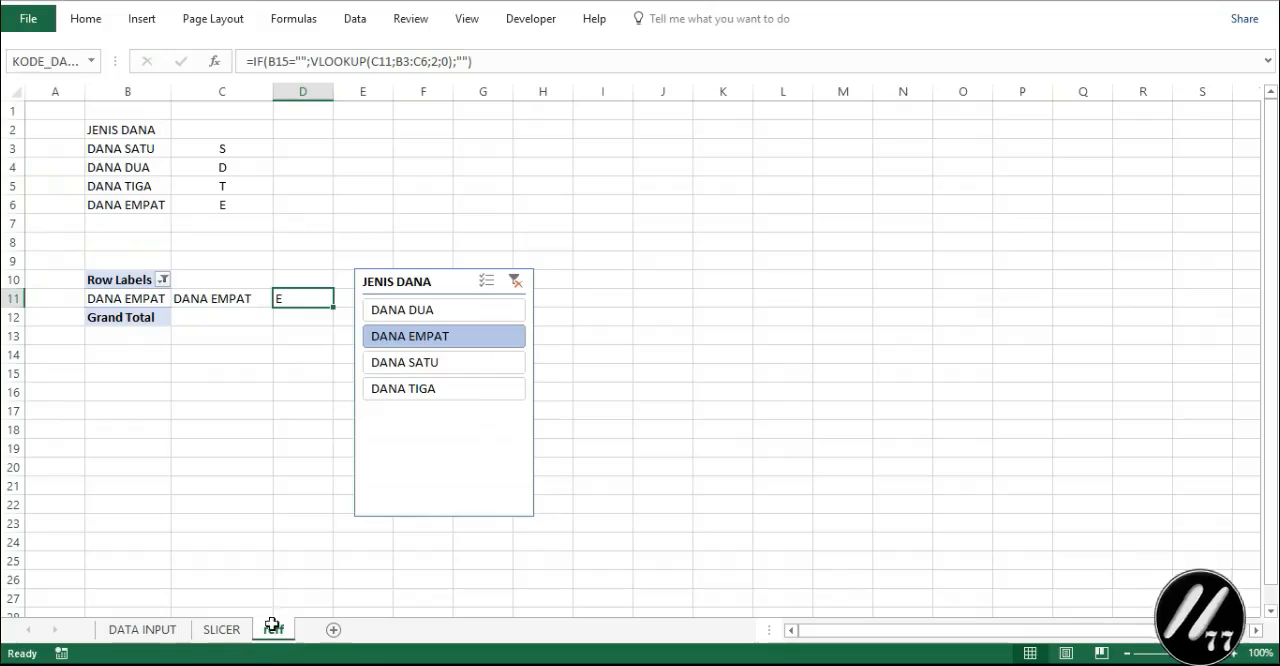
pyautogui.click(446, 457)
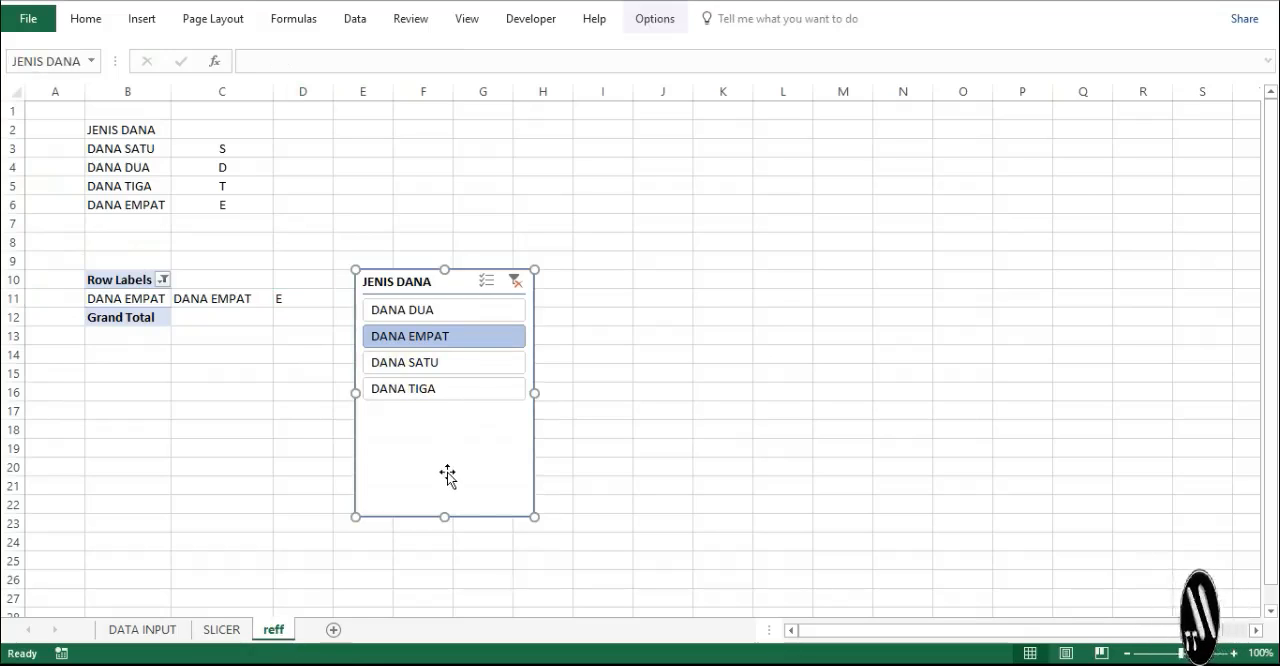
pyautogui.press('Escape')
pyautogui.click(238, 636)
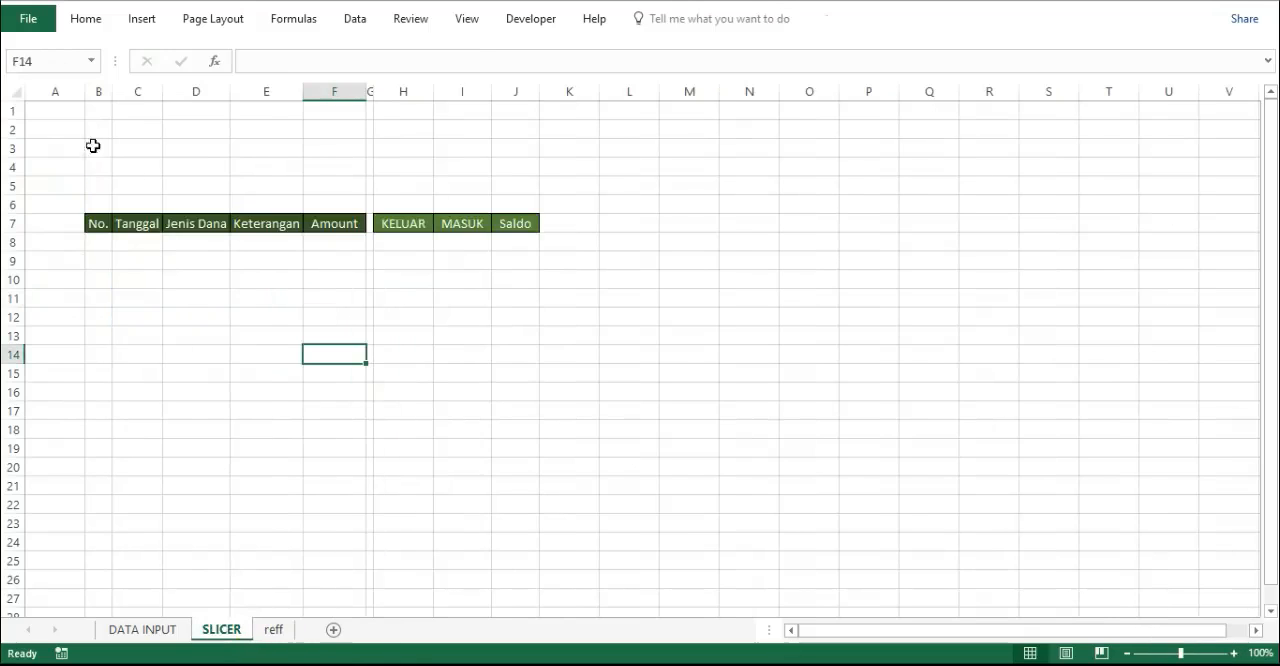
pyautogui.click(61, 115)
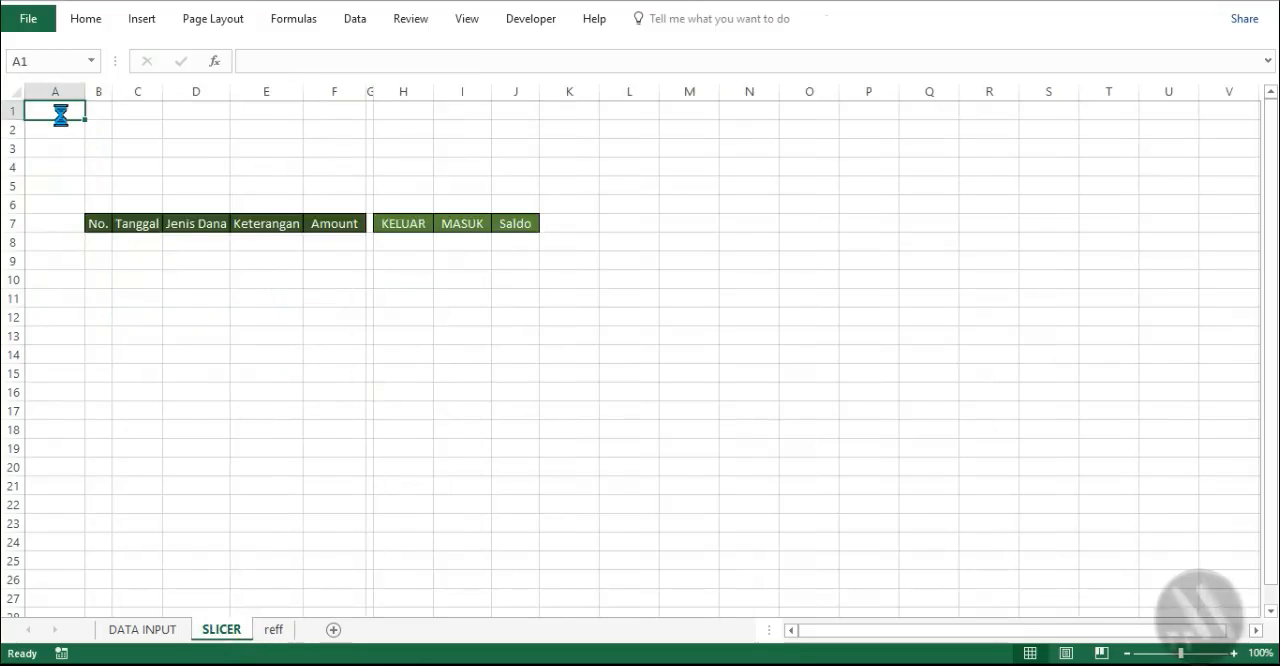
pyautogui.hotkey('ctrl', 'v')
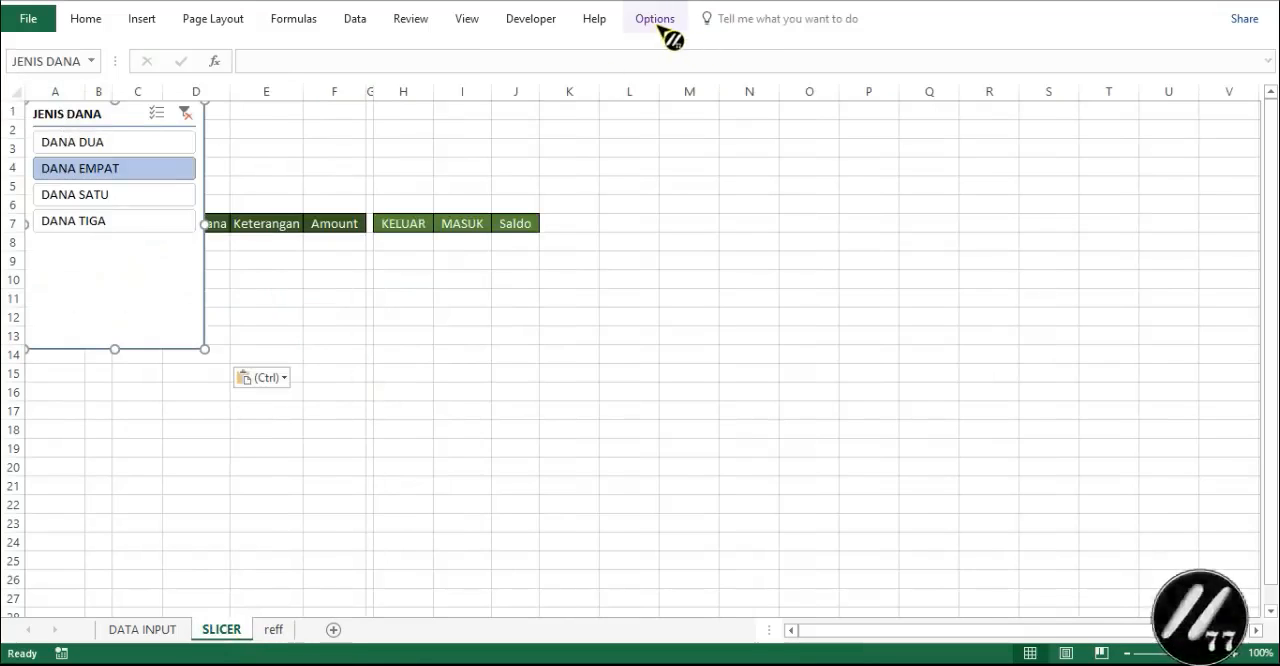
# - Arrange the JENIS DANA slicer buttons in 2 columns, and resize the slicer to fit above the header with full button labels
pyautogui.click(657, 24)
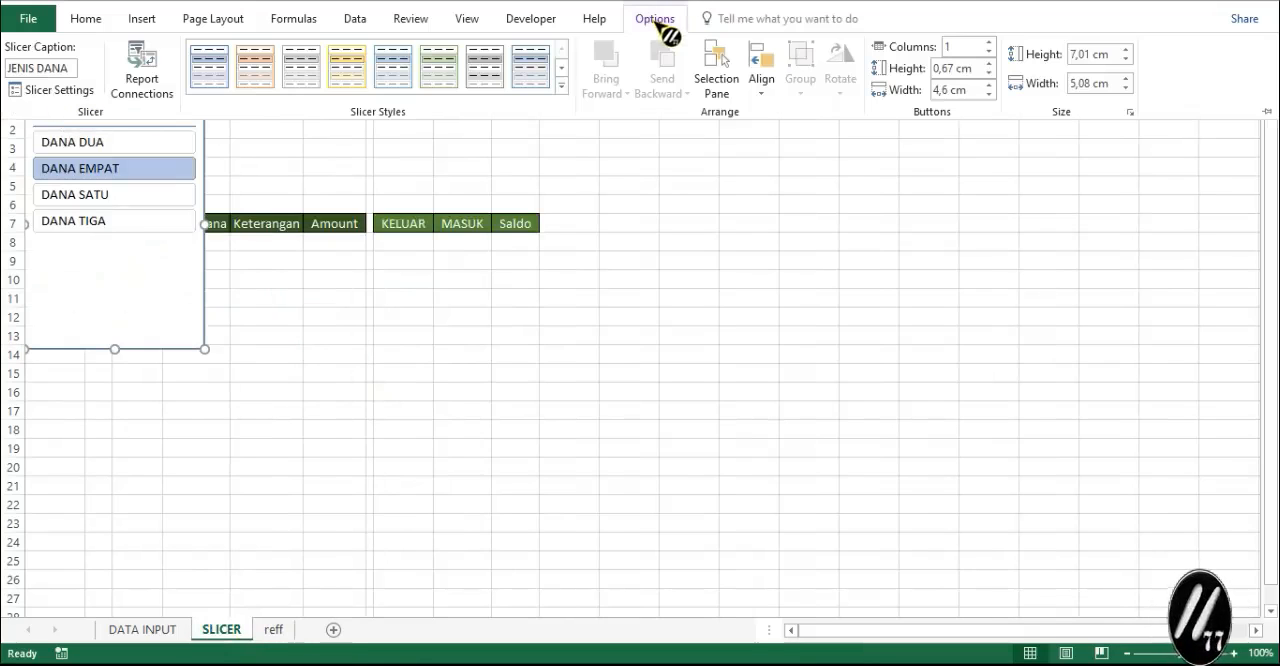
pyautogui.click(988, 43)
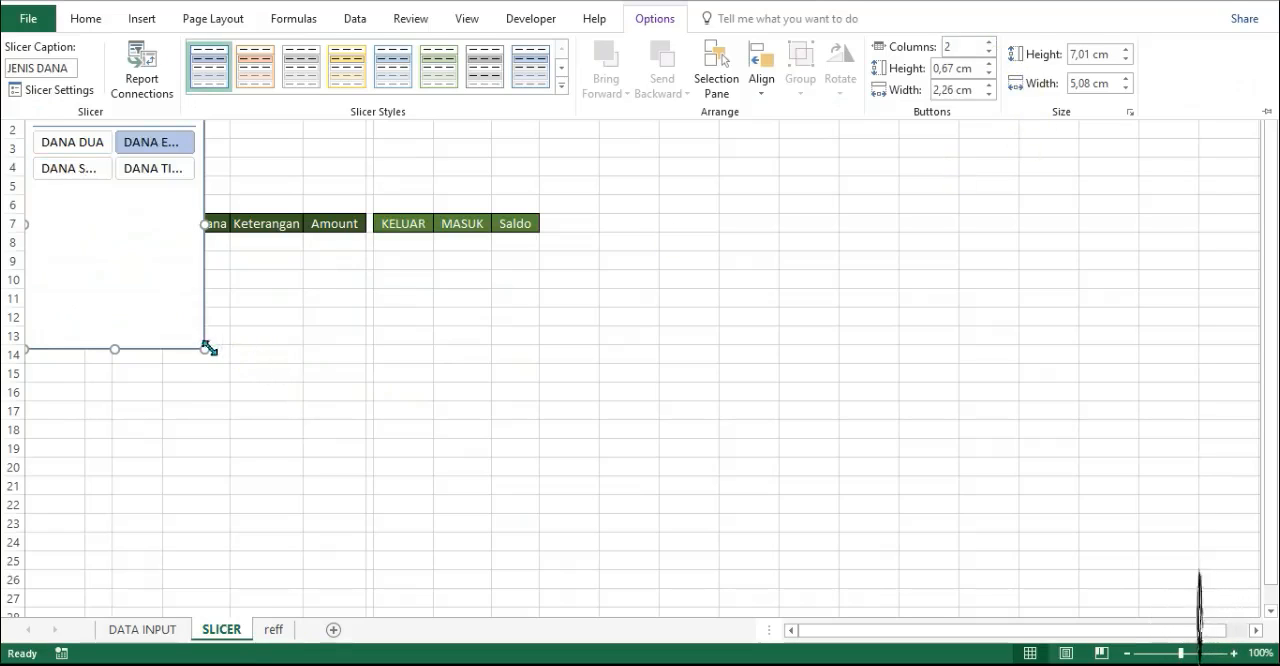
pyautogui.hotkey('ctrl', 'F1')
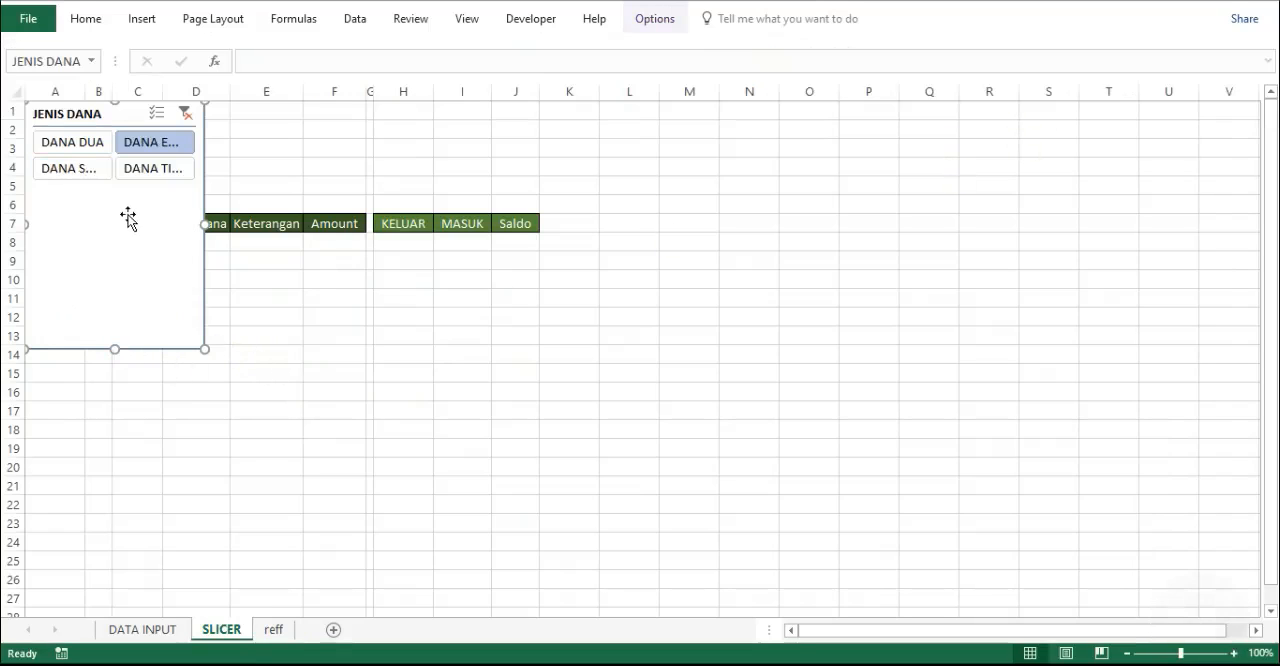
pyautogui.moveTo(113, 350); pyautogui.dragTo(125, 194)
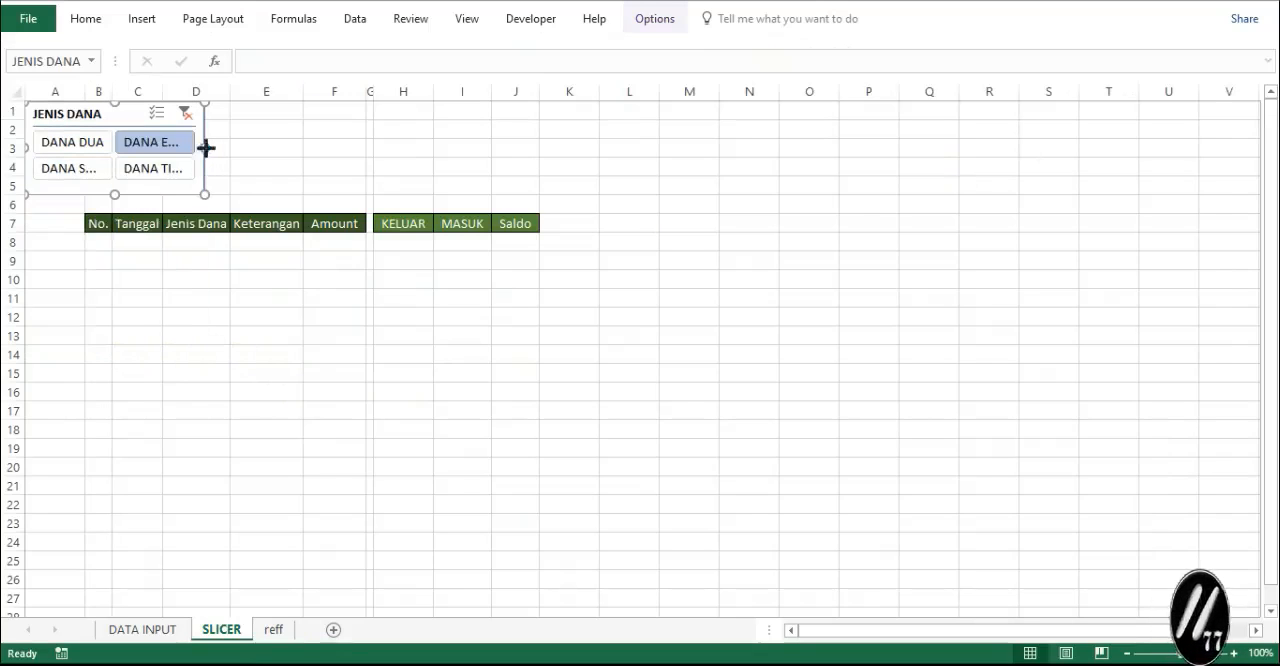
pyautogui.moveTo(205, 147); pyautogui.dragTo(287, 148)
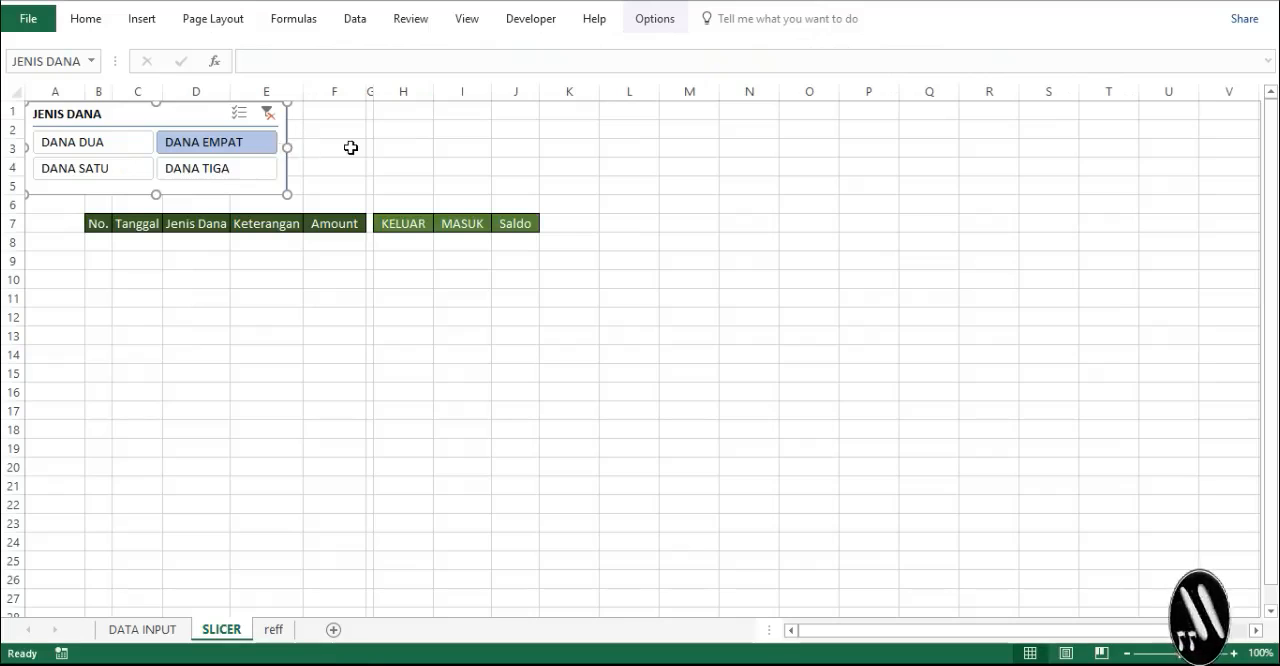
pyautogui.click(349, 147)
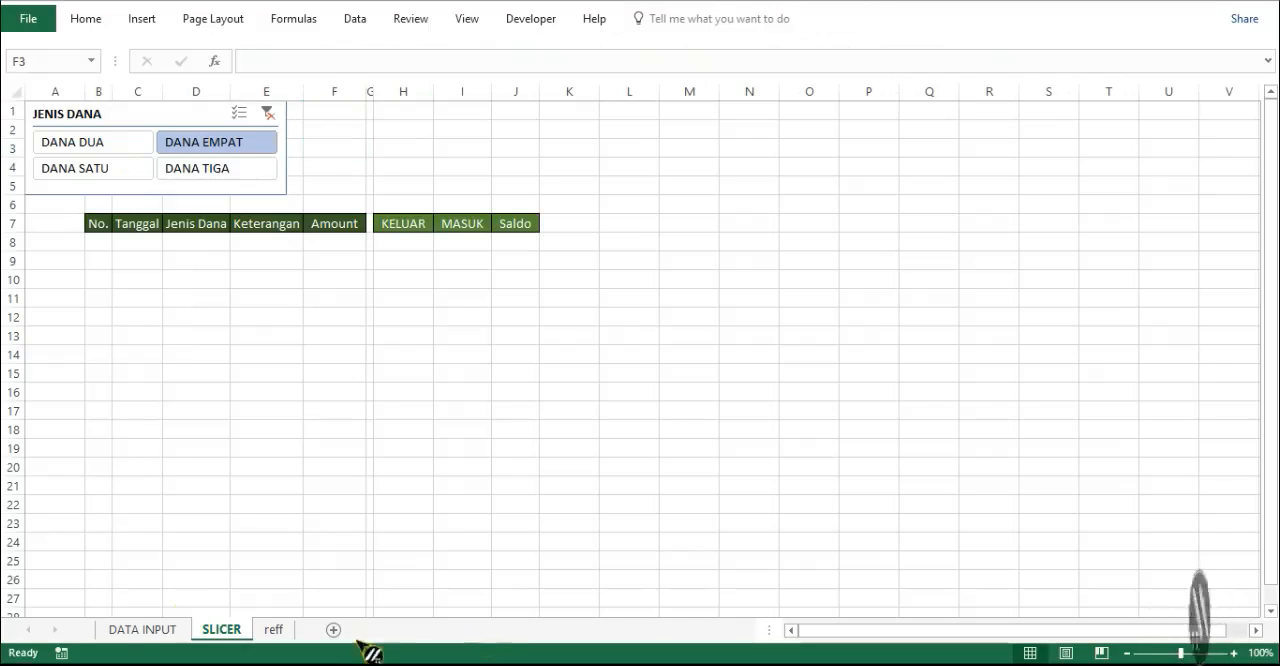
# - Define the workbook name NOMOR_PARCIAL for the whole column A of the DATA INPUT sheet
pyautogui.click(120, 630)
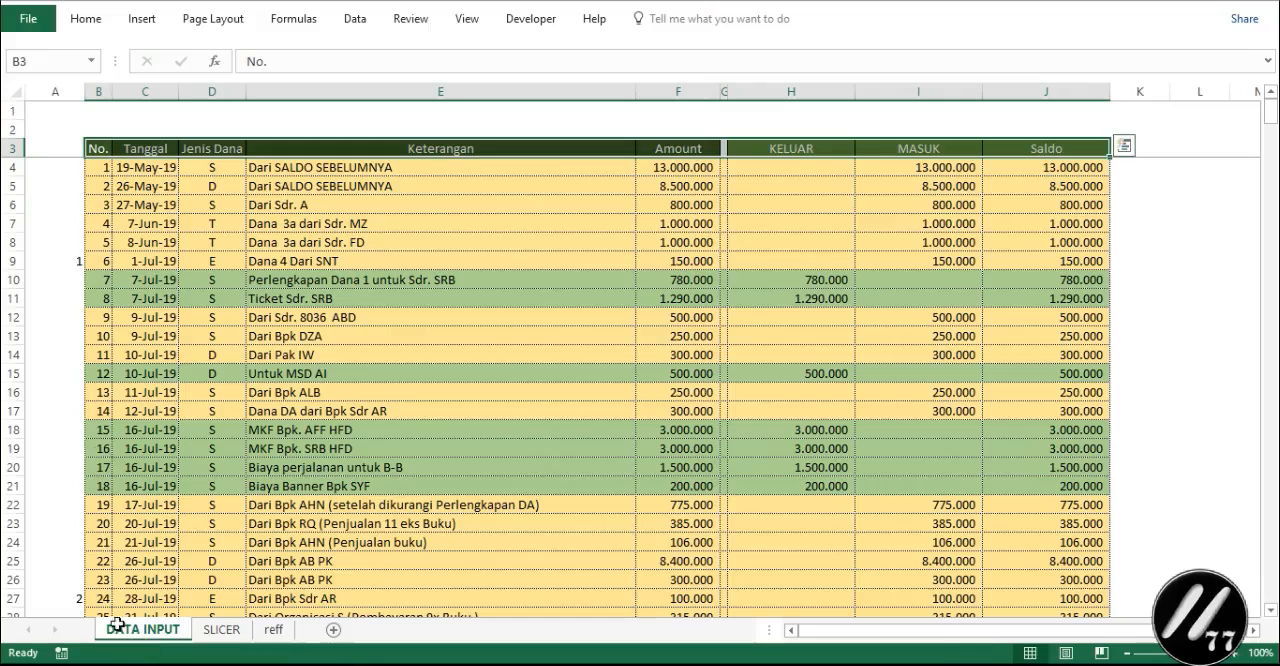
pyautogui.click(57, 94)
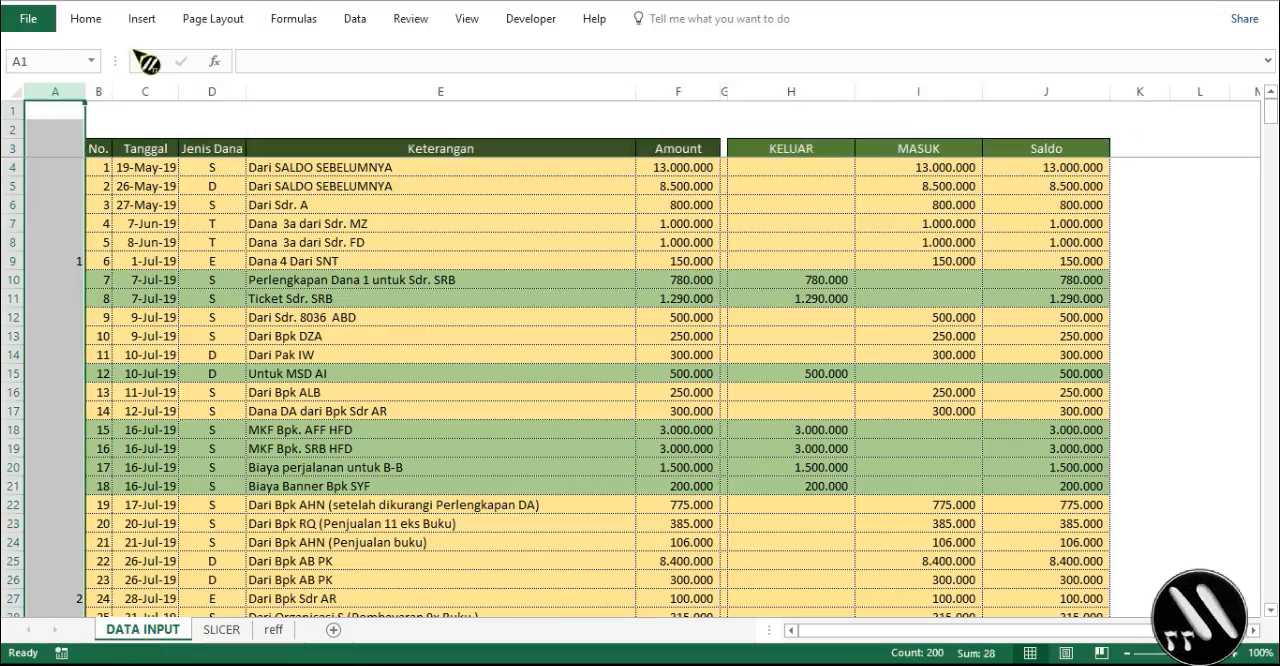
pyautogui.click(293, 19)
pyautogui.click(540, 97)
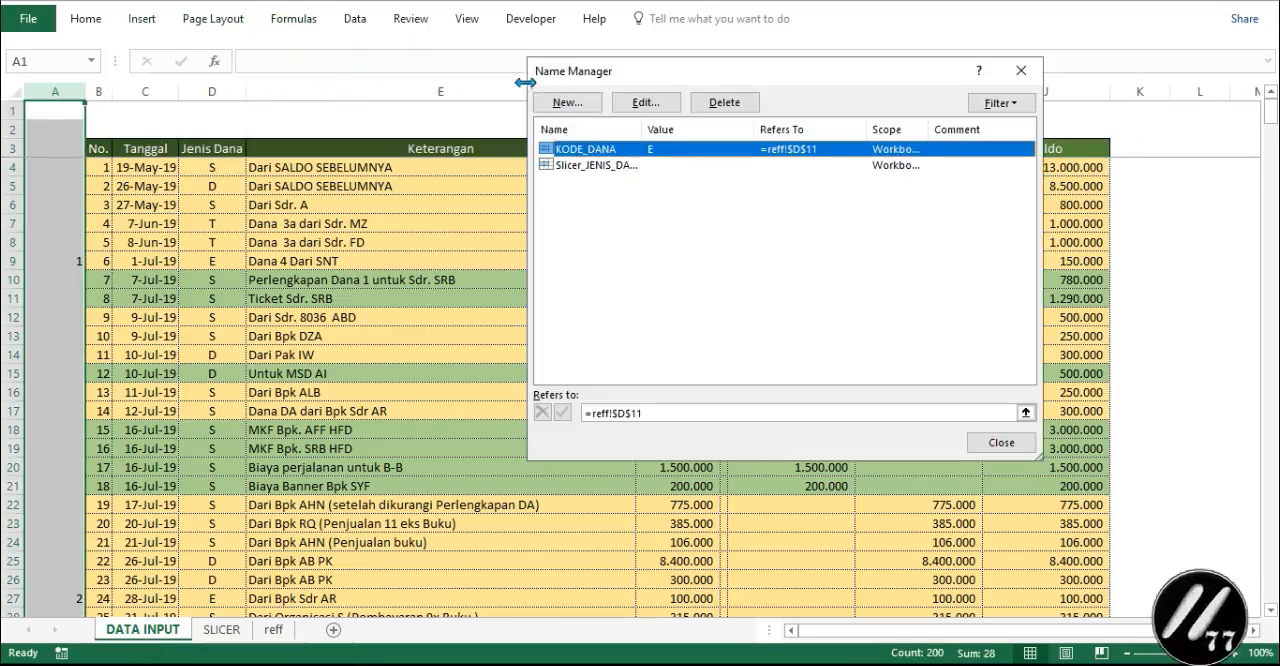
pyautogui.click(565, 105)
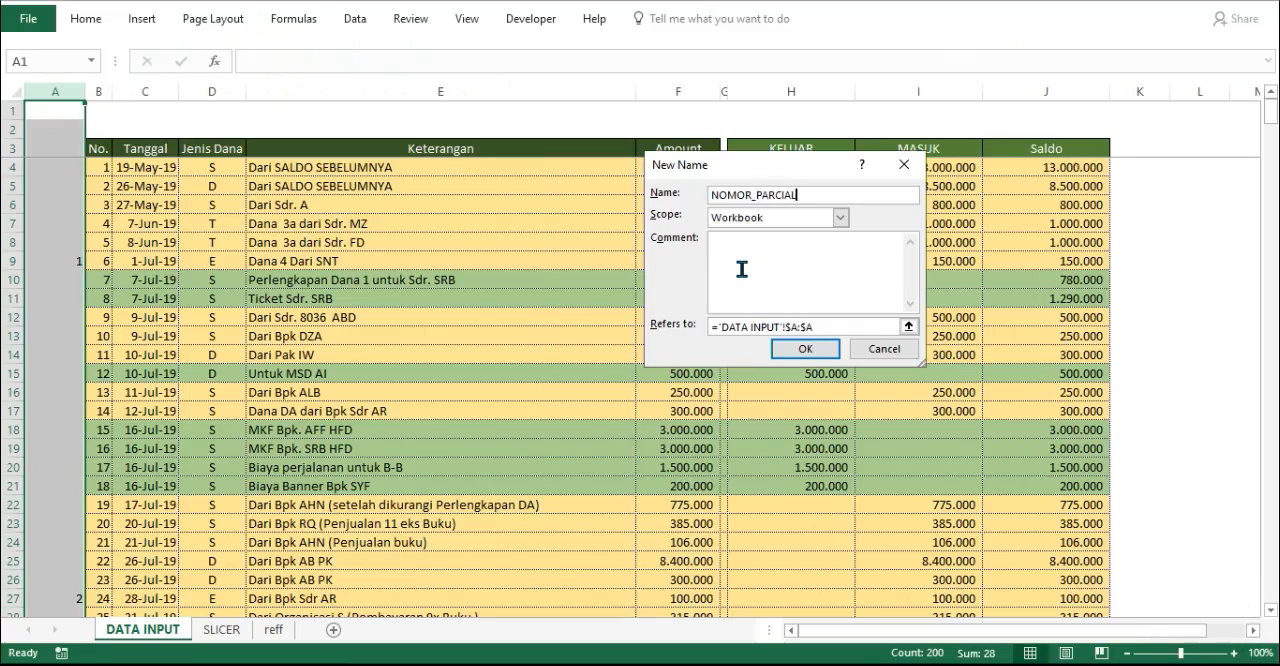
pyautogui.press('Return')
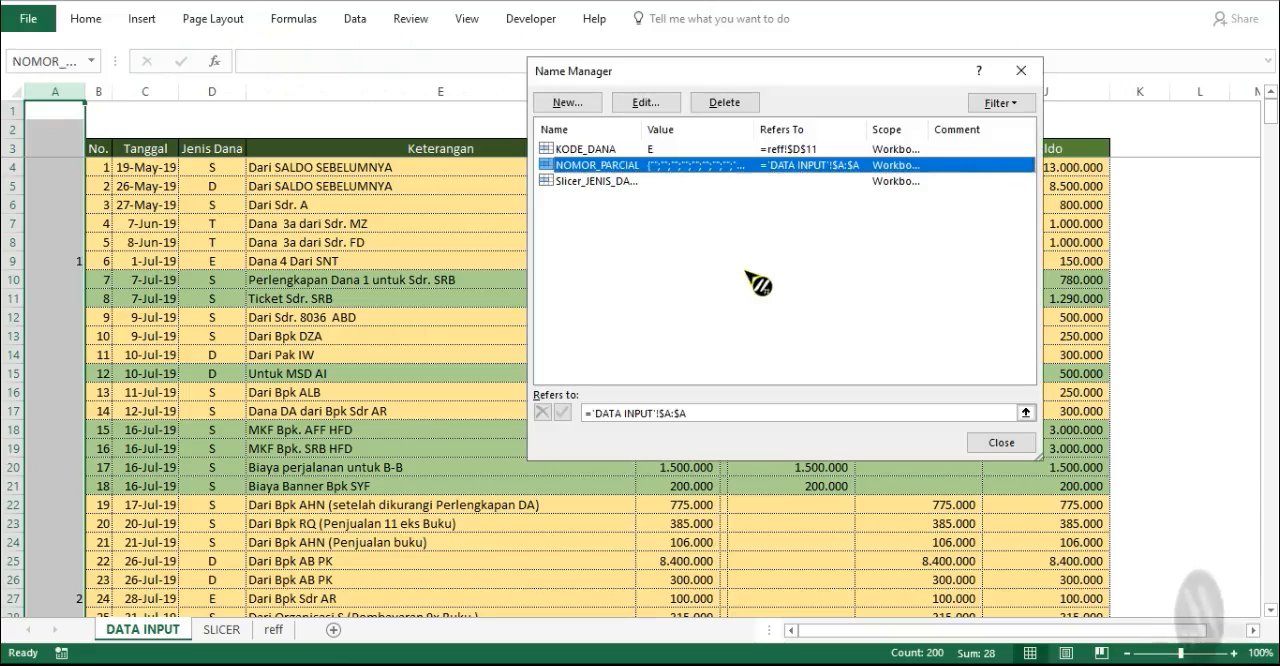
pyautogui.click(1001, 442)
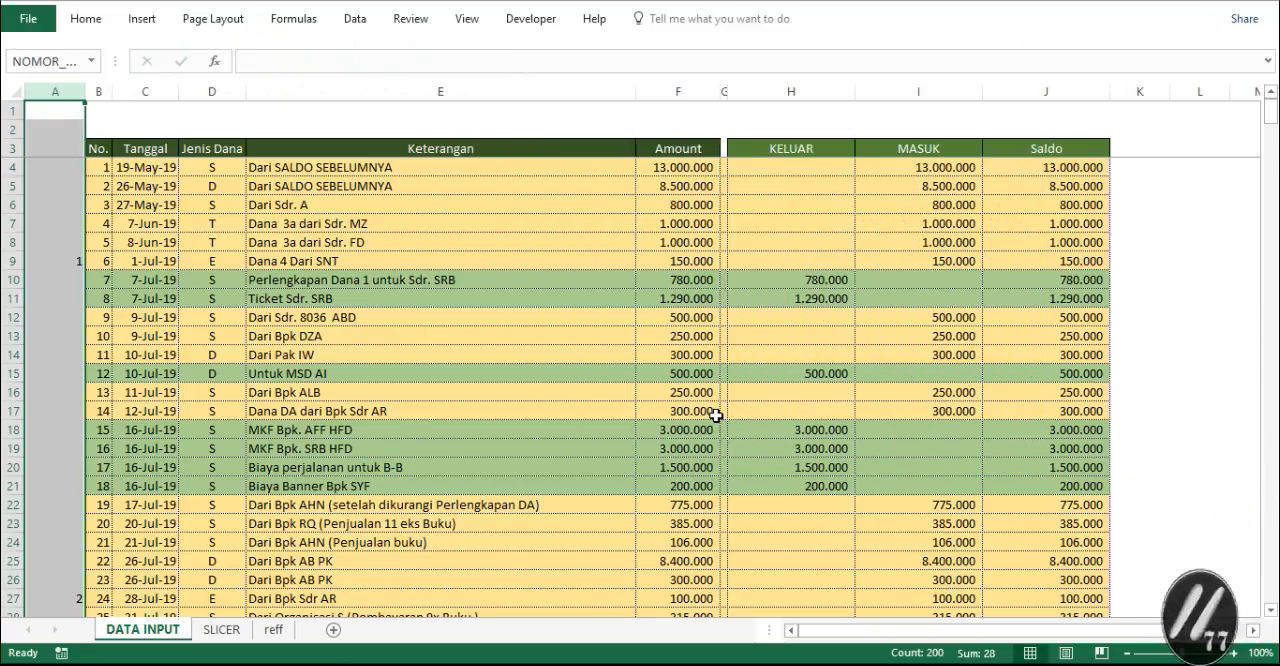
# - Start an IF formula in cell B8 of the SLICER sheet, testing whether 'DATA INPUT'!B4 is <= MAX of NOMOR_PARCIAL
pyautogui.click(238, 632)
pyautogui.click(100, 243)
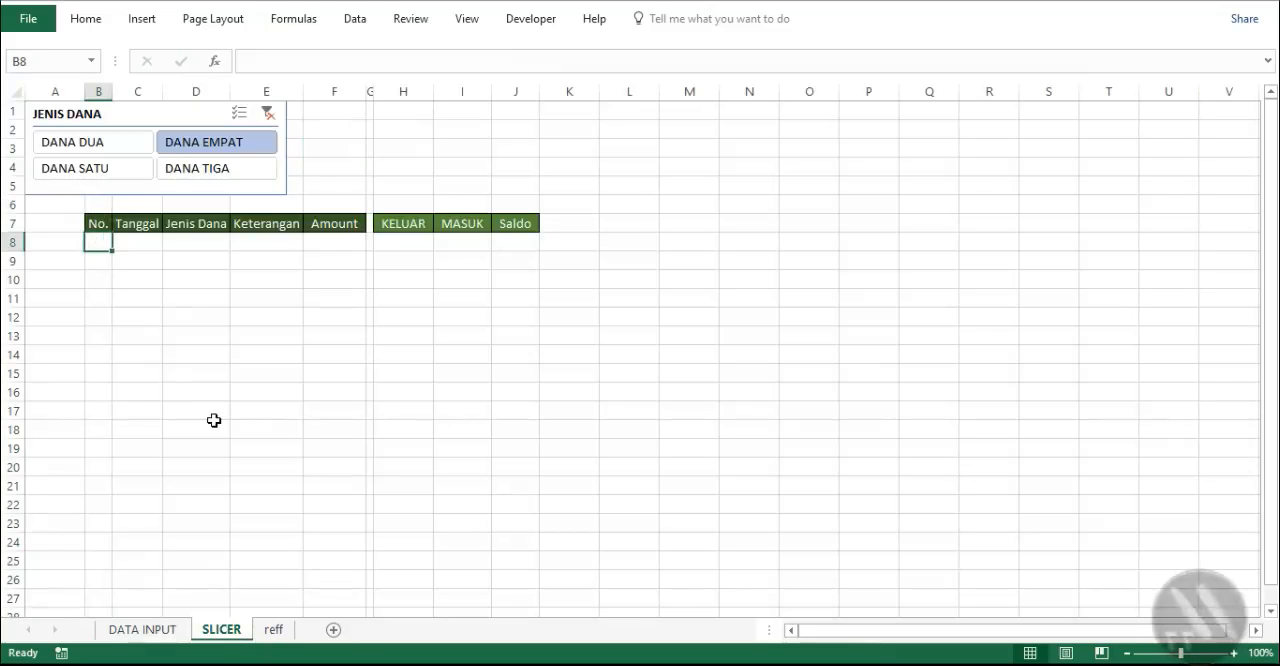
pyautogui.write('=')
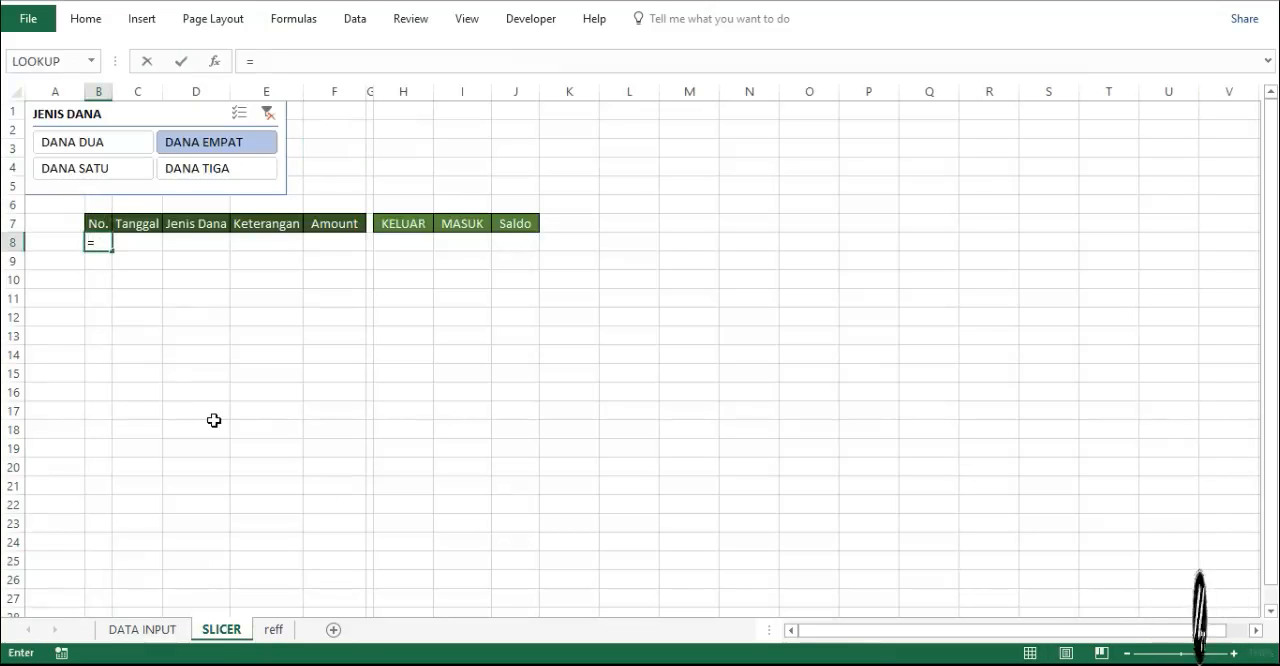
pyautogui.write('IF')
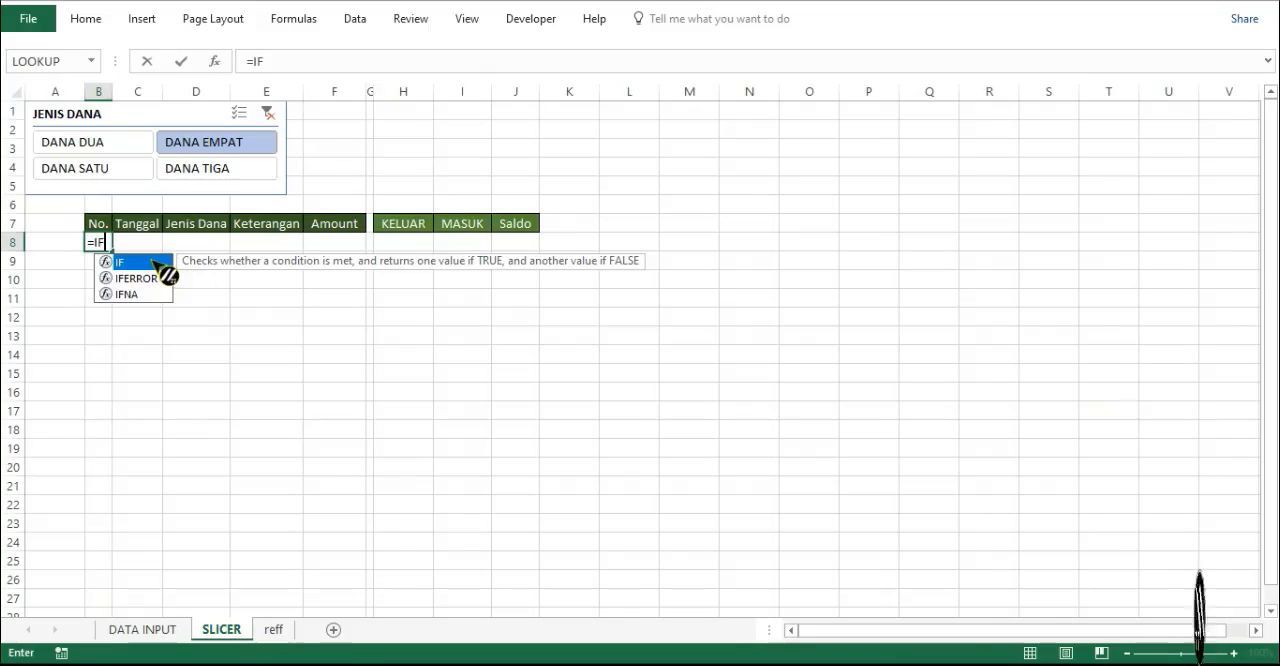
pyautogui.write('(')
pyautogui.click(140, 629)
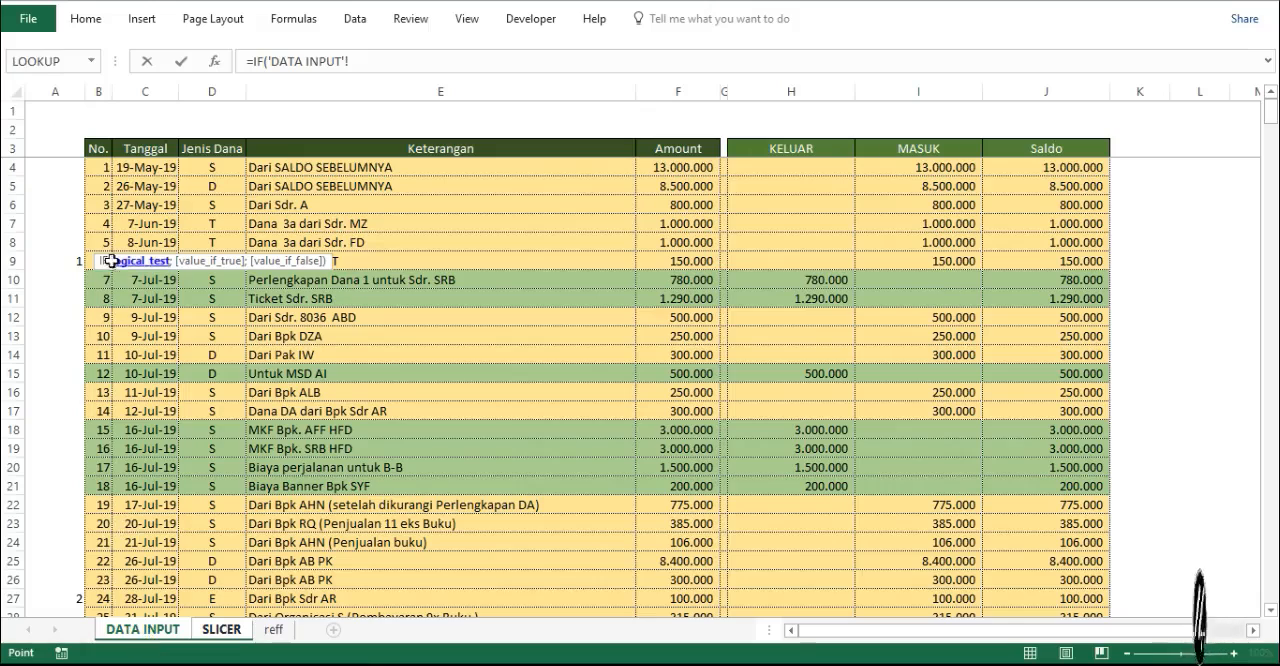
pyautogui.click(100, 168)
pyautogui.click(405, 64)
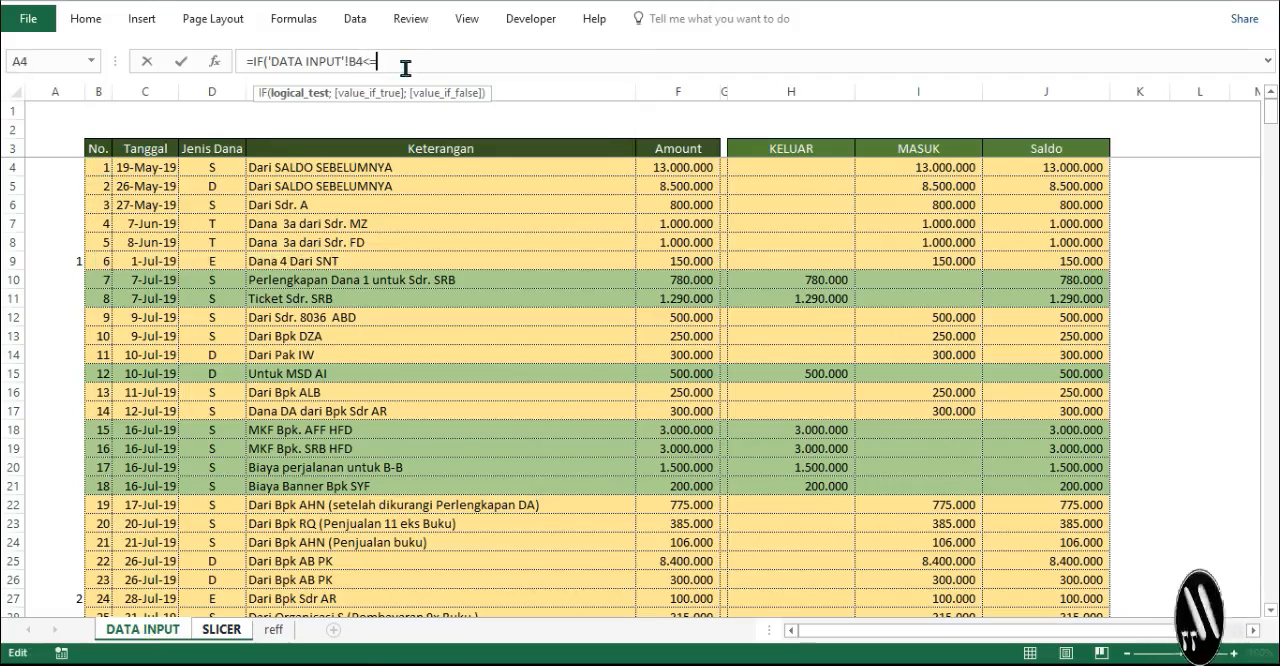
pyautogui.write('<=MA')
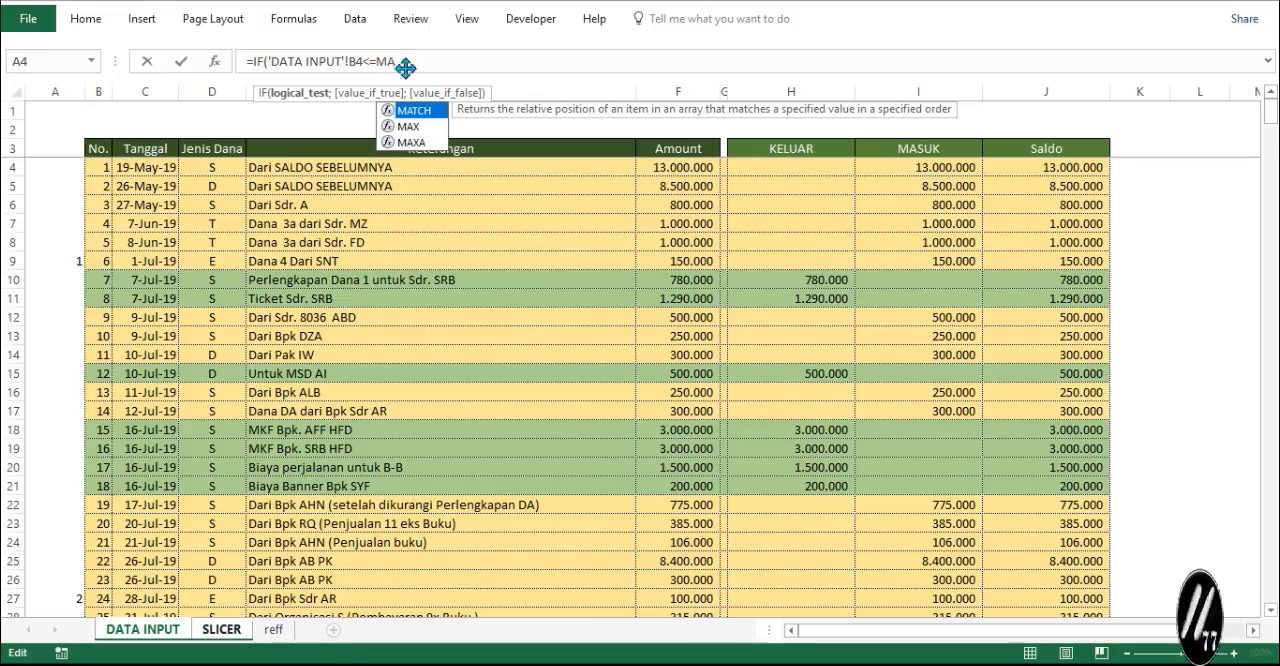
pyautogui.doubleClick(426, 124)
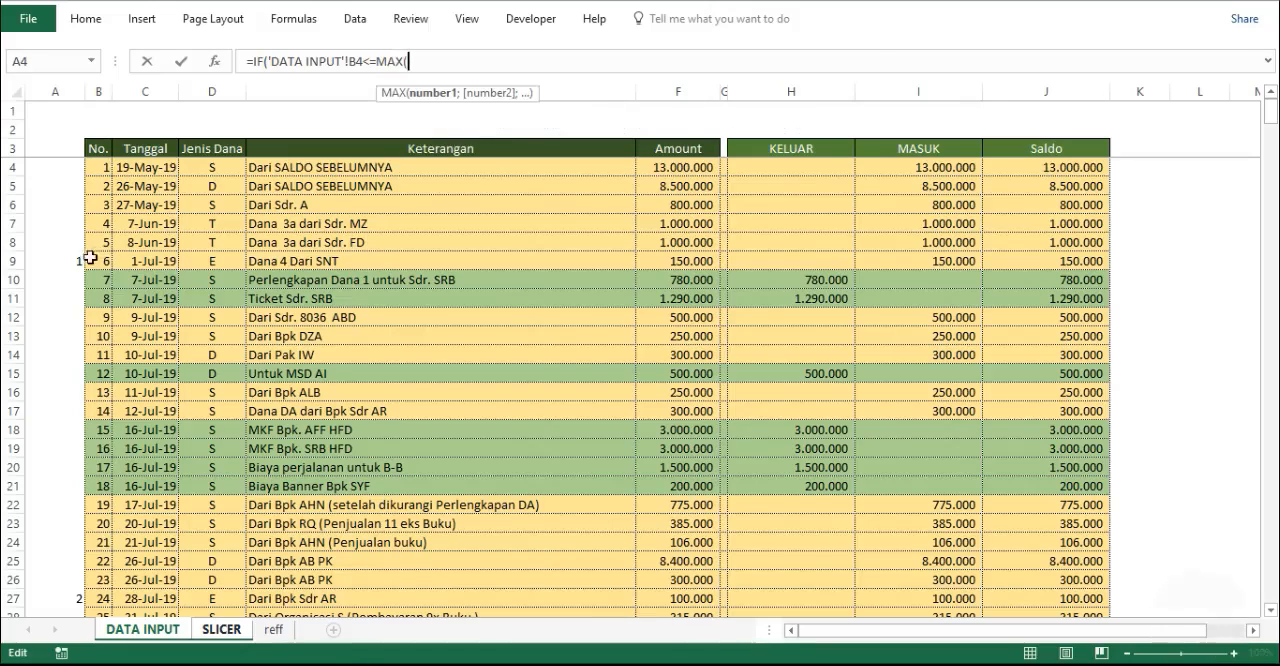
pyautogui.write('NOM')
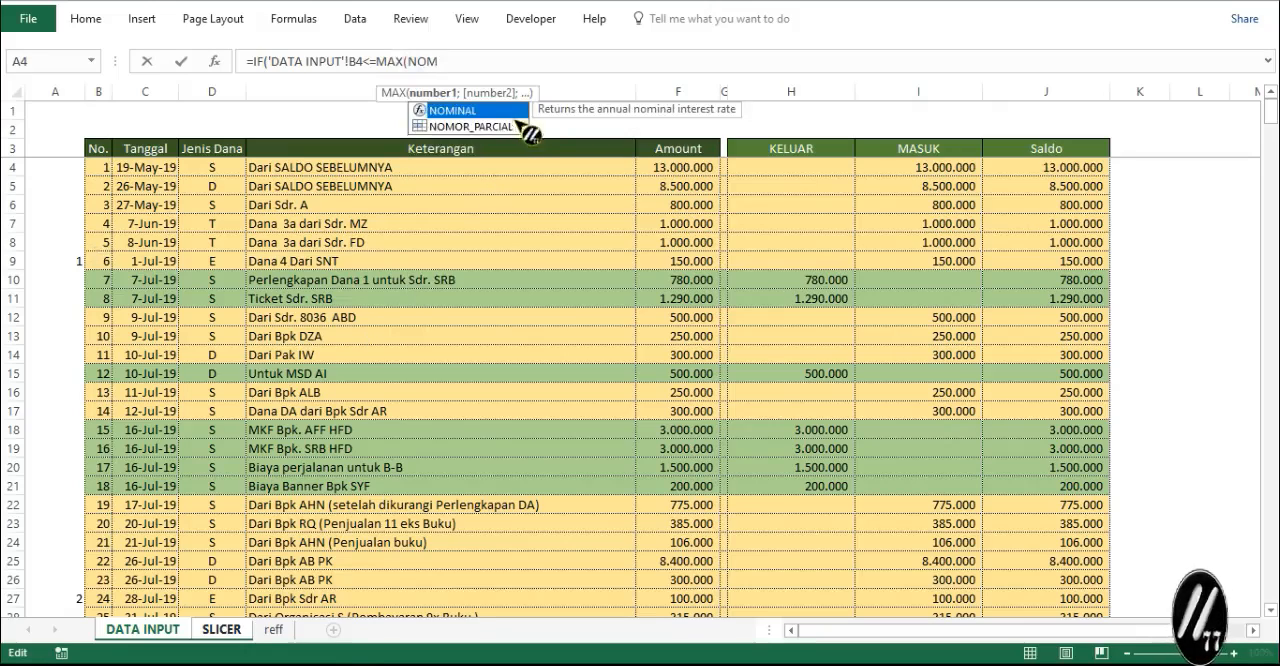
pyautogui.doubleClick(510, 127)
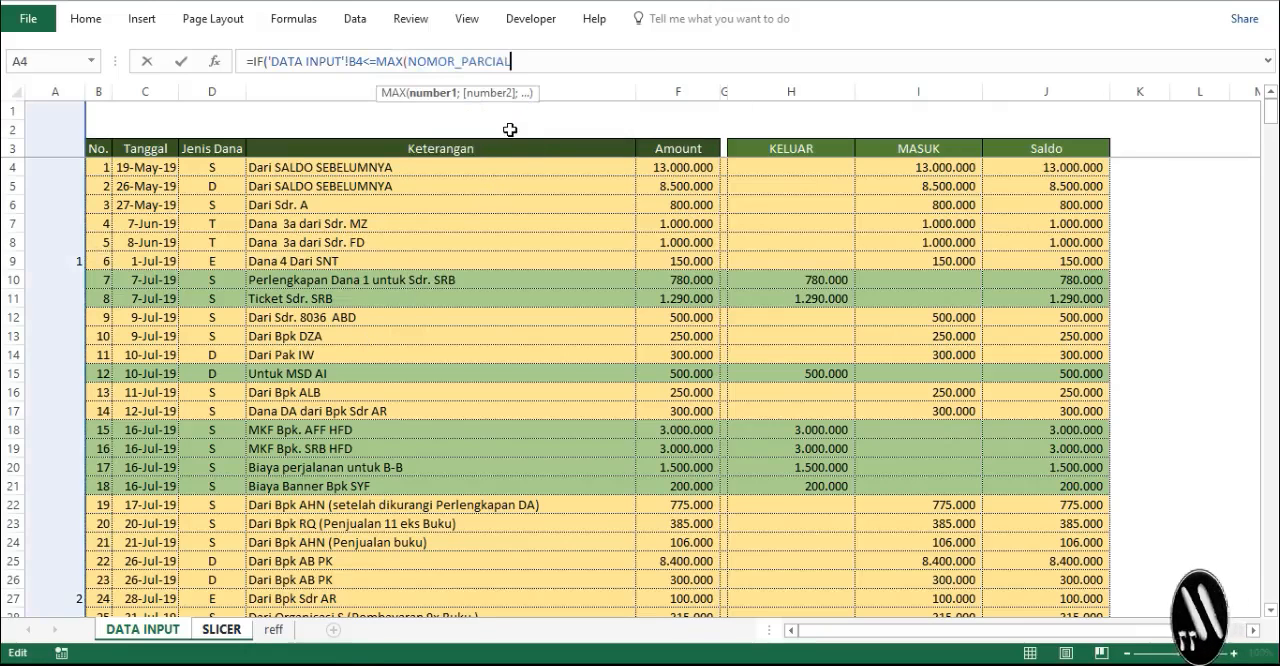
# - Complete the B8 formula as =IF('DATA INPUT'!B4<=MAX(NOMOR_PARCIAL);'DATA INPUT'!B4;"") with both parentheses closed
pyautogui.write(';')
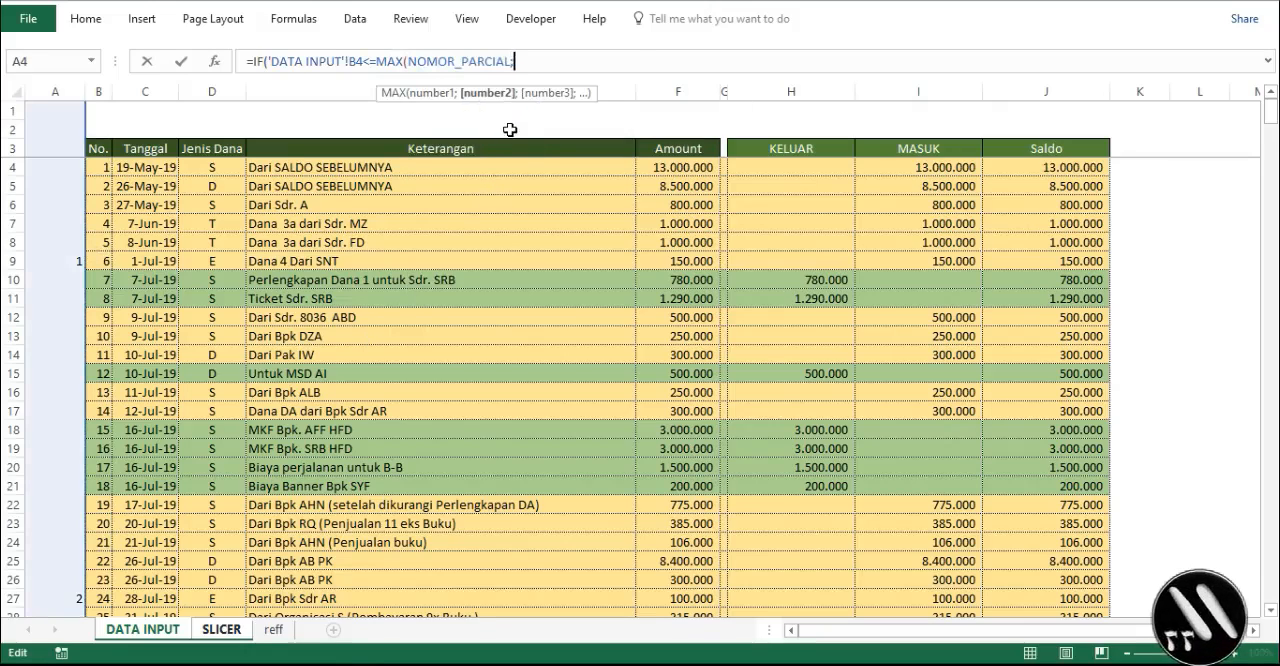
pyautogui.click(100, 169)
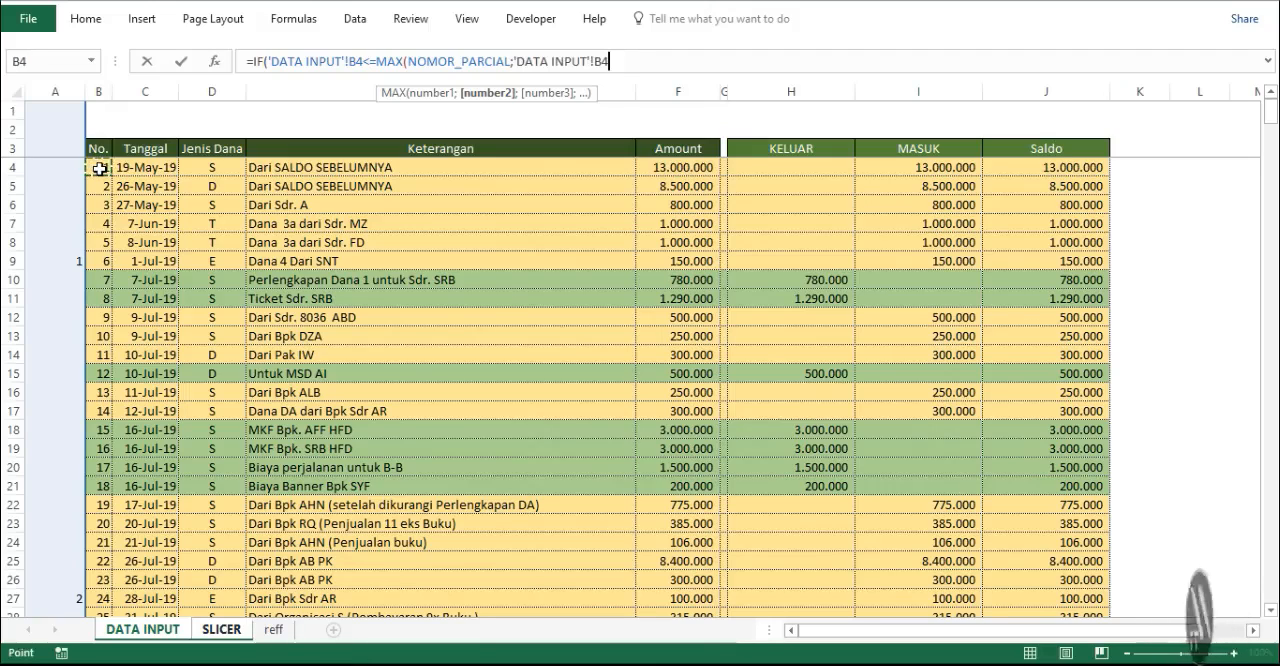
pyautogui.write(';')
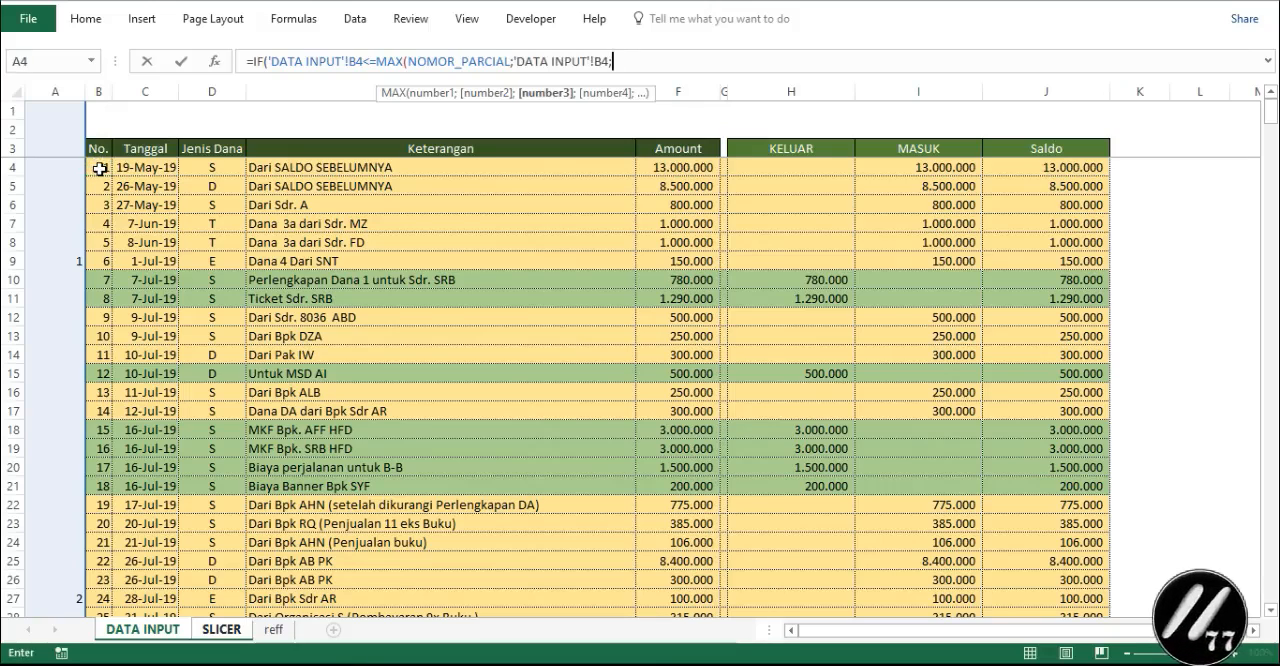
pyautogui.press('Return')
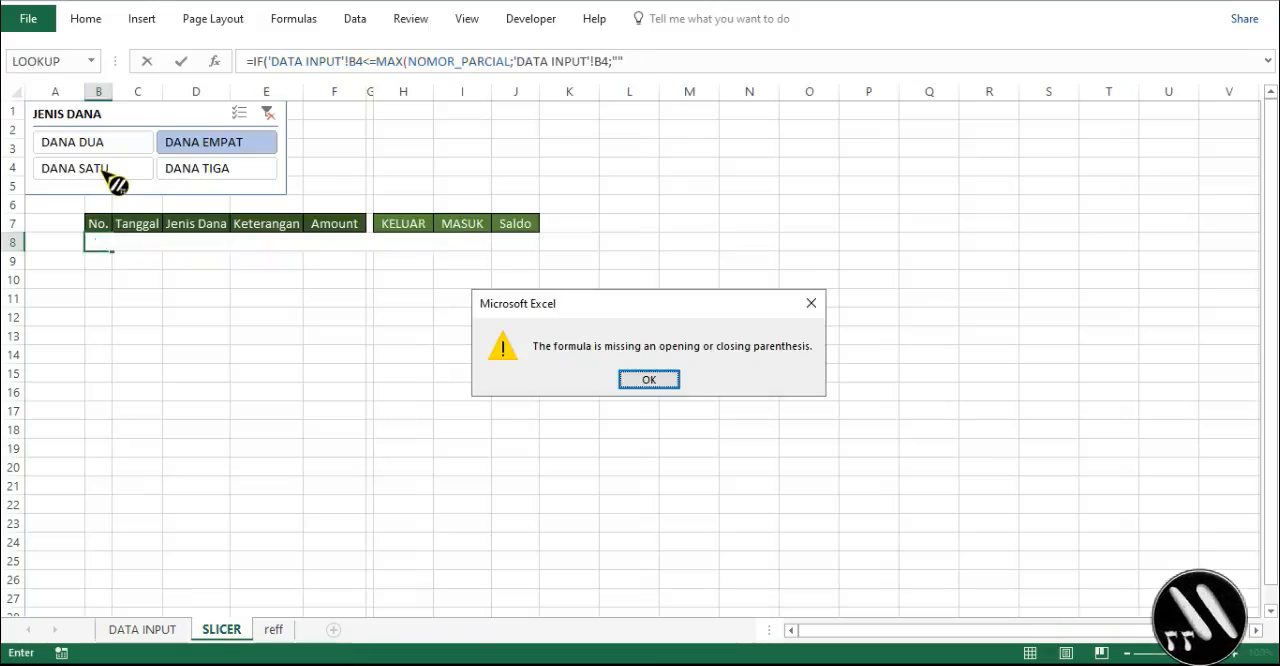
pyautogui.press('Return')
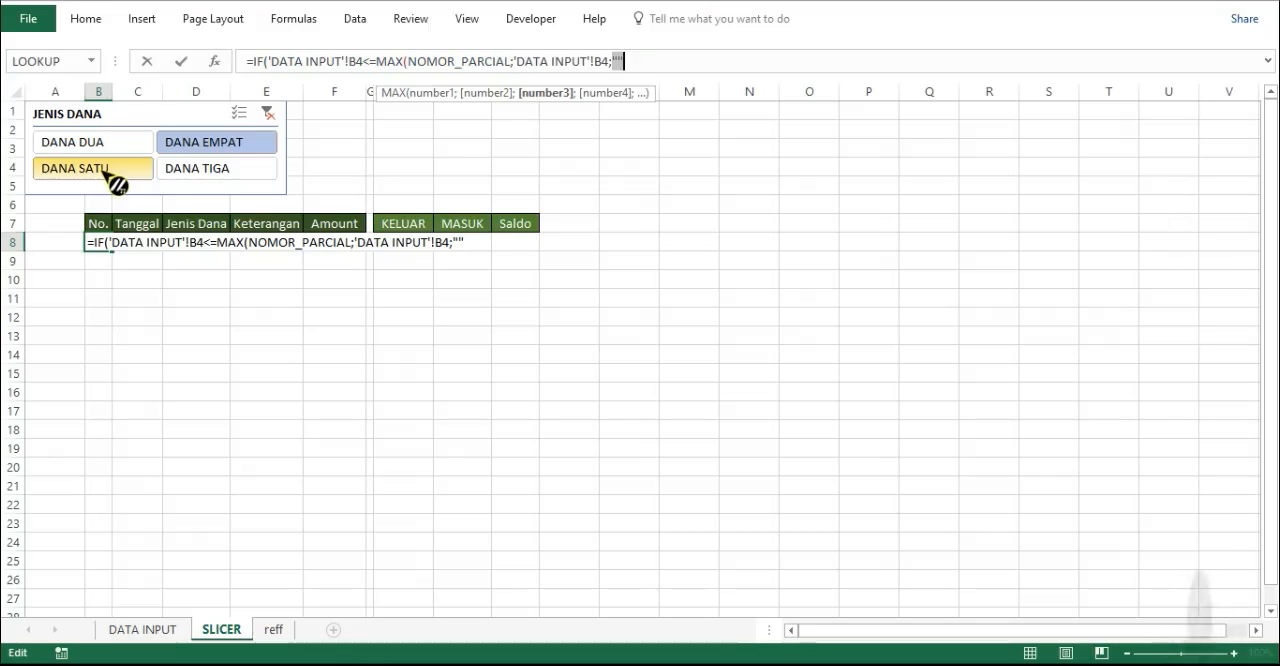
pyautogui.write(')')
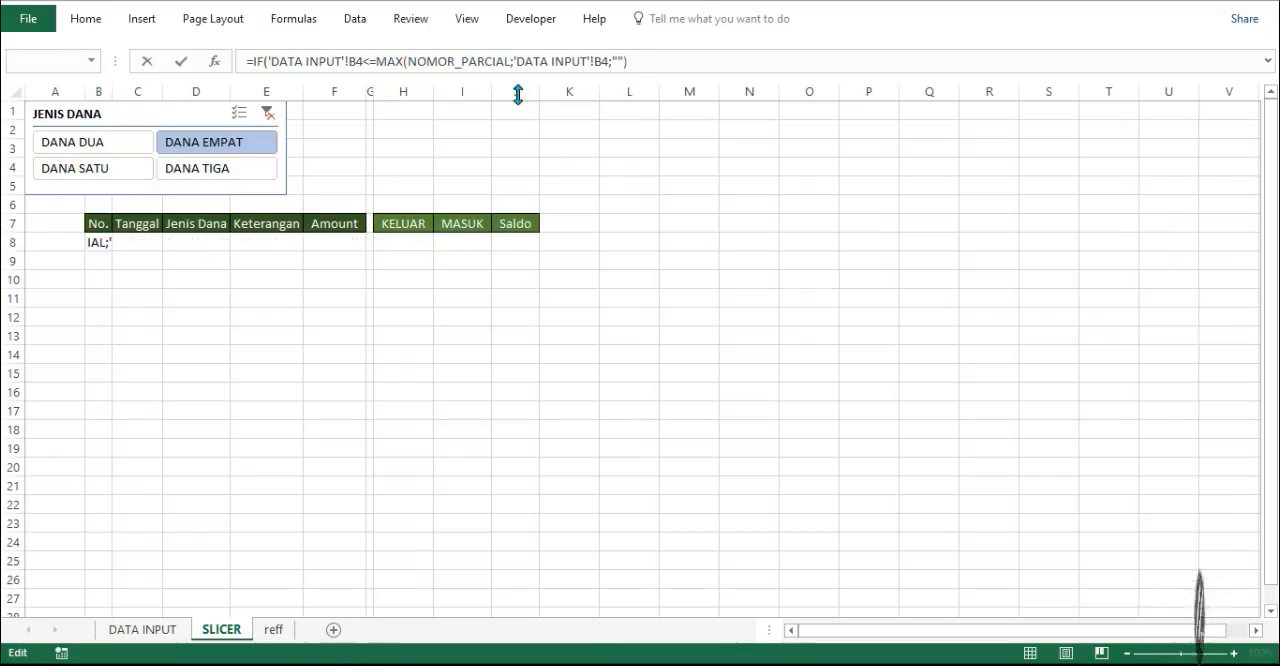
pyautogui.click(509, 62)
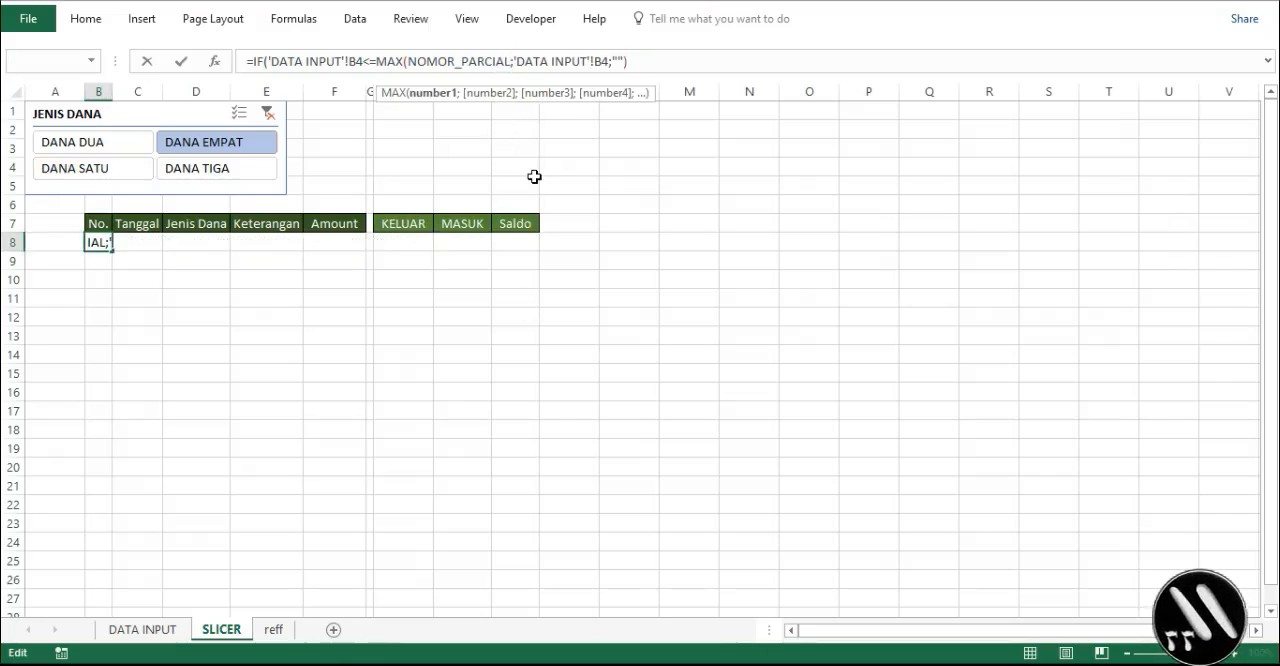
pyautogui.write(')')
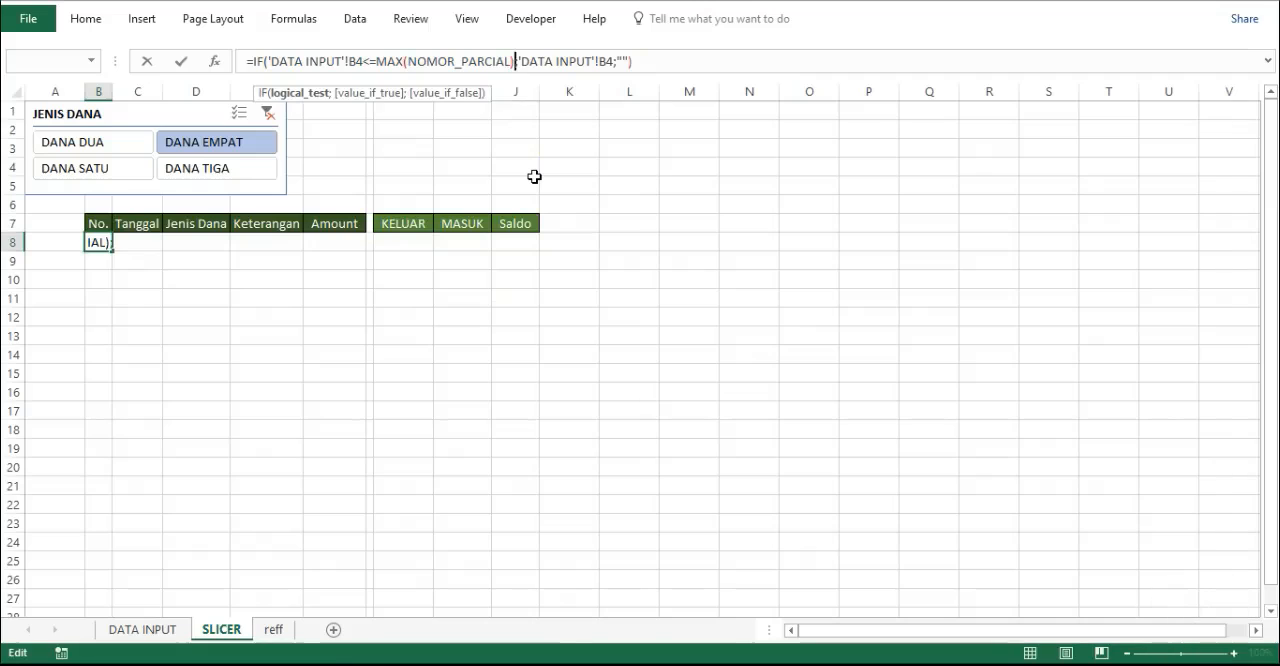
pyautogui.press('Return')
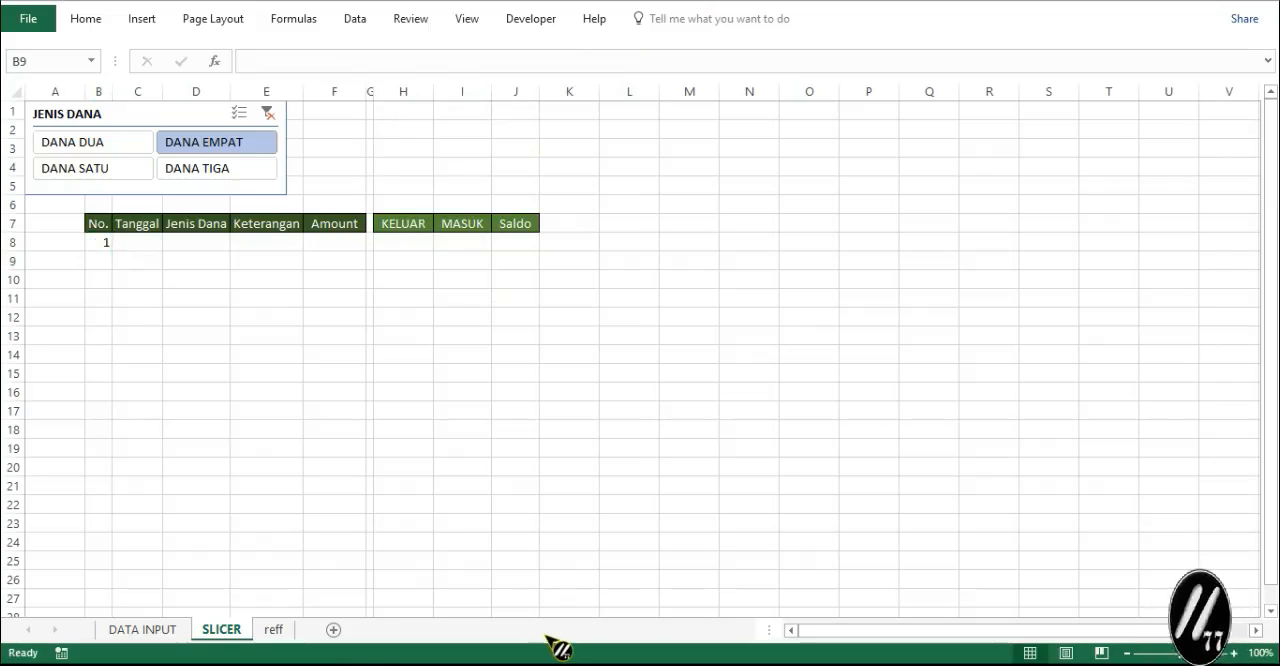
# - Fill the B8 numbering formula down the No. column to row 210
pyautogui.click(106, 254)
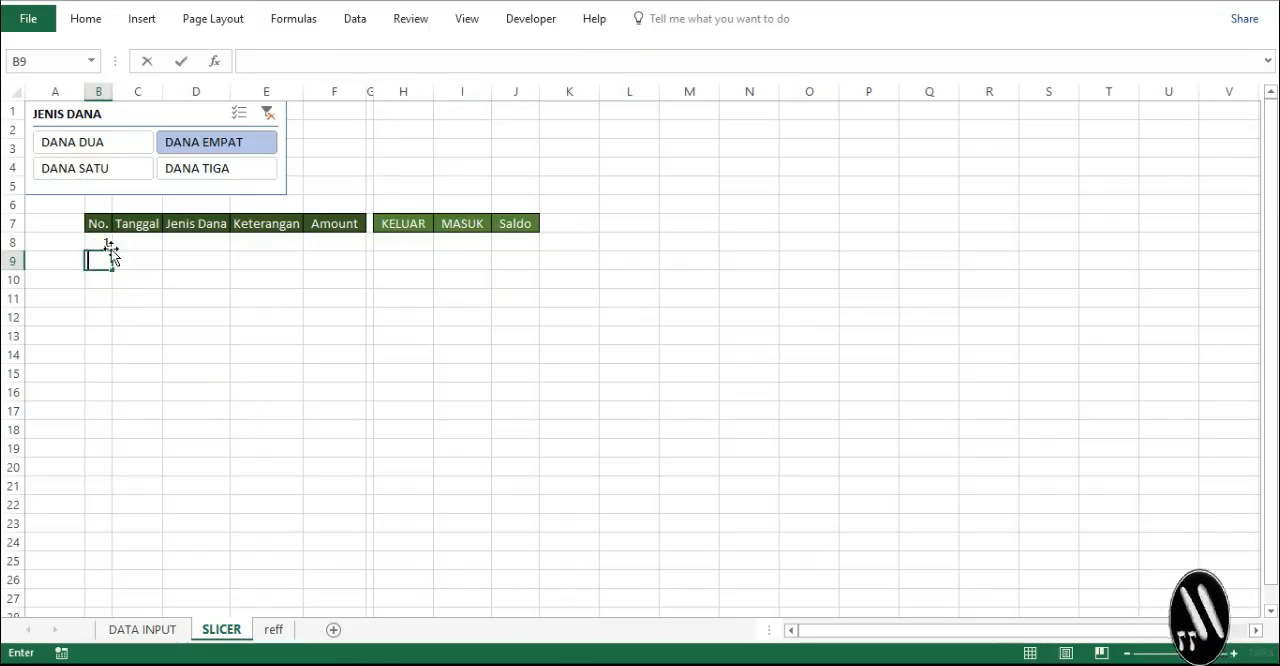
pyautogui.click(100, 243)
pyautogui.moveTo(111, 251); pyautogui.dragTo(118, 632)
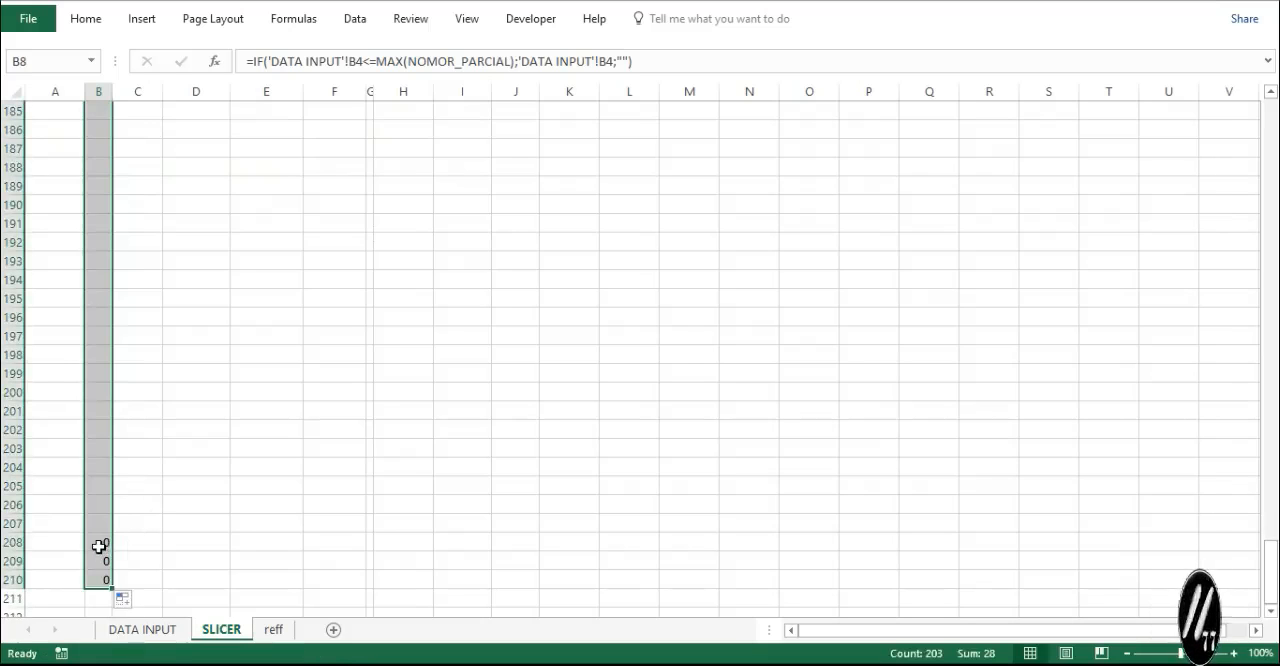
# - Clear the surplus formulas from cells B208:B210 at the end of the No. column
pyautogui.moveTo(99, 546); pyautogui.dragTo(101, 581)
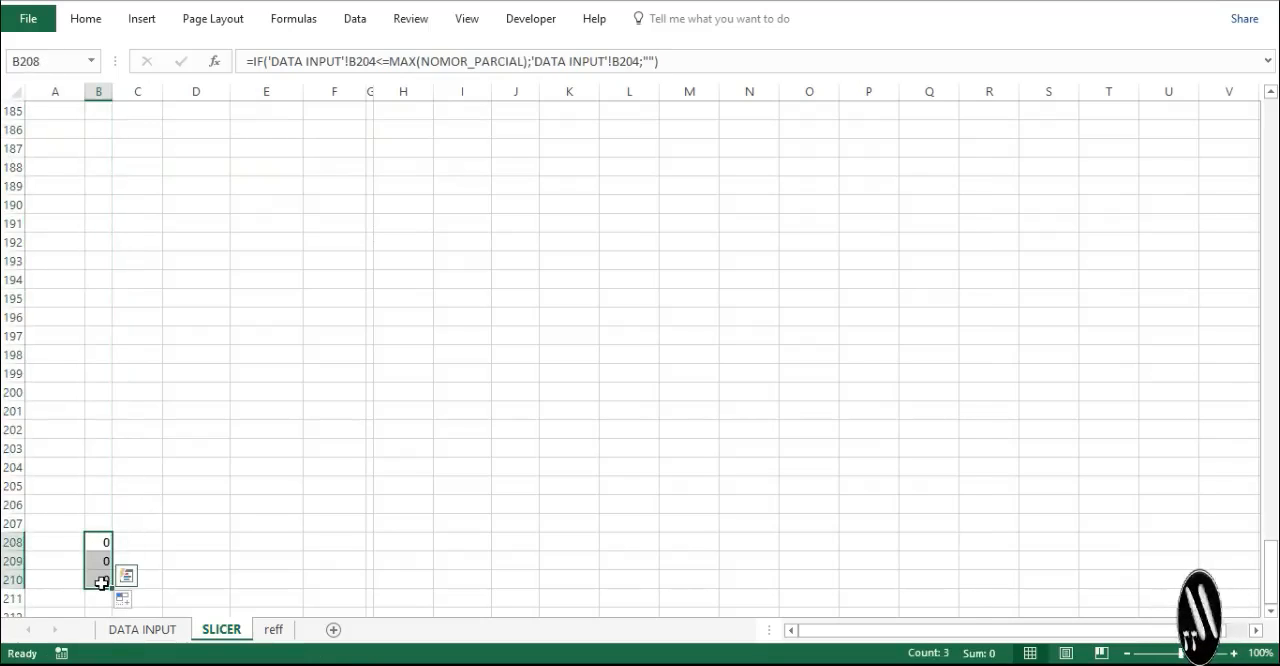
pyautogui.press('Delete')
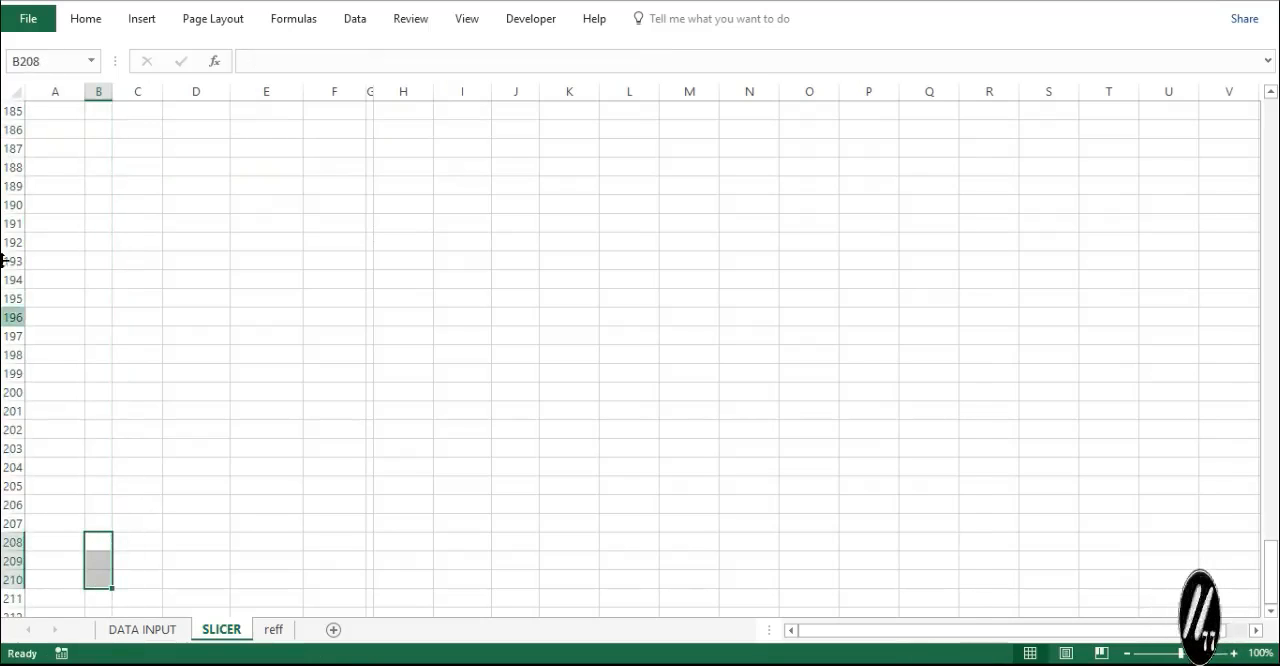
pyautogui.scroll(20, 263, 590)
pyautogui.scroll(20, 265, 597)
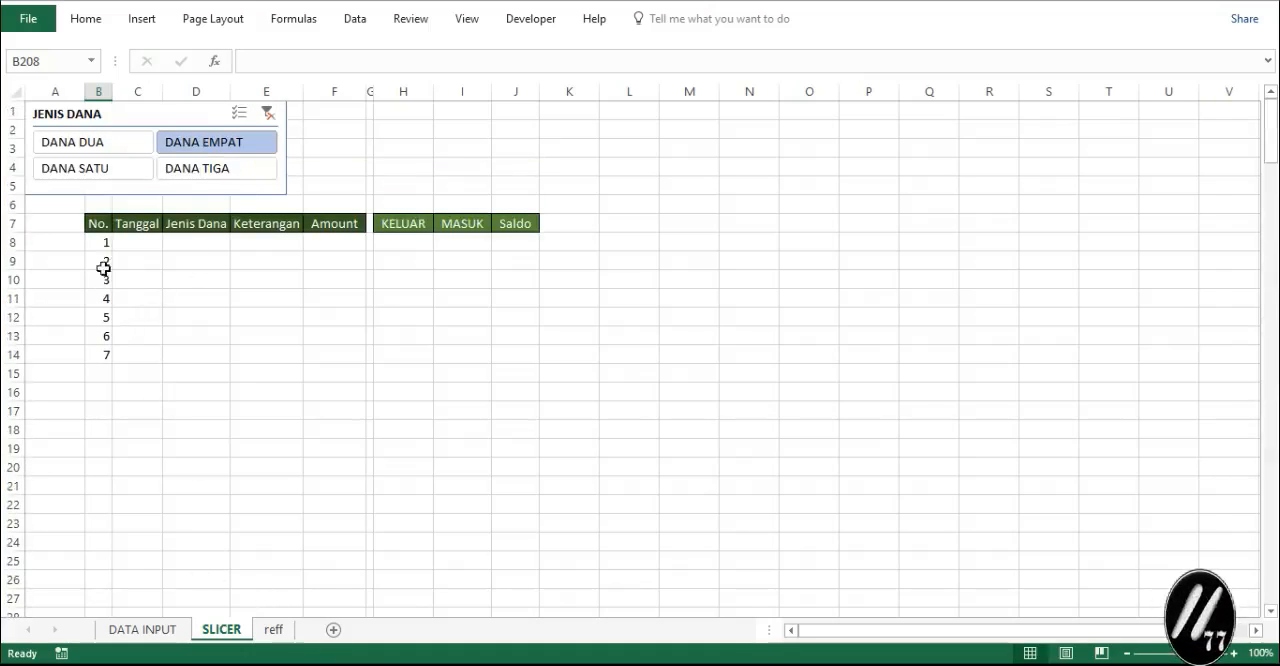
# - Check the No. column with the JENIS DANA slicer filter cleared, and for DANA EMPAT, DANA DUA, DANA SATU and DANA TIGA in turn
pyautogui.click(267, 113)
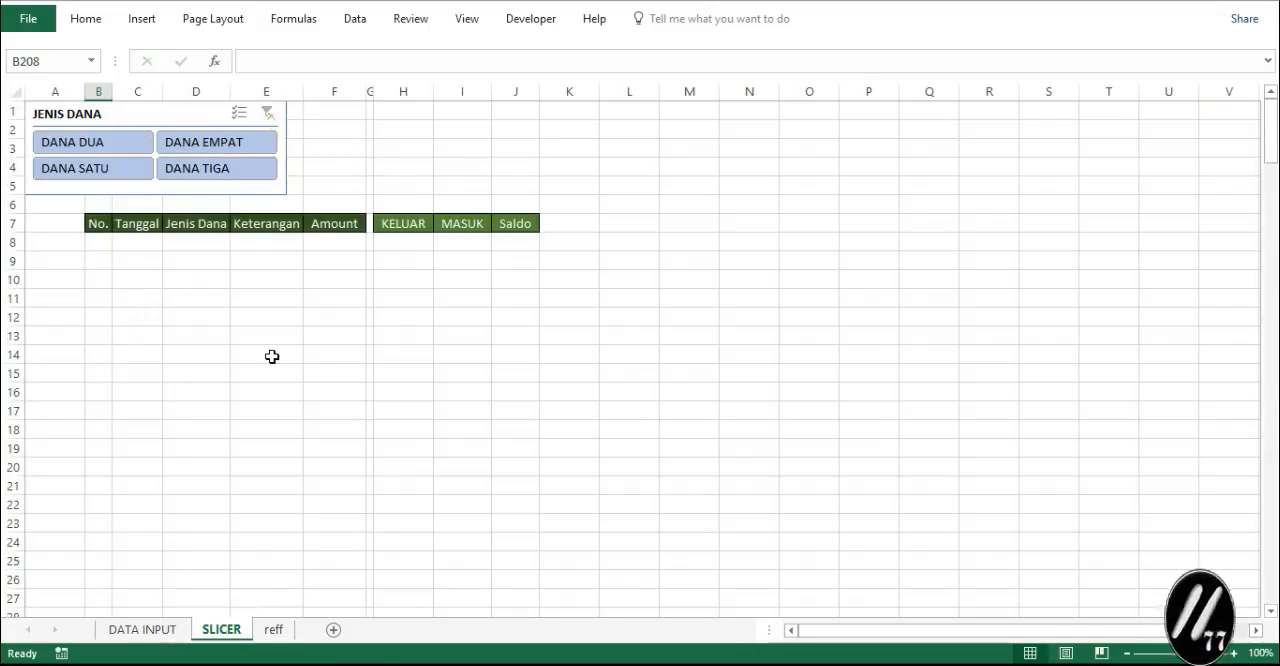
pyautogui.scroll(-6, 271, 357)
pyautogui.scroll(6, 271, 357)
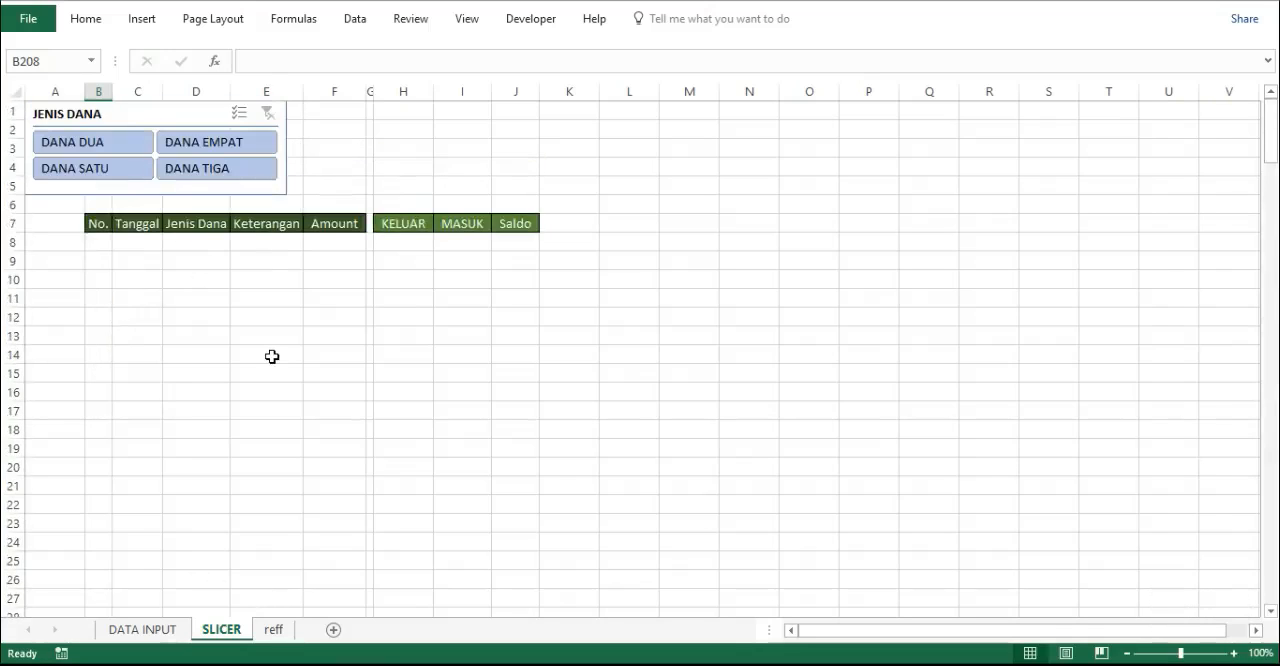
pyautogui.click(220, 145)
pyautogui.click(100, 150)
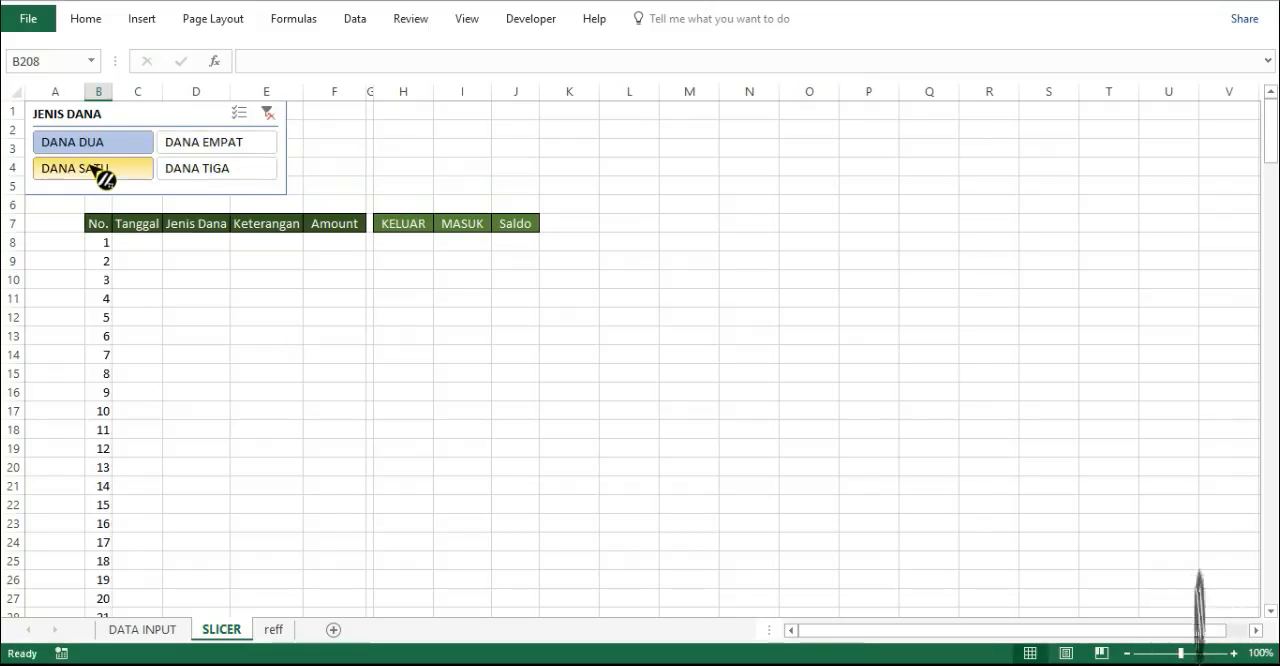
pyautogui.click(92, 174)
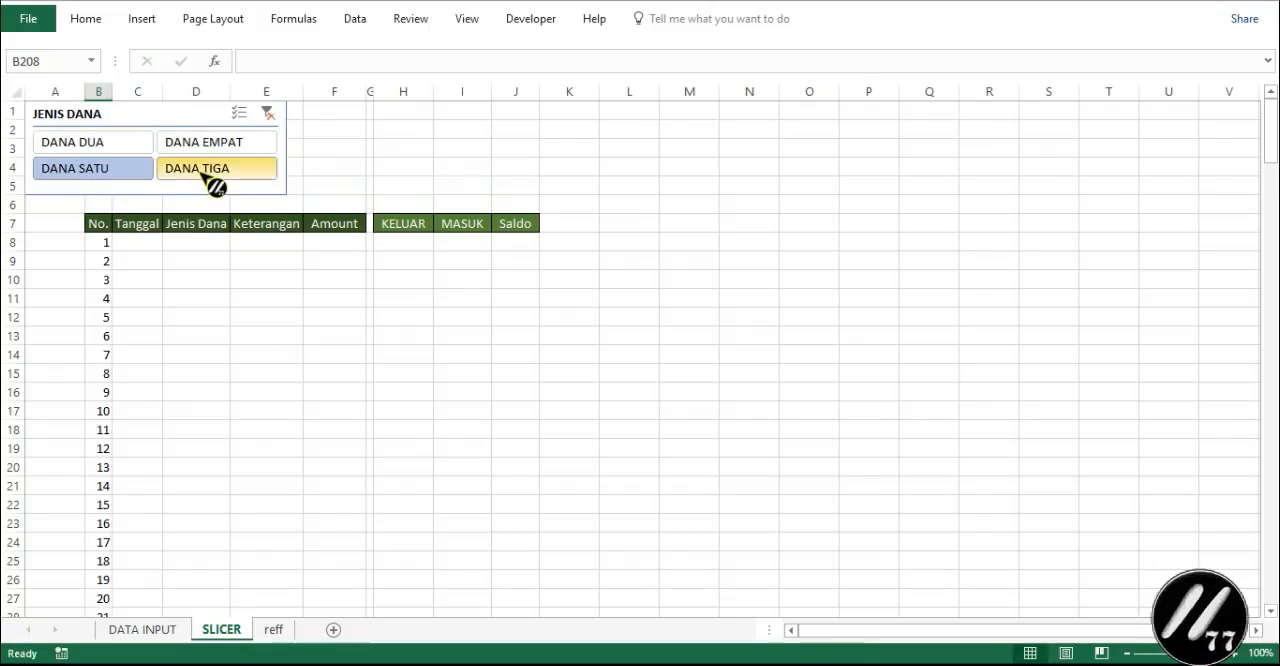
pyautogui.click(203, 175)
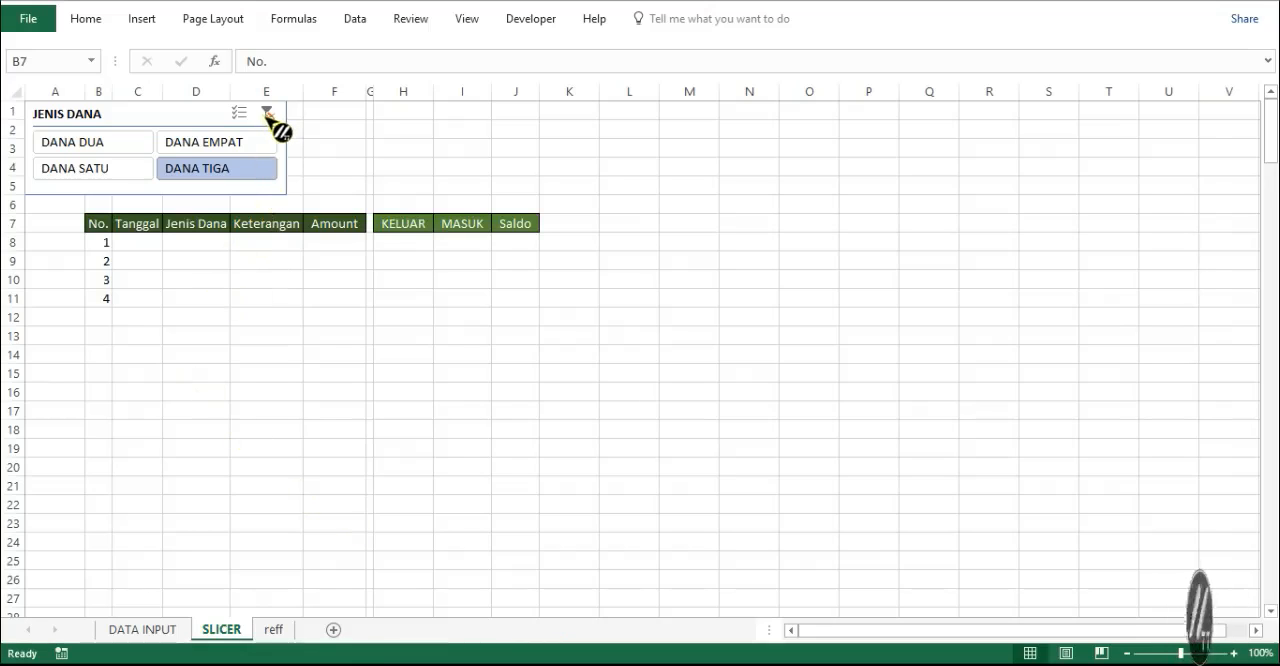
# - Clear the JENIS DANA slicer filter and examine the No. column with all funds selected
pyautogui.click(268, 113)
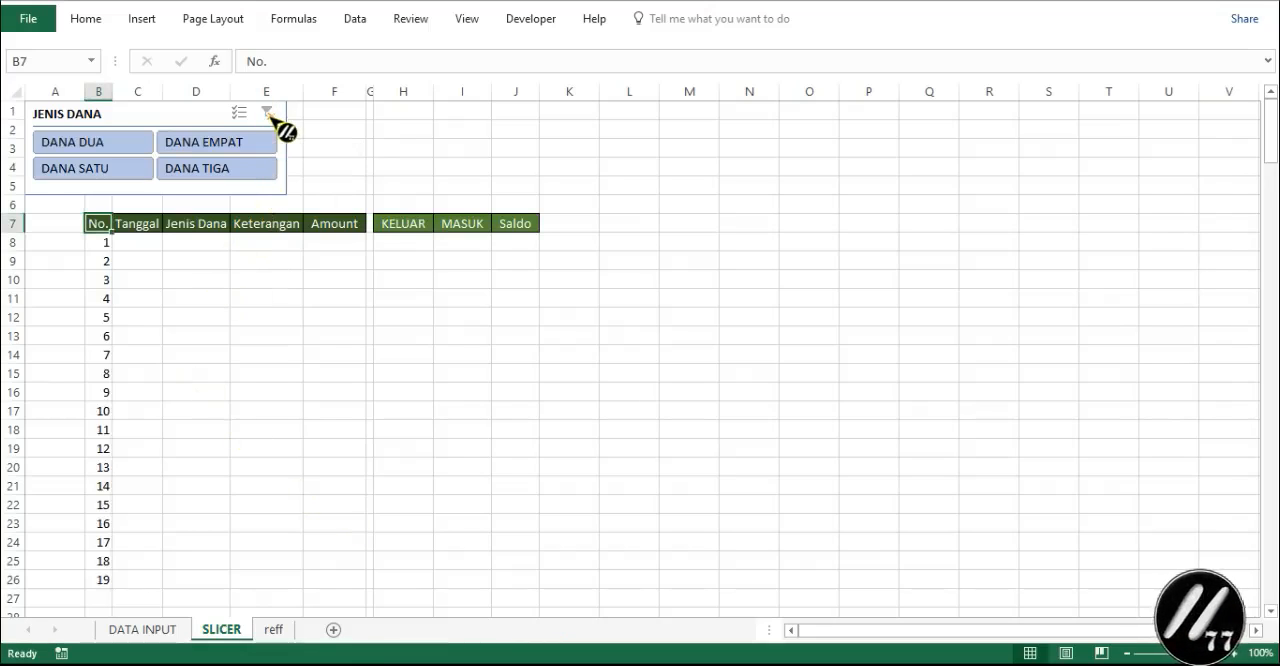
pyautogui.scroll(-4, 173, 400)
pyautogui.scroll(4, 173, 400)
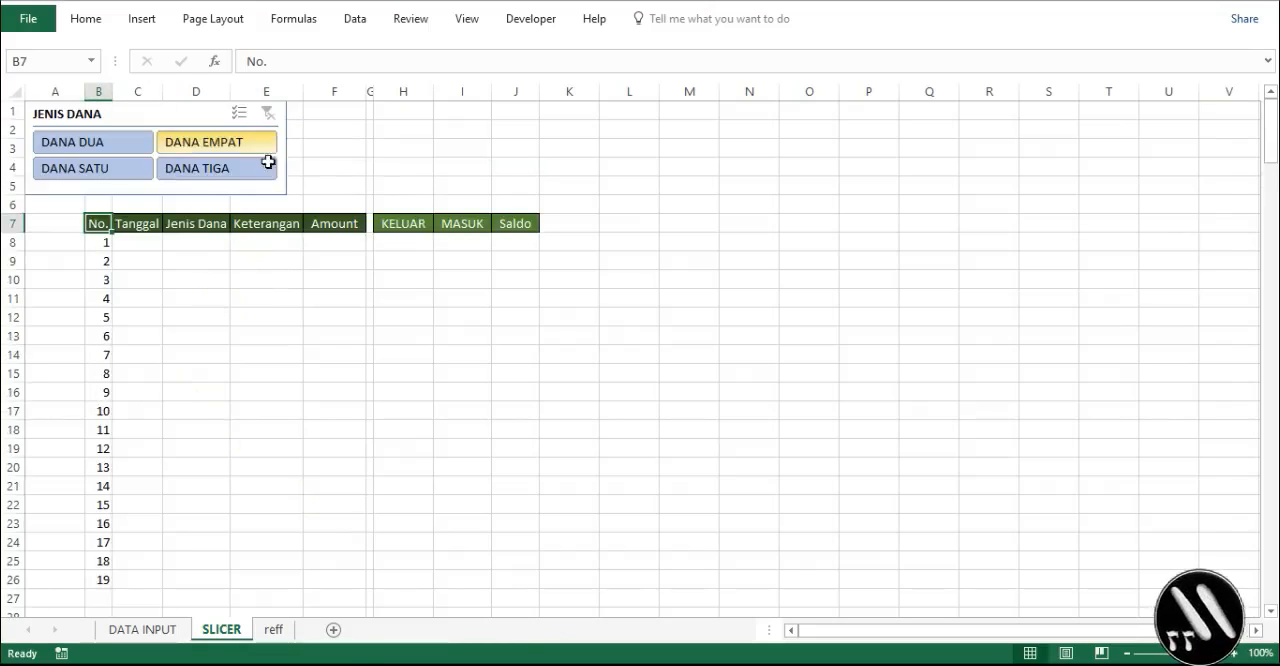
pyautogui.click(236, 340)
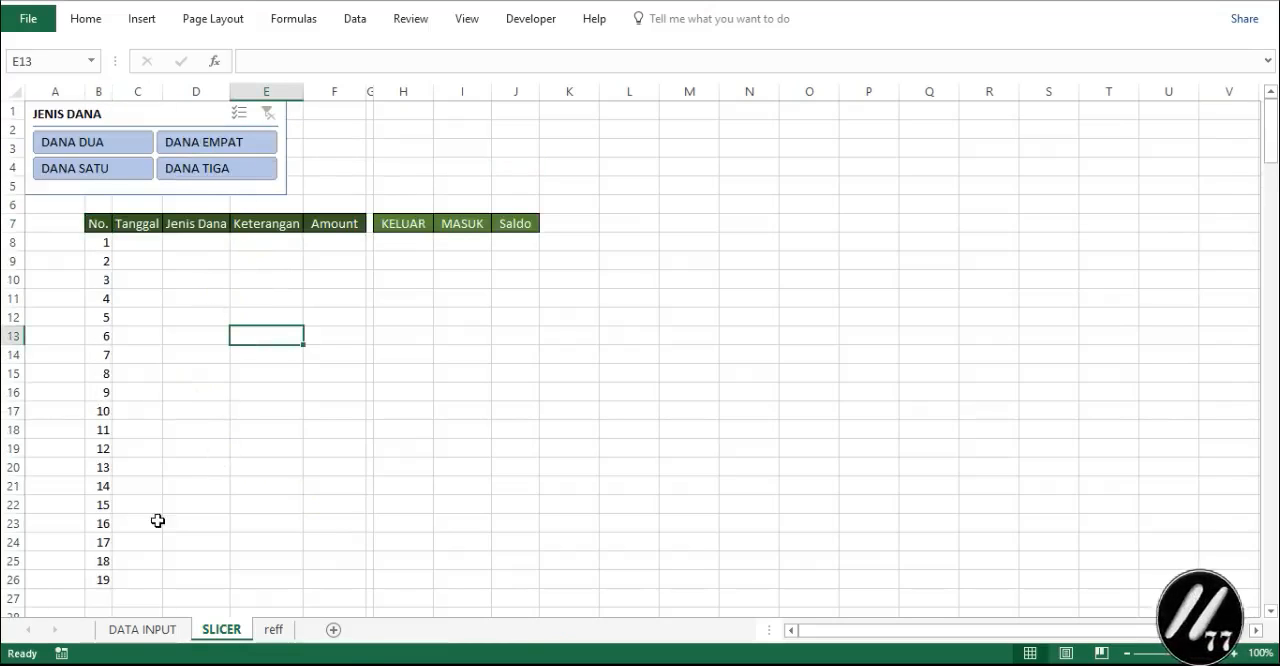
pyautogui.click(285, 165)
pyautogui.click(286, 333)
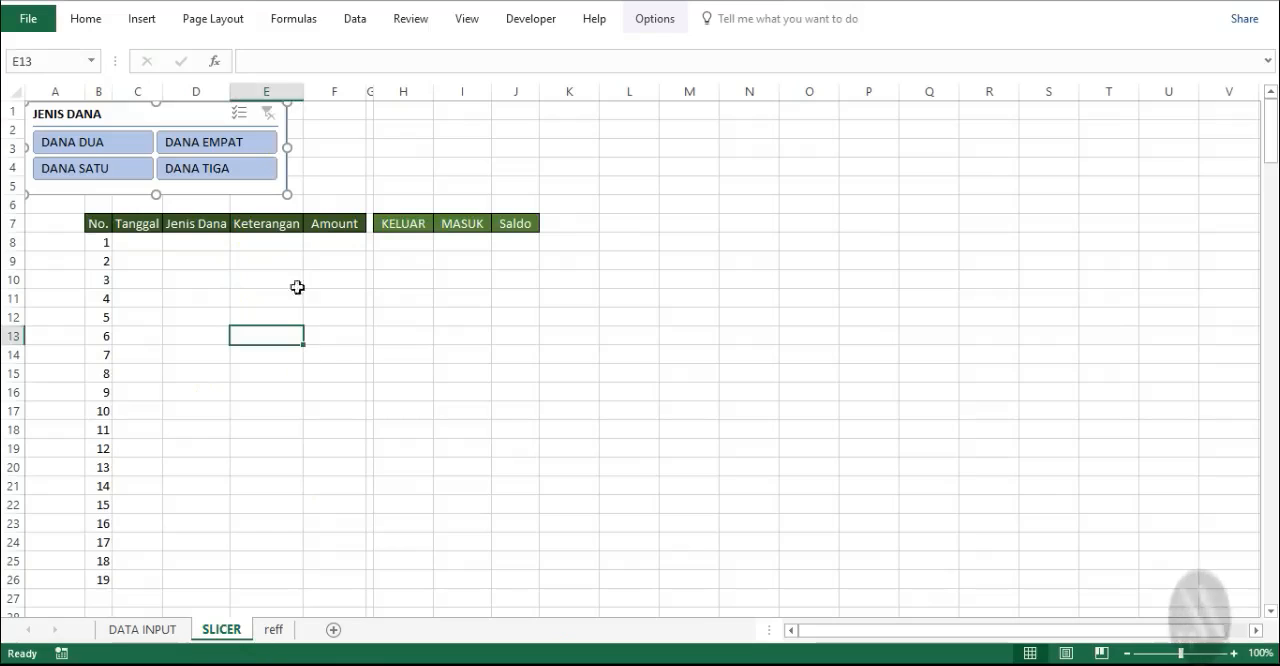
pyautogui.scroll(-2, 352, 404)
pyautogui.scroll(2, 352, 404)
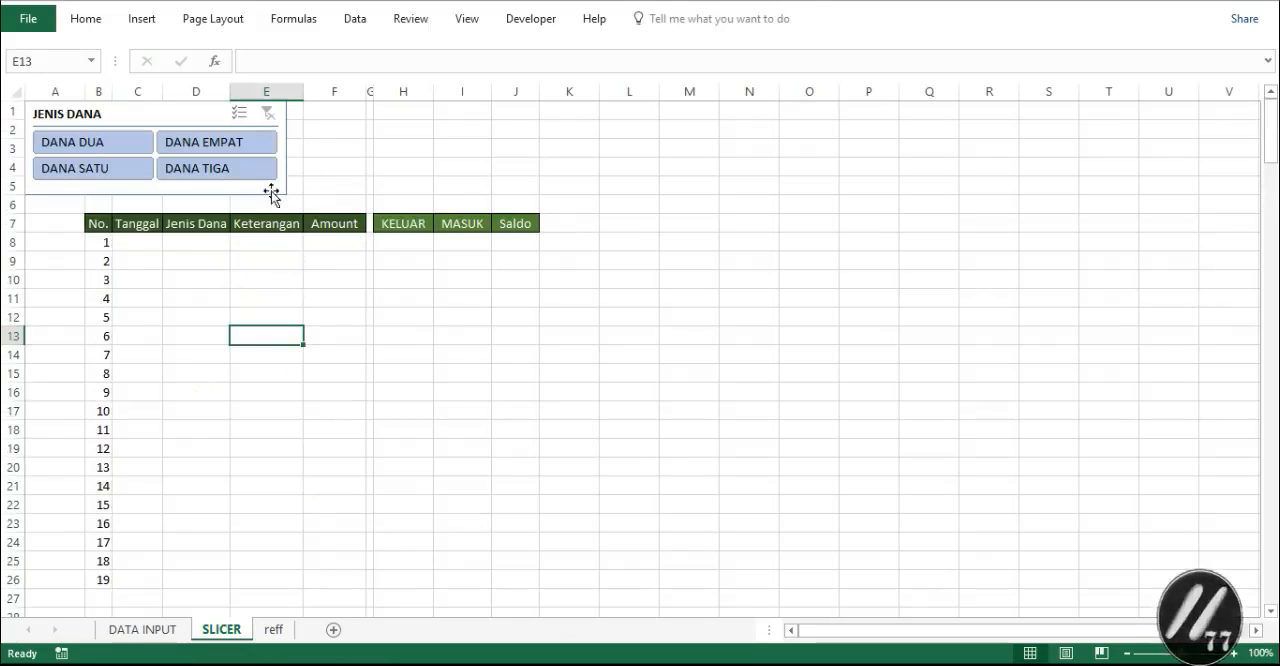
# - Filter the JENIS DANA slicer by DANA DUA, DANA SATU and DANA TIGA in turn to compare the numbering
pyautogui.moveTo(255, 148); pyautogui.dragTo(150, 142)
pyautogui.click(115, 148)
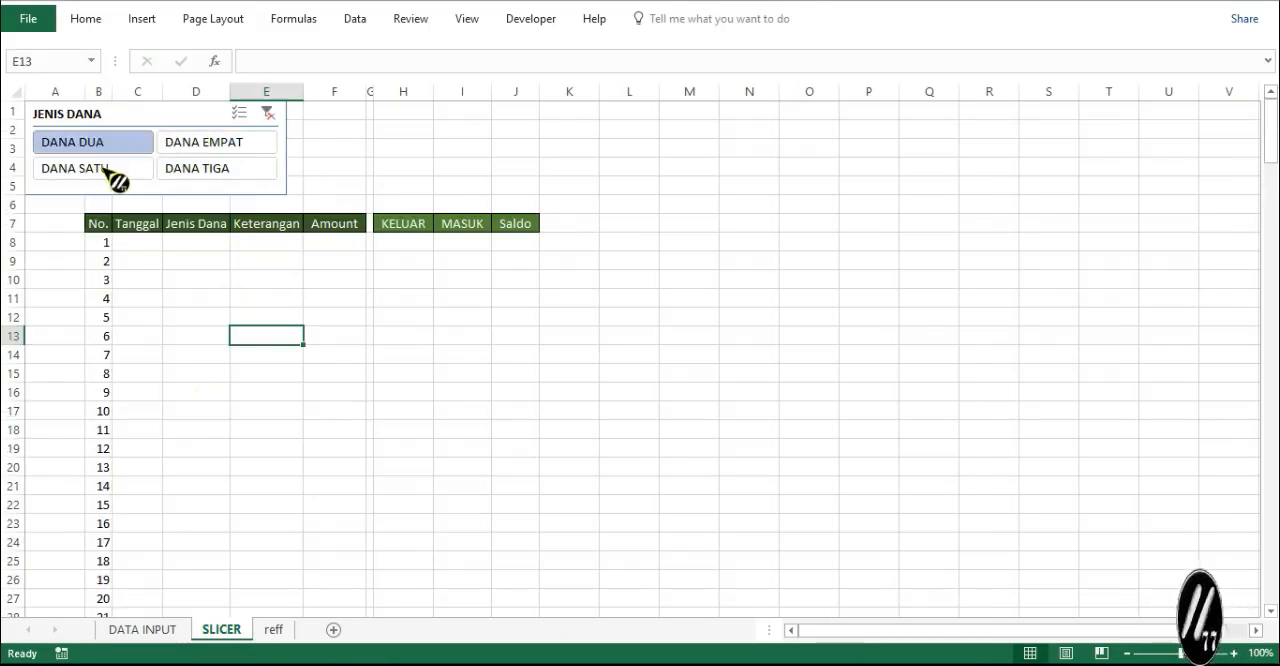
pyautogui.click(118, 170)
pyautogui.click(198, 172)
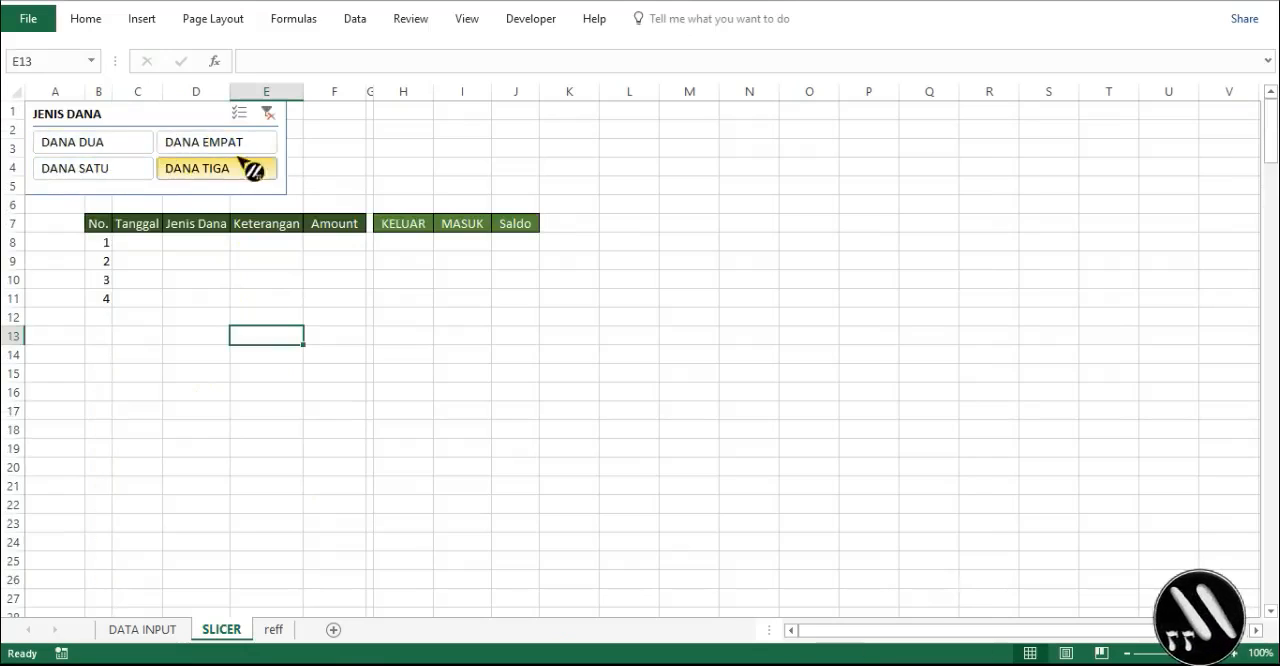
# - Clear the JENIS DANA slicer filter and check how far the No. column runs with all funds selected
pyautogui.click(267, 113)
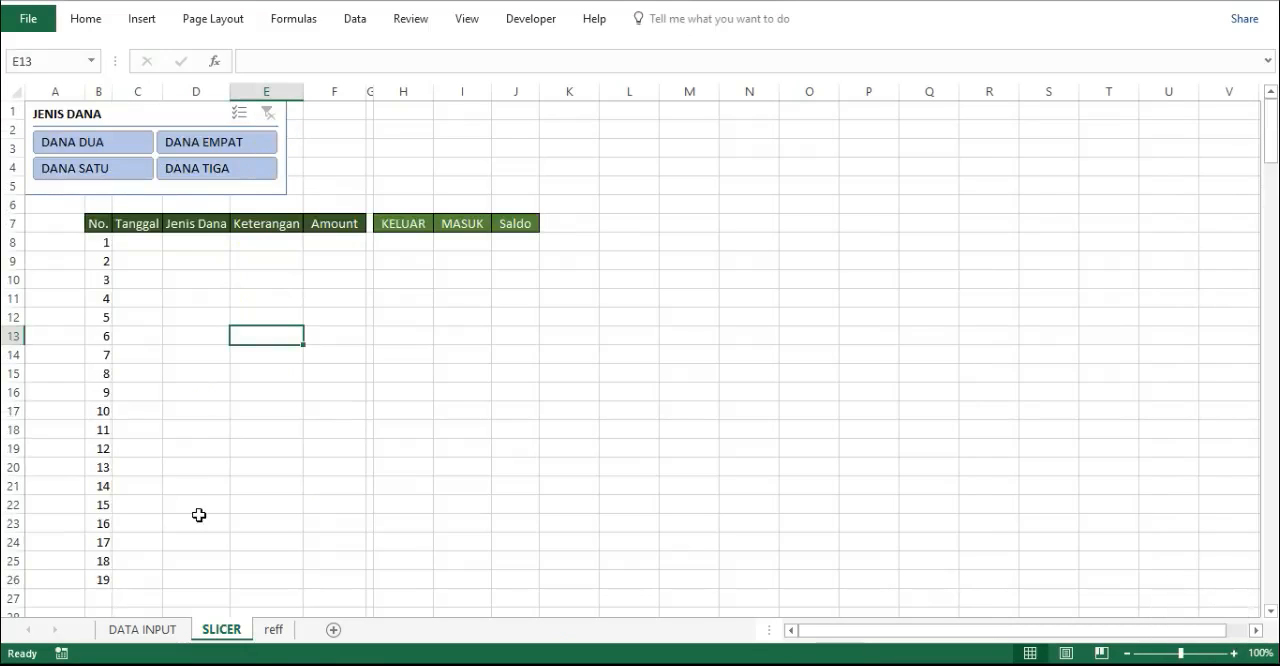
pyautogui.scroll(-2, 198, 514)
pyautogui.scroll(2, 185, 460)
pyautogui.scroll(-3, 175, 413)
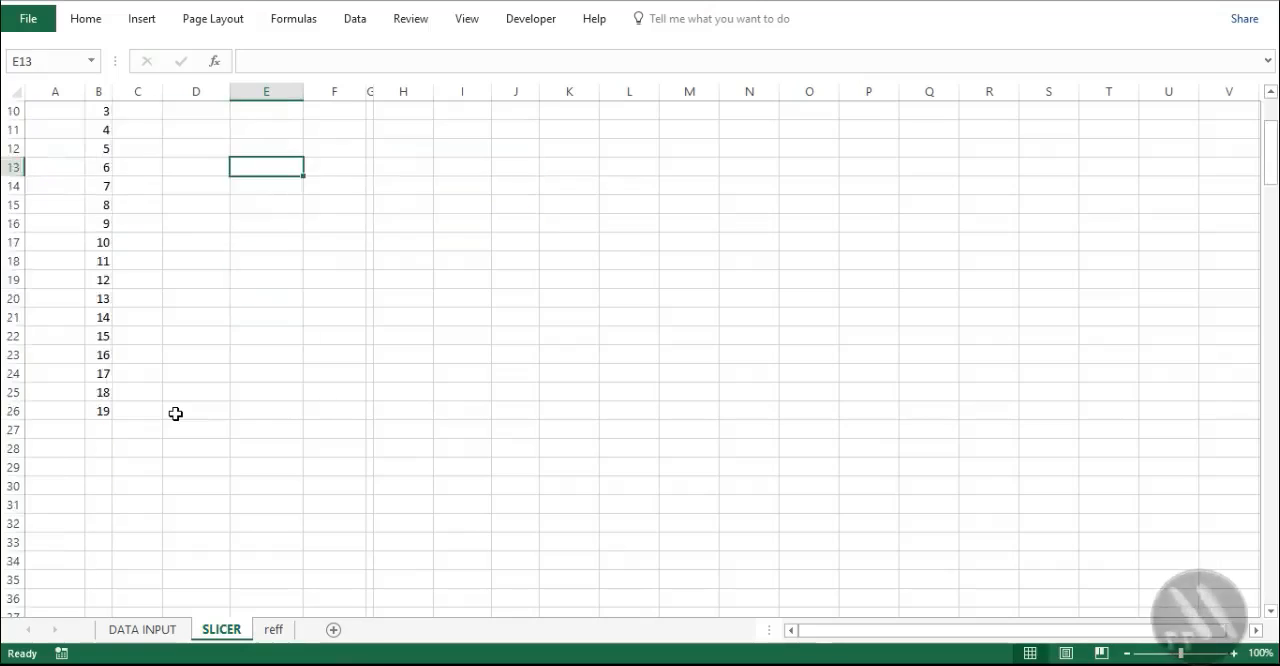
pyautogui.scroll(3, 175, 413)
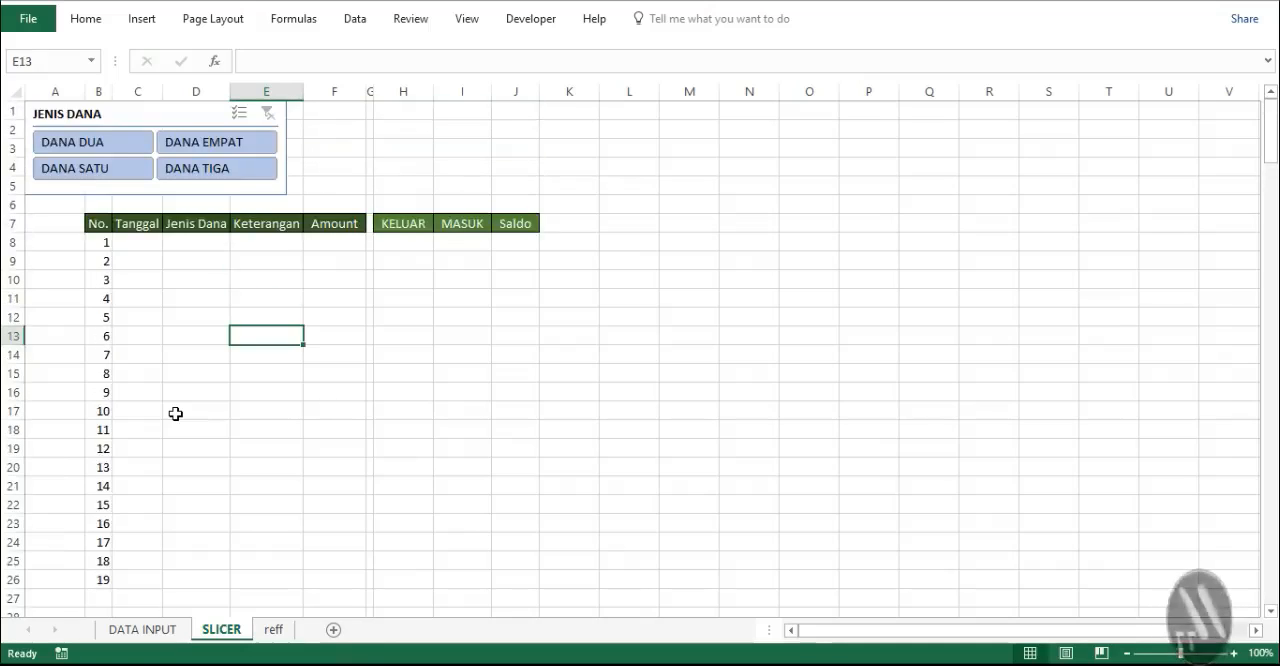
# - On the DATA INPUT sheet, inspect the column A numbering formula beside the empty rows from row 204 down
pyautogui.click(145, 629)
pyautogui.scroll(-1, 42, 411)
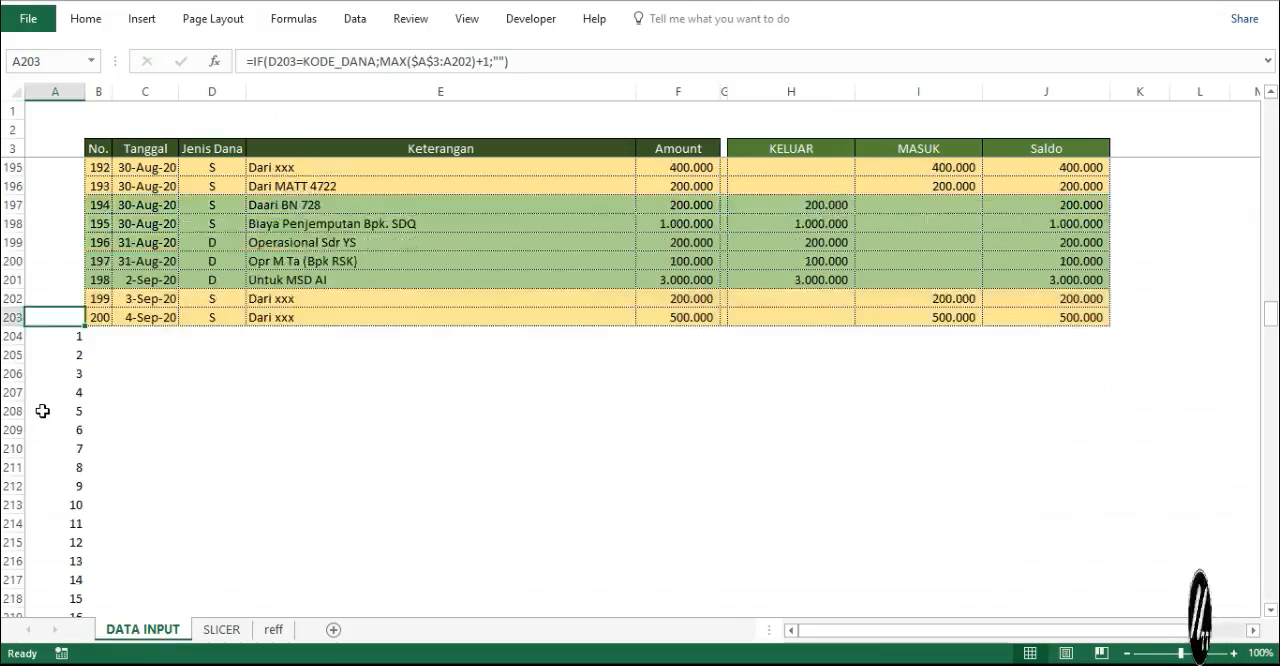
pyautogui.scroll(-5, 43, 409)
pyautogui.scroll(3, 43, 409)
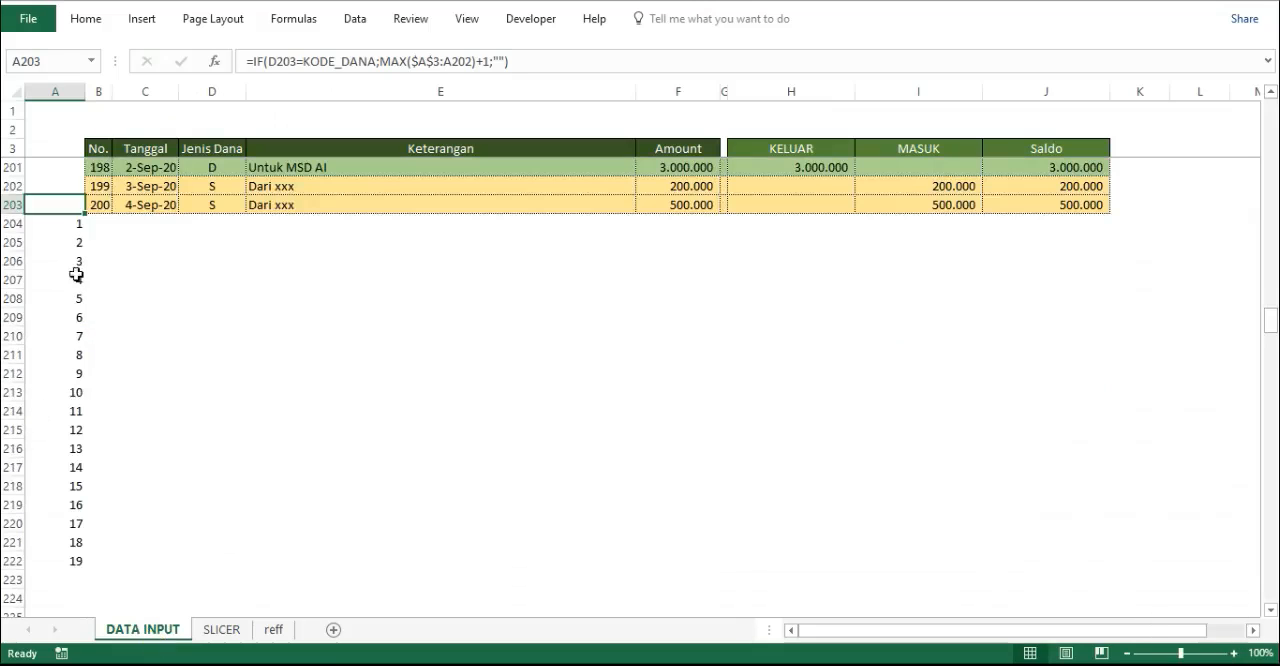
pyautogui.click(91, 226)
pyautogui.click(176, 227)
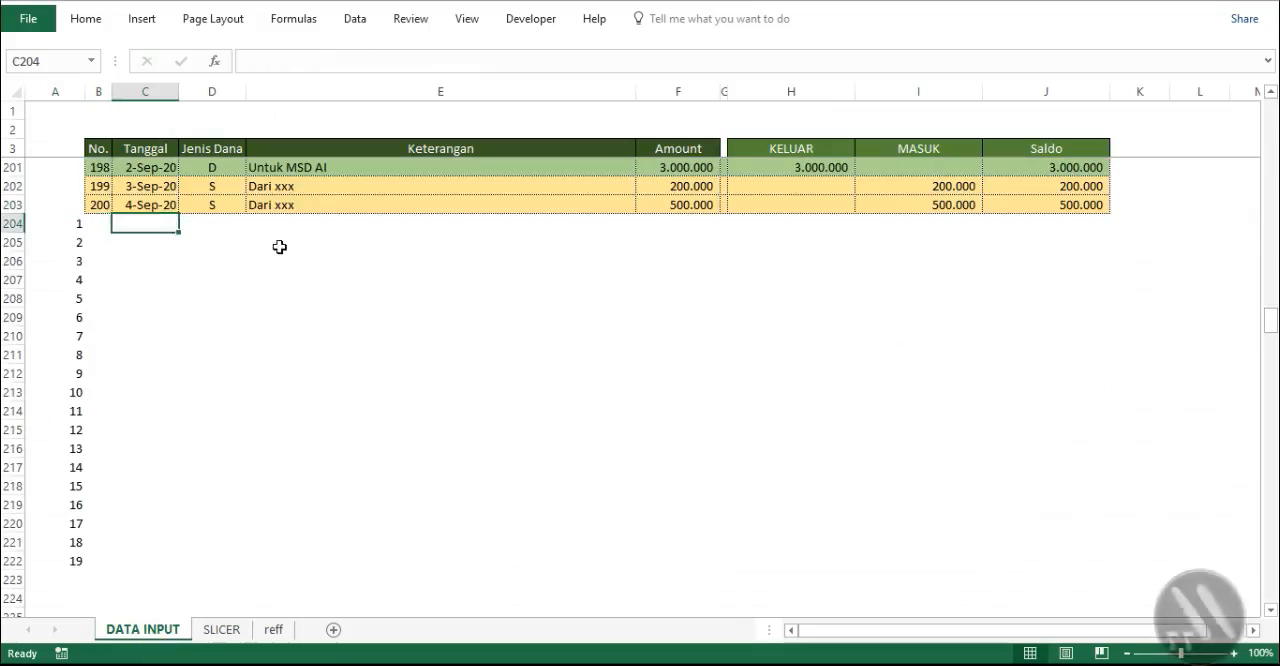
pyautogui.click(352, 240)
pyautogui.click(113, 228)
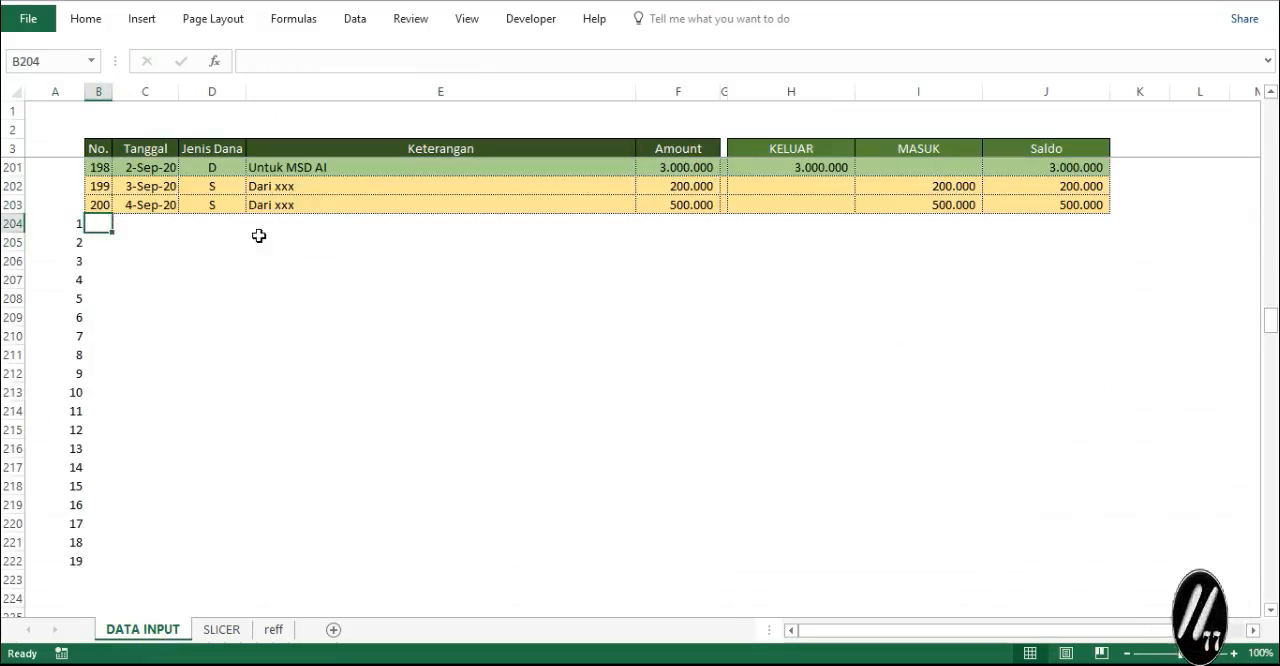
pyautogui.click(74, 228)
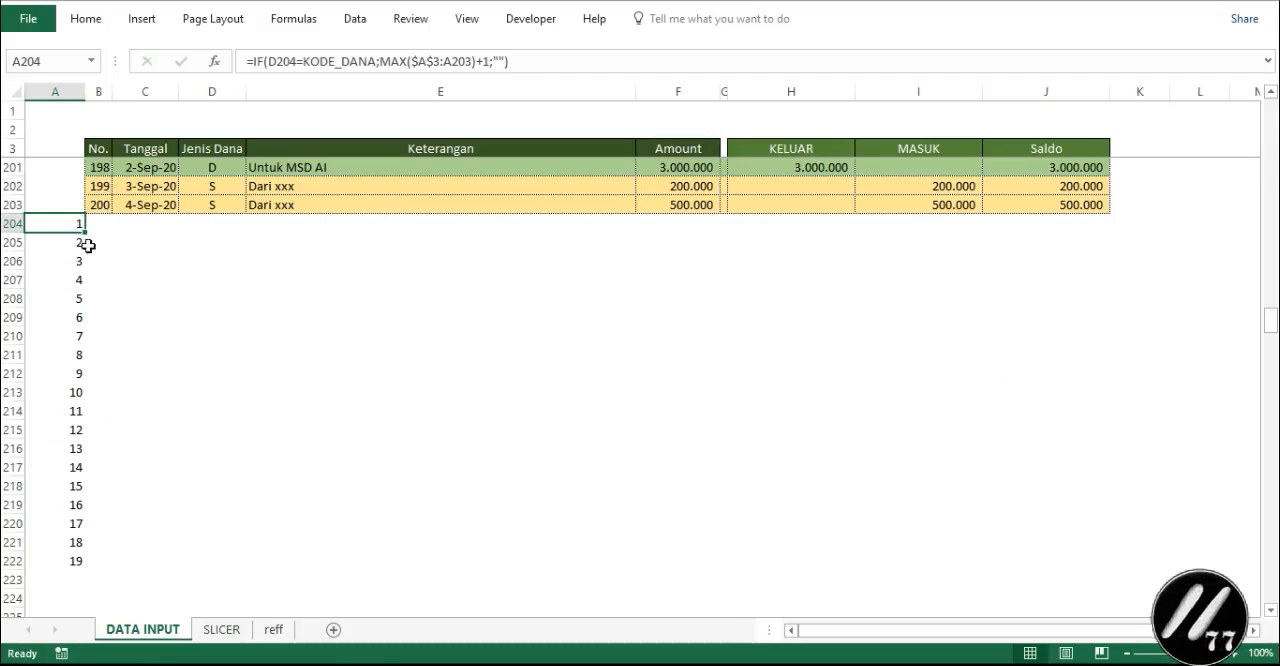
pyautogui.moveTo(84, 232); pyautogui.dragTo(57, 390)
pyautogui.moveTo(58, 393); pyautogui.dragTo(65, 468)
pyautogui.moveTo(66, 477); pyautogui.dragTo(68, 496)
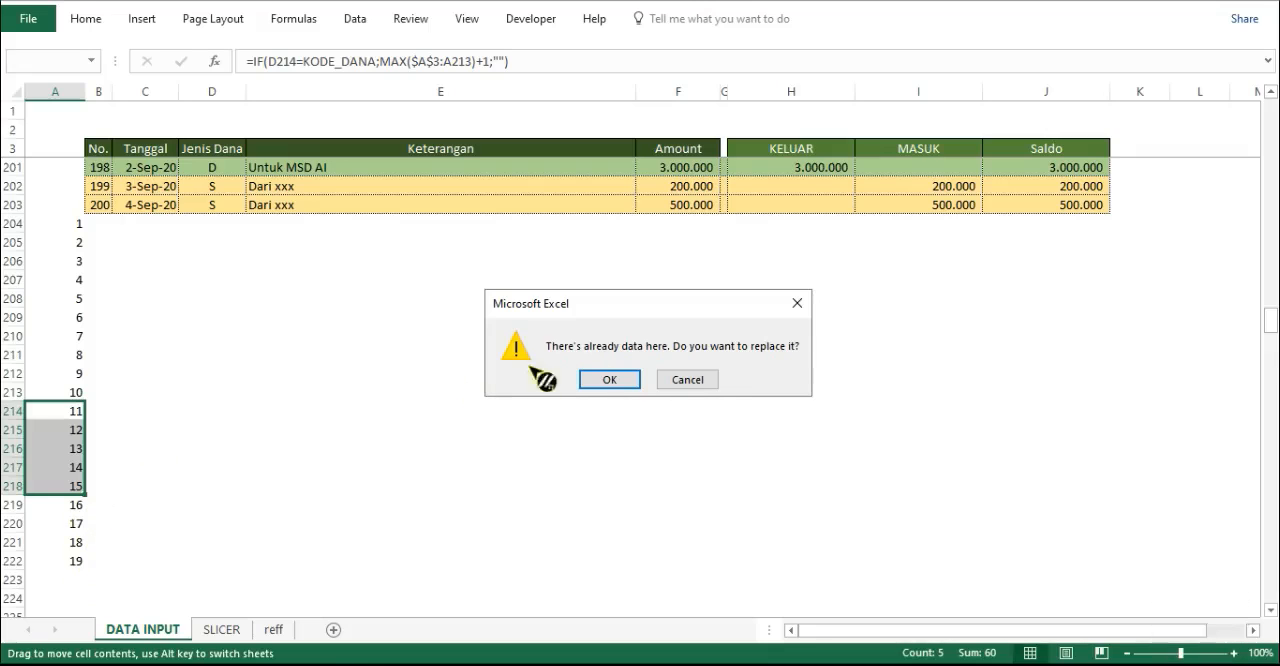
pyautogui.click(700, 384)
# - Extend the column A numbering formula on DATA INPUT from cell A222 down to A371
pyautogui.scroll(-2, 96, 515)
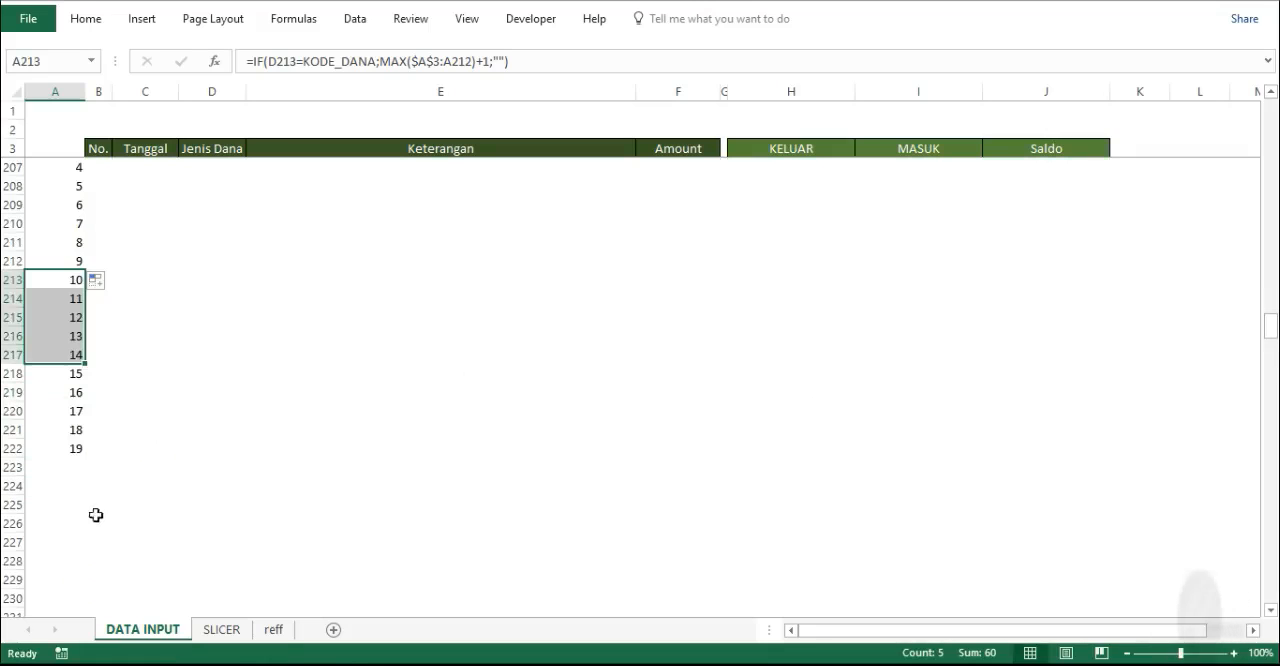
pyautogui.click(77, 447)
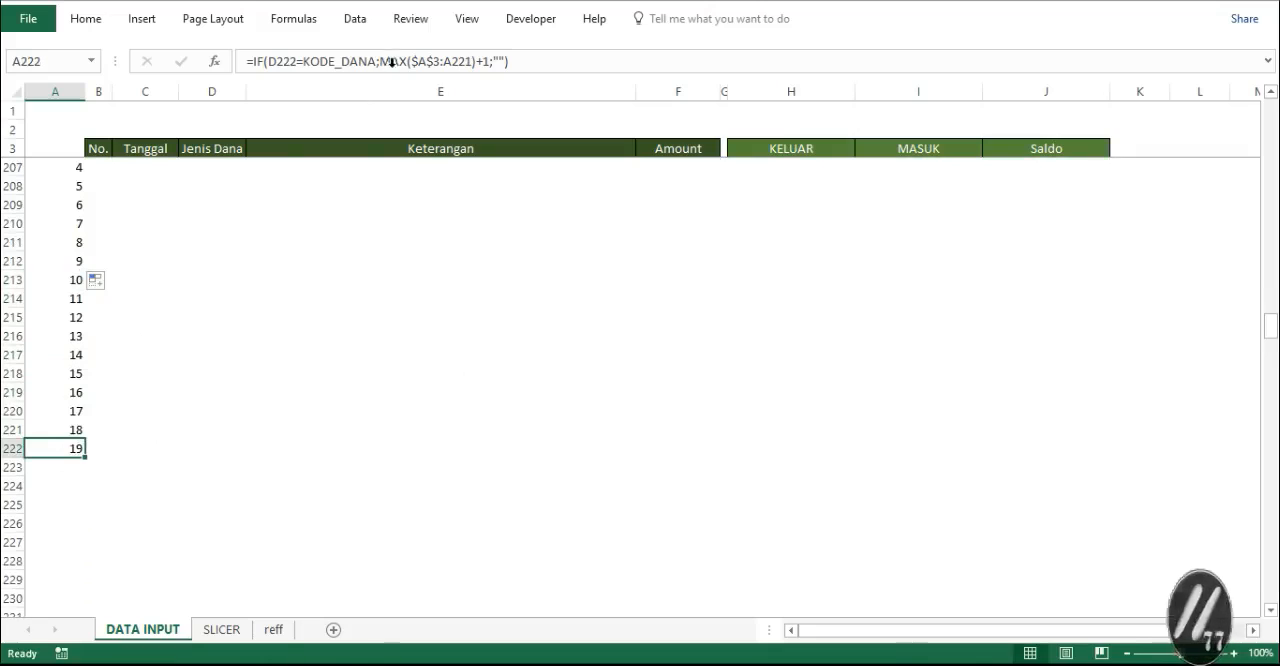
pyautogui.moveTo(87, 457); pyautogui.dragTo(78, 612)
pyautogui.scroll(-2, 91, 558)
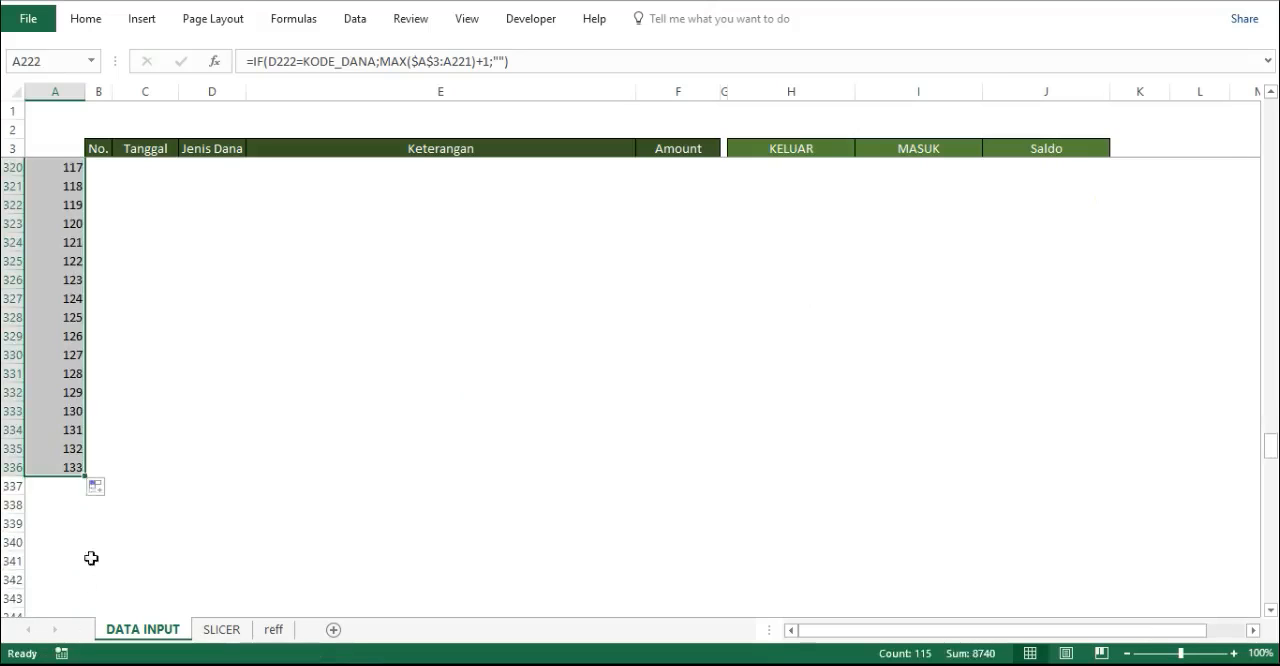
pyautogui.moveTo(86, 481); pyautogui.dragTo(80, 632)
pyautogui.scroll(-4, 90, 480)
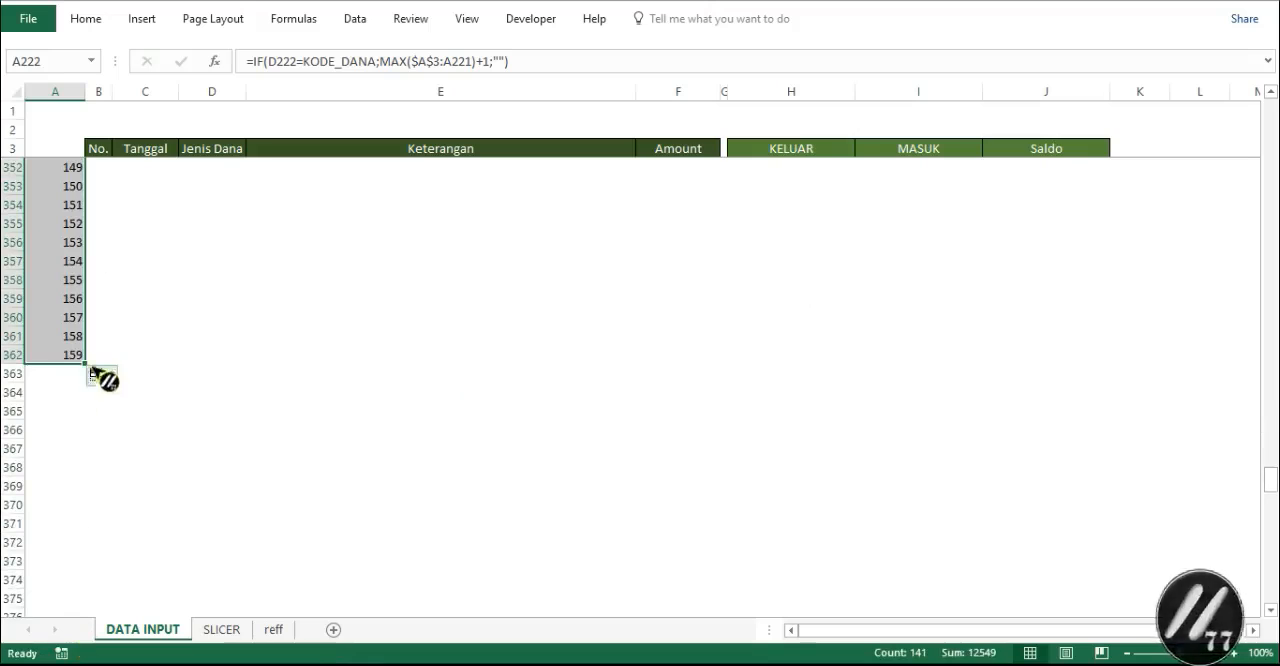
pyautogui.moveTo(86, 363); pyautogui.dragTo(80, 526)
pyautogui.moveTo(75, 561); pyautogui.dragTo(75, 600)
pyautogui.click(80, 648)
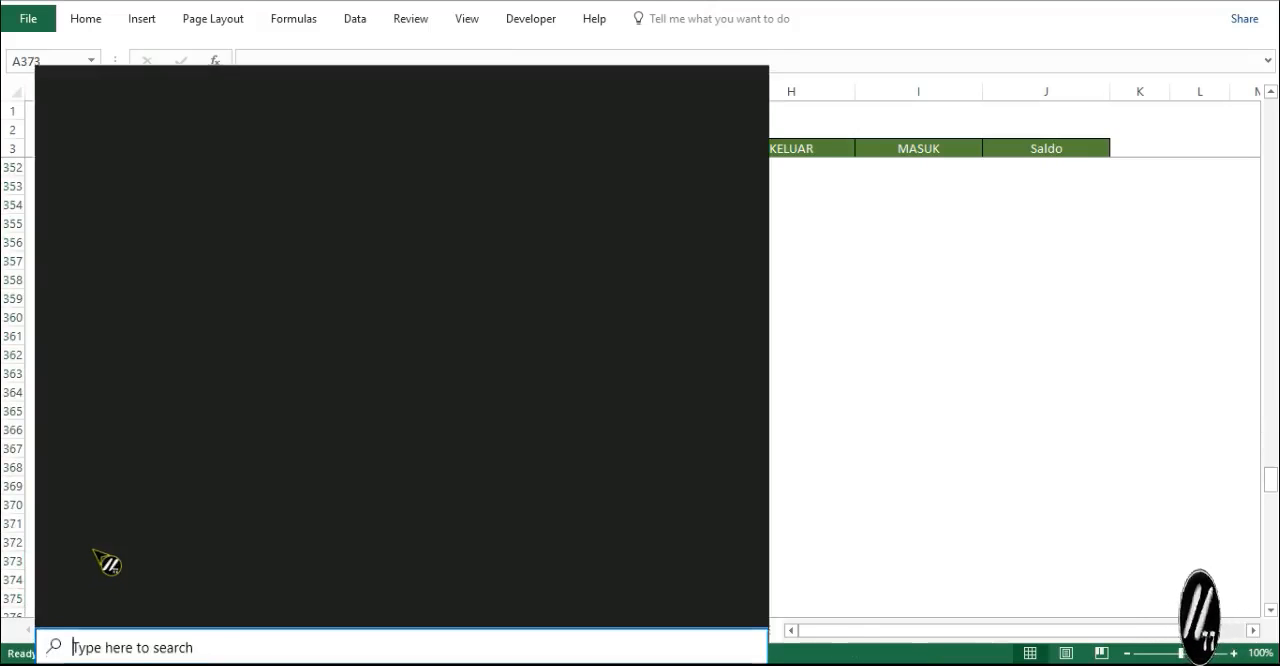
pyautogui.click(942, 402)
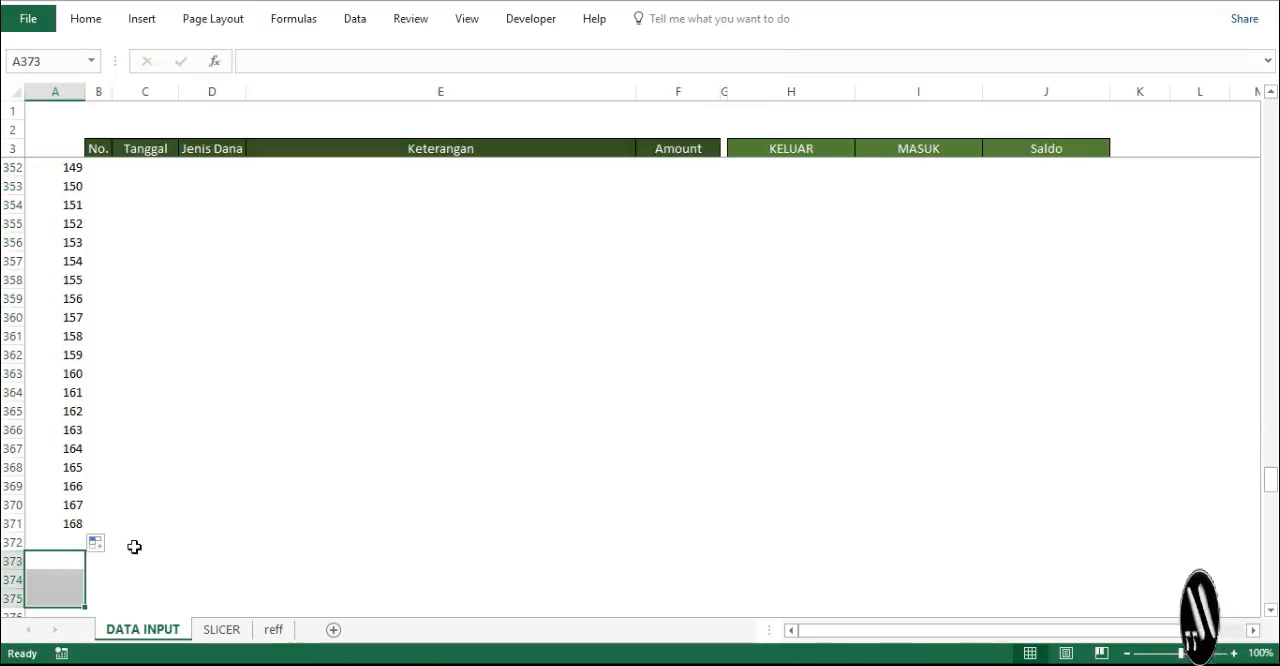
# - Continue filling the column A numbering formula from cell A371 down to A455
pyautogui.scroll(-2, 134, 547)
pyautogui.click(58, 417)
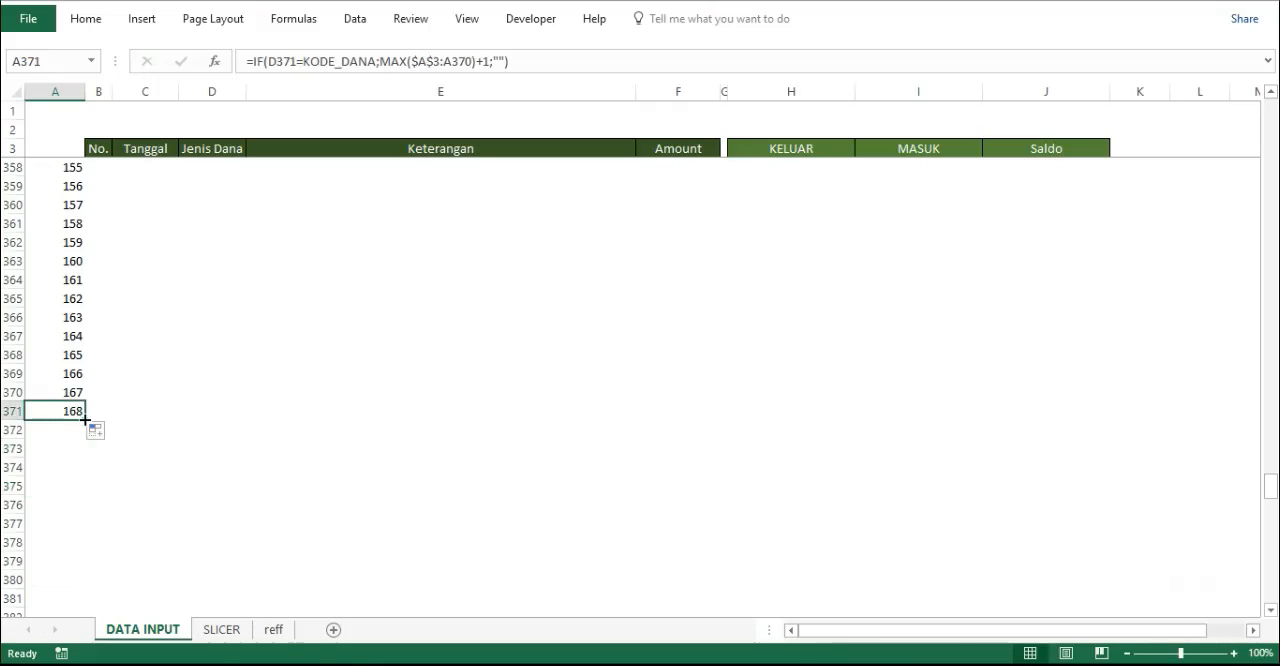
pyautogui.moveTo(85, 419); pyautogui.dragTo(90, 608)
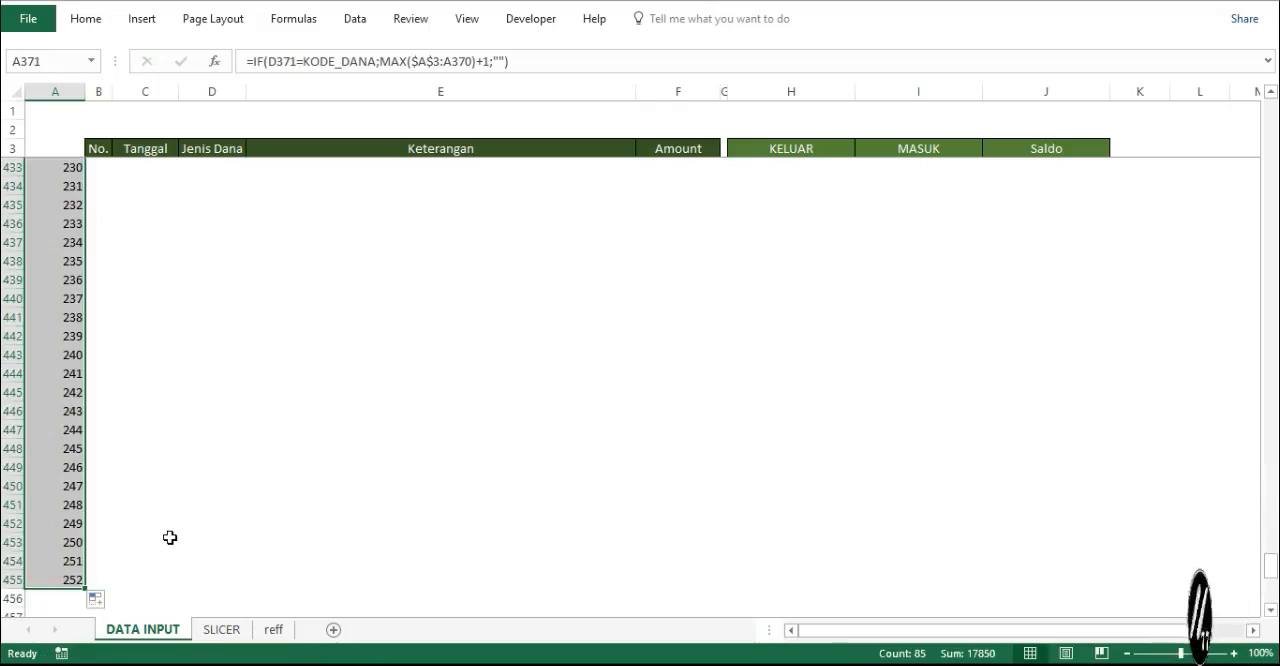
pyautogui.scroll(8, 170, 537)
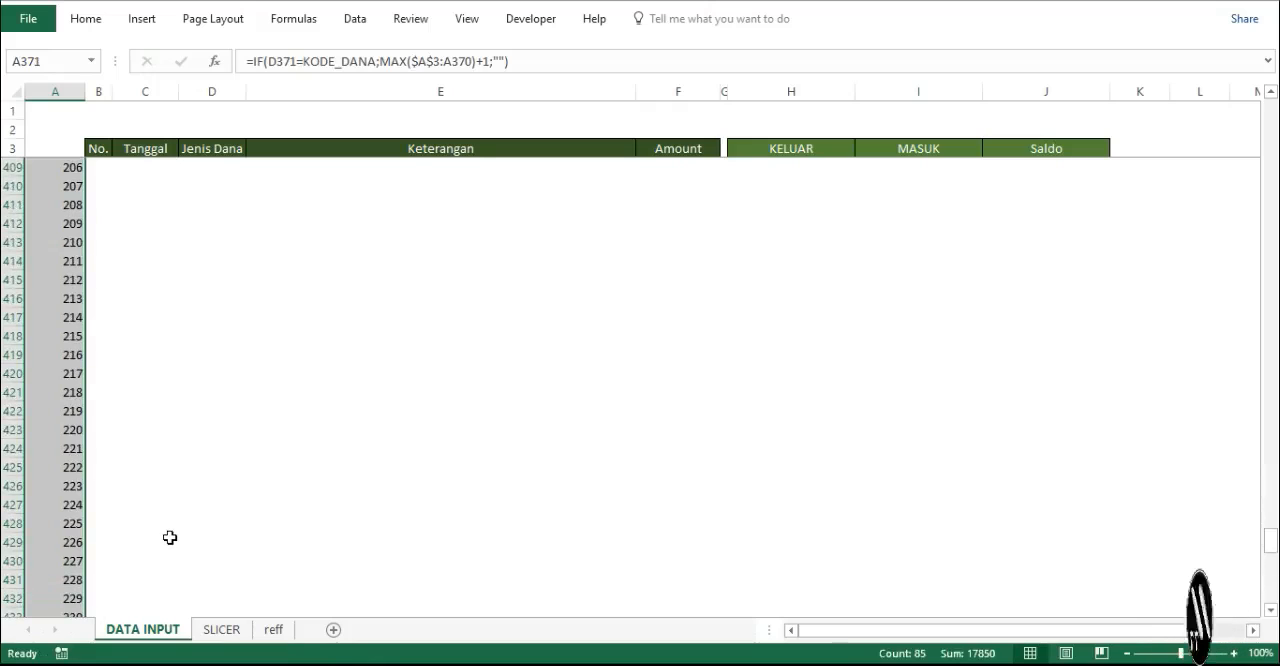
pyautogui.scroll(3, 170, 537)
pyautogui.scroll(-2, 170, 537)
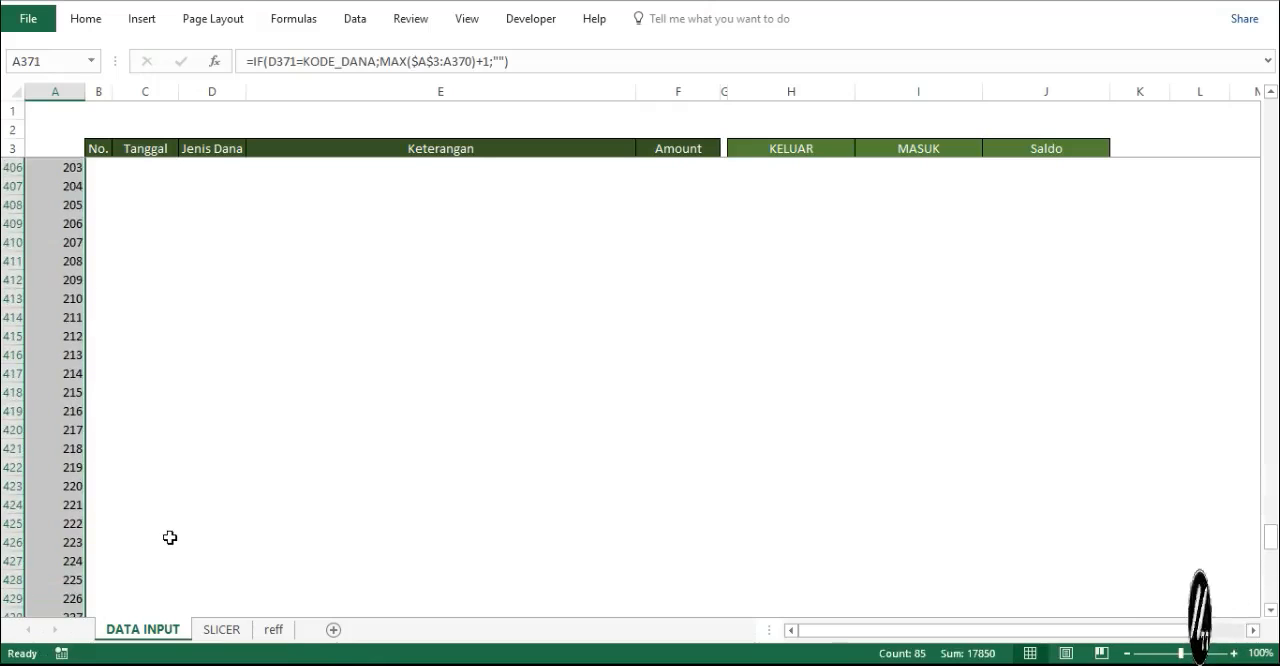
# - On the SLICER sheet, examine the No. column down to its last formula row with all funds selected
pyautogui.click(236, 629)
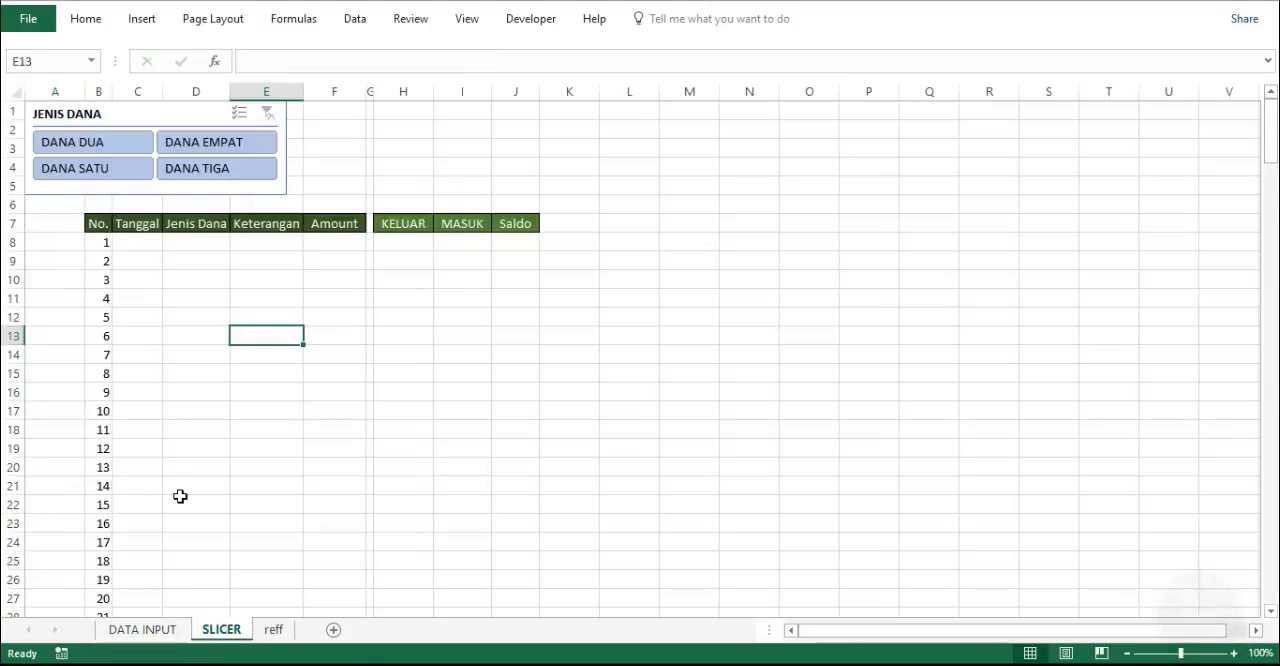
pyautogui.scroll(-20, 180, 496)
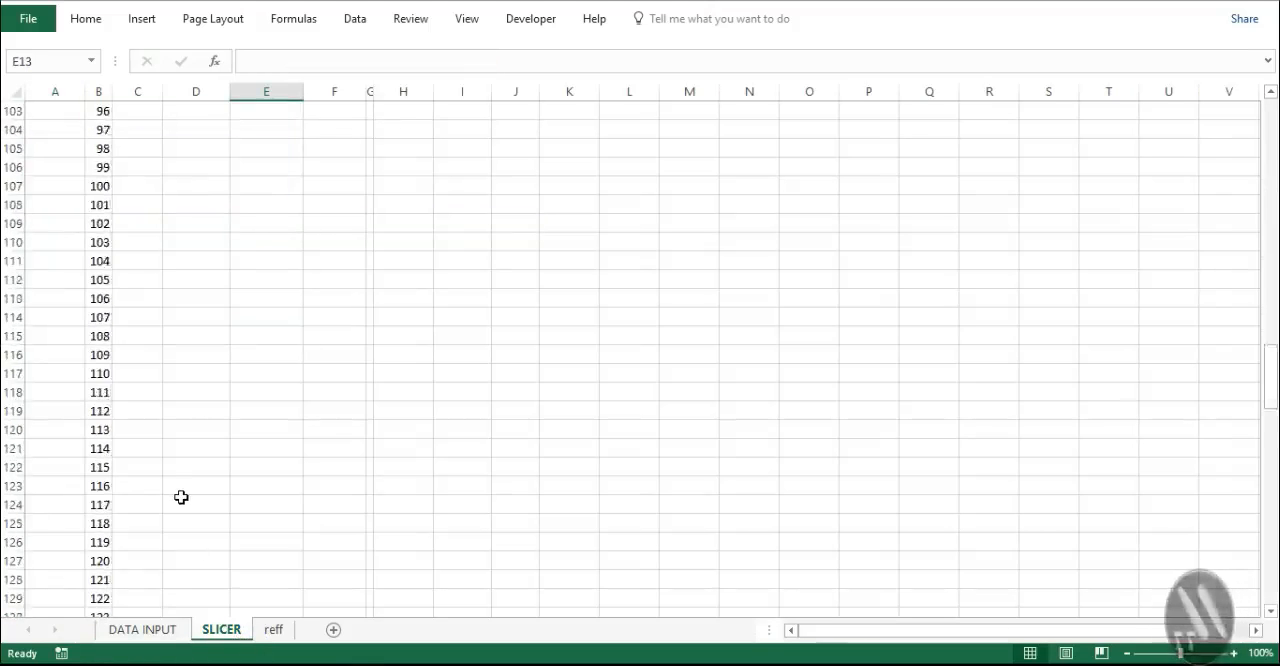
pyautogui.scroll(-20, 181, 497)
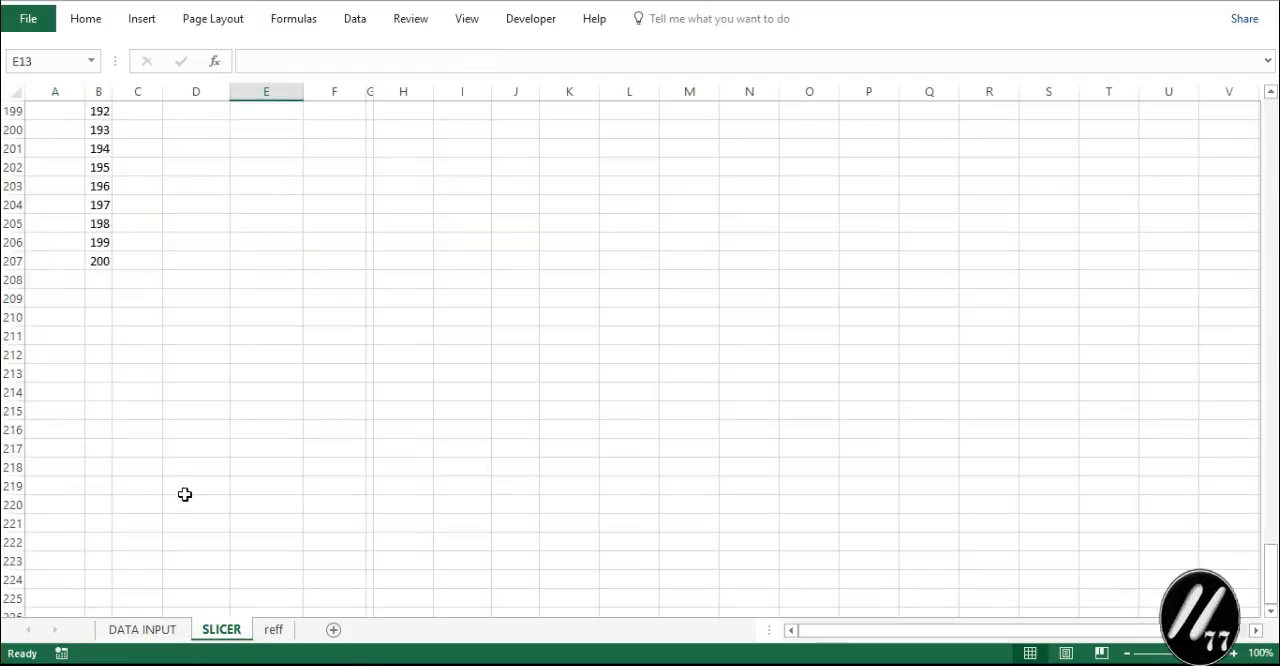
pyautogui.scroll(2, 184, 494)
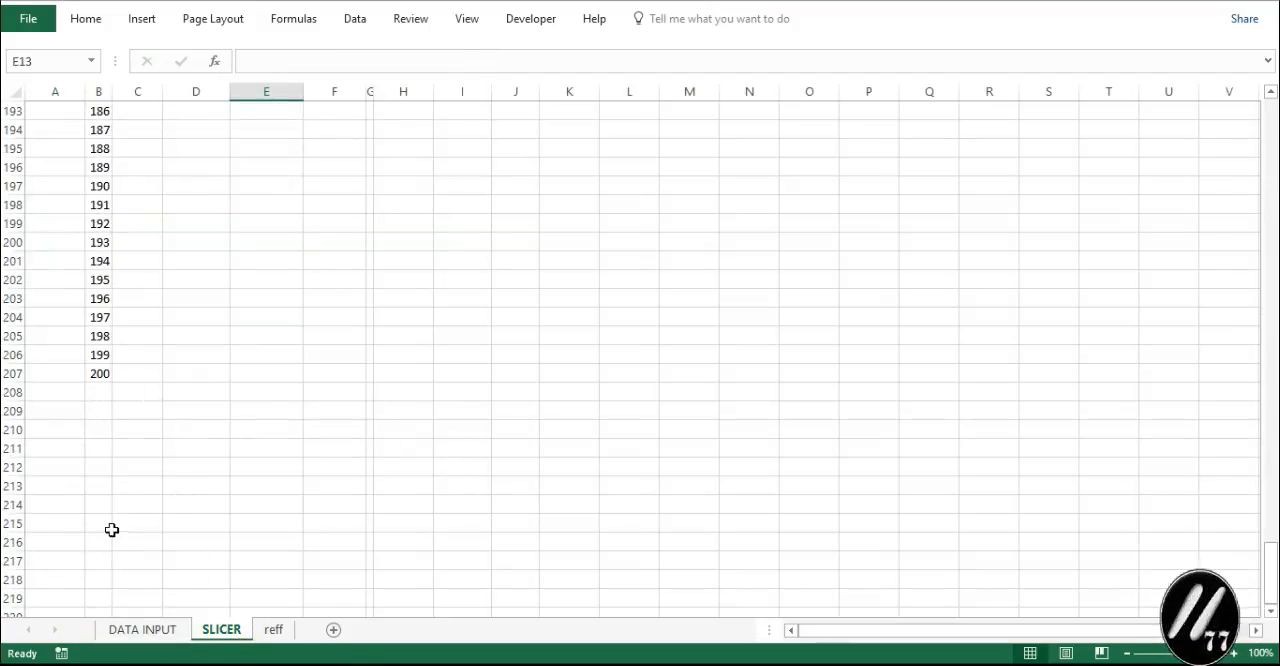
pyautogui.scroll(4, 120, 515)
pyautogui.scroll(-3, 123, 511)
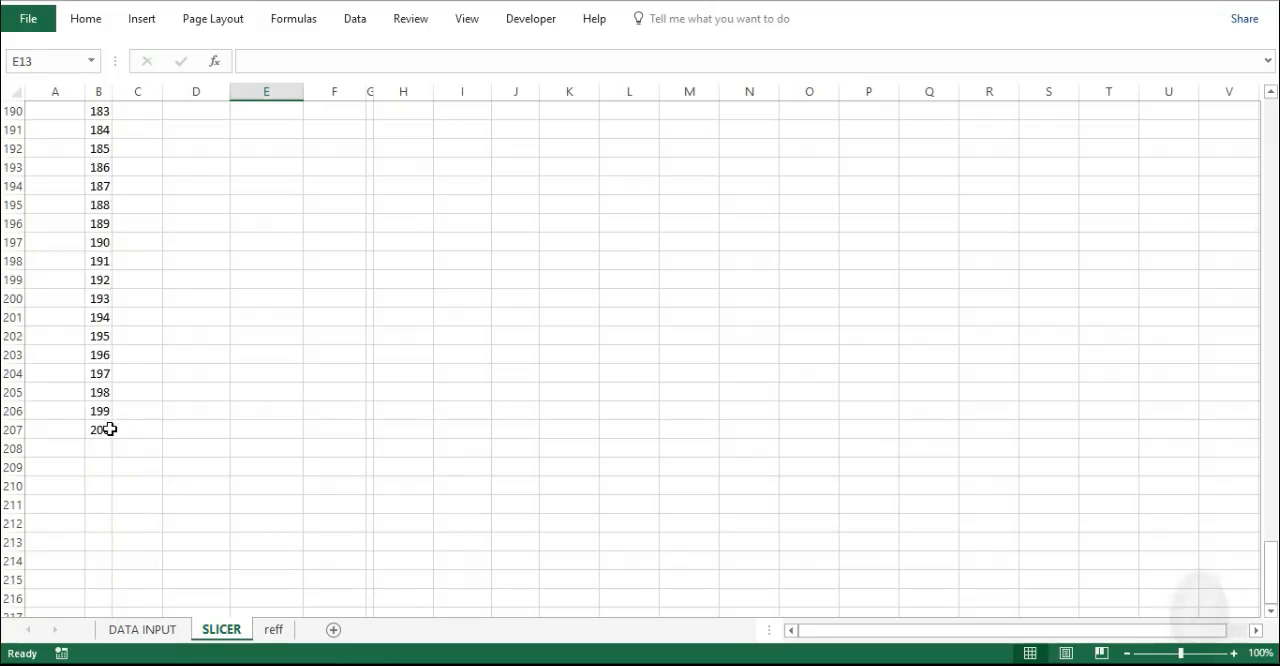
# - Compare the column A numbers below the last DATA INPUT entries with the No. column on the SLICER sheet
pyautogui.click(140, 629)
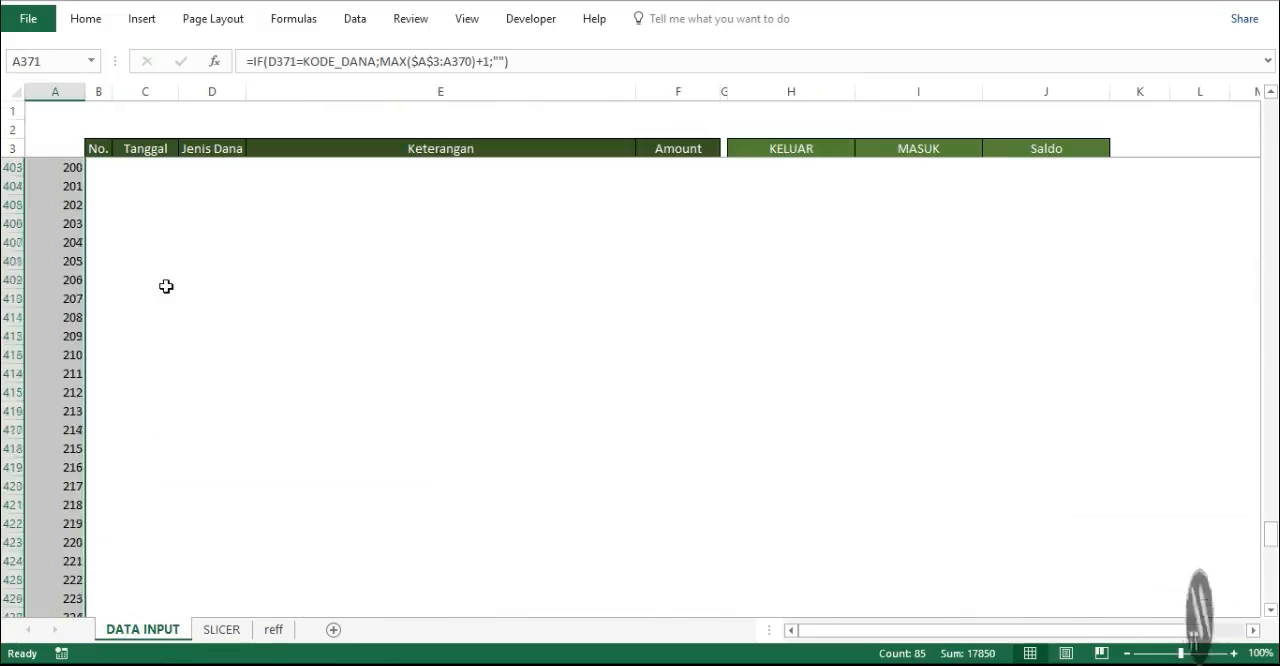
pyautogui.scroll(20, 166, 286)
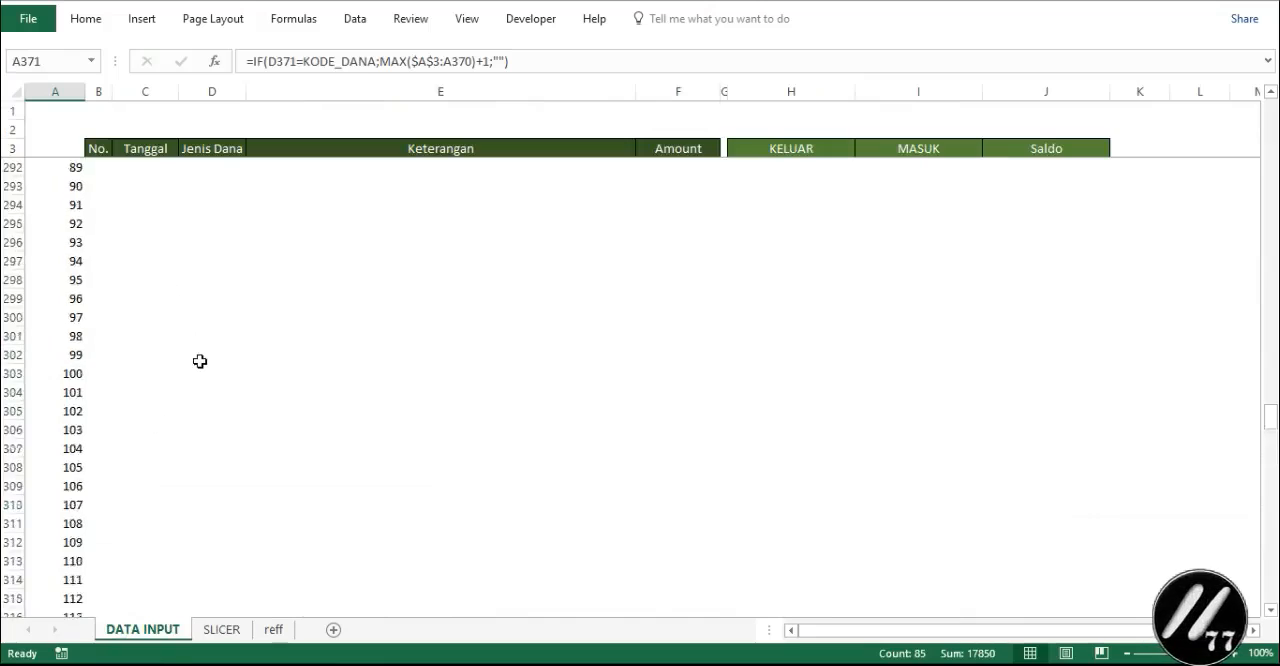
pyautogui.scroll(20, 200, 361)
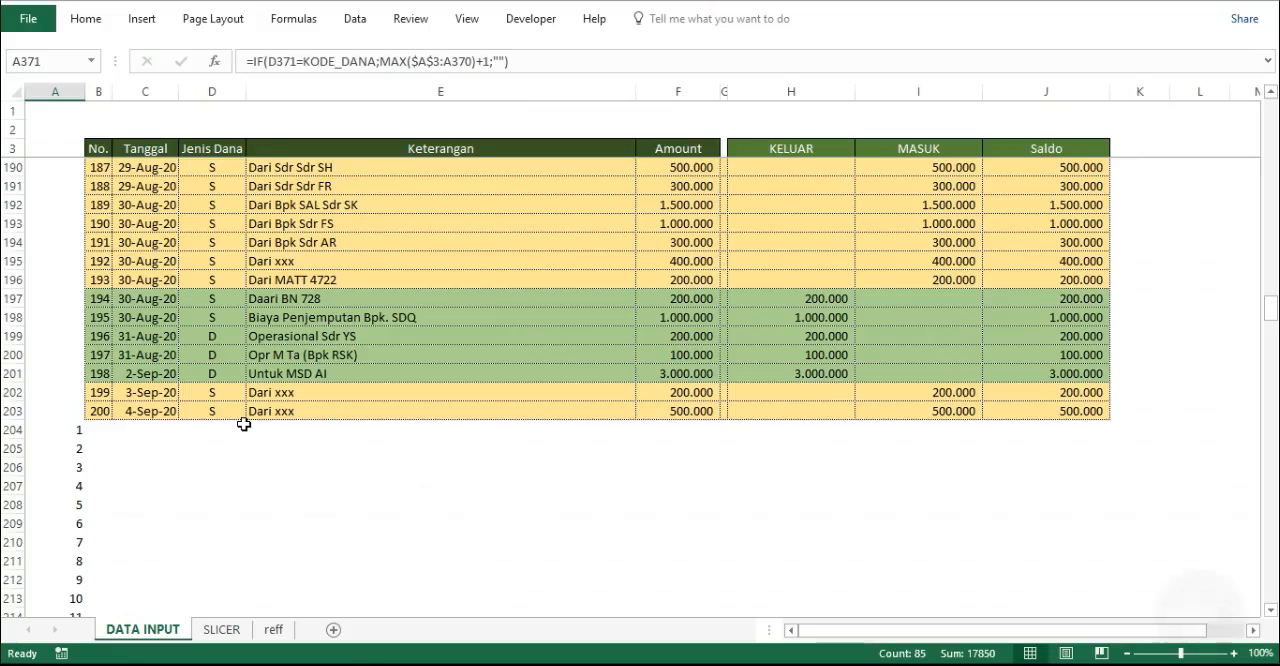
pyautogui.click(224, 629)
pyautogui.scroll(20, 218, 476)
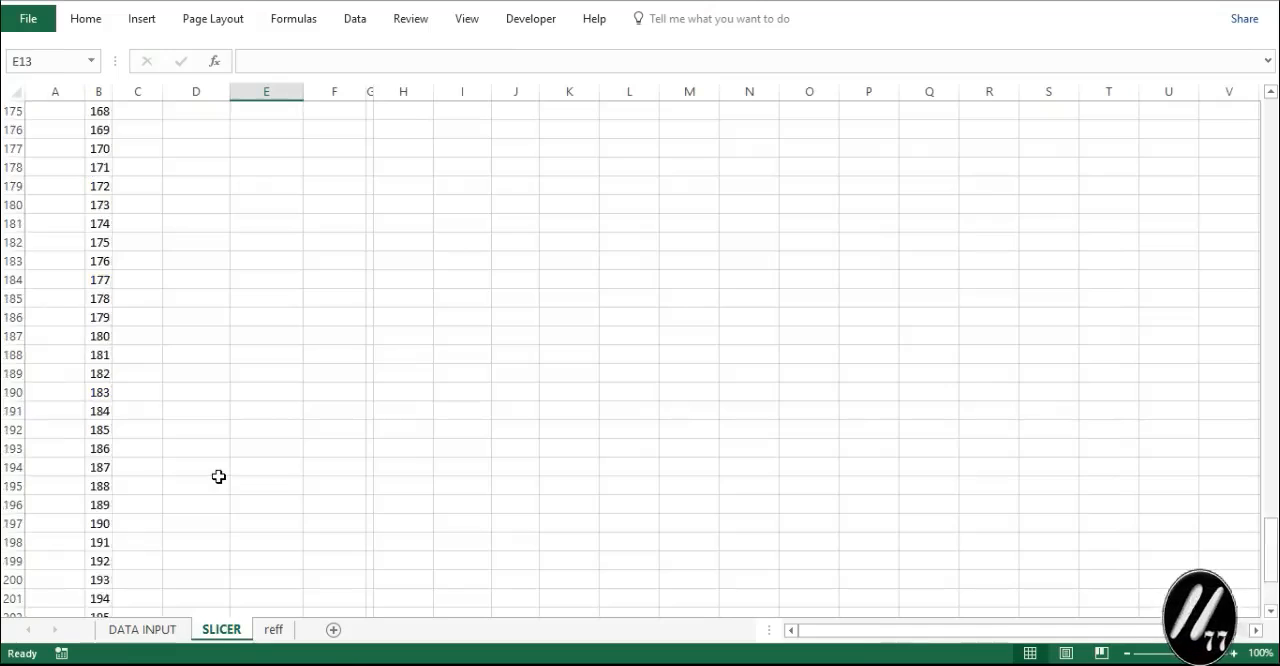
pyautogui.scroll(18, 218, 476)
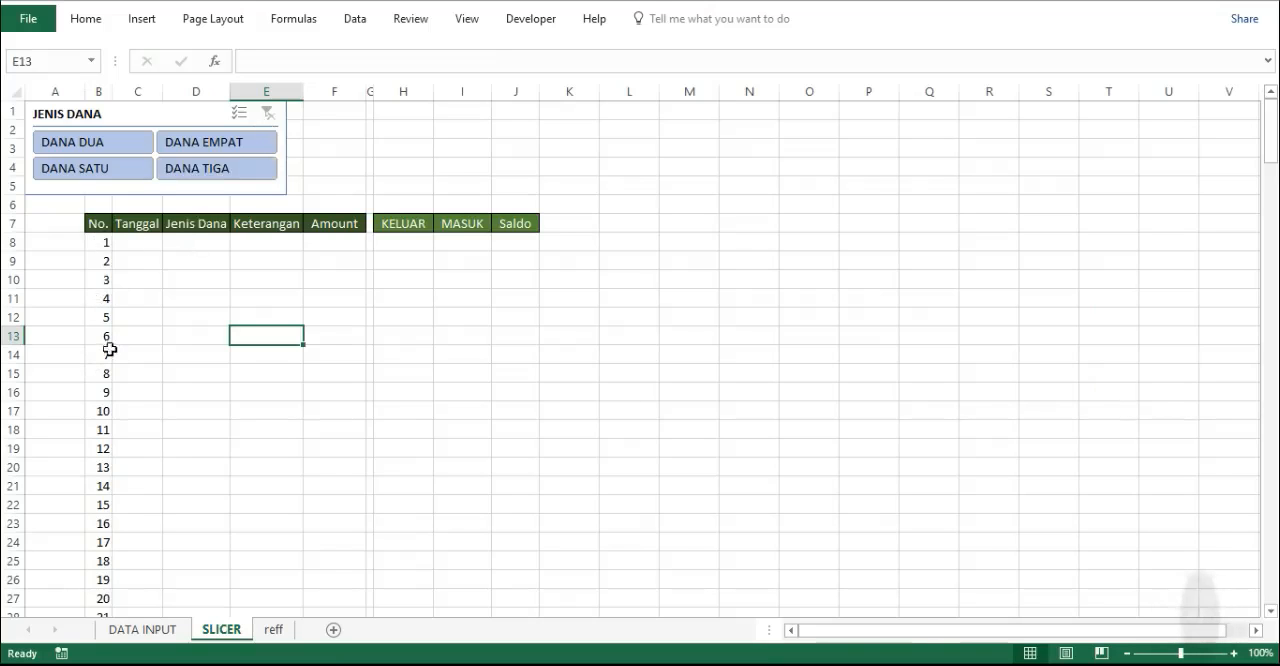
pyautogui.click(125, 629)
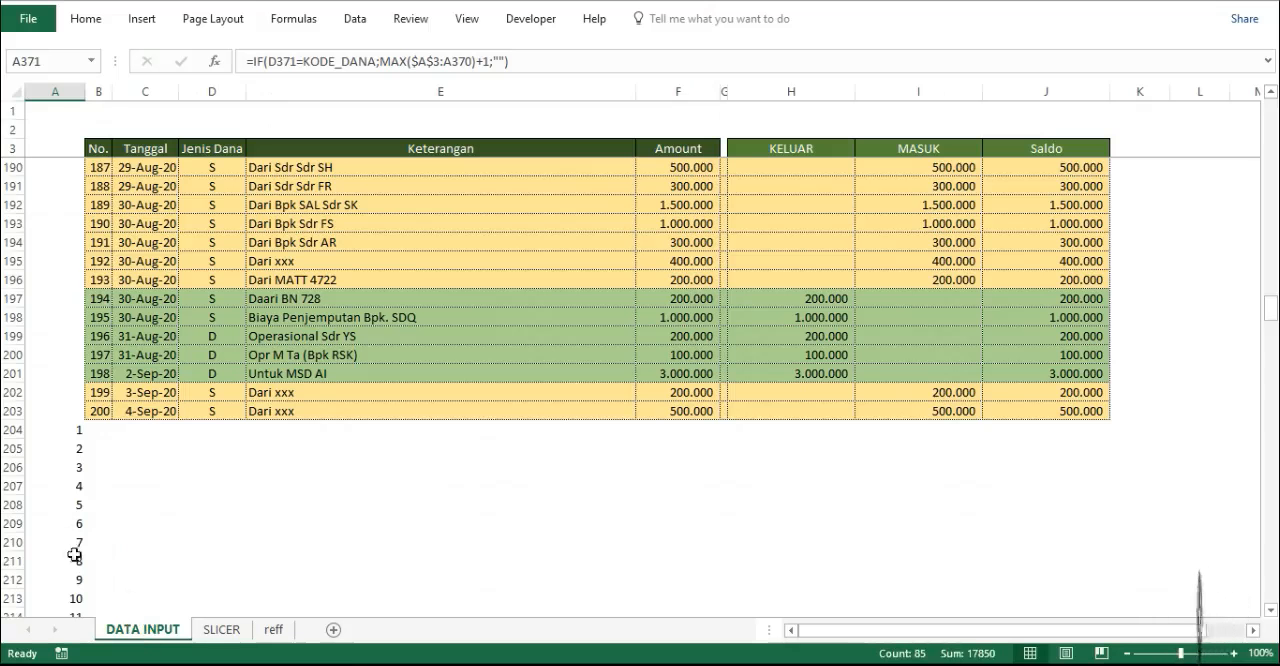
pyautogui.click(222, 629)
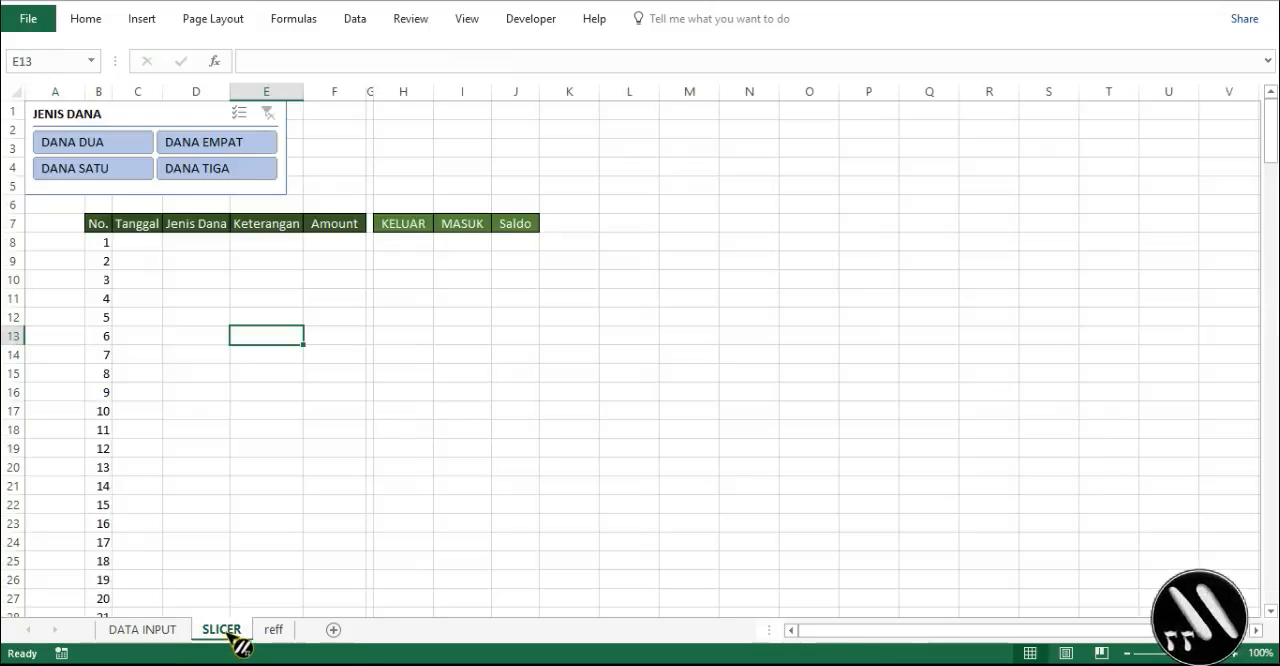
# - Filter the JENIS DANA slicer by DANA EMPAT, DANA DUA and DANA SATU in turn to check the No. column
pyautogui.click(188, 150)
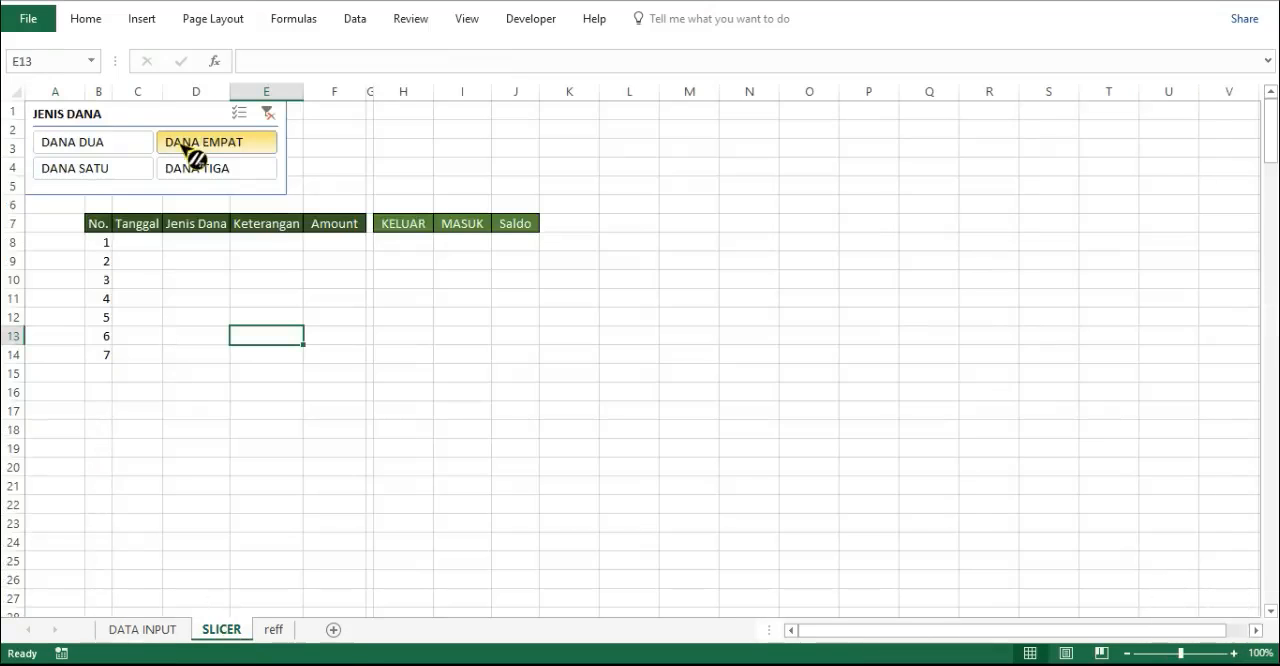
pyautogui.click(104, 143)
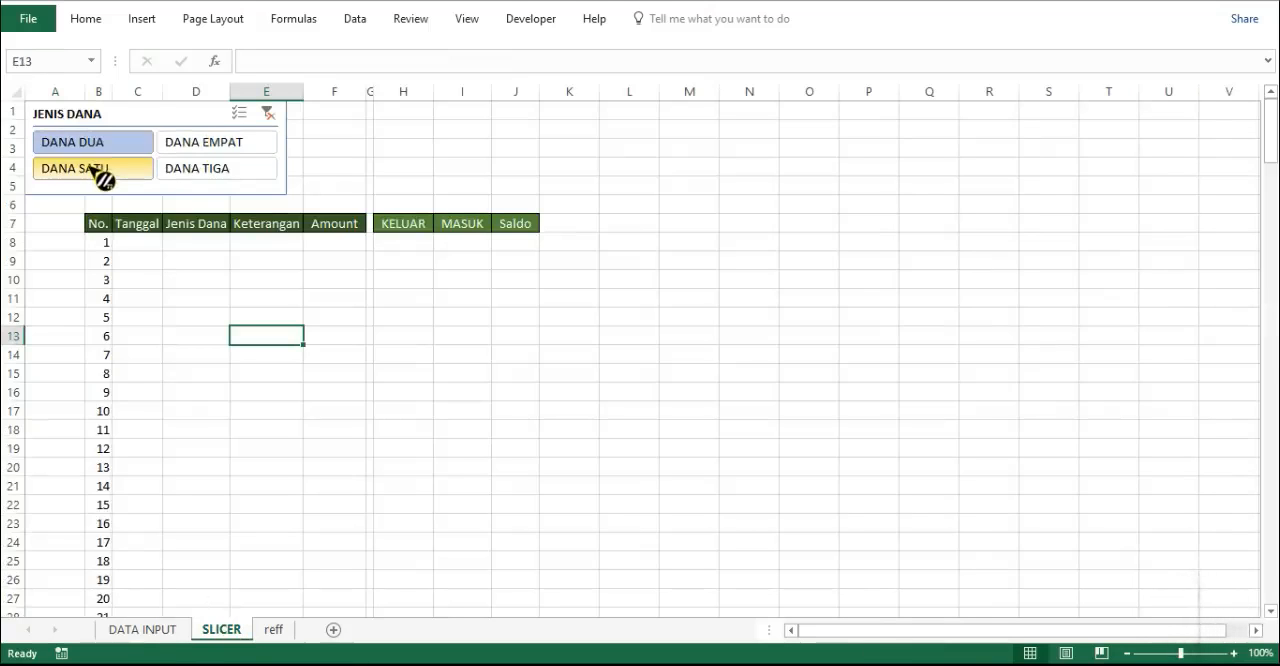
pyautogui.click(100, 172)
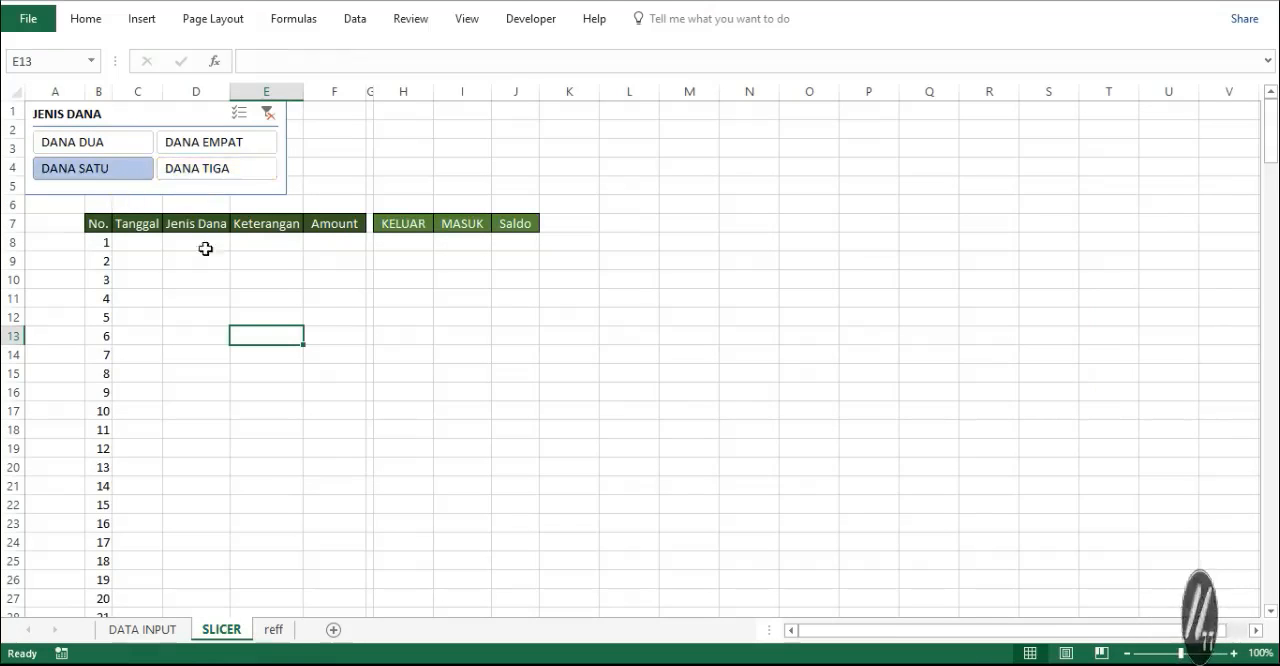
pyautogui.scroll(-18, 297, 435)
pyautogui.scroll(8, 297, 435)
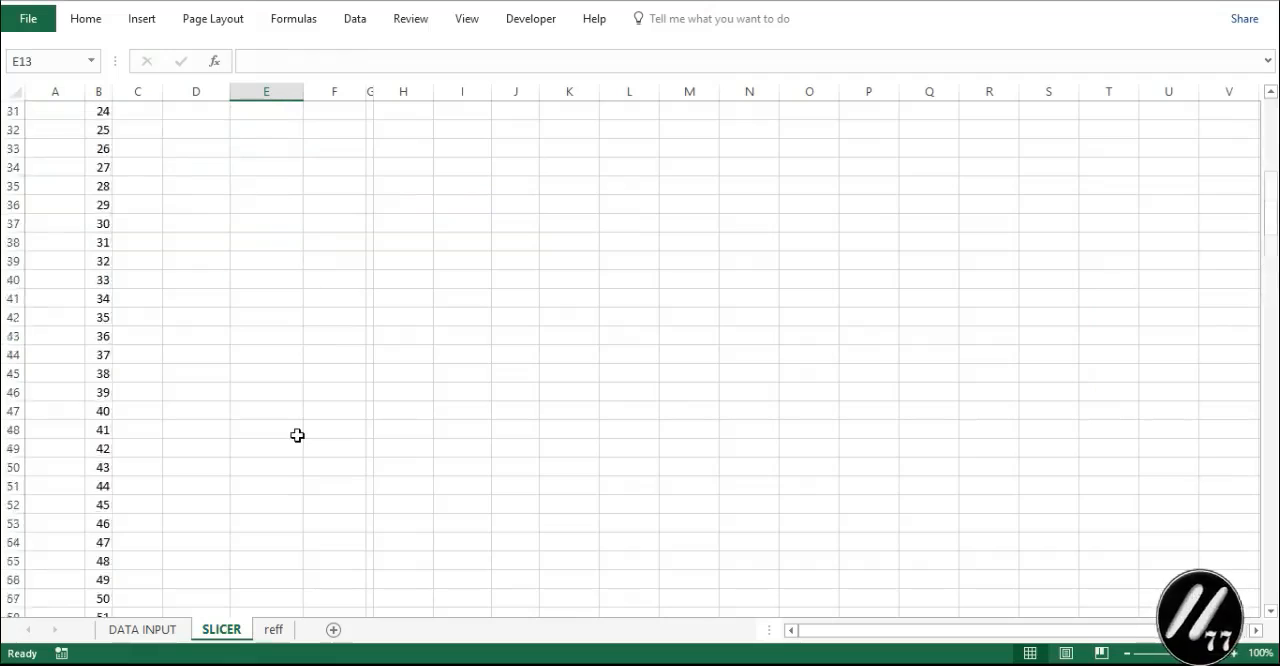
# - Filter the JENIS DANA slicer by DANA TIGA and compare its No. list with the column A numbers on the DATA INPUT sheet
pyautogui.scroll(10, 297, 435)
pyautogui.click(228, 177)
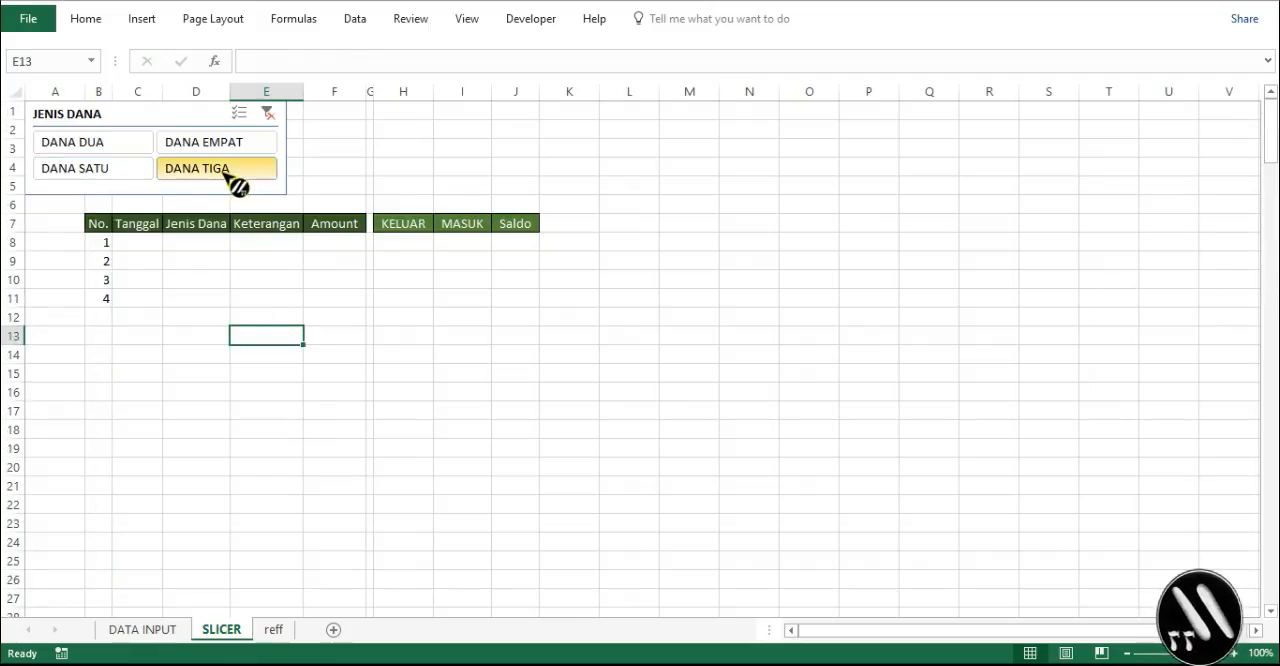
pyautogui.click(142, 629)
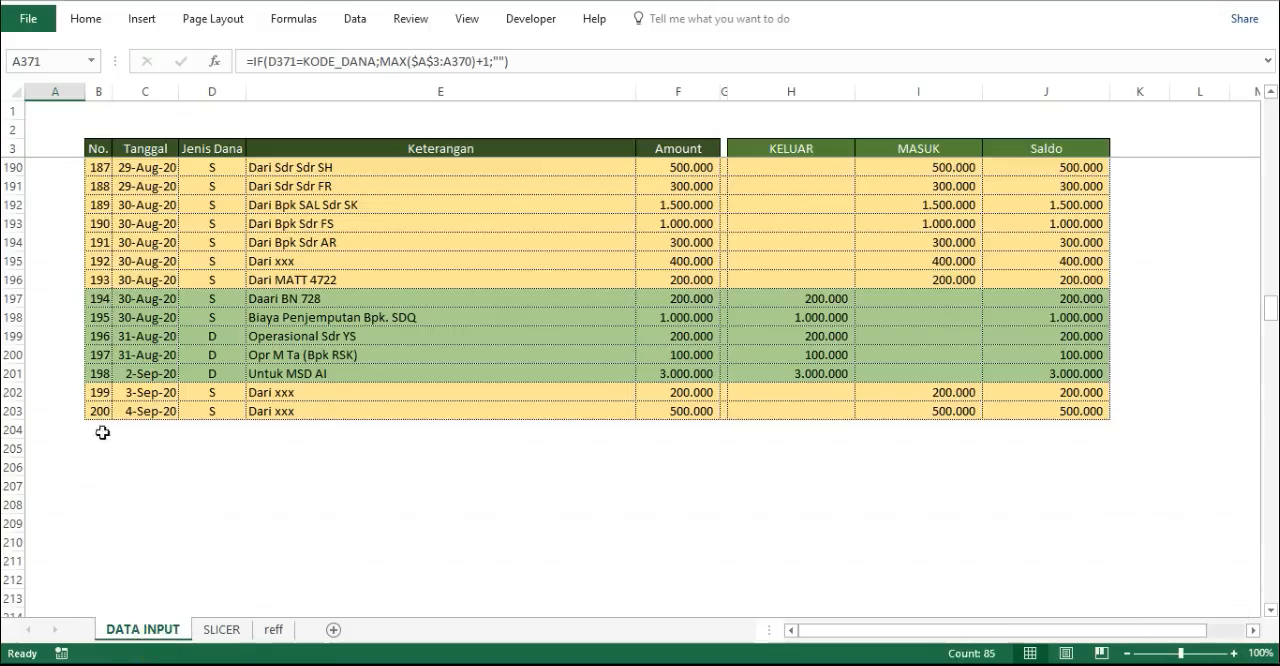
pyautogui.scroll(14, 105, 432)
pyautogui.scroll(20, 114, 428)
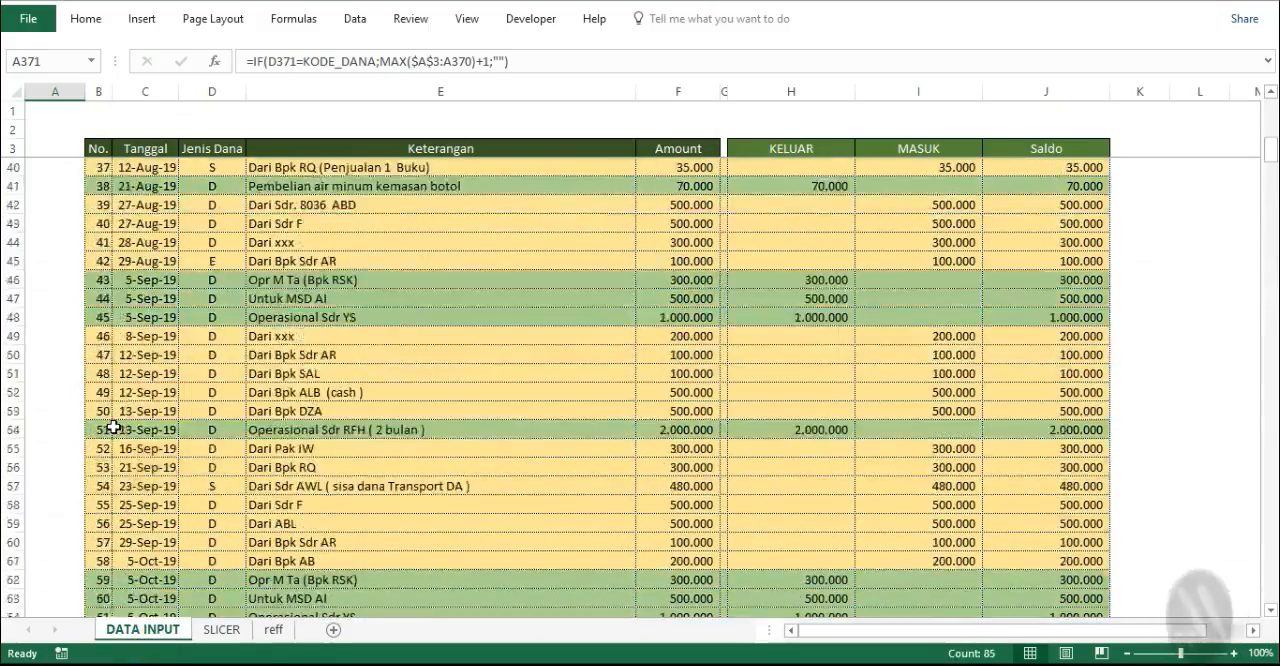
pyautogui.scroll(3, 113, 427)
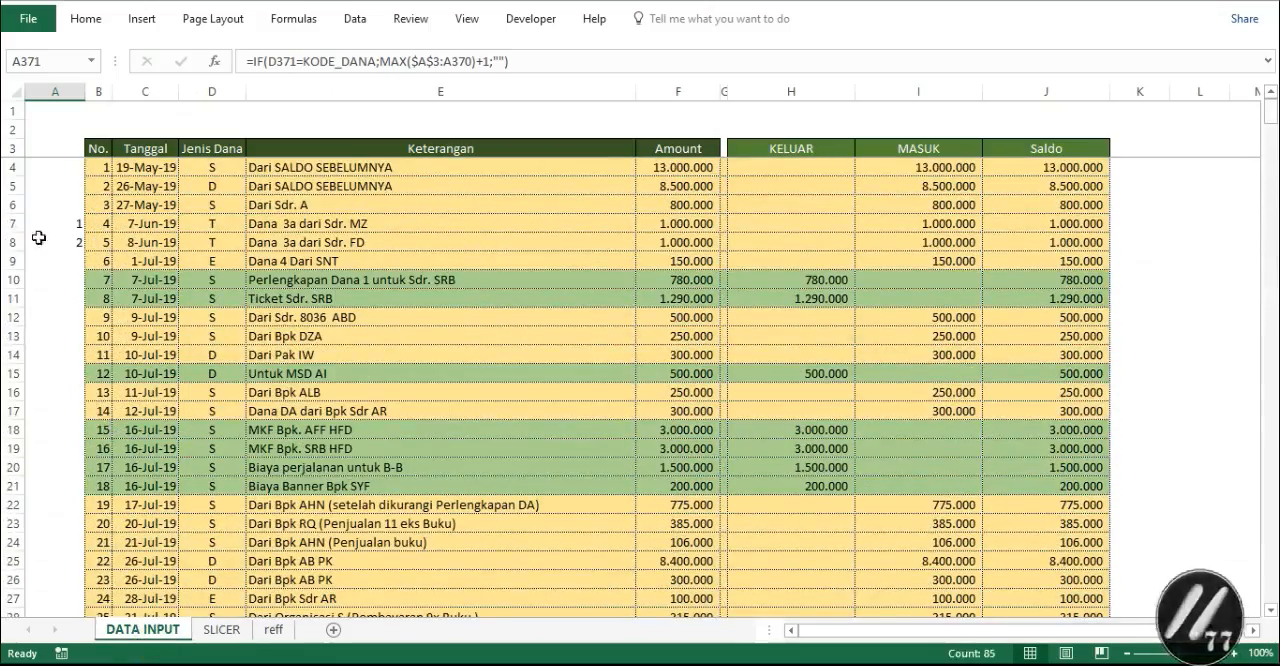
pyautogui.scroll(-1, 93, 592)
pyautogui.scroll(-18, 93, 592)
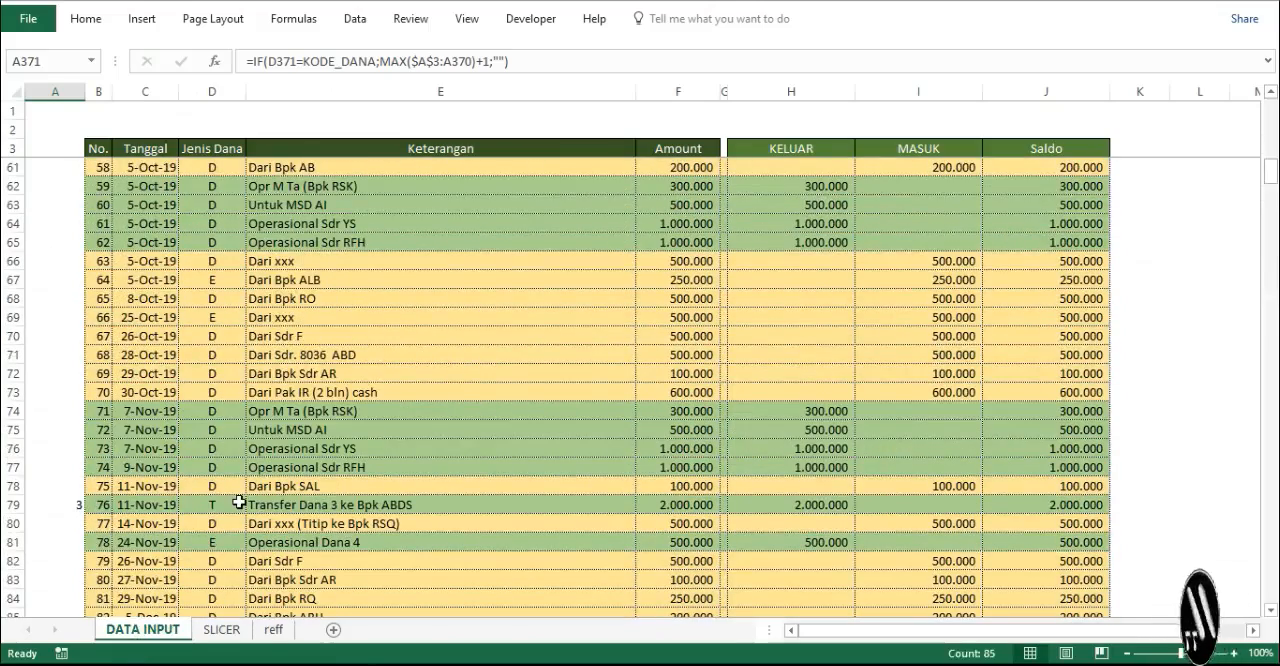
pyautogui.click(224, 629)
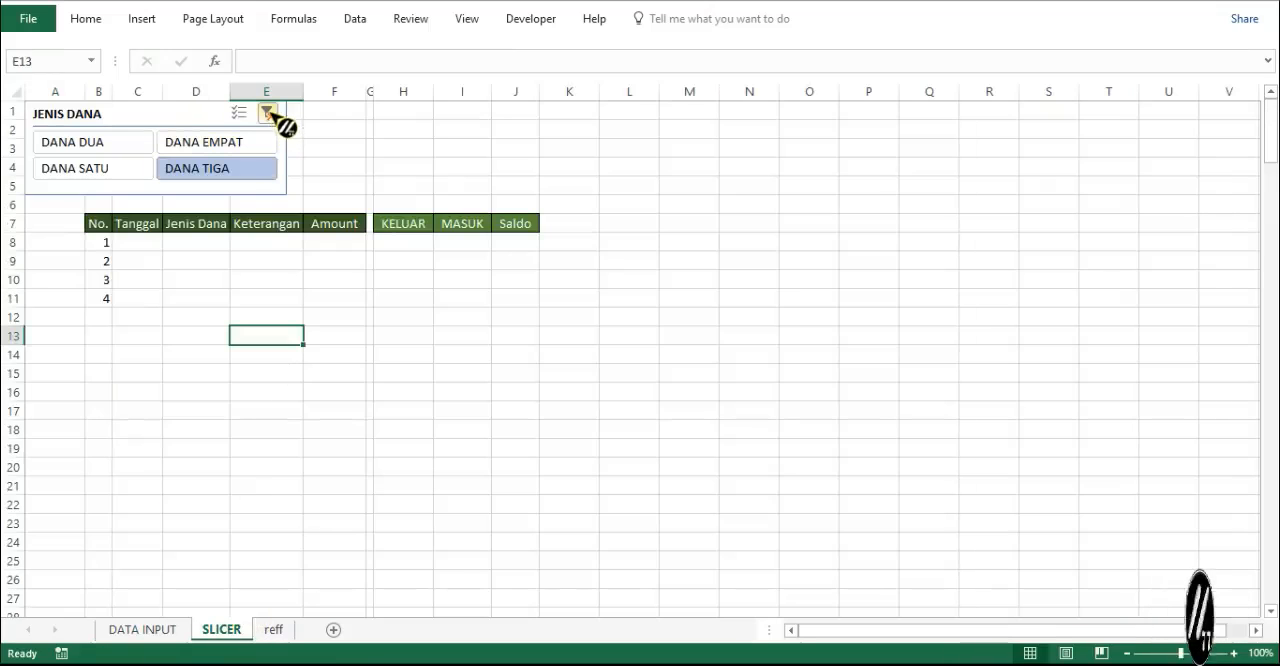
pyautogui.click(140, 247)
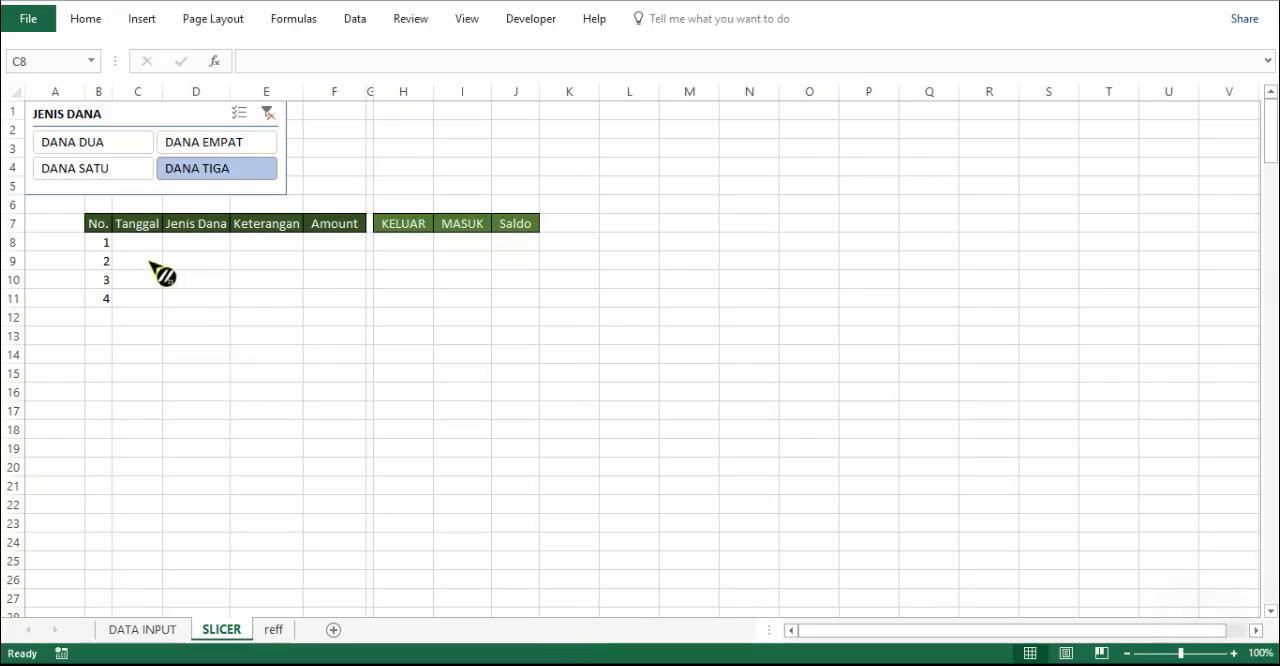
pyautogui.click(137, 248)
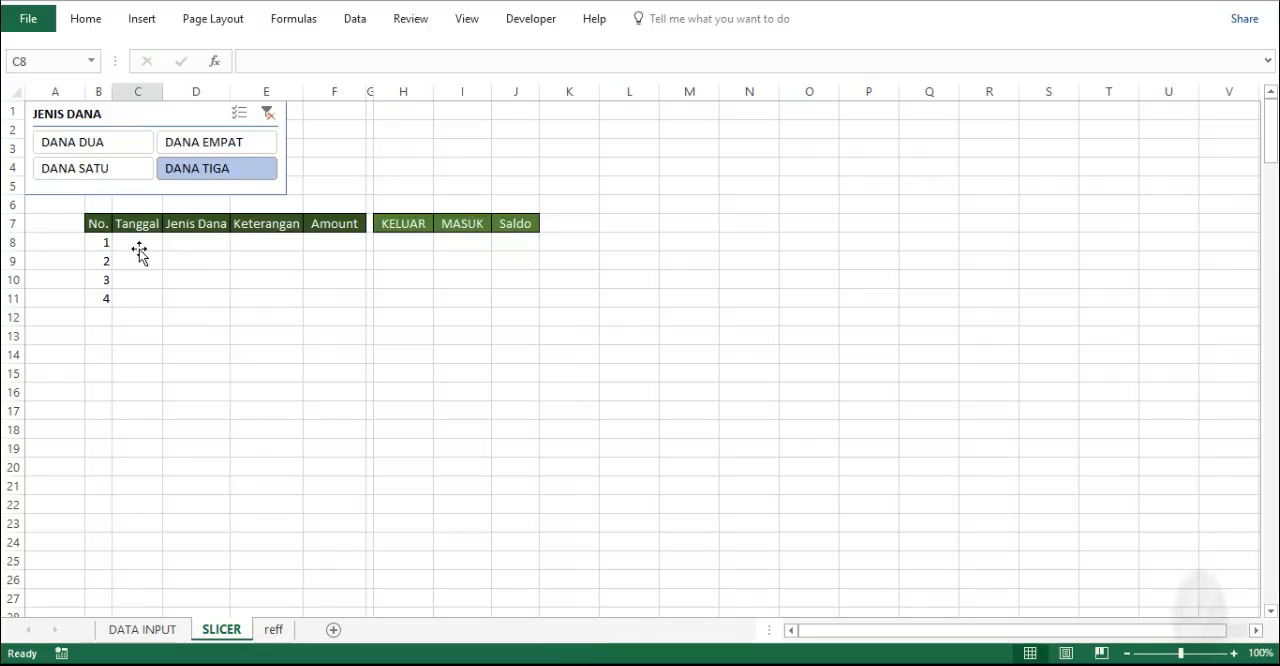
# - Define the workbook name ALL_DANA for columns A to I of the DATA INPUT sheet
pyautogui.click(167, 633)
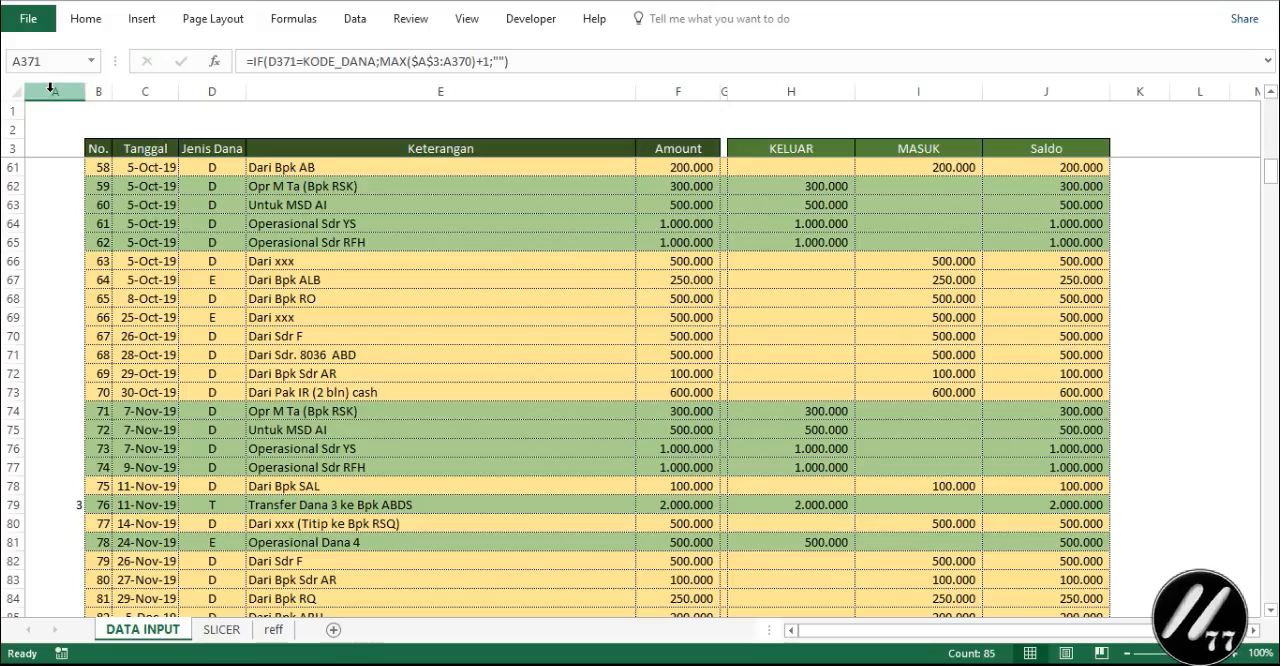
pyautogui.moveTo(48, 88); pyautogui.dragTo(903, 123)
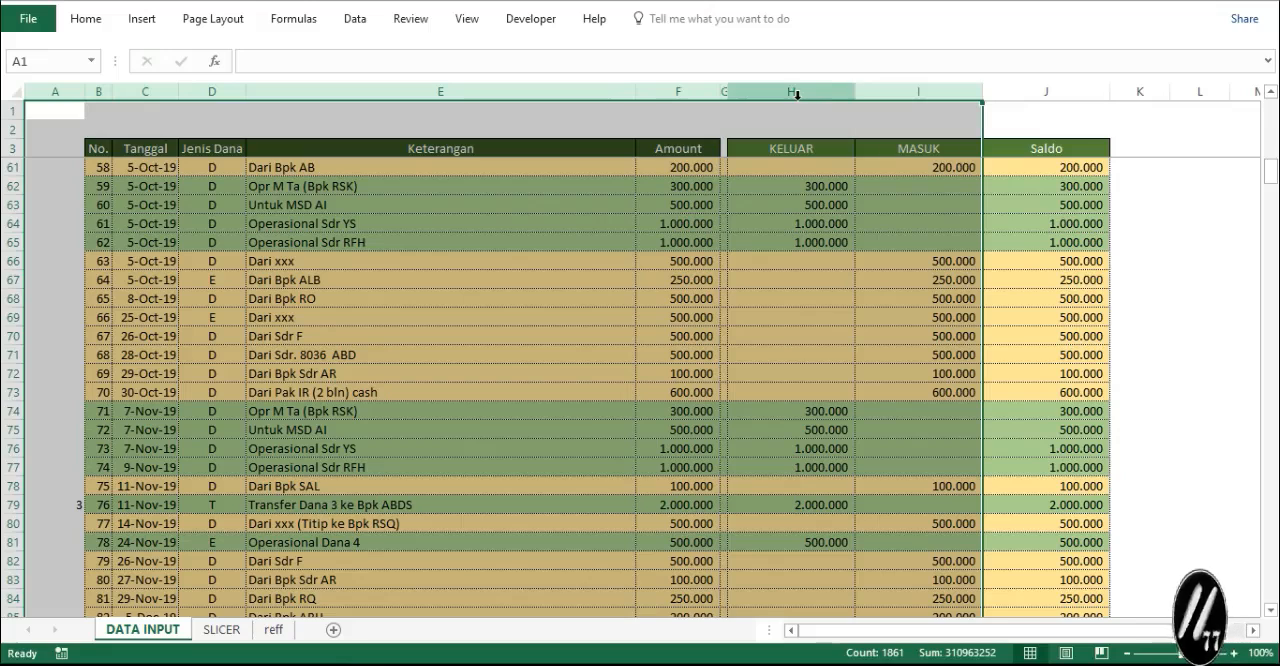
pyautogui.click(300, 20)
pyautogui.click(545, 76)
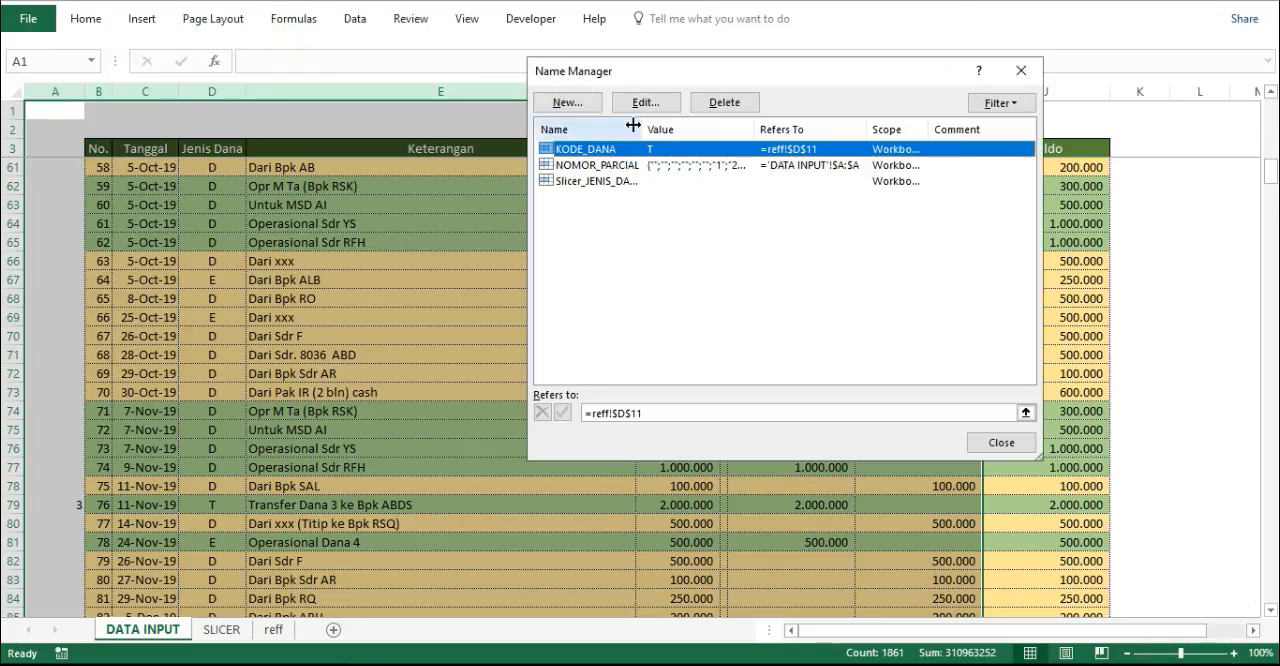
pyautogui.click(567, 102)
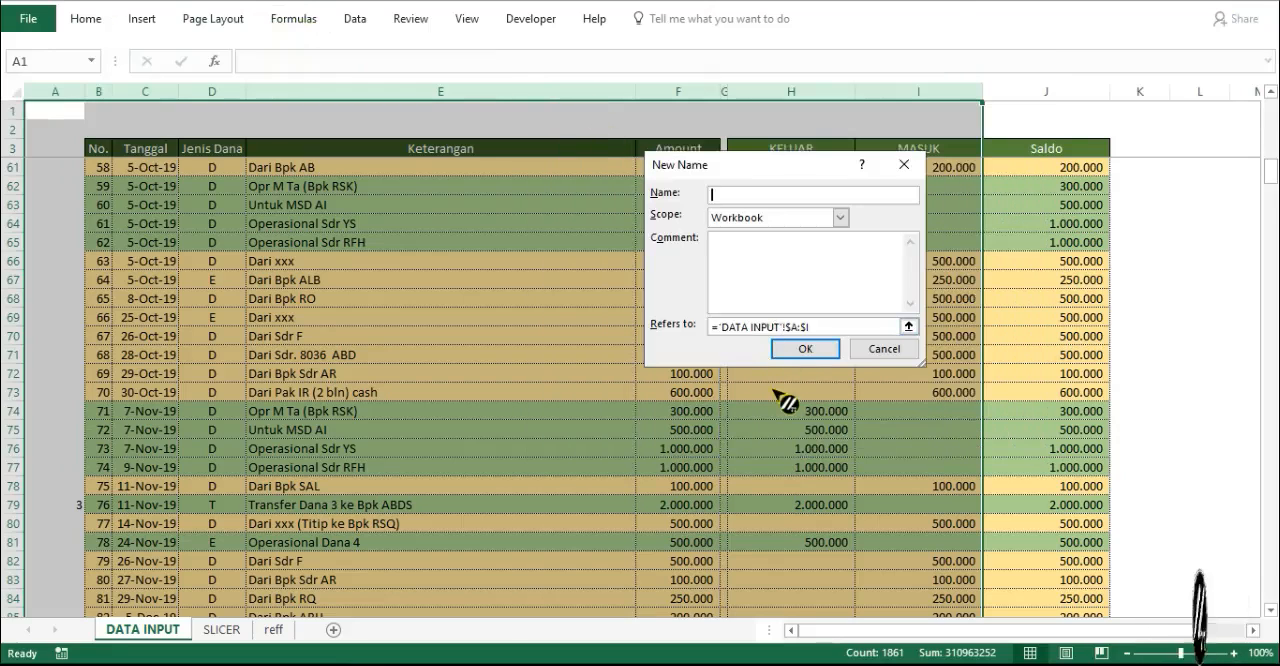
pyautogui.write('ALL_DANA')
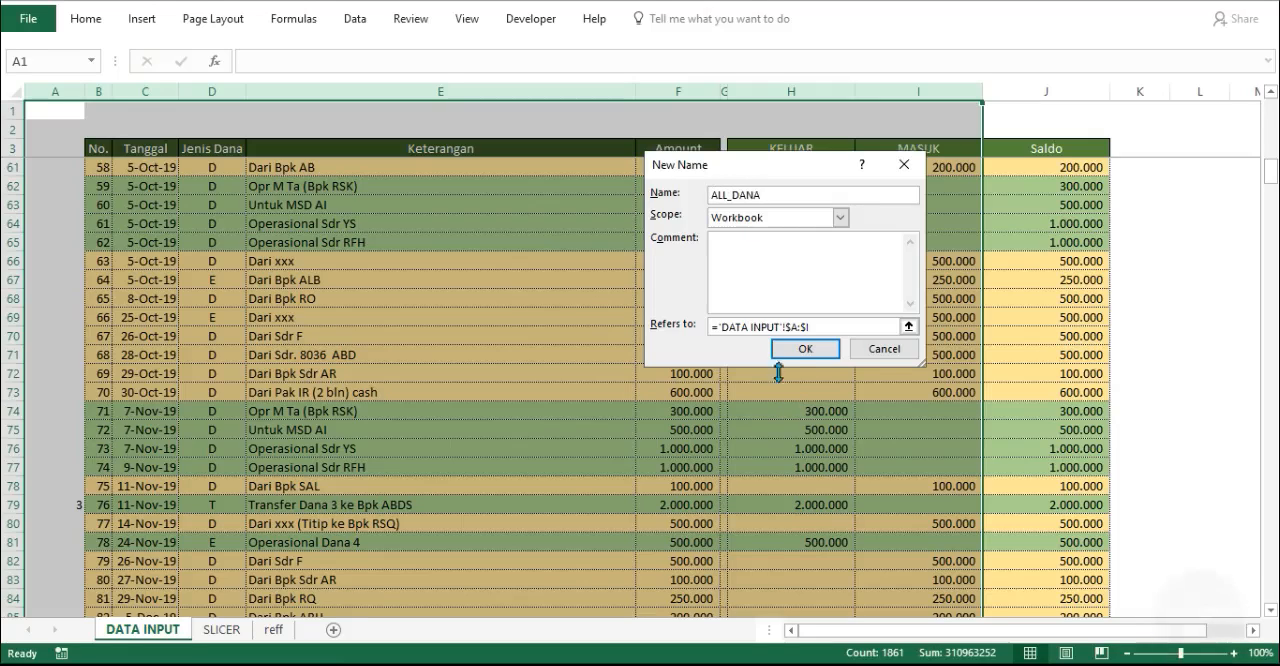
pyautogui.click(806, 350)
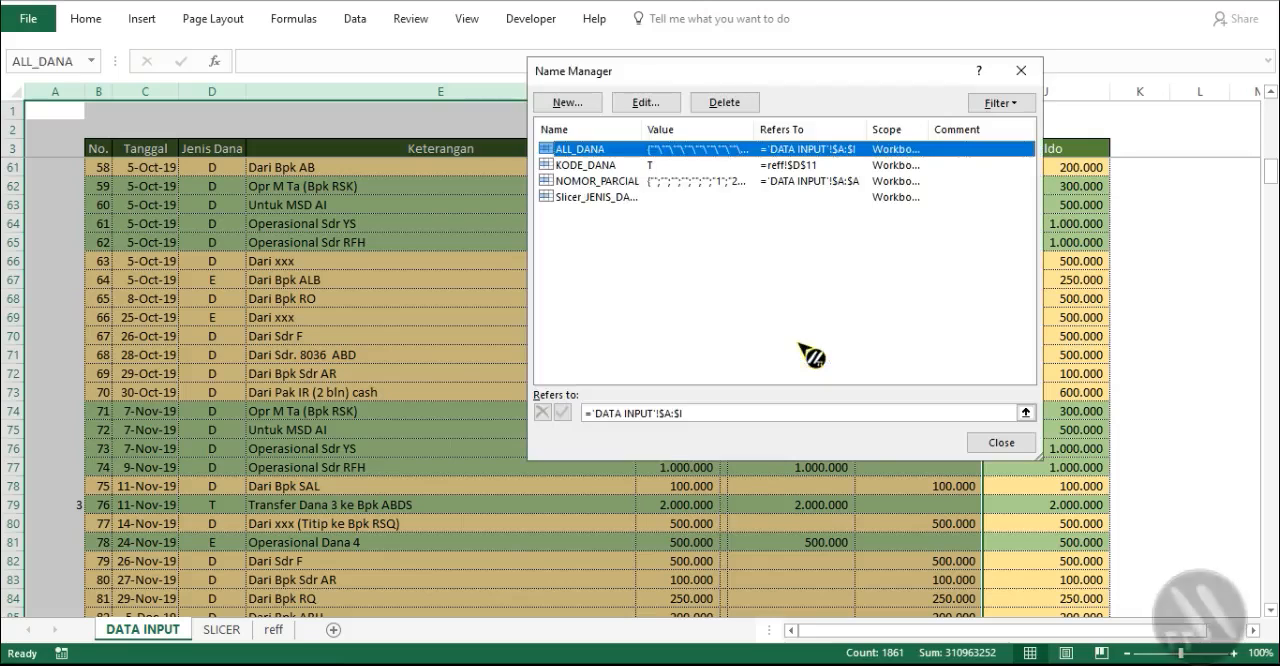
pyautogui.click(1001, 442)
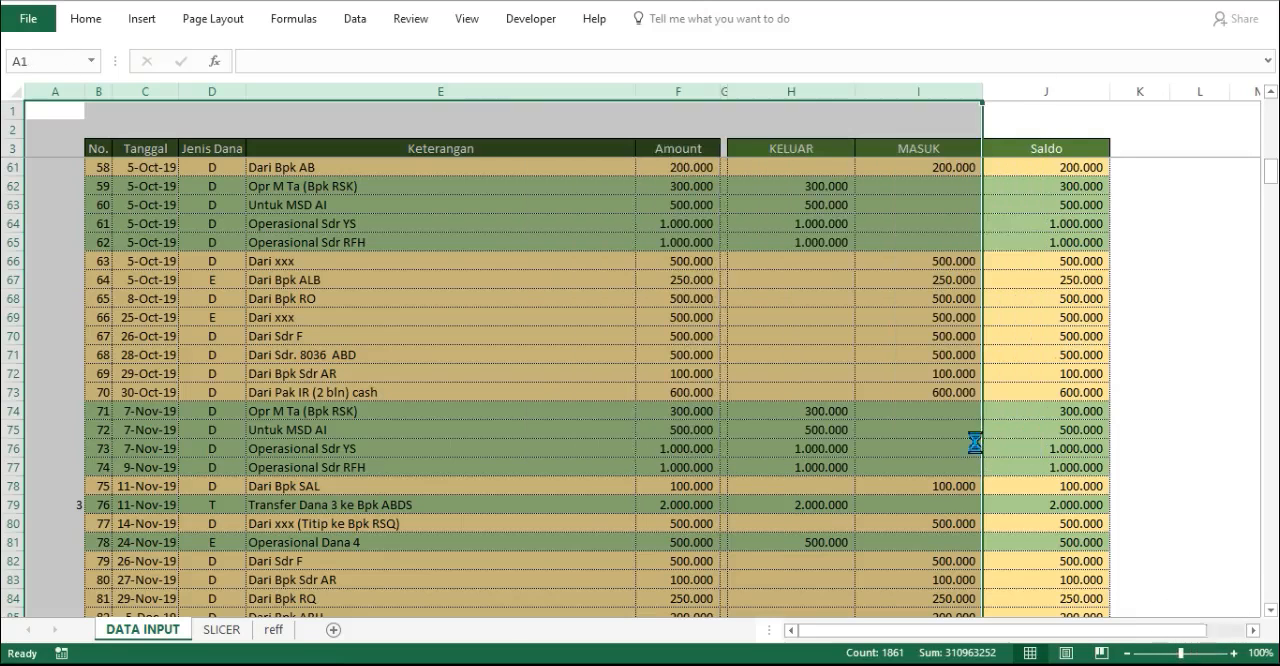
pyautogui.click(98, 91)
pyautogui.moveTo(112, 91); pyautogui.dragTo(93, 118)
pyautogui.click(110, 116)
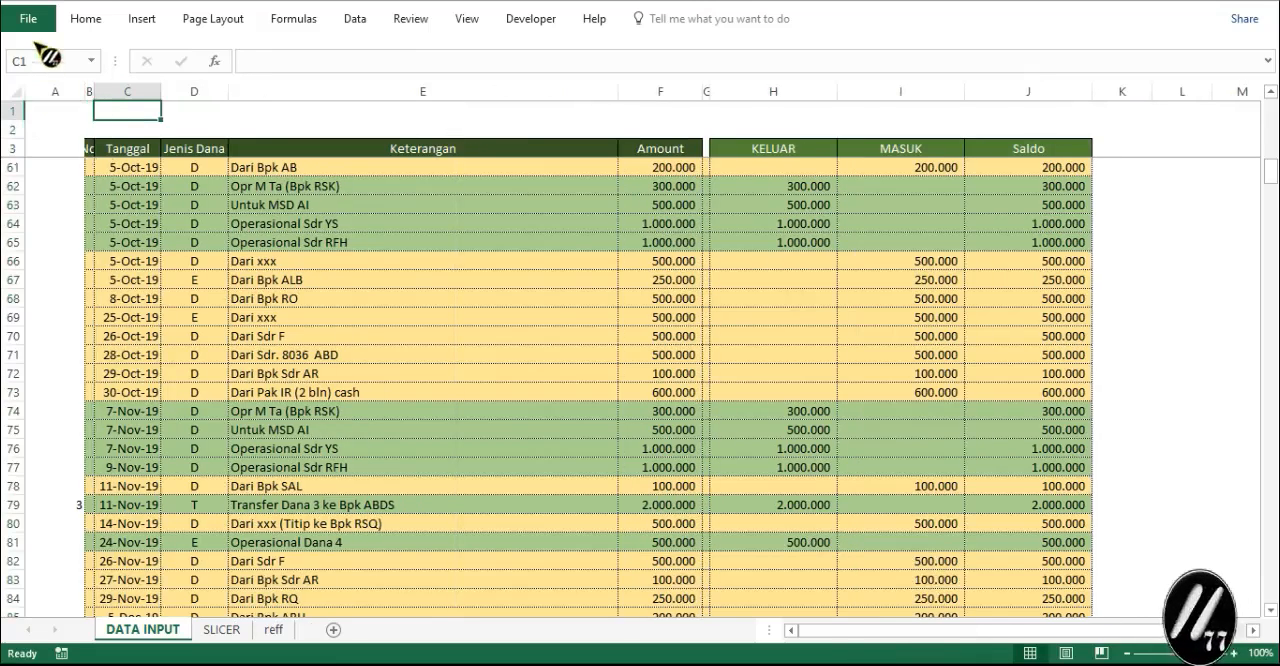
pyautogui.click(70, 3)
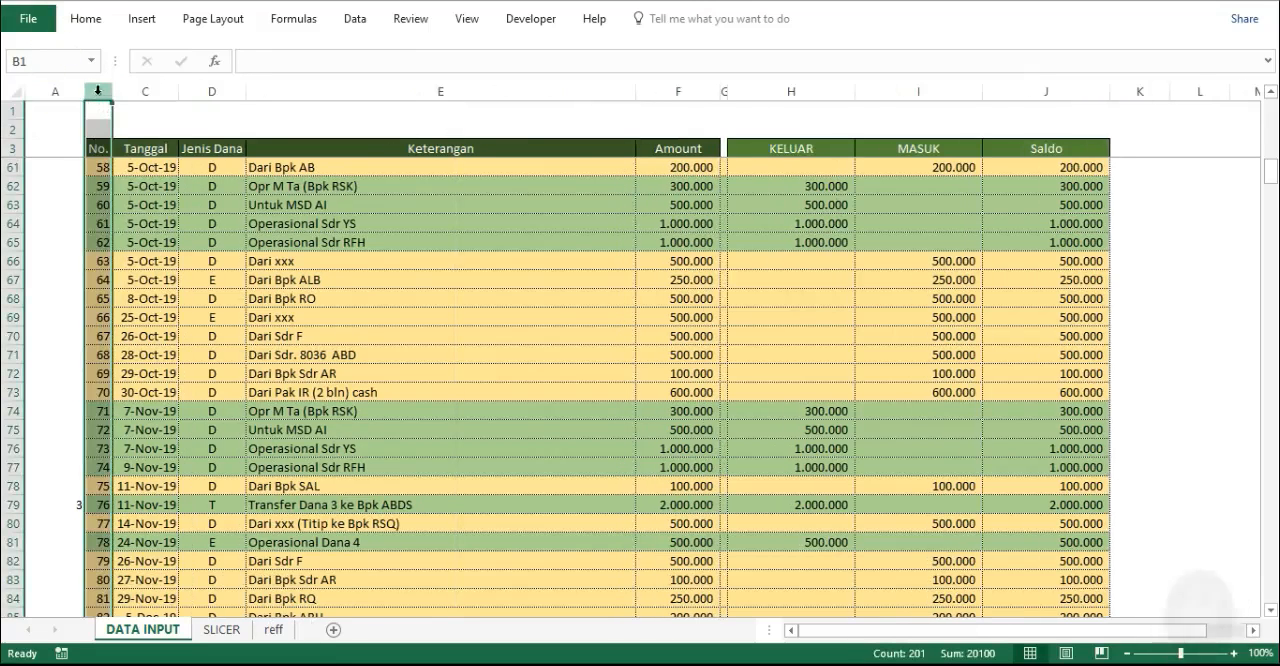
# - Define the workbook name PARCIAL_DANA for columns B to I of the DATA INPUT sheet
pyautogui.moveTo(98, 91); pyautogui.dragTo(874, 122)
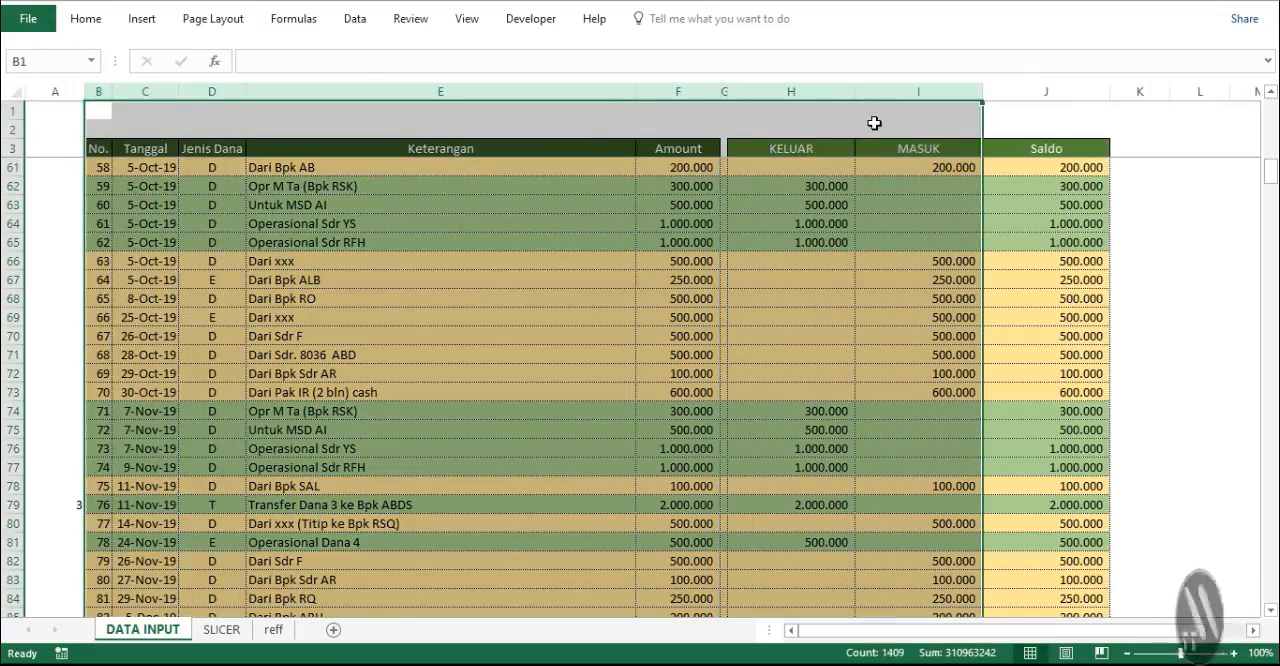
pyautogui.click(292, 20)
pyautogui.click(521, 74)
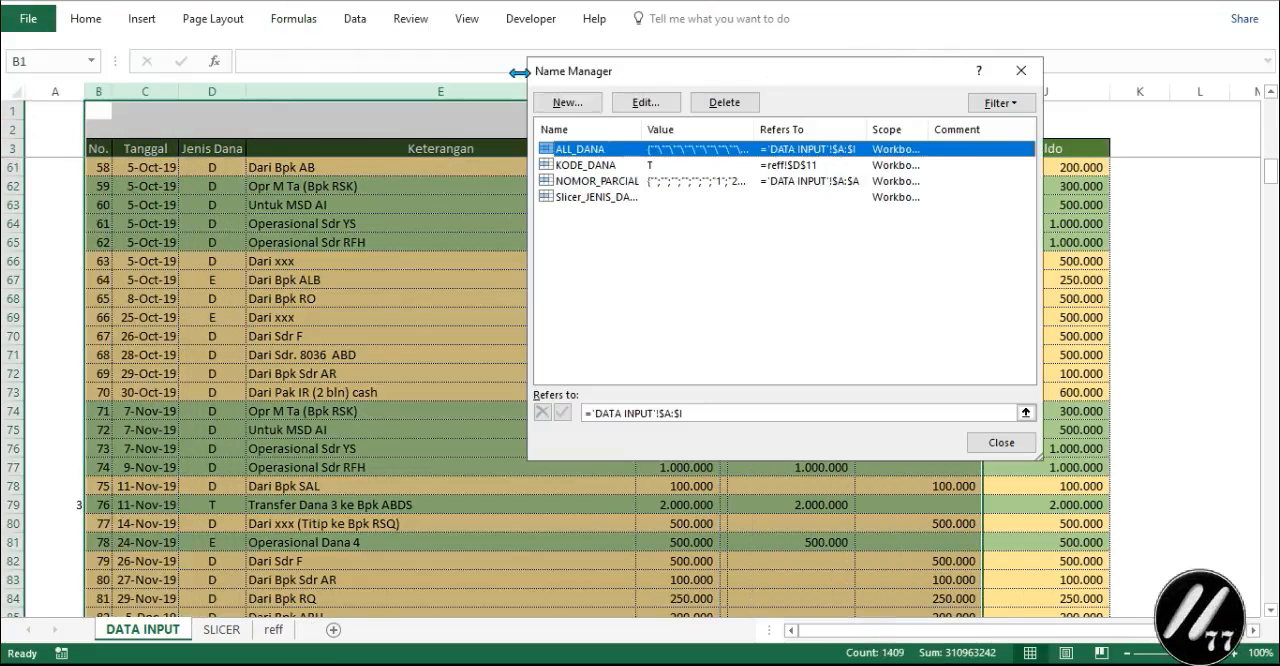
pyautogui.click(588, 106)
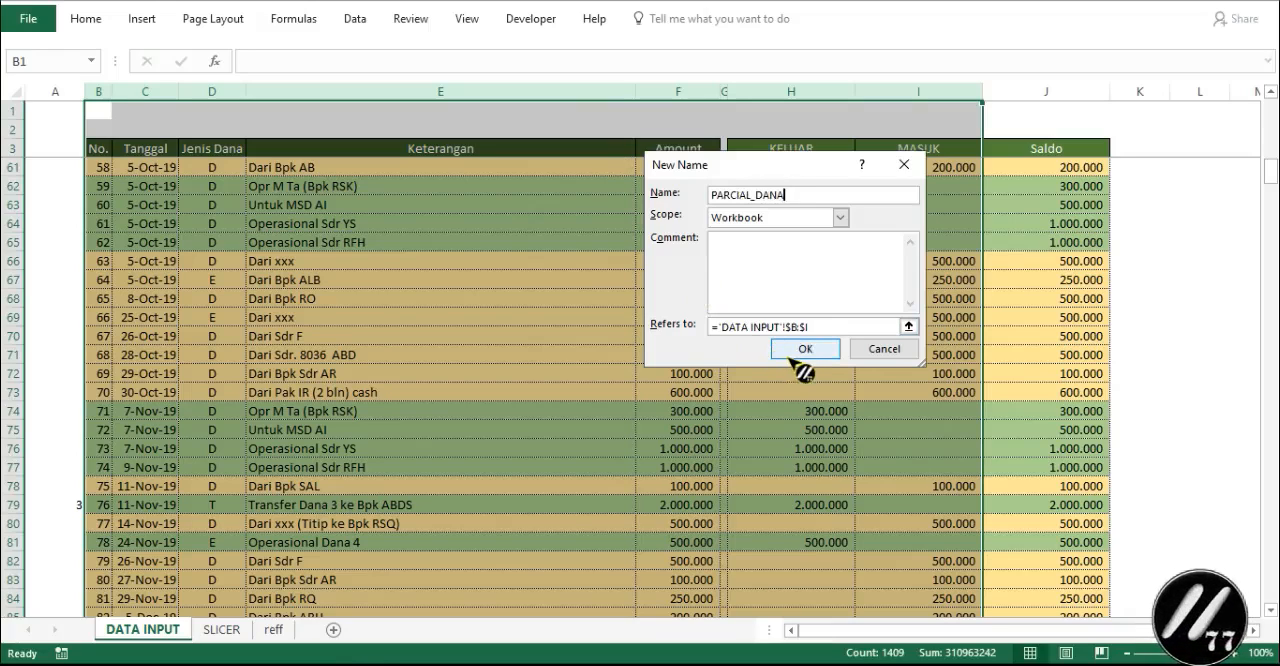
pyautogui.click(794, 350)
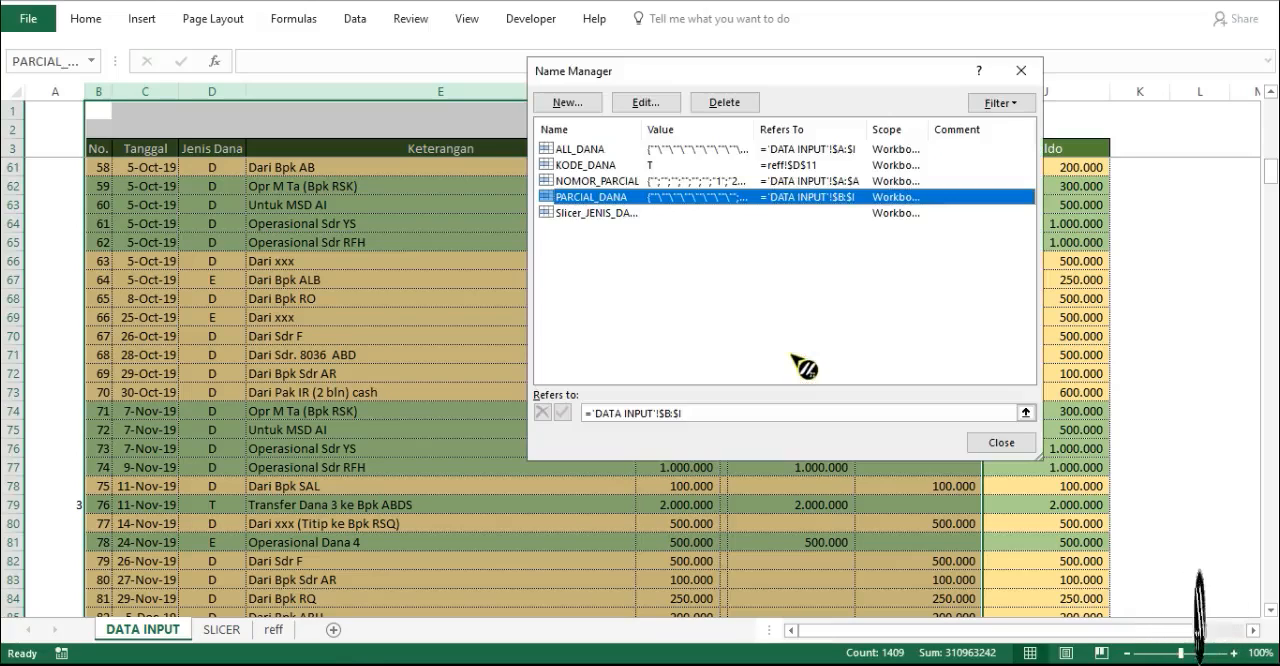
pyautogui.click(990, 445)
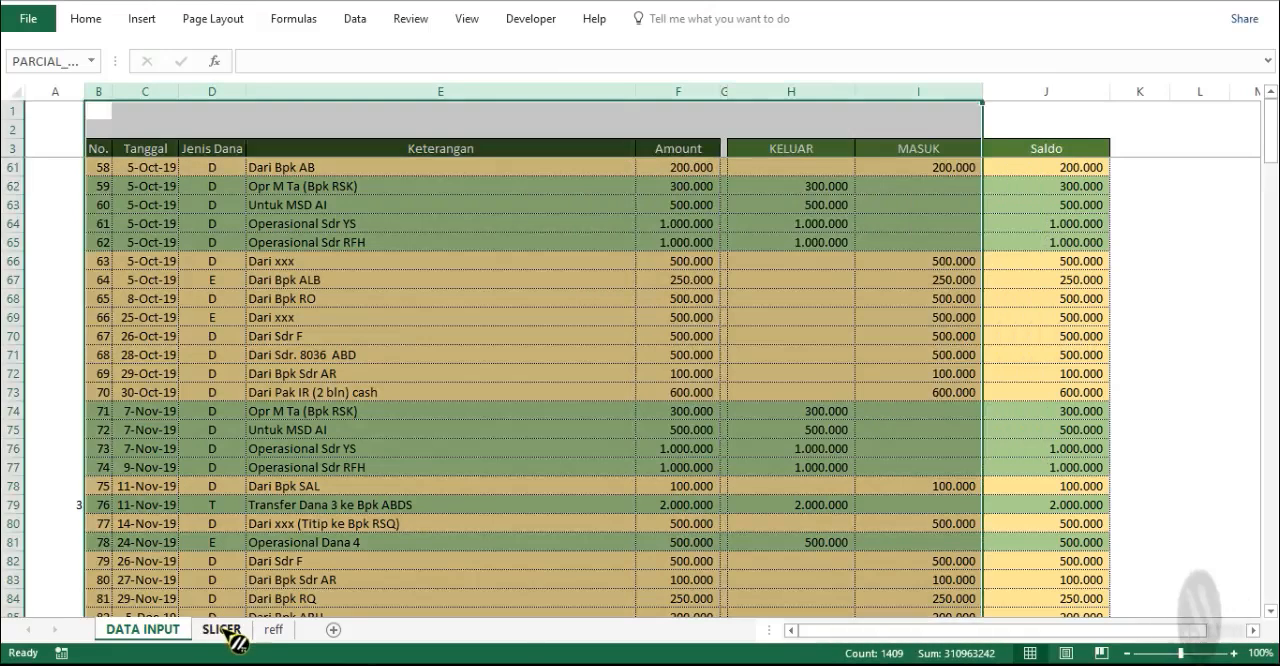
# - In SLICER cell C8, enter =IF(B8="";"";IF(KODE_DANA="";VLOOKUP(B8;PARCIAL_DANA;2;0);VLOOKUP(B8;ALL_DANA;3;0)))
pyautogui.click(222, 630)
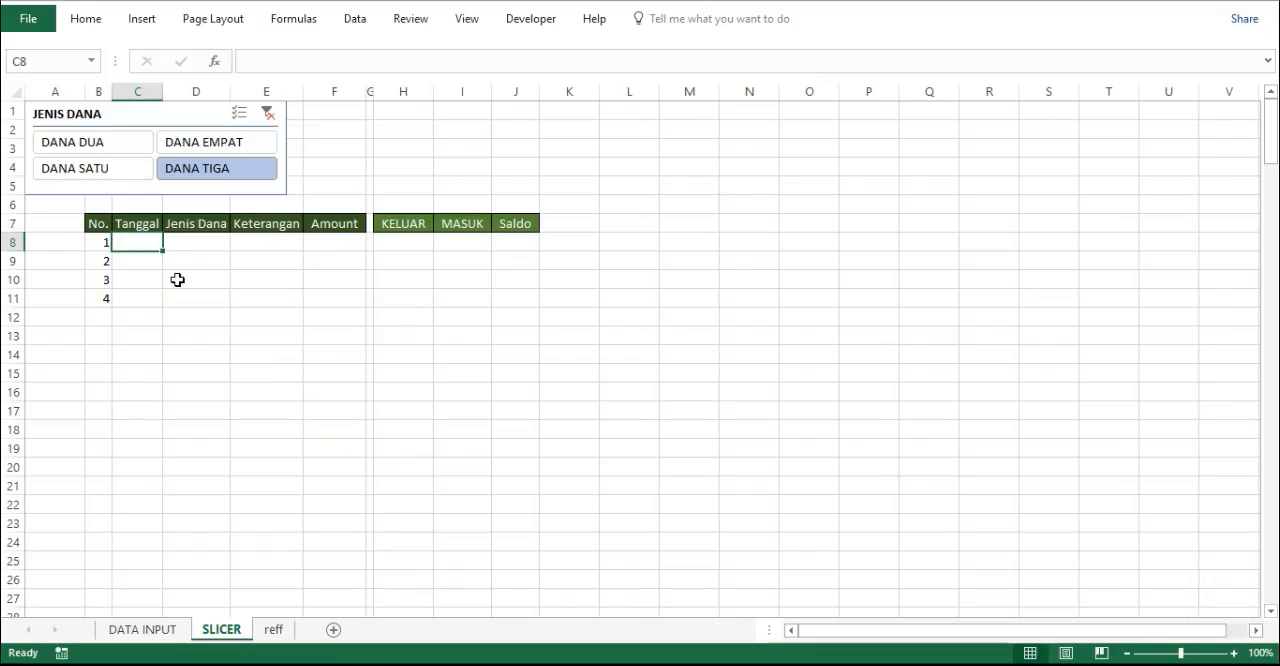
pyautogui.click(336, 61)
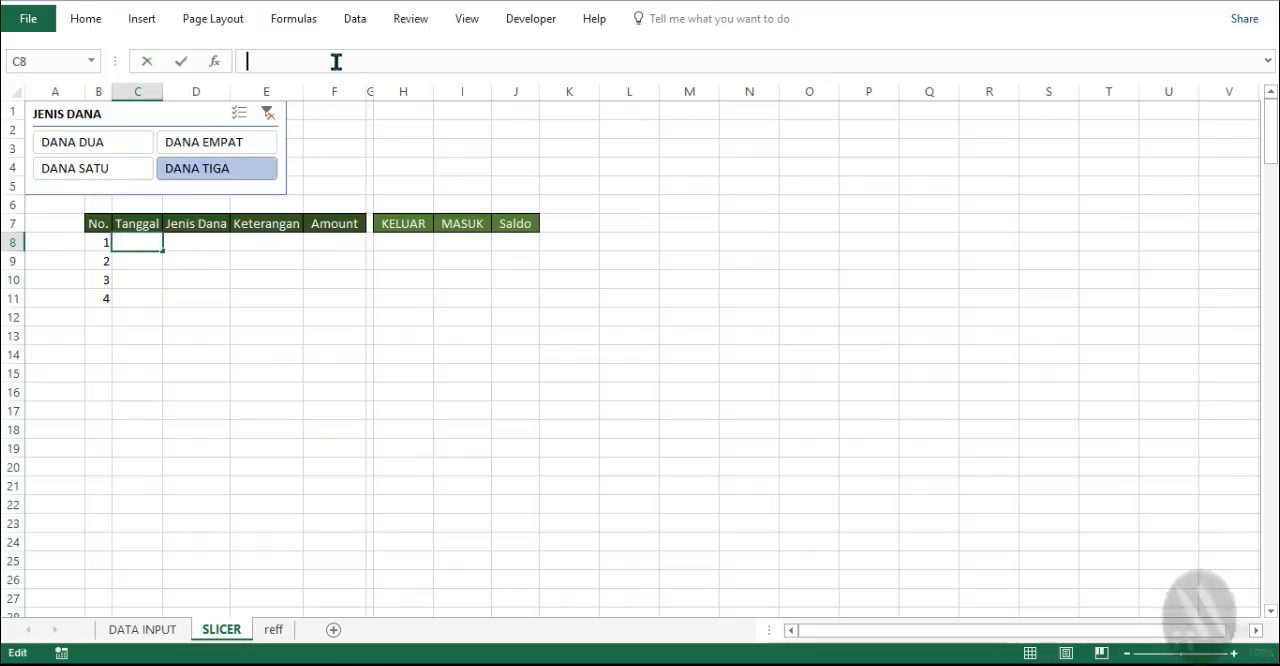
pyautogui.write('=IF(B8="";"";IF(KODE_DANA="";VLOOKUP(B8;PARCIAL_DANA;2;0);VLOOKUP(B8;ALL_DANA;3;0)))')
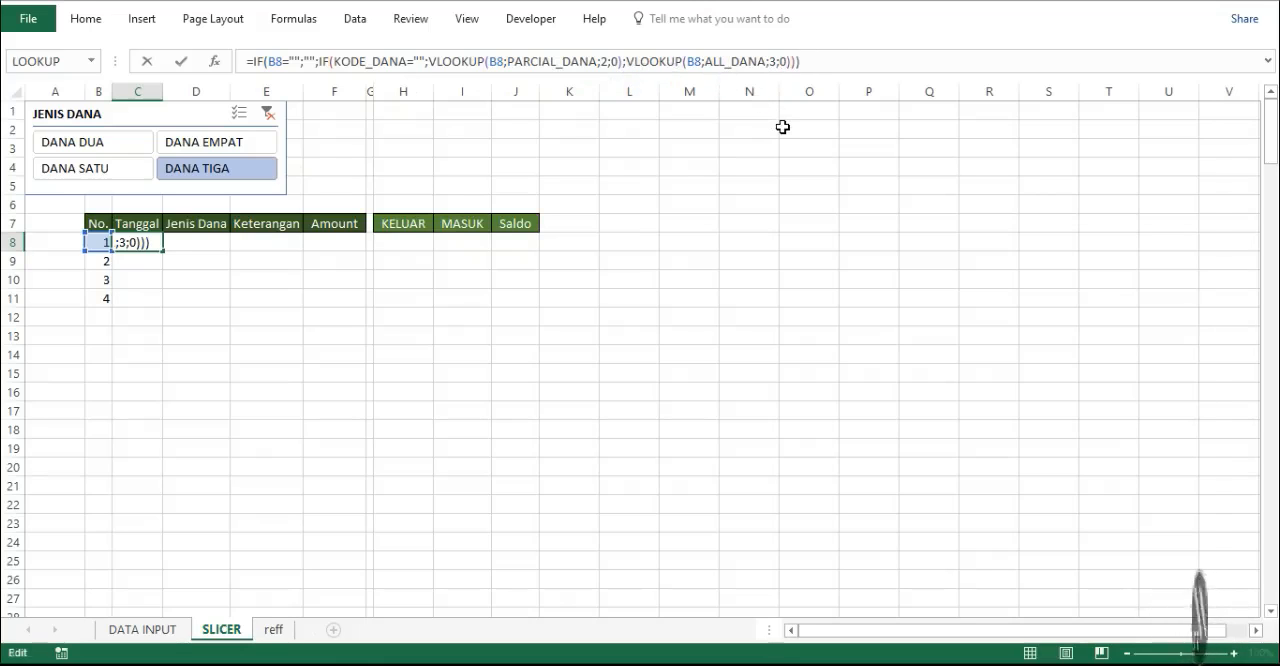
pyautogui.press('Return')
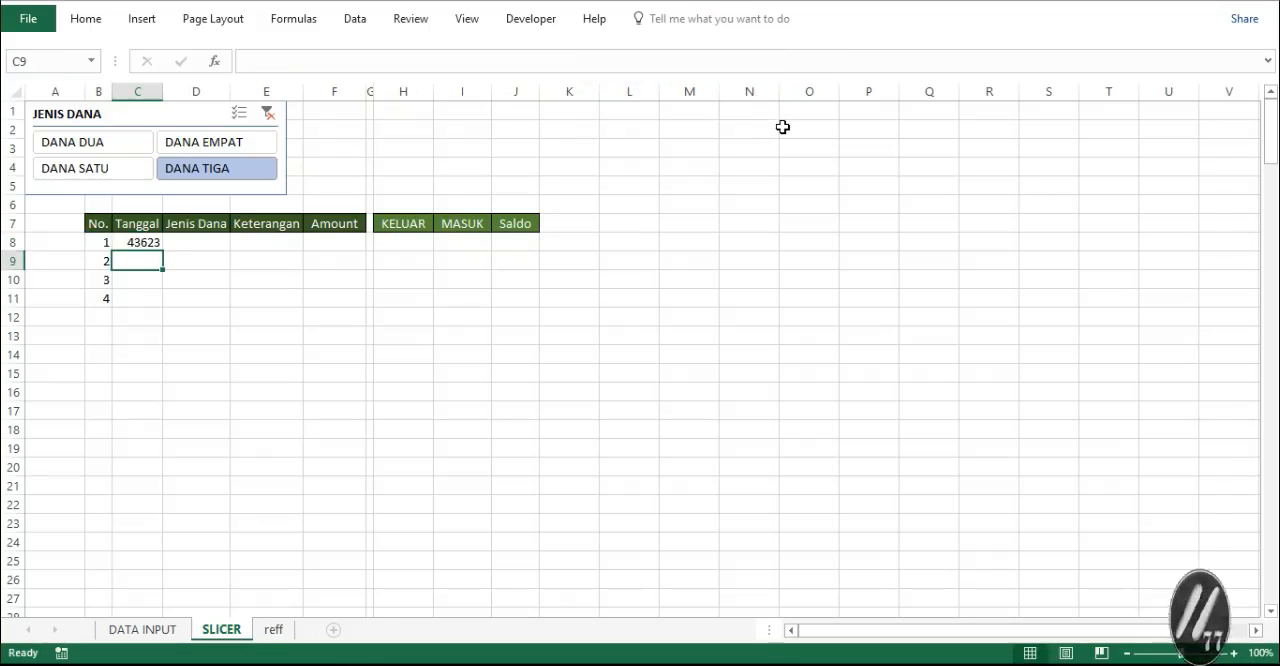
# - Format the whole Tanggal column C on the SLICER sheet as Short Date
pyautogui.click(137, 91)
pyautogui.click(88, 20)
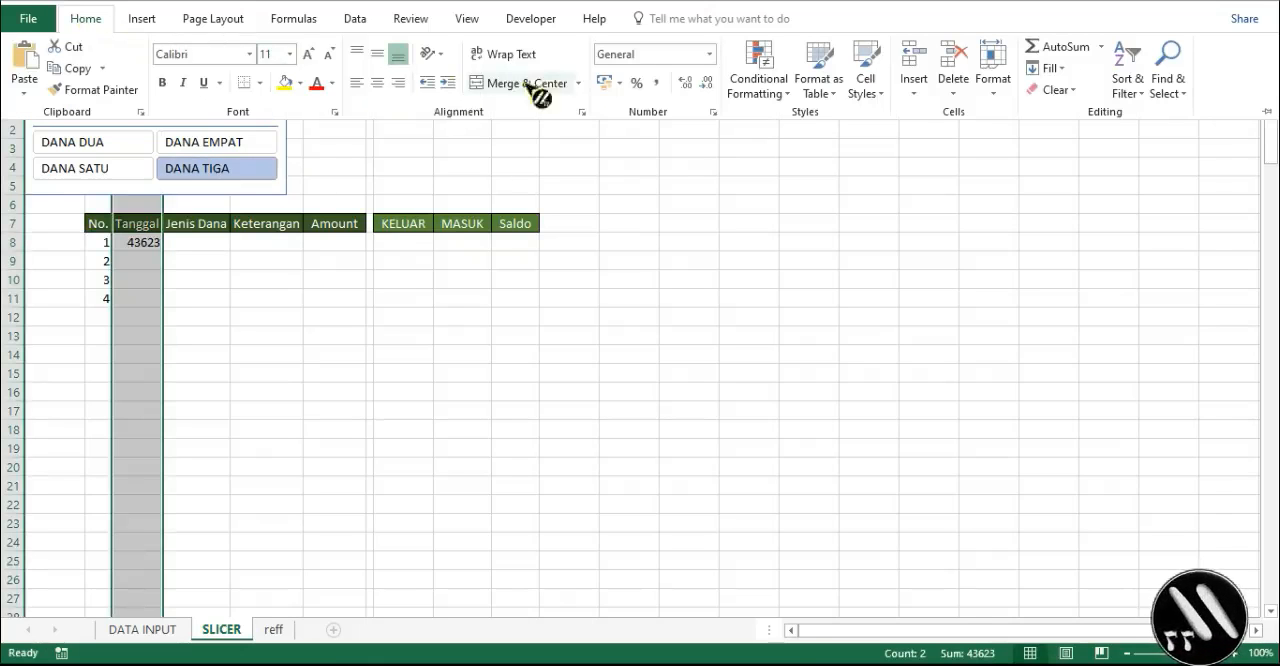
pyautogui.click(709, 54)
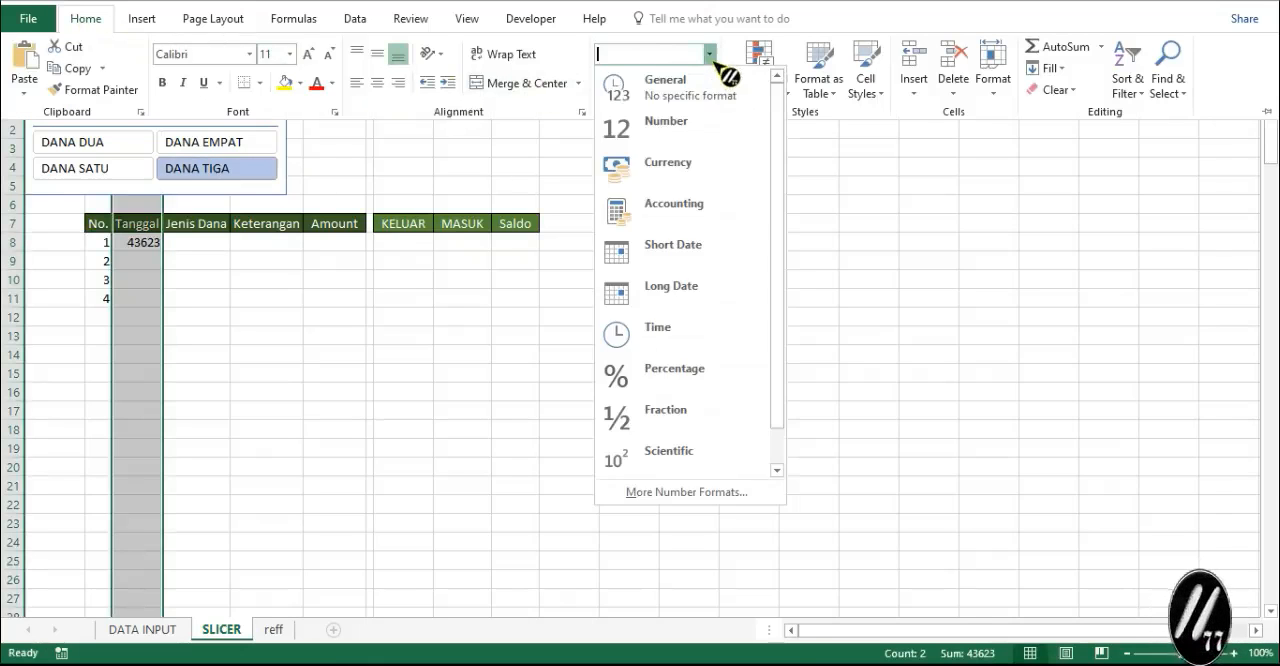
pyautogui.click(690, 258)
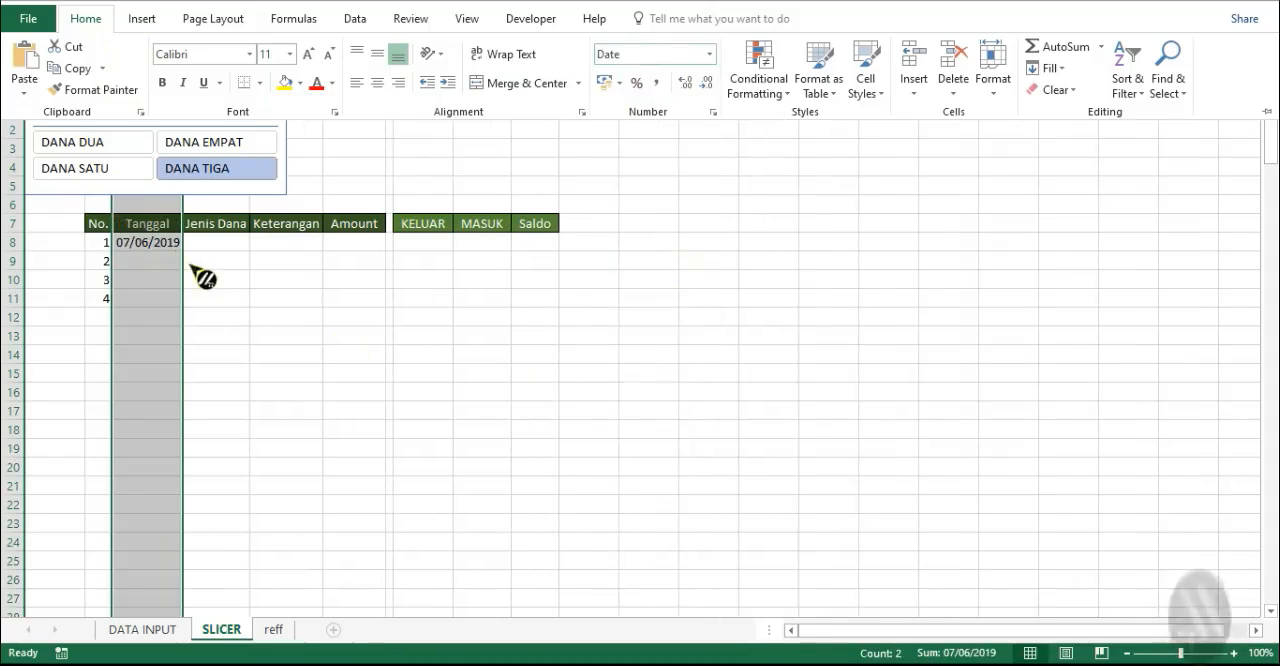
# - Fill the Tanggal lookup formula from C8 down alongside all rows of the No. column
pyautogui.click(148, 245)
pyautogui.click(148, 243)
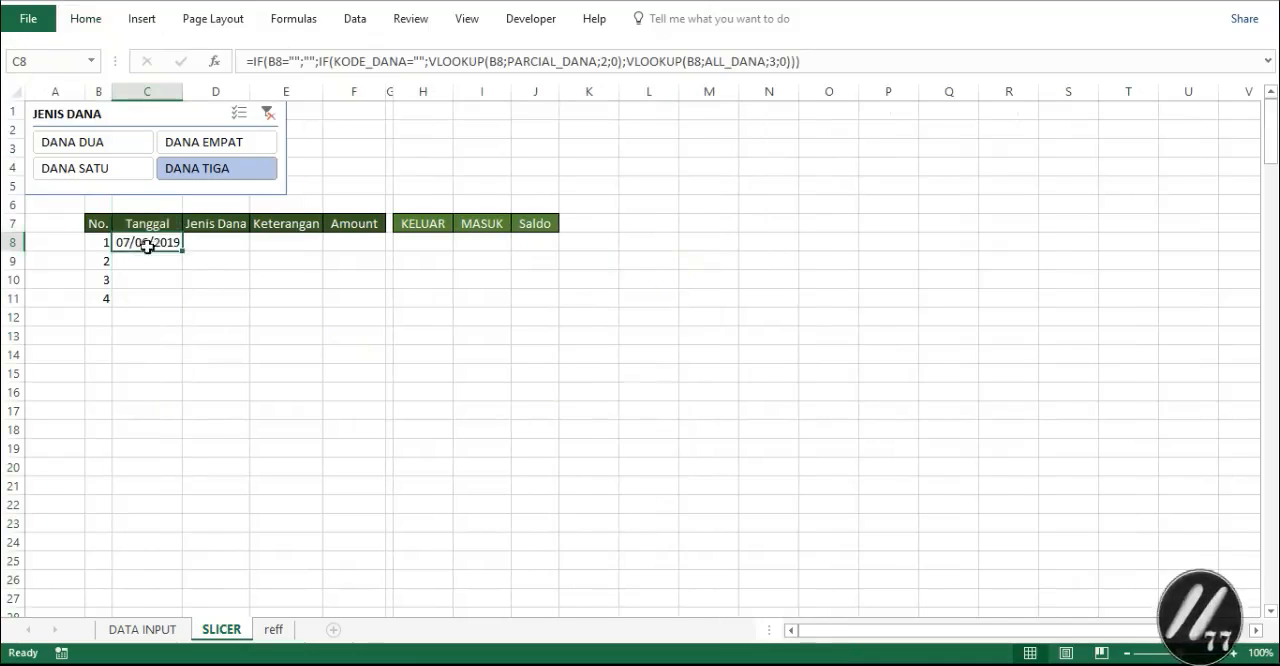
pyautogui.doubleClick(184, 253)
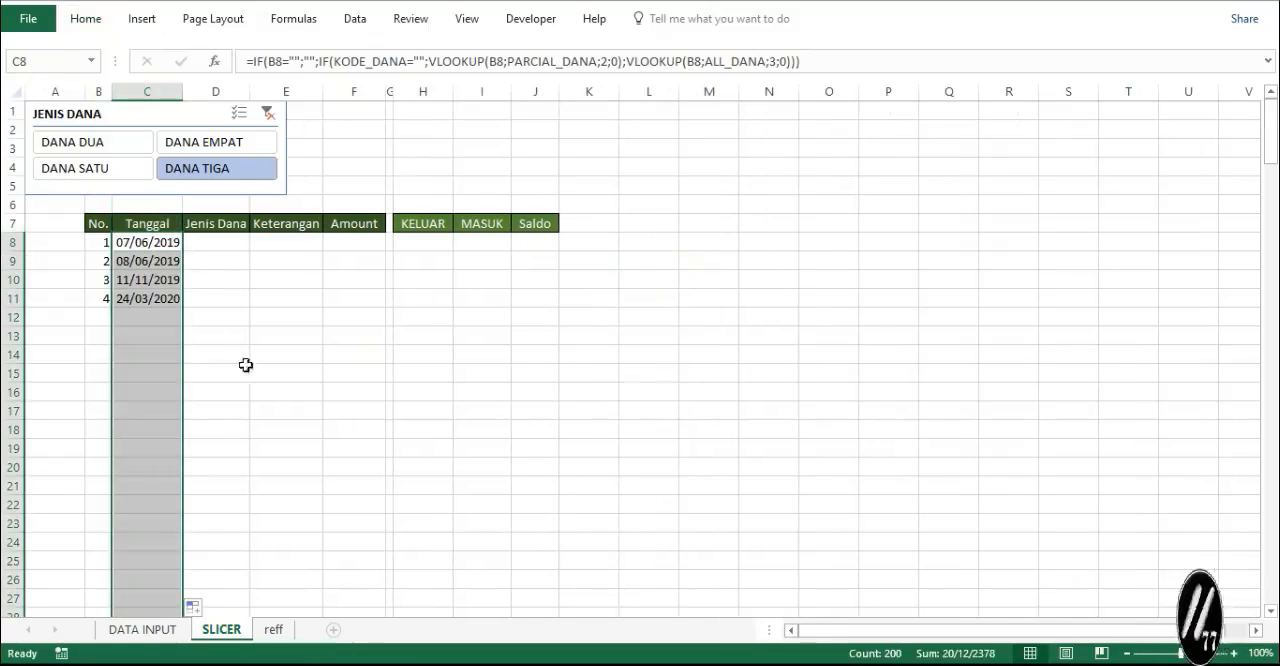
pyautogui.click(128, 319)
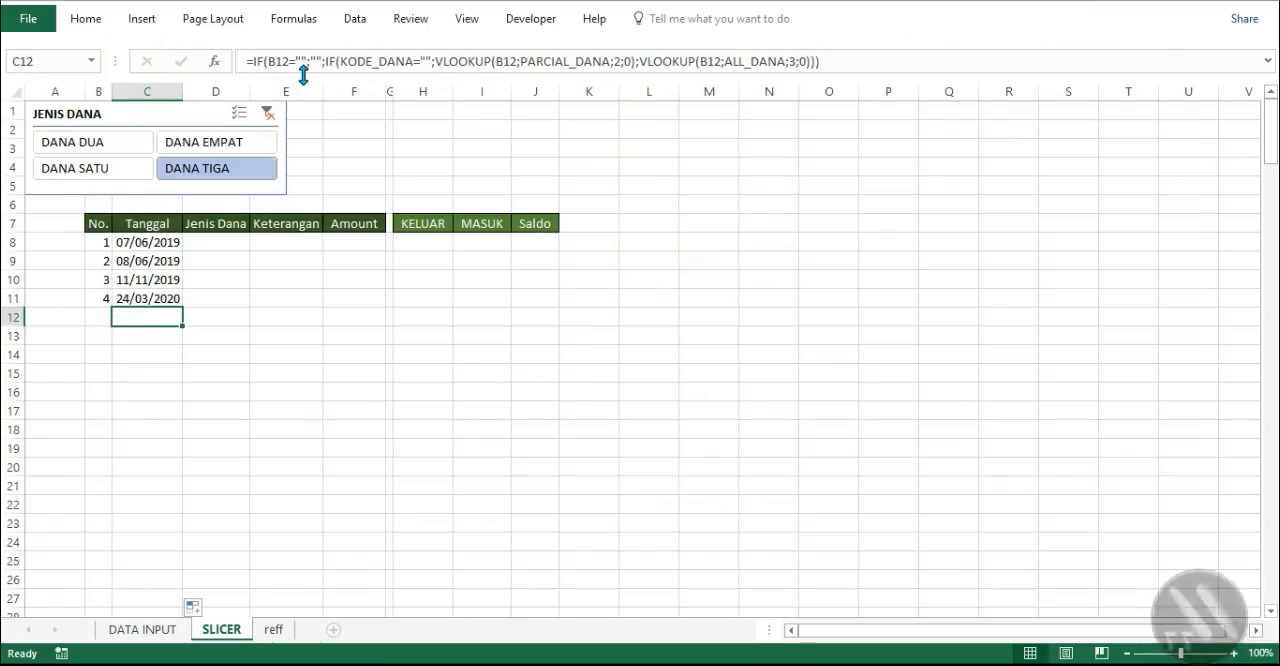
# - Copy the formula text of C8 into D8 under Jenis Dana, keeping the same cell references
pyautogui.click(174, 243)
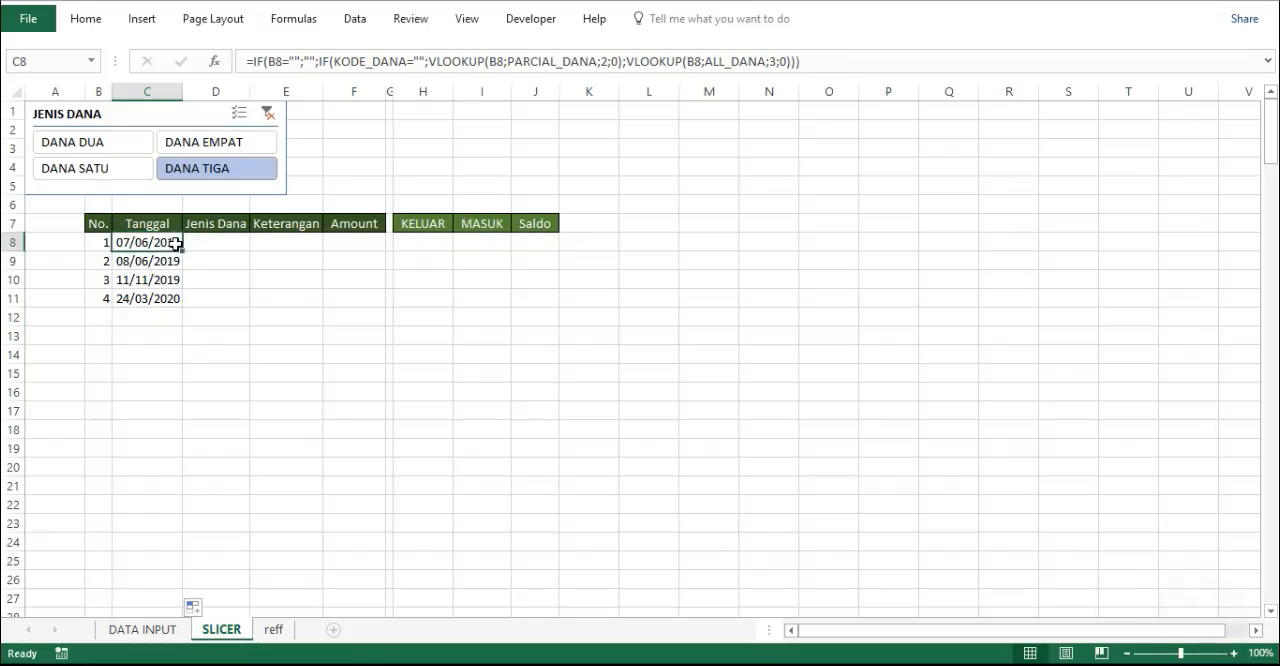
pyautogui.moveTo(817, 66); pyautogui.dragTo(246, 72)
pyautogui.hotkey('ctrl', 'c')
pyautogui.press('Escape')
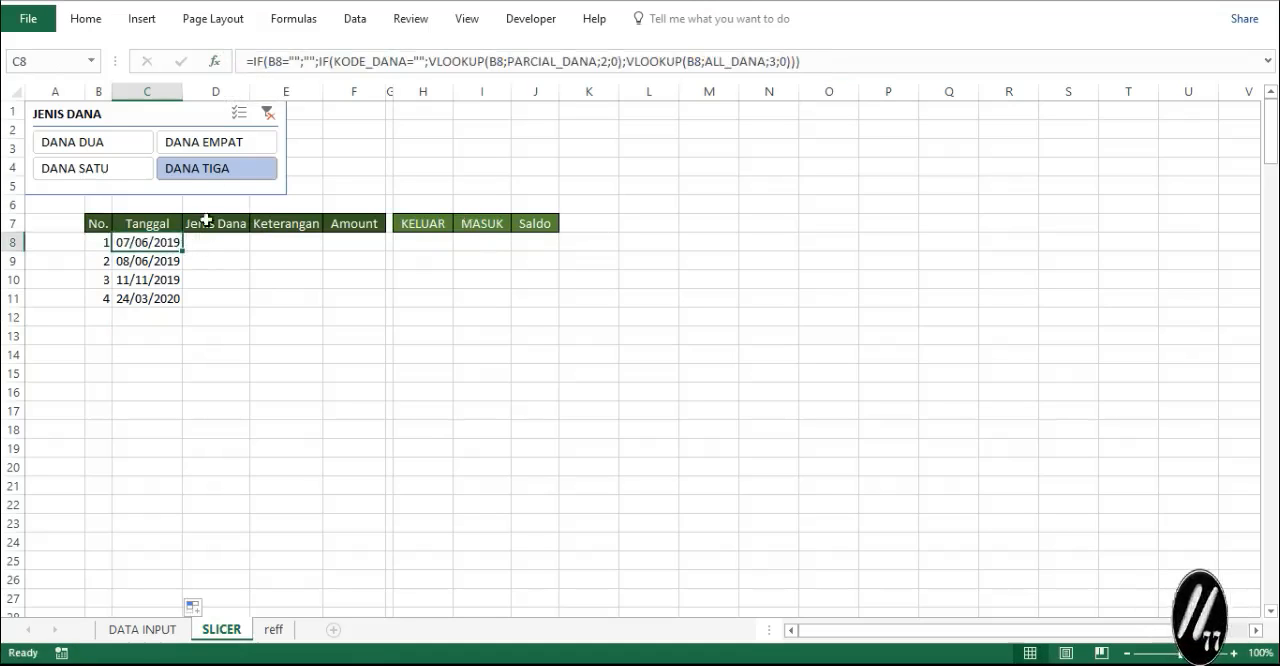
pyautogui.click(200, 245)
pyautogui.hotkey('ctrl', 'v')
pyautogui.click(261, 241)
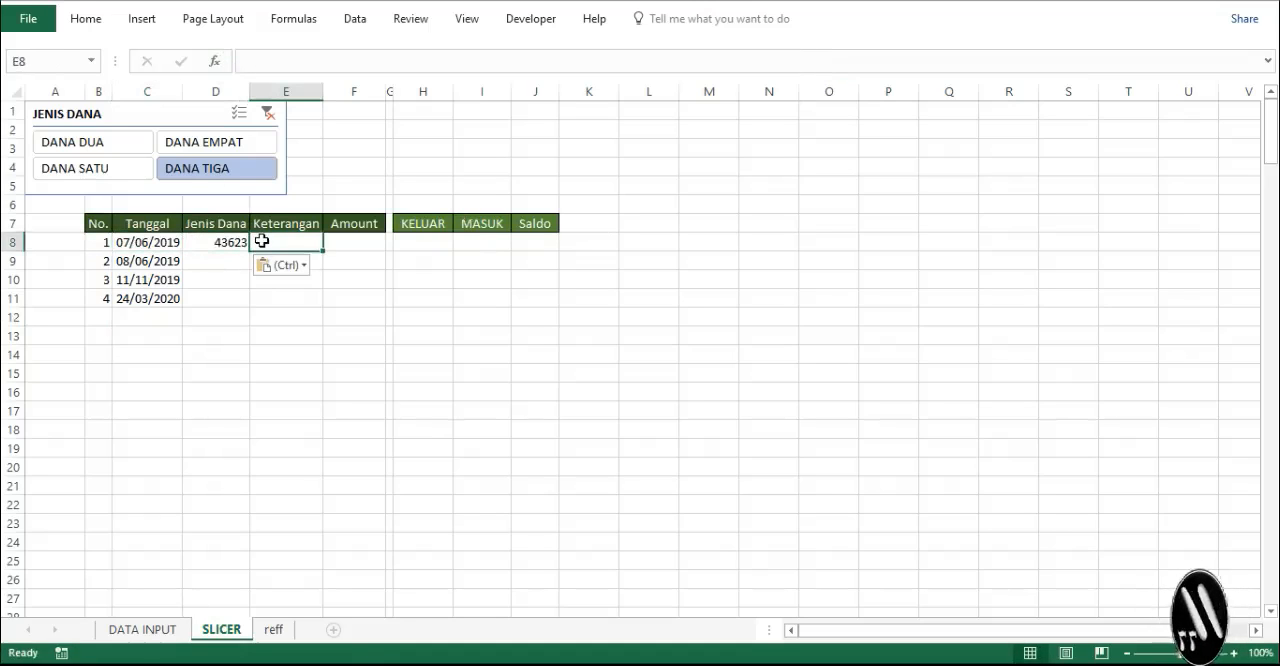
# - Paste the copied C8 lookup formula, with unchanged references, into E8, F8, H8 and I8 on the SLICER sheet
pyautogui.hotkey('ctrl', 'v')
pyautogui.click(354, 258)
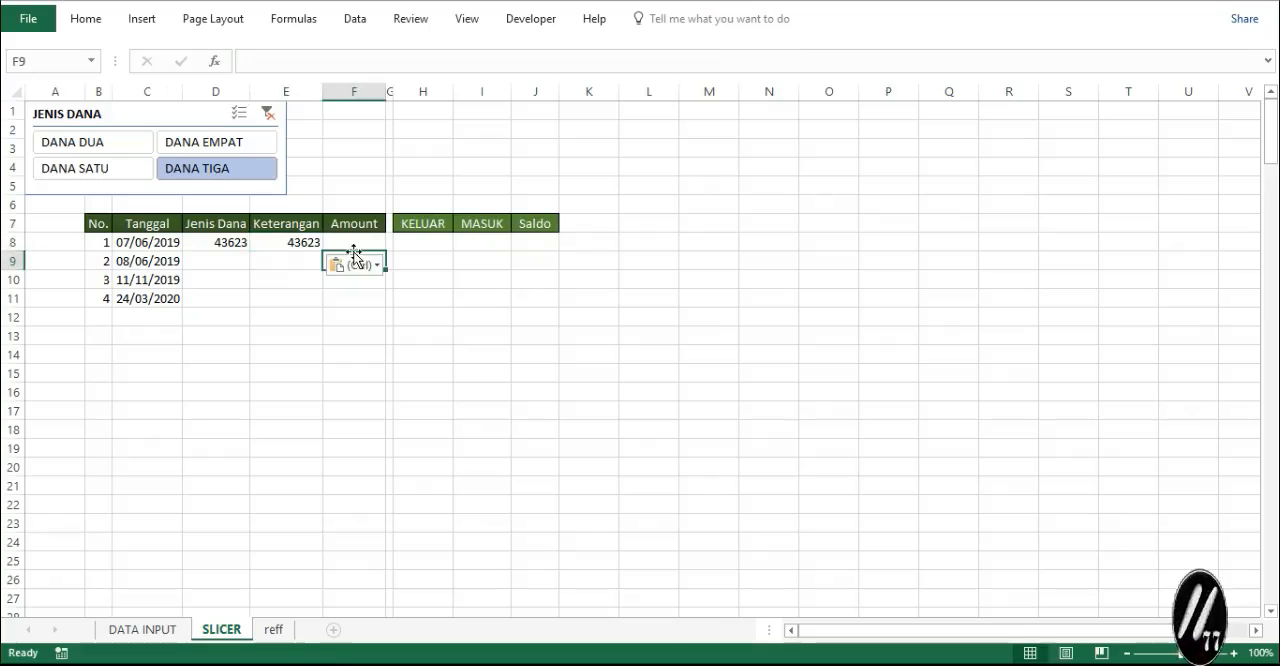
pyautogui.click(357, 244)
pyautogui.hotkey('ctrl', 'v')
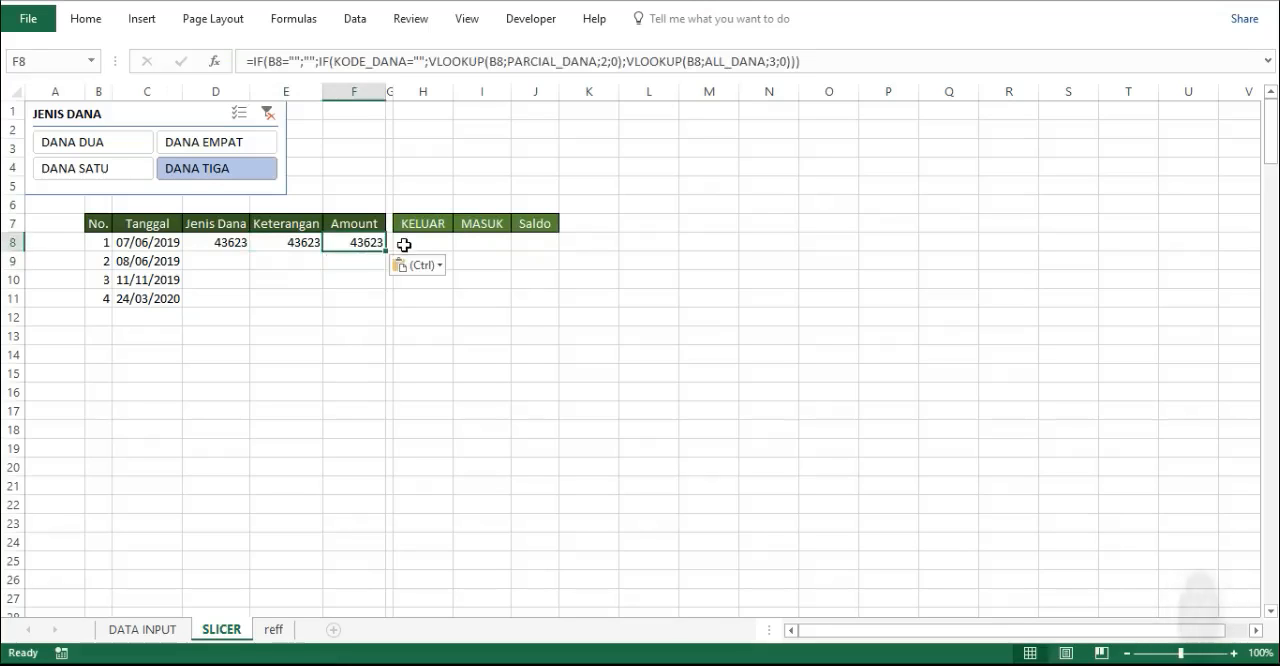
pyautogui.click(408, 244)
pyautogui.hotkey('ctrl', 'v')
pyautogui.click(474, 230)
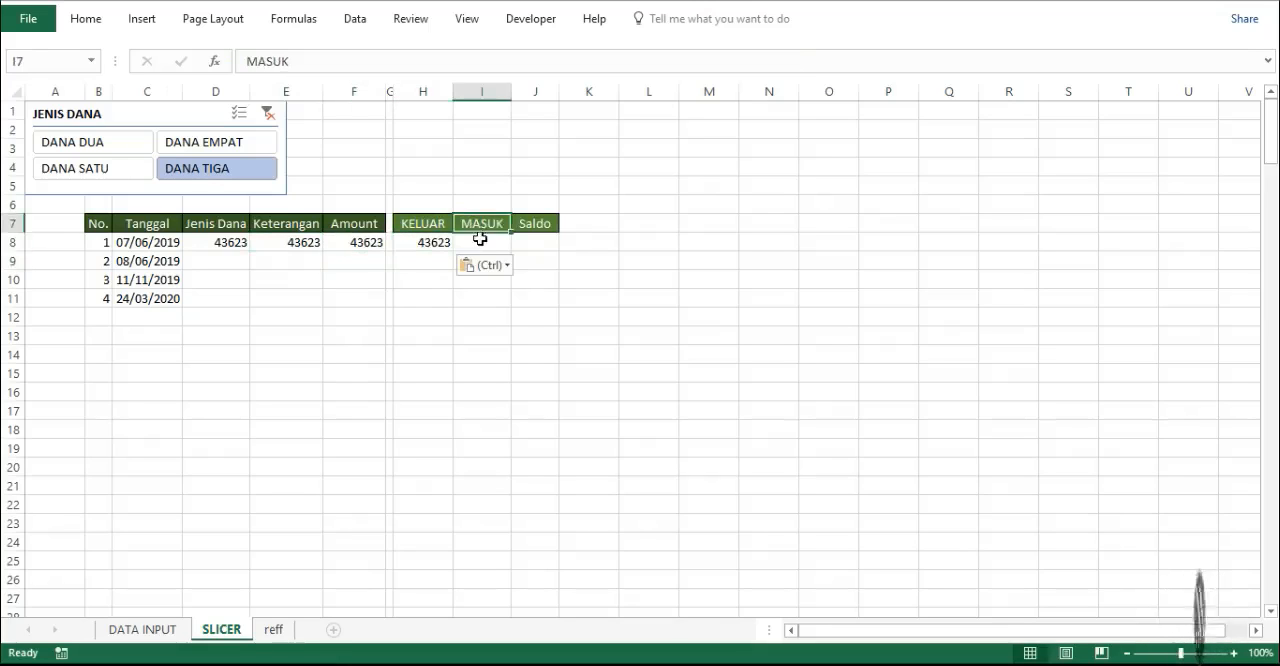
pyautogui.click(479, 245)
pyautogui.hotkey('ctrl', 'v')
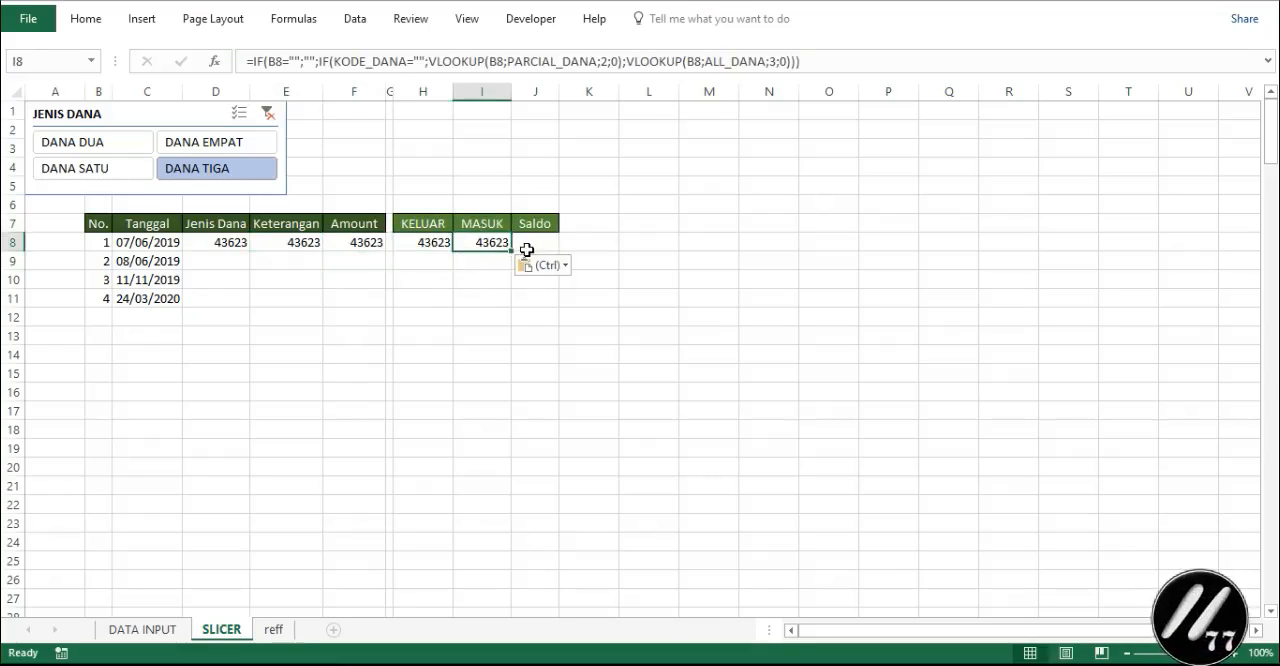
# - In D8's Jenis Dana formula, set the VLOOKUP column index to 3 for PARCIAL_DANA and 4 for ALL_DANA
pyautogui.click(224, 243)
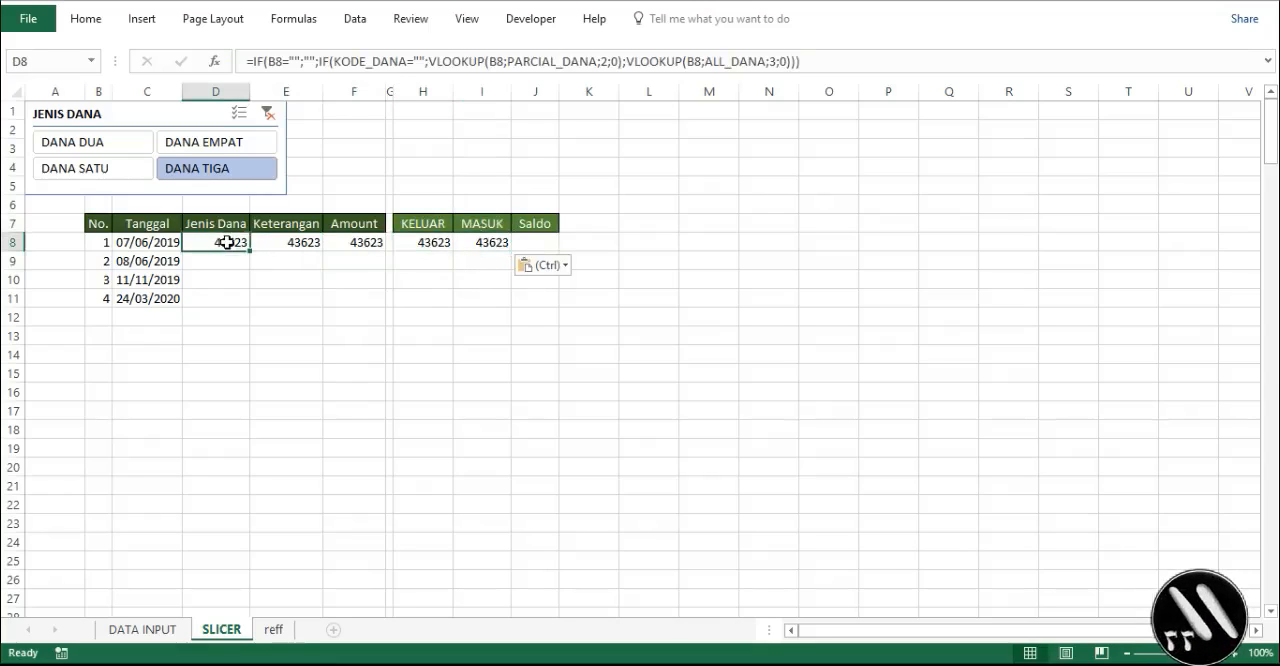
pyautogui.click(604, 61)
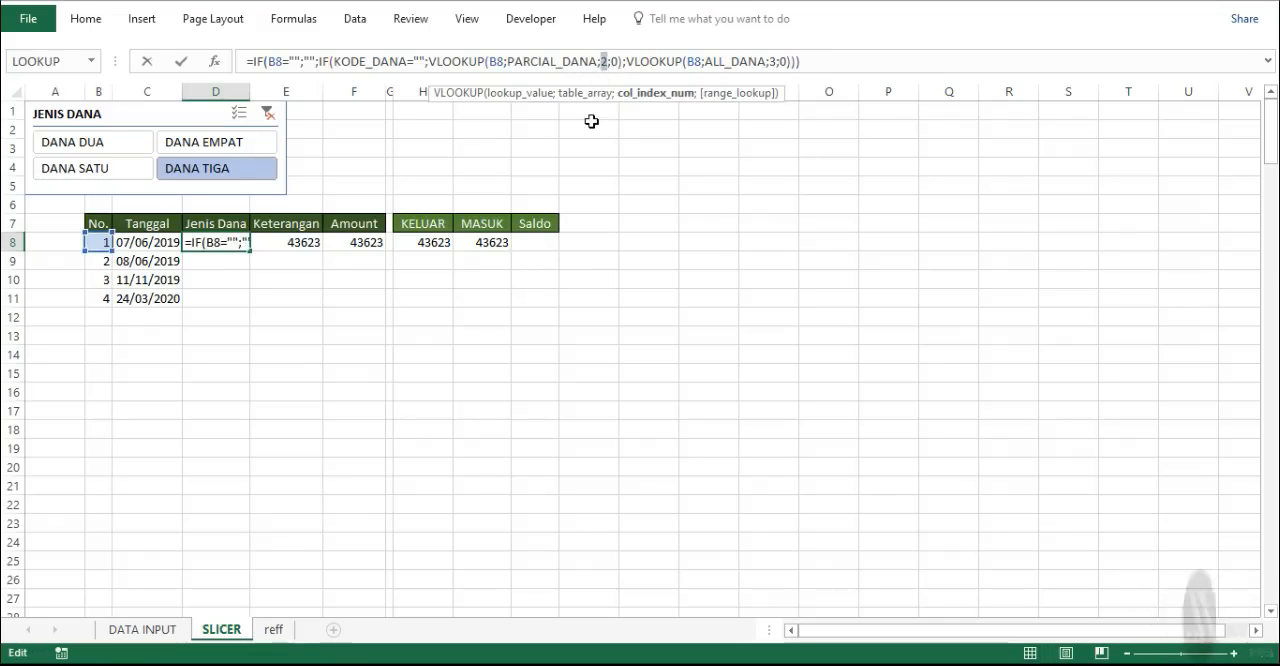
pyautogui.press('BackSpace')
pyautogui.write('3')
pyautogui.click(771, 61)
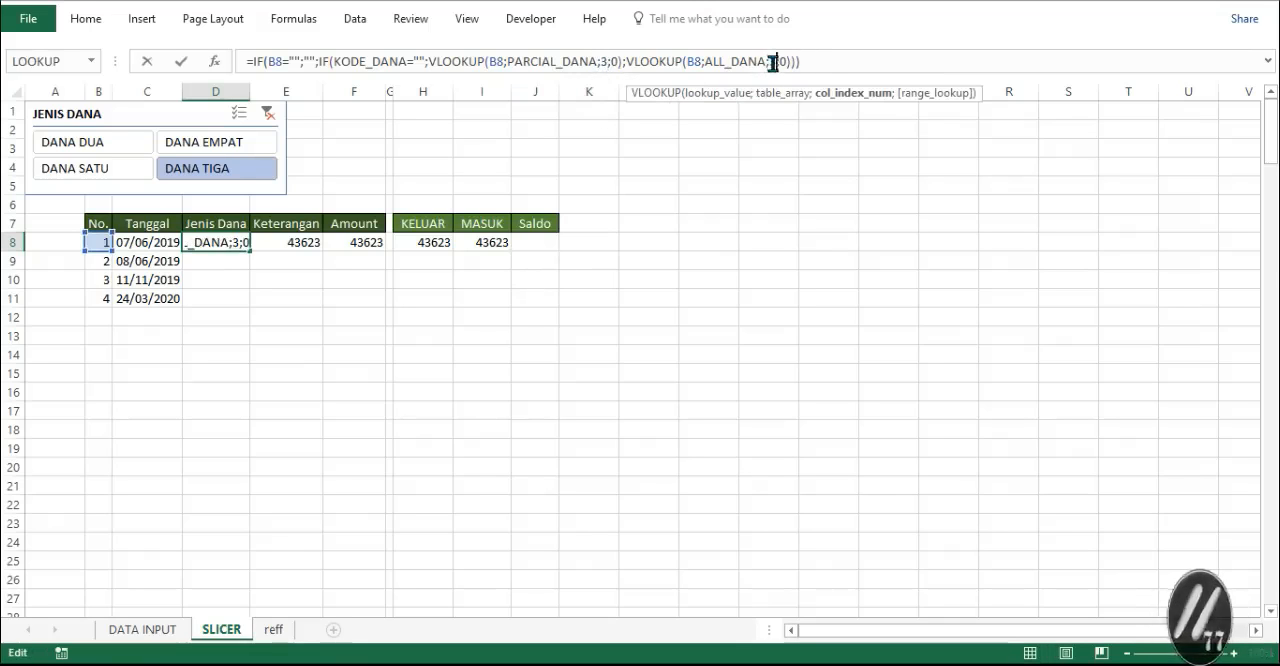
pyautogui.write('4')
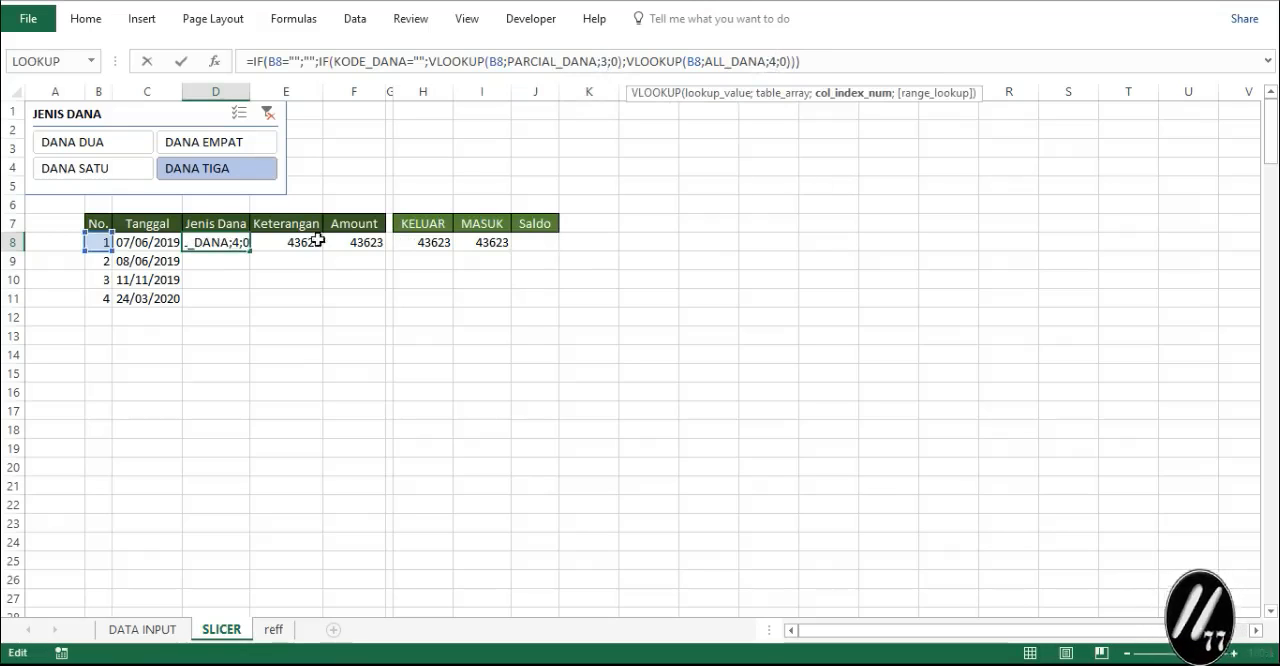
pyautogui.press('Return')
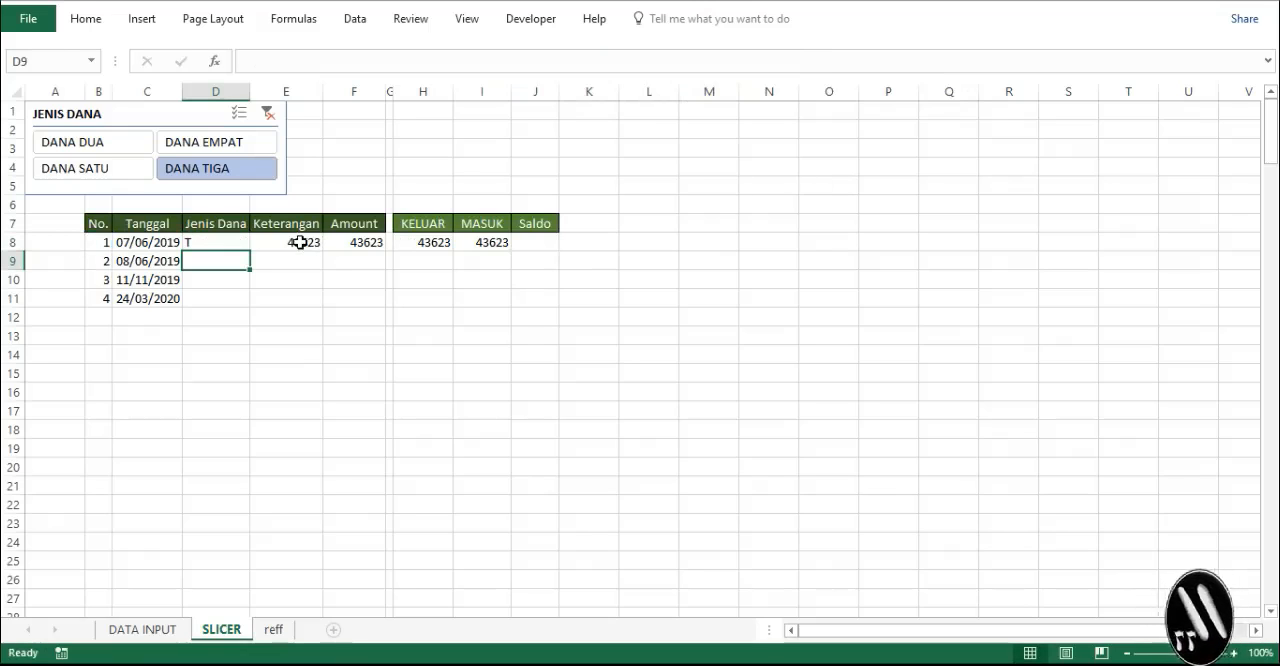
# - In E8's formula, set the PARCIAL_DANA column index to 4 and point the ALL_DANA index at the Keterangan column
pyautogui.click(300, 242)
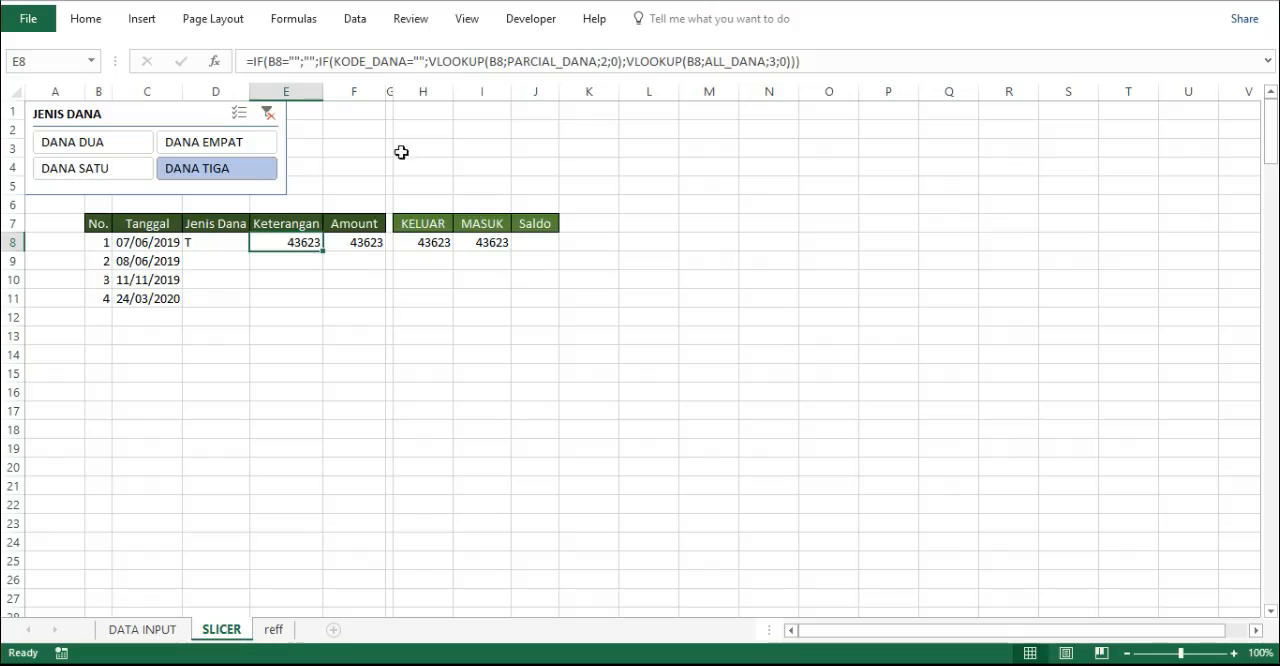
pyautogui.click(605, 62)
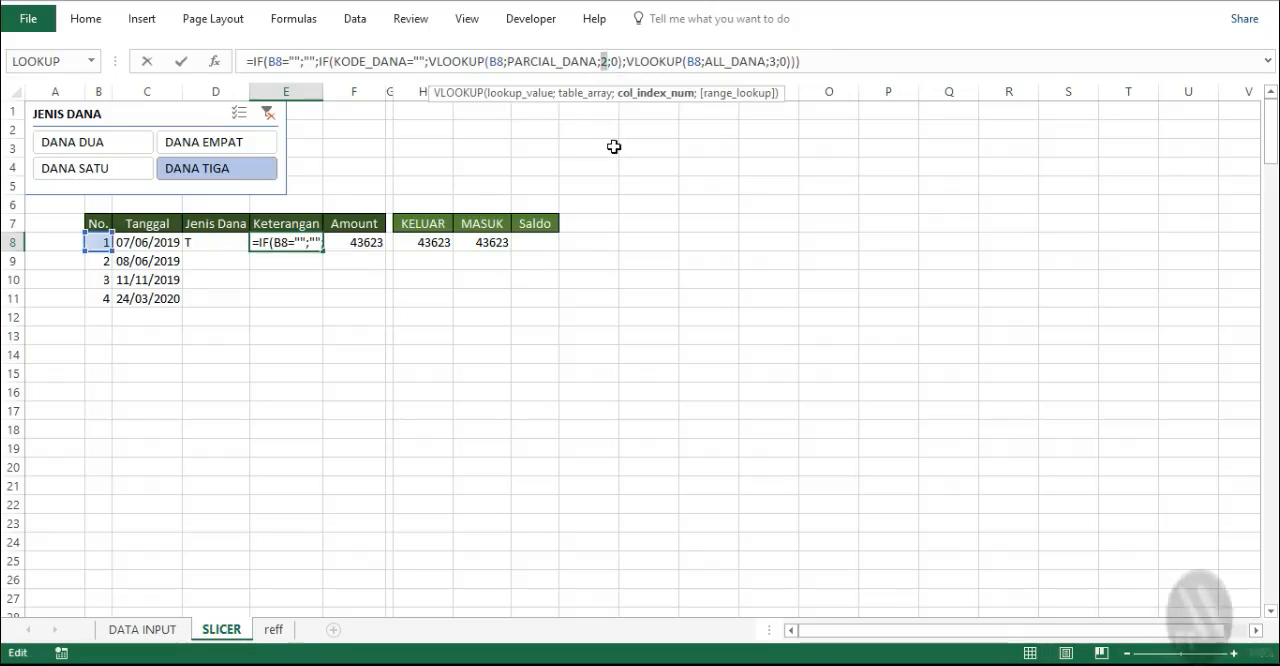
pyautogui.press('Delete')
pyautogui.write('3')
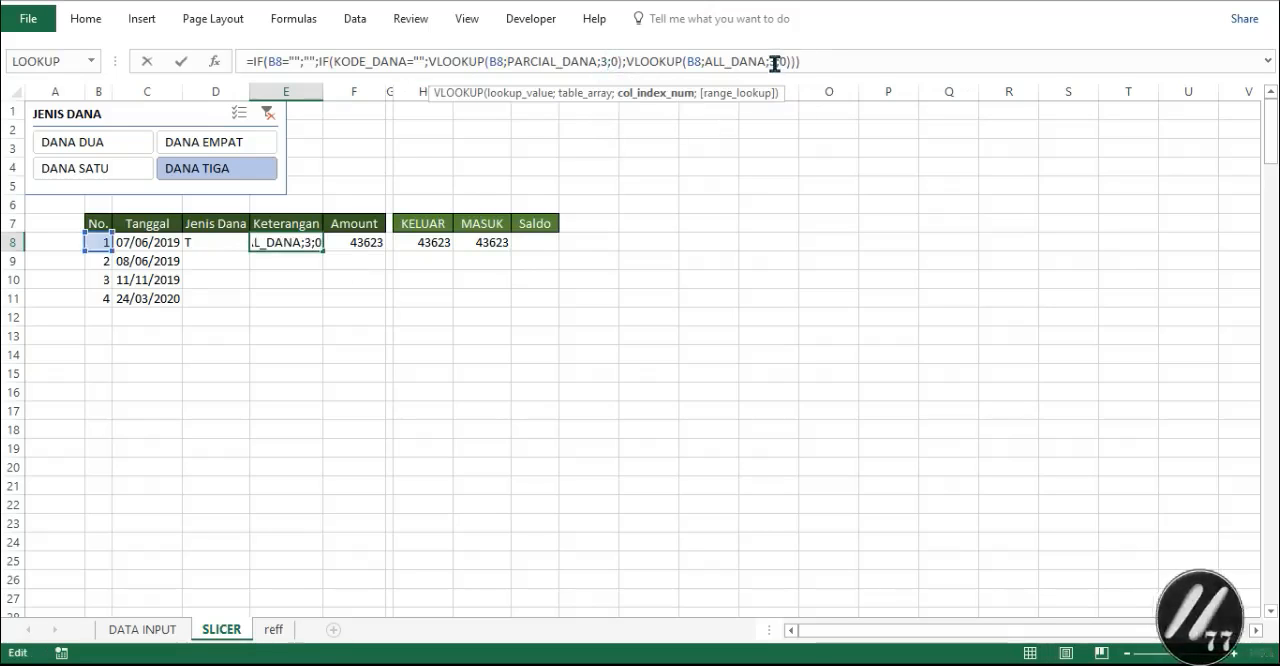
pyautogui.click(773, 62)
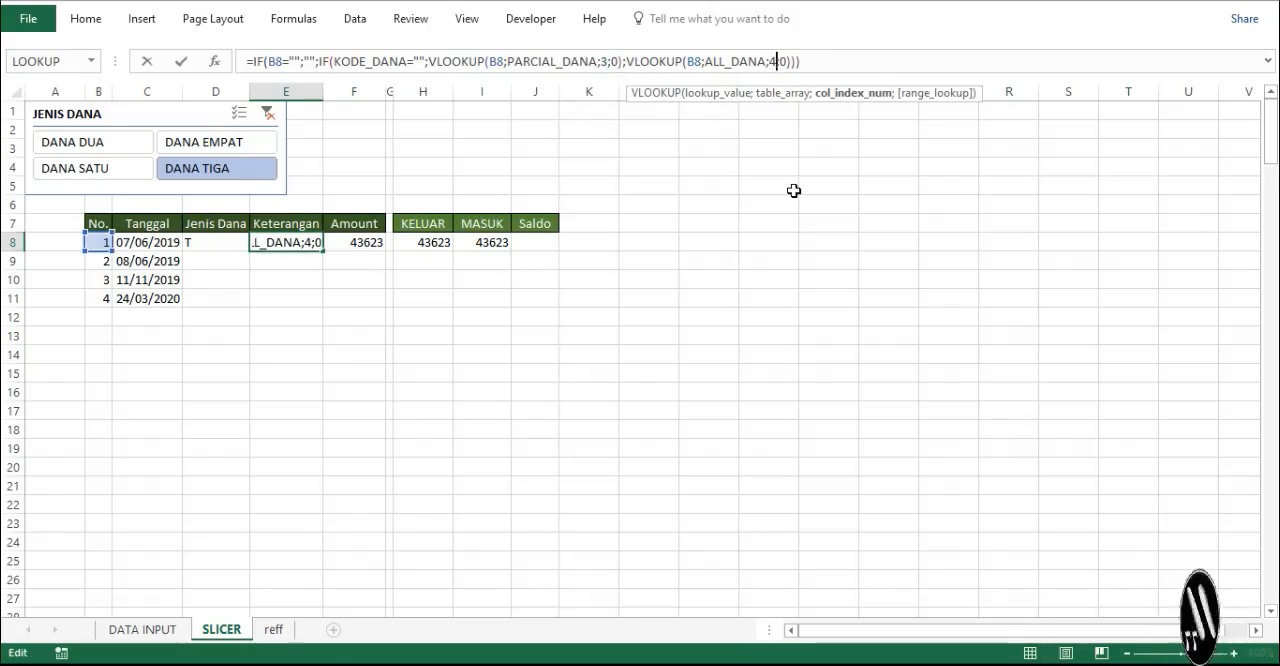
pyautogui.click(604, 62)
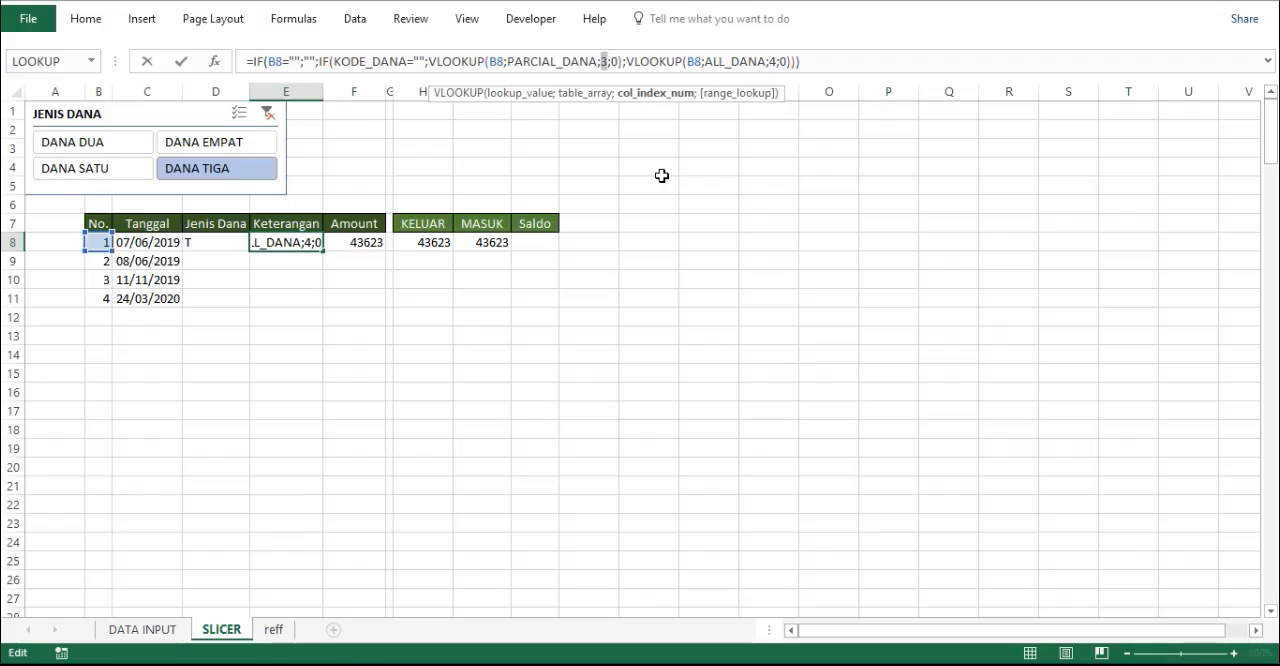
pyautogui.write('4')
pyautogui.click(773, 62)
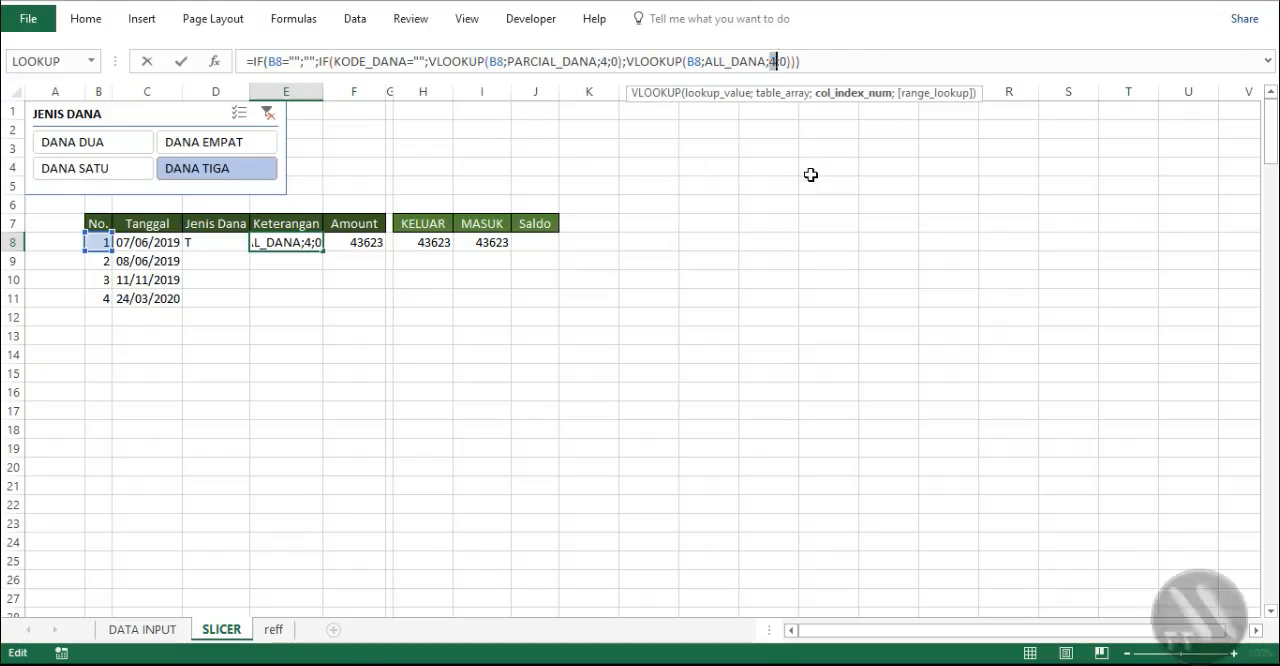
pyautogui.press('Return')
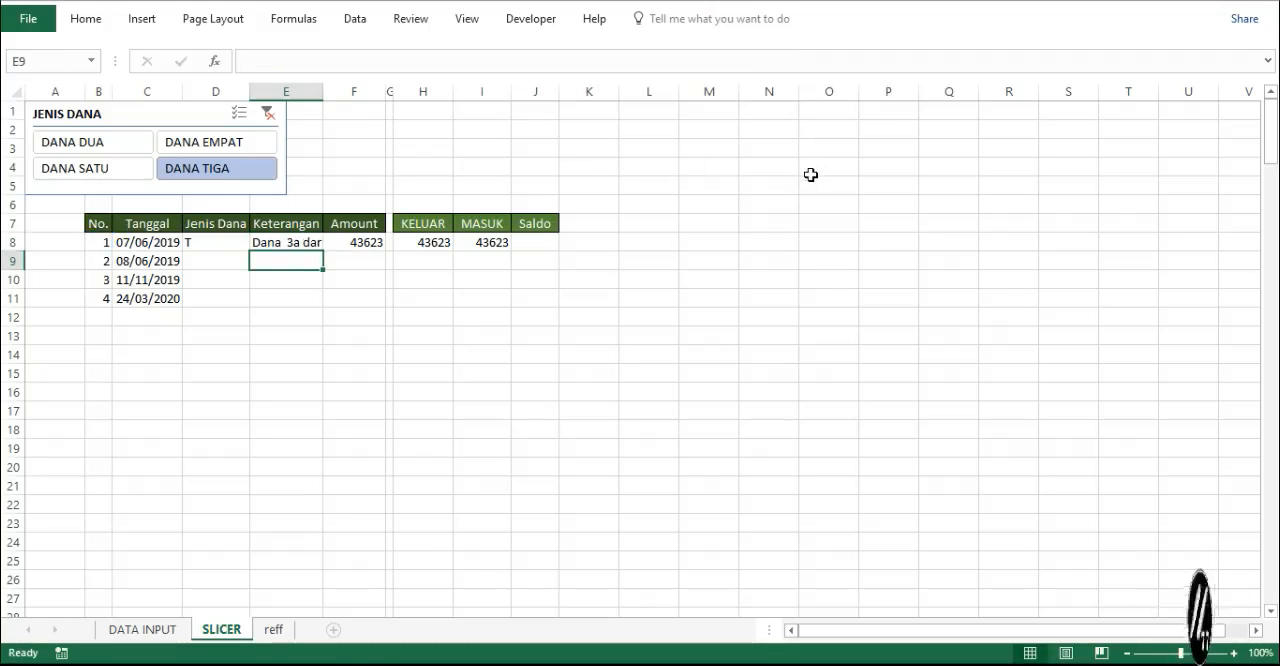
# - In F8's Amount formula, set the VLOOKUP column index to 5 for PARCIAL_DANA and 6 for ALL_DANA
pyautogui.click(367, 240)
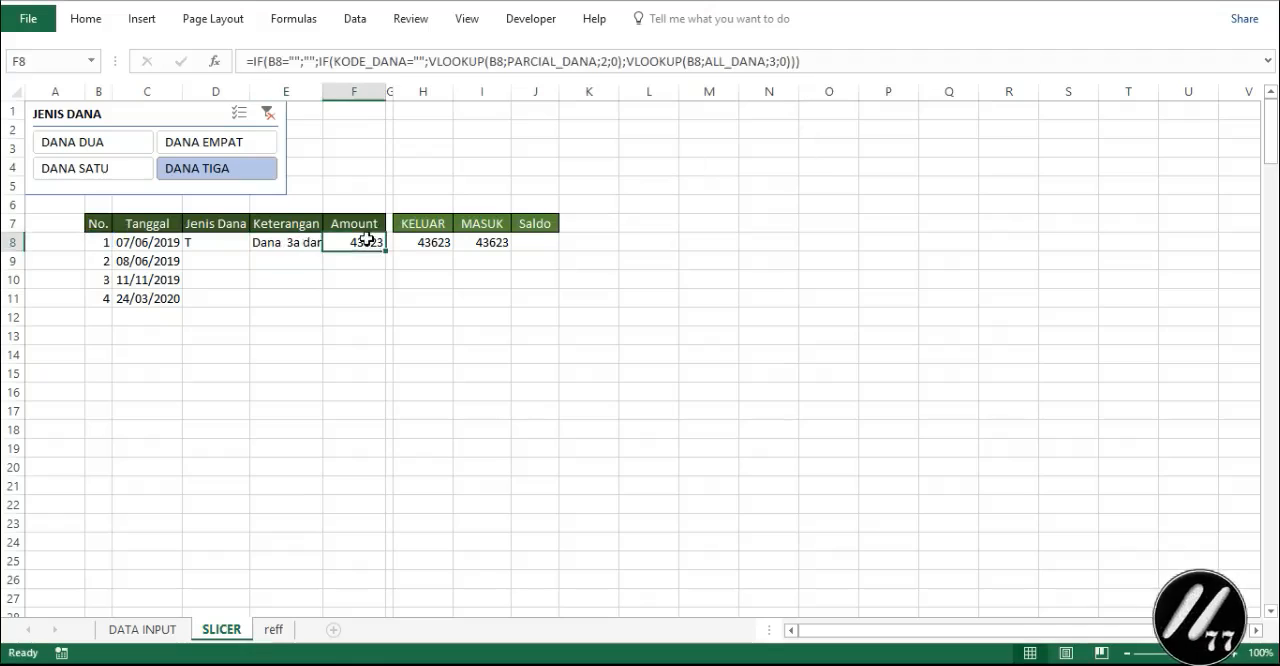
pyautogui.doubleClick(604, 60)
pyautogui.write('5')
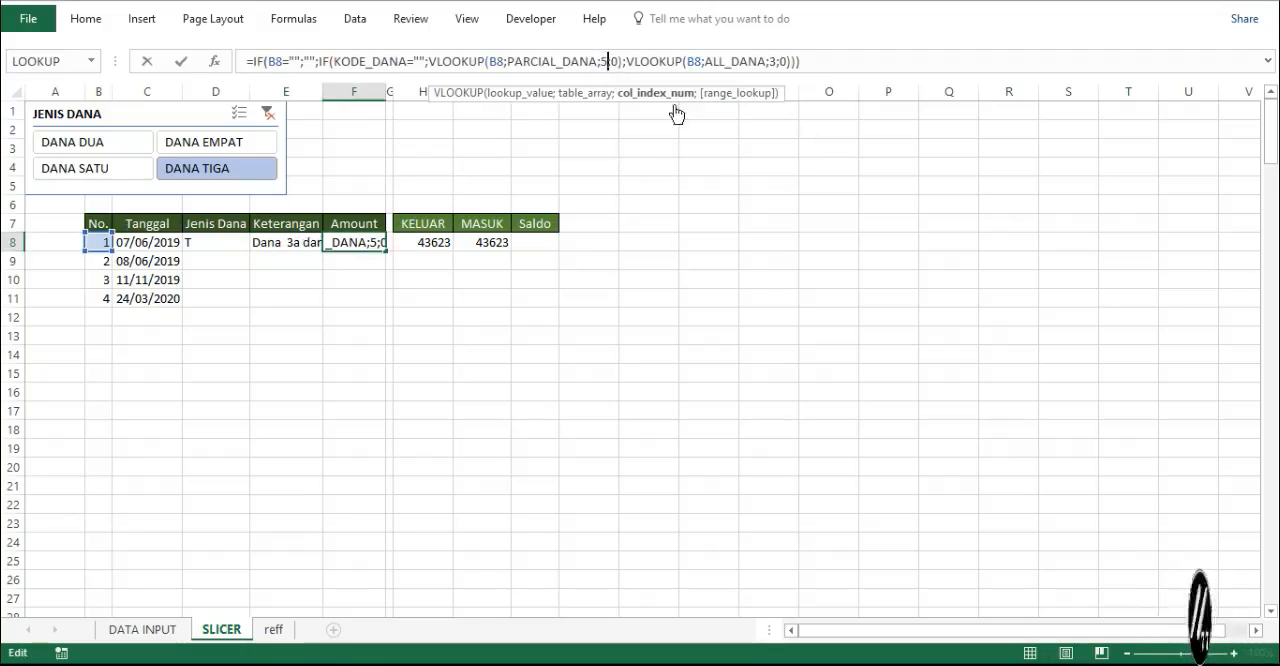
pyautogui.doubleClick(773, 62)
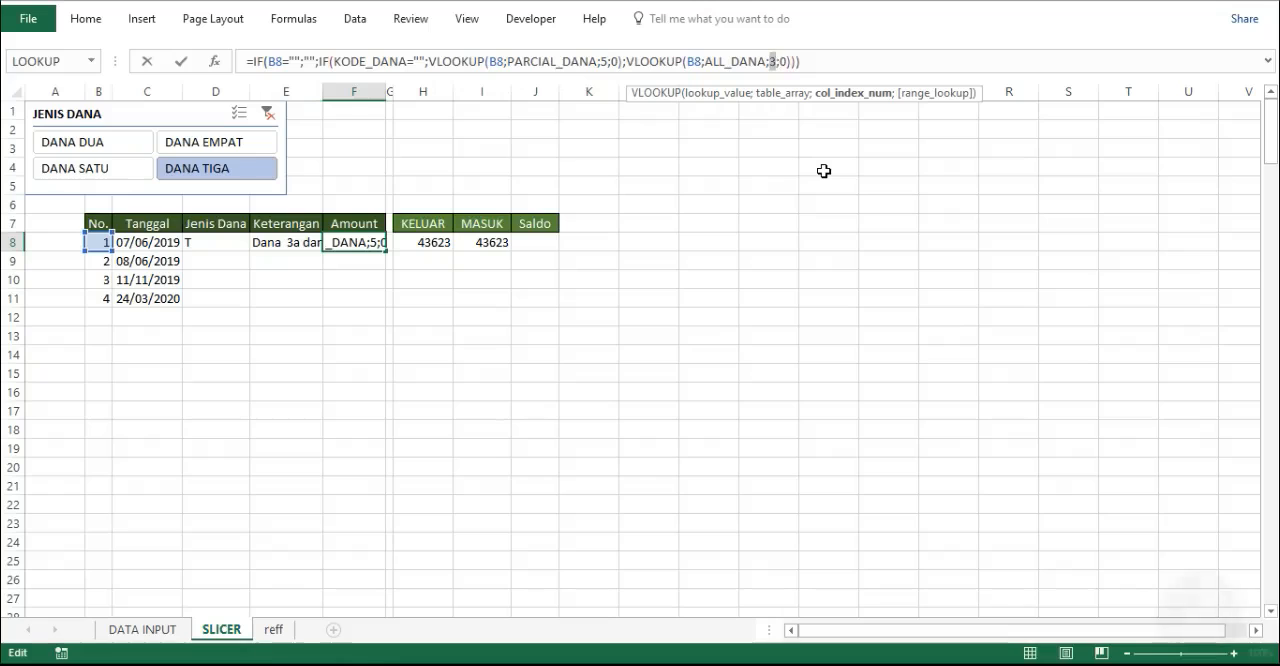
pyautogui.write('6')
pyautogui.press('Return')
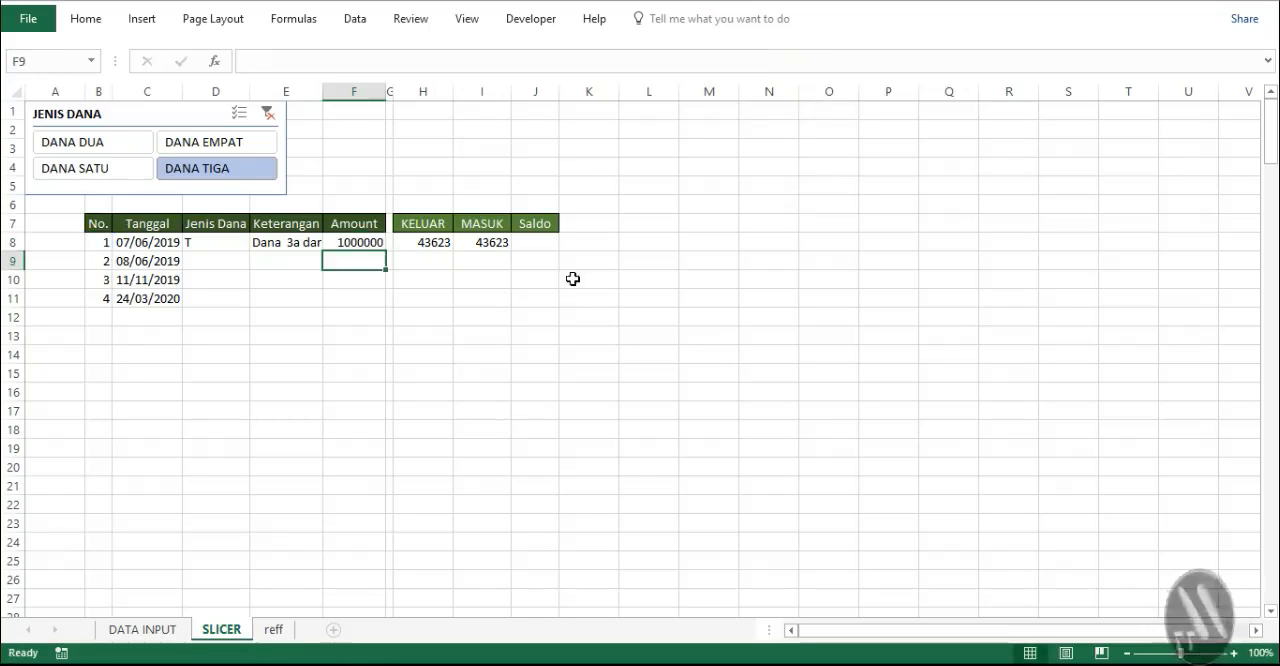
# - In H8's KELUAR formula, set the VLOOKUP column index to 6 for PARCIAL_DANA and 7 for ALL_DANA
pyautogui.click(420, 247)
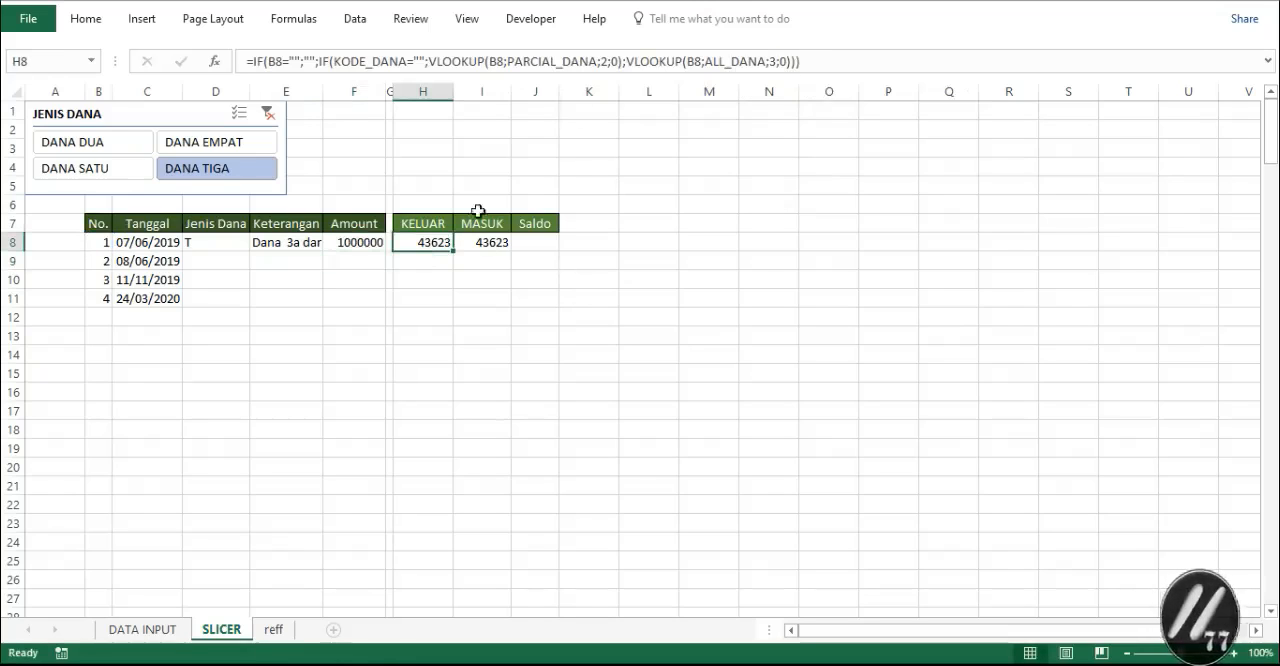
pyautogui.doubleClick(604, 62)
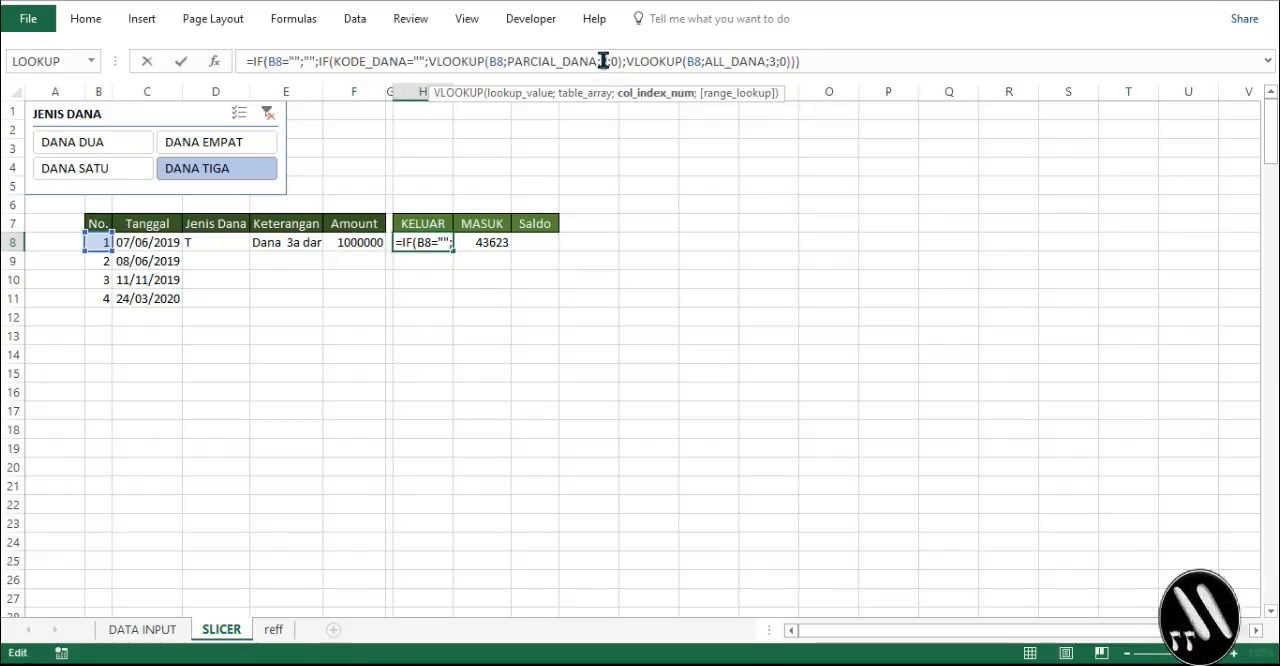
pyautogui.write('6')
pyautogui.doubleClick(772, 62)
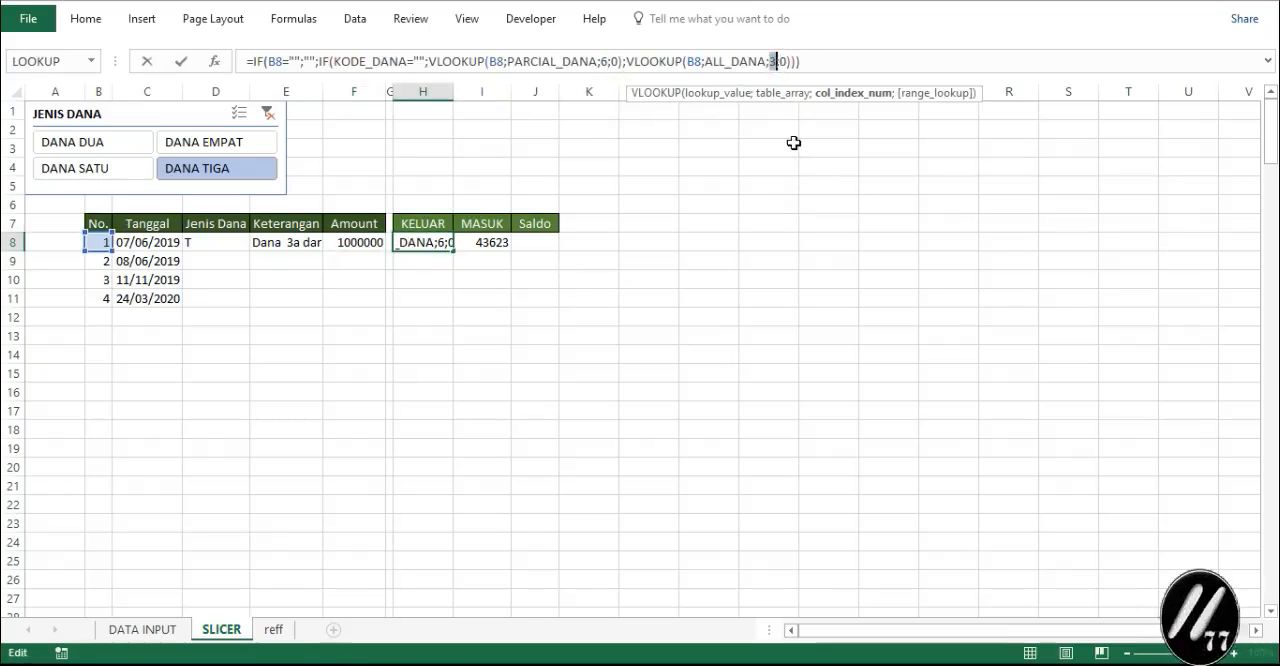
pyautogui.write('7')
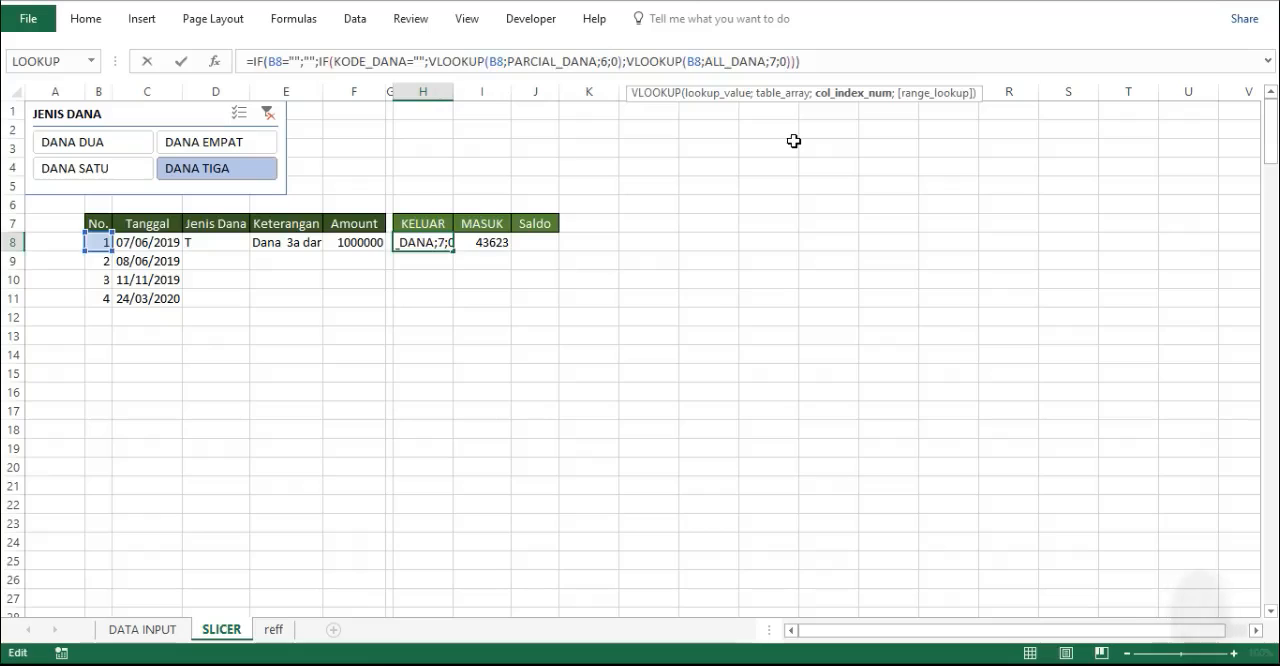
pyautogui.press('Return')
# - In I8's MASUK formula, set the PARCIAL_DANA column index to 7 and replace the ALL_DANA column index
pyautogui.click(484, 249)
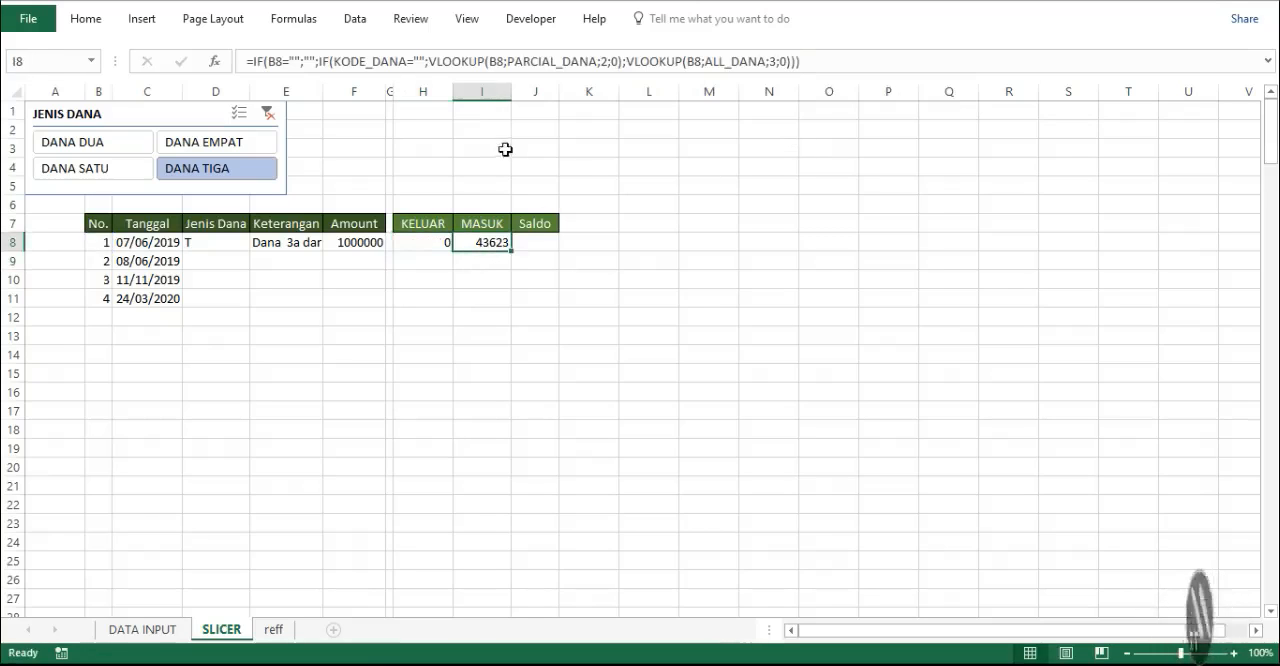
pyautogui.click(605, 62)
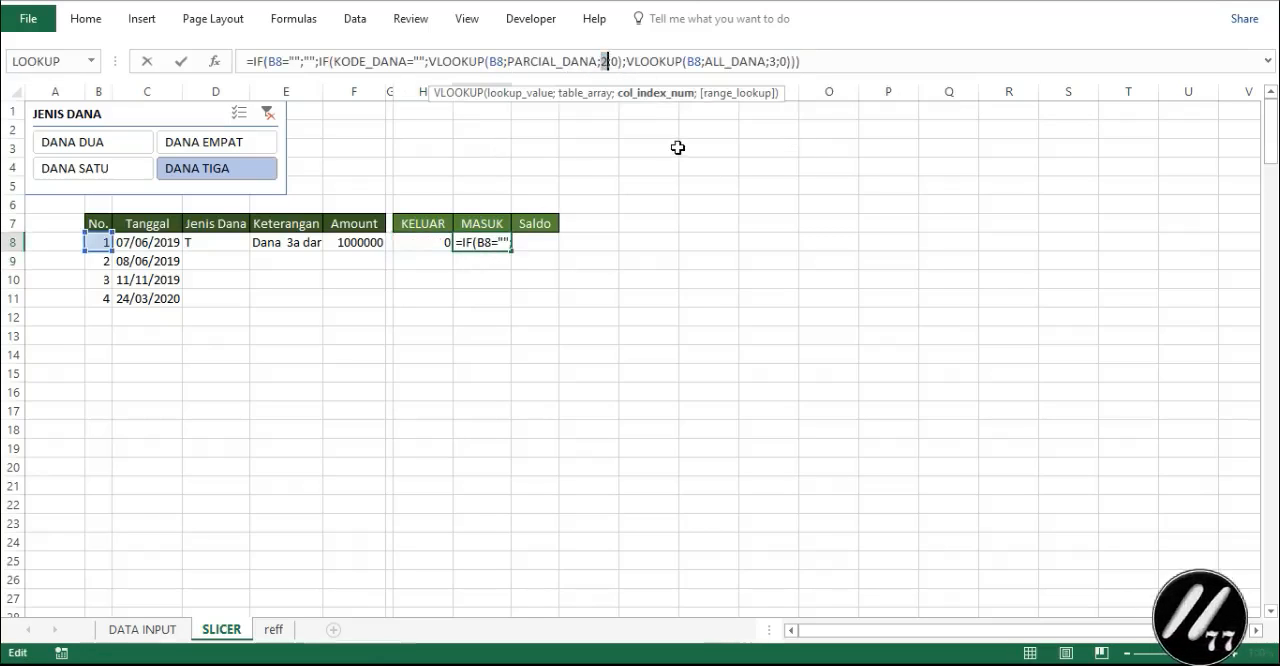
pyautogui.write('7')
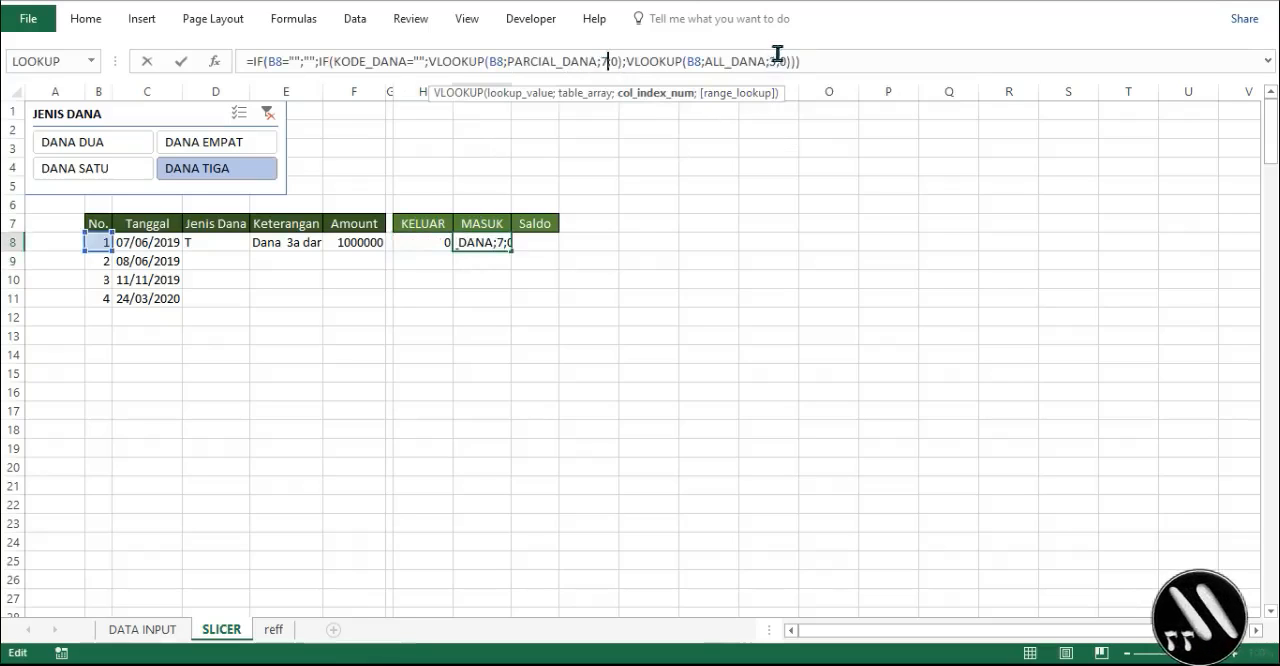
pyautogui.doubleClick(770, 62)
pyautogui.write('3')
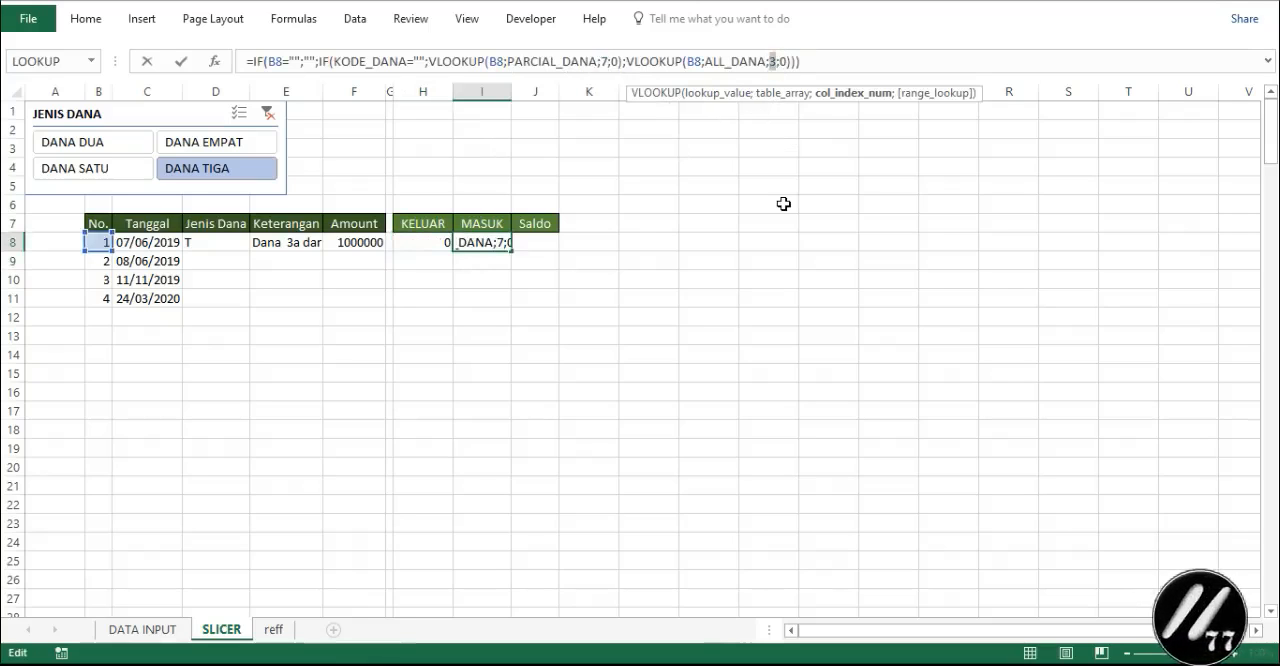
pyautogui.press('Return')
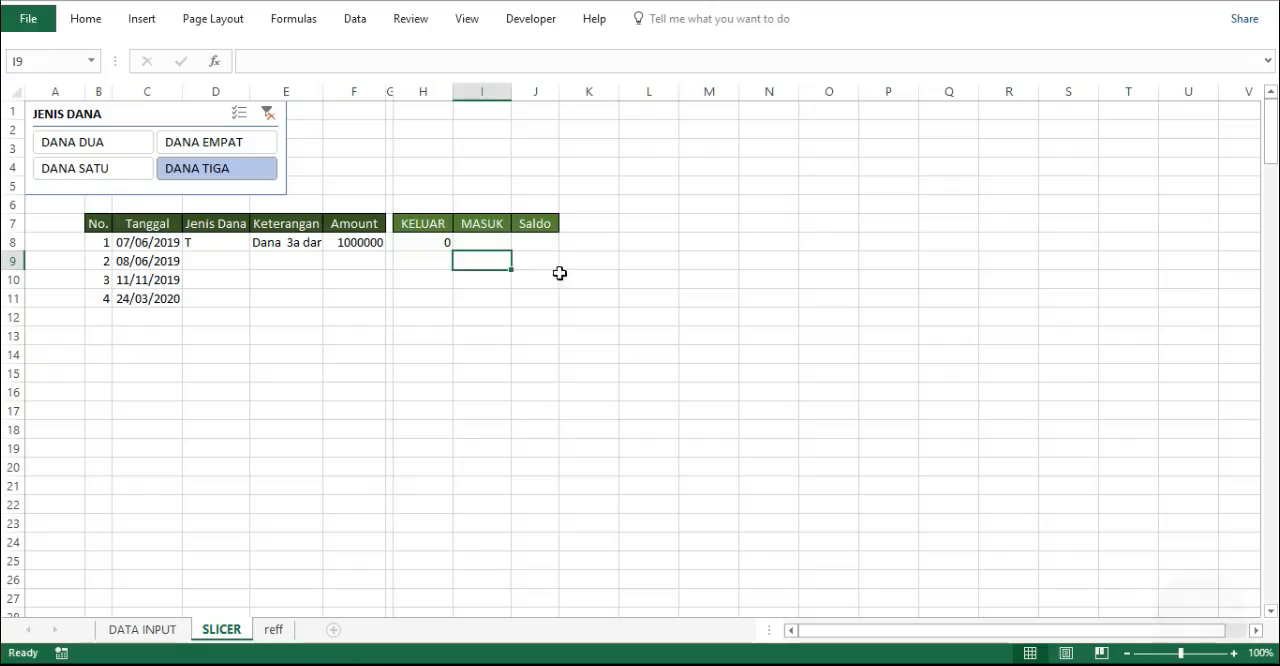
# - AutoFit the width of all columns on the SLICER sheet to their contents
pyautogui.click(13, 91)
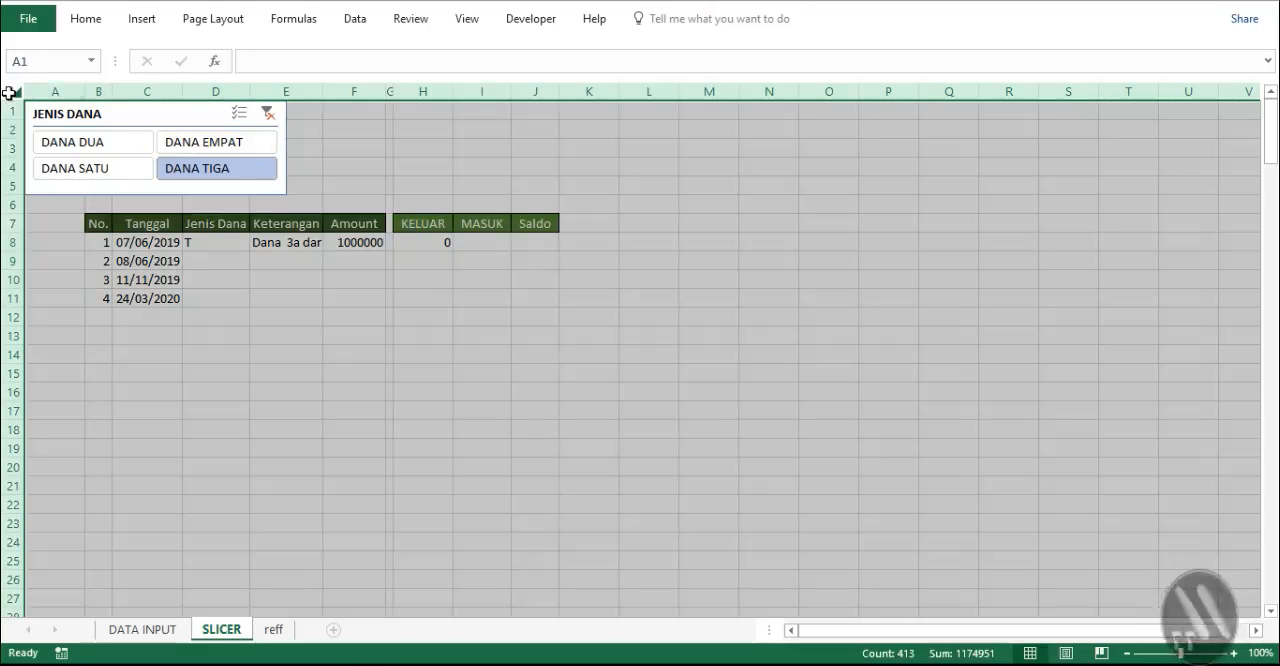
pyautogui.doubleClick(85, 91)
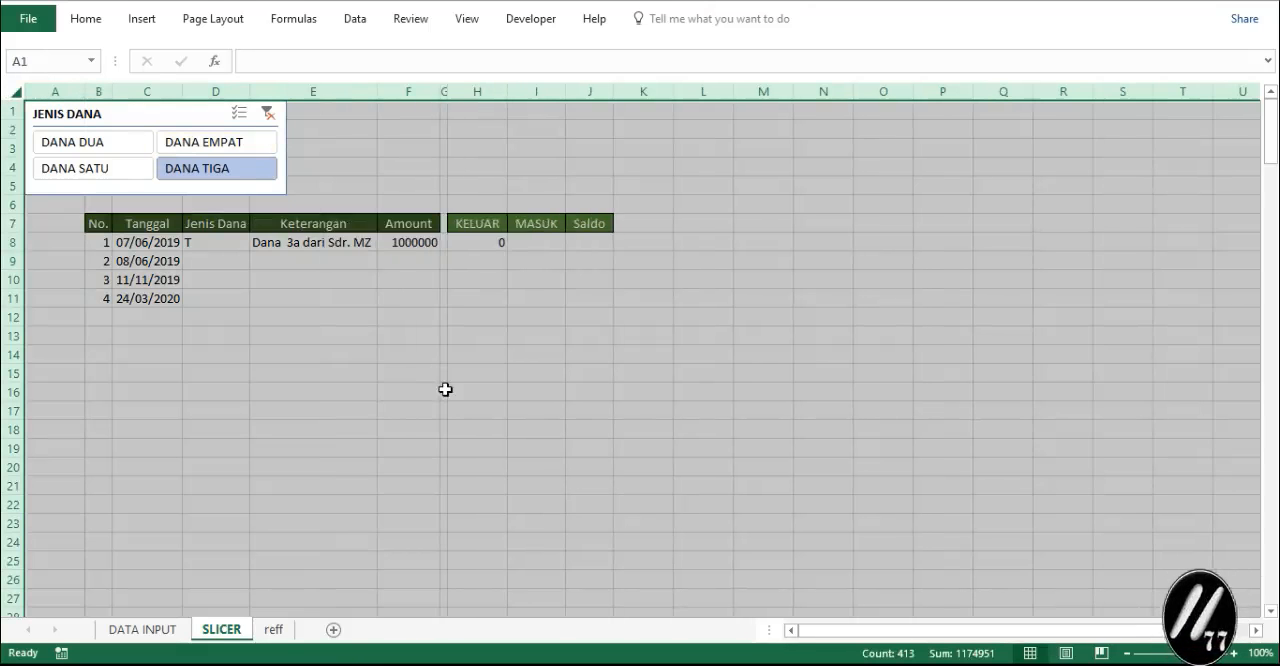
pyautogui.click(444, 392)
# - In H8's KELUAR formula, set the VLOOKUP column index to 7 for PARCIAL_DANA and 8 for ALL_DANA
pyautogui.click(480, 244)
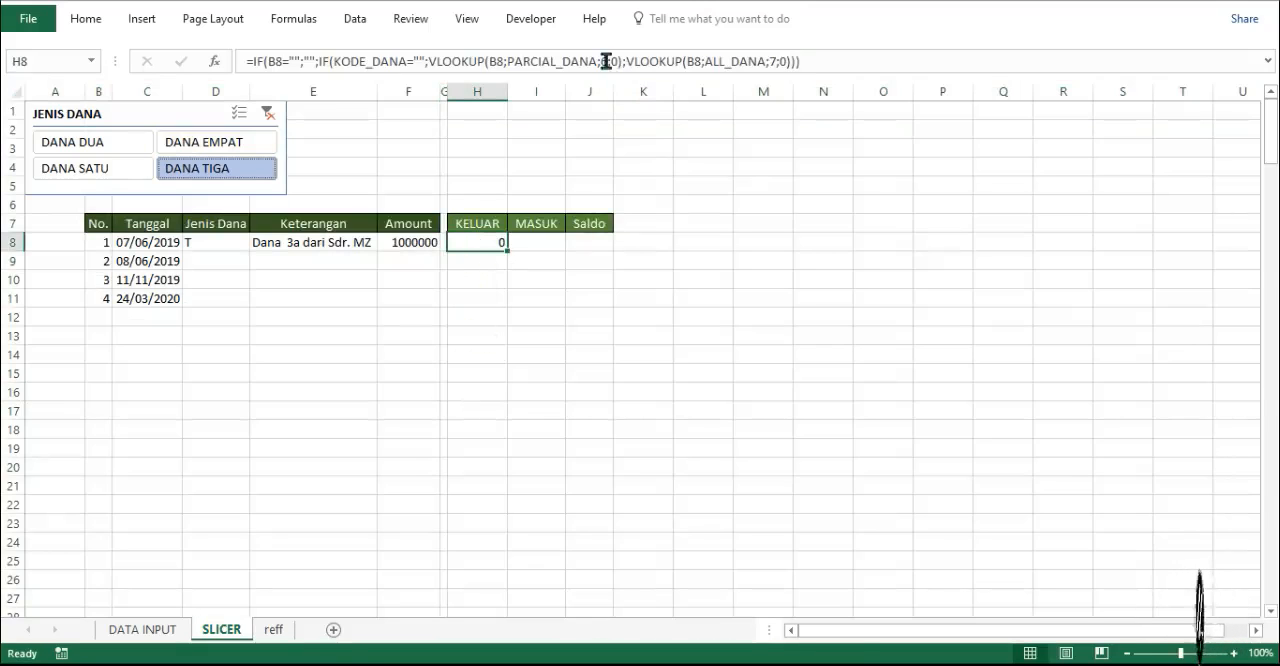
pyautogui.click(444, 242)
pyautogui.click(463, 242)
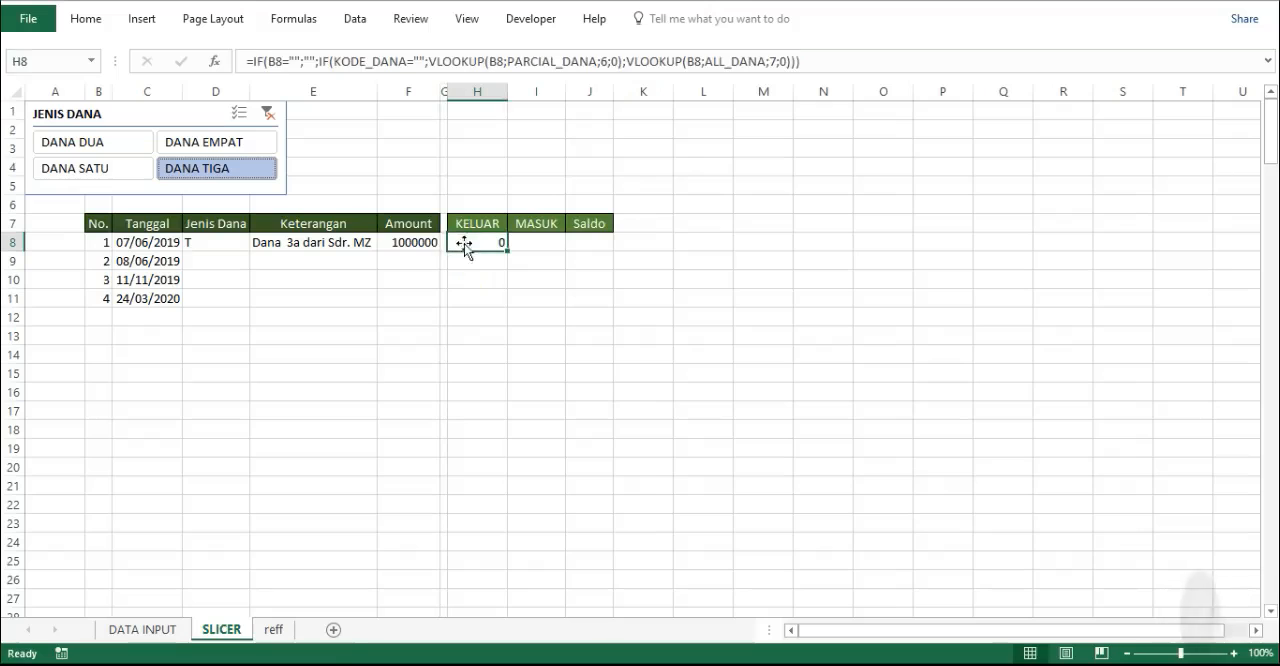
pyautogui.click(603, 62)
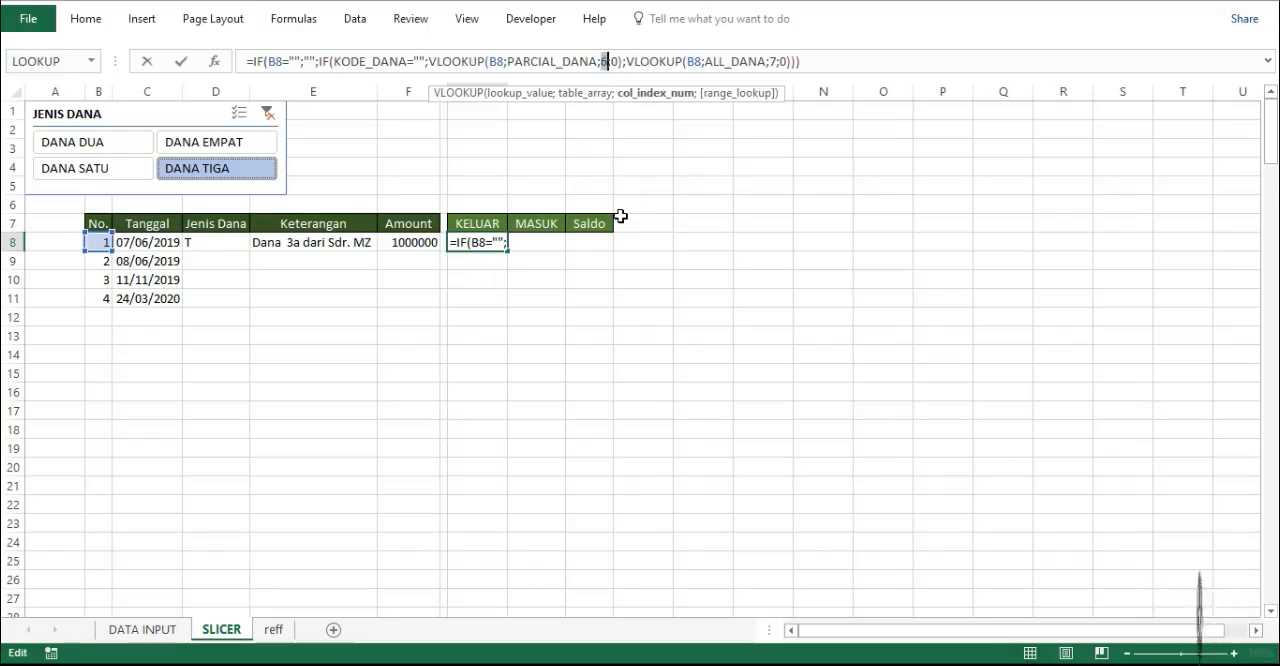
pyautogui.doubleClick(772, 62)
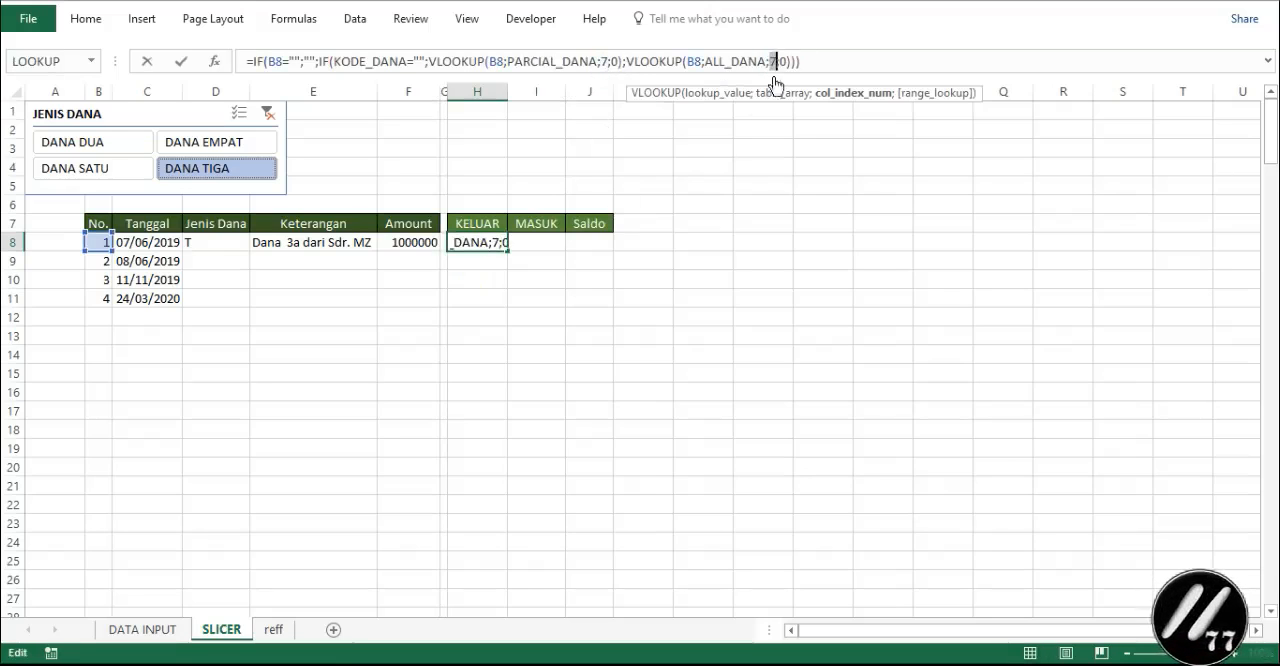
pyautogui.write('8')
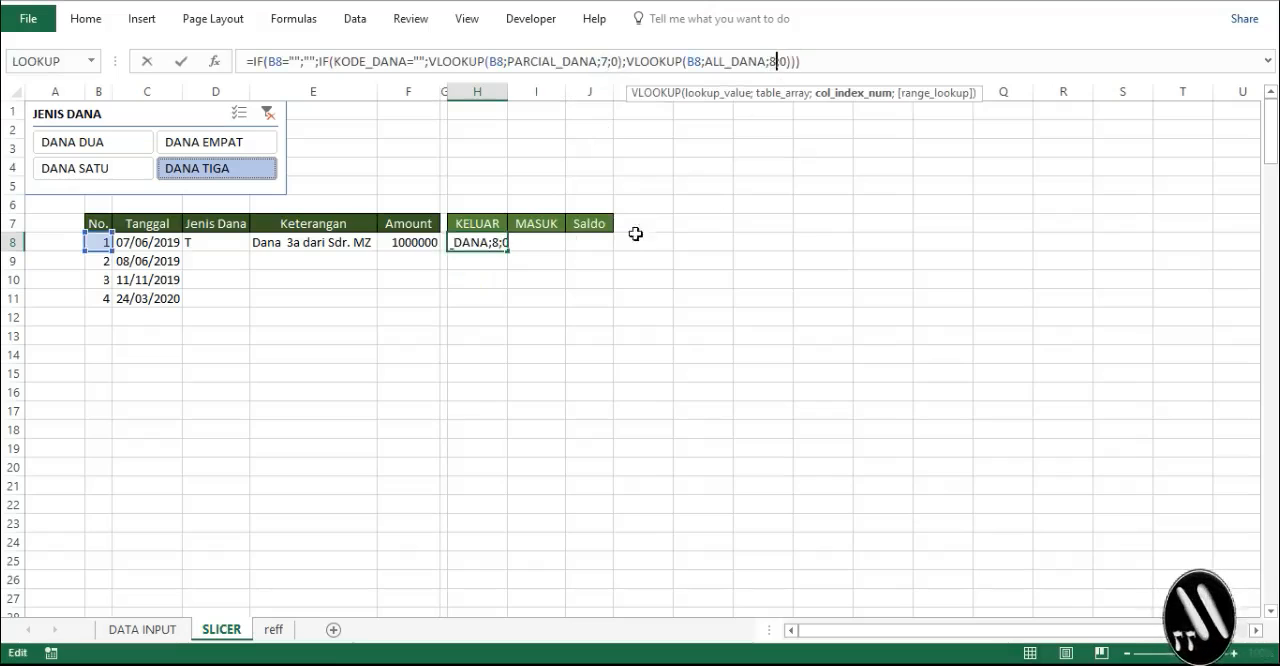
pyautogui.press('Return')
# - In I8's MASUK formula, set the PARCIAL_DANA column index to 8 and replace the ALL_DANA column index
pyautogui.click(541, 242)
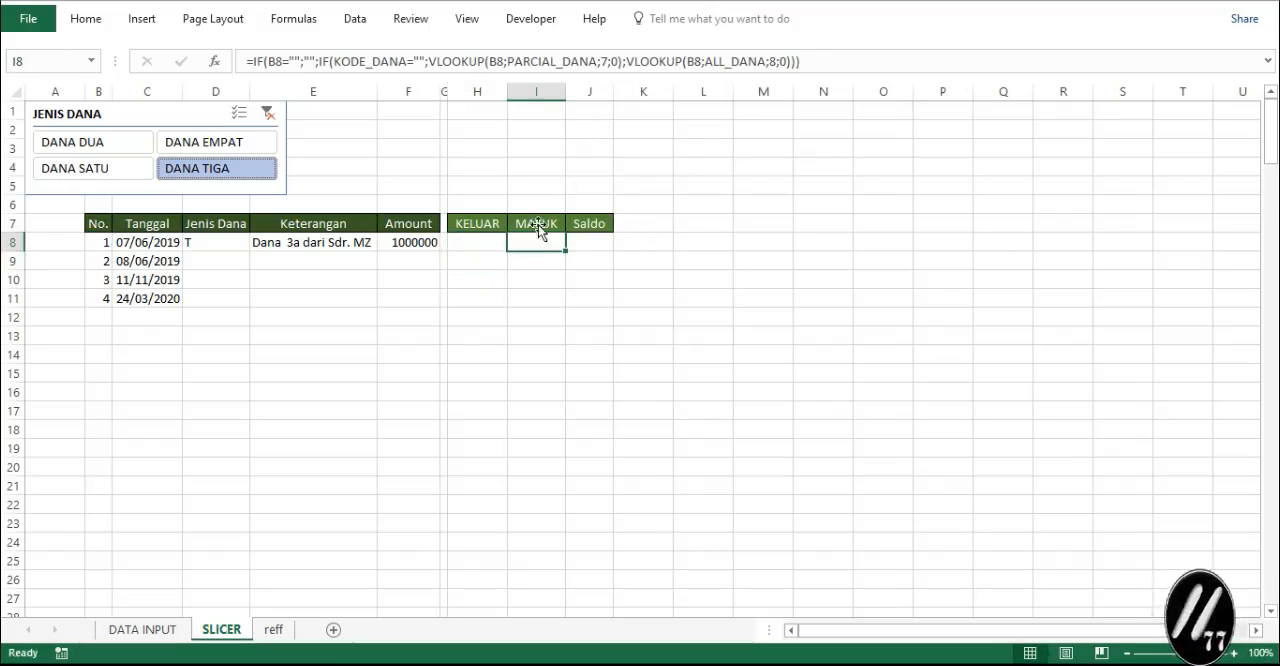
pyautogui.doubleClick(604, 62)
pyautogui.write('8')
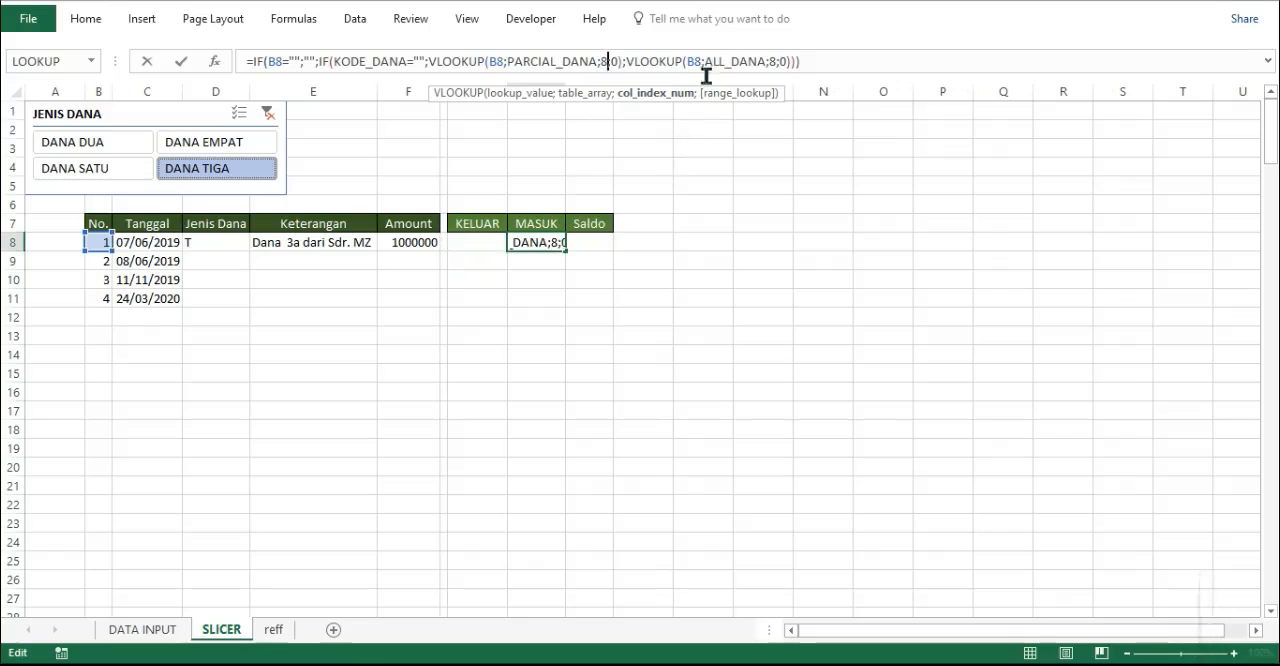
pyautogui.doubleClick(770, 62)
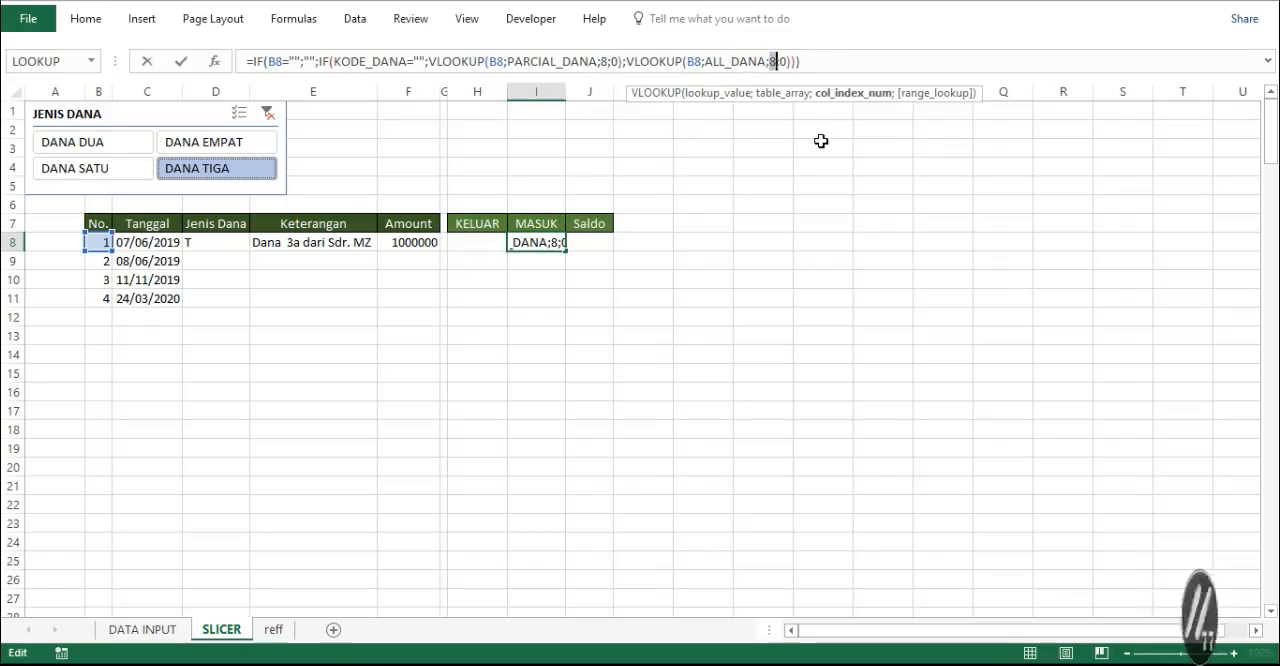
pyautogui.press('Return')
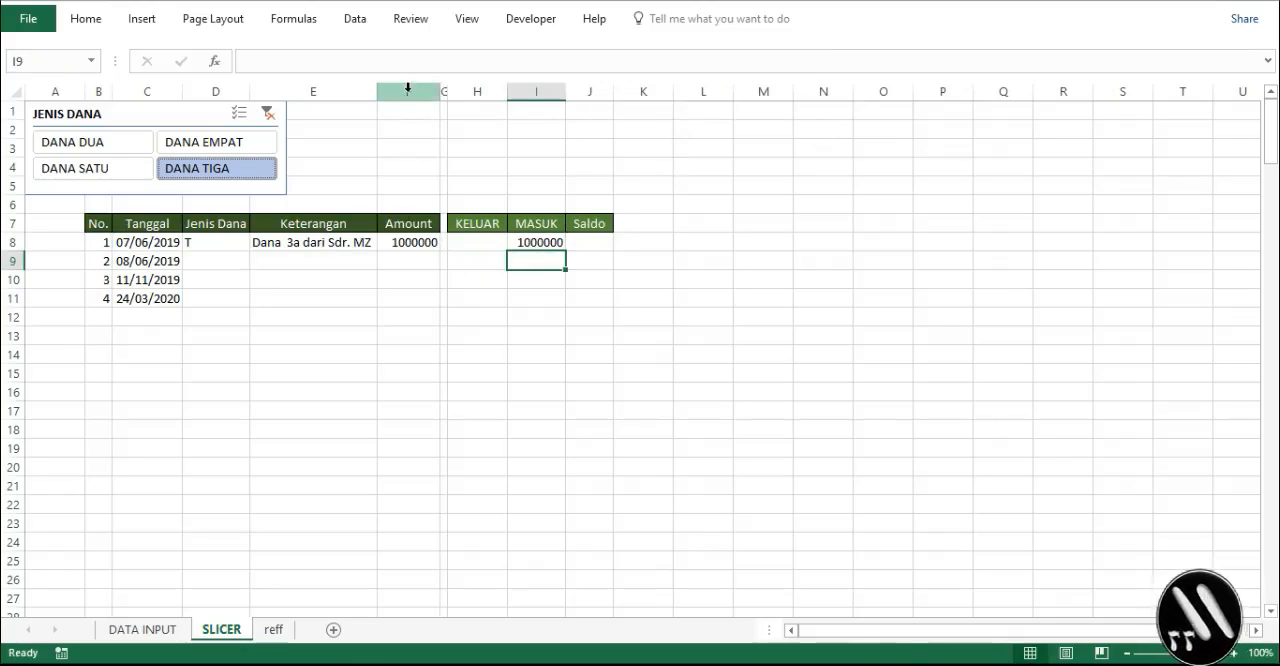
# - Format columns F to J in comma style with thousands separators and no decimal places
pyautogui.moveTo(408, 88); pyautogui.dragTo(575, 95)
pyautogui.click(86, 18)
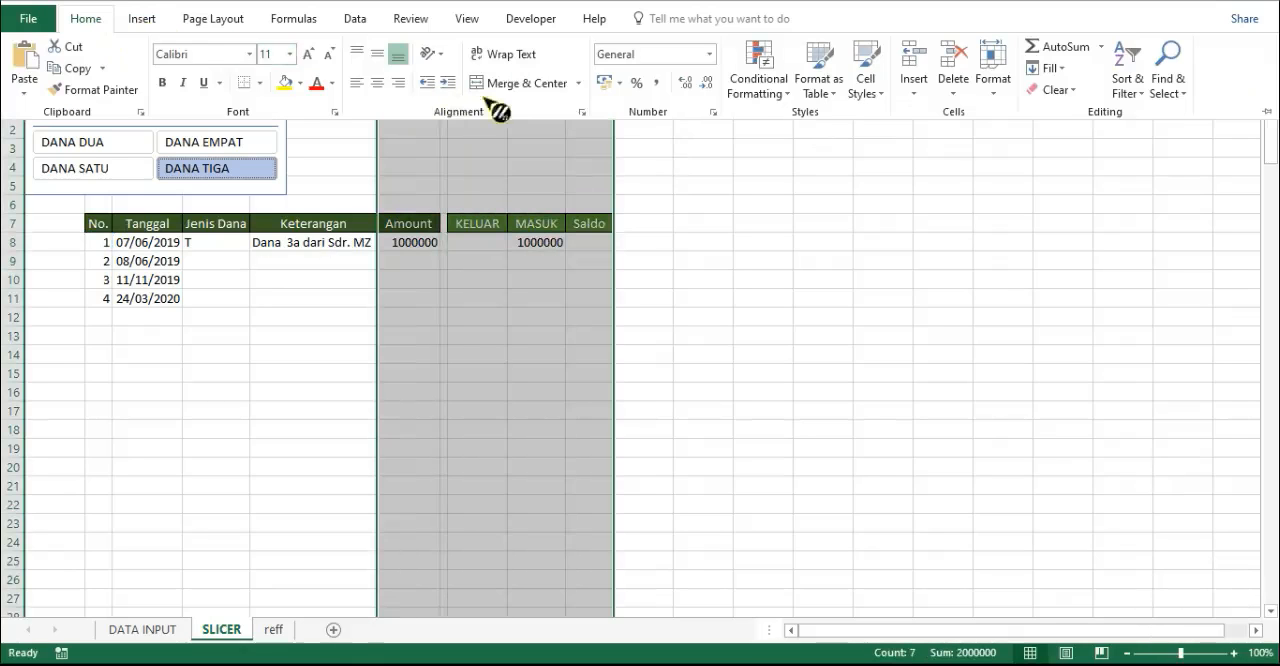
pyautogui.click(656, 84)
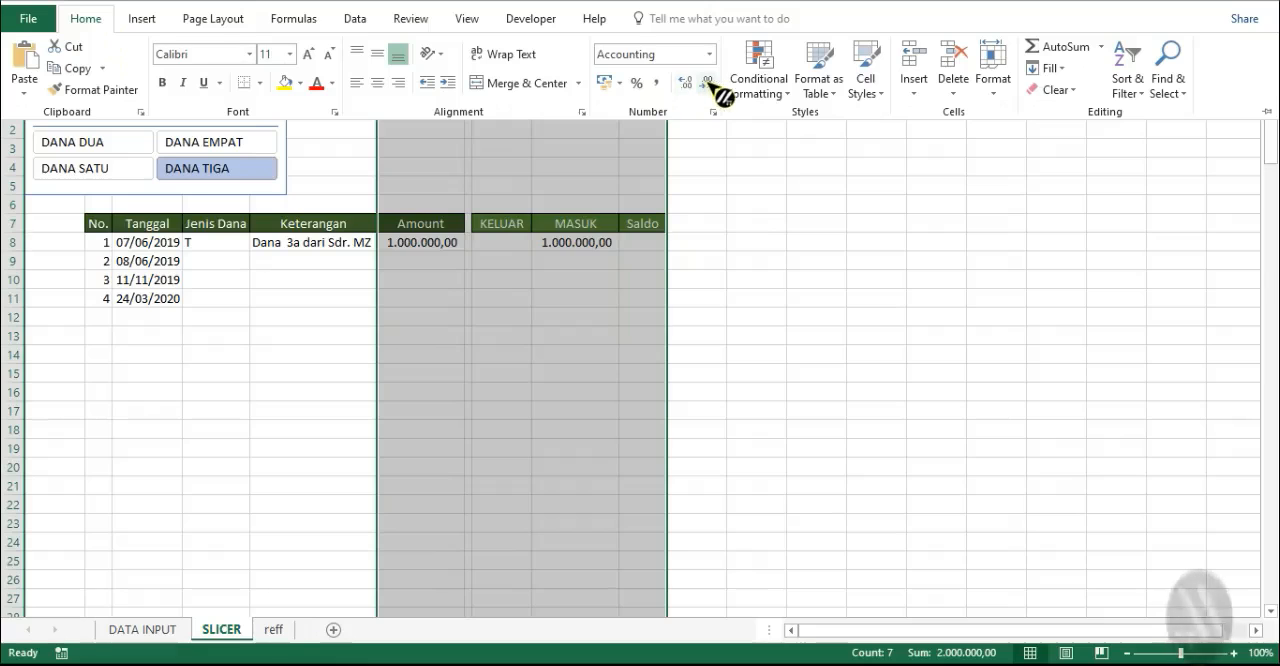
pyautogui.doubleClick(708, 84)
pyautogui.hotkey('ctrl', 'F1')
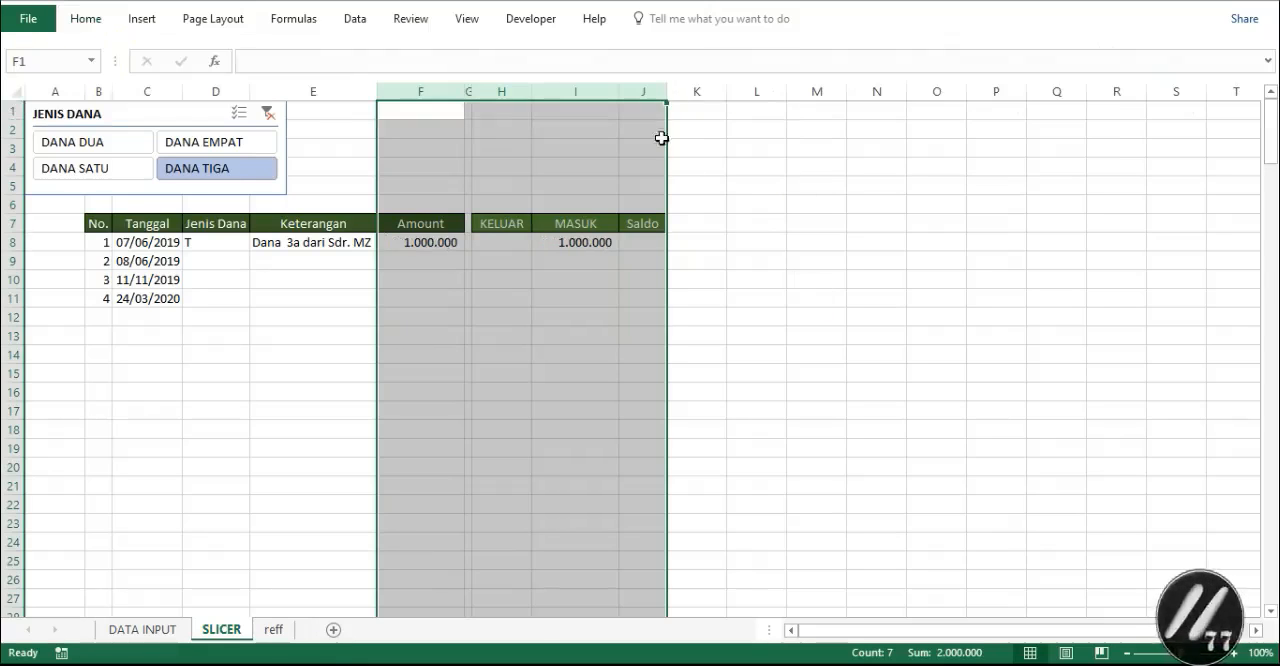
# - Widen the Saldo column J slightly and the Keterangan column E to about twice its width
pyautogui.click(654, 91)
pyautogui.moveTo(666, 92); pyautogui.dragTo(701, 93)
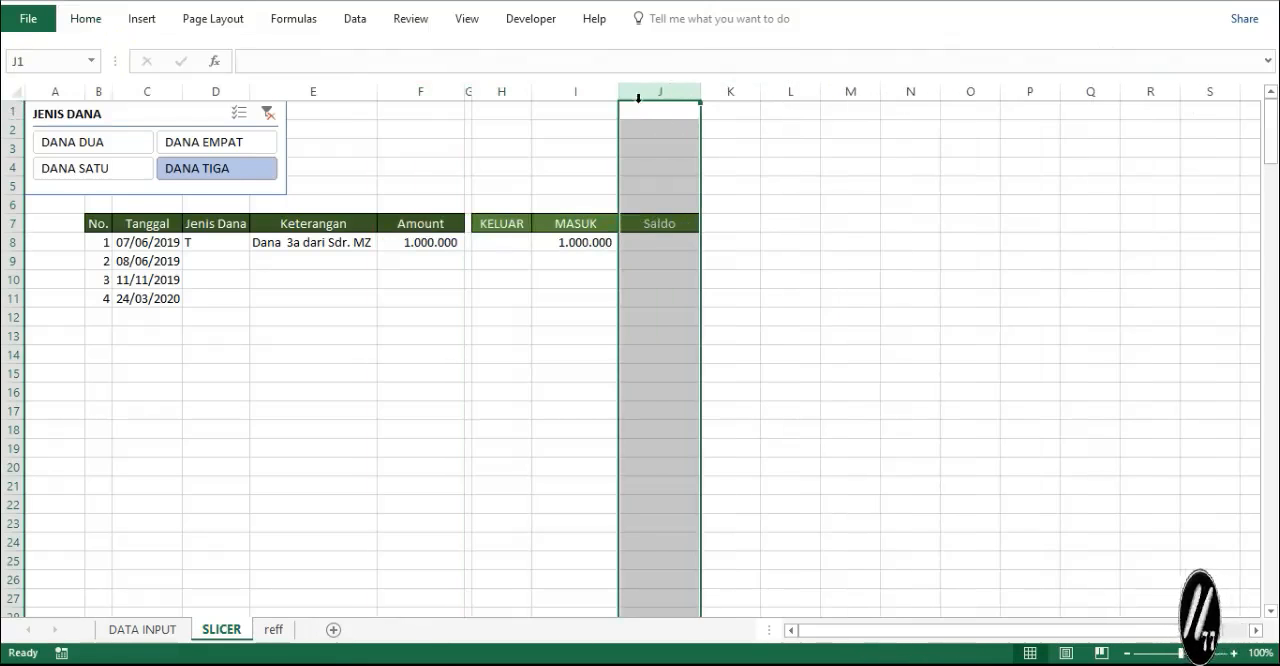
pyautogui.click(291, 91)
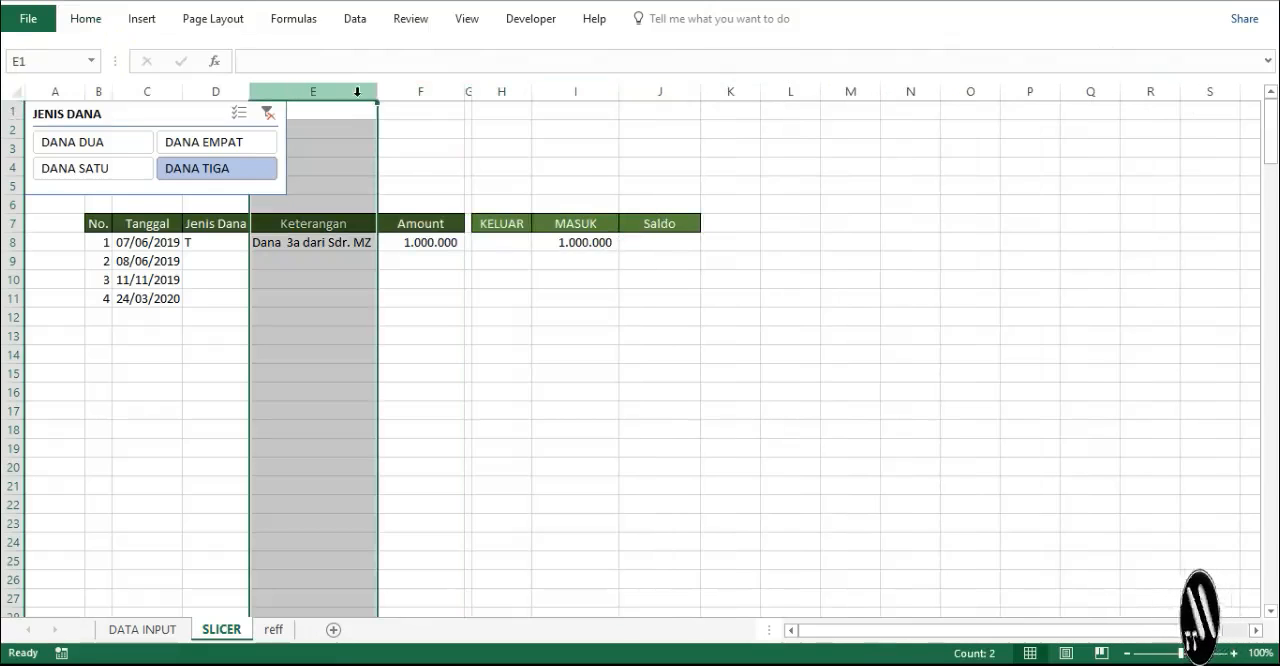
pyautogui.moveTo(377, 91); pyautogui.dragTo(530, 97)
# - Center the contents of the Jenis Dana column D horizontally
pyautogui.click(213, 91)
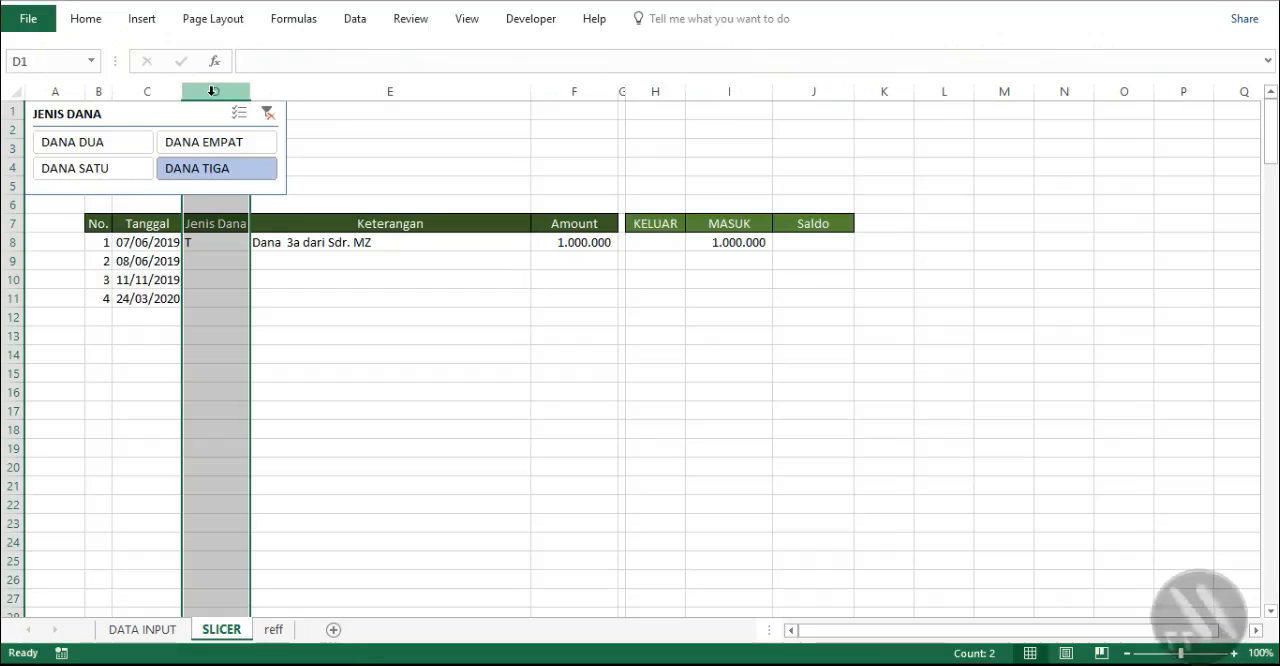
pyautogui.click(88, 20)
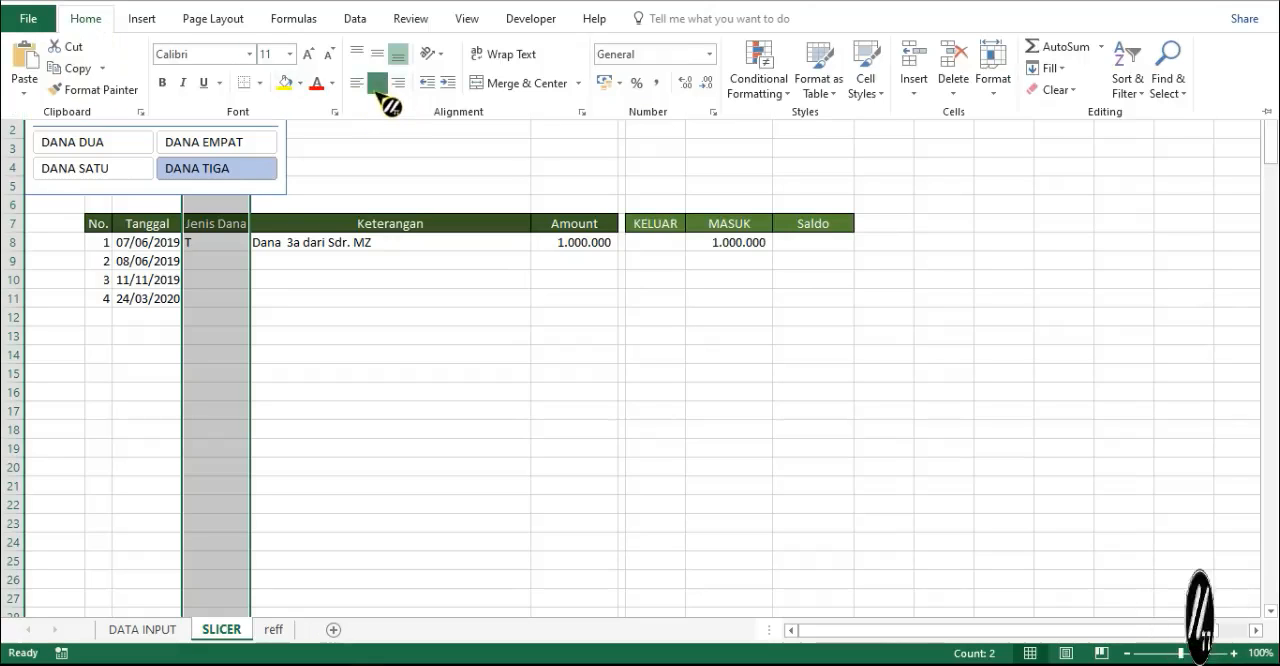
pyautogui.click(378, 83)
pyautogui.click(343, 292)
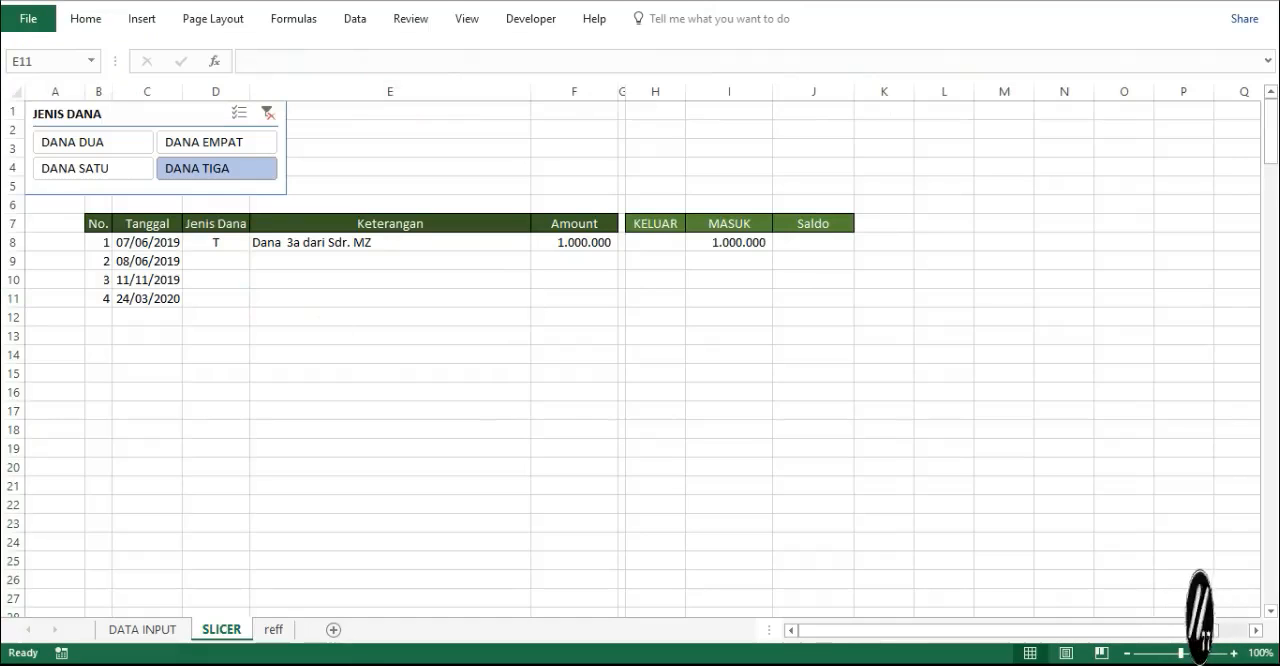
# - Fill the formulas in D8:I8 down alongside the numbered rows of the table
pyautogui.click(224, 241)
pyautogui.moveTo(224, 241); pyautogui.dragTo(765, 245)
pyautogui.doubleClick(770, 252)
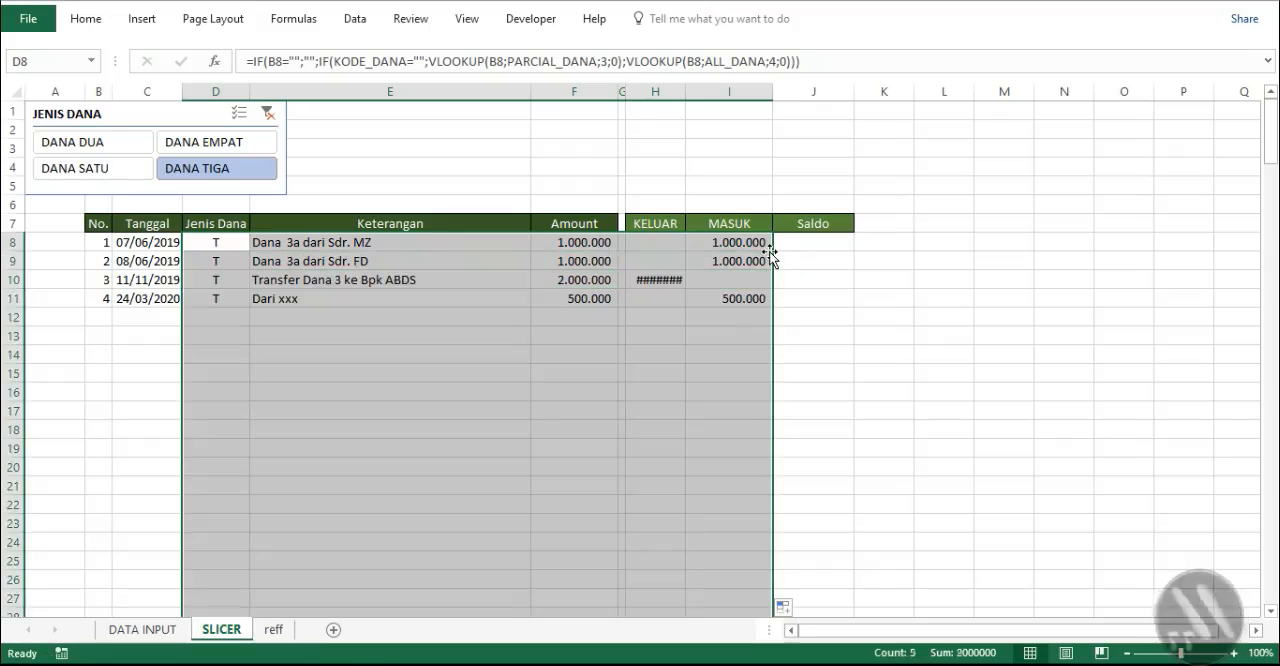
# - Widen the KELUAR, MASUK and Saldo columns so that million-sized amounts fit
pyautogui.click(643, 94)
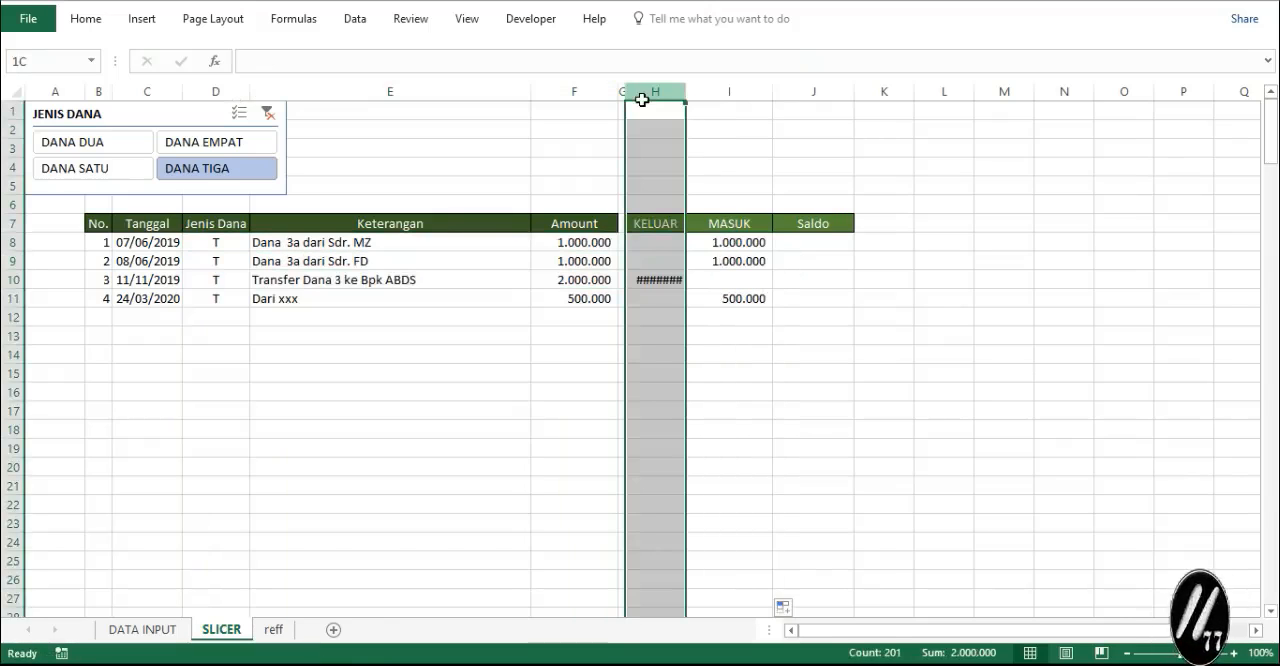
pyautogui.moveTo(688, 90); pyautogui.dragTo(710, 95)
pyautogui.moveTo(797, 91); pyautogui.dragTo(802, 92)
pyautogui.moveTo(882, 91); pyautogui.dragTo(920, 98)
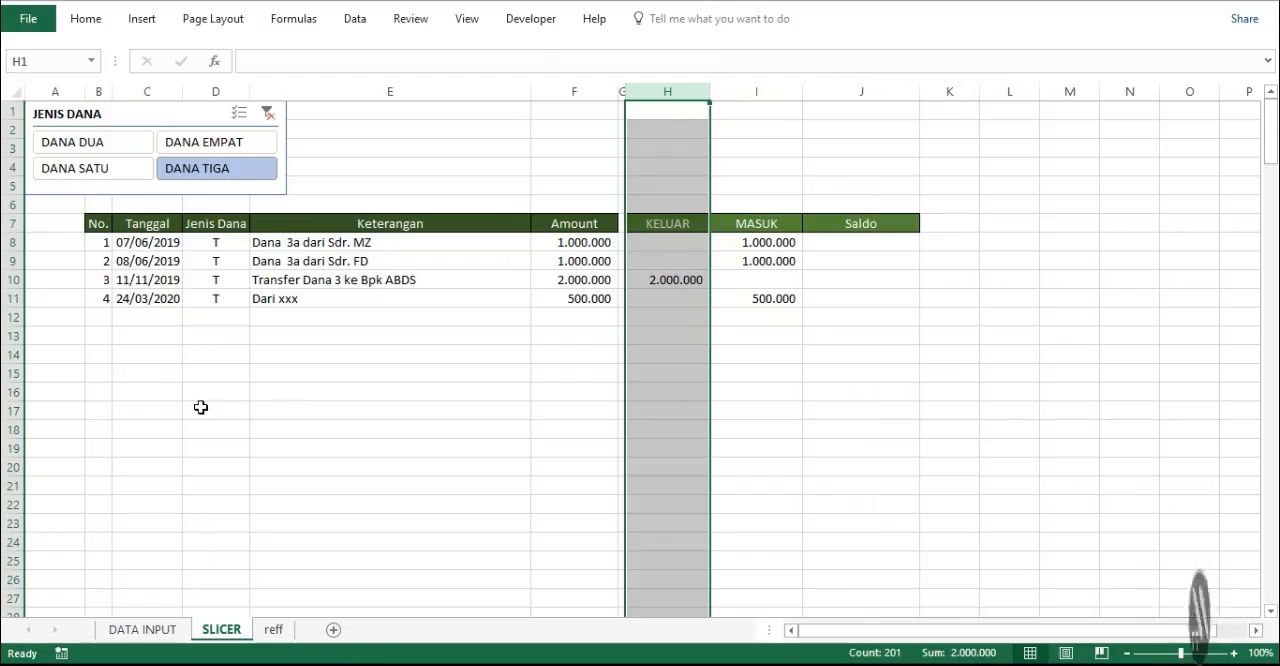
# - Enter the opening Saldo formula =IF(E8="";"";IF(H8="";I8;H8)) in J8
pyautogui.click(859, 244)
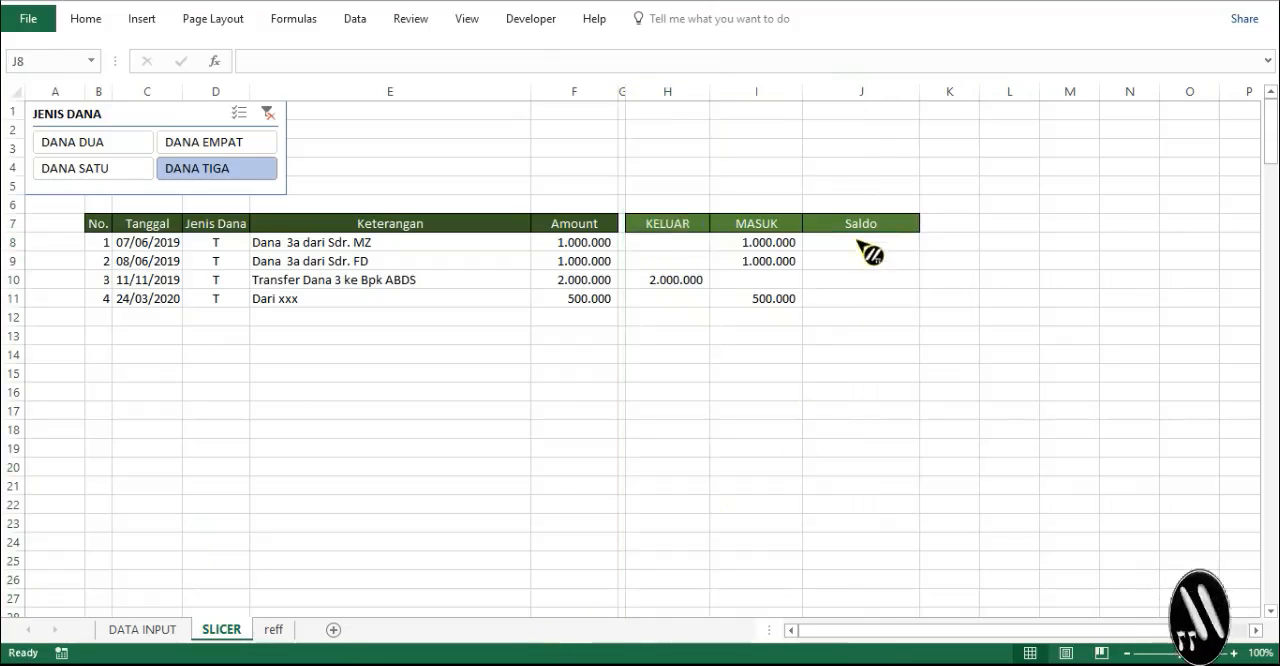
pyautogui.click(857, 240)
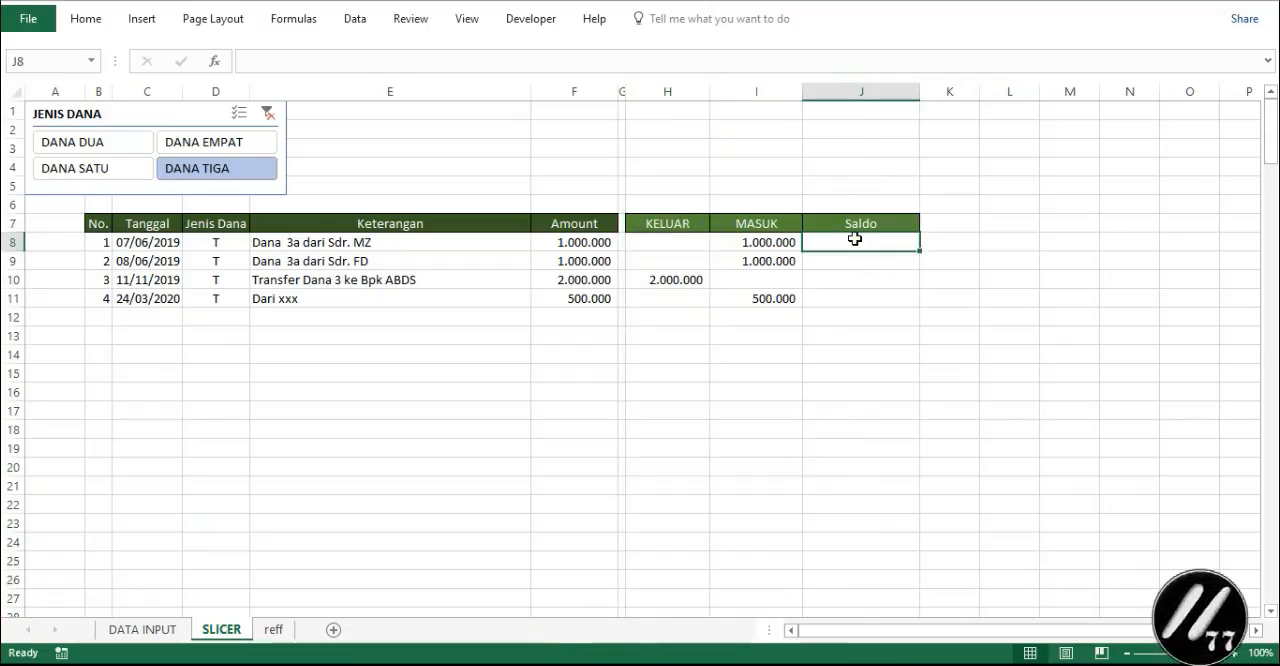
pyautogui.write('=IF(E8="";"";IF(H8="";I8;H8))')
pyautogui.press('Escape')
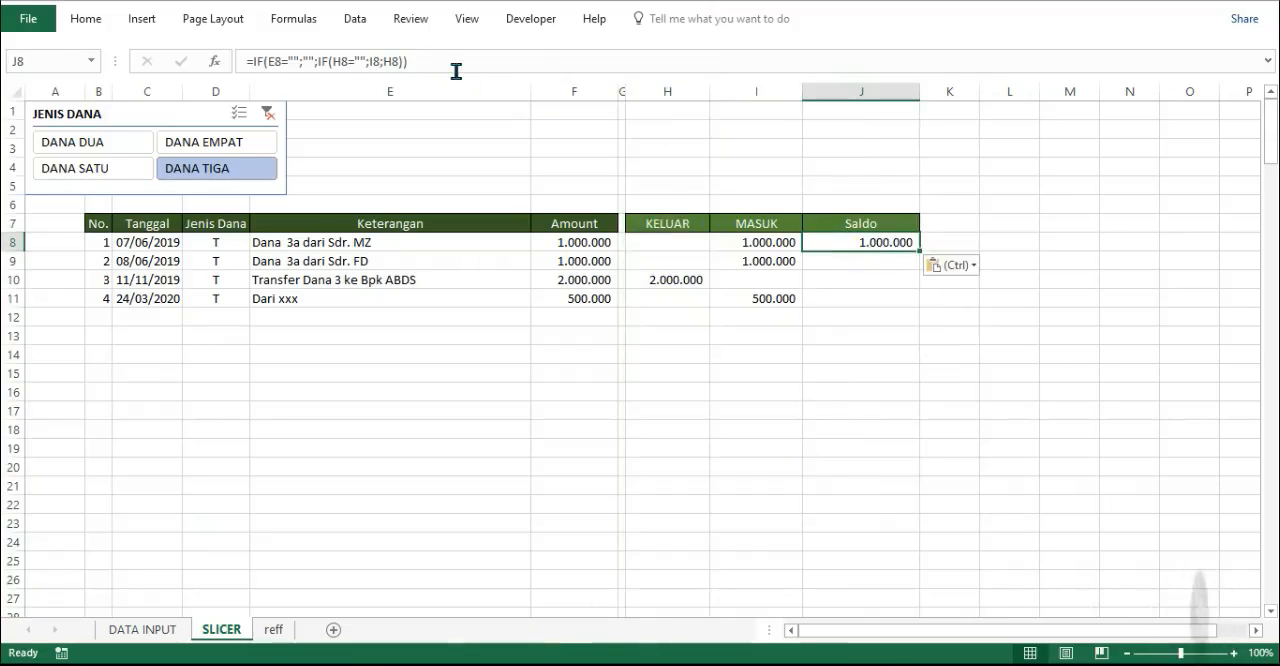
pyautogui.click(456, 63)
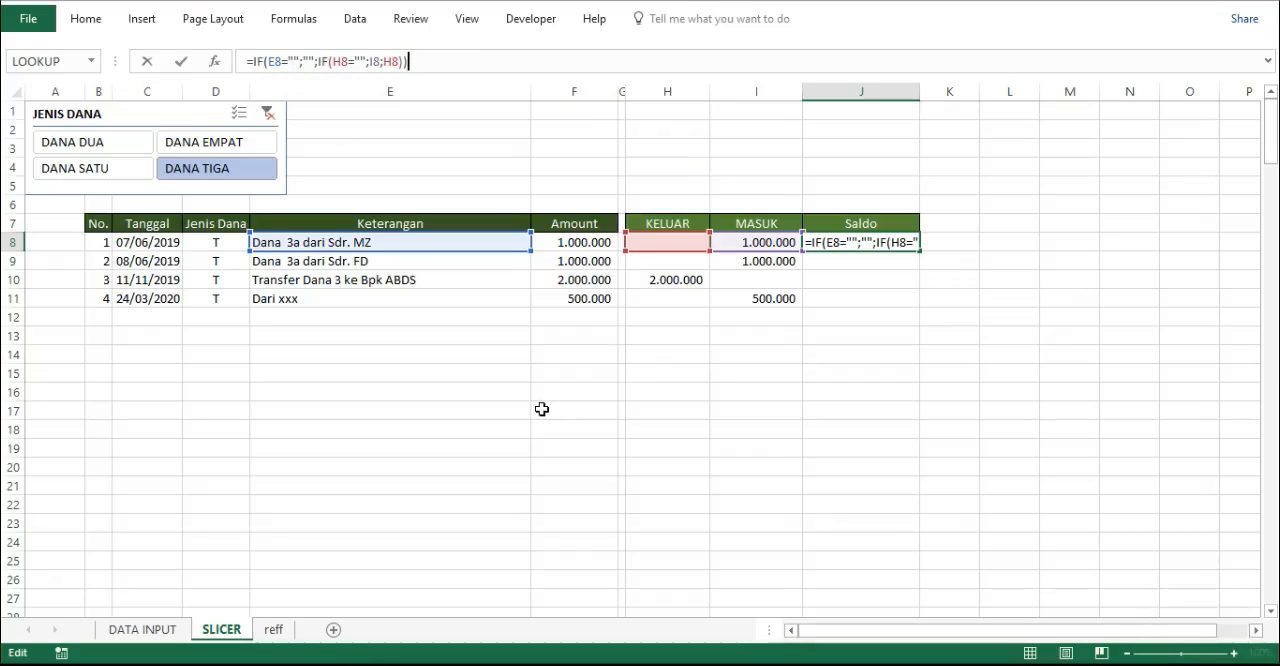
pyautogui.press('Return')
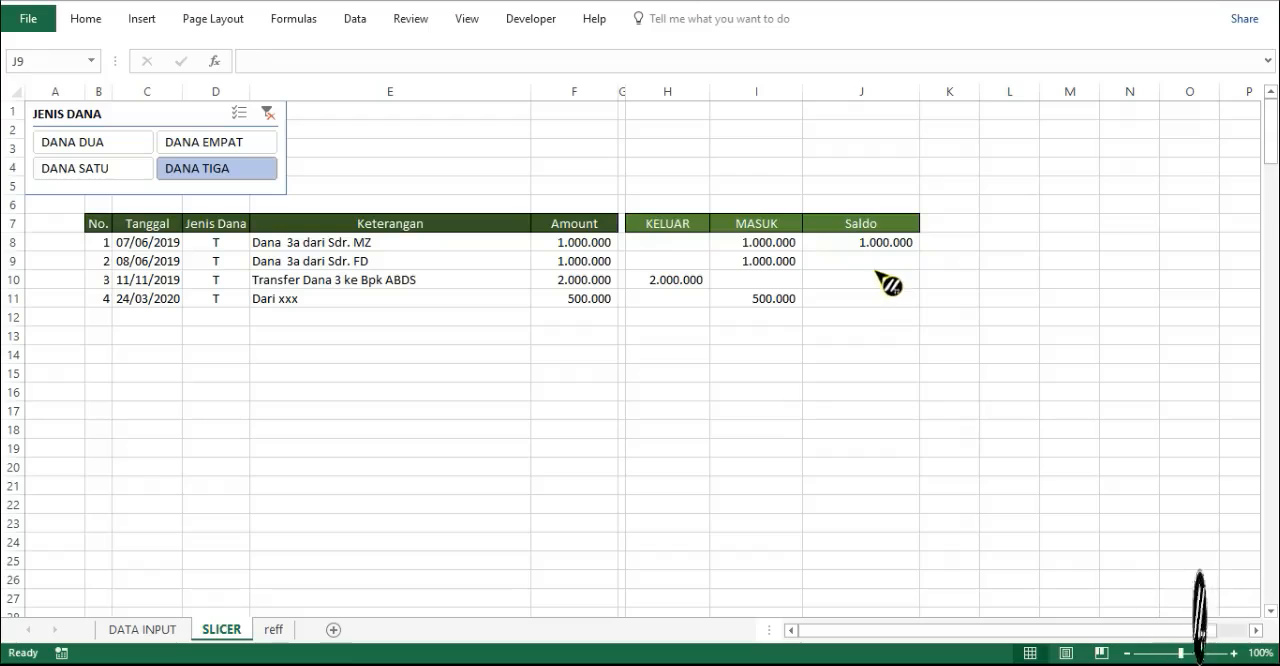
# - Enter the running balance formula =IF(E9="";"";IF(H9="";J8+I9;J8-H9)) in J9 and fill it down the Saldo column
pyautogui.write('=IF(E9="";"";IF(H9="";J8+I9;J8-H9))')
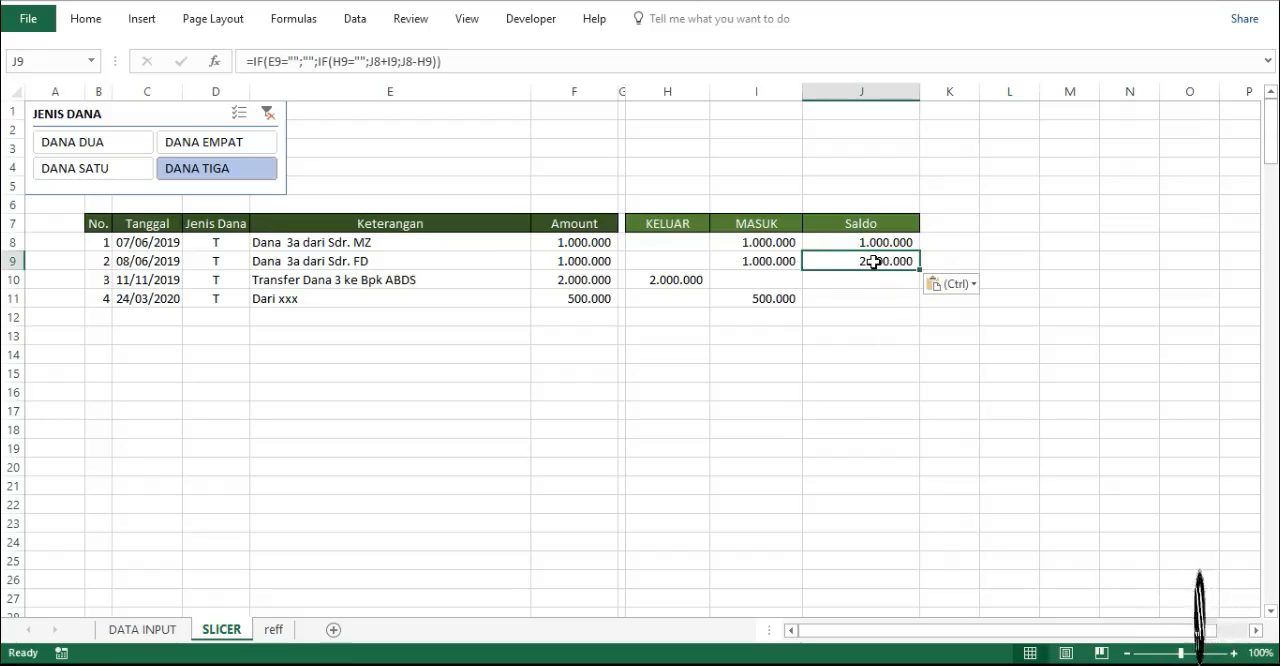
pyautogui.click(497, 58)
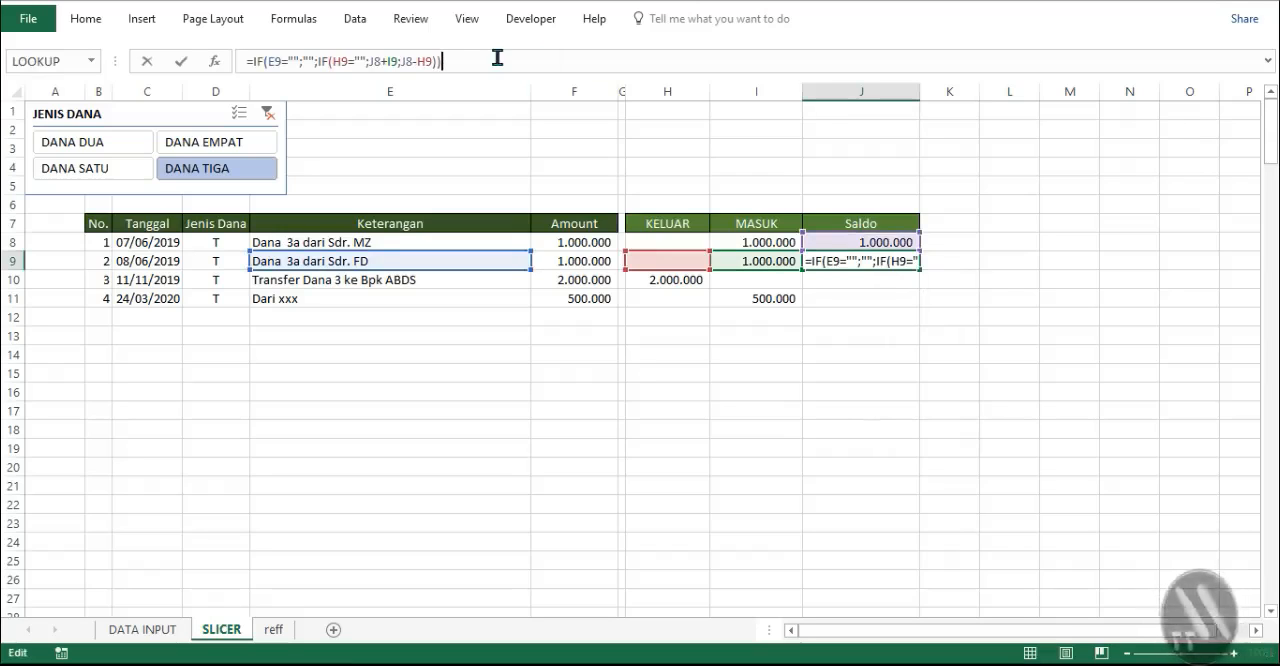
pyautogui.press('Escape')
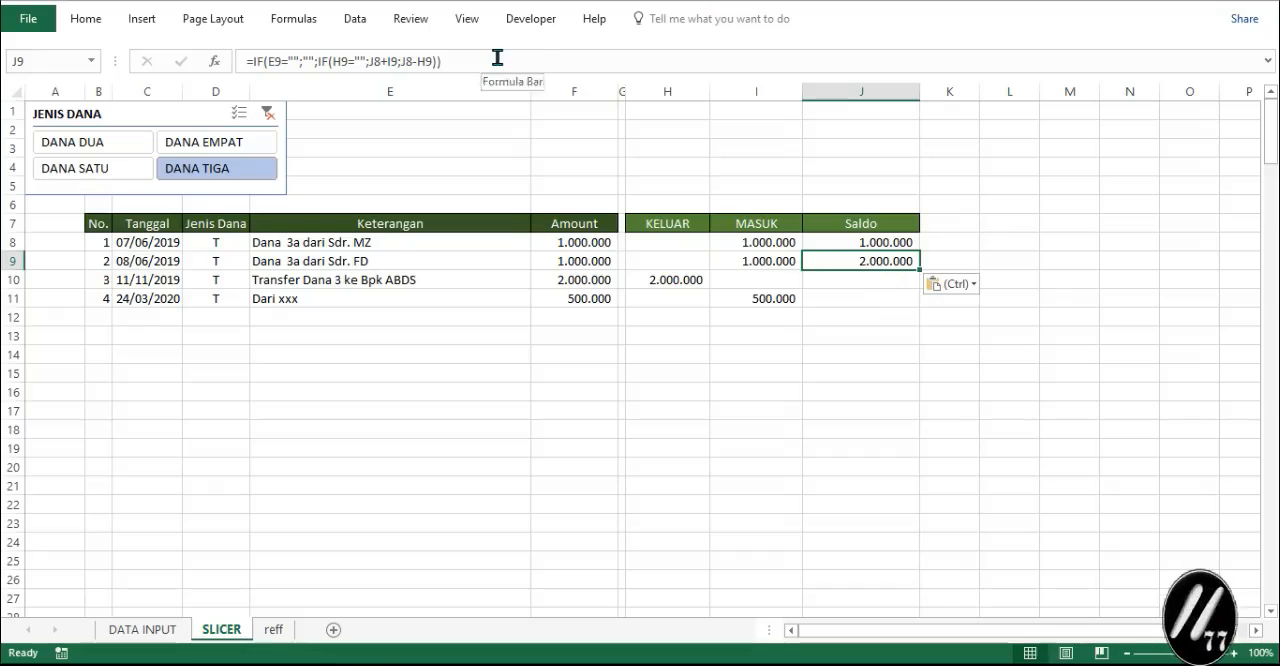
pyautogui.doubleClick(924, 270)
pyautogui.click(1002, 332)
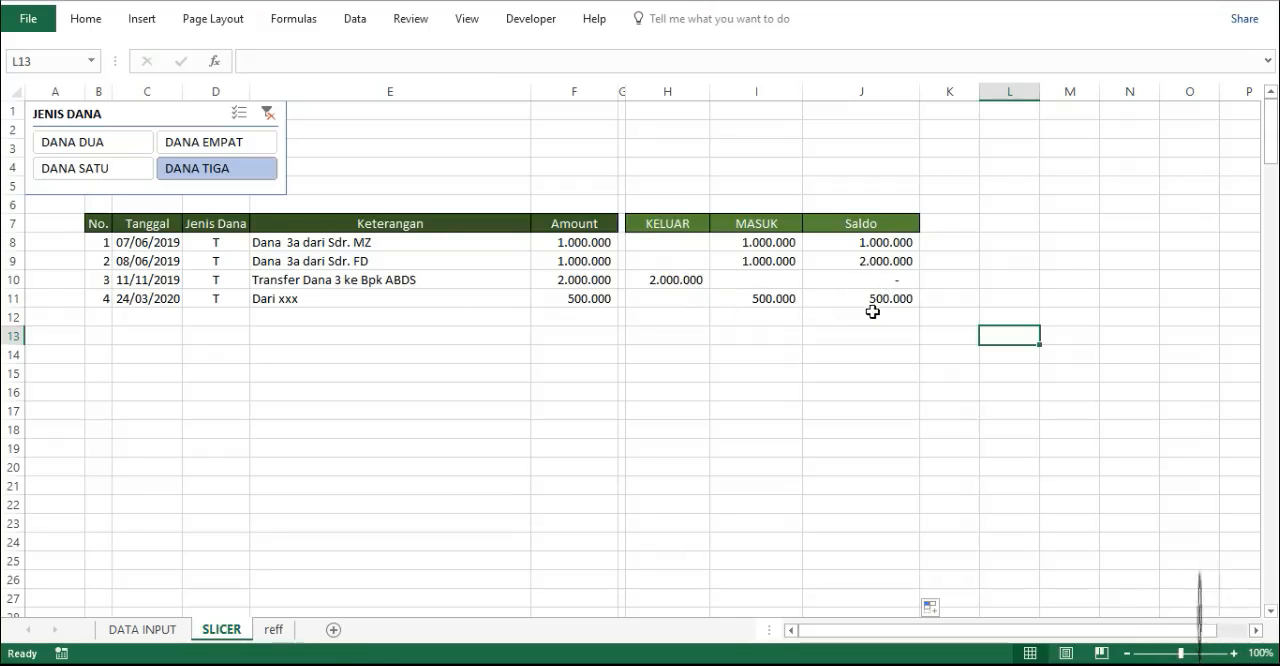
# - Check the table and running Saldo with the JENIS DANA filter cleared, and for DANA DUA, DANA SATU and DANA TIGA in turn
pyautogui.click(267, 113)
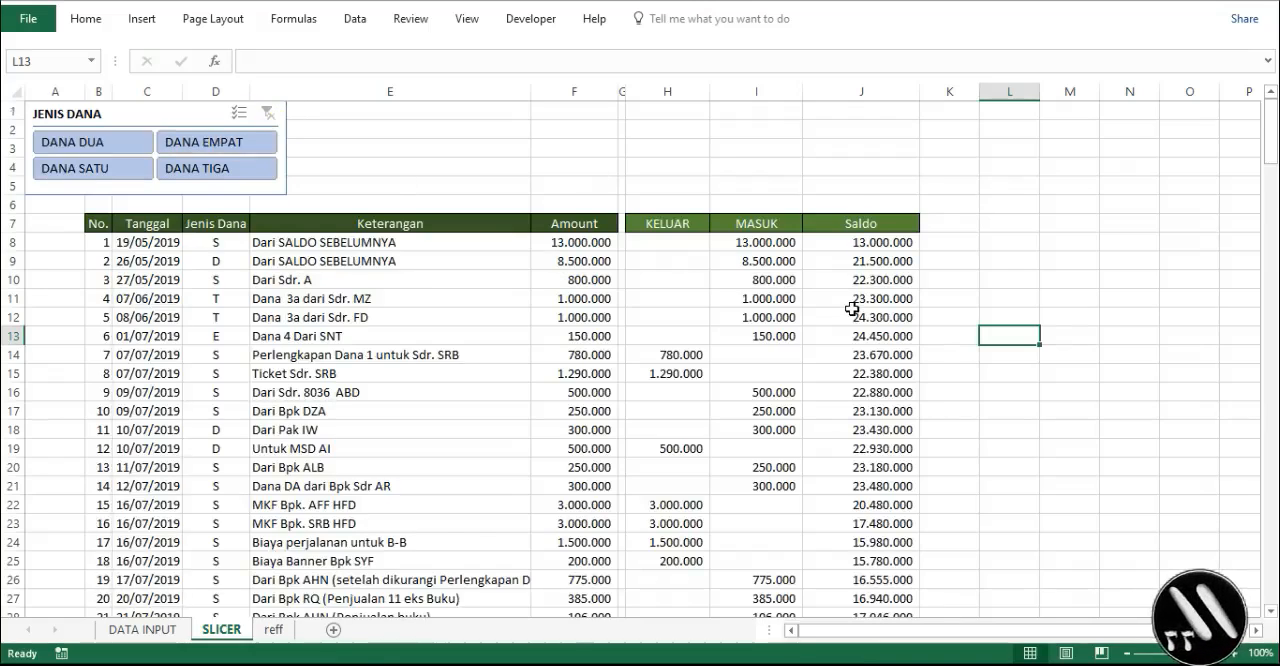
pyautogui.scroll(-9, 851, 308)
pyautogui.scroll(8, 851, 309)
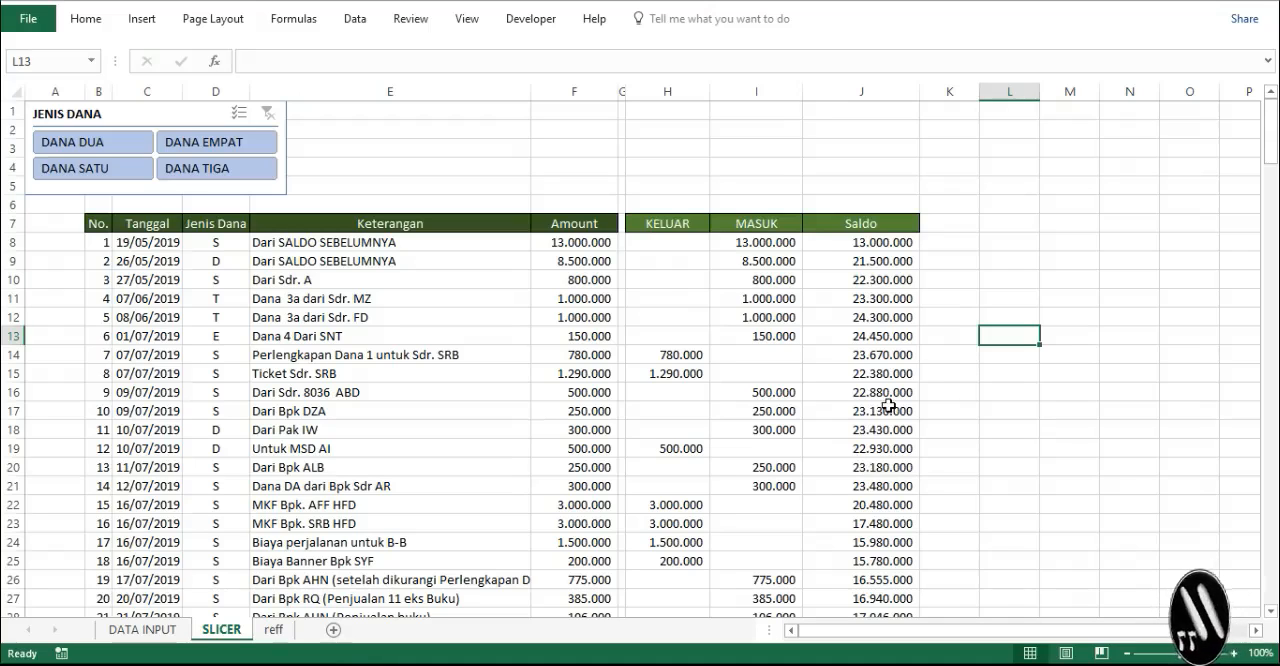
pyautogui.click(106, 148)
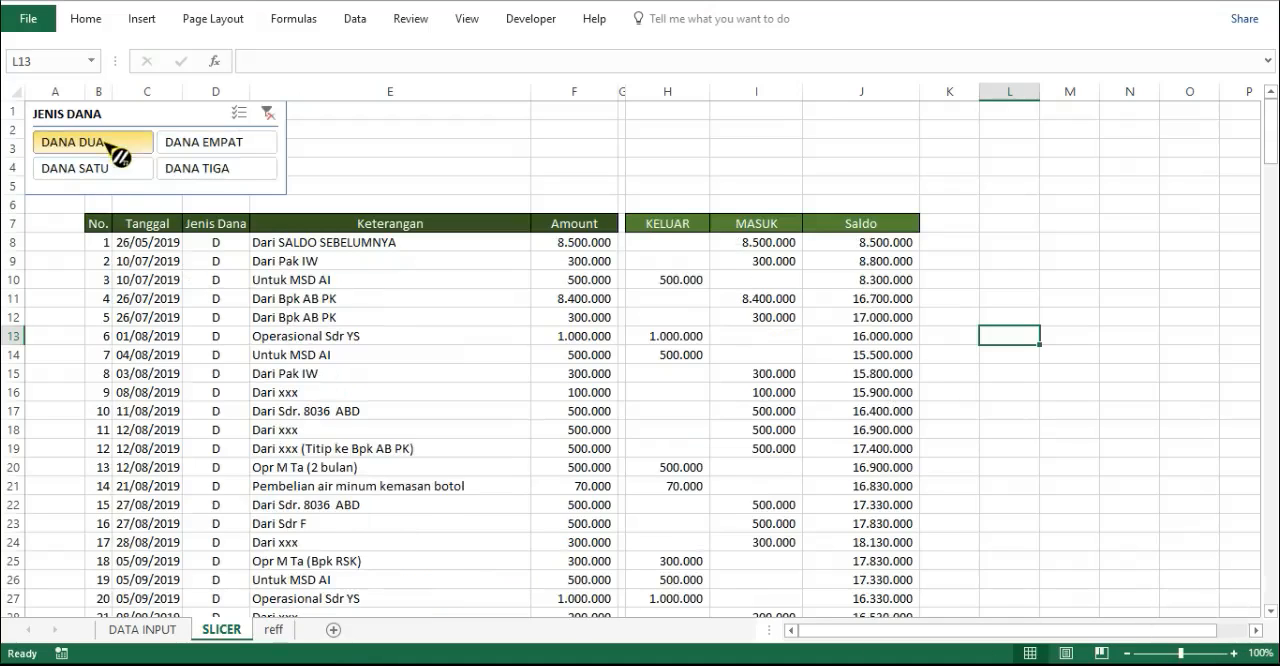
pyautogui.click(100, 168)
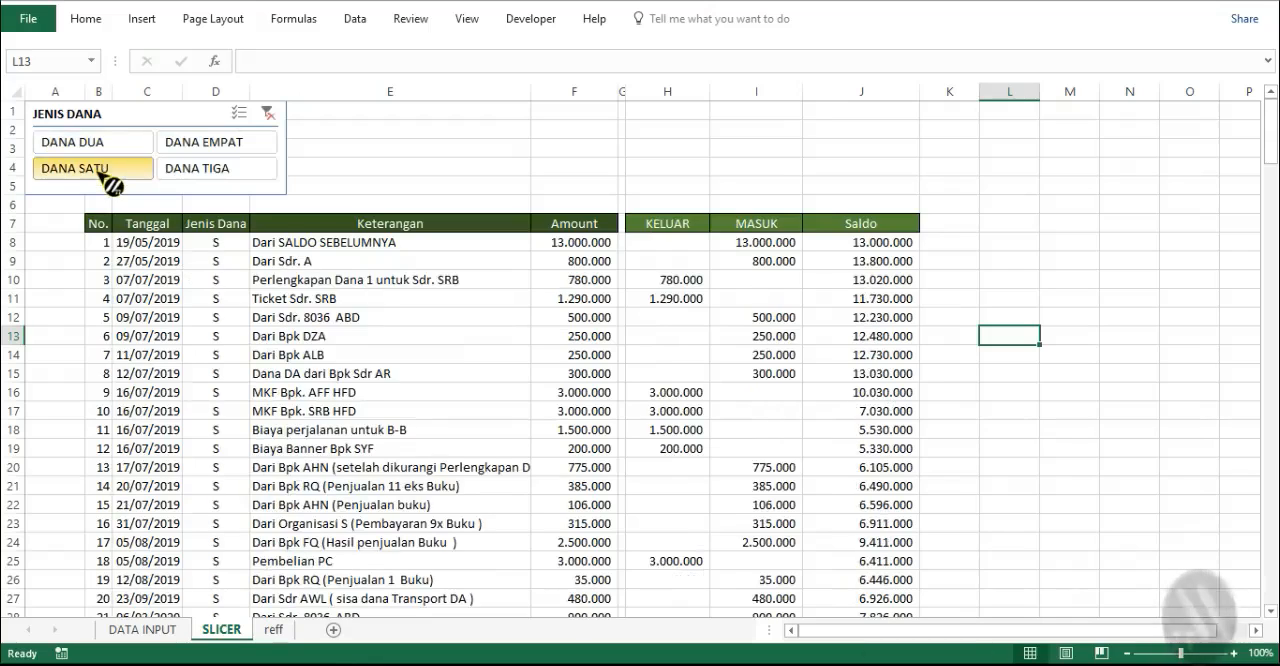
pyautogui.scroll(-8, 934, 480)
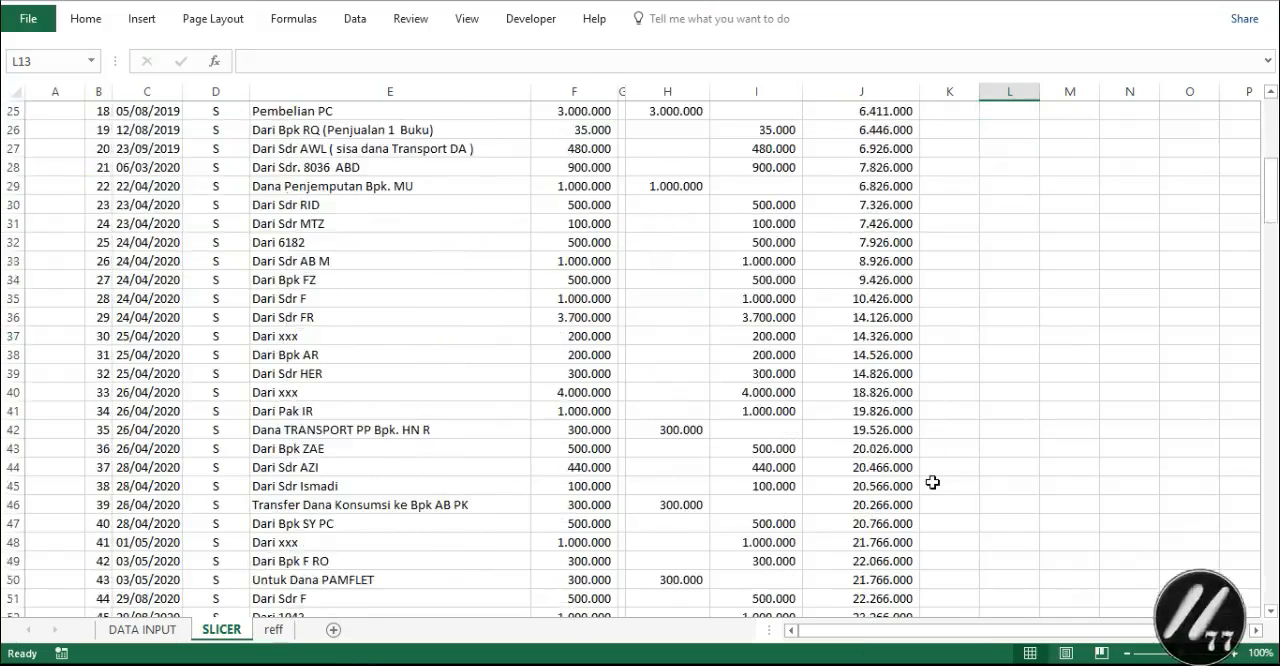
pyautogui.scroll(8, 934, 480)
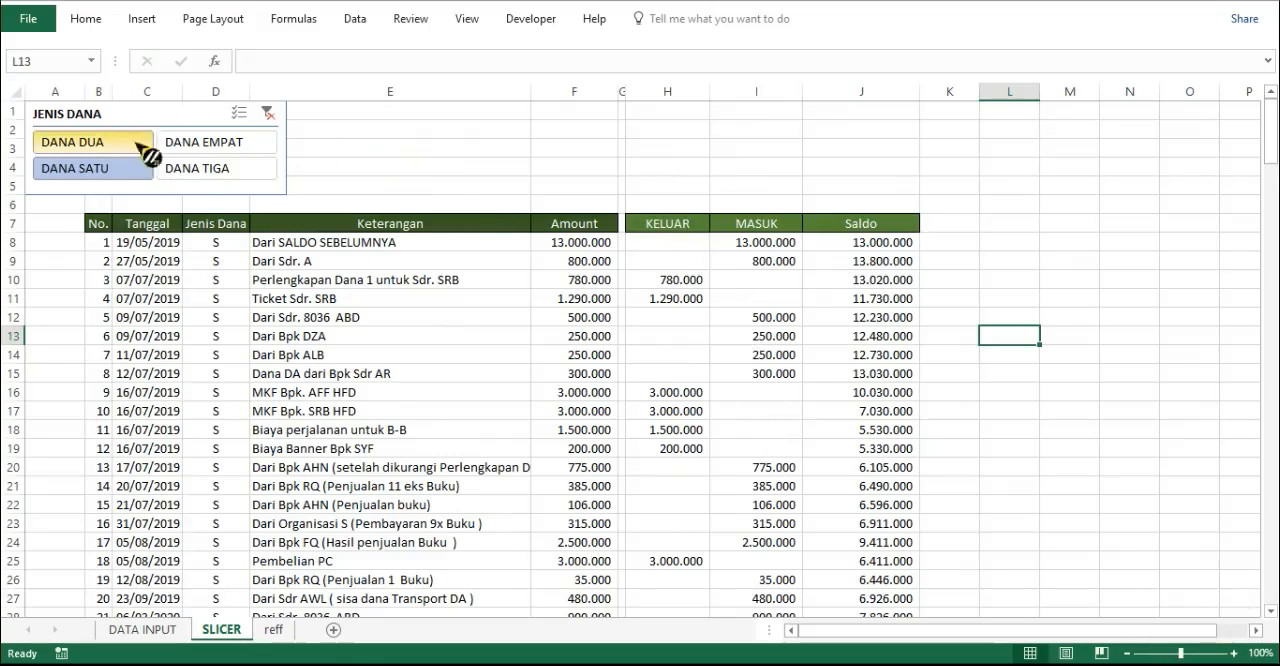
pyautogui.click(190, 172)
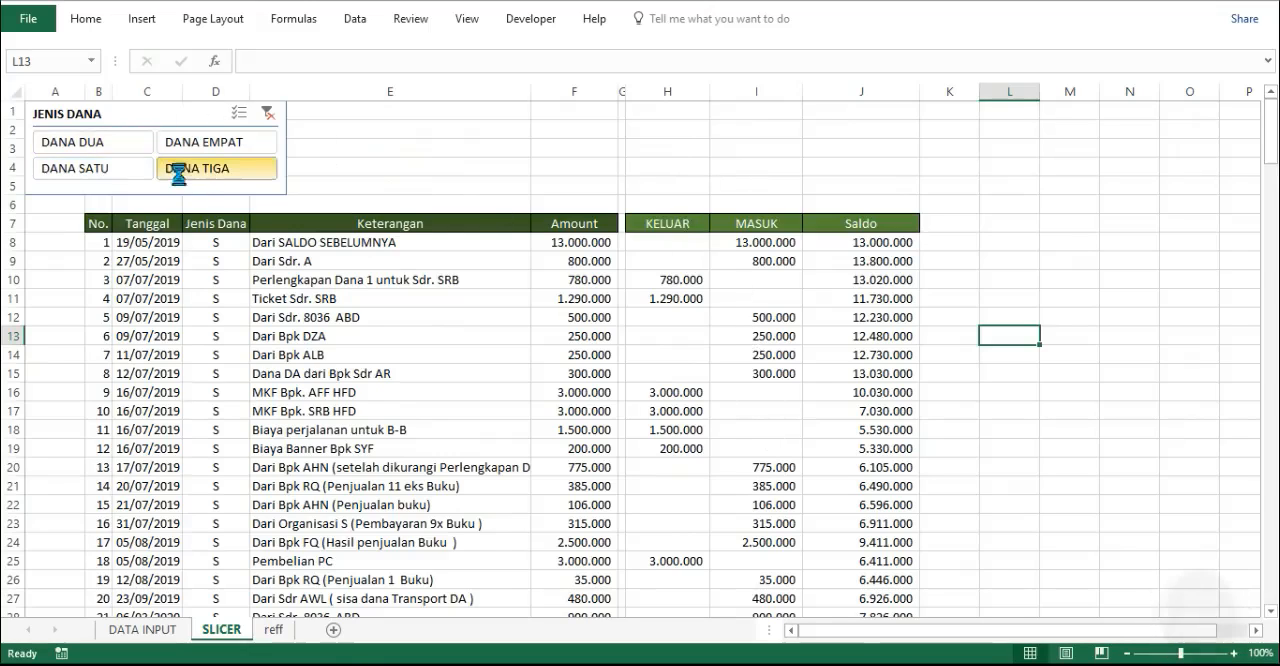
# - Check the table and running Saldo for DANA EMPAT with the JENIS DANA slicer
pyautogui.click(265, 150)
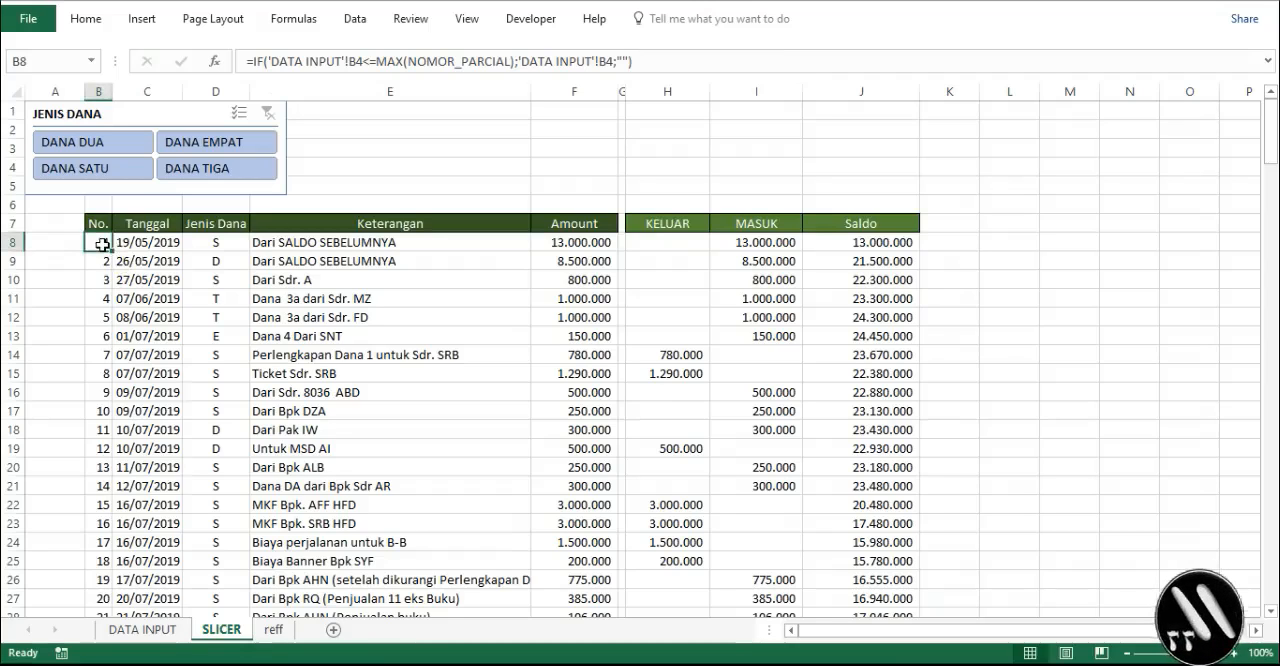
# - Create a formula-based conditional formatting rule for B8:J207 with the formula =$H8=""
pyautogui.hotkey('ctrl', 'shift', 'End')
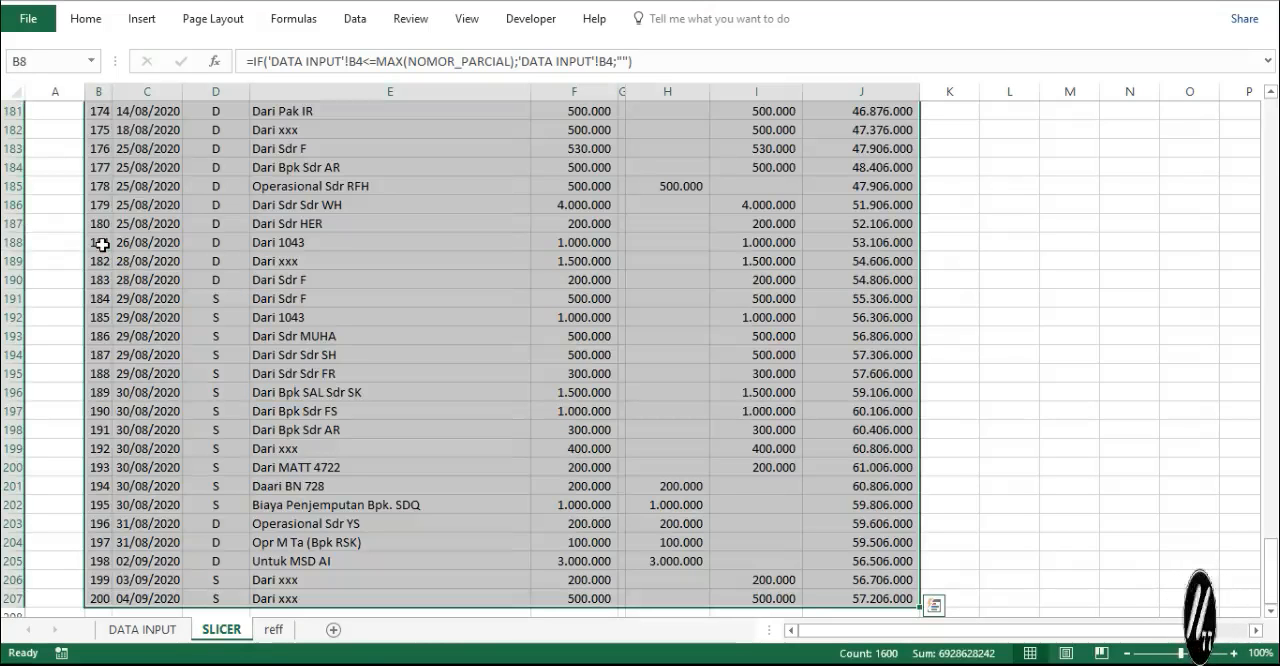
pyautogui.click(305, 24)
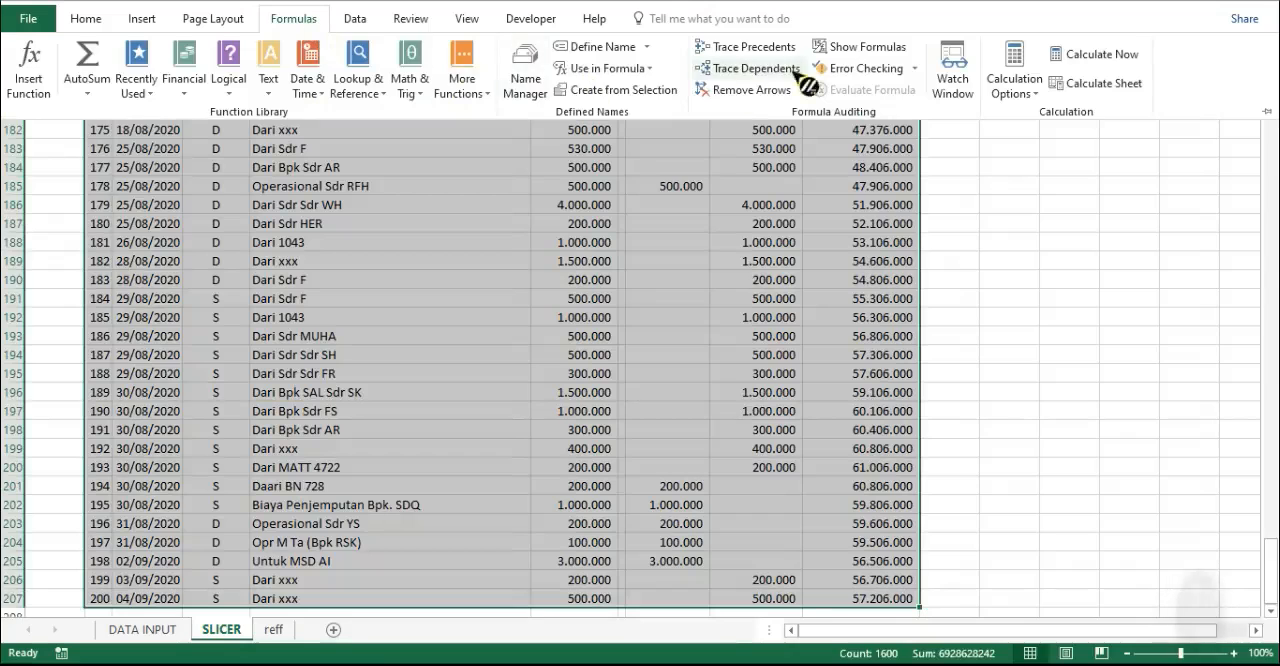
pyautogui.click(85, 18)
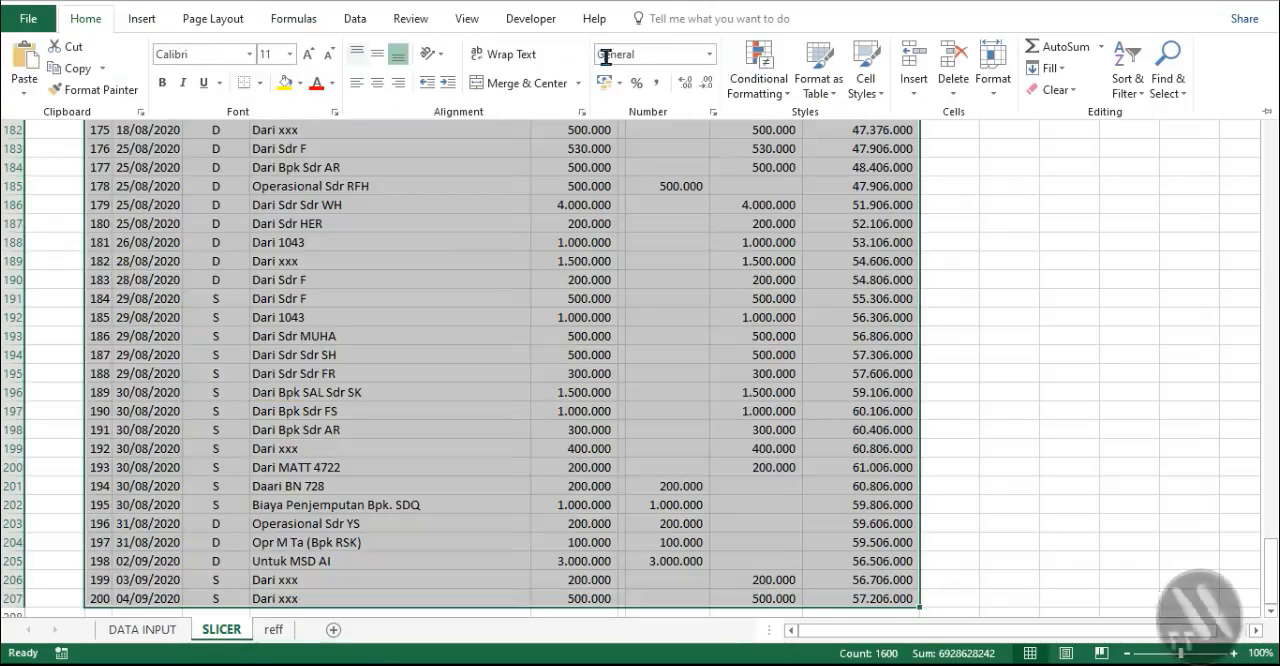
pyautogui.click(760, 85)
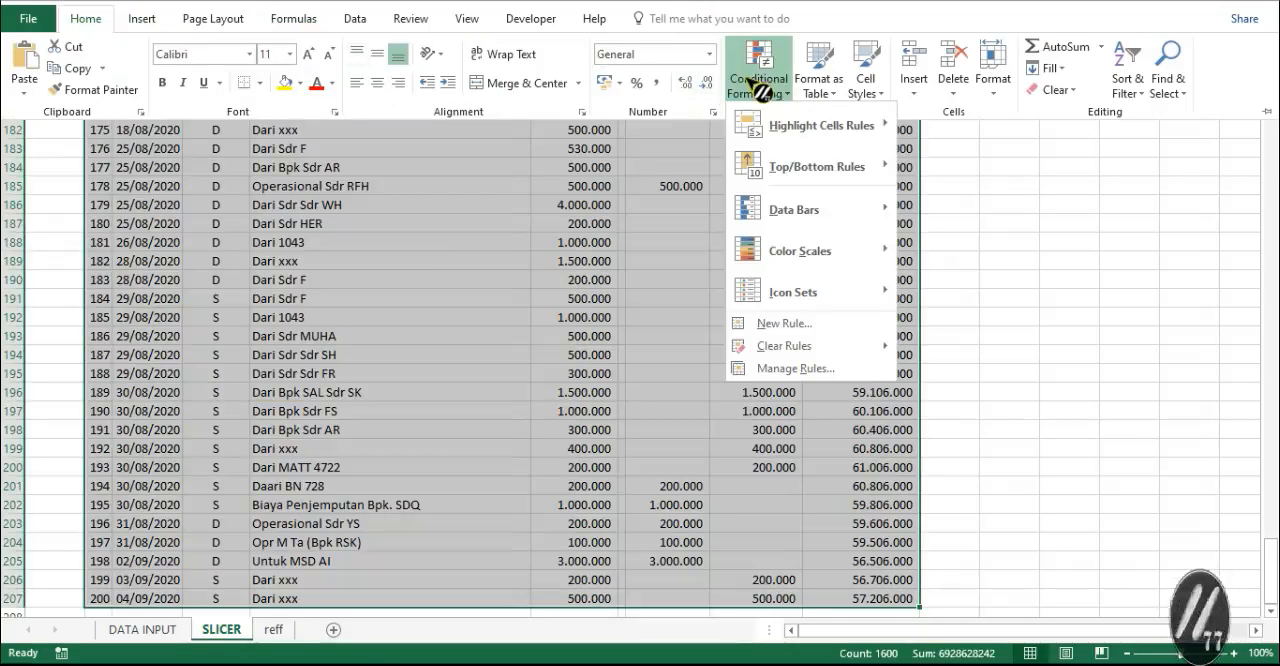
pyautogui.click(807, 374)
pyautogui.click(535, 288)
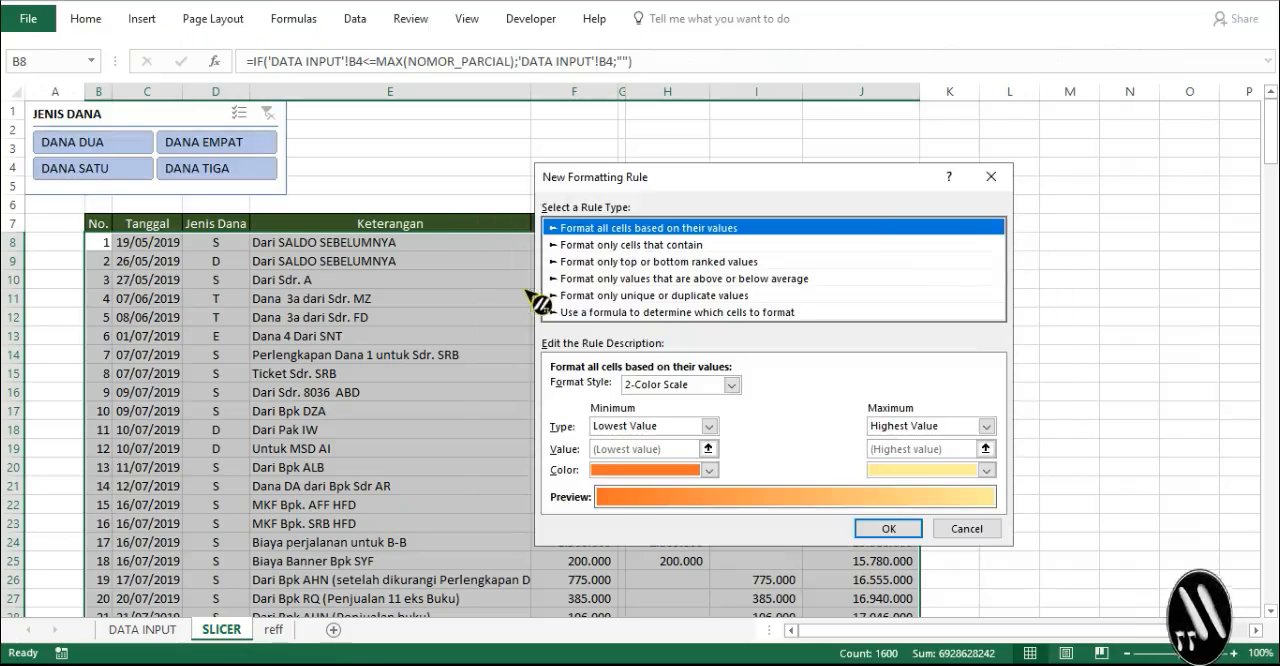
pyautogui.click(600, 314)
pyautogui.click(626, 389)
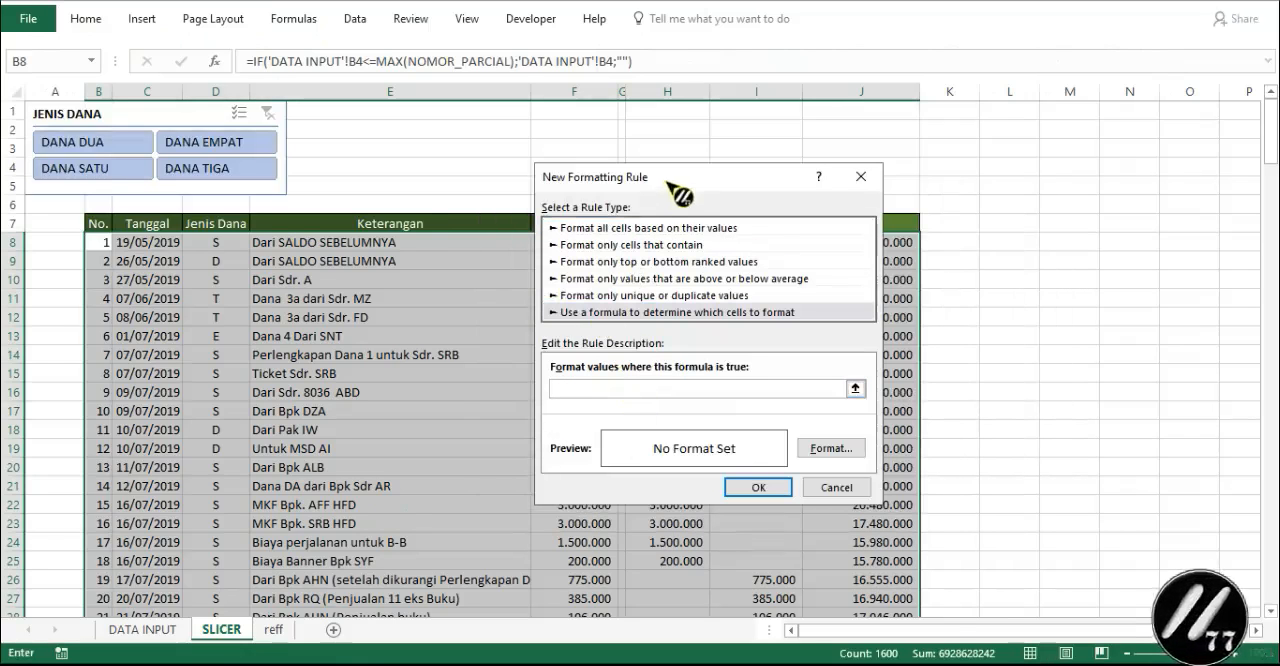
pyautogui.moveTo(681, 190); pyautogui.dragTo(385, 336)
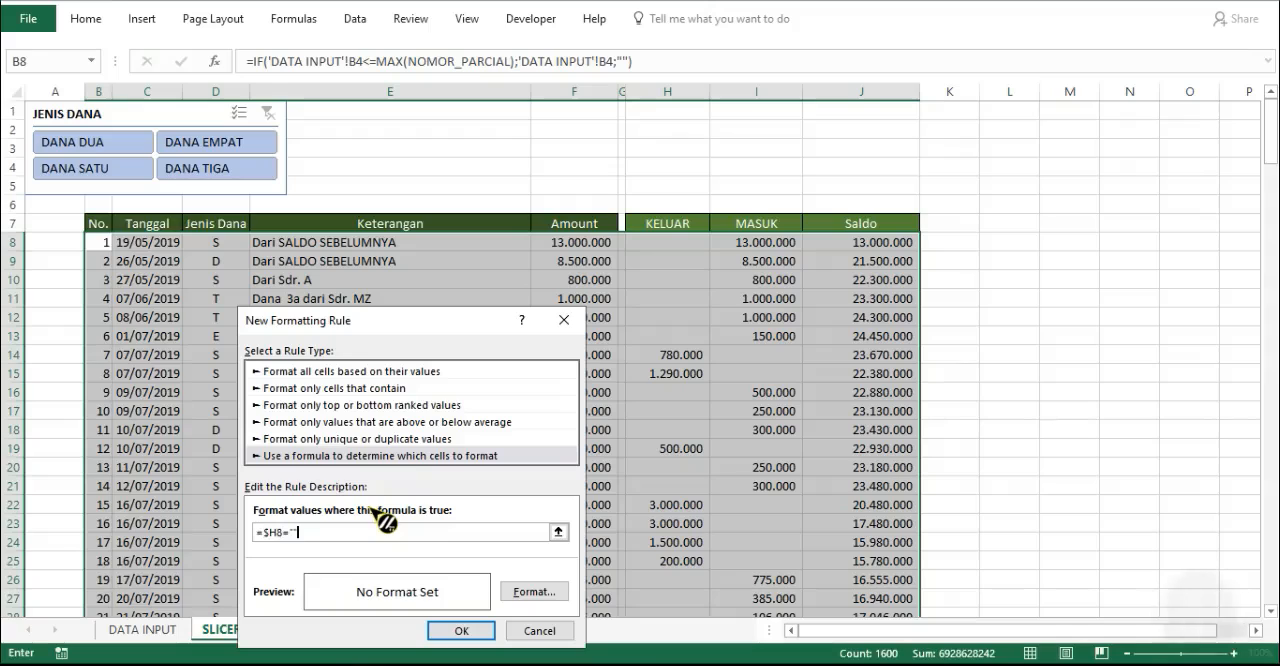
# - Format the =$H8="" rule with a light gold fill and a fine dotted outline border, and apply it to the table
pyautogui.click(540, 593)
pyautogui.click(676, 261)
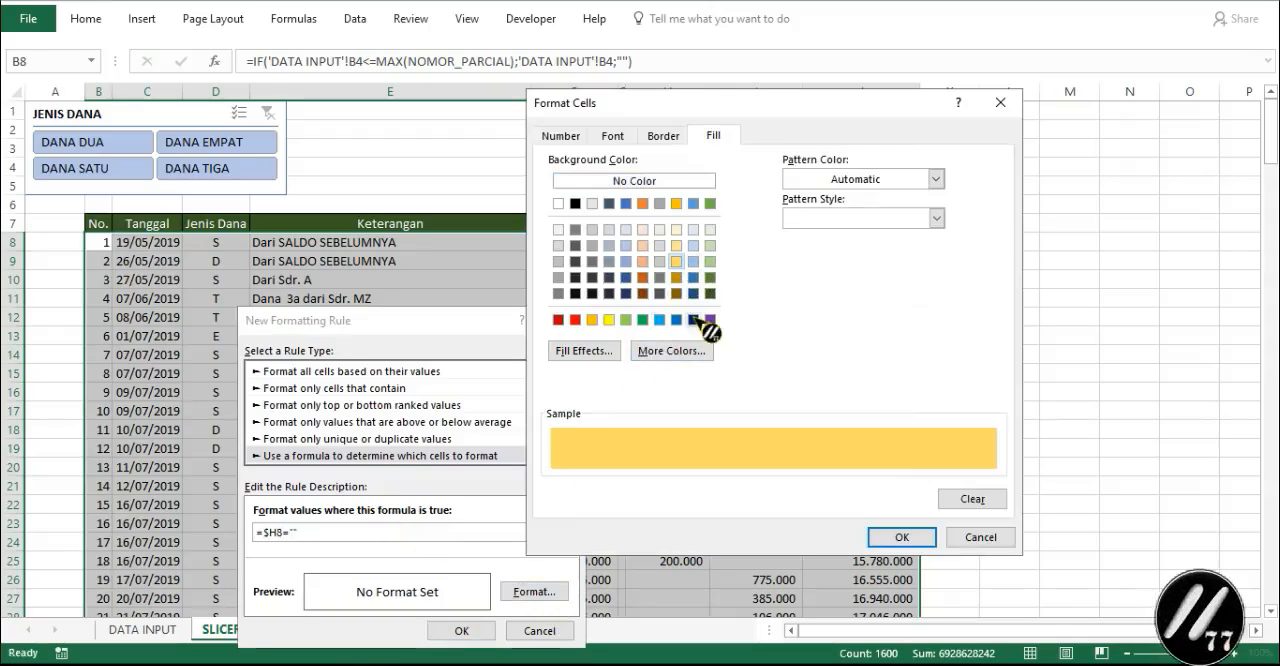
pyautogui.click(902, 538)
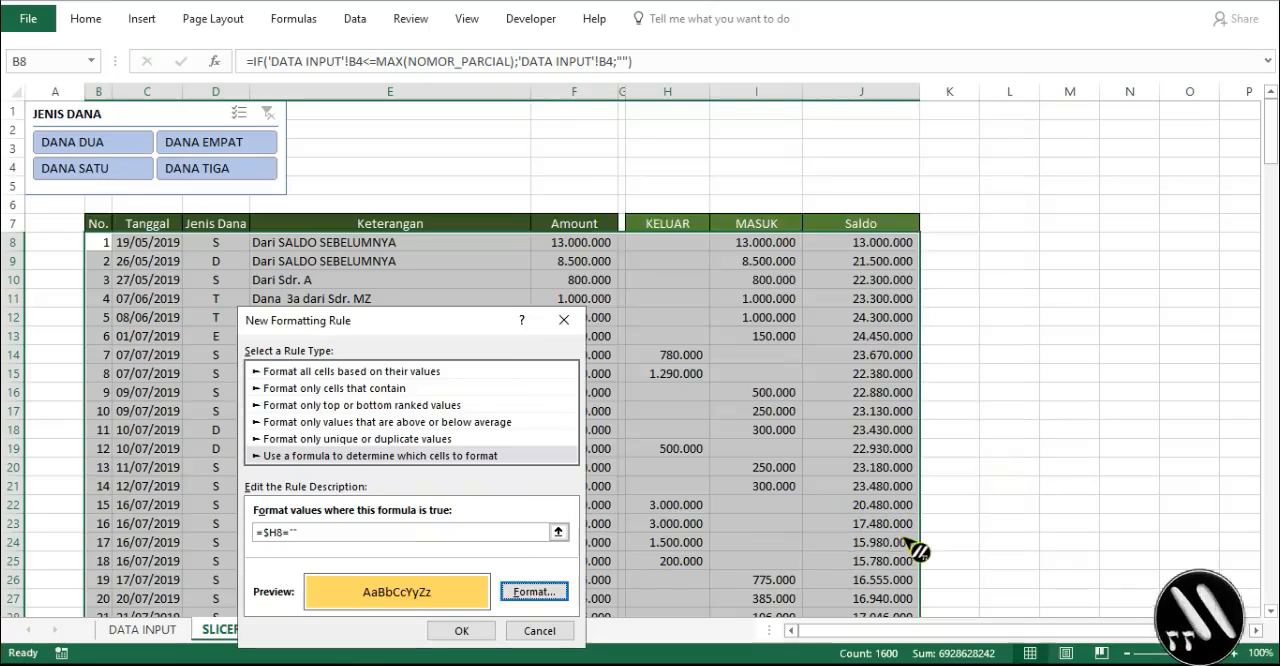
pyautogui.click(536, 593)
pyautogui.click(658, 138)
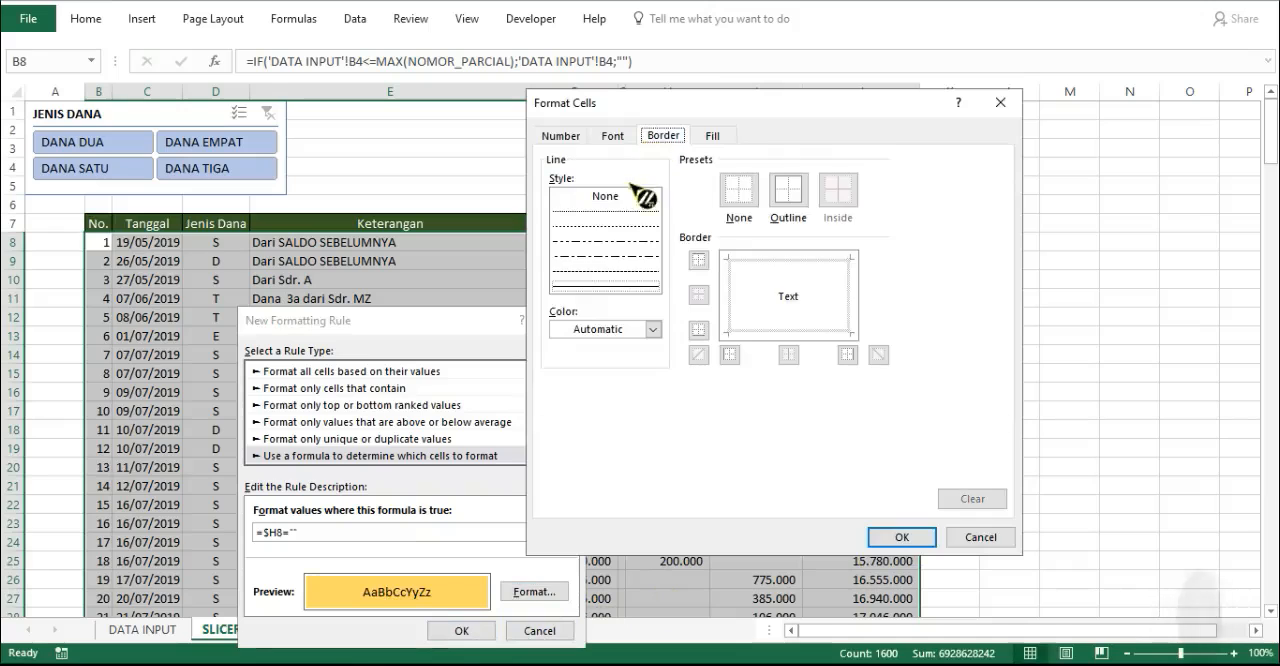
pyautogui.click(620, 211)
pyautogui.click(790, 195)
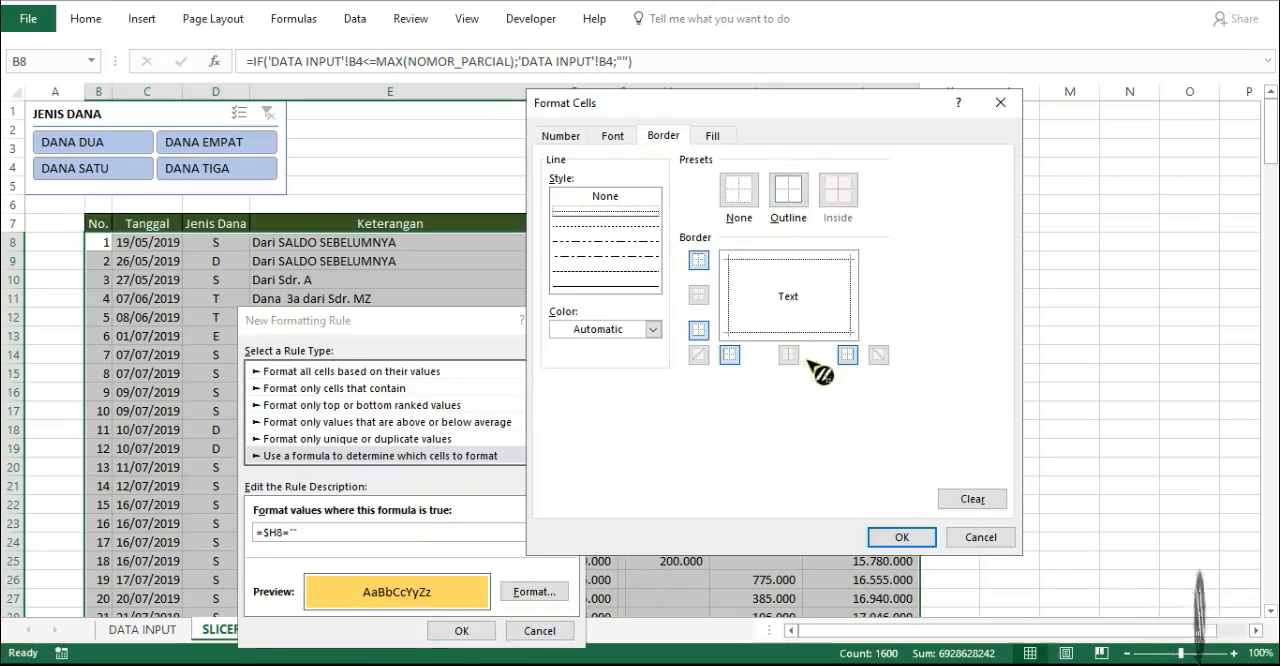
pyautogui.click(902, 537)
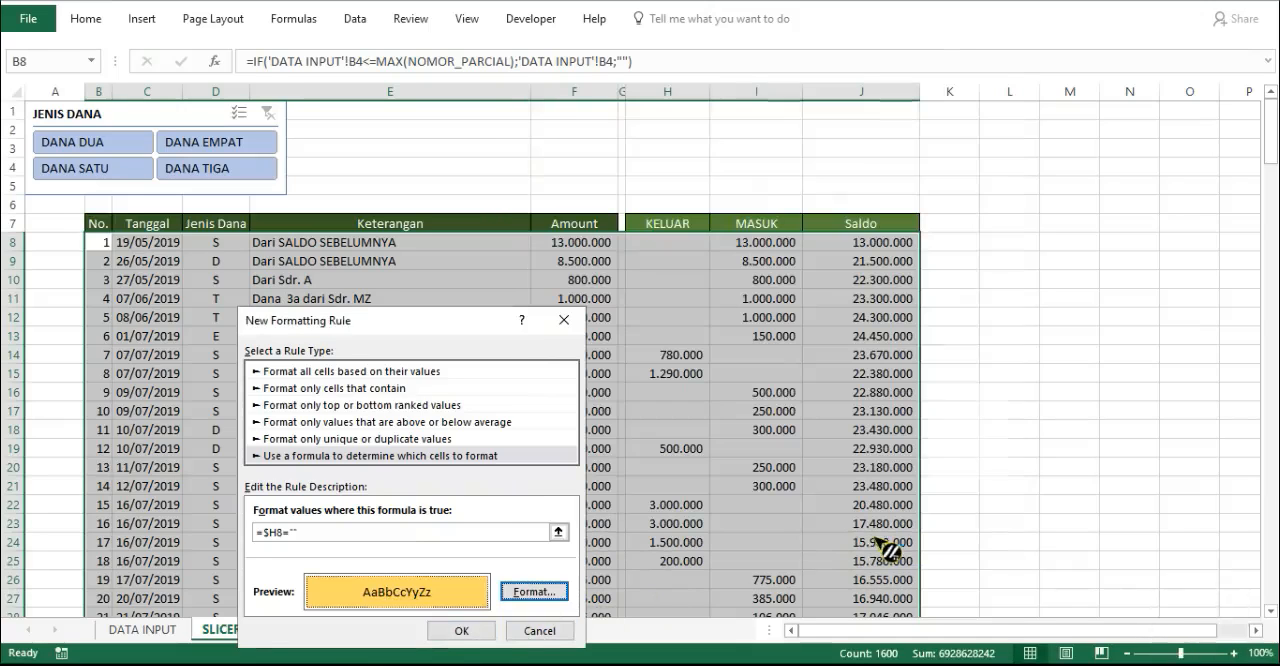
pyautogui.click(470, 631)
pyautogui.click(1025, 478)
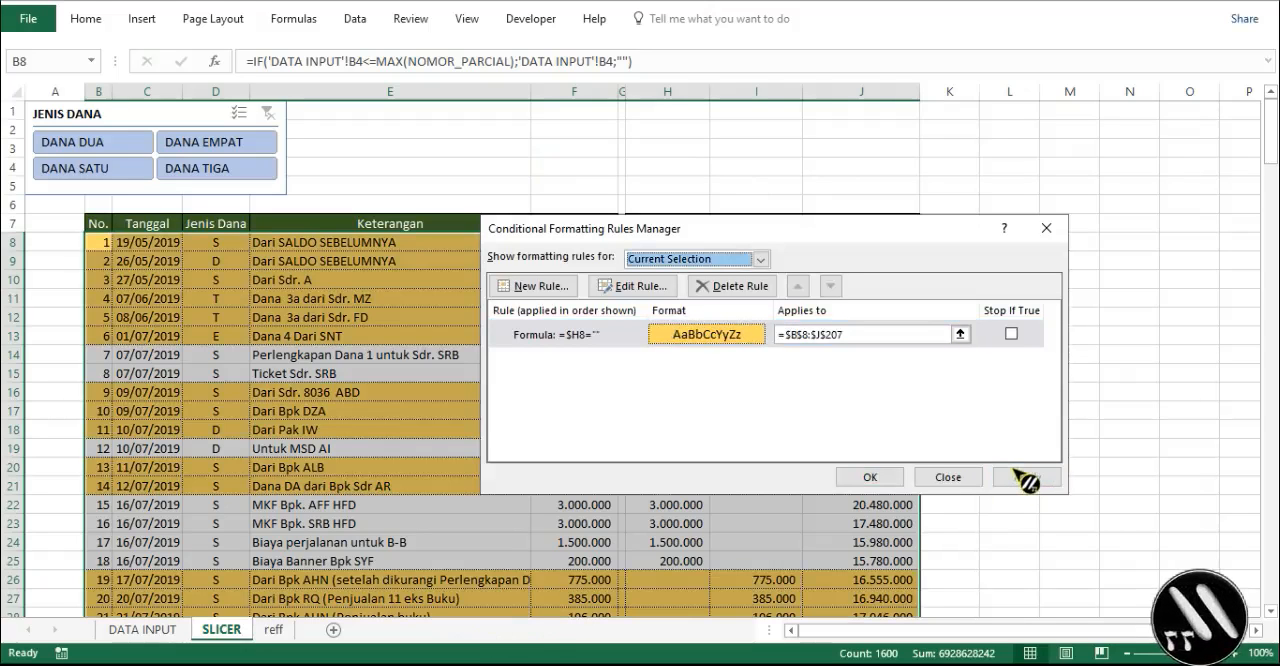
# - Add a second formula-based conditional formatting rule for B8:J207 with the formula =$I8=""
pyautogui.click(550, 287)
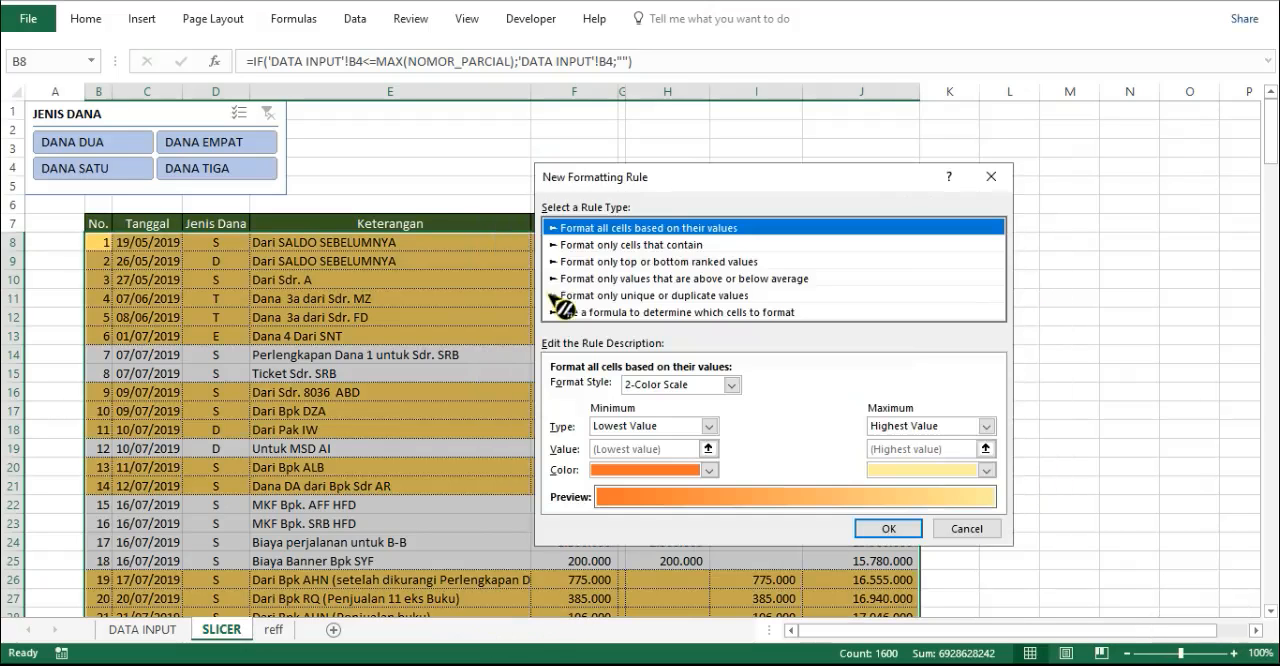
pyautogui.click(568, 310)
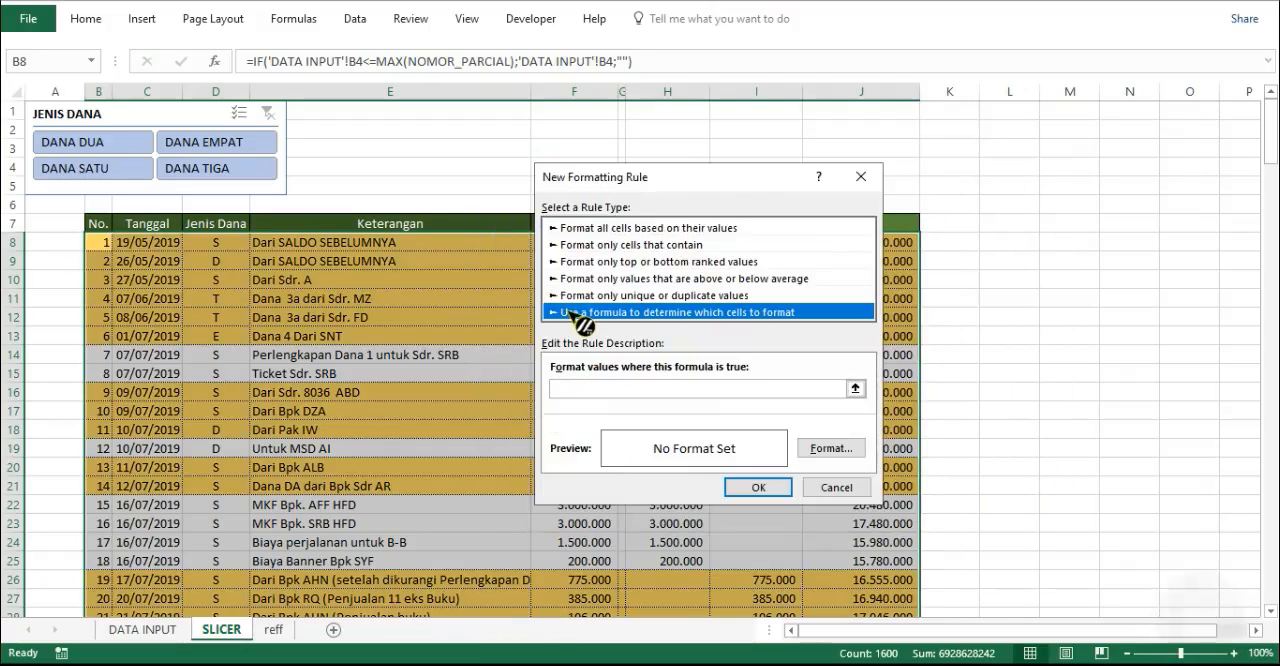
pyautogui.click(661, 389)
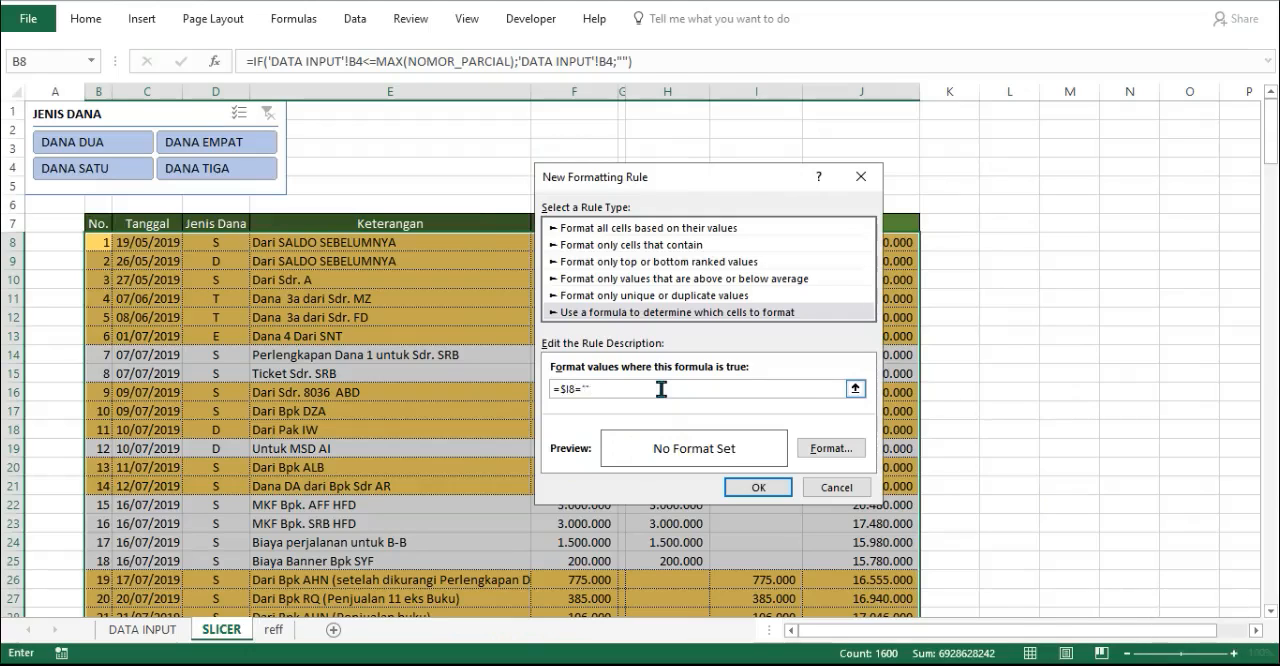
# - Format the =$I8="" rule with a fine dotted outline border and a light green fill, and apply it to the table
pyautogui.click(833, 448)
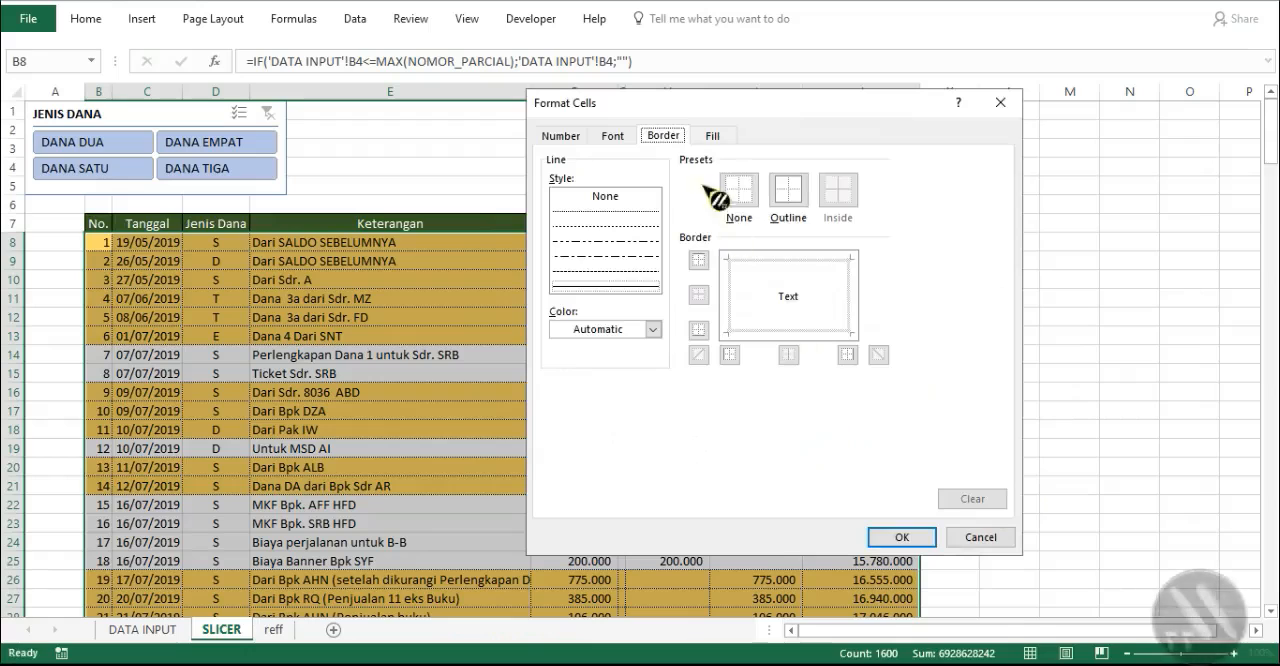
pyautogui.click(800, 200)
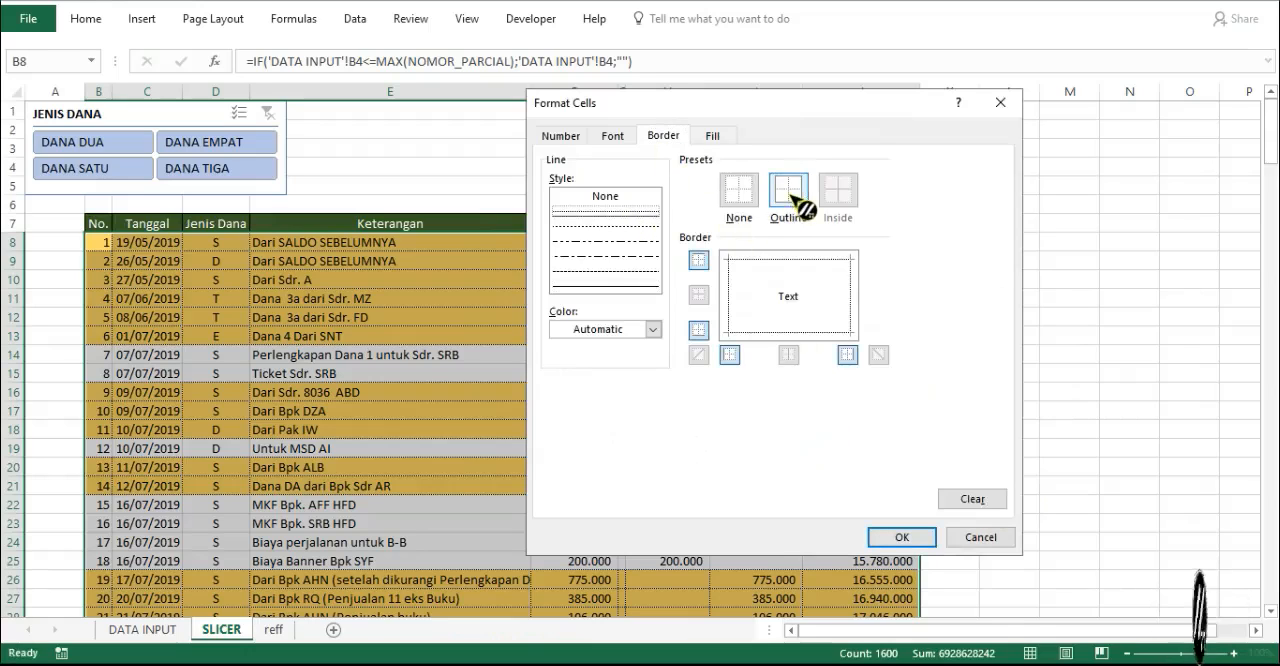
pyautogui.click(712, 135)
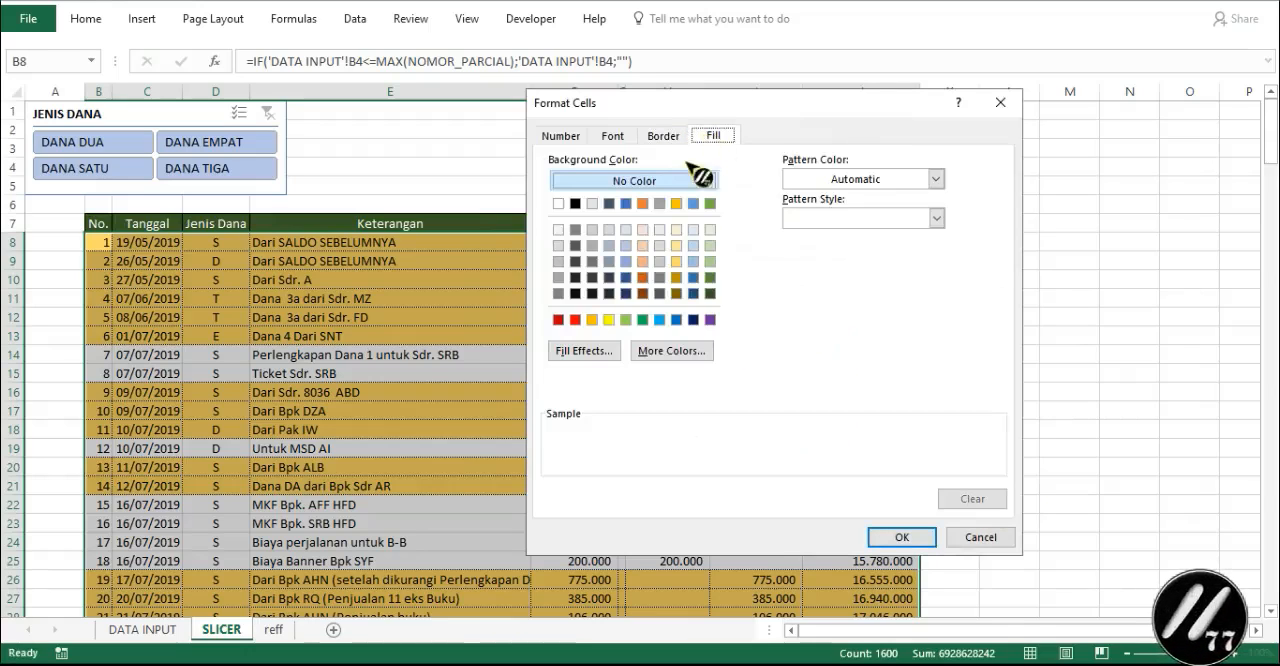
pyautogui.click(710, 262)
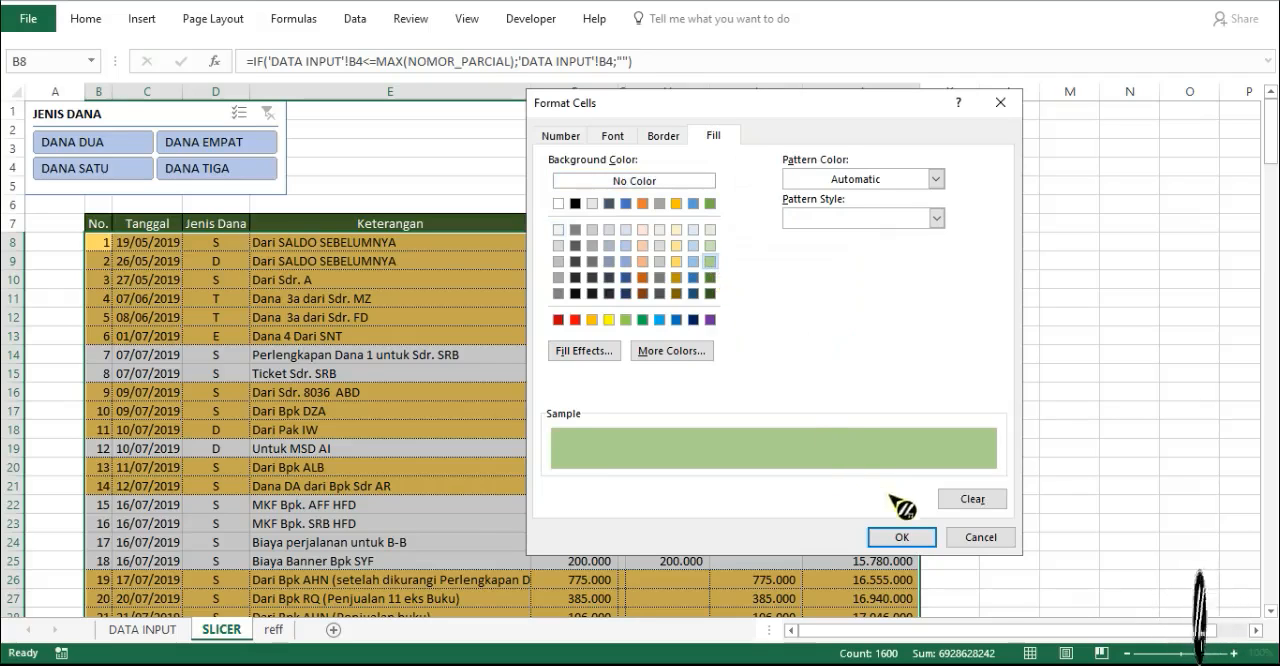
pyautogui.click(901, 537)
pyautogui.click(760, 489)
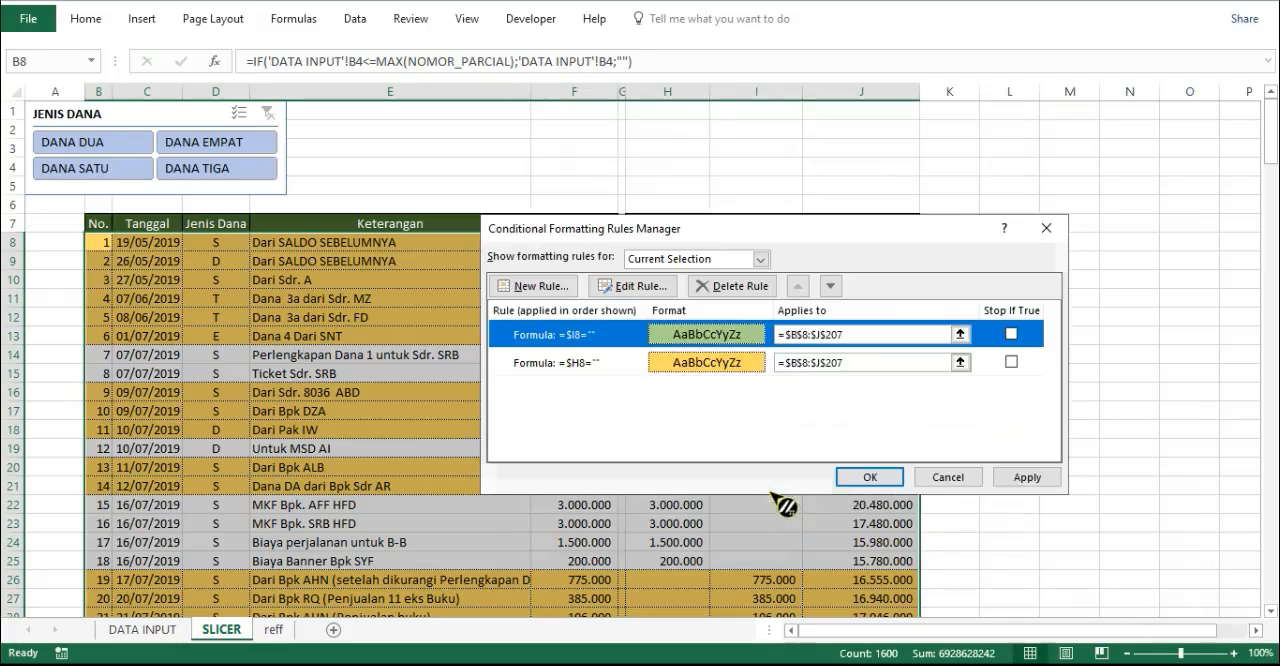
pyautogui.click(1022, 481)
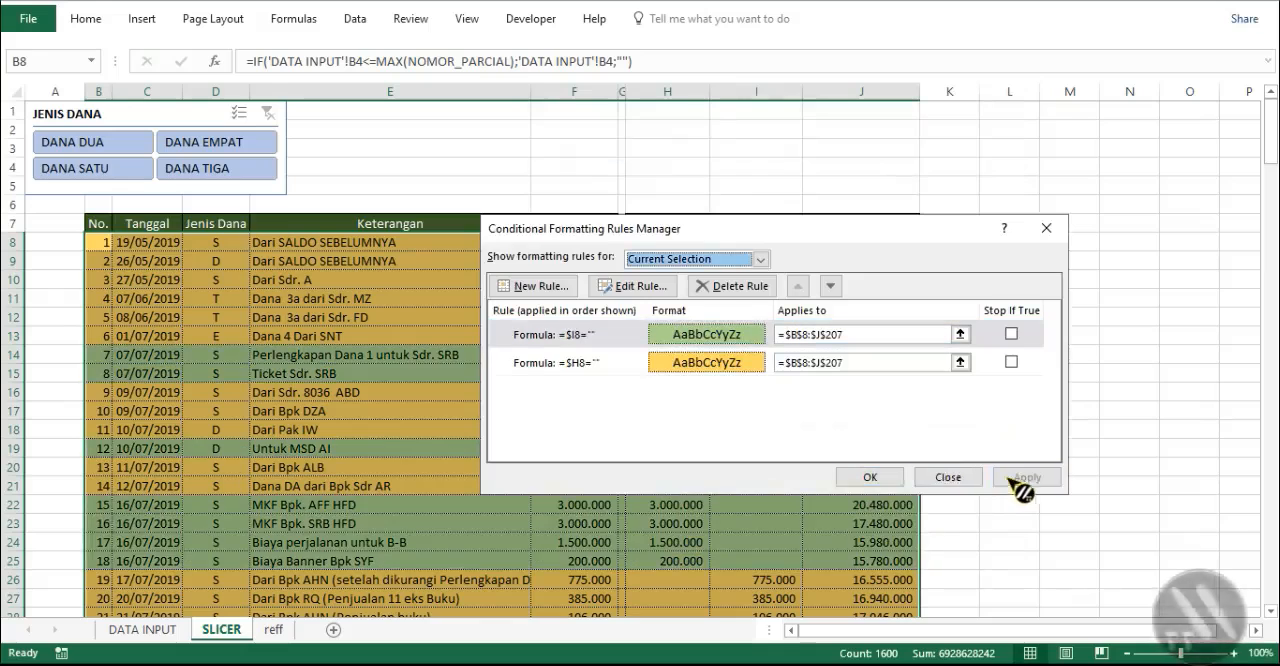
pyautogui.click(870, 478)
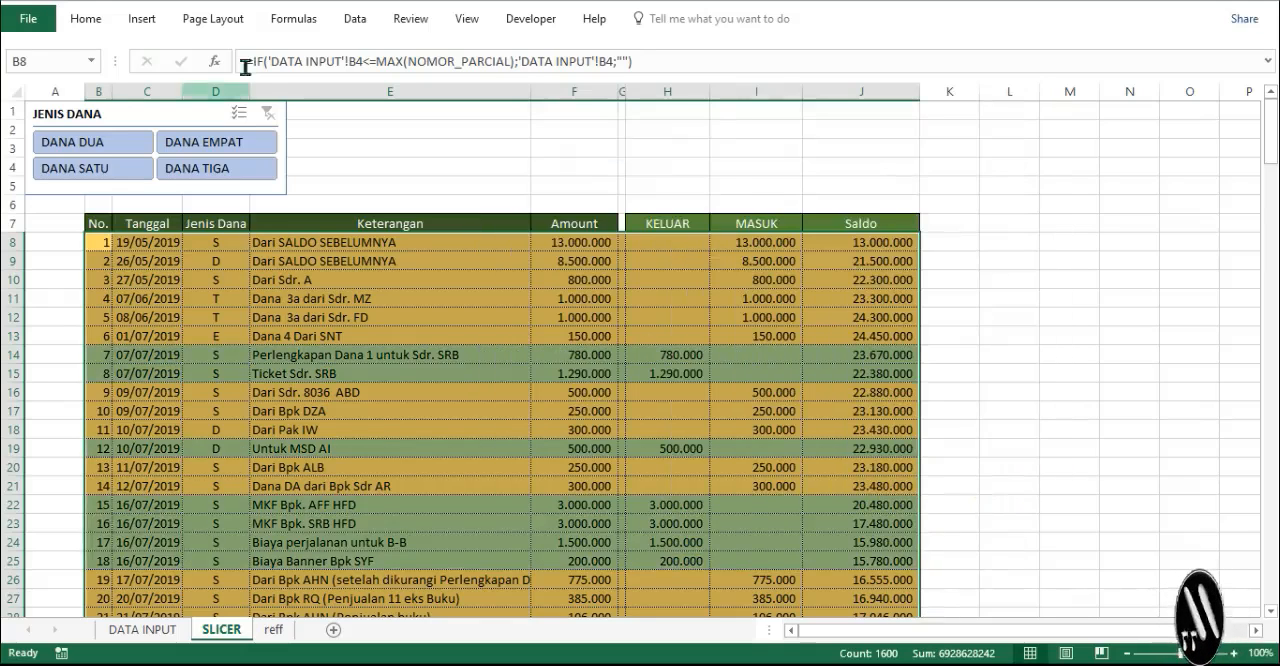
# - Start a third formula-based conditional formatting rule for the table range B8:J207
pyautogui.click(97, 28)
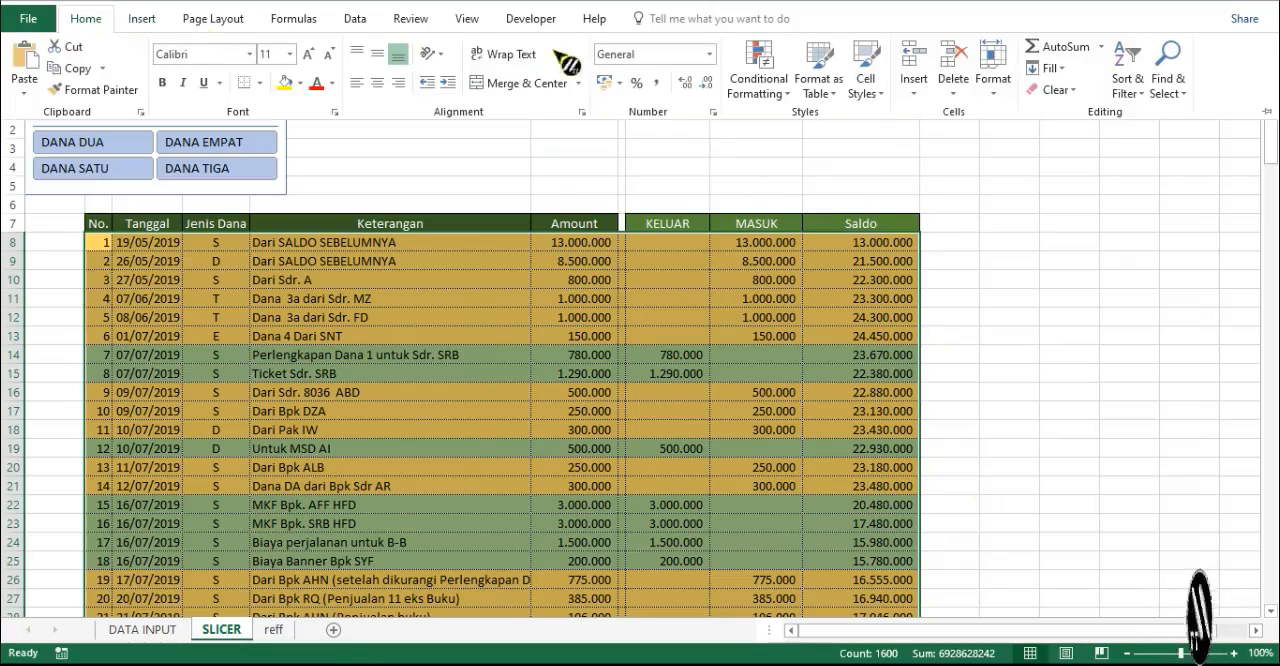
pyautogui.click(758, 80)
pyautogui.click(783, 369)
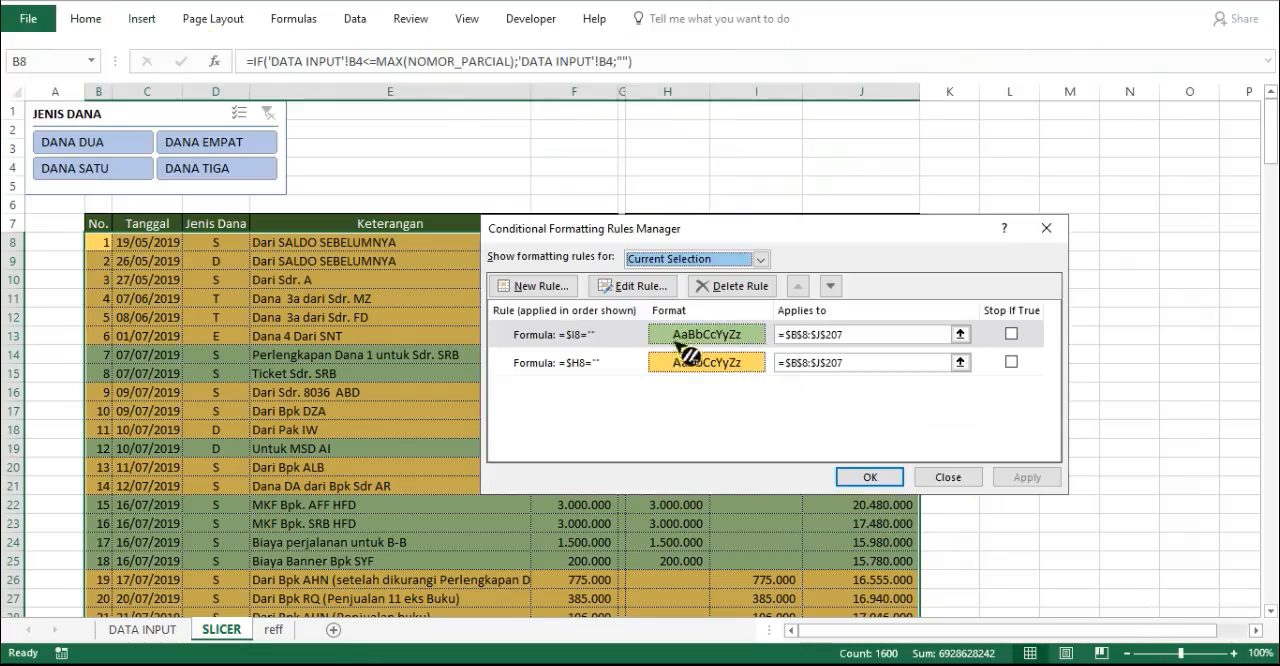
pyautogui.click(557, 289)
pyautogui.click(571, 312)
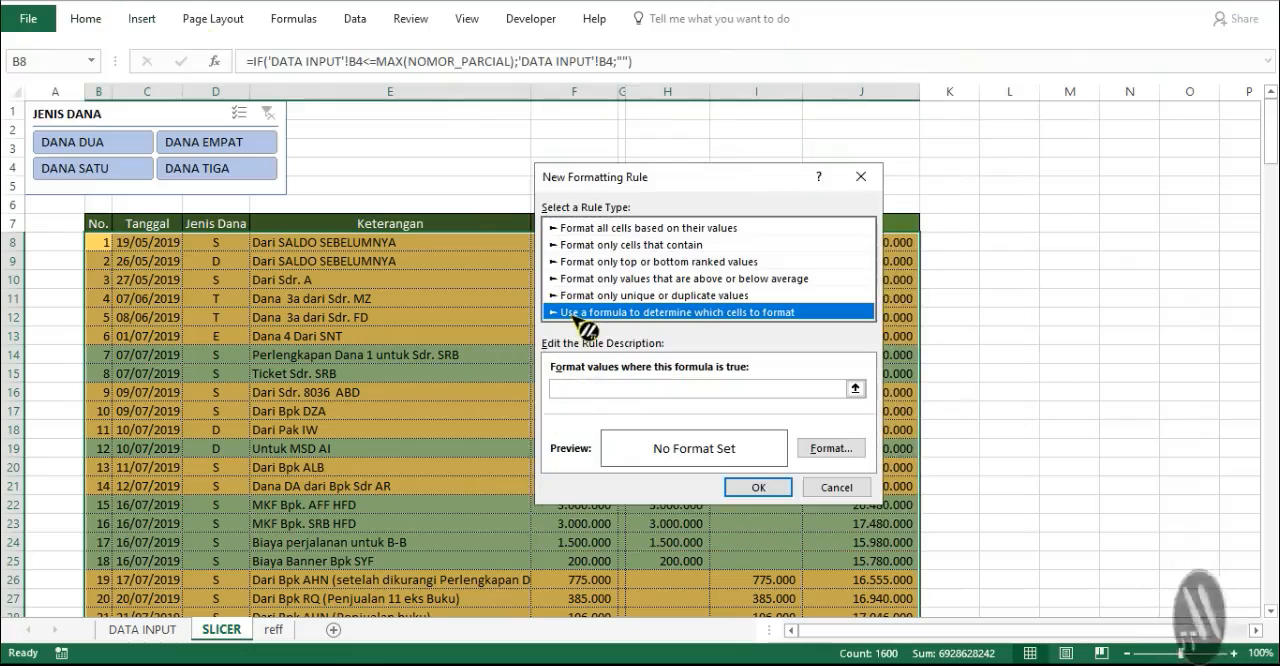
pyautogui.click(617, 390)
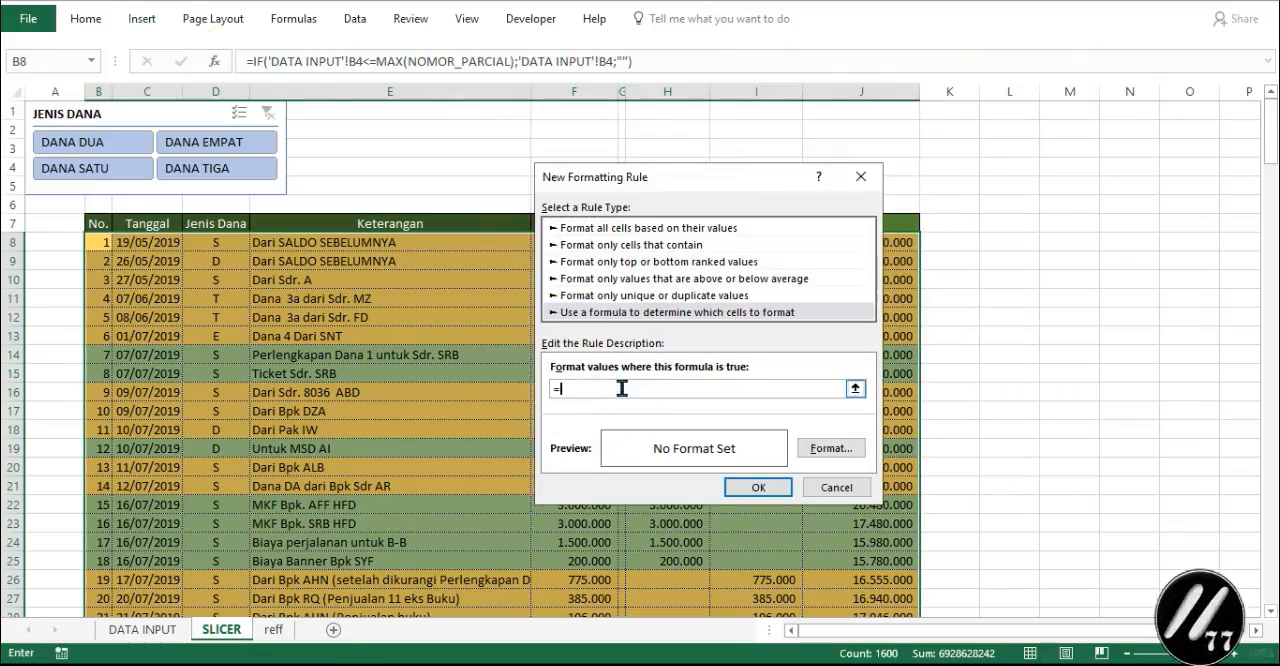
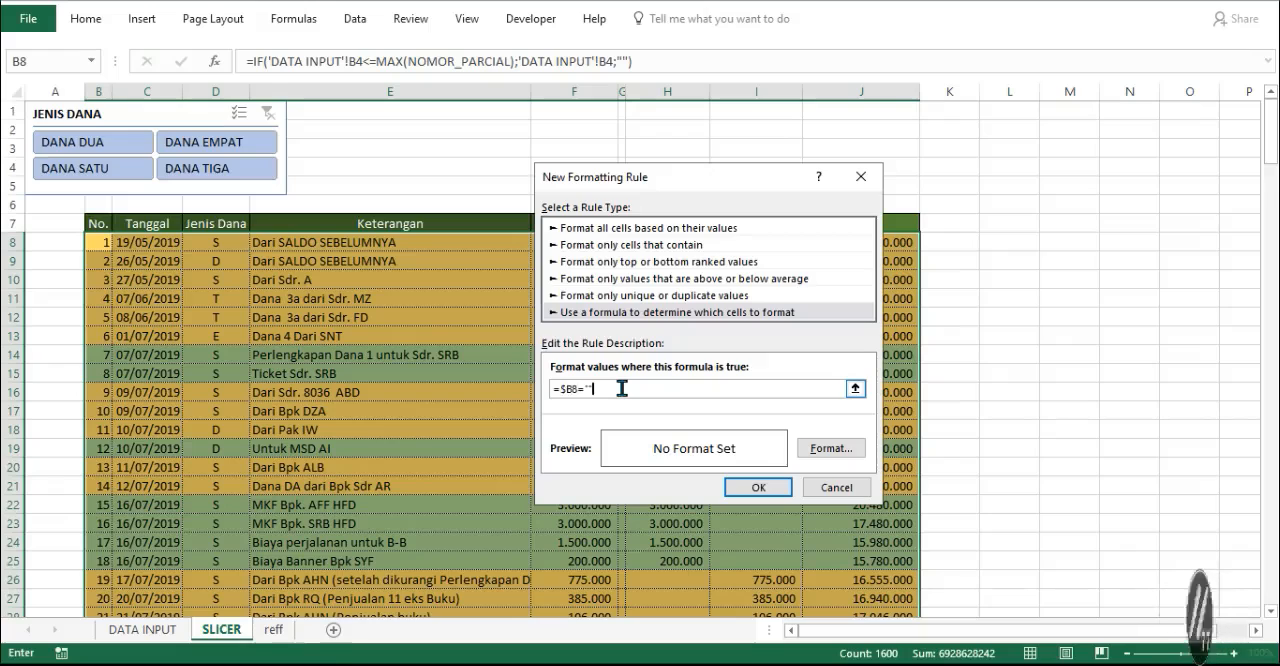
# - Format the =$B8="" rule with no border lines and apply it to the table range B8:J207
pyautogui.click(836, 448)
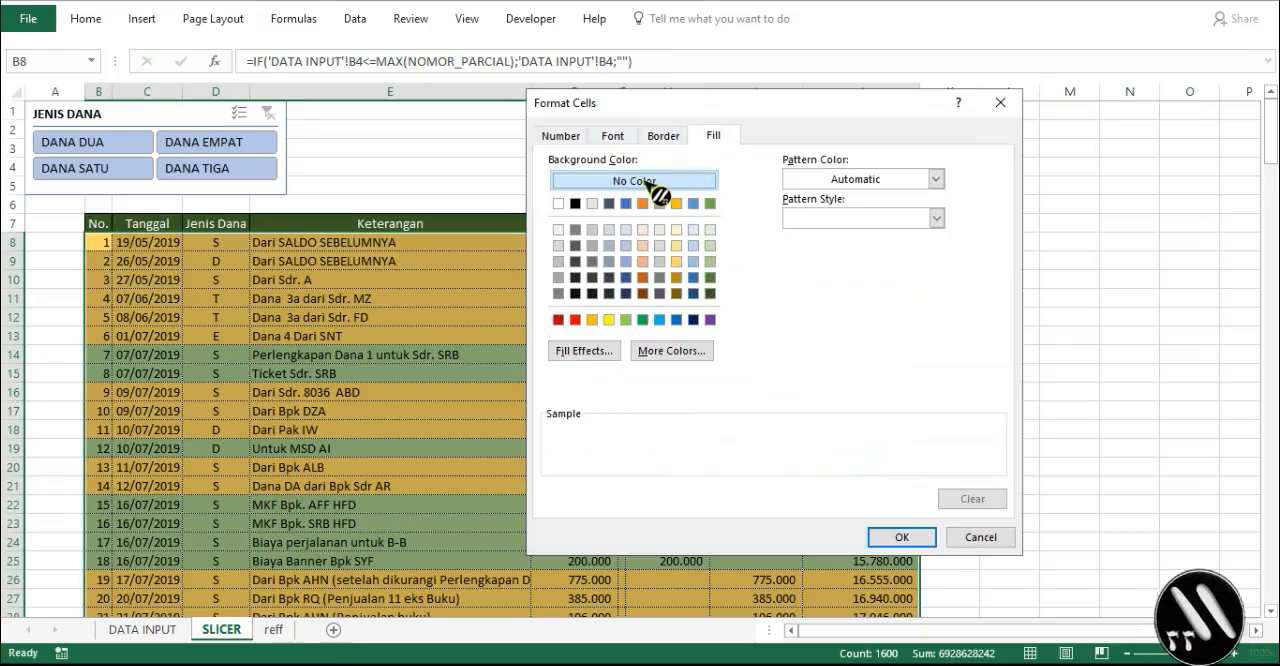
pyautogui.click(663, 135)
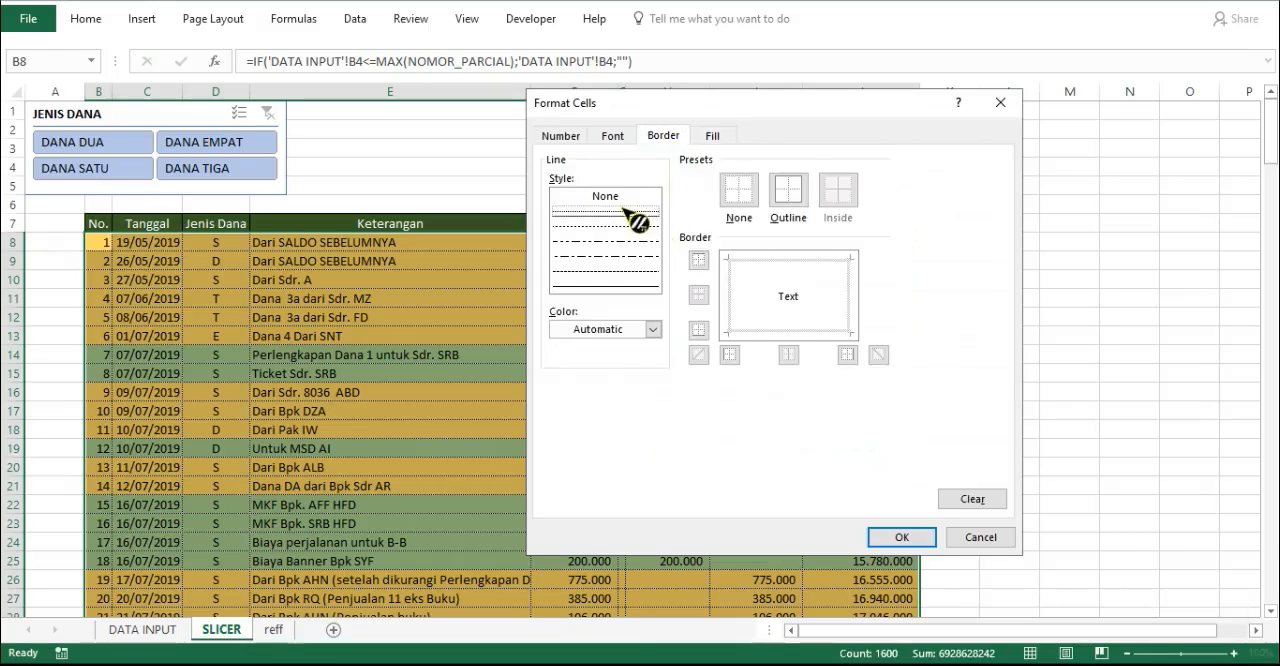
pyautogui.click(795, 200)
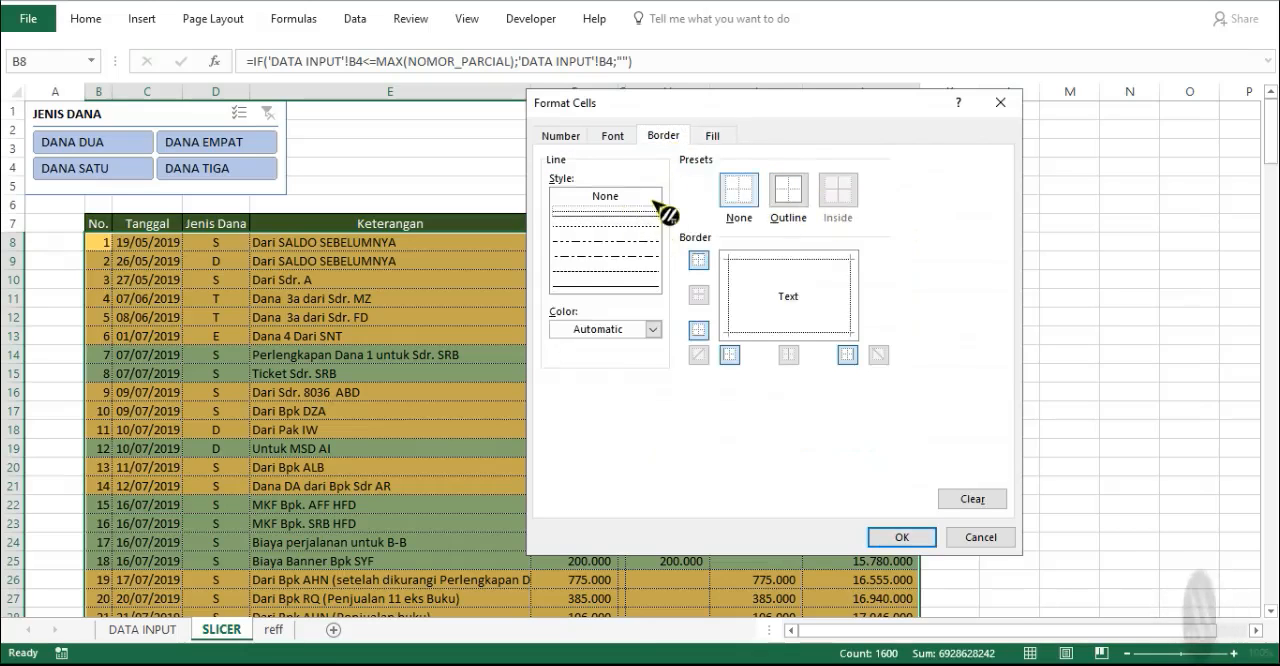
pyautogui.click(605, 196)
pyautogui.click(790, 192)
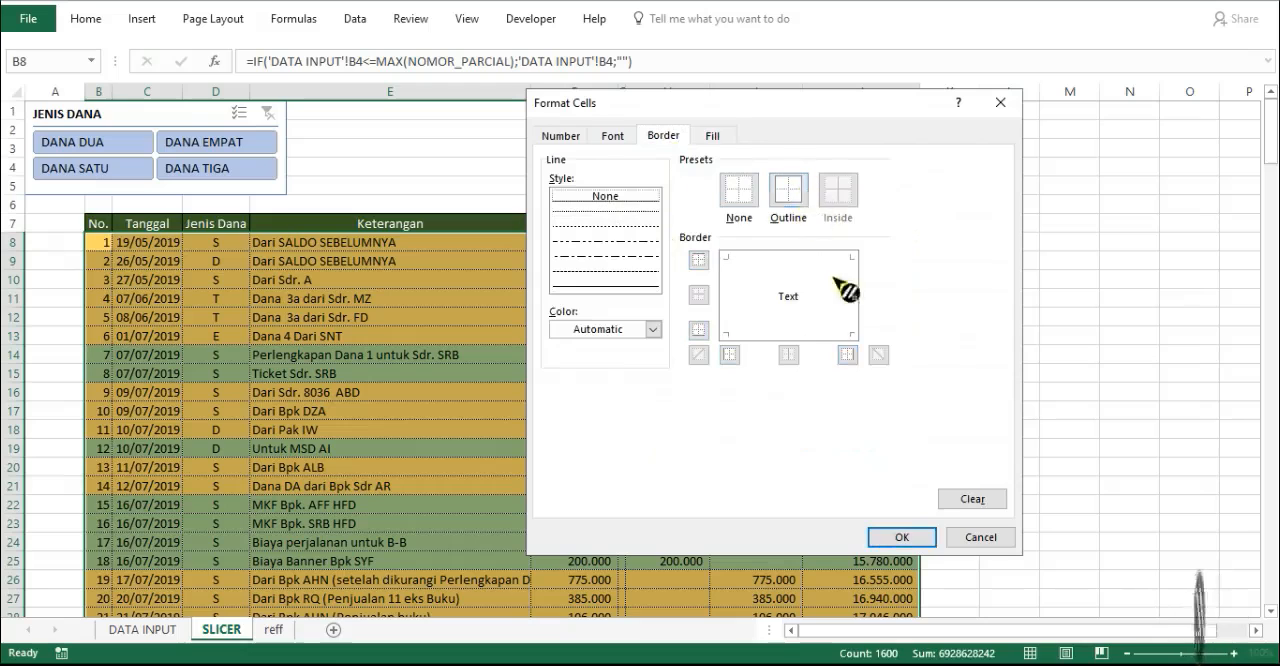
pyautogui.click(886, 540)
pyautogui.click(763, 486)
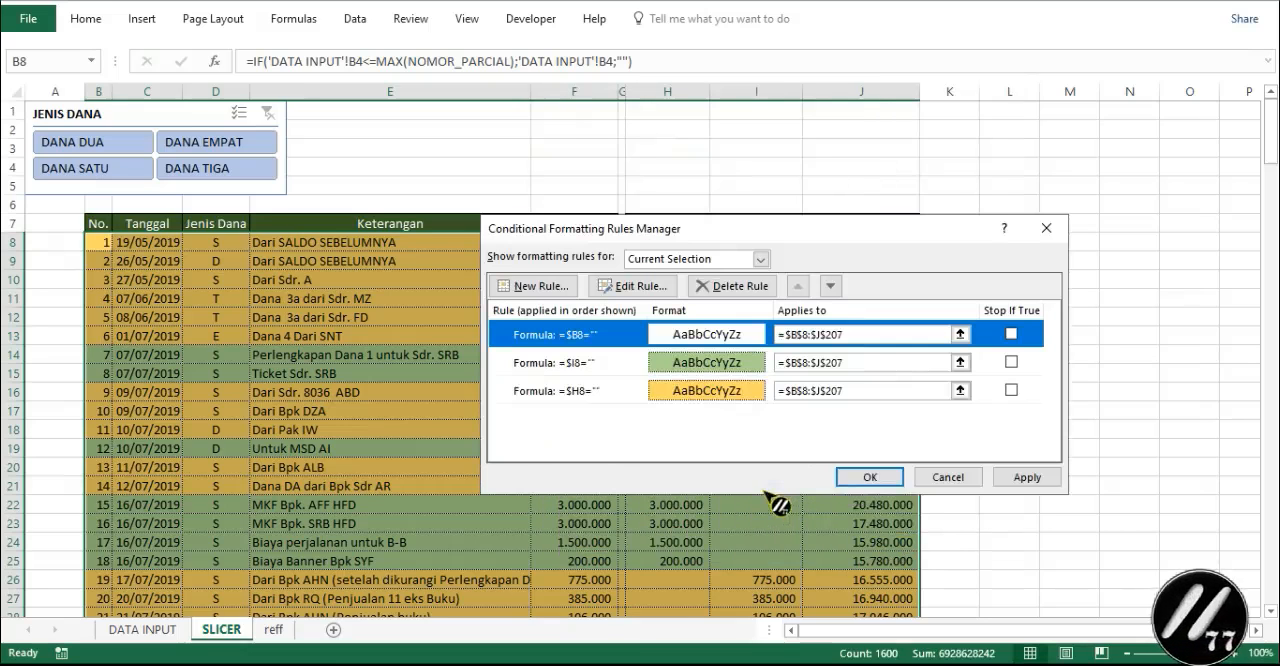
pyautogui.click(1005, 482)
pyautogui.click(868, 478)
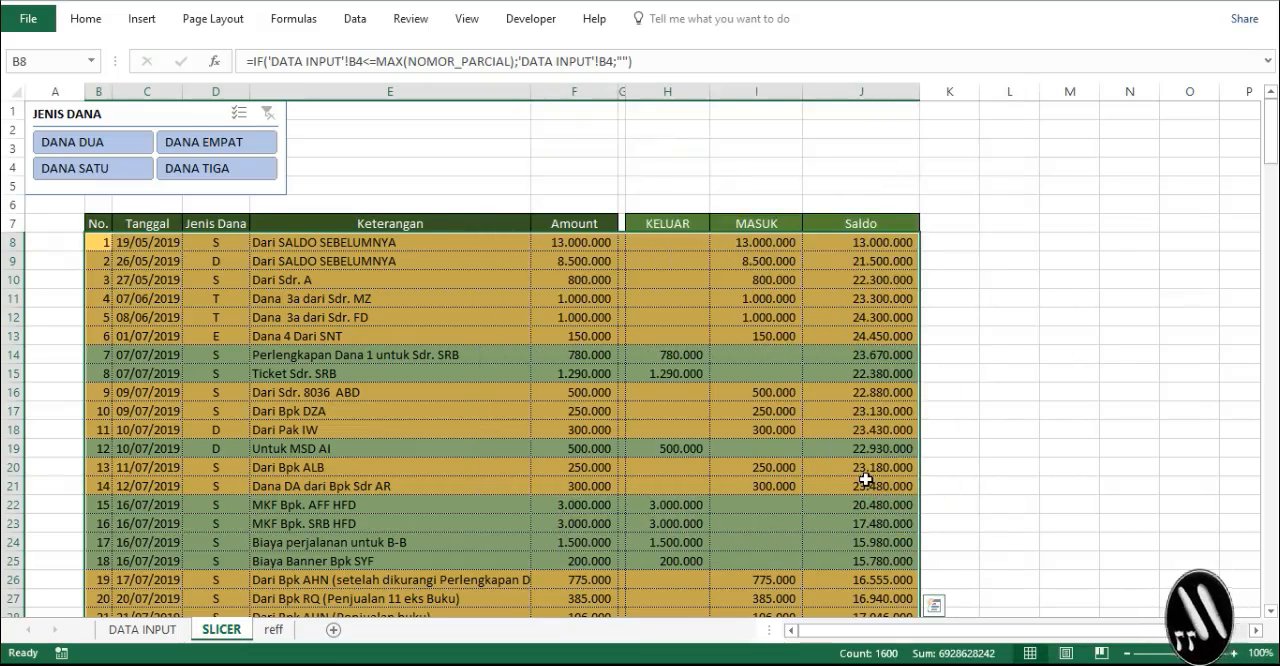
# - Copy the formulas of the table's last row, 207, in columns B to J down to row 218
pyautogui.scroll(-20, 865, 480)
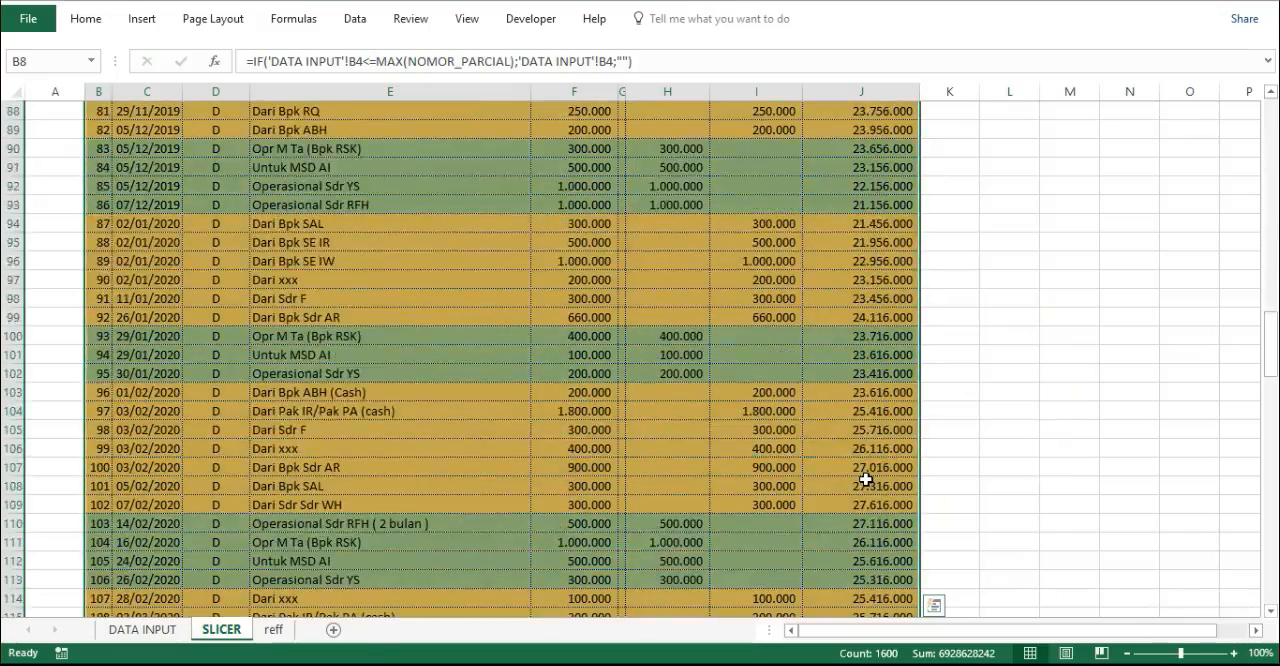
pyautogui.scroll(-20, 865, 480)
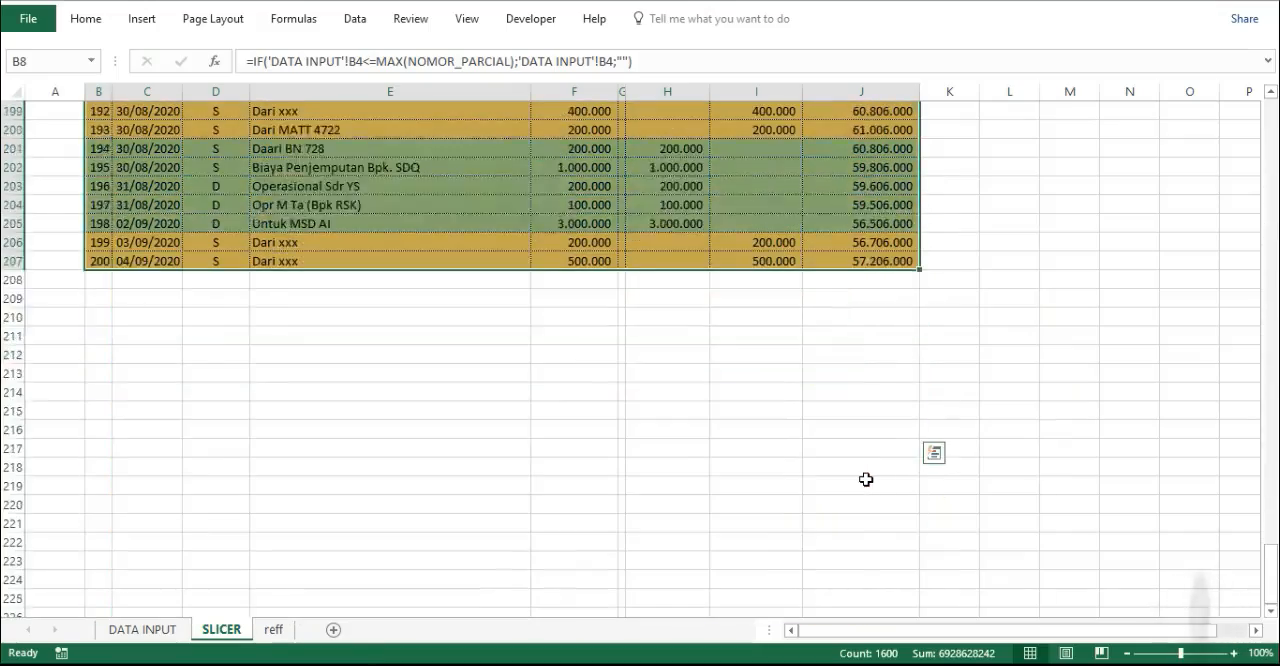
pyautogui.scroll(3, 866, 480)
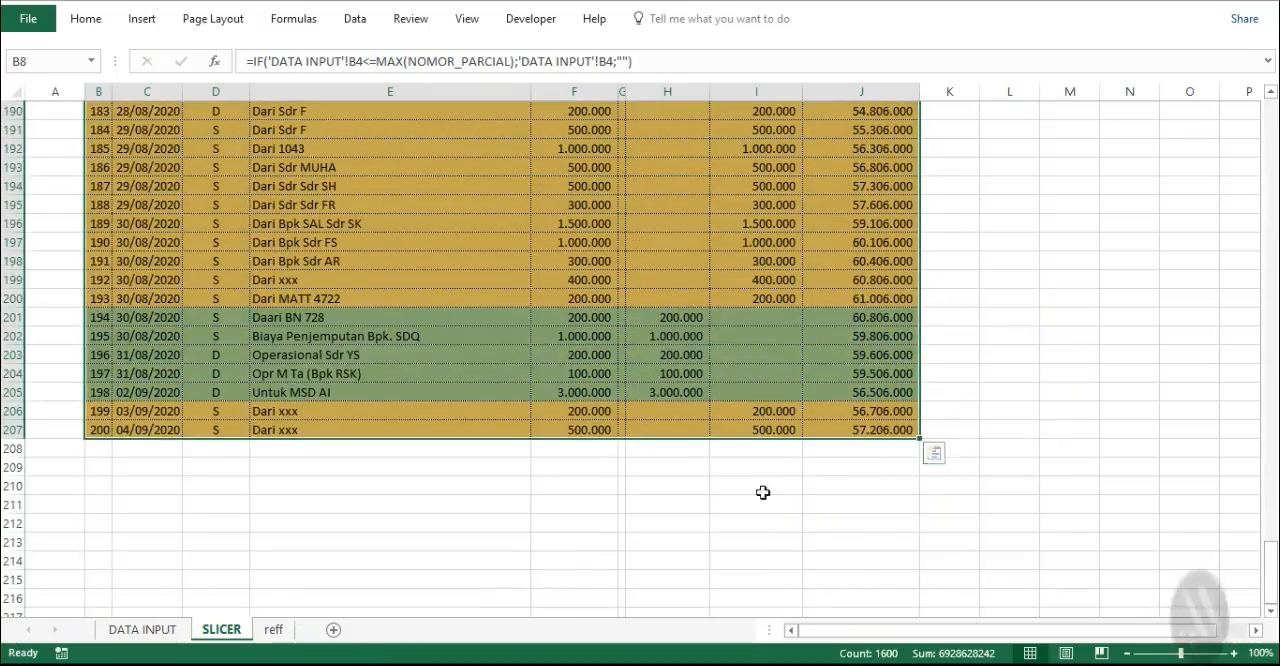
pyautogui.click(92, 448)
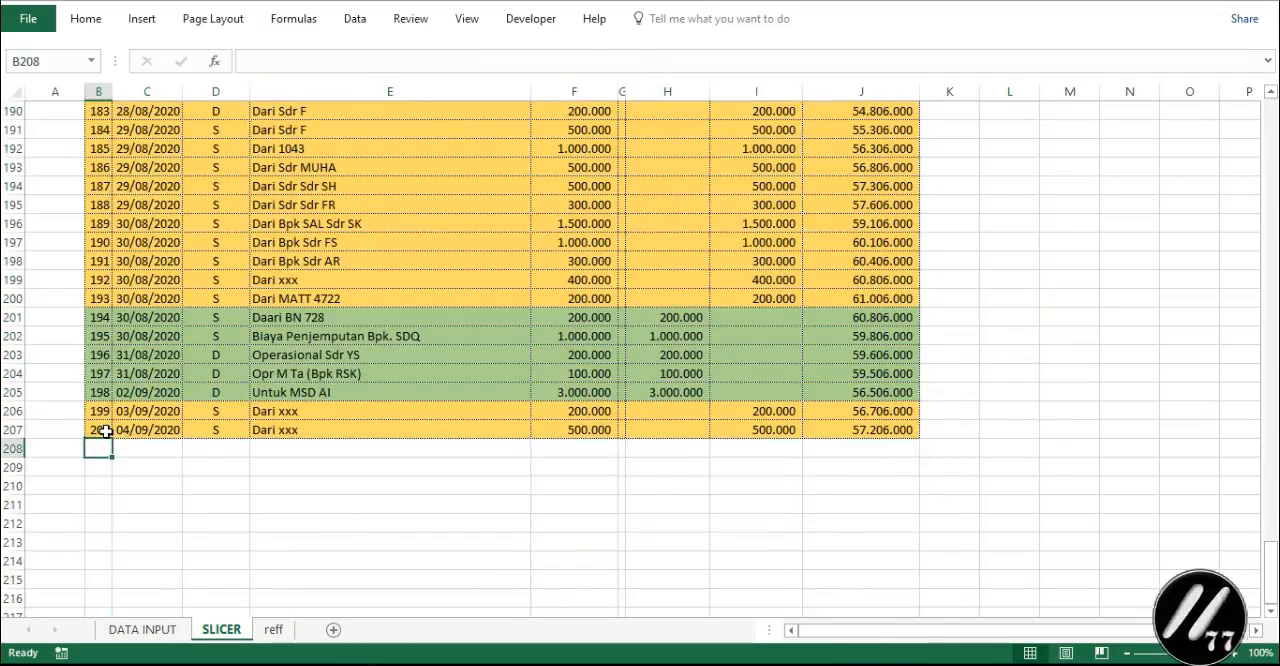
pyautogui.click(105, 431)
pyautogui.moveTo(103, 432); pyautogui.dragTo(910, 545)
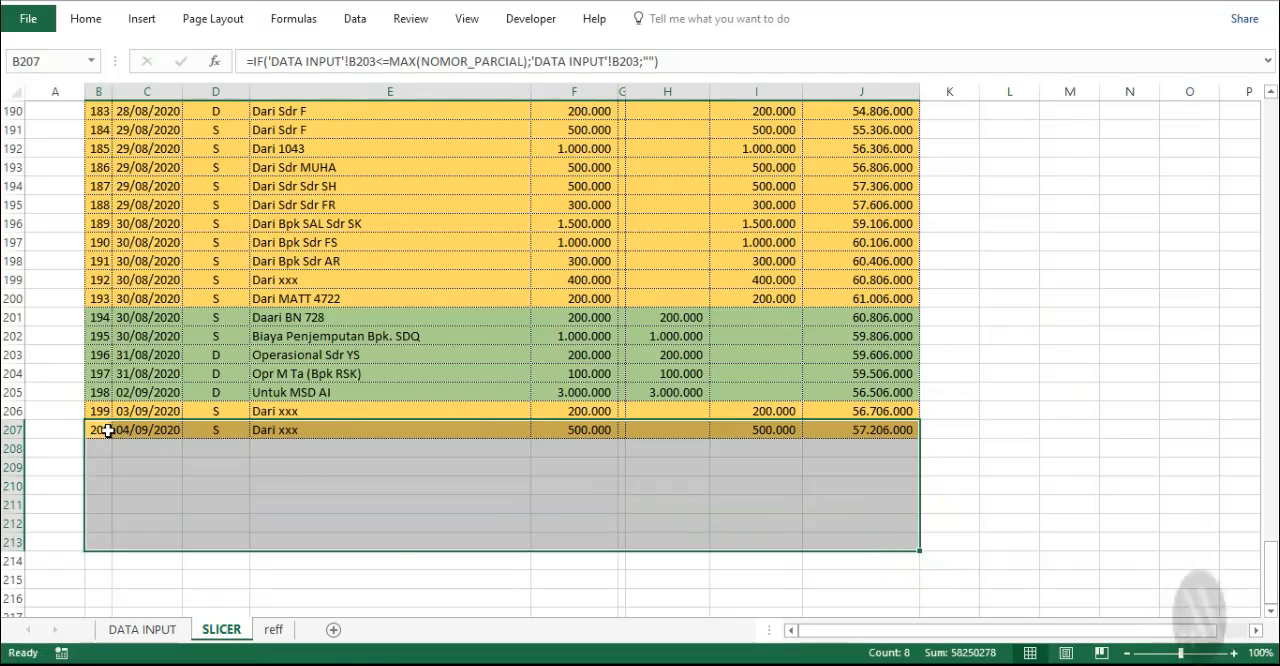
pyautogui.hotkey('ctrl', 'd')
pyautogui.scroll(-3, 180, 450)
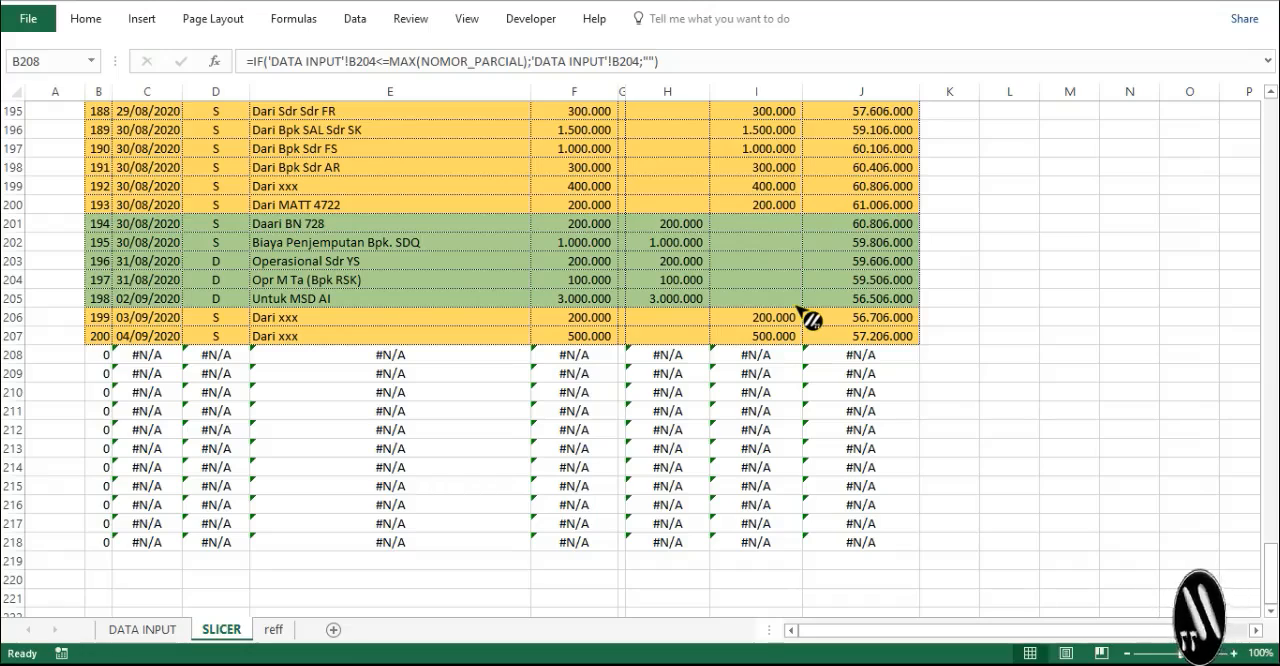
# - Start wrapping the first No. formula in B8 in an outer IF that tests 'DATA INPUT'!B4
pyautogui.click(99, 357)
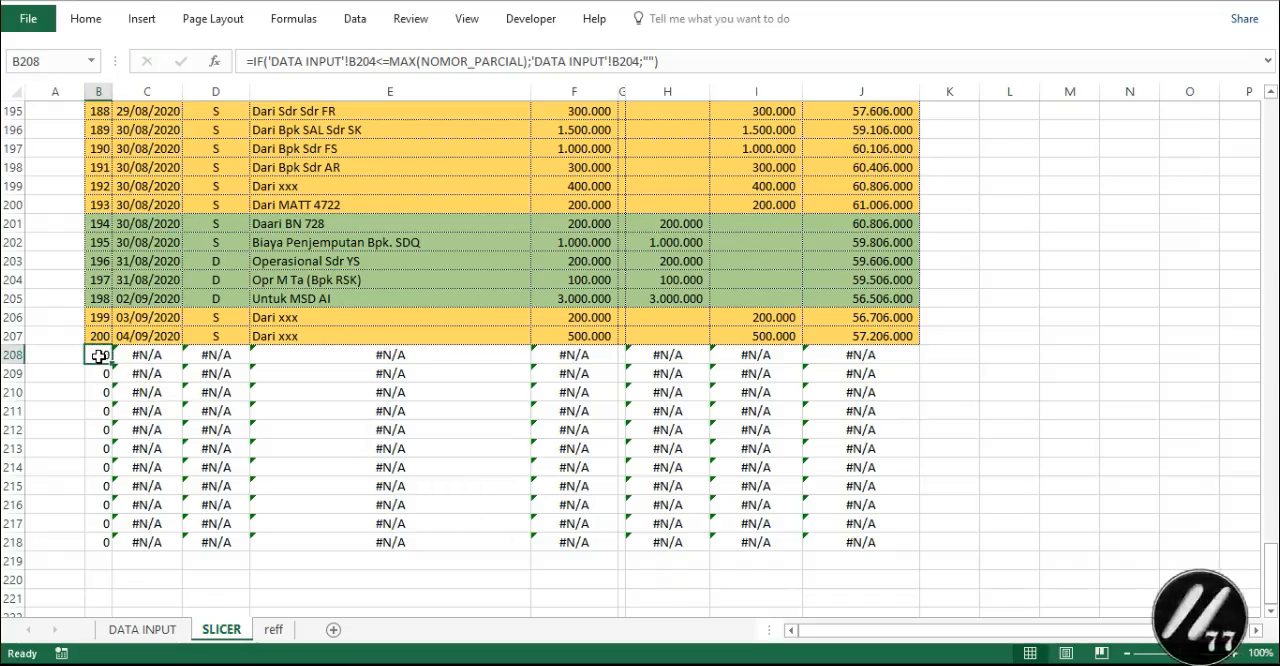
pyautogui.moveTo(99, 357); pyautogui.dragTo(234, 371)
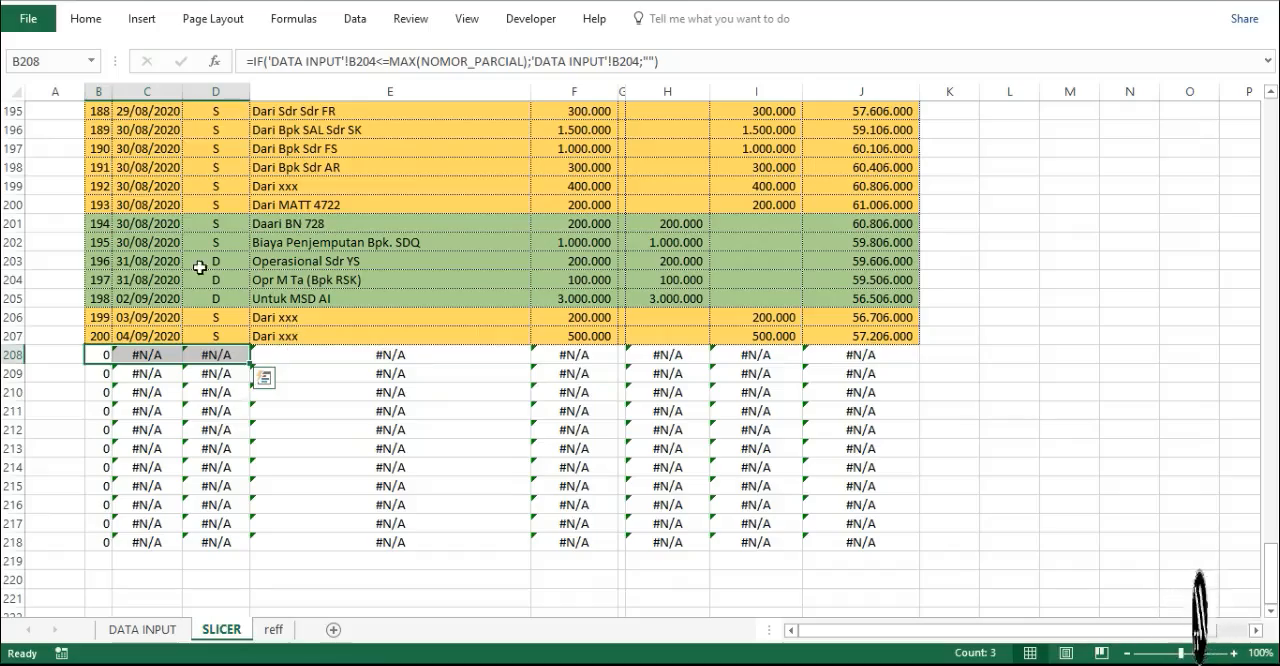
pyautogui.scroll(20, 128, 167)
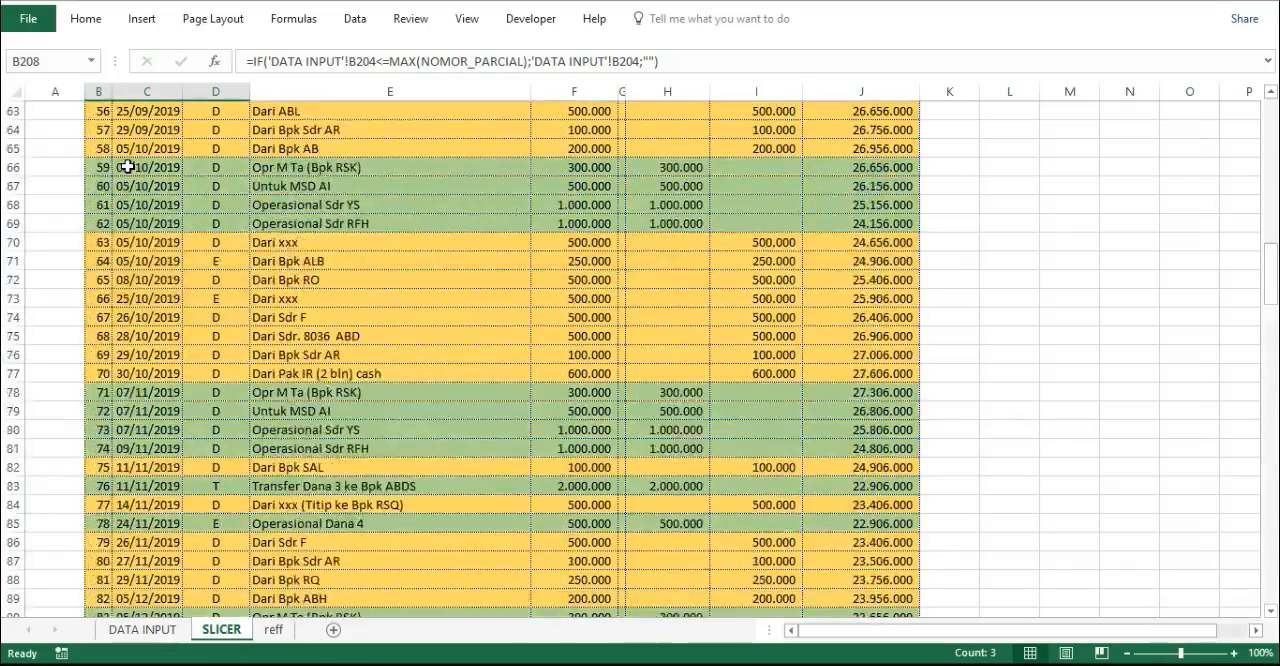
pyautogui.scroll(20, 128, 167)
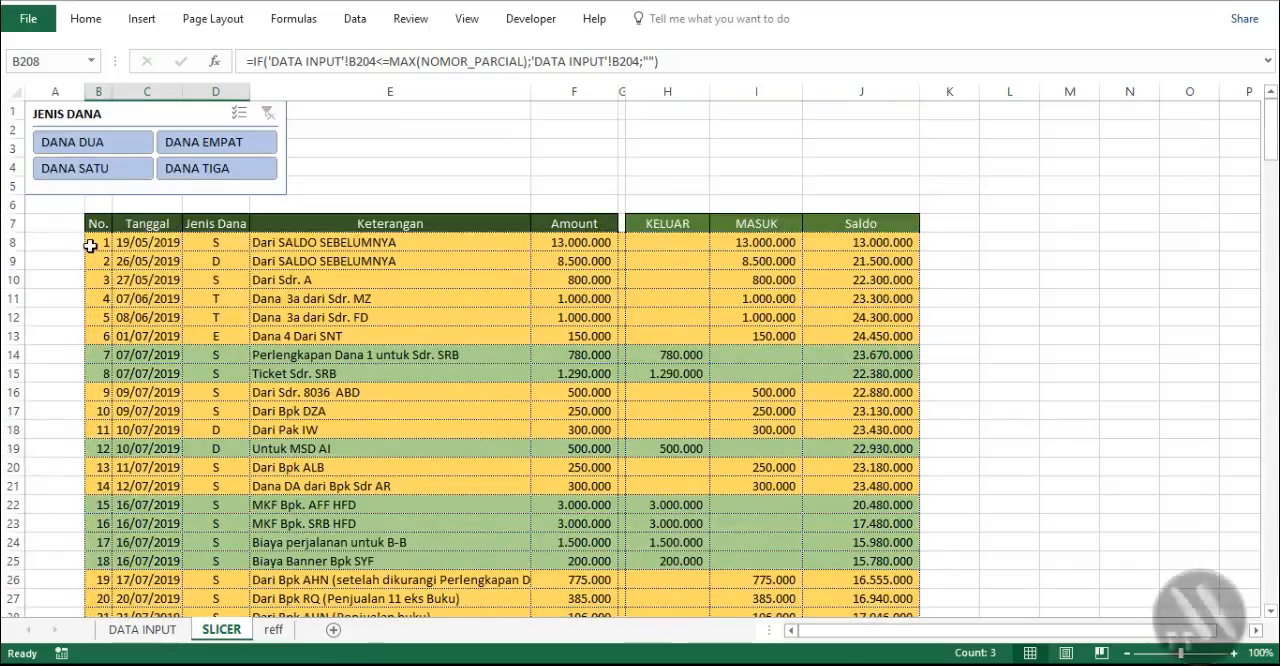
pyautogui.click(97, 241)
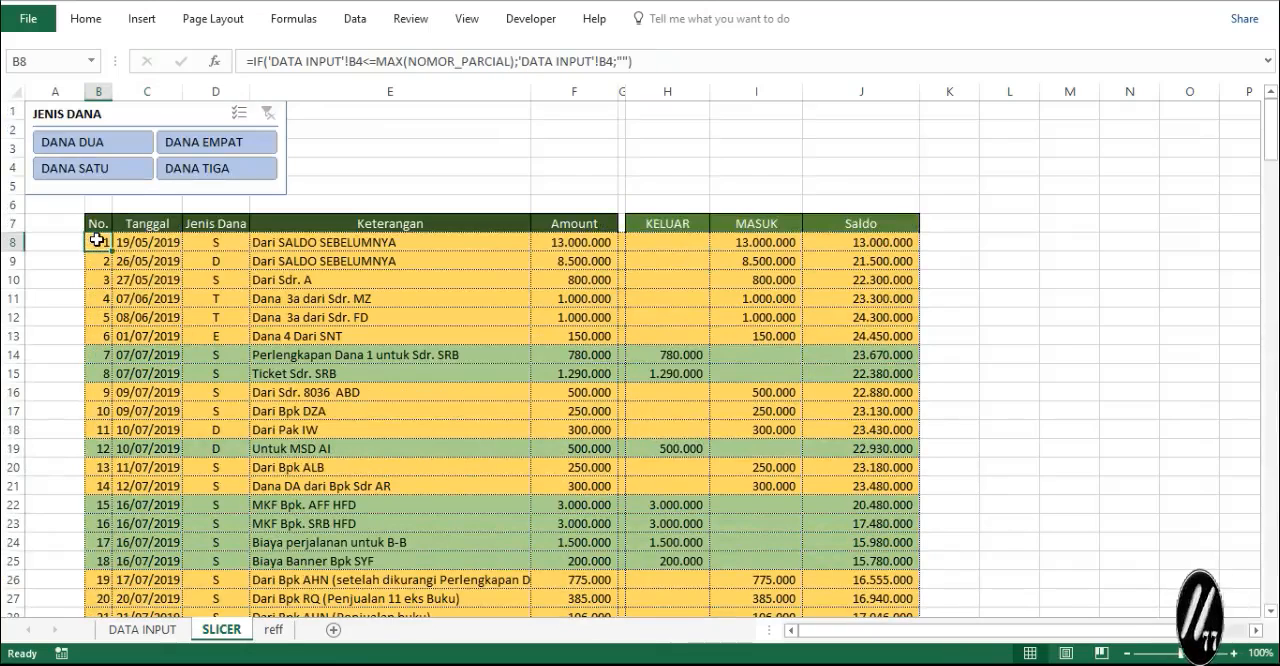
pyautogui.click(253, 61)
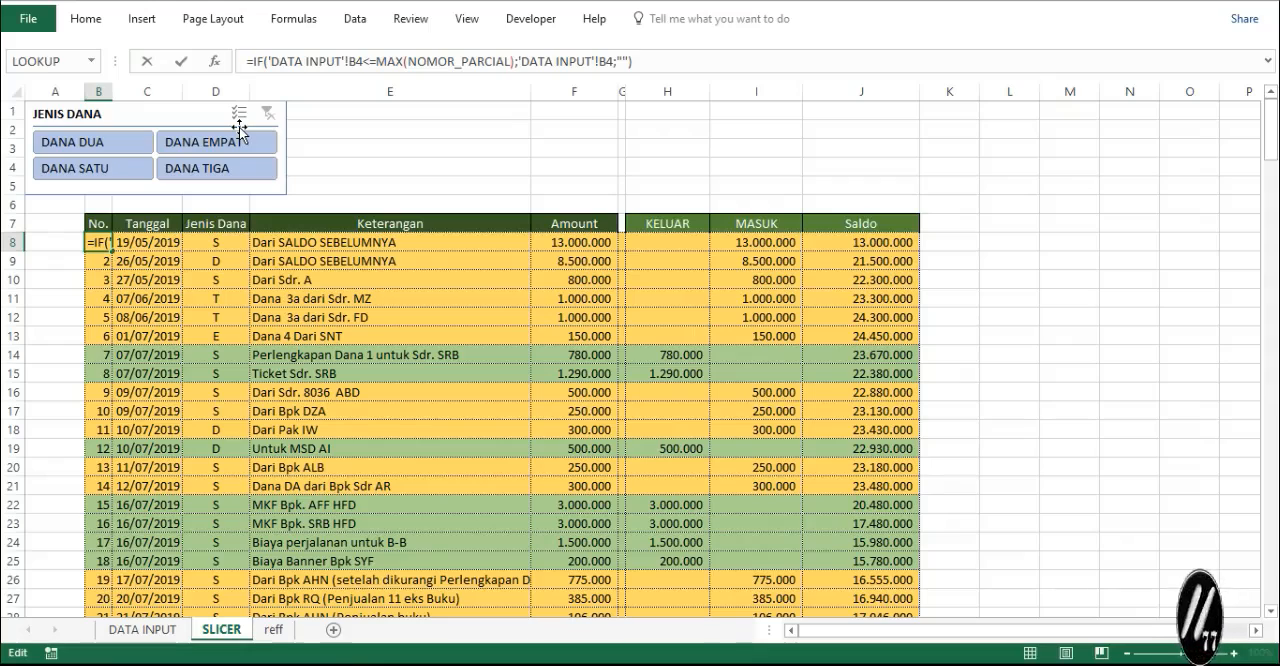
pyautogui.write('IF')
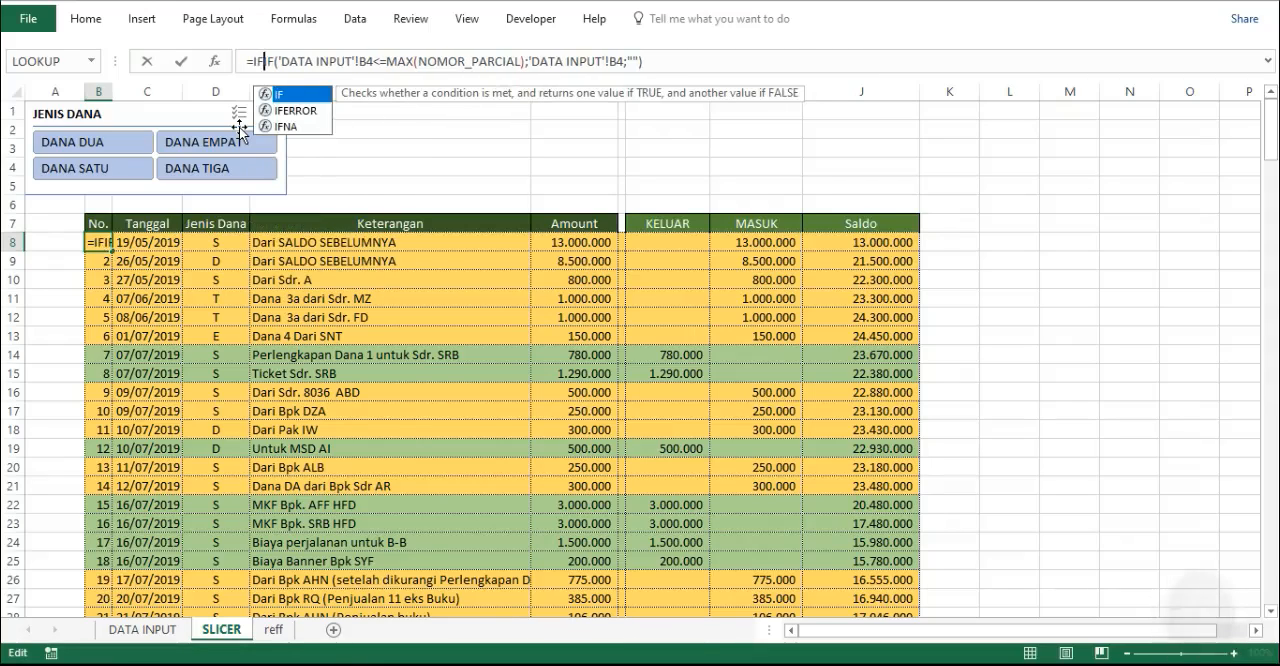
pyautogui.write('(')
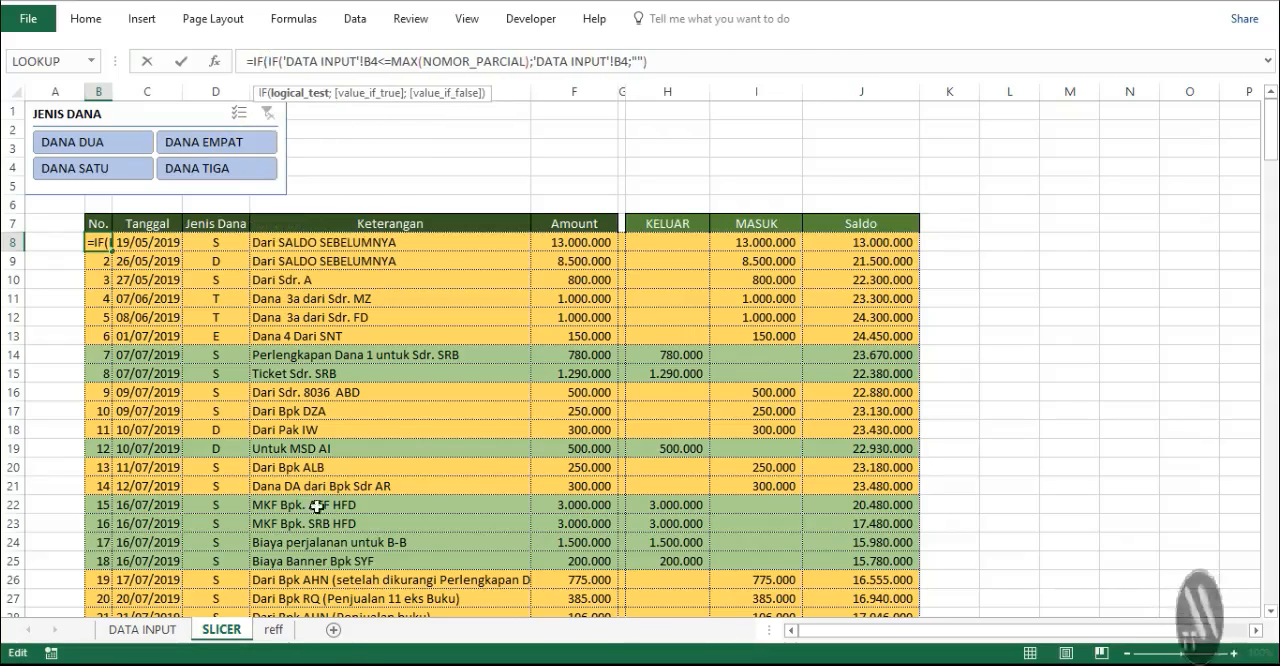
pyautogui.click(145, 629)
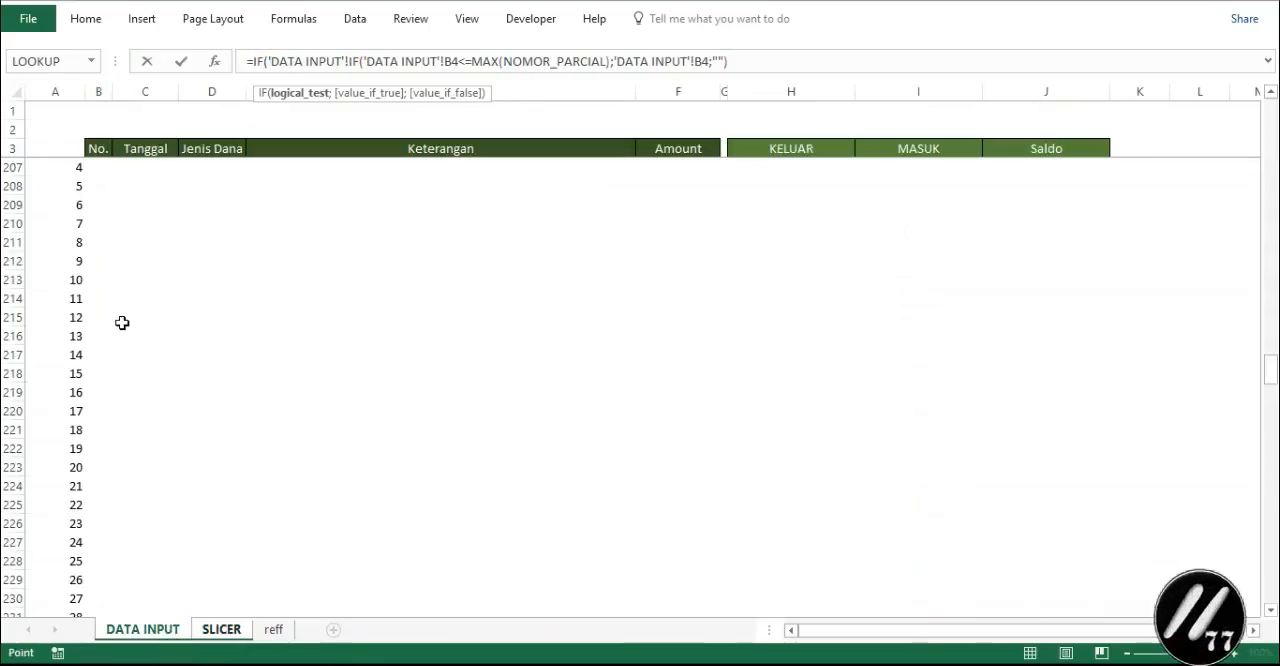
pyautogui.scroll(20, 122, 322)
pyautogui.scroll(20, 122, 322)
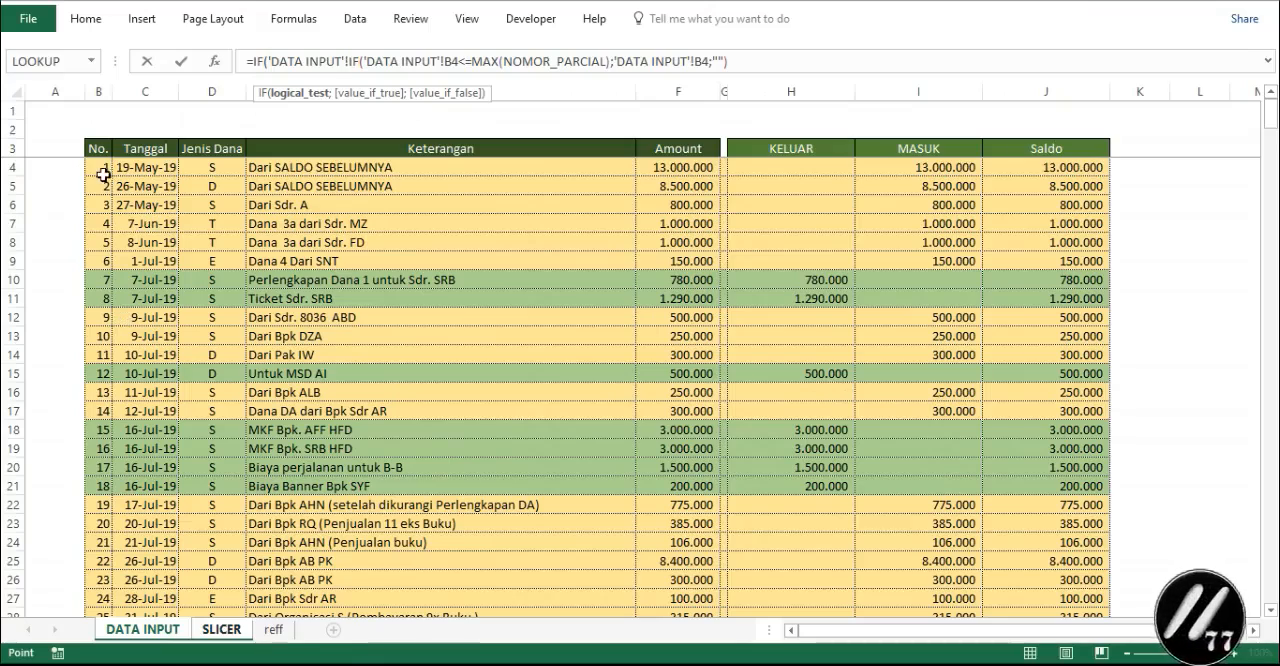
pyautogui.click(100, 173)
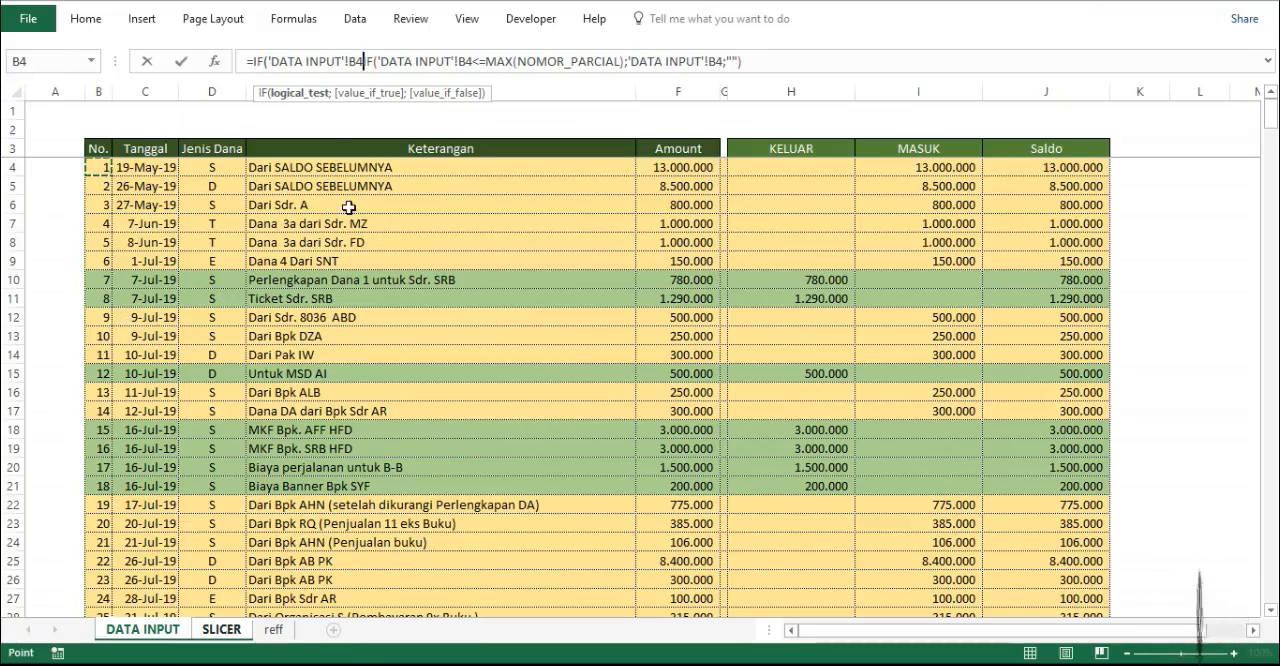
# - Complete the outer IF in B8 with the condition ="" and the result "", keeping the existing IF as its false value
pyautogui.write('=')
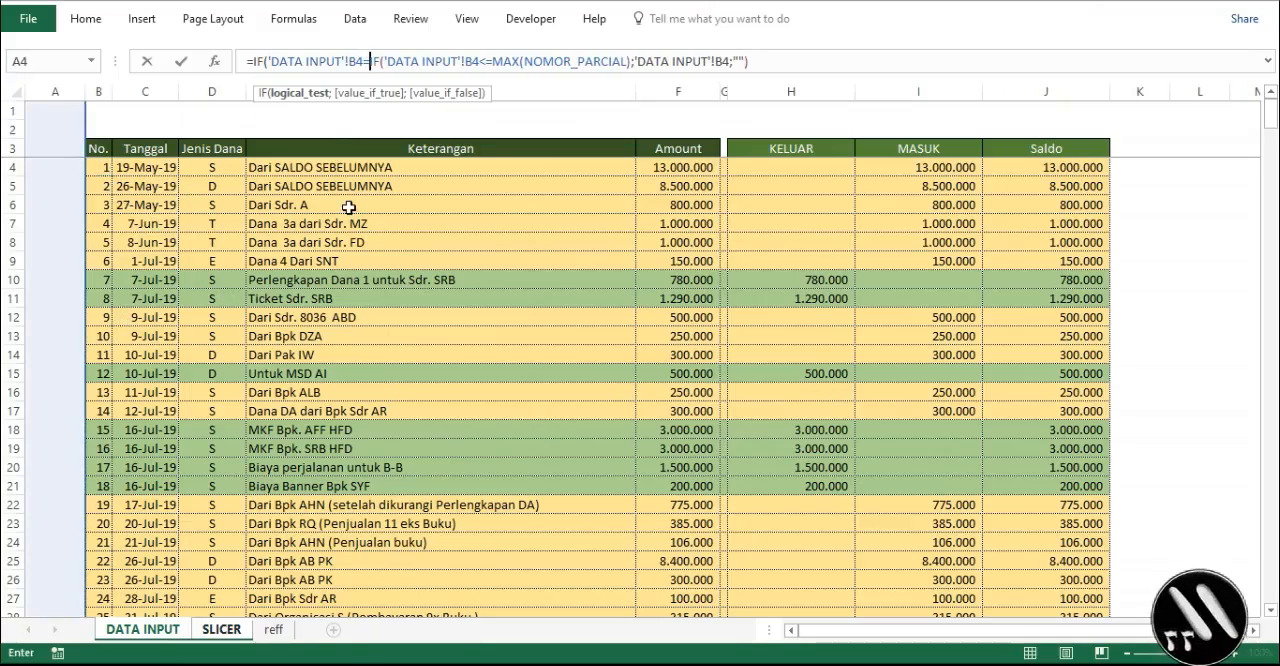
pyautogui.write('""')
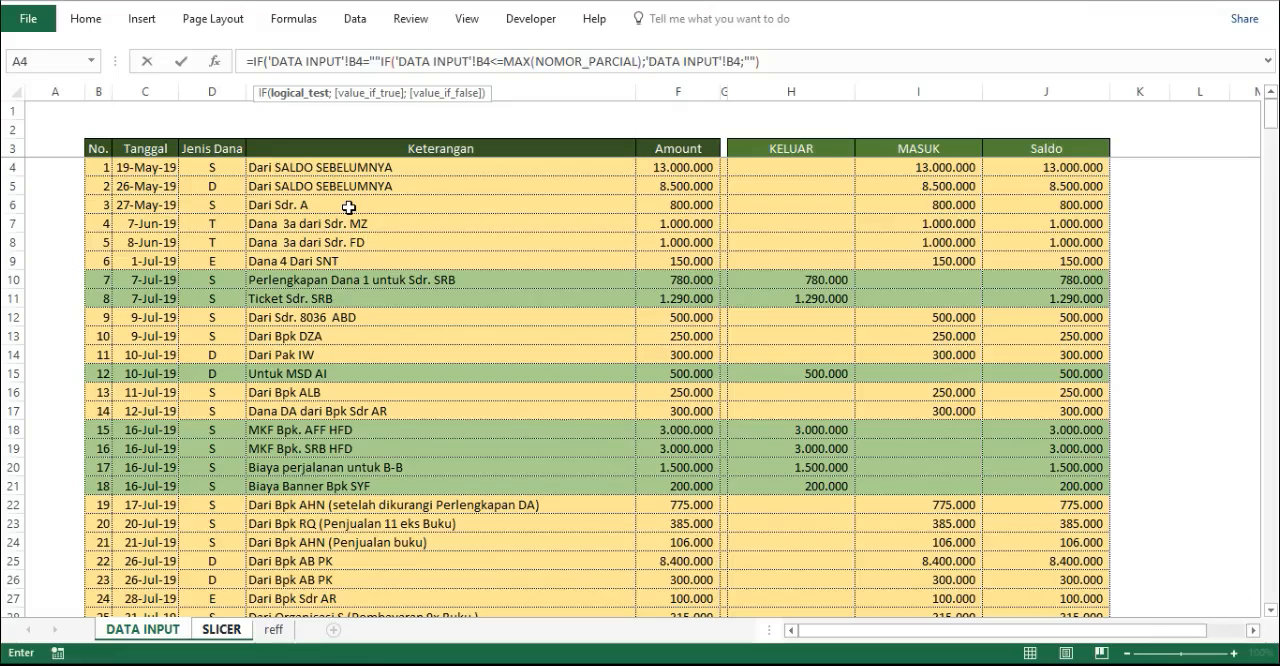
pyautogui.write(';""')
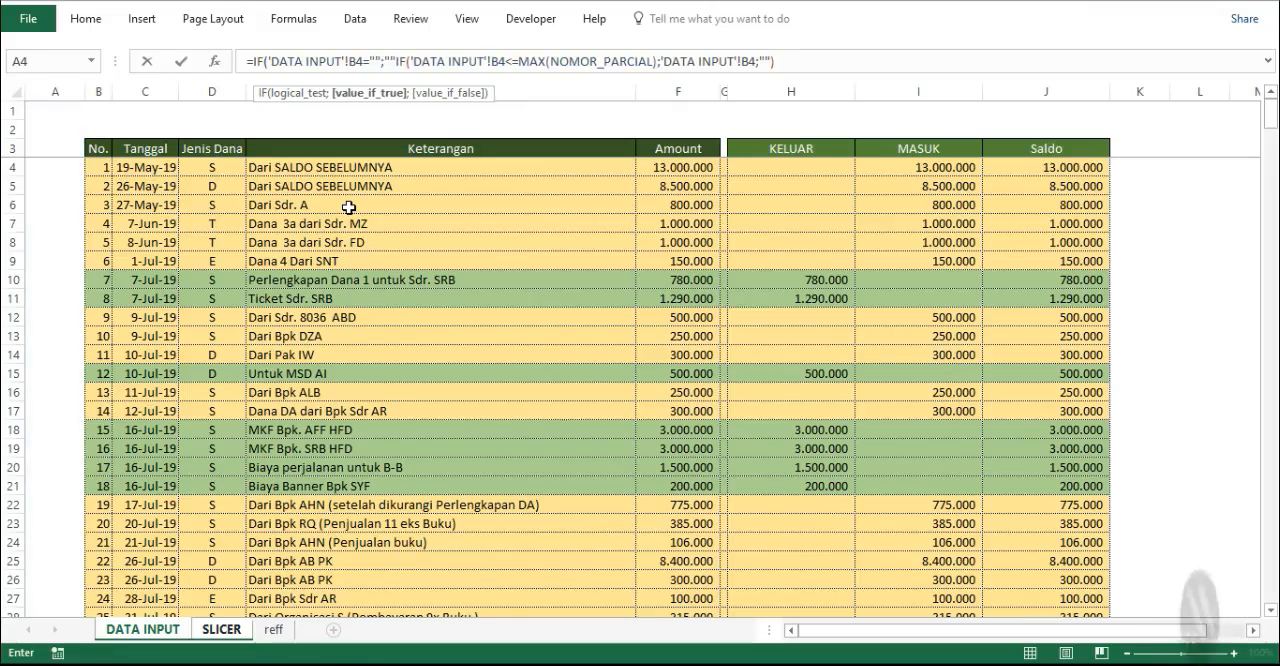
pyautogui.write(';')
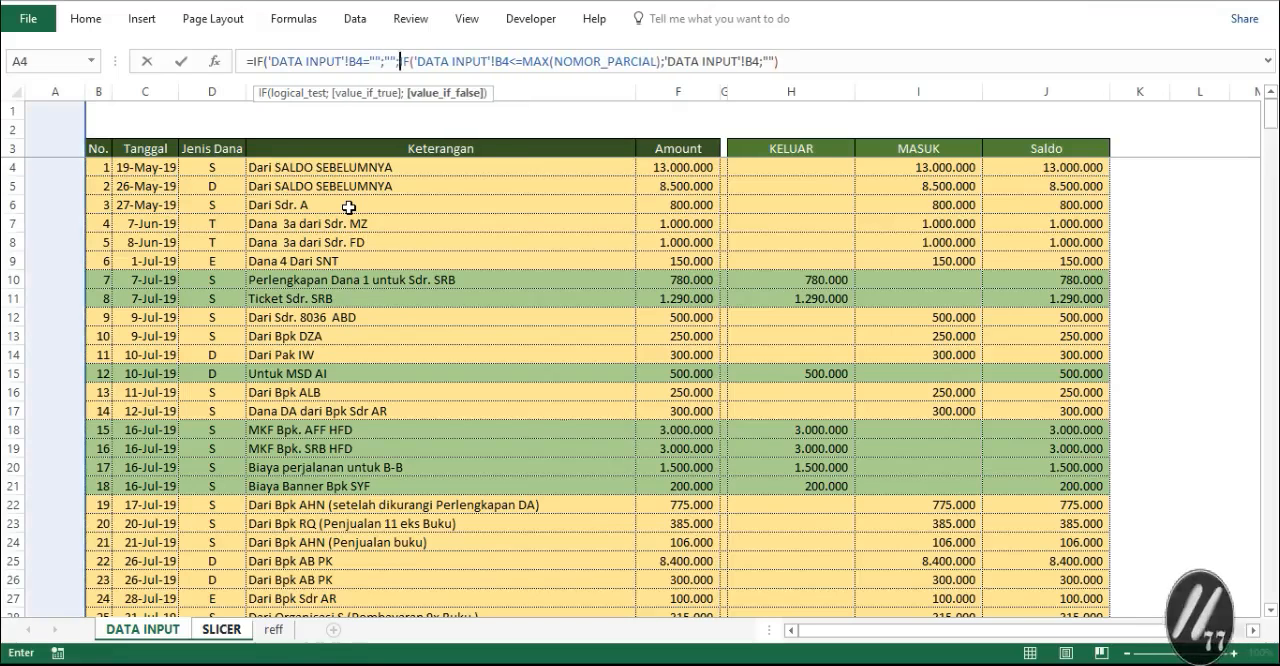
pyautogui.press('Return')
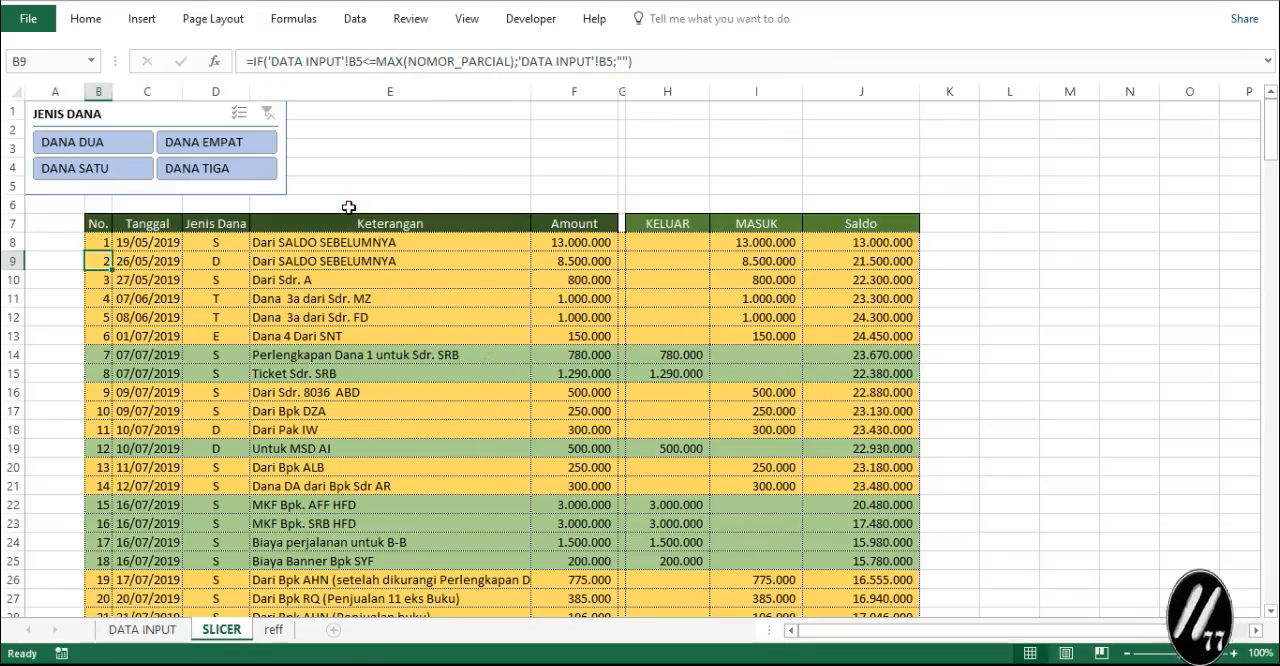
# - Copy the new B8 formula down the No. column to row 218
pyautogui.click(105, 242)
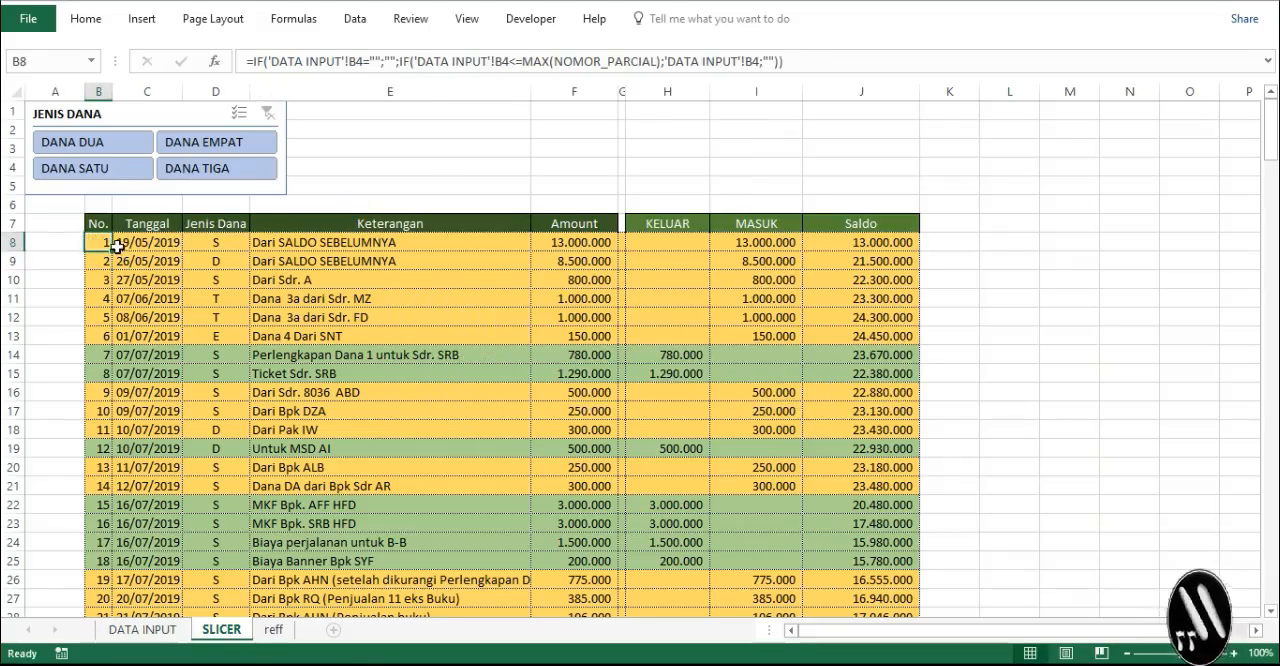
pyautogui.hotkey('ctrl', 'shift', 'Down')
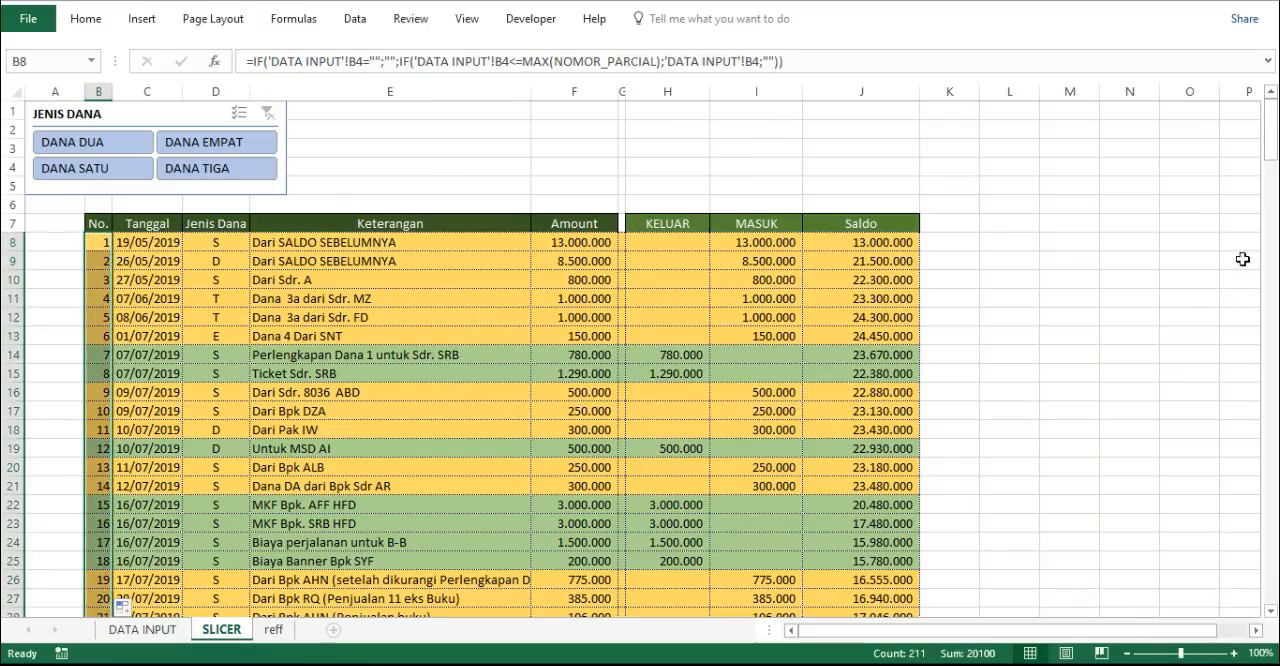
pyautogui.scroll(-14, 1275, 160)
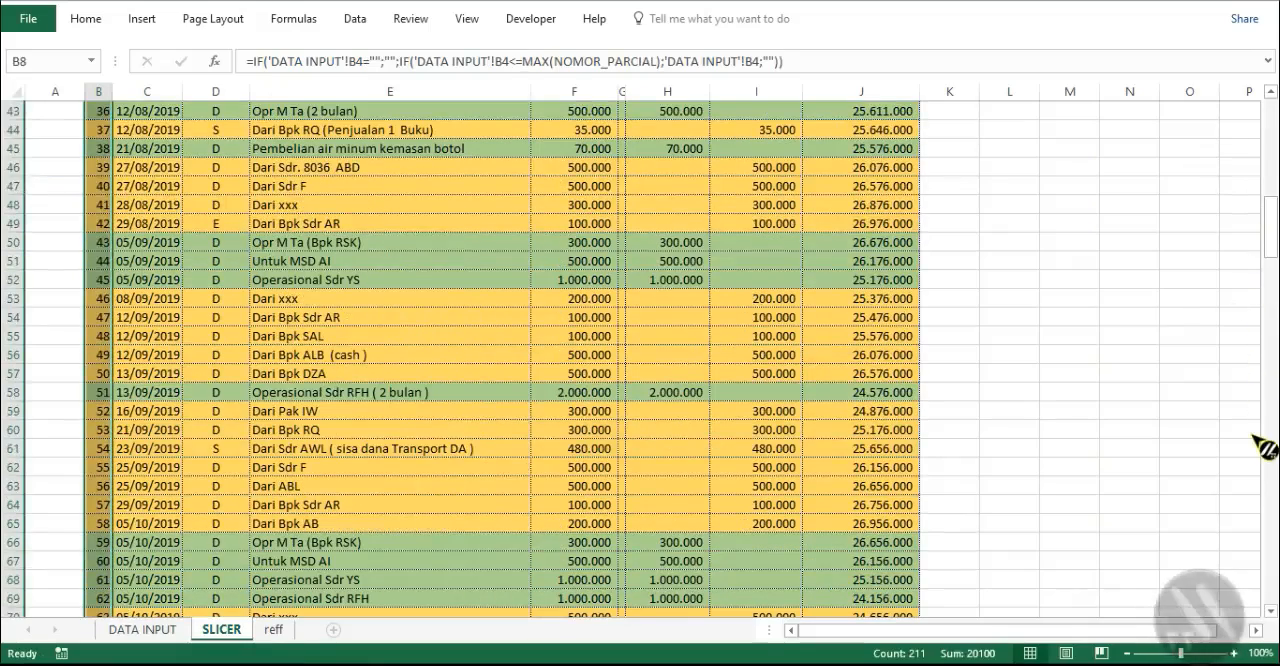
pyautogui.moveTo(1270, 228); pyautogui.dragTo(1268, 572)
pyautogui.scroll(-2, 865, 469)
# - Check the formulas in the added rows below the last entry, including B208 to E208 and E212
pyautogui.click(287, 374)
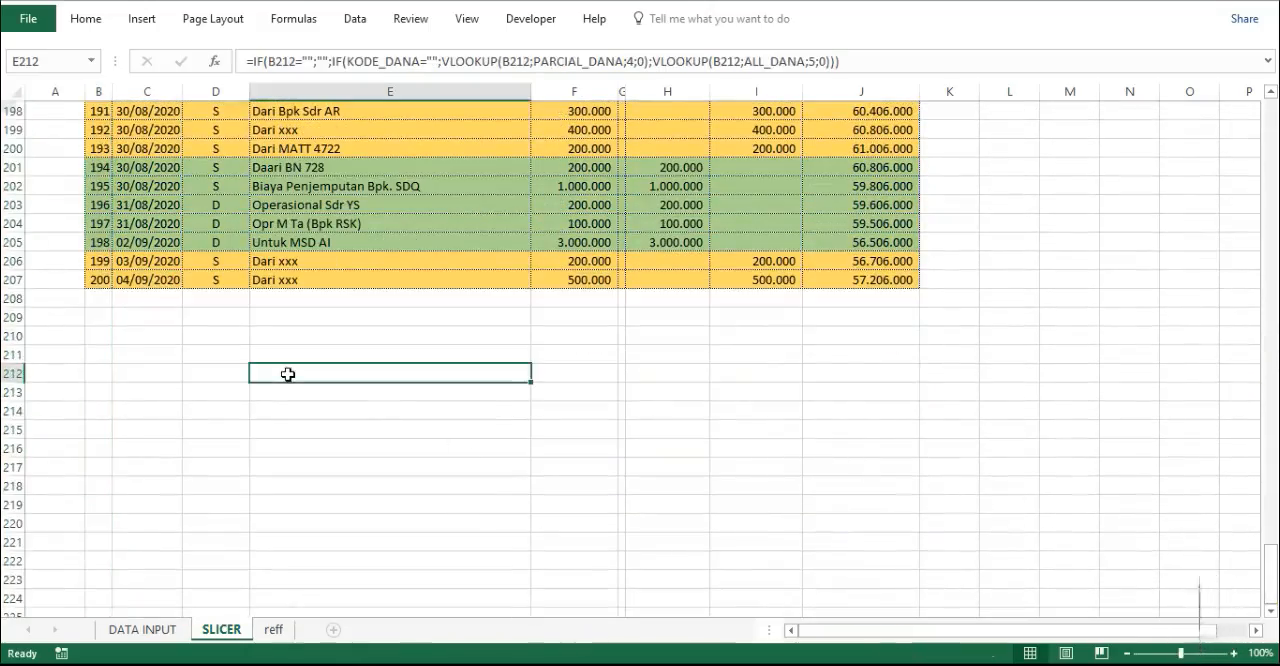
pyautogui.click(171, 333)
pyautogui.click(157, 304)
pyautogui.click(91, 297)
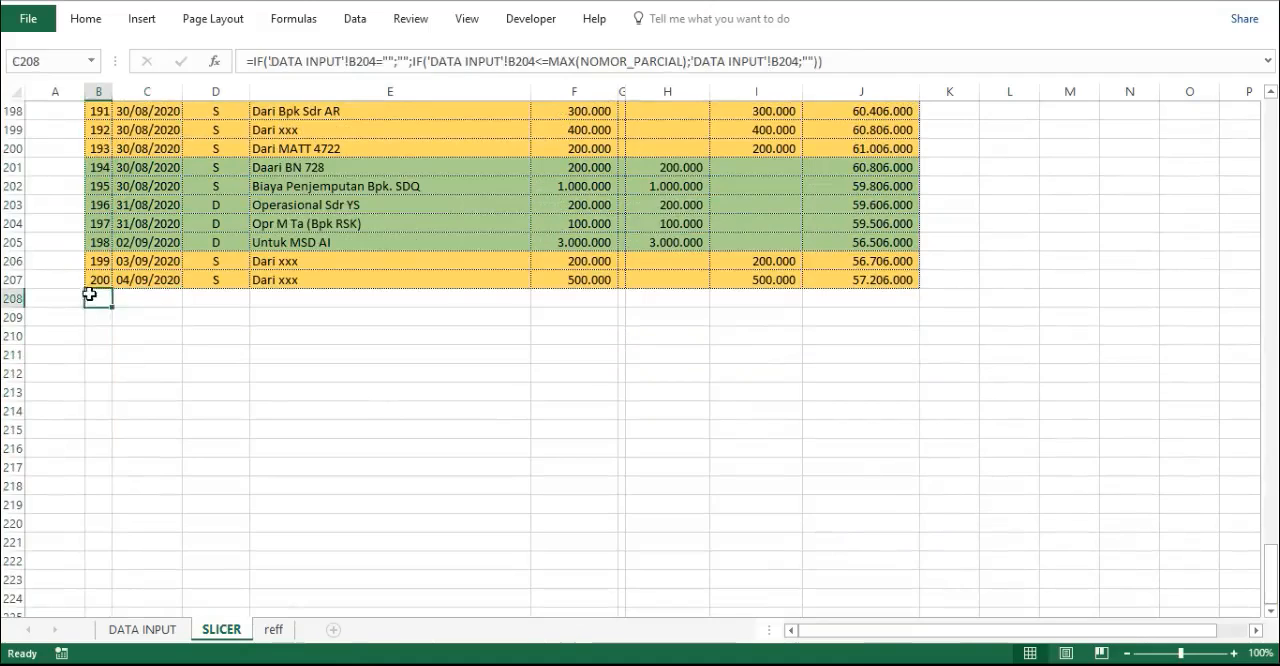
pyautogui.click(169, 303)
pyautogui.click(271, 297)
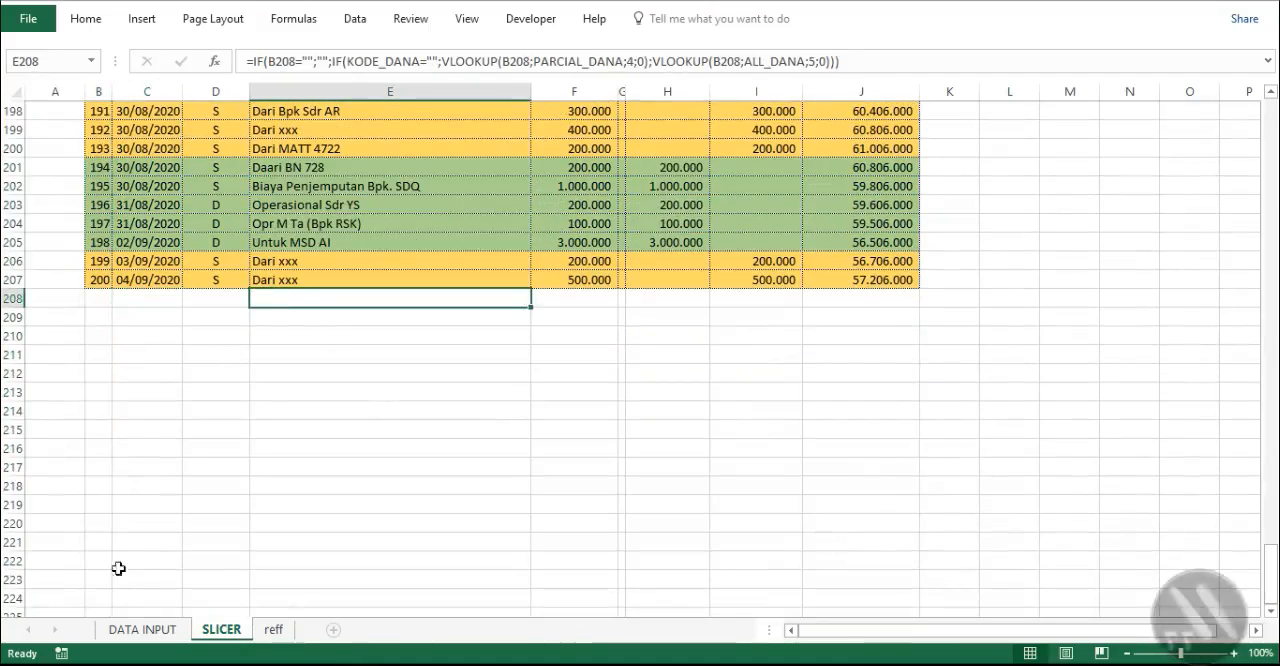
# - On the DATA INPUT sheet, enter 201 as the next No. in B204 below the last entry
pyautogui.click(140, 630)
pyautogui.scroll(-6, 163, 561)
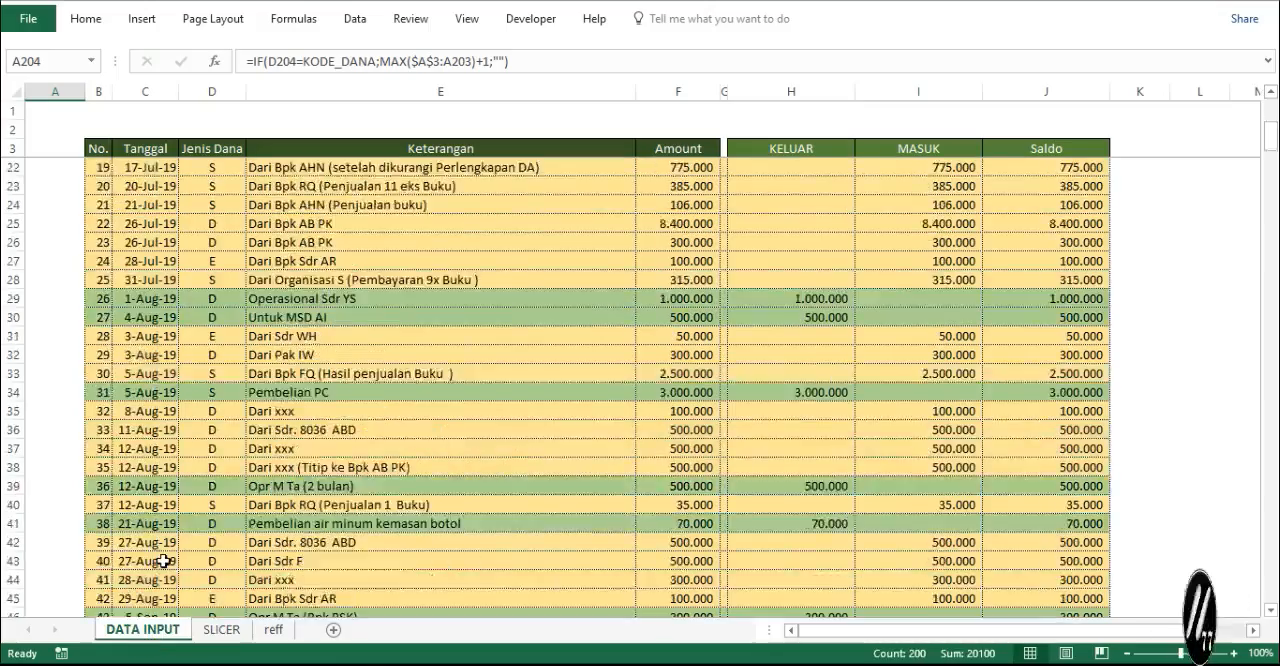
pyautogui.scroll(-20, 163, 561)
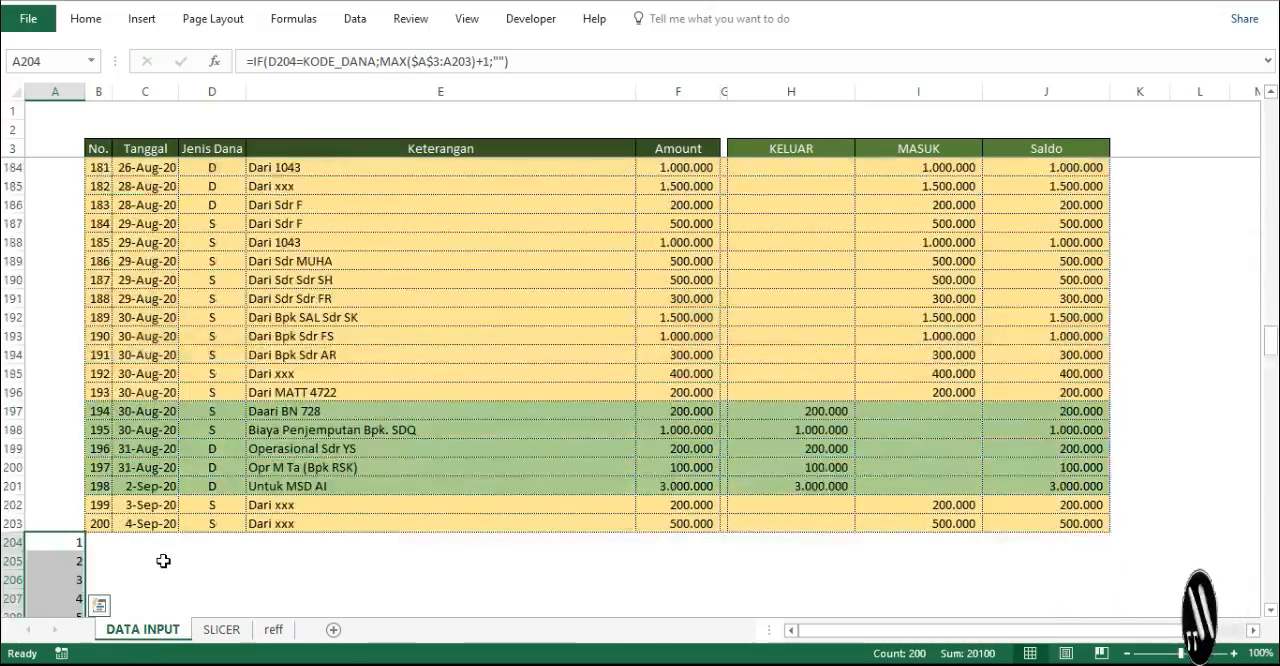
pyautogui.scroll(-10, 163, 561)
pyautogui.scroll(8, 150, 510)
pyautogui.click(106, 432)
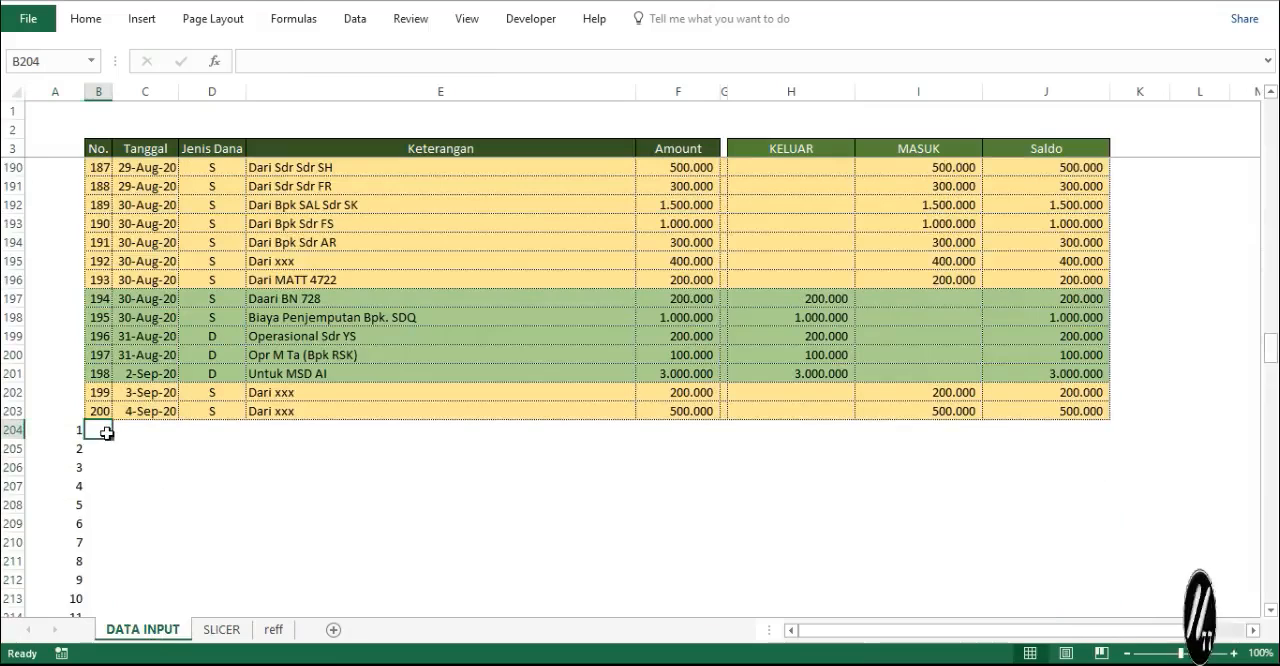
pyautogui.write('201')
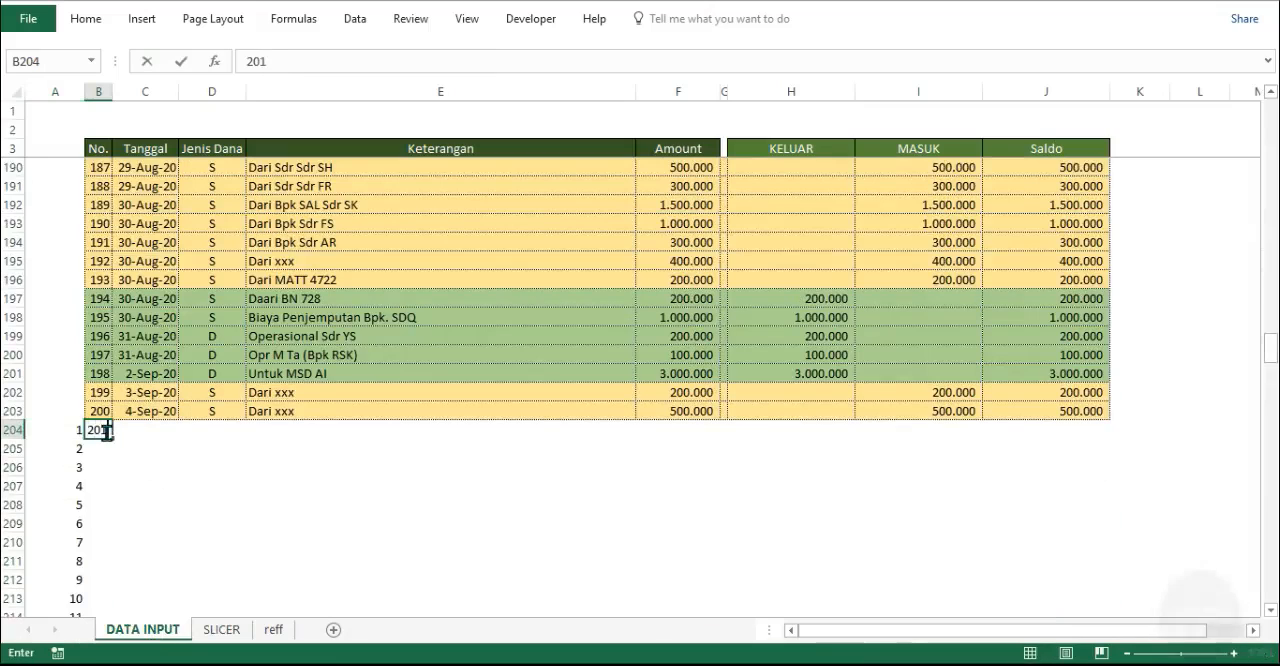
pyautogui.press('Tab')
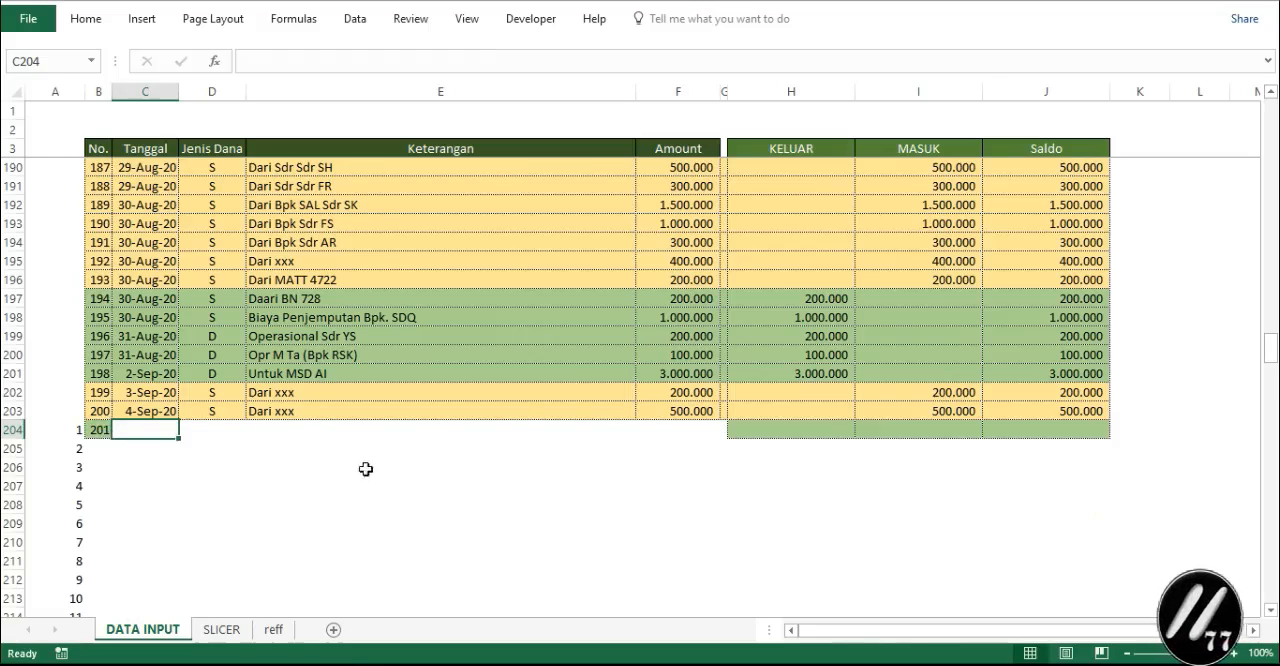
# - Check the SLICER sheet's No. formulas in B207 and B208 against row 204 of DATA INPUT
pyautogui.click(222, 629)
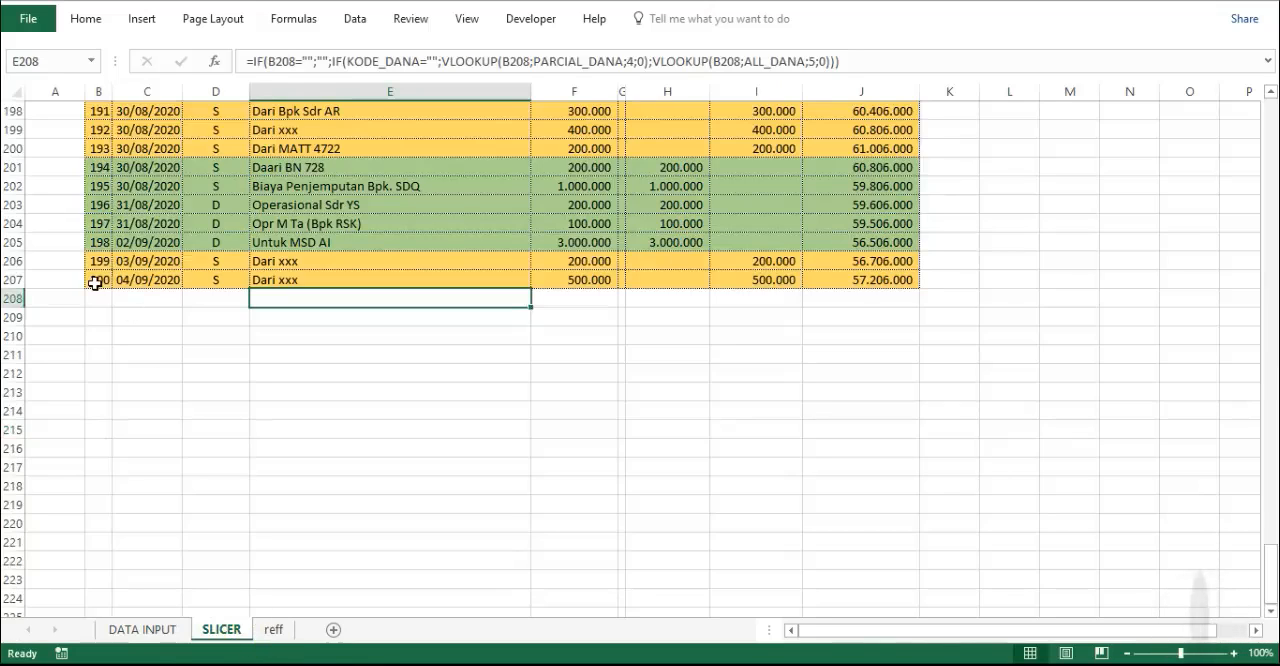
pyautogui.moveTo(94, 284); pyautogui.dragTo(92, 299)
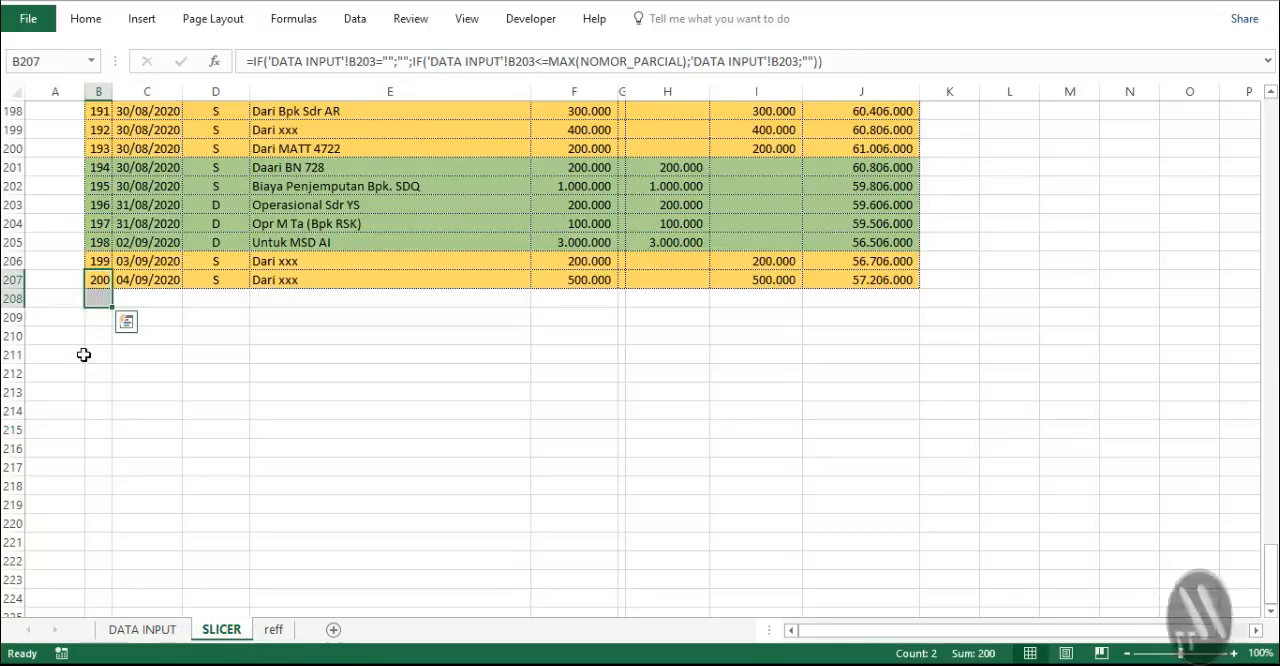
pyautogui.click(76, 305)
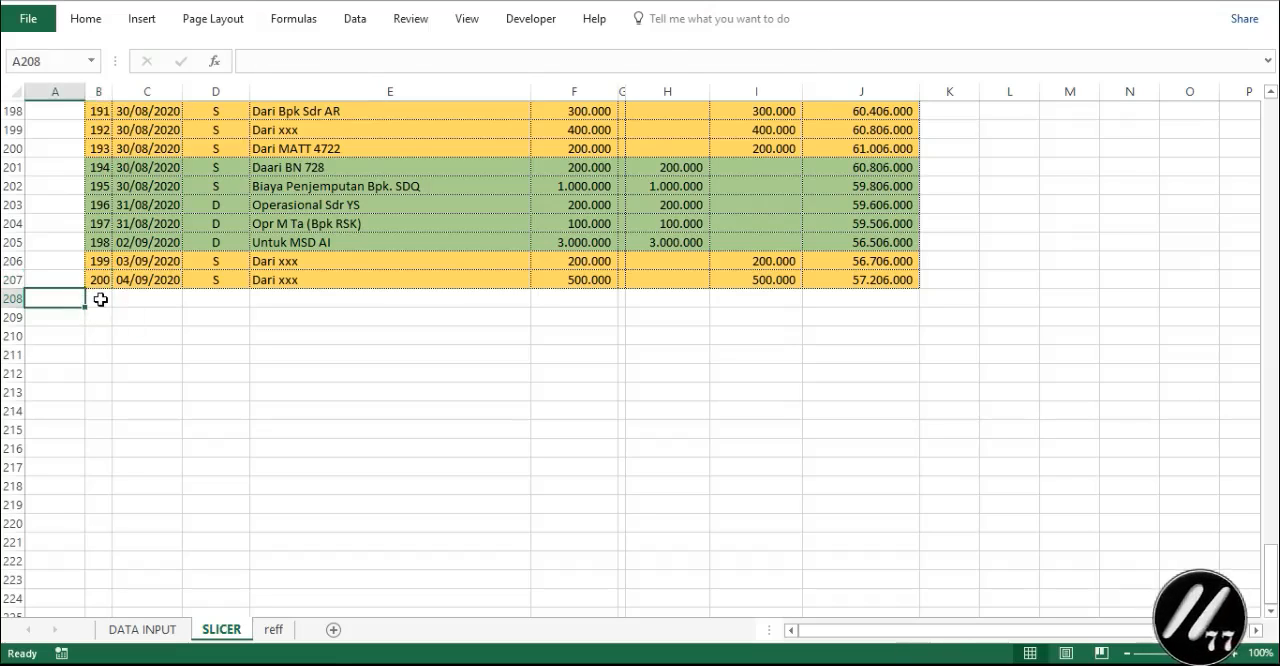
pyautogui.click(101, 300)
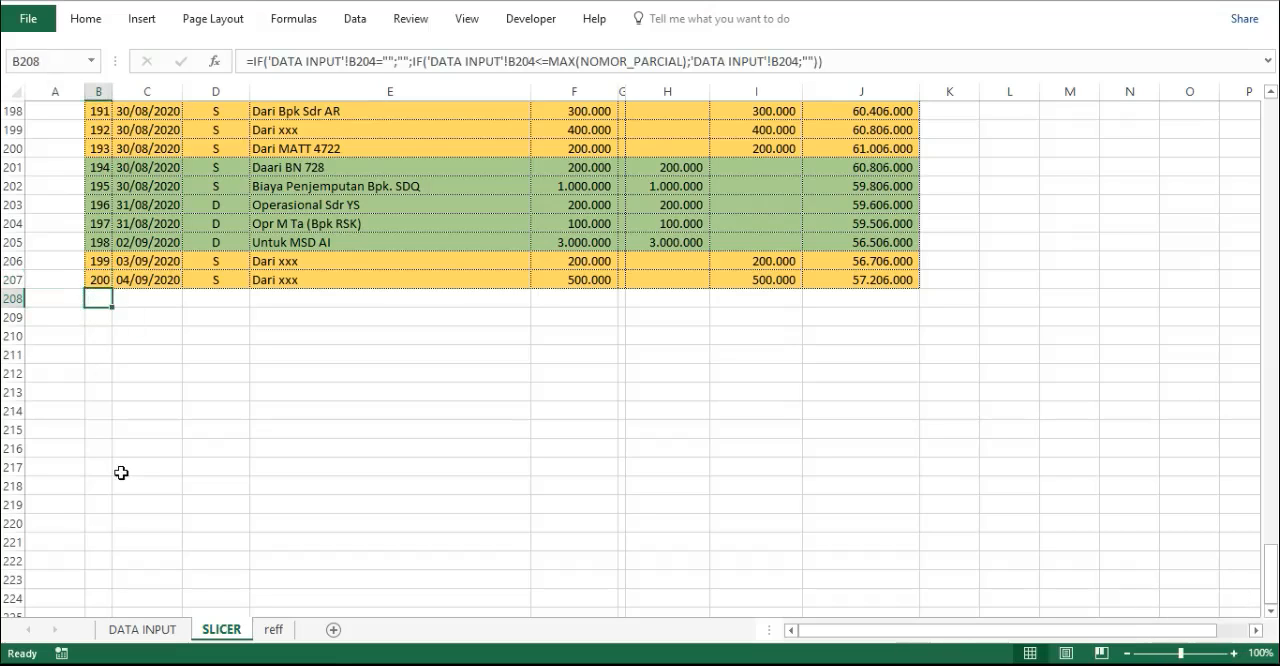
pyautogui.hotkey('ctrl', 'pageup')
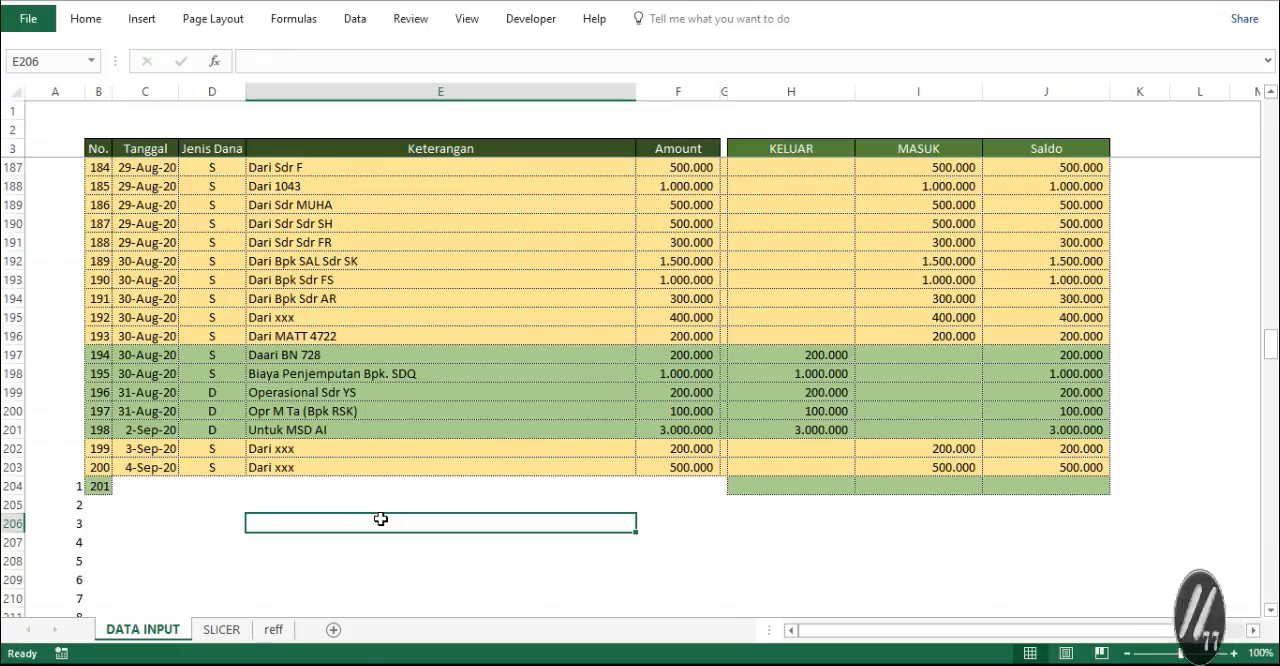
pyautogui.click(221, 629)
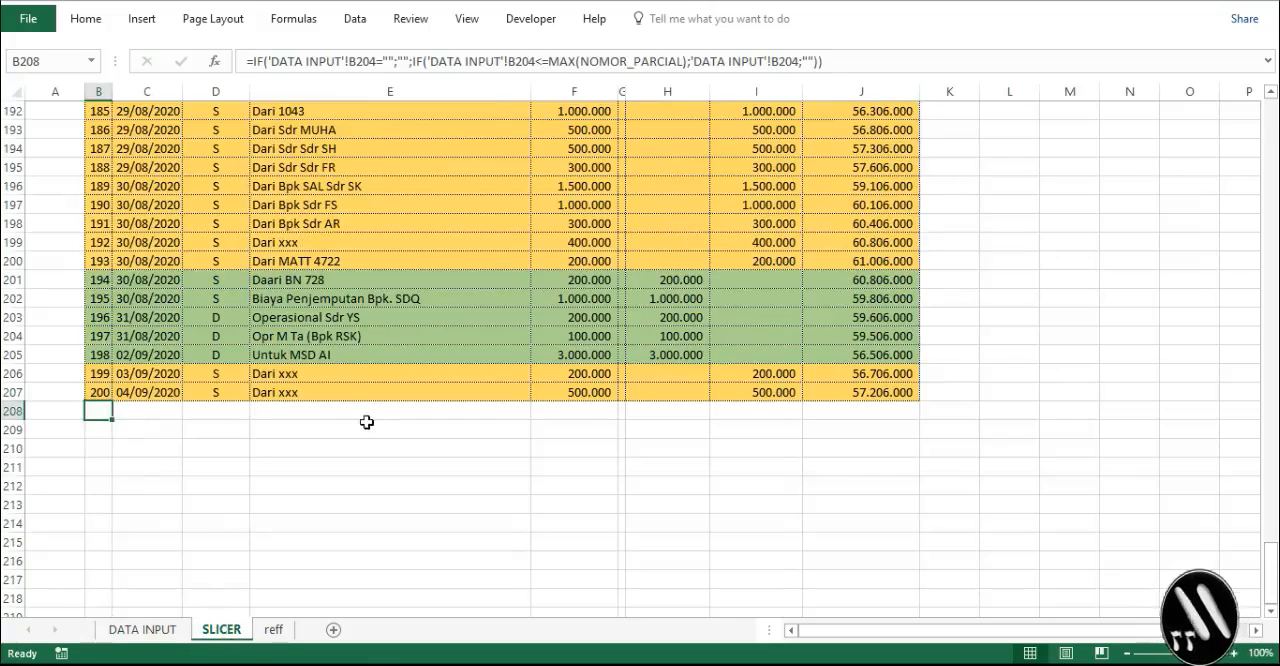
pyautogui.click(180, 631)
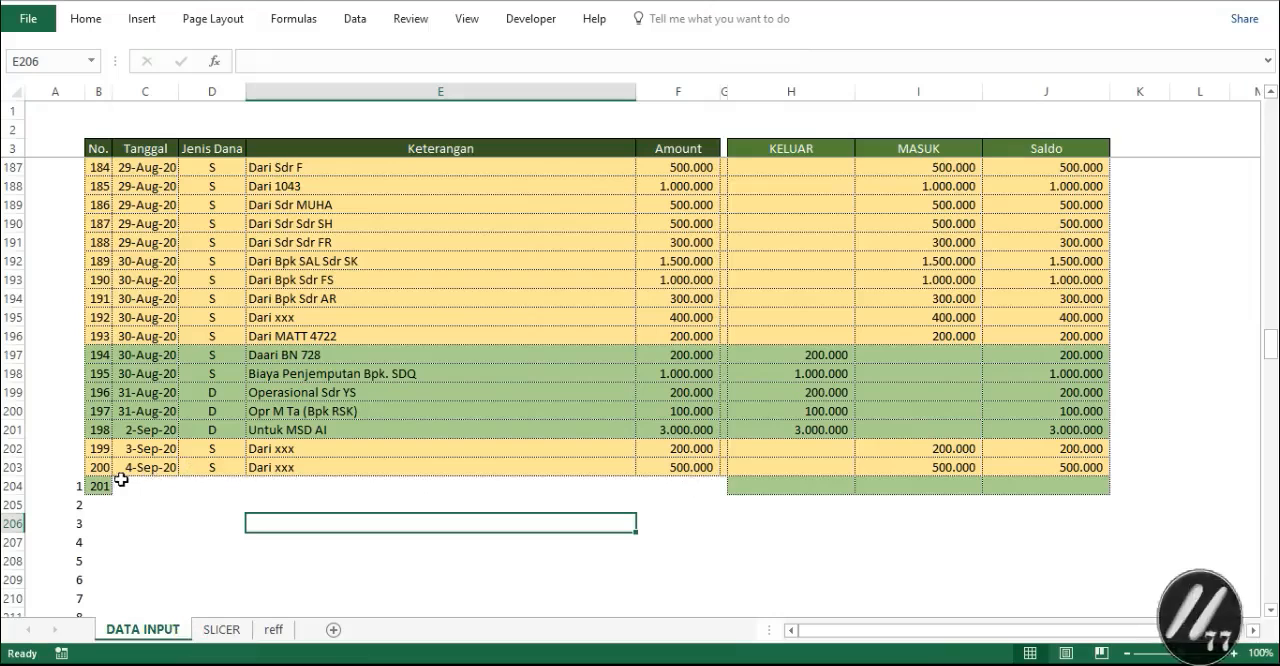
# - Continue the DATA INPUT No. series to 202 in B205 and copy the entries in C200:F201 into C204:F205
pyautogui.moveTo(102, 474); pyautogui.dragTo(112, 512)
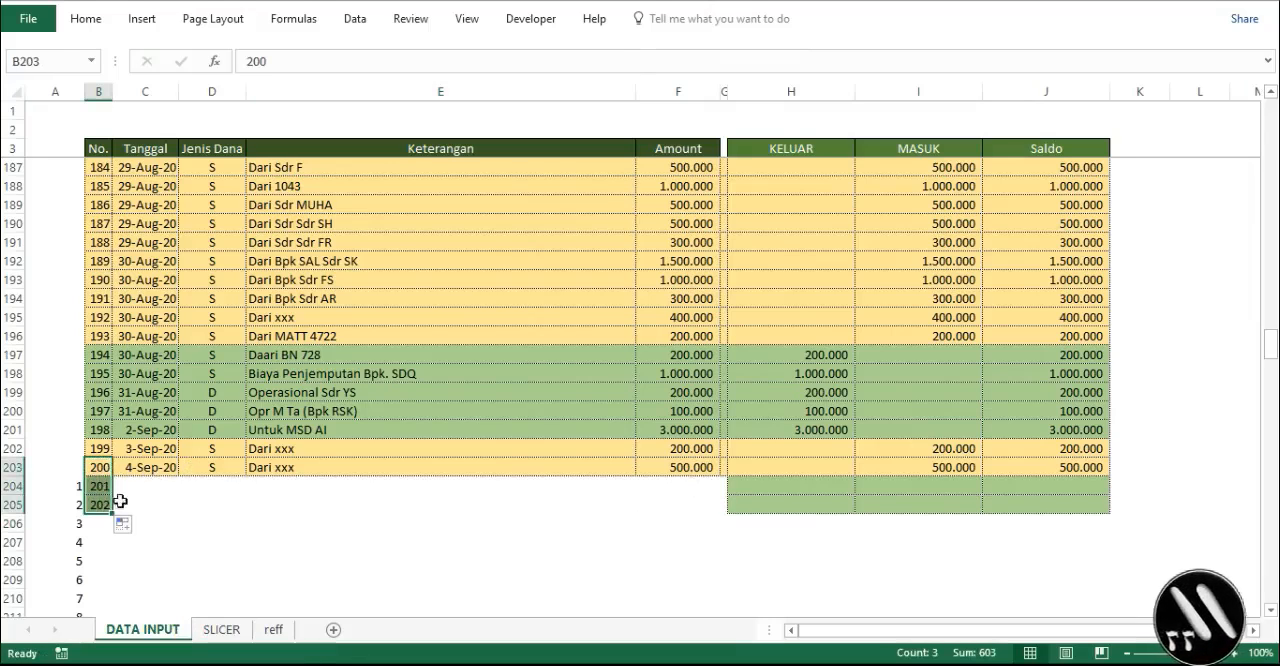
pyautogui.click(128, 414)
pyautogui.click(567, 421)
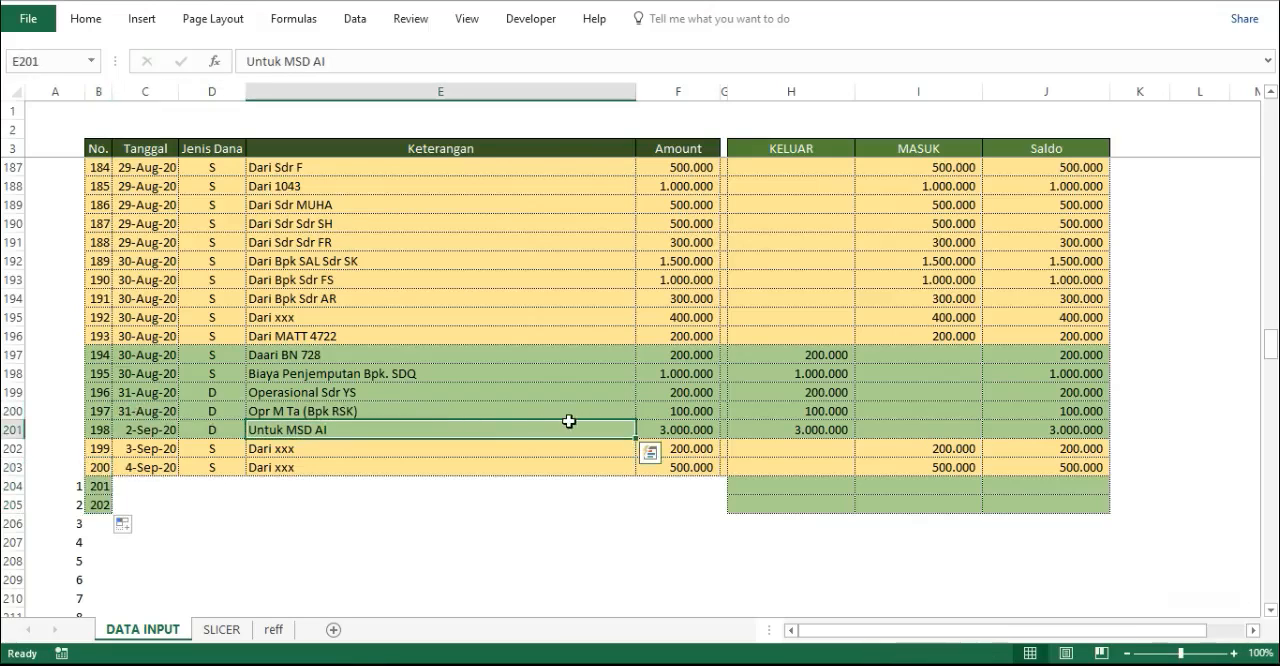
pyautogui.moveTo(568, 421); pyautogui.dragTo(365, 450)
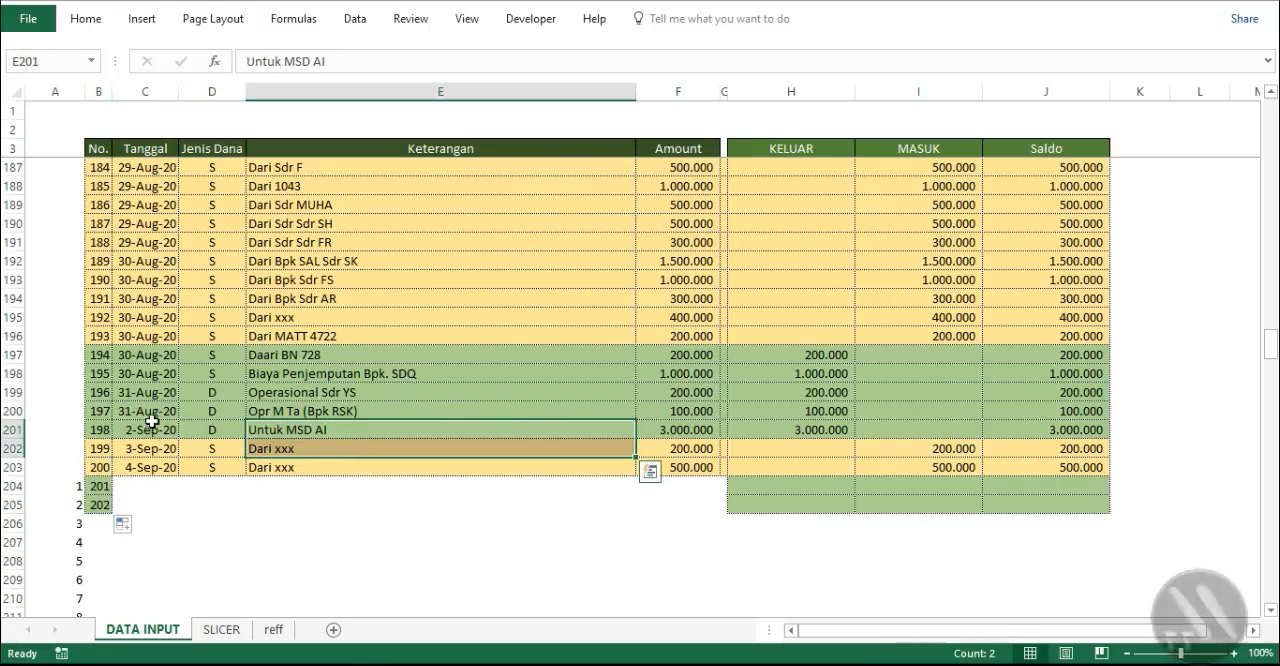
pyautogui.moveTo(152, 420); pyautogui.dragTo(705, 430)
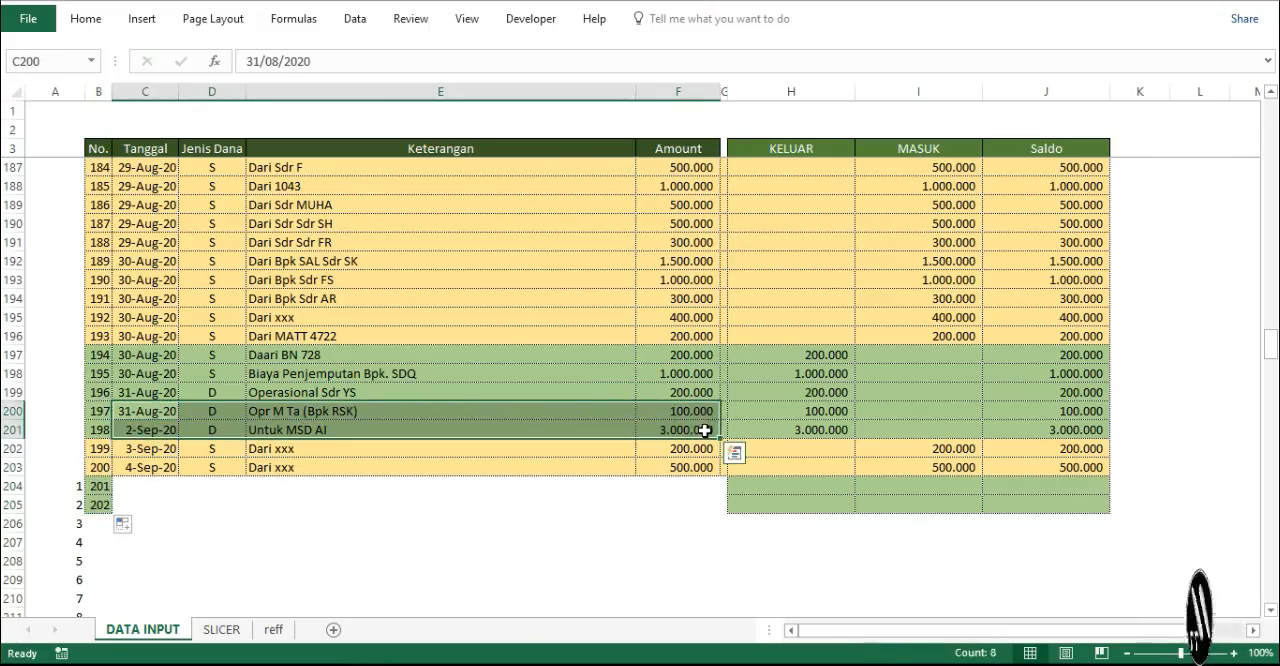
pyautogui.hotkey('ctrl', 'c')
pyautogui.click(134, 481)
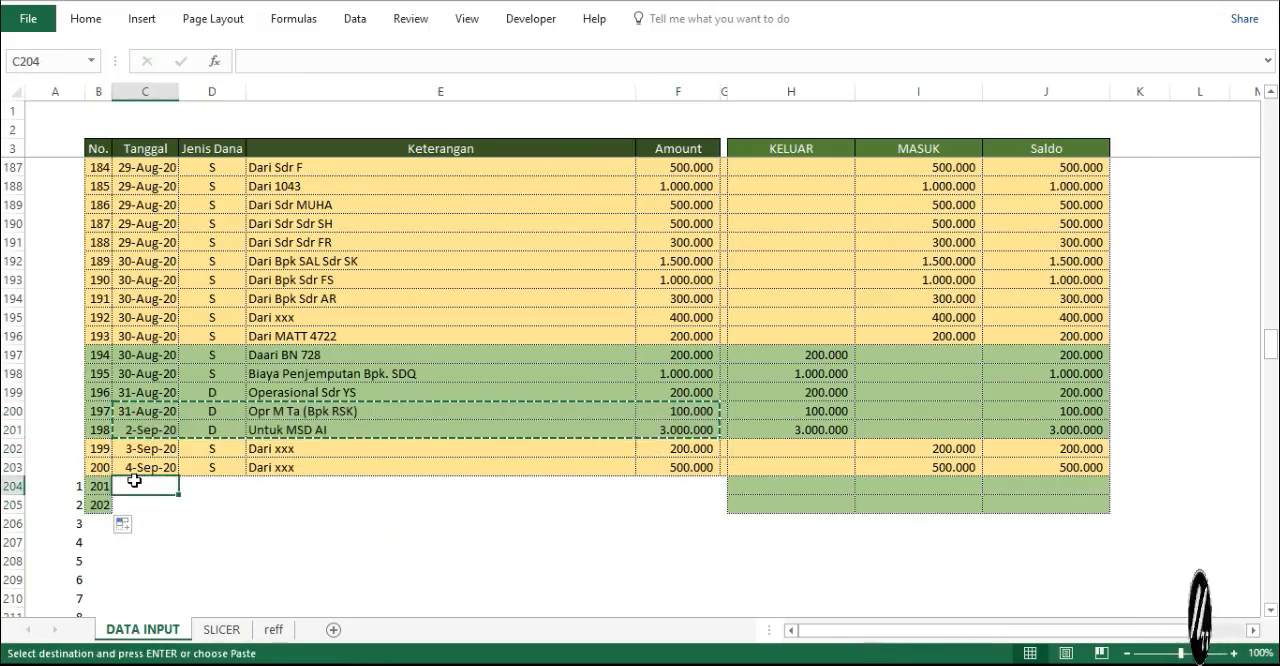
pyautogui.press('Return')
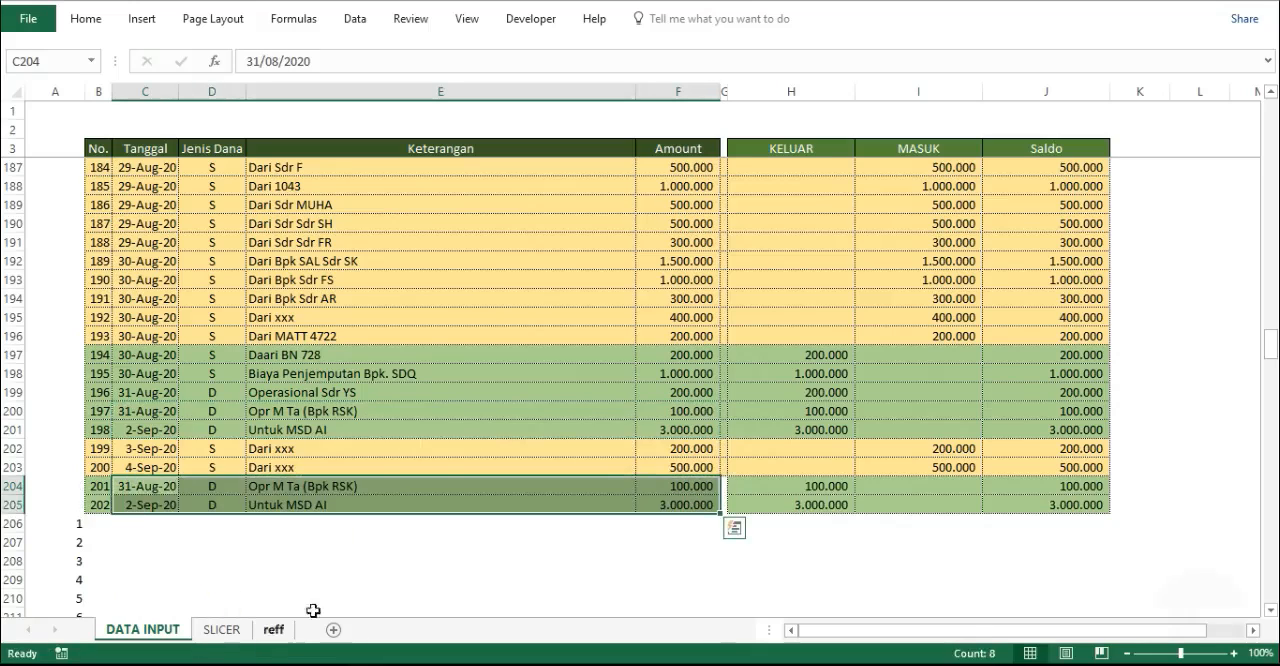
pyautogui.click(324, 574)
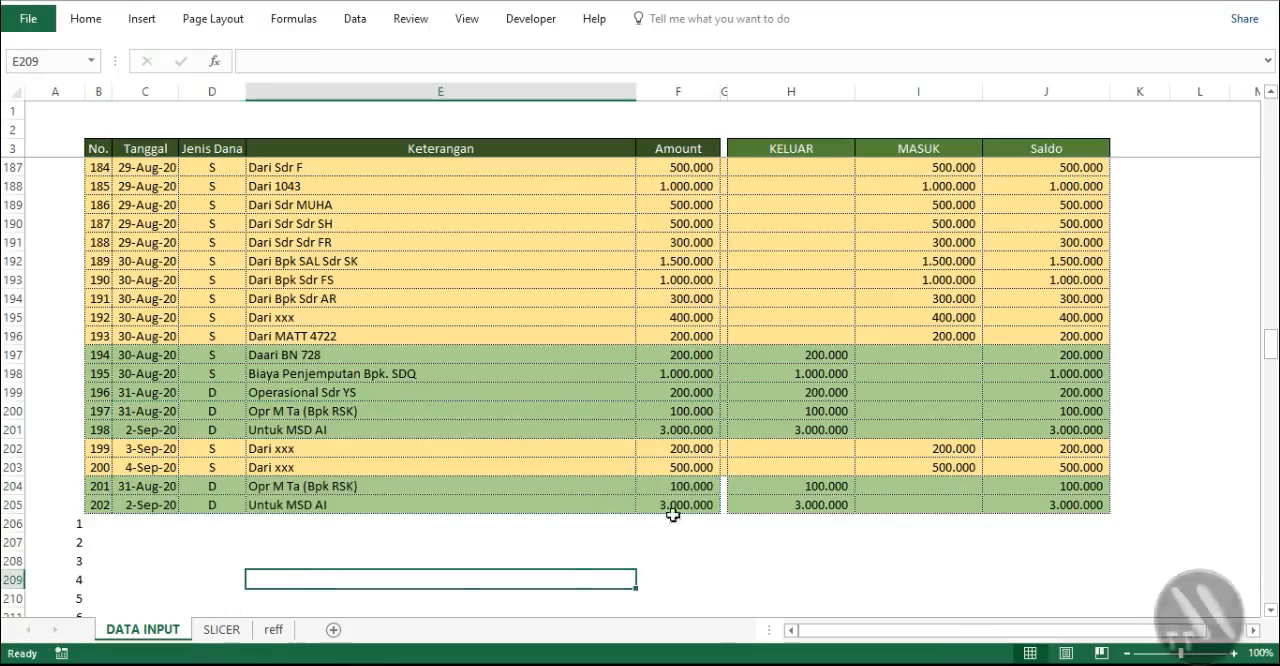
# - Extend the column A numbering formula on the DATA INPUT sheet from A403 down to row 436
pyautogui.click(230, 631)
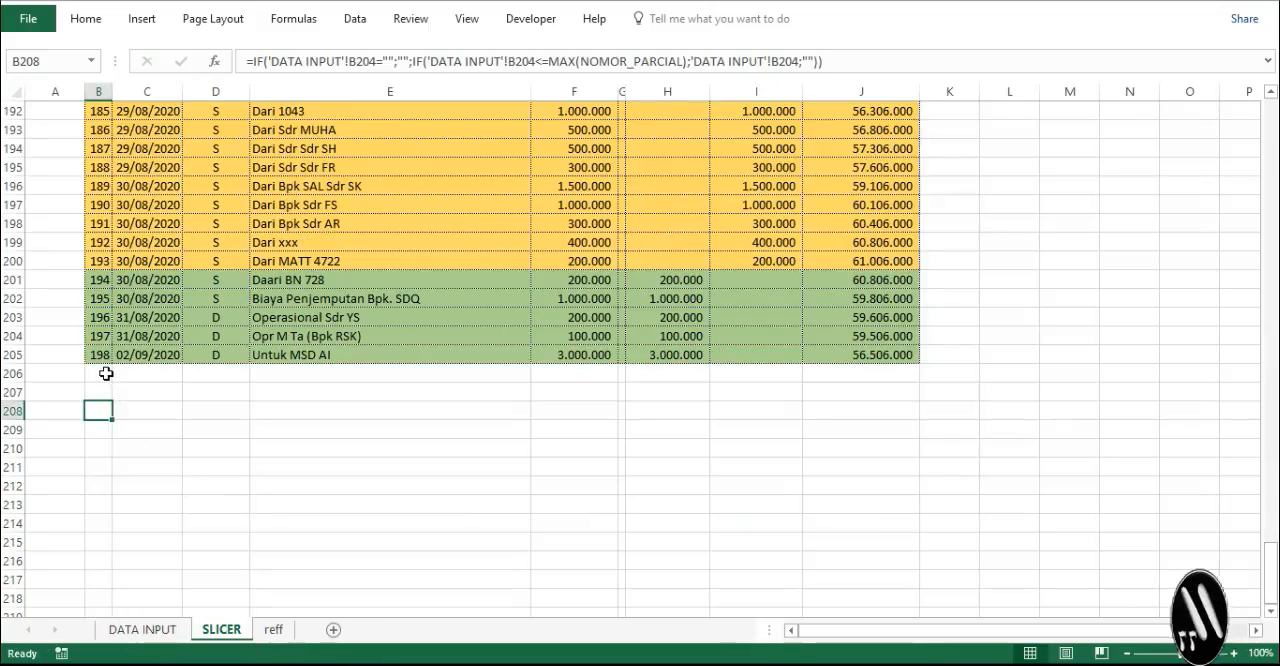
pyautogui.click(142, 632)
pyautogui.click(65, 563)
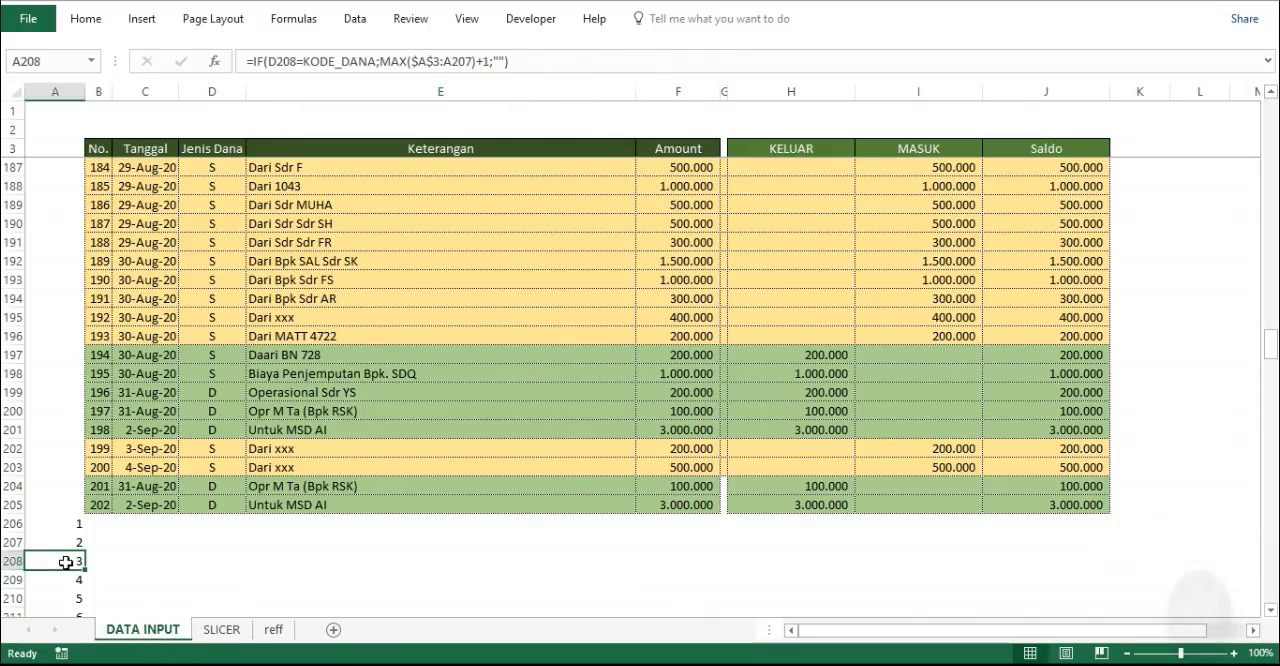
pyautogui.press('End')
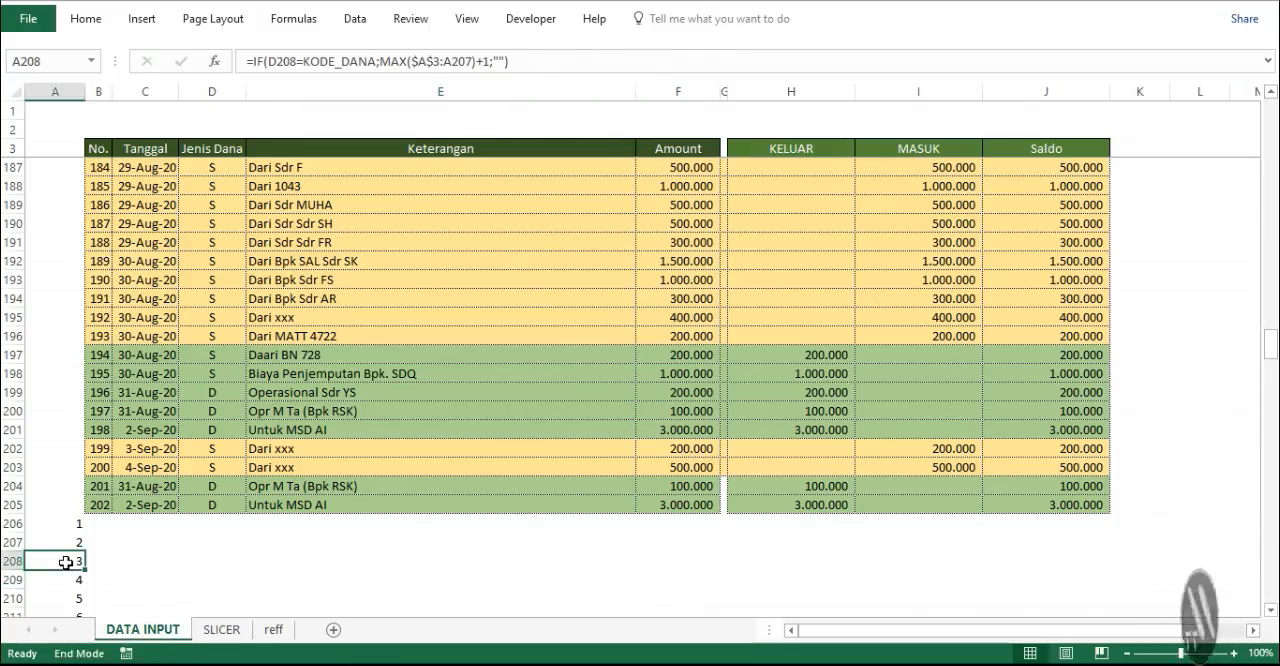
pyautogui.press('Down')
pyautogui.scroll(-6, 65, 563)
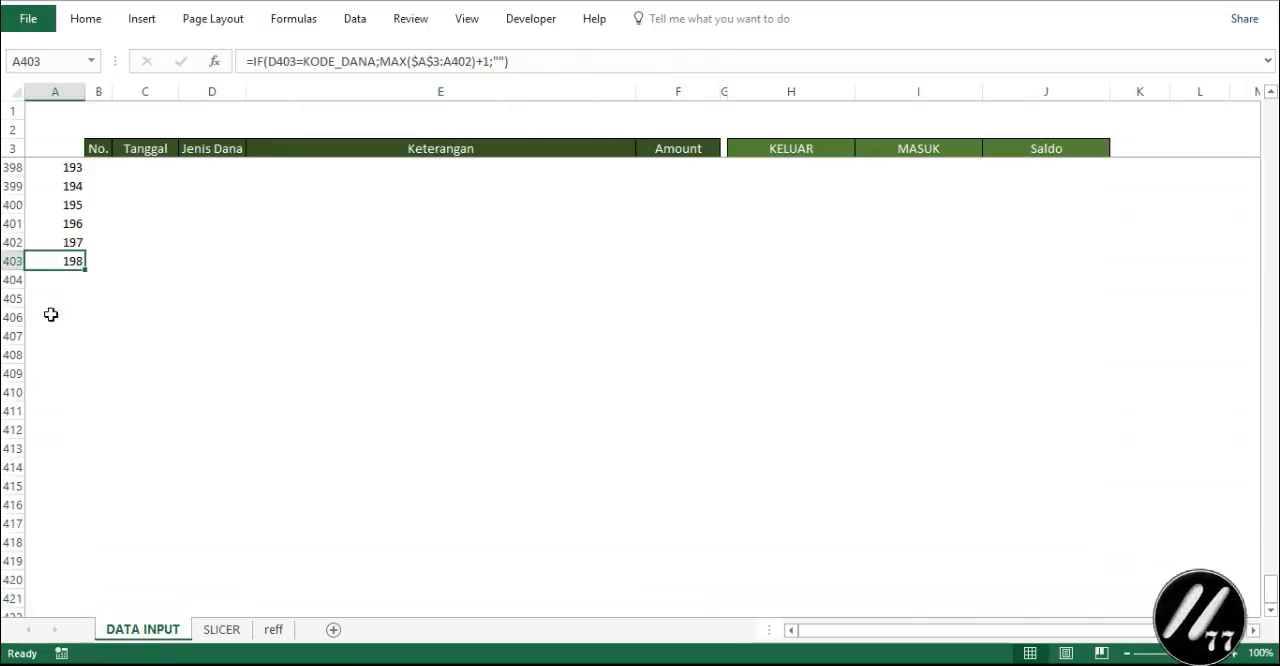
pyautogui.moveTo(84, 270); pyautogui.dragTo(86, 600)
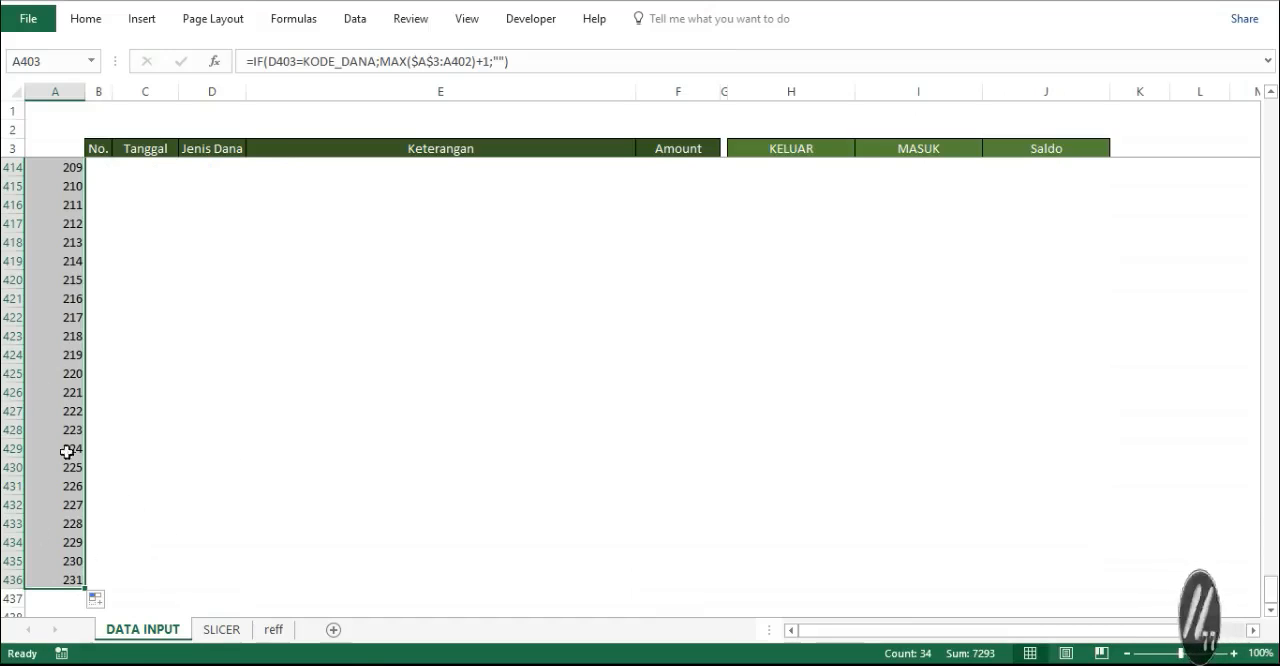
# - Check entries 201 and 202 on the SLICER sheet, the formula in B211, and the start of the table
pyautogui.click(222, 630)
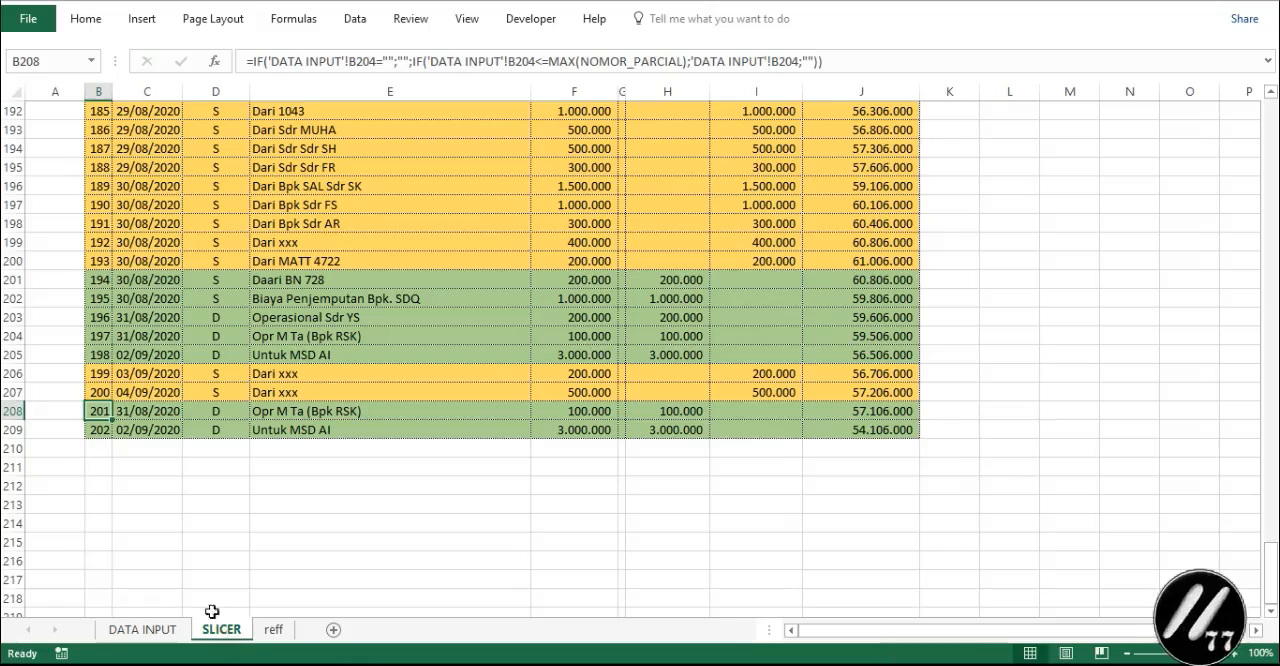
pyautogui.click(107, 464)
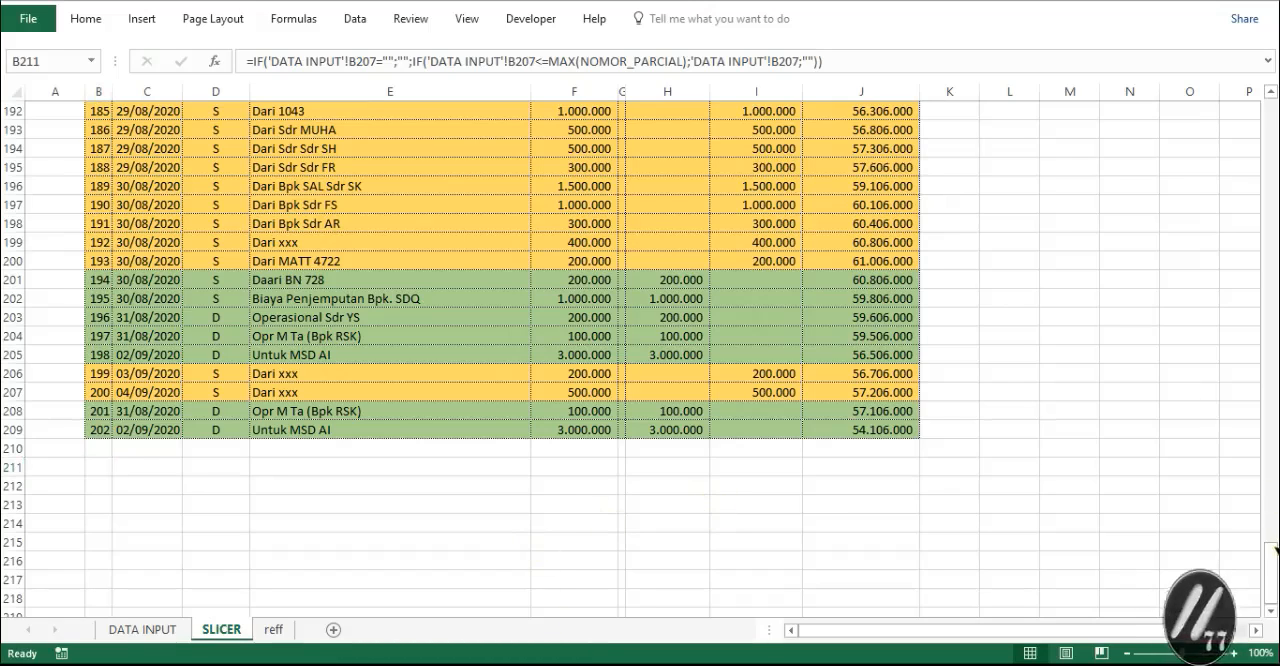
pyautogui.moveTo(1274, 551); pyautogui.dragTo(1273, 90)
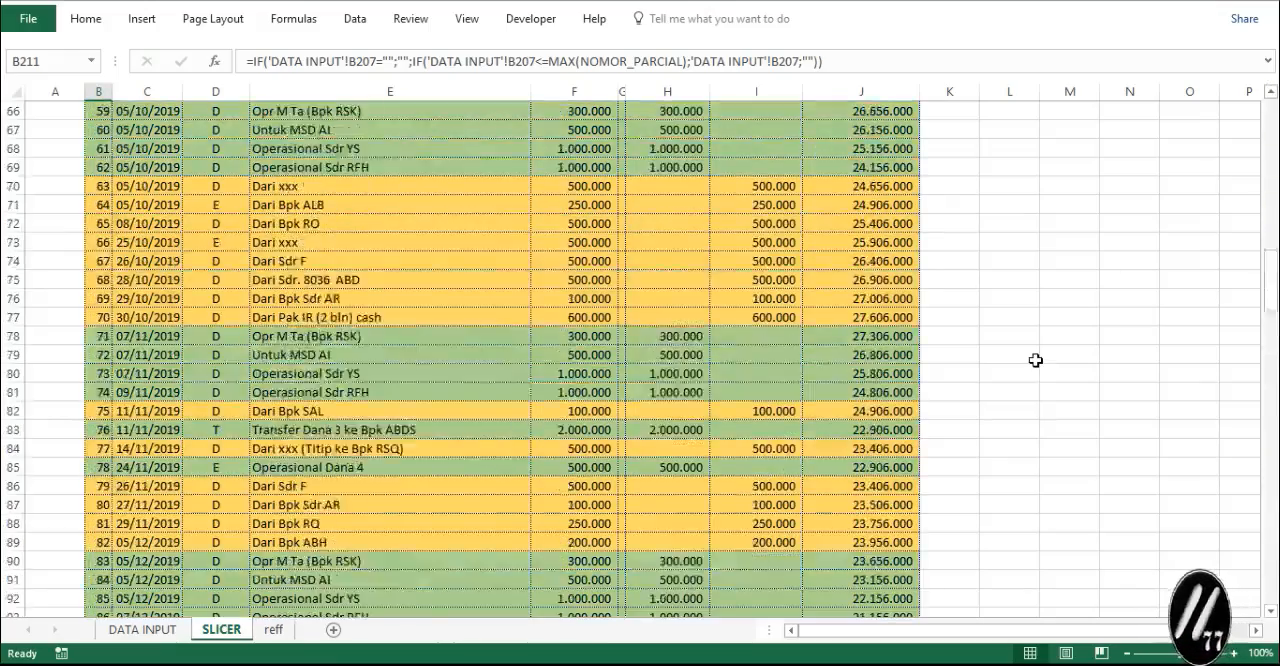
pyautogui.scroll(20, 1035, 360)
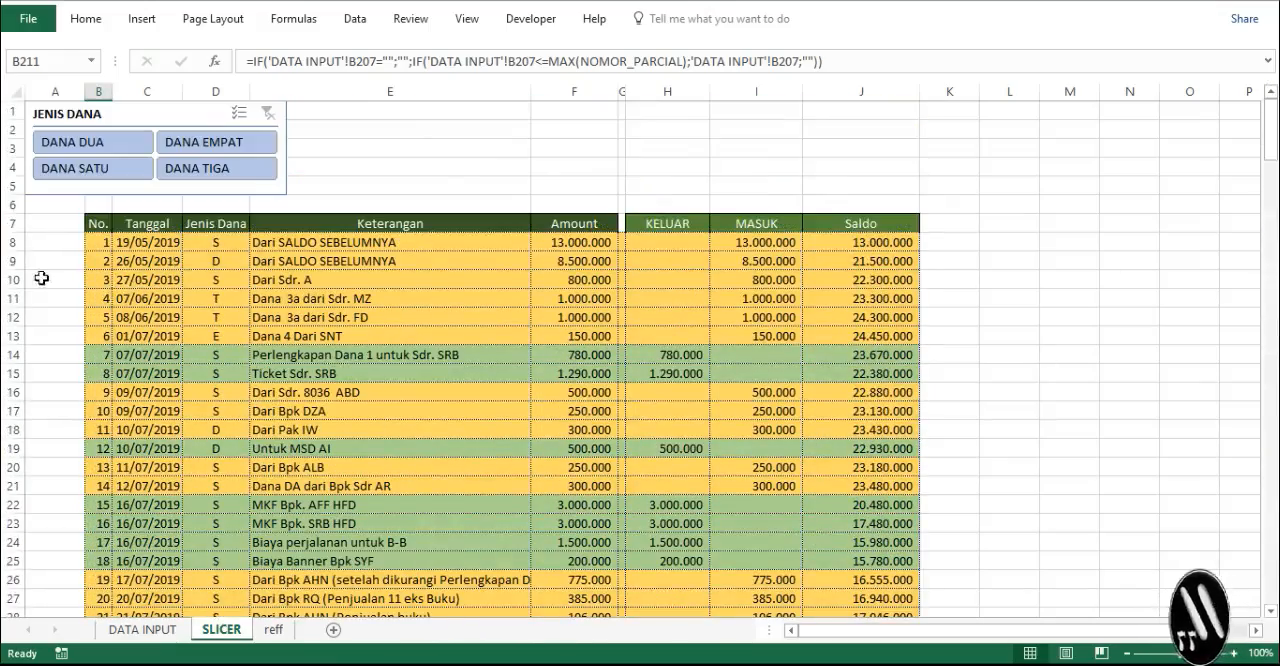
# - Try freezing the SLICER sheet's panes at cell D8, and check the slicer against the frozen area
pyautogui.click(14, 242)
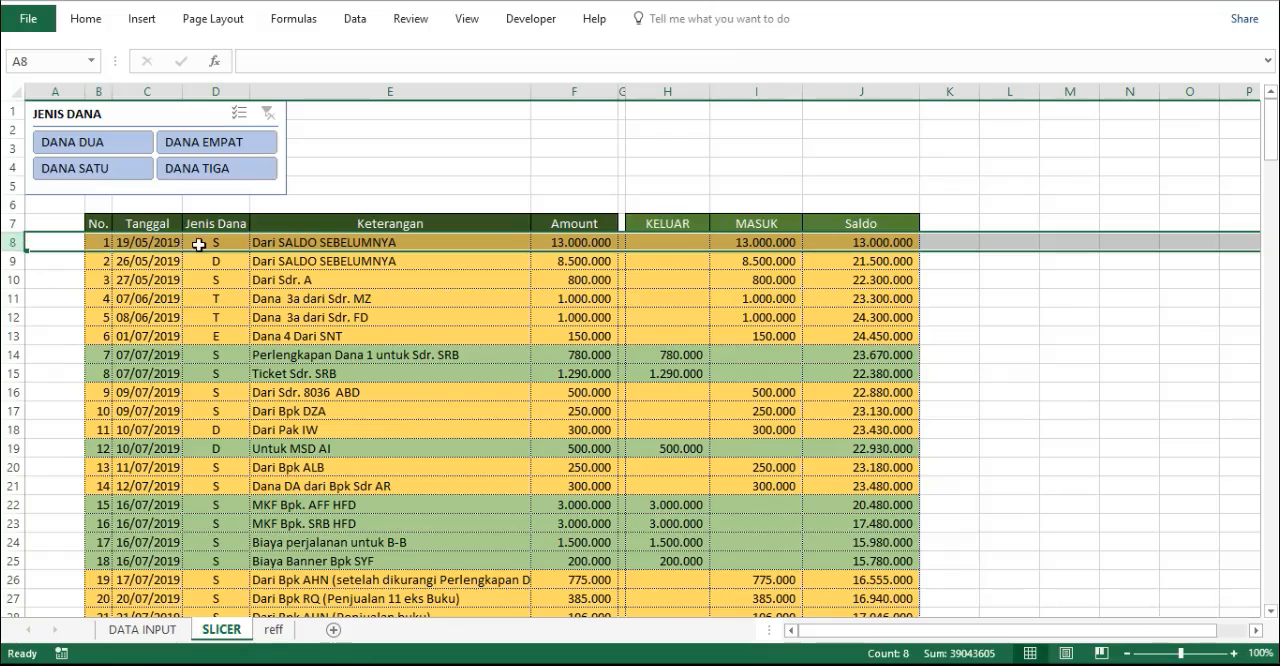
pyautogui.click(199, 244)
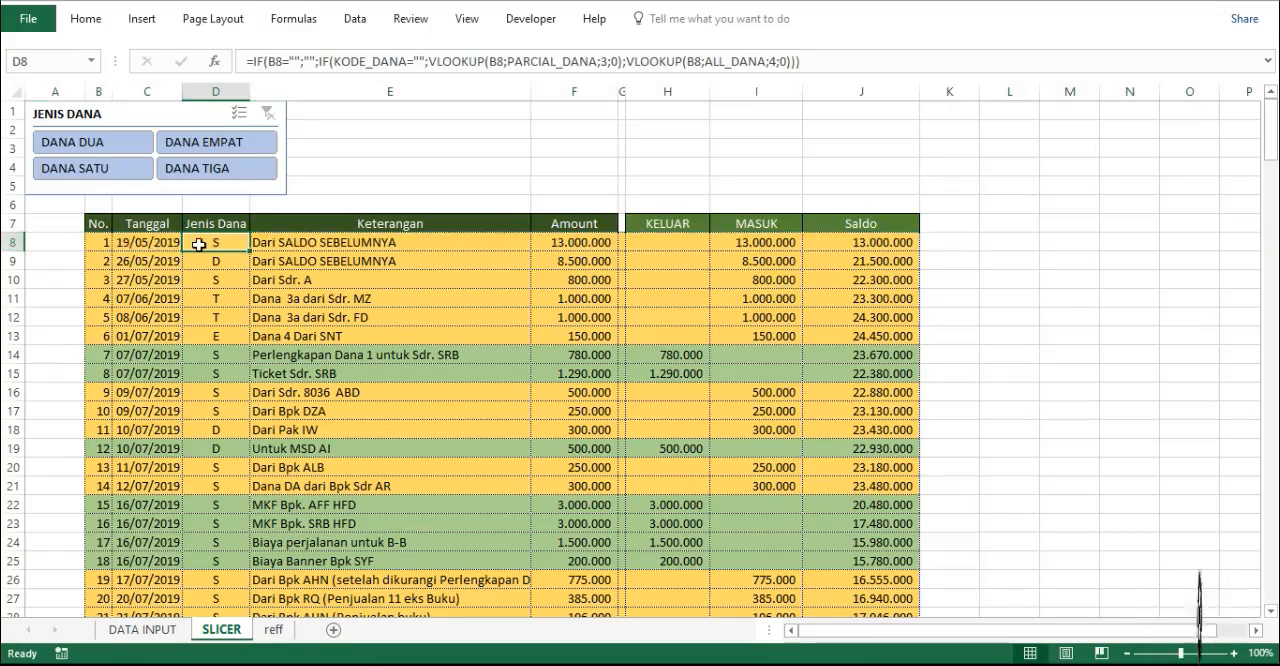
pyautogui.hotkey('alt', 'w')
pyautogui.press('f')
pyautogui.press('f')
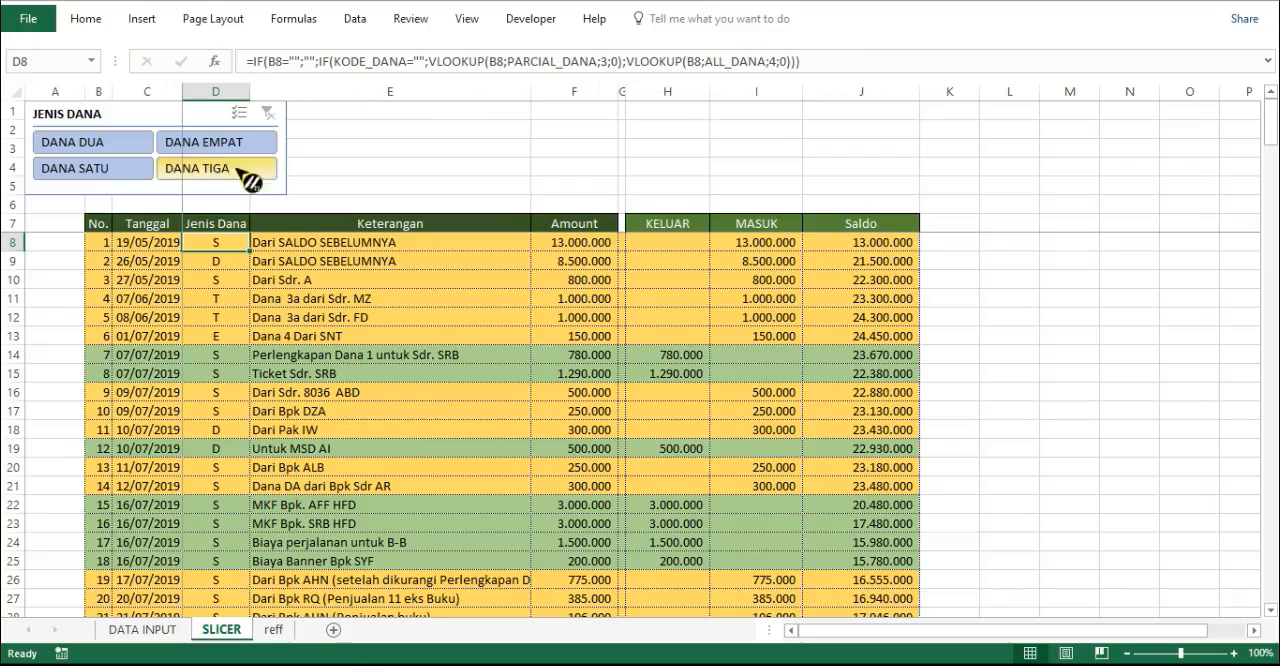
pyautogui.click(224, 115)
pyautogui.moveTo(224, 115); pyautogui.dragTo(191, 109)
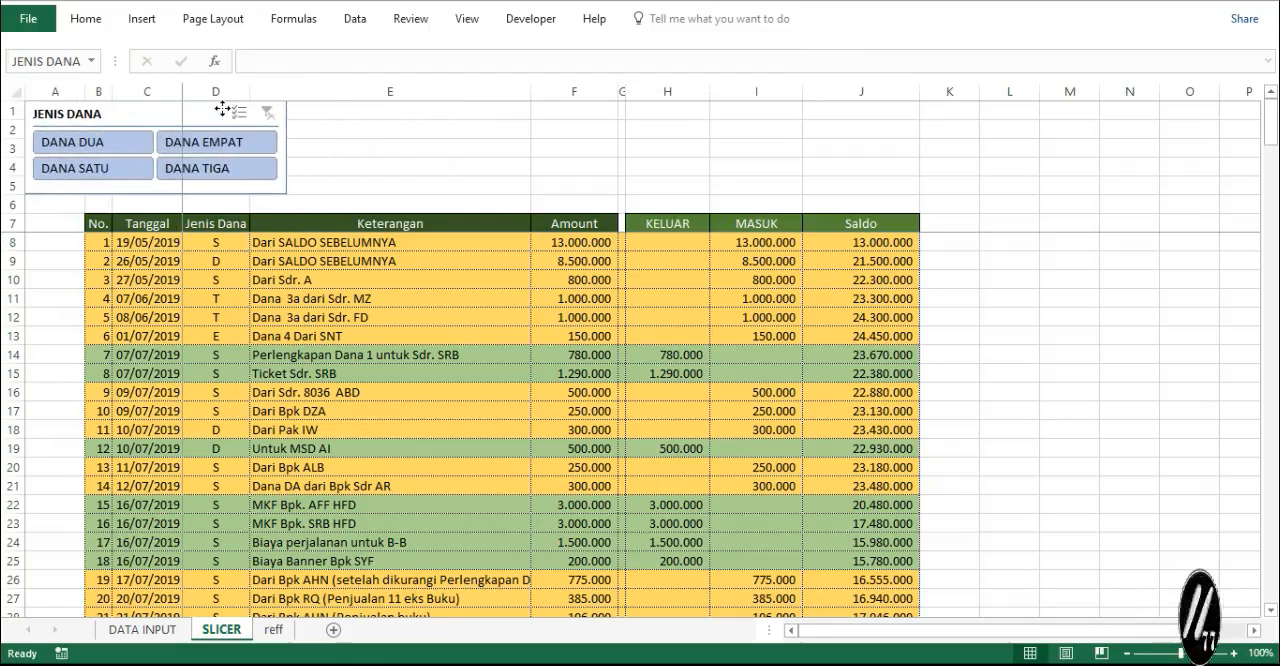
# - Replace the SLICER sheet's frozen panes with a freeze above row 8 only, and check it by moving through the list
pyautogui.click(8, 241)
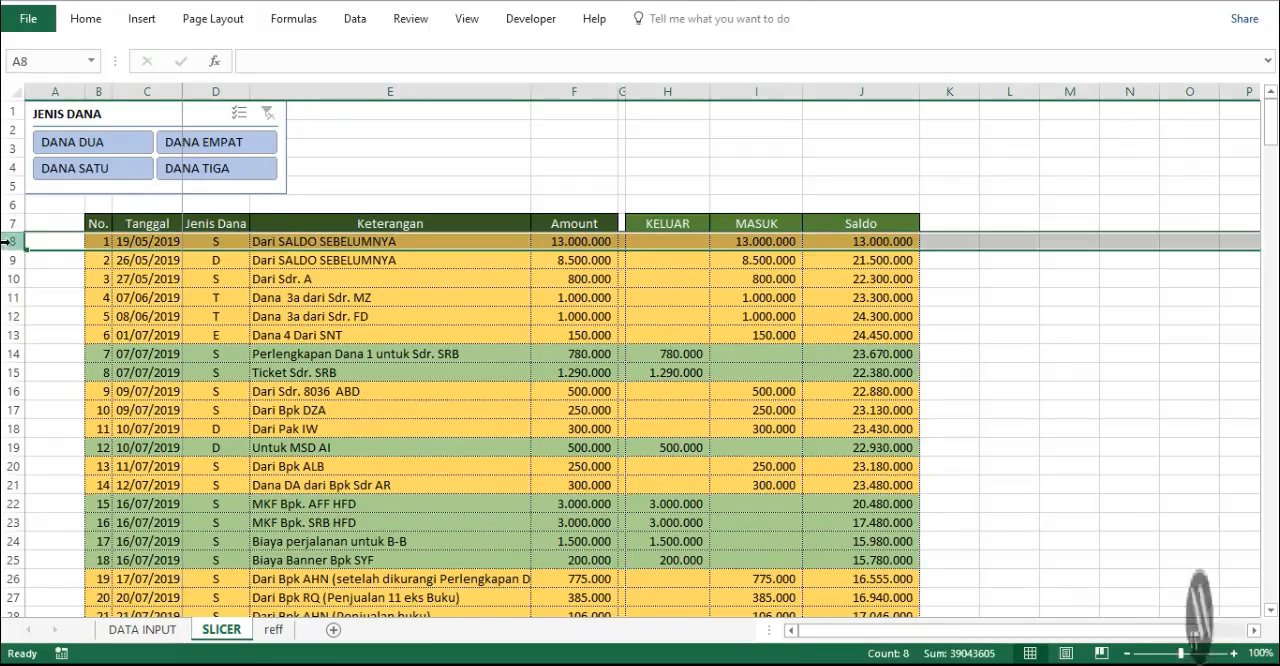
pyautogui.hotkey('alt', 'w')
pyautogui.press('f')
pyautogui.press('f')
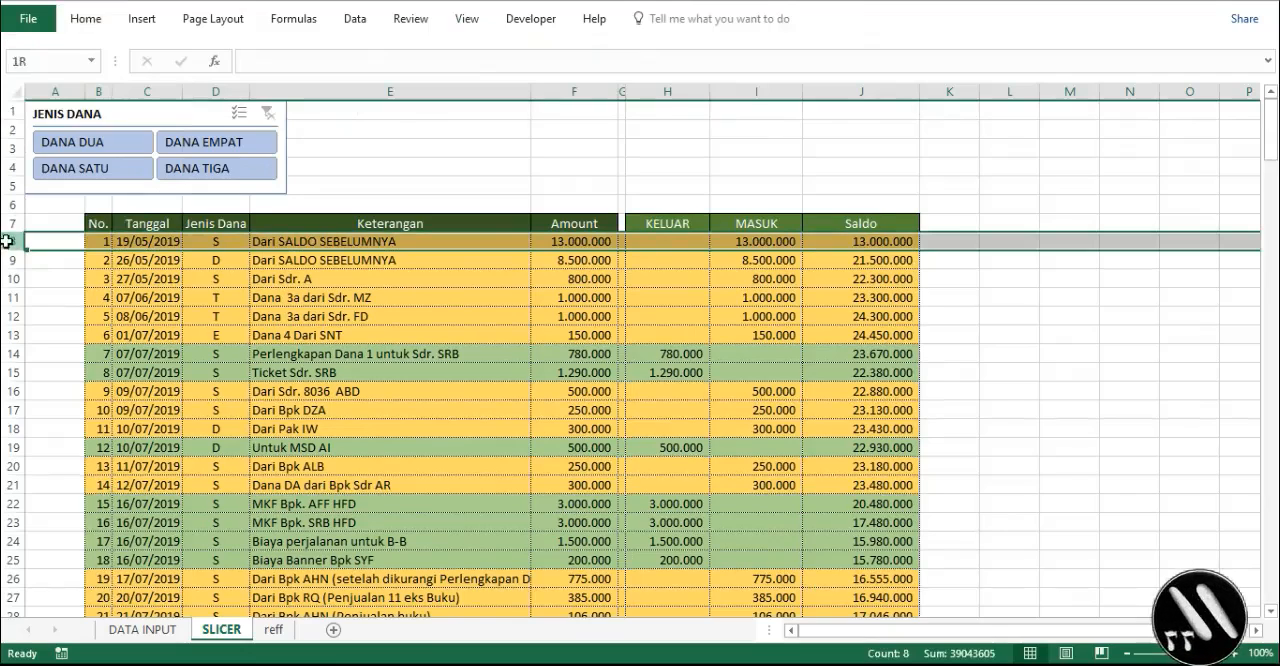
pyautogui.hotkey('alt', 'w')
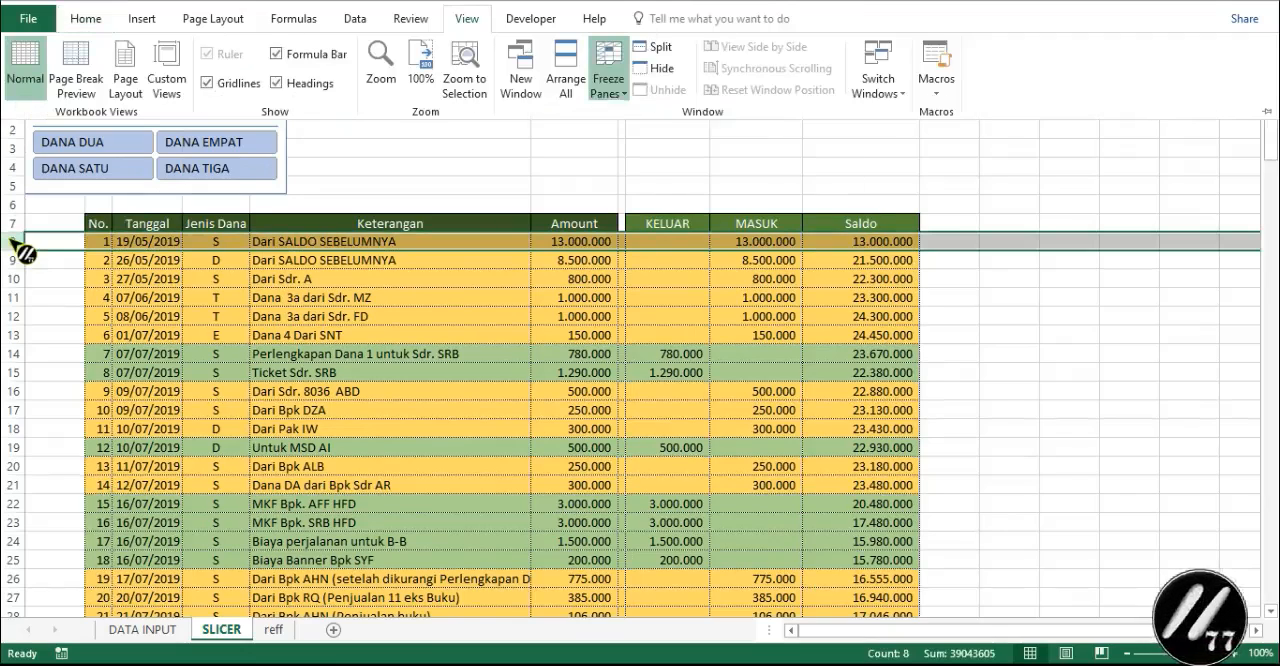
pyautogui.press('f')
pyautogui.press('f')
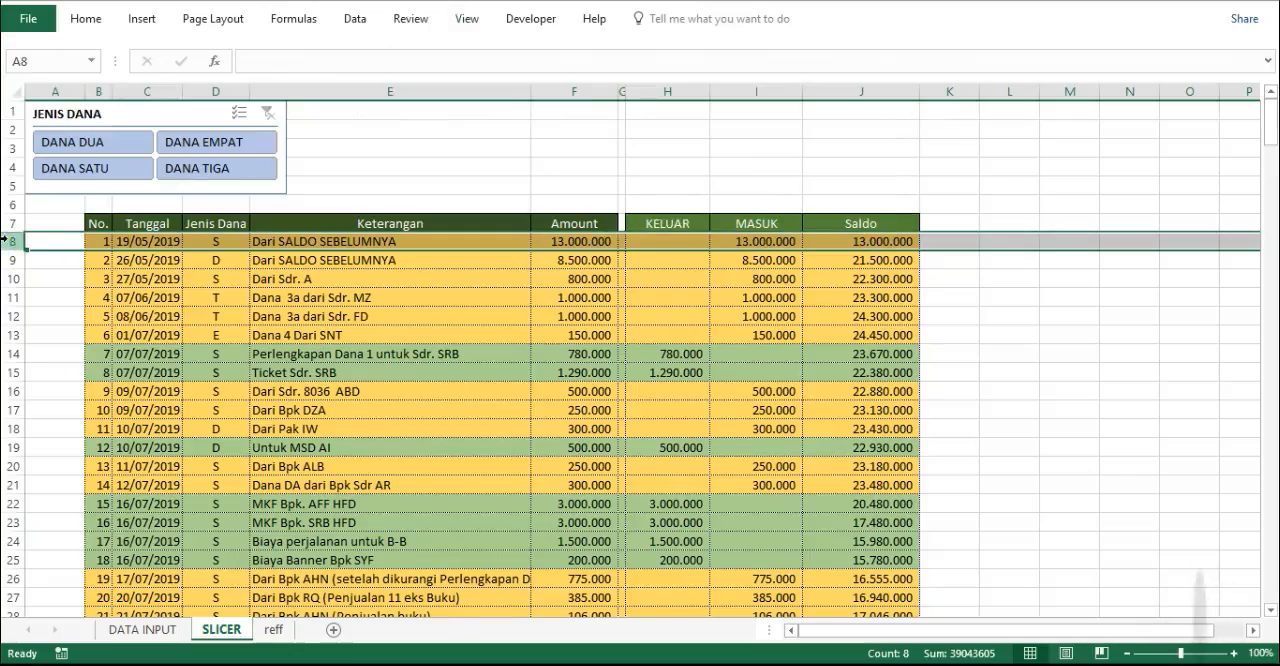
pyautogui.scroll(-6, 998, 373)
pyautogui.scroll(6, 998, 373)
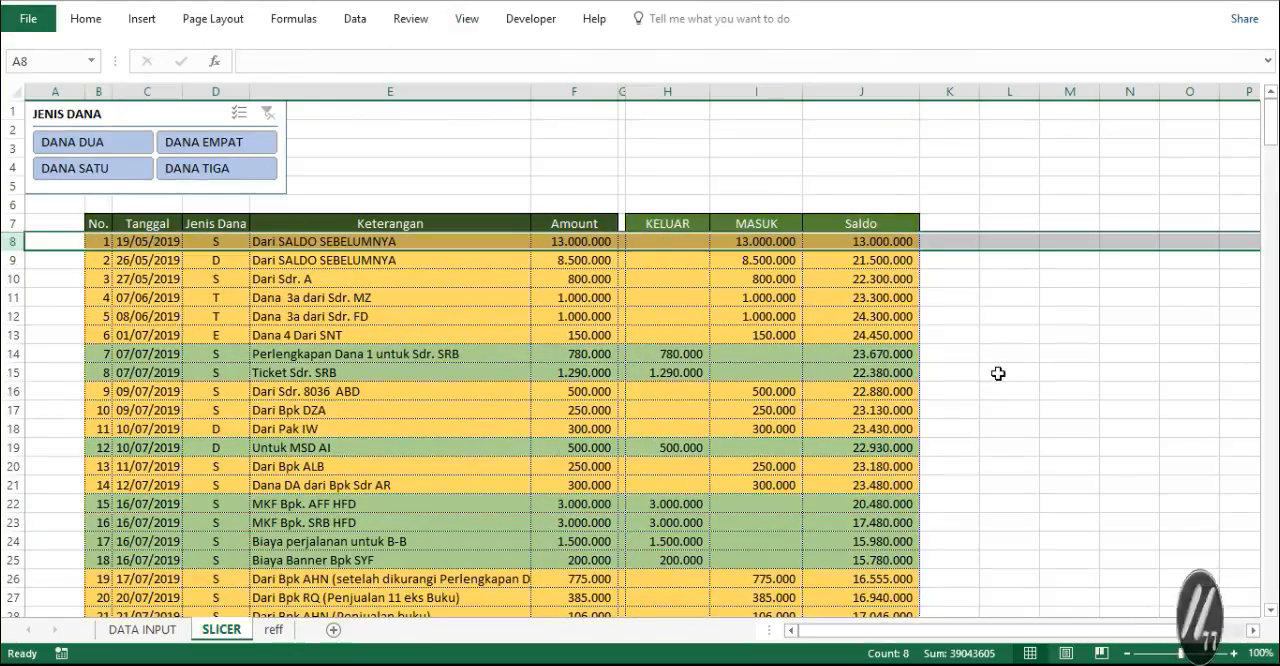
# - Hide the gridlines on the SLICER sheet and check the list's appearance
pyautogui.click(1026, 403)
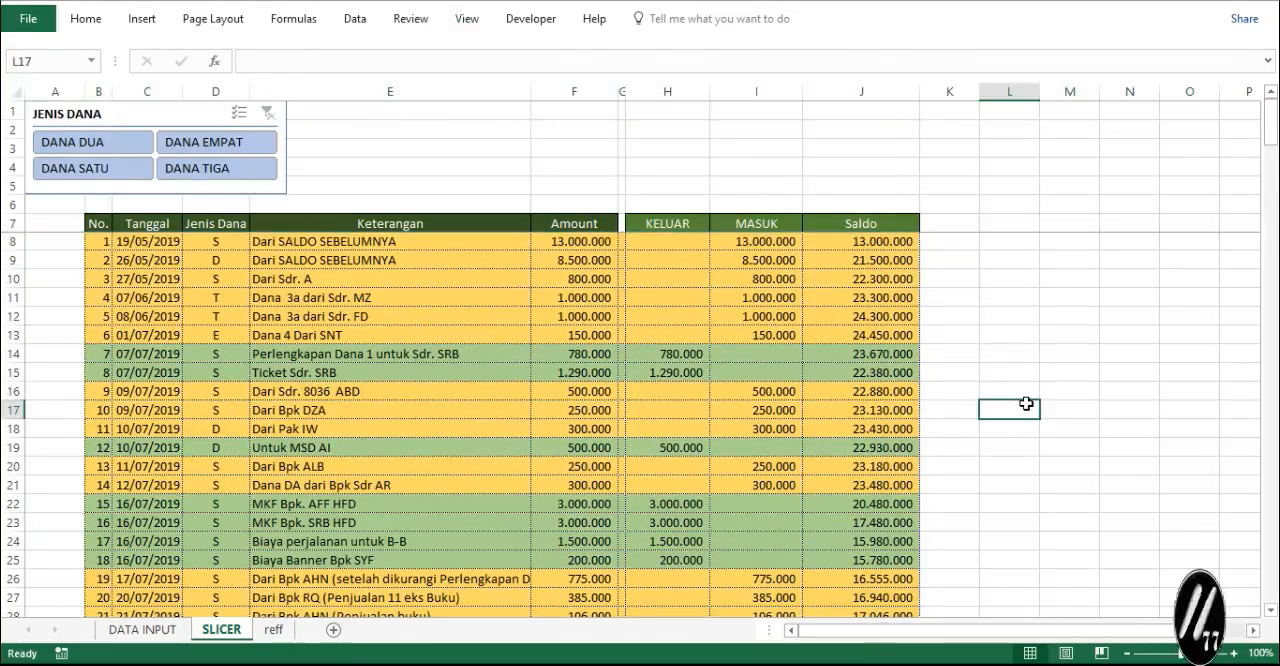
pyautogui.click(95, 19)
pyautogui.click(466, 19)
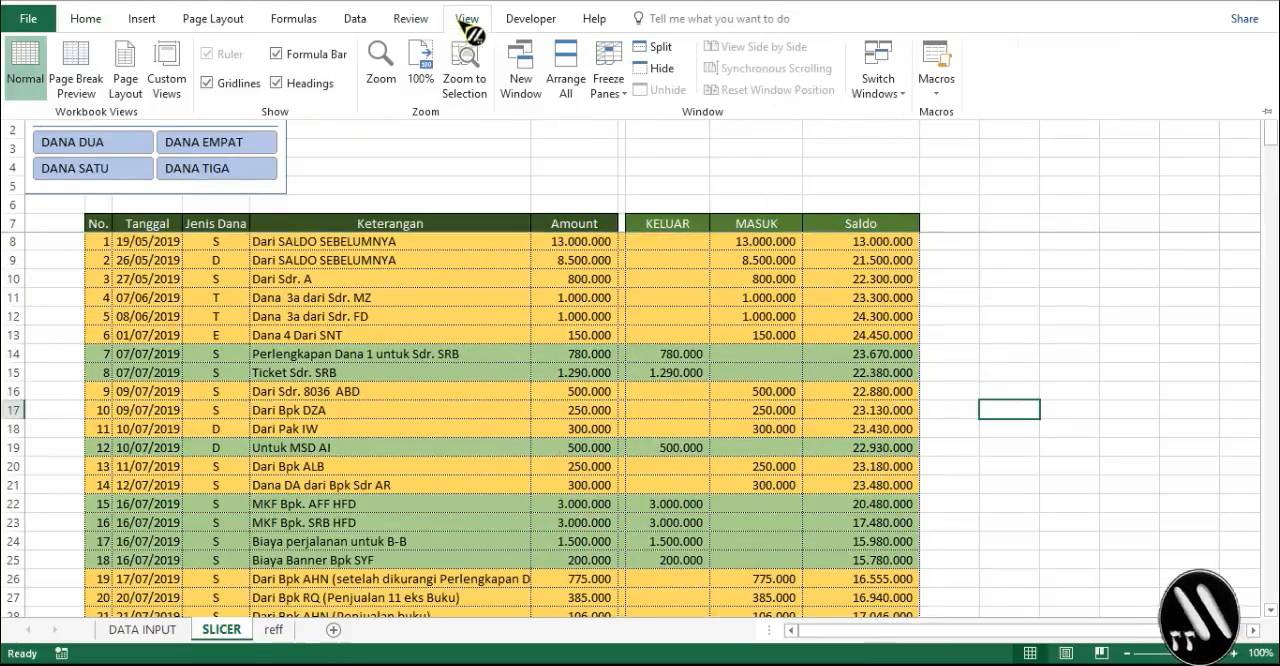
pyautogui.click(207, 83)
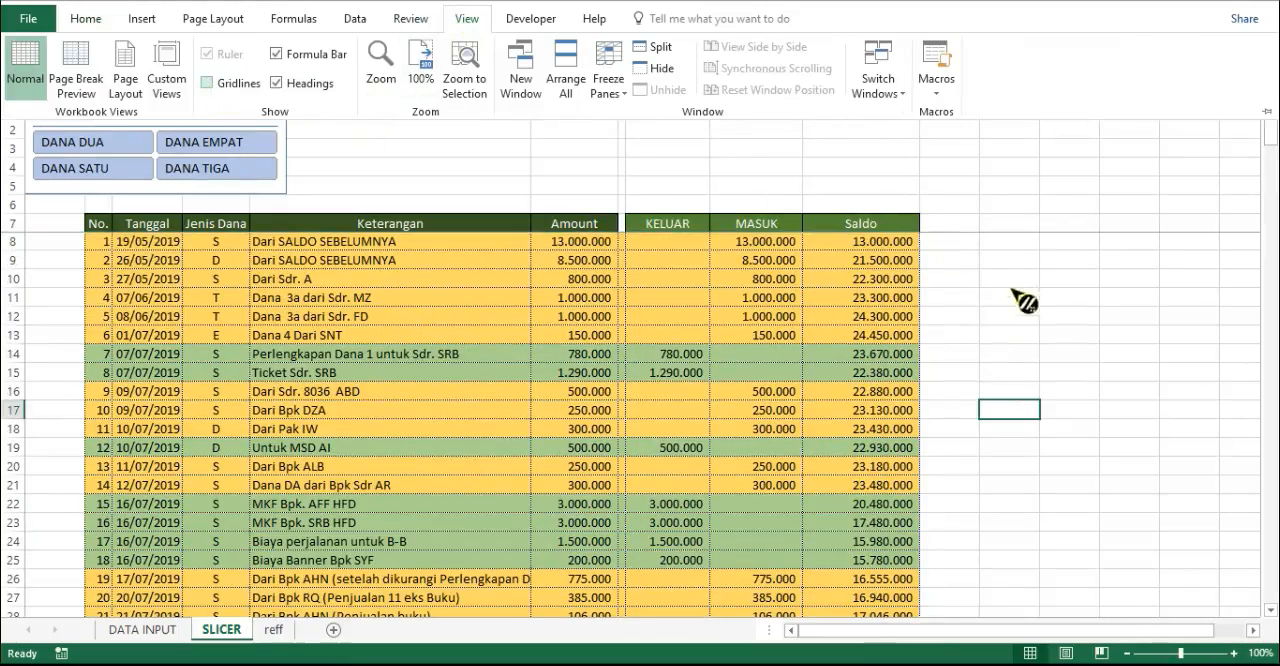
pyautogui.scroll(-7, 1006, 349)
pyautogui.scroll(7, 1006, 349)
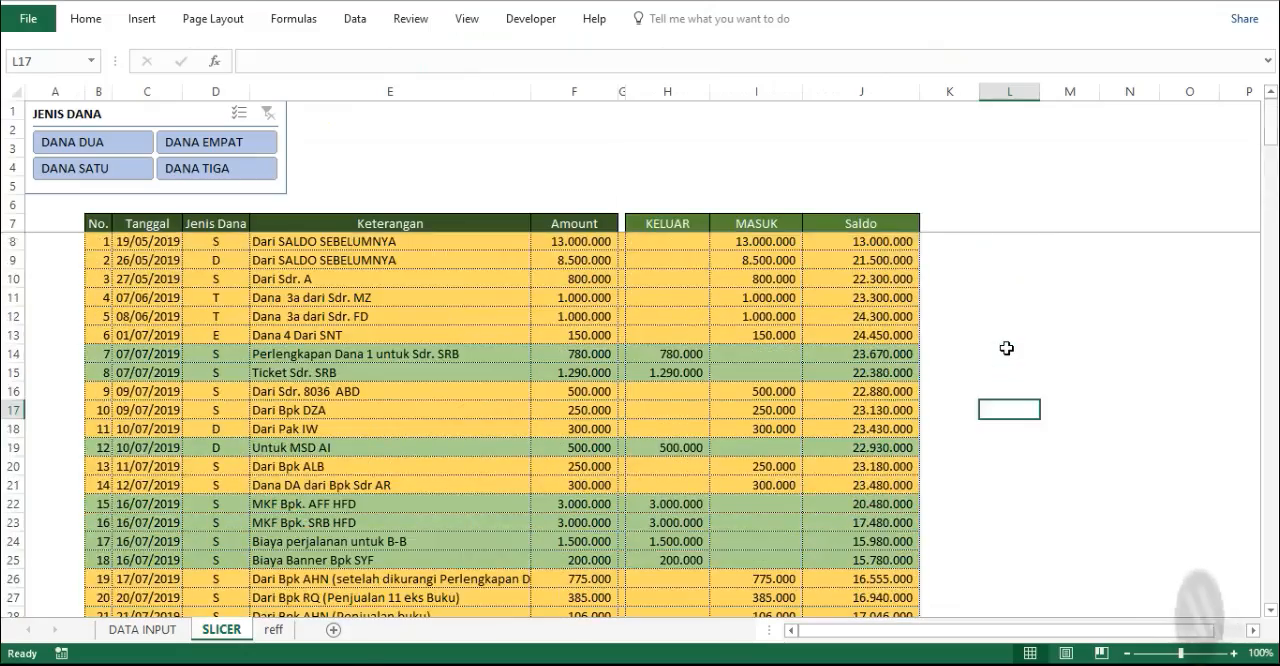
# - Check the list under the frozen headers for DANA DUA, DANA EMPAT, DANA SATU and DANA TIGA, and clear the slicer filter
pyautogui.click(126, 143)
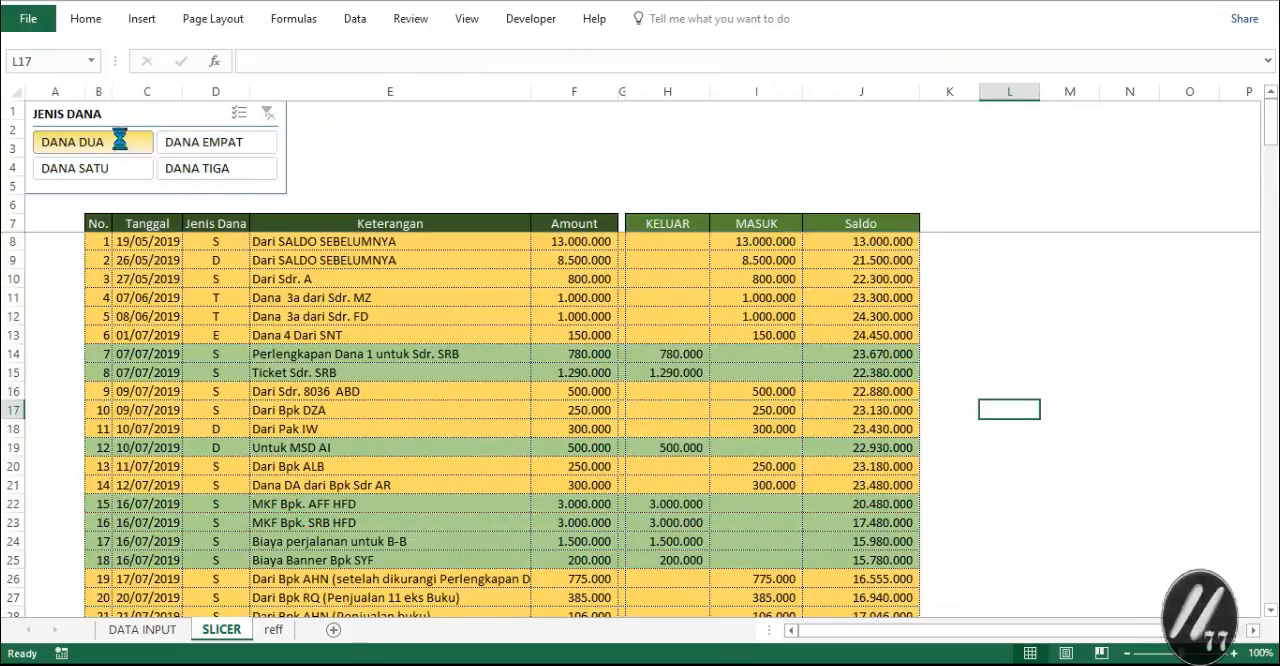
pyautogui.scroll(-20, 311, 405)
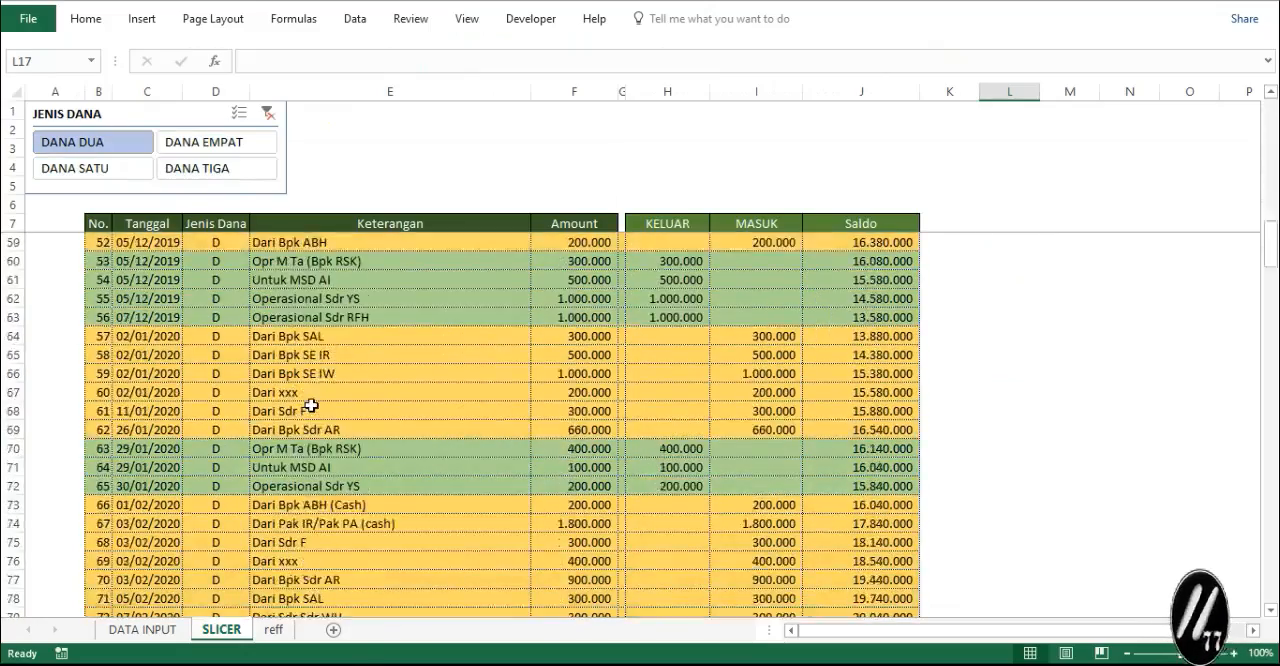
pyautogui.scroll(-18, 311, 405)
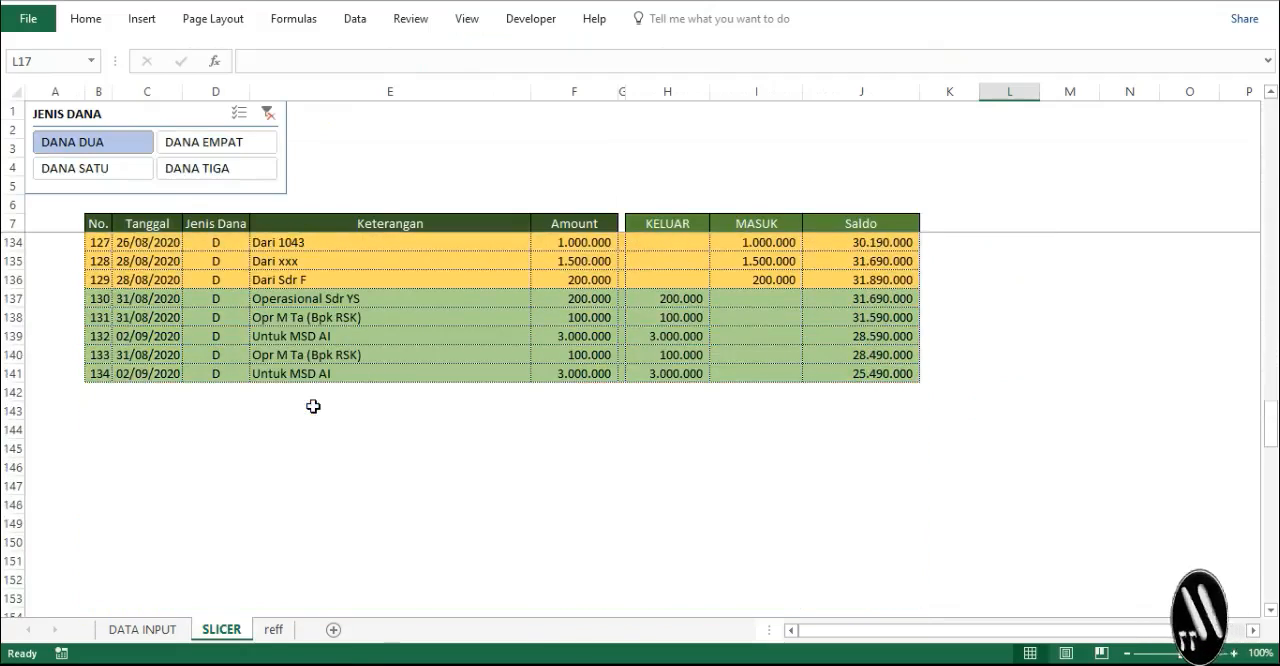
pyautogui.click(212, 150)
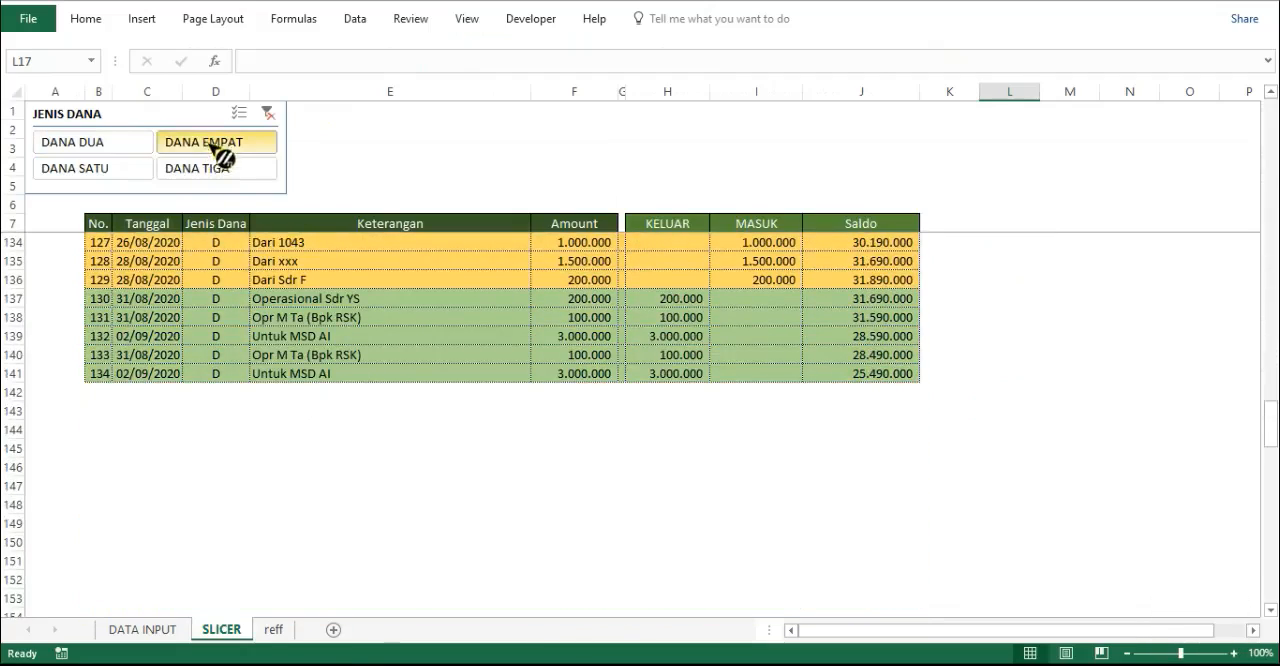
pyautogui.scroll(20, 270, 290)
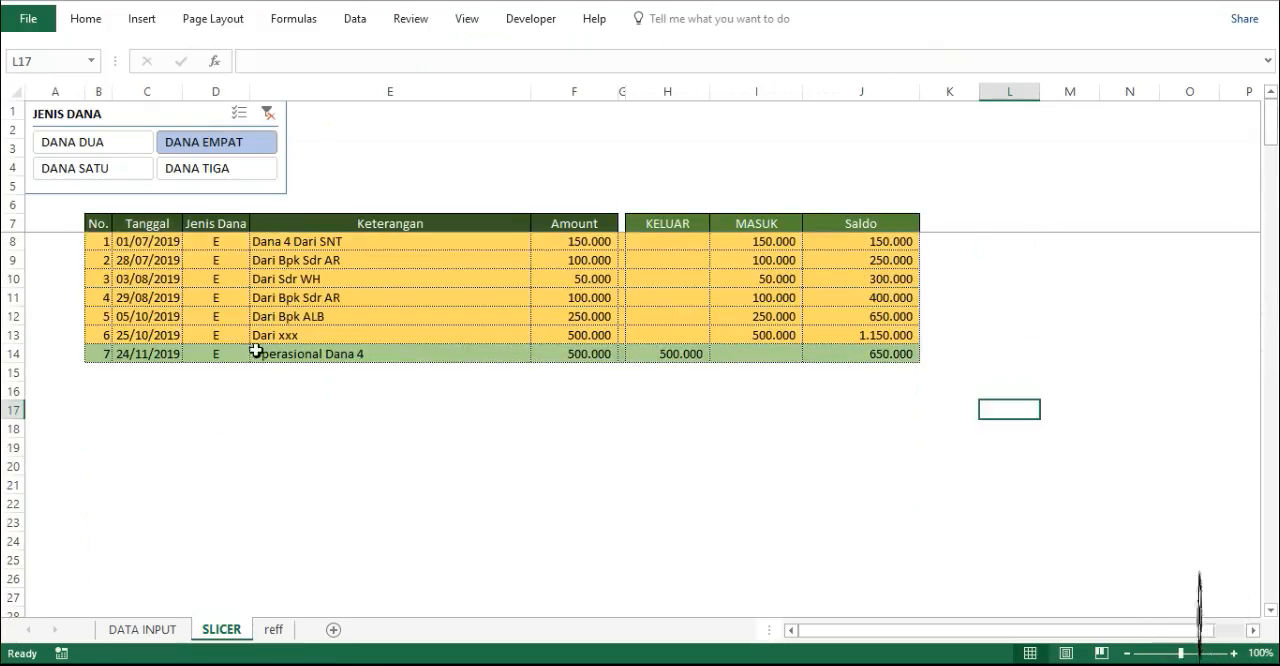
pyautogui.click(135, 172)
pyautogui.scroll(-18, 220, 310)
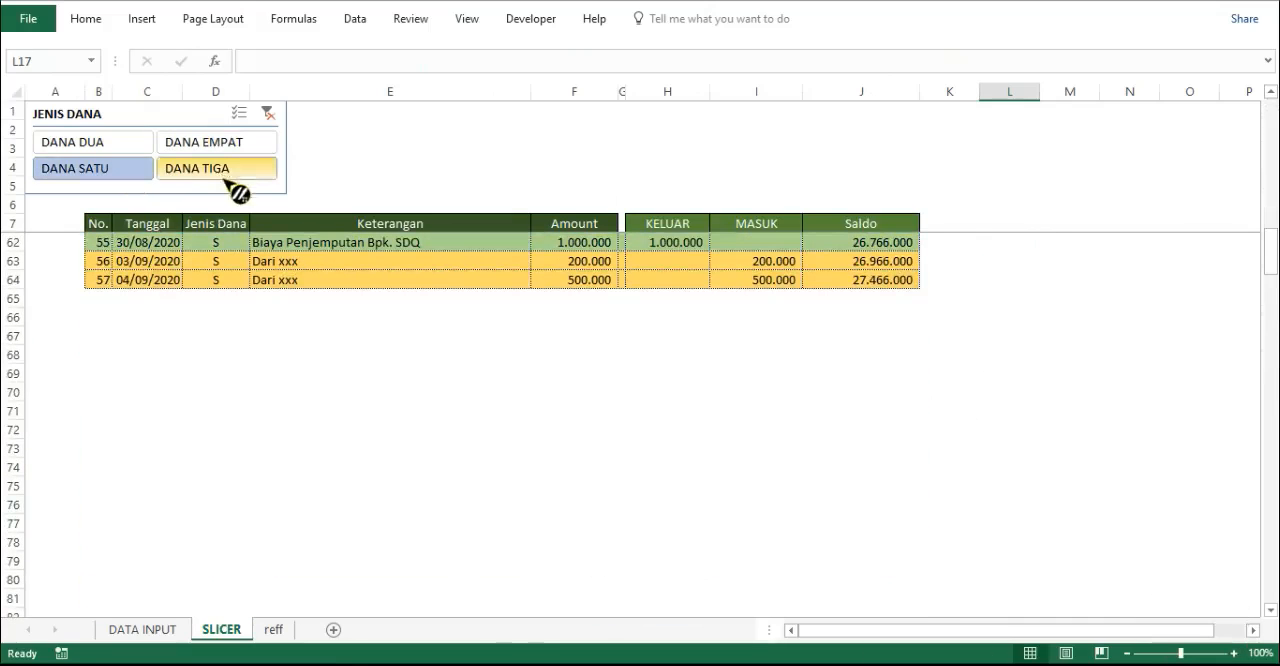
pyautogui.click(230, 176)
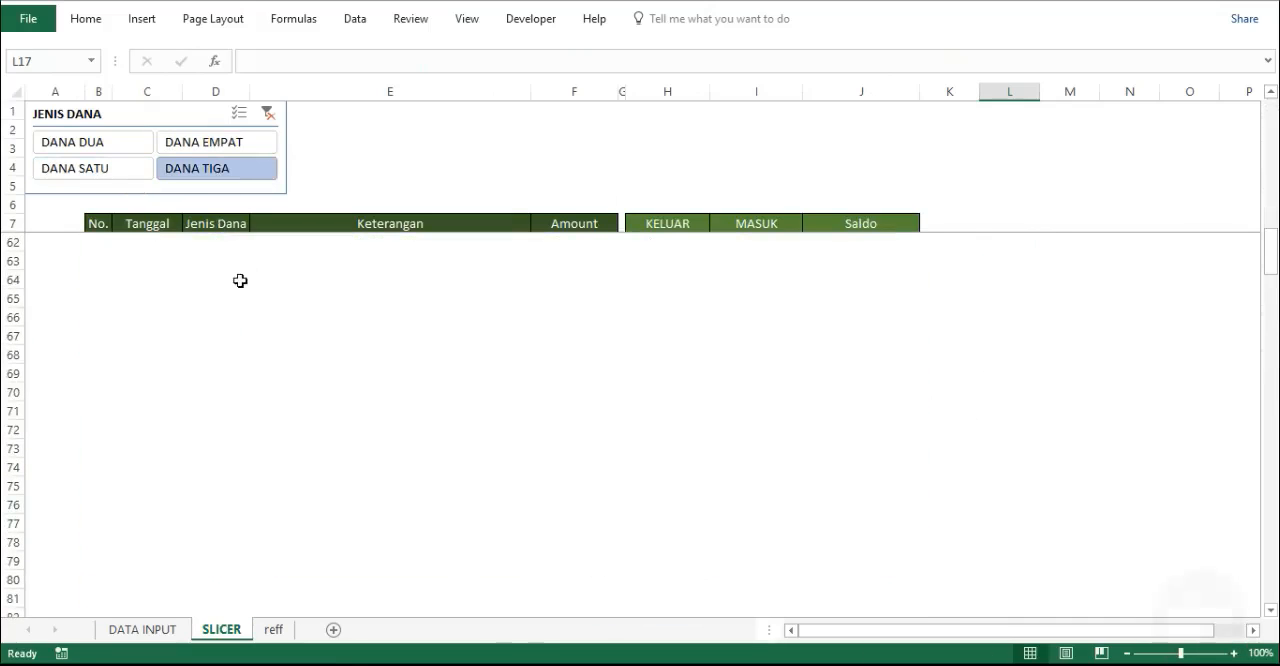
pyautogui.scroll(3, 240, 280)
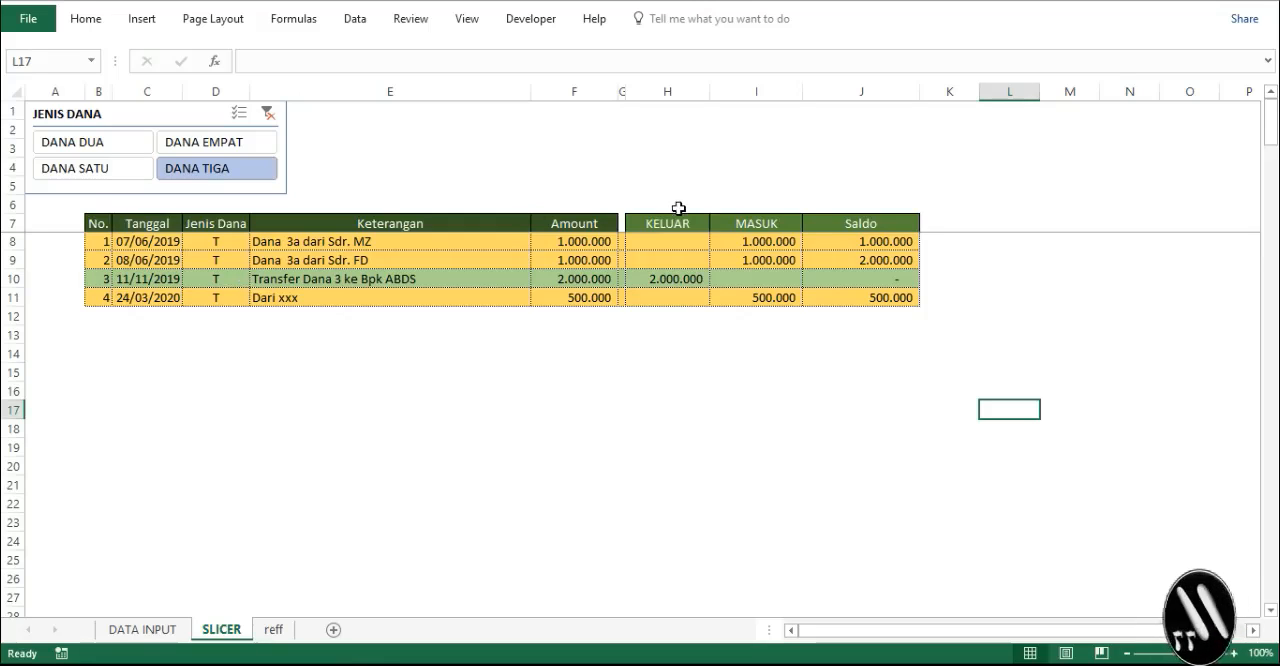
pyautogui.click(267, 113)
# - Total the KELUAR column above its header by entering =SUM(H8:H218) in H5
pyautogui.click(660, 189)
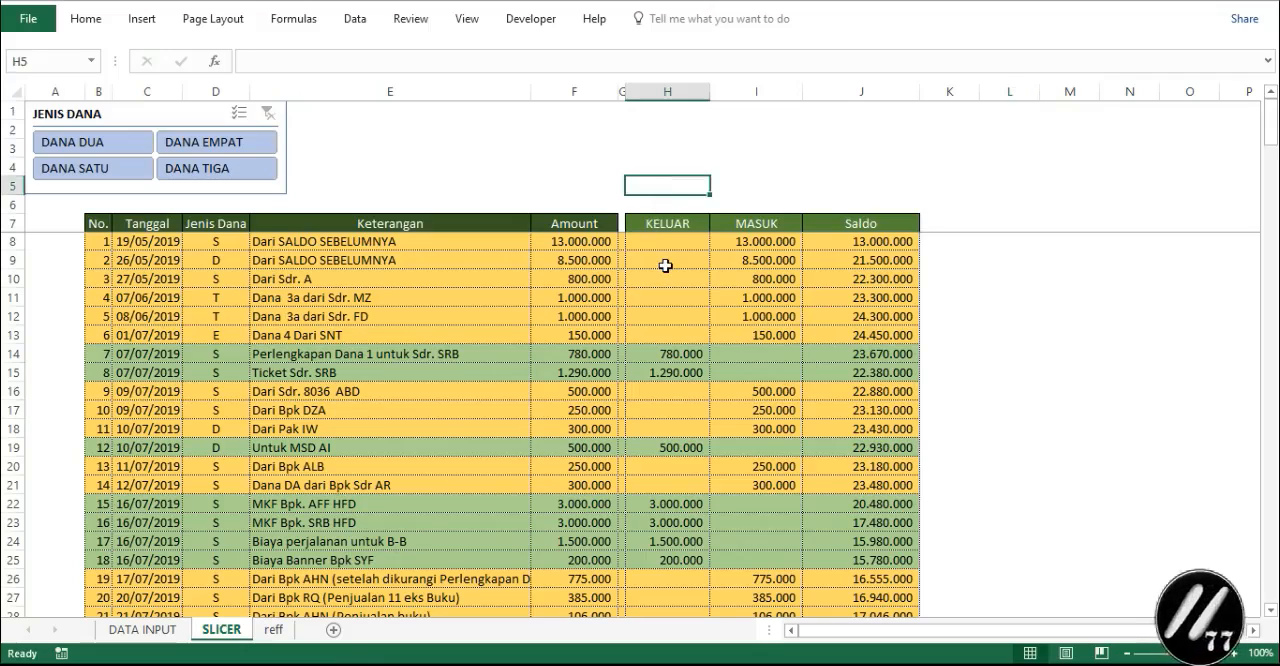
pyautogui.write('=SU')
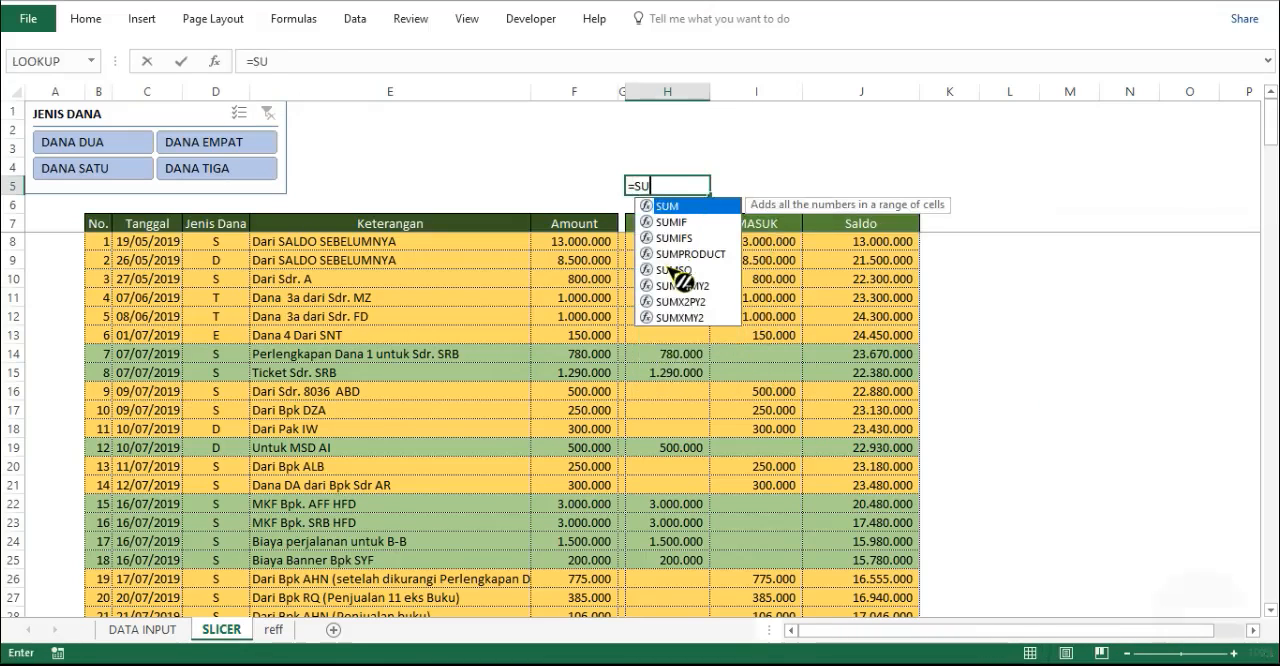
pyautogui.write('M')
pyautogui.write('(')
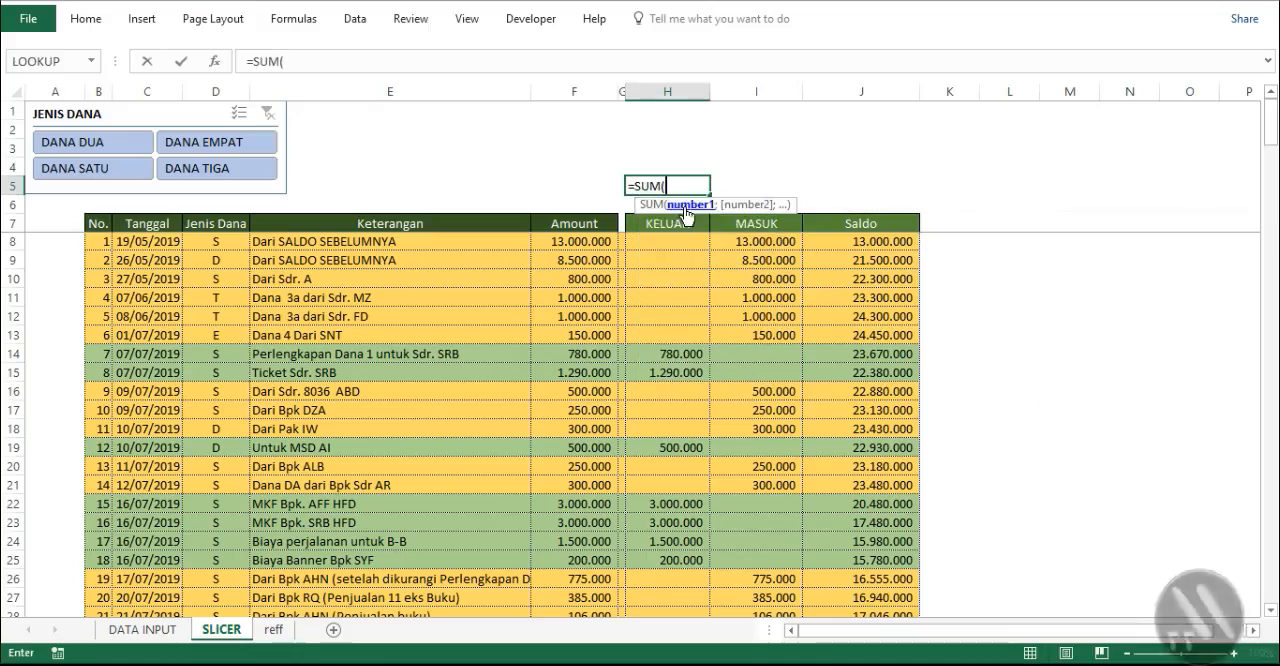
pyautogui.click(668, 243)
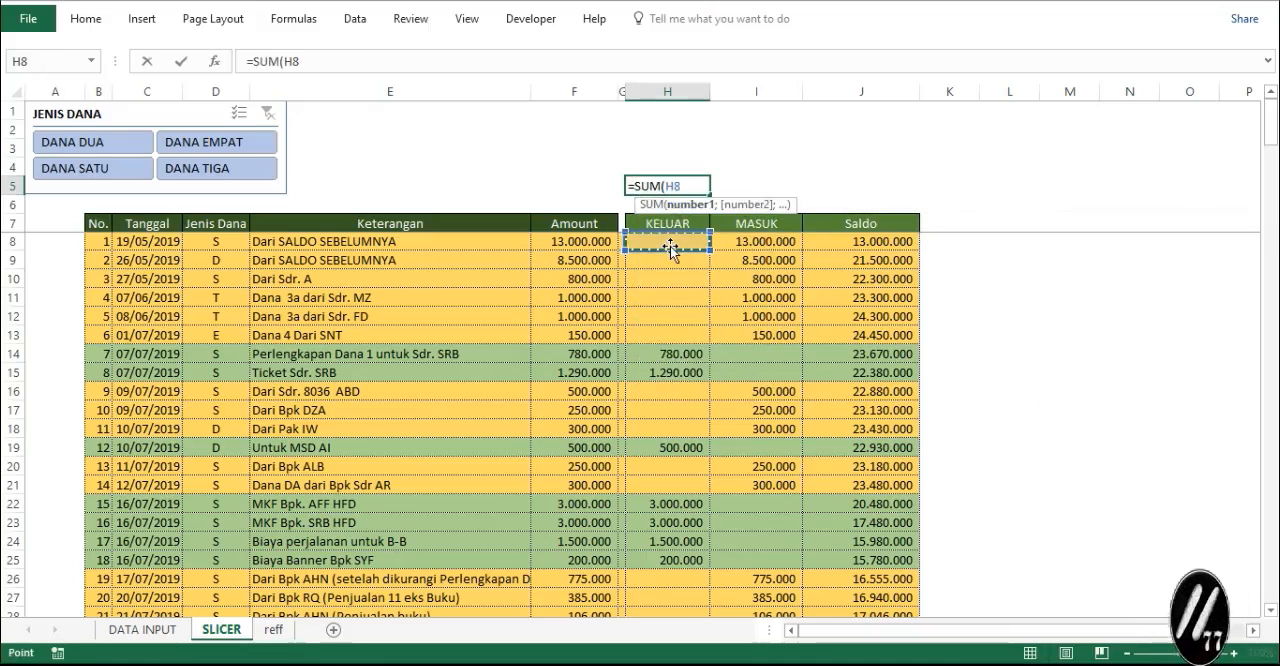
pyautogui.hotkey('ctrl', 'shift', 'Down')
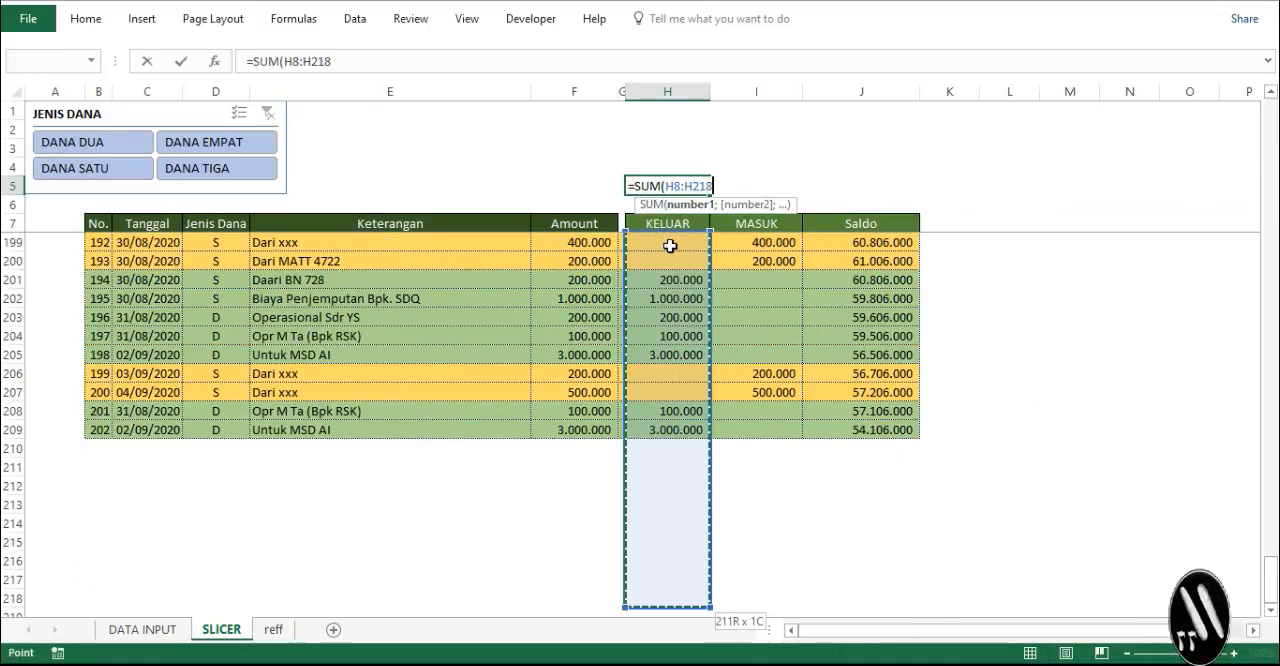
pyautogui.press('Return')
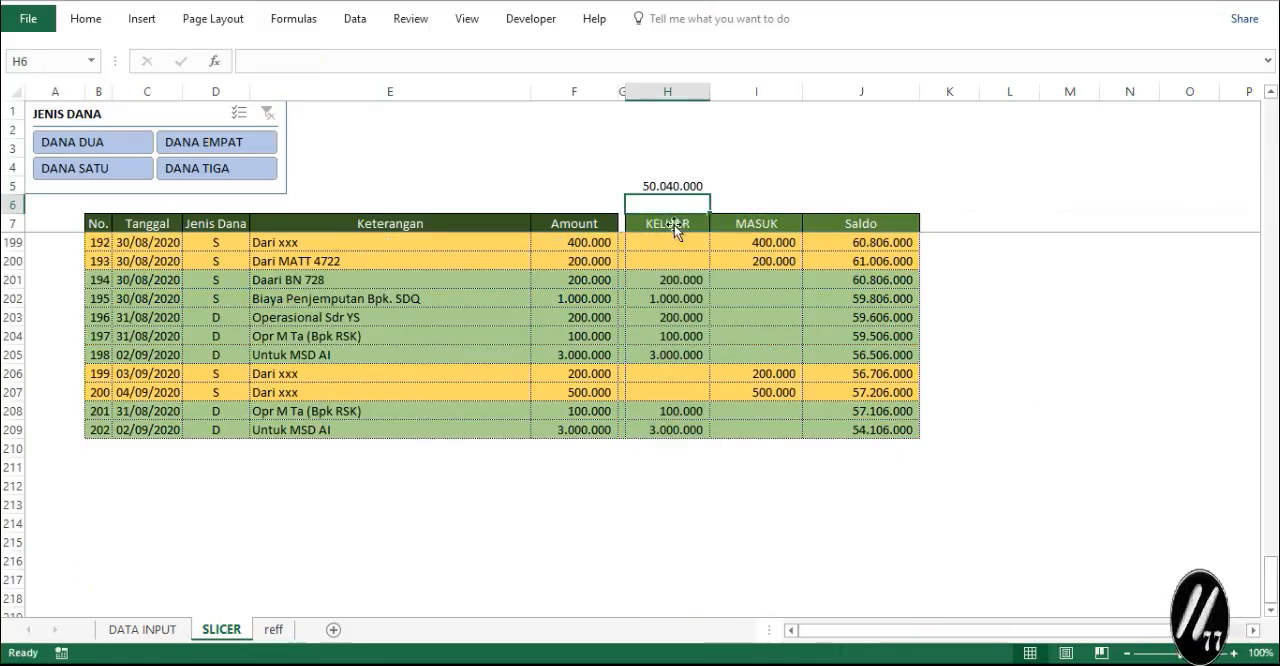
# - Copy the KELUAR total formula from H5 to I5 to total the MASUK column
pyautogui.click(684, 188)
pyautogui.hotkey('ctrl', 'c')
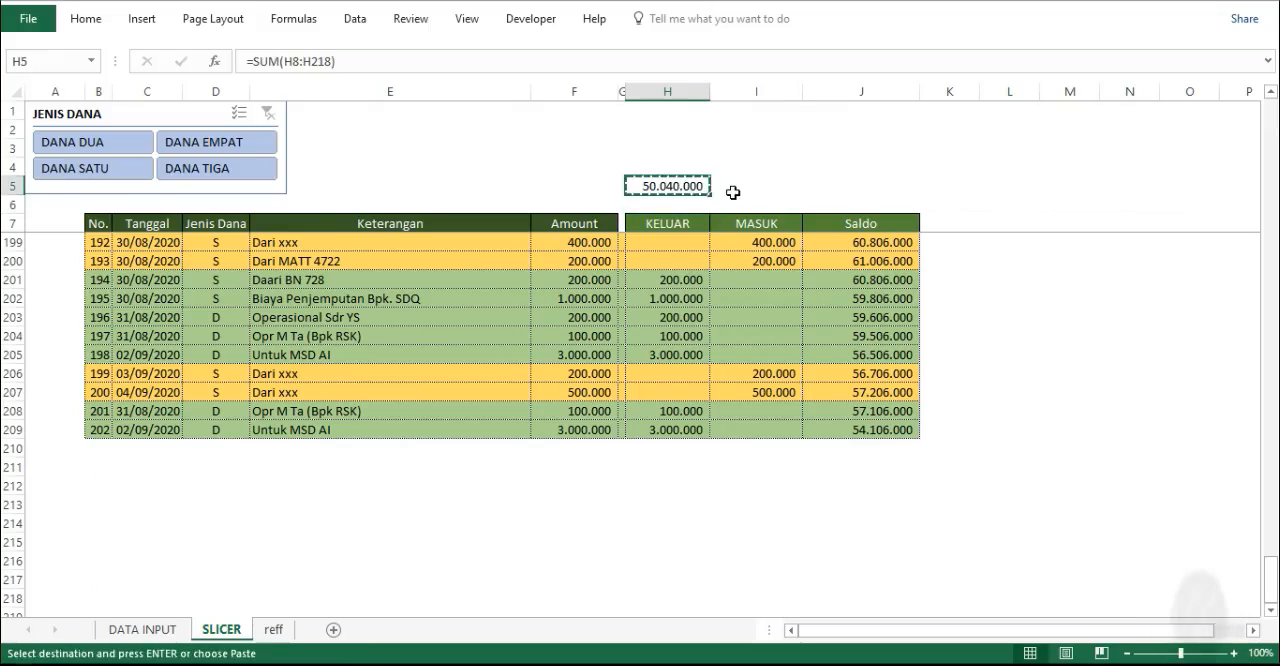
pyautogui.click(735, 185)
pyautogui.press('Return')
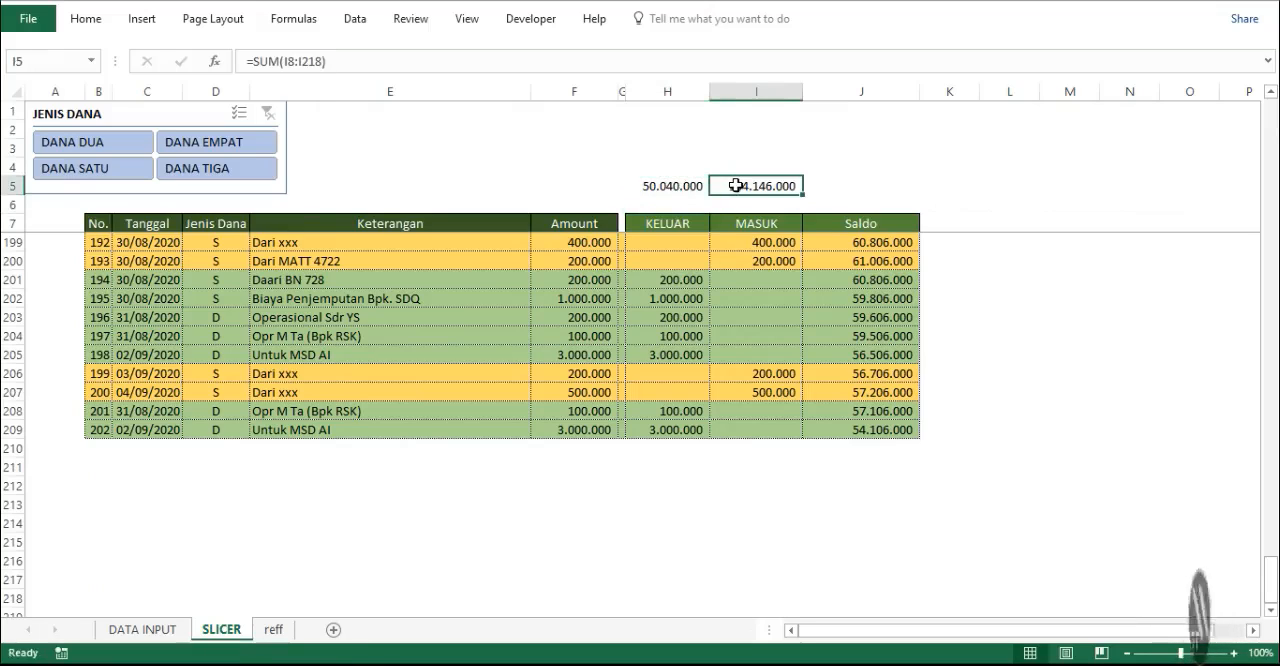
# - Calculate the overall balance above the Saldo header by entering =I5-H5 in J5
pyautogui.click(846, 188)
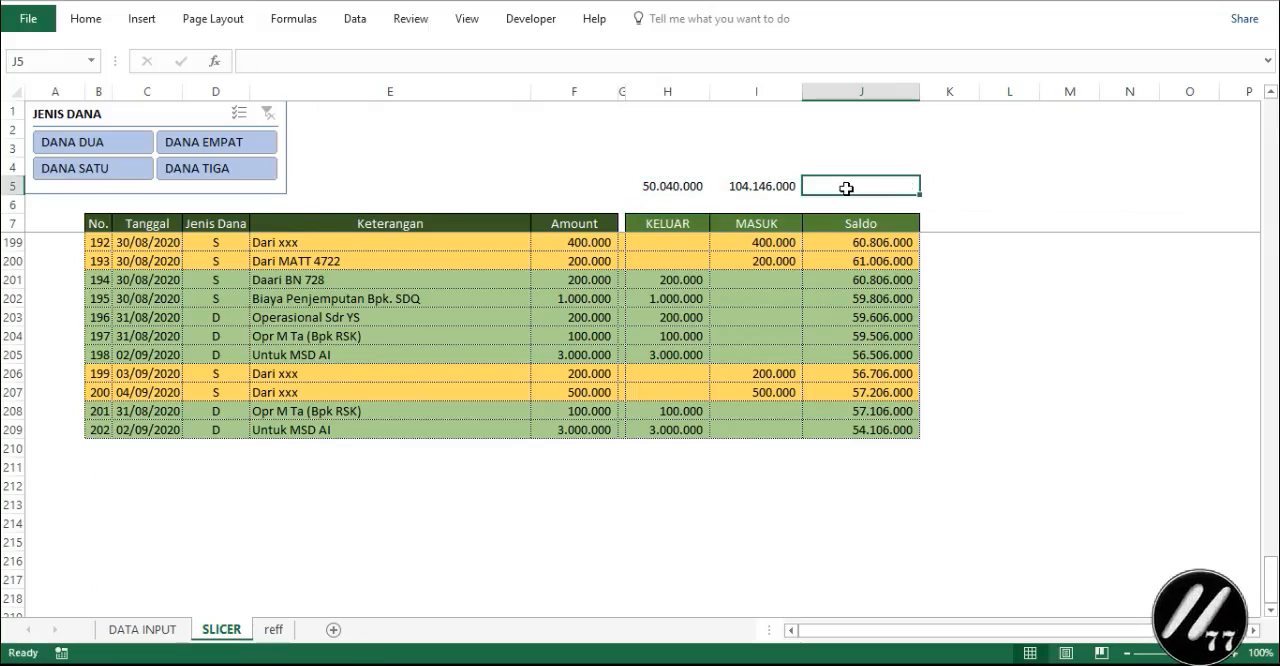
pyautogui.write('=')
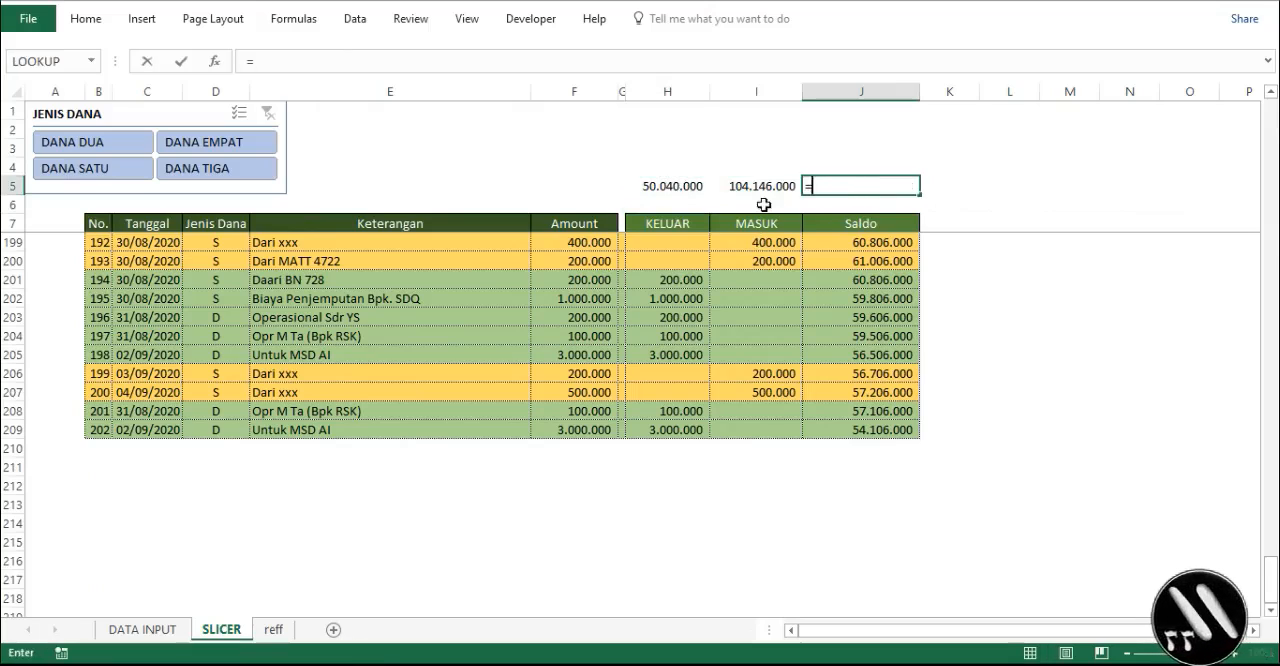
pyautogui.click(755, 187)
pyautogui.write('-')
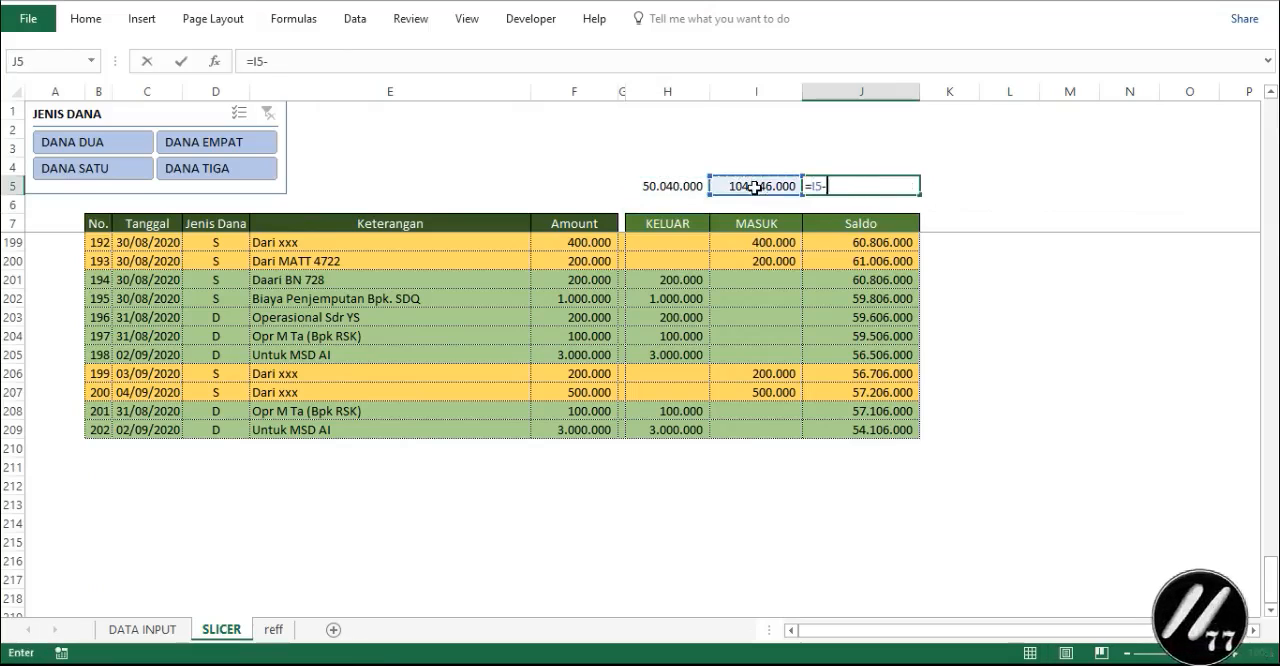
pyautogui.click(690, 187)
pyautogui.press('Return')
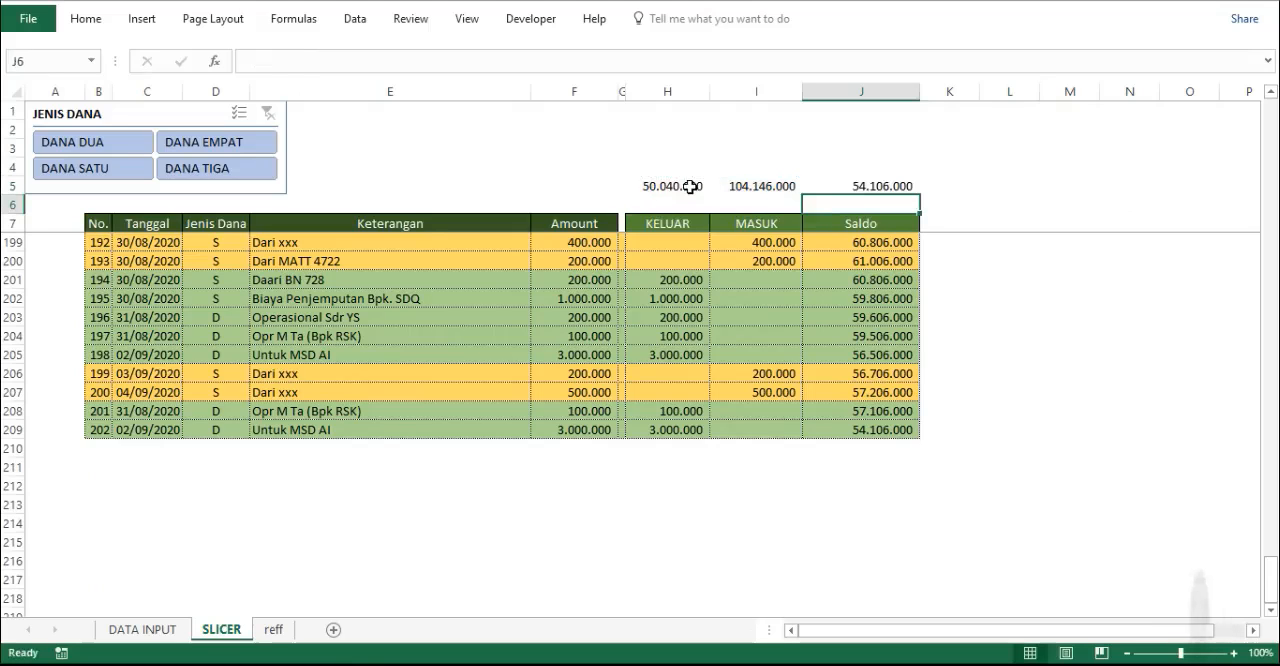
# - Compare the overall balance in J5 with the last running Saldo in J209
pyautogui.click(893, 185)
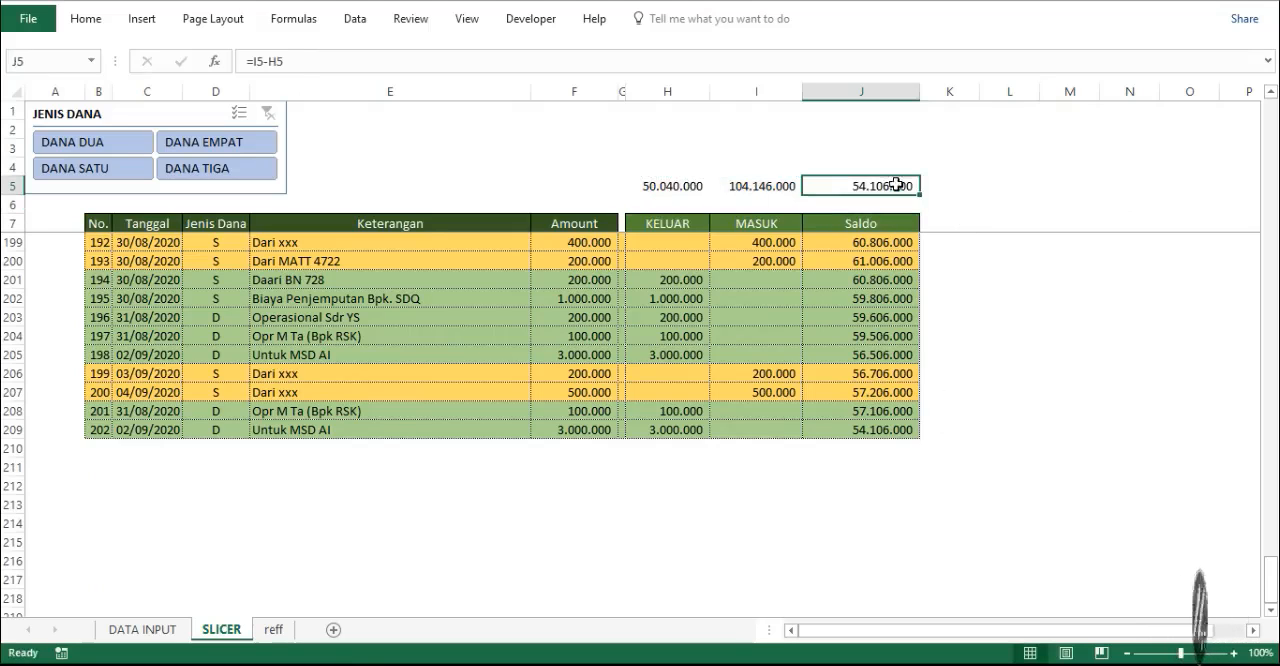
pyautogui.click(862, 448)
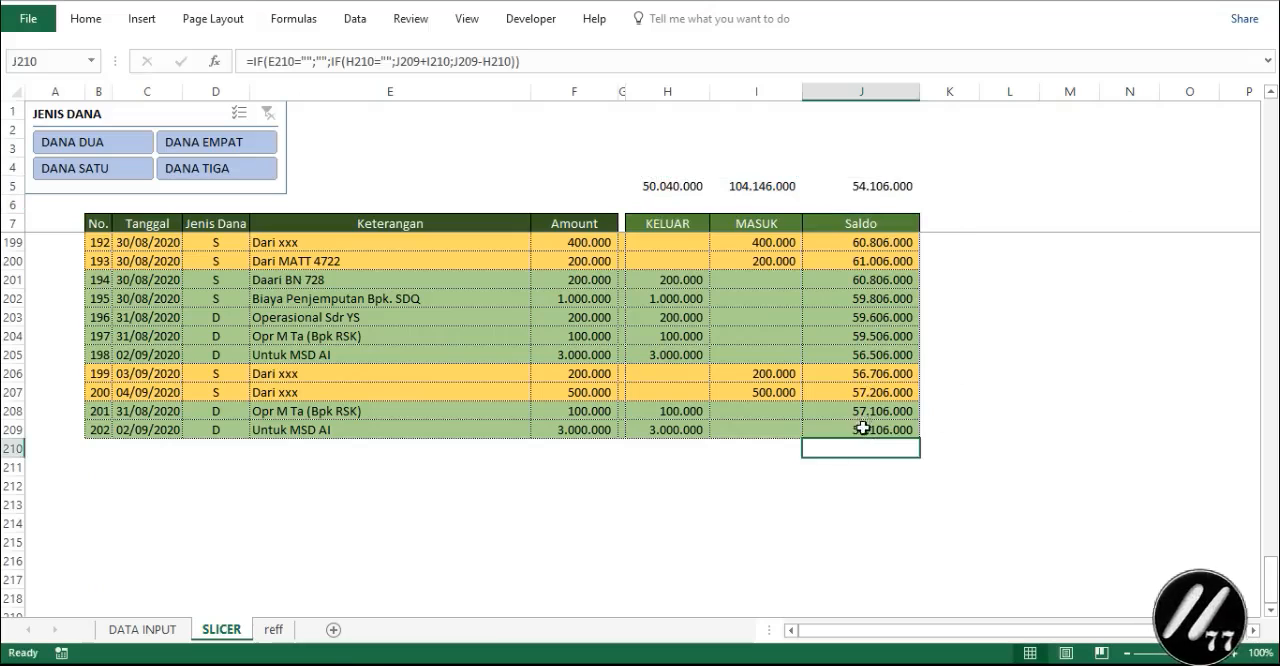
pyautogui.click(864, 424)
pyautogui.click(914, 188)
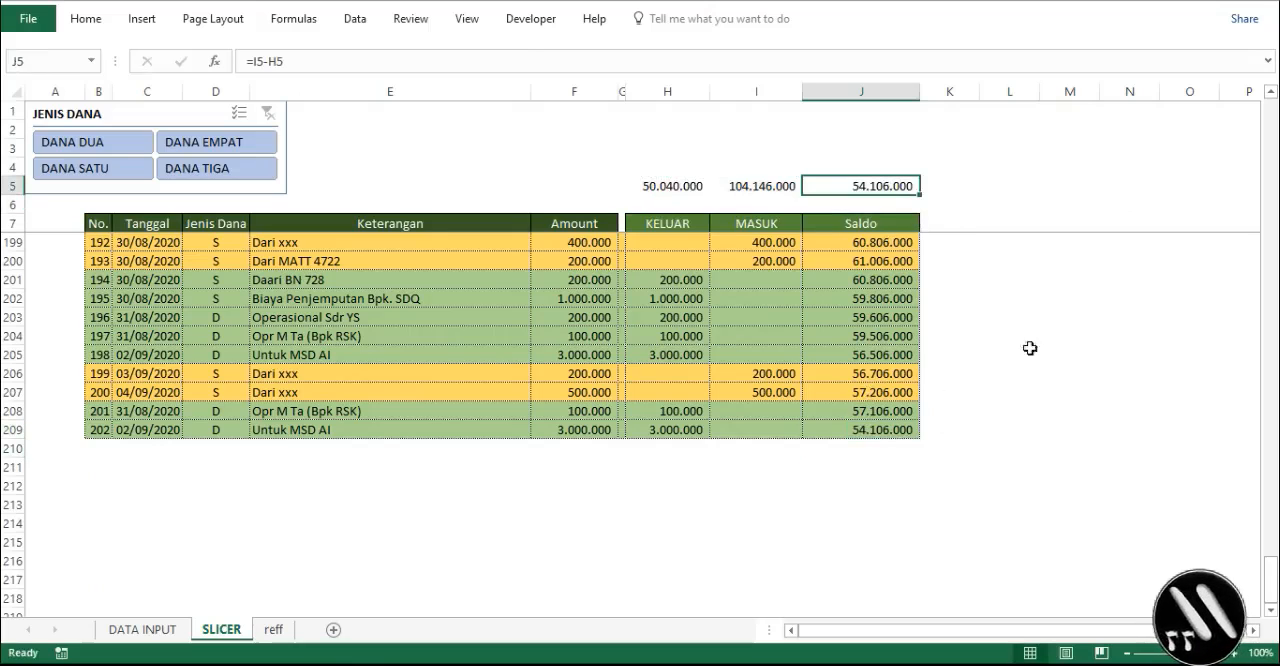
# - Filter the slicer by DANA DUA and by DANA EMPAT, comparing the row 5 totals with each list's last Saldo
pyautogui.click(110, 150)
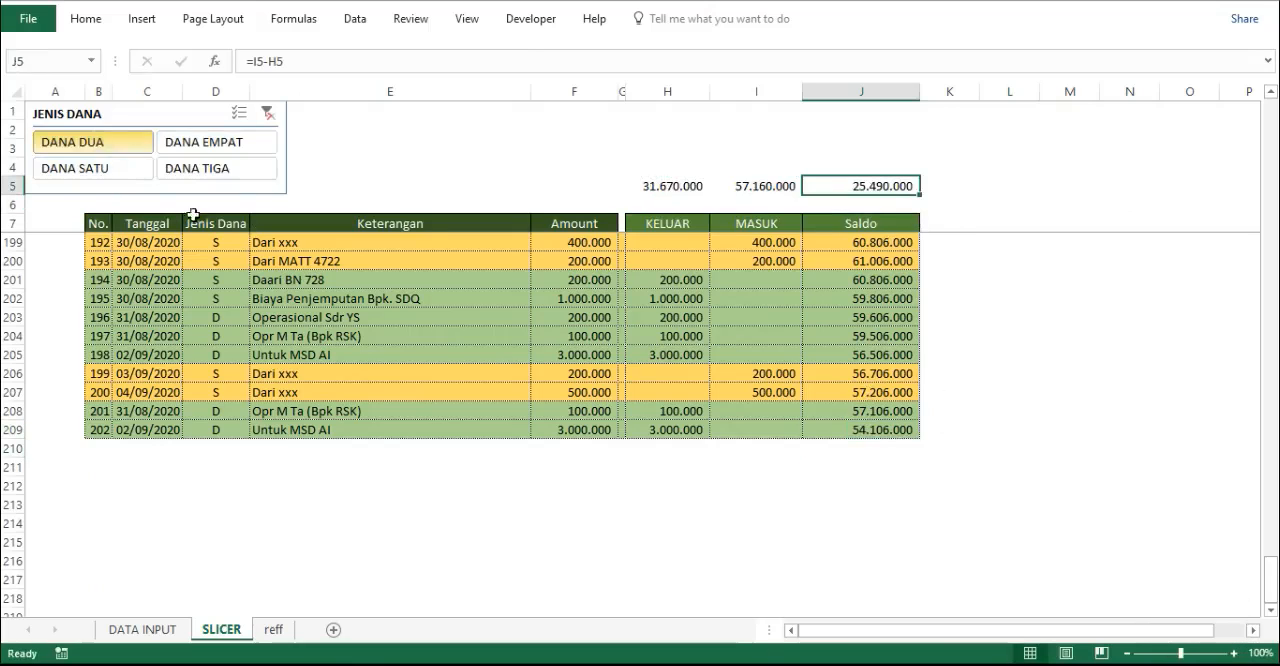
pyautogui.scroll(10, 471, 360)
pyautogui.scroll(-10, 481, 357)
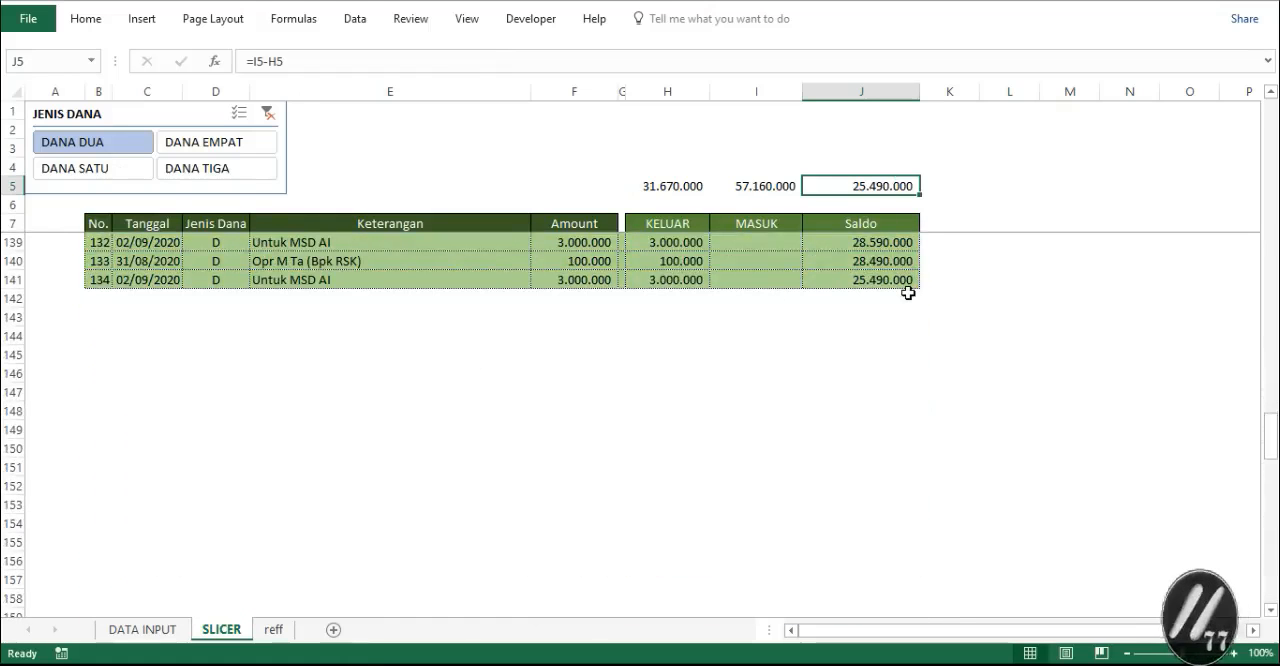
pyautogui.click(220, 145)
pyautogui.scroll(20, 567, 284)
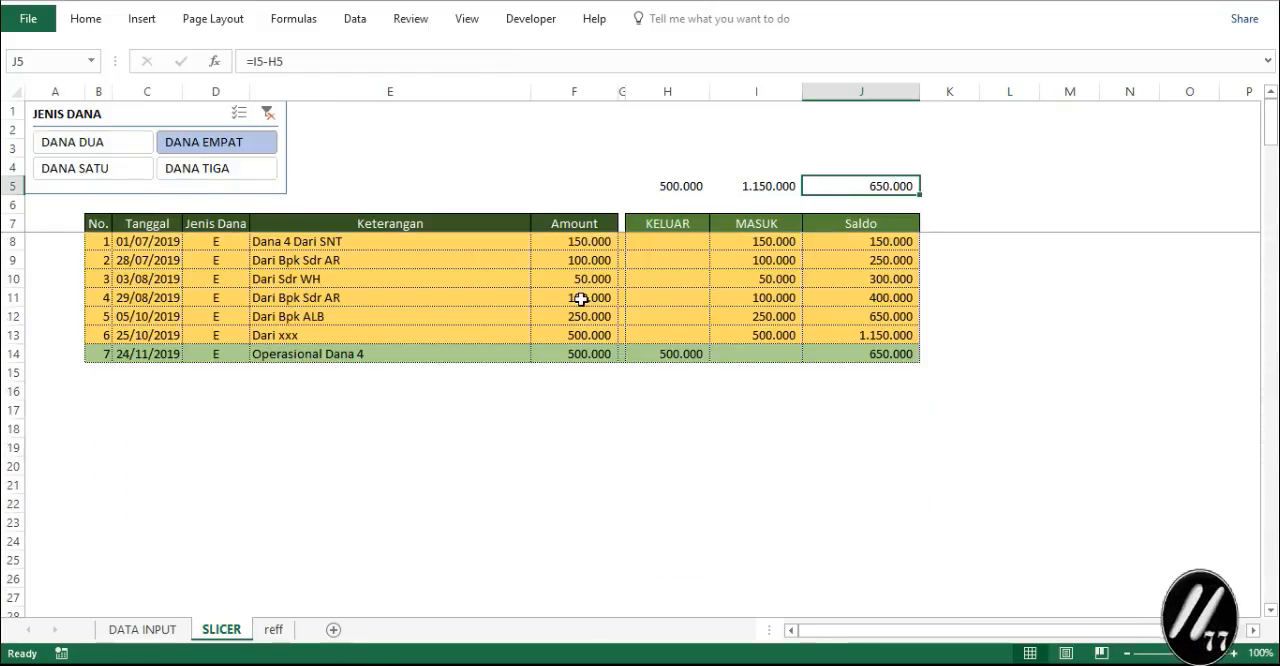
# - Filter the slicer by DANA TIGA to check its totals, and clear the filter to compare the full list's row 5 totals with its last Saldo
pyautogui.click(831, 354)
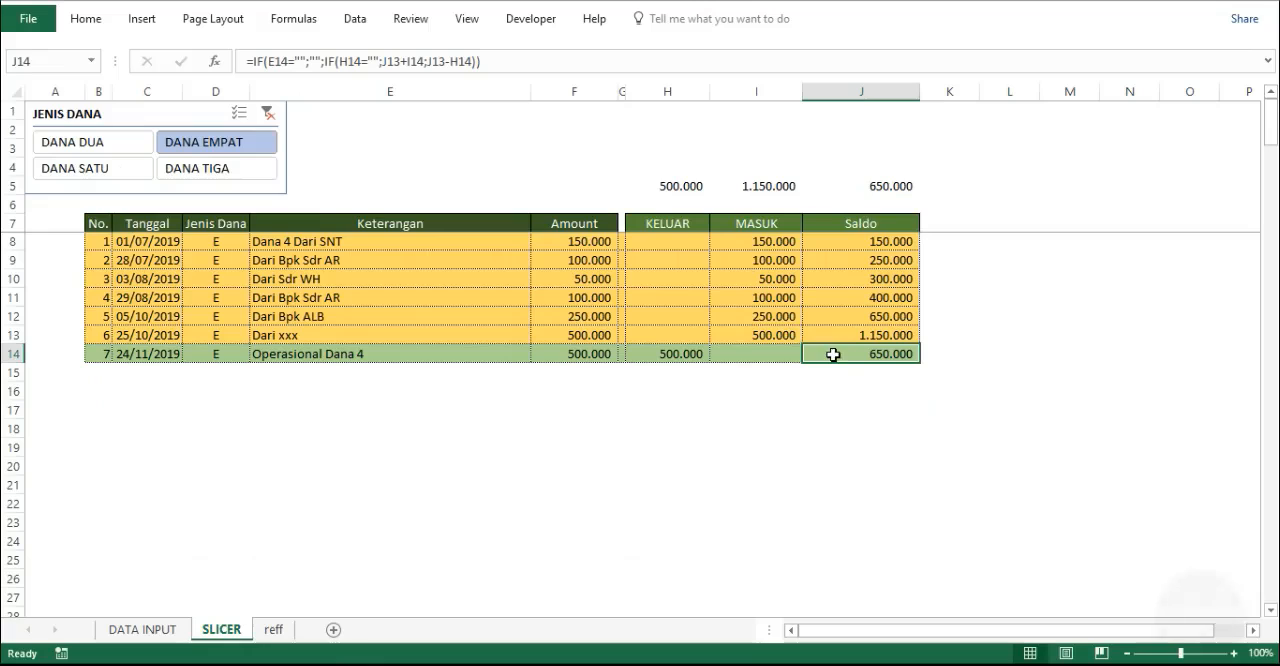
pyautogui.click(245, 172)
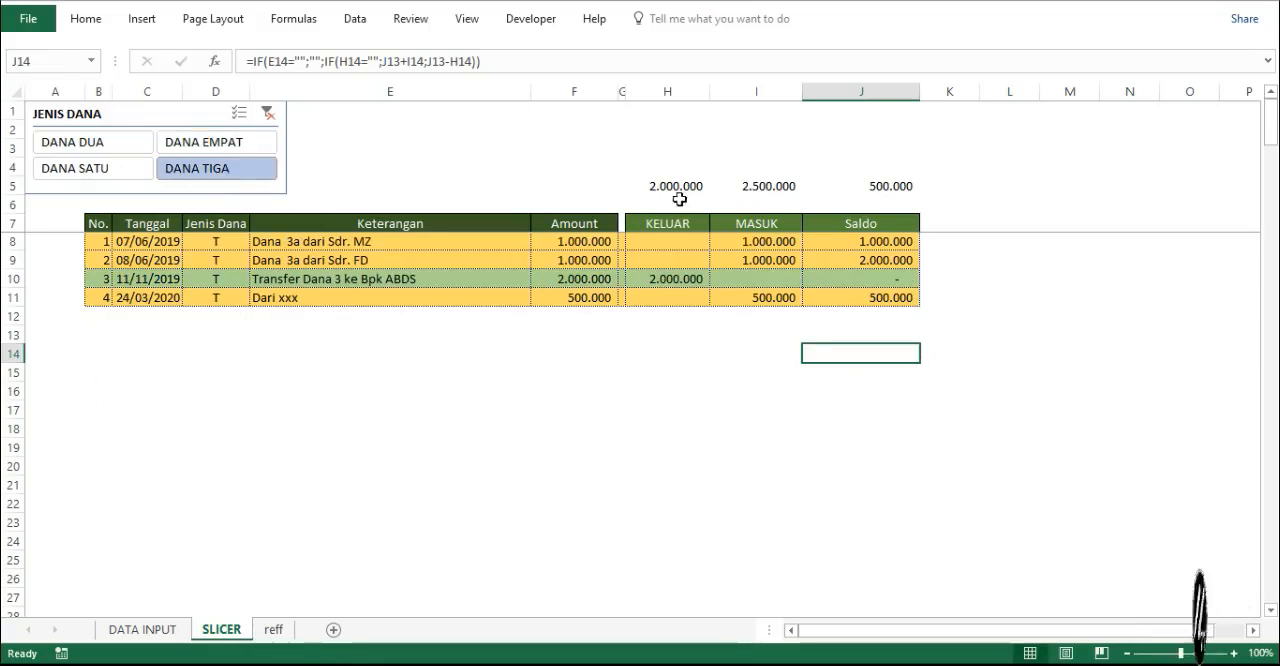
pyautogui.click(267, 113)
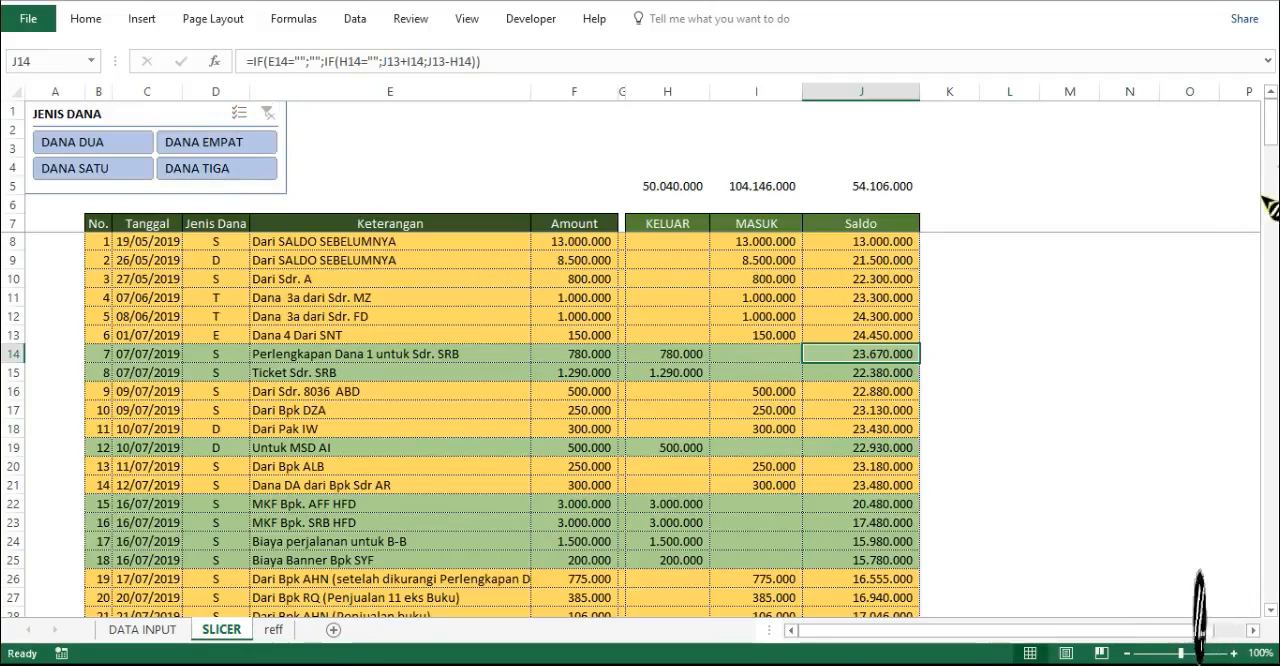
pyautogui.moveTo(1271, 143); pyautogui.dragTo(1272, 570)
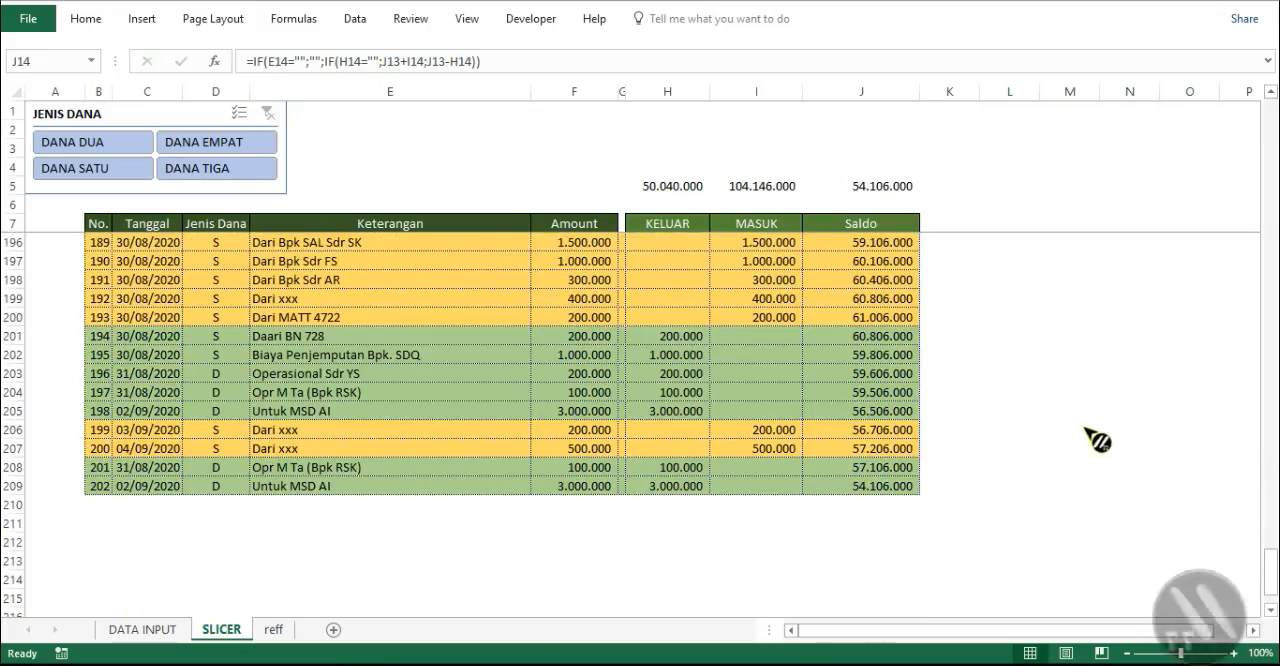
# - Examine the KELUAR total formula in H5, the Amount and KELUAR columns, and the KELUAR lookup formula in H181
pyautogui.click(645, 190)
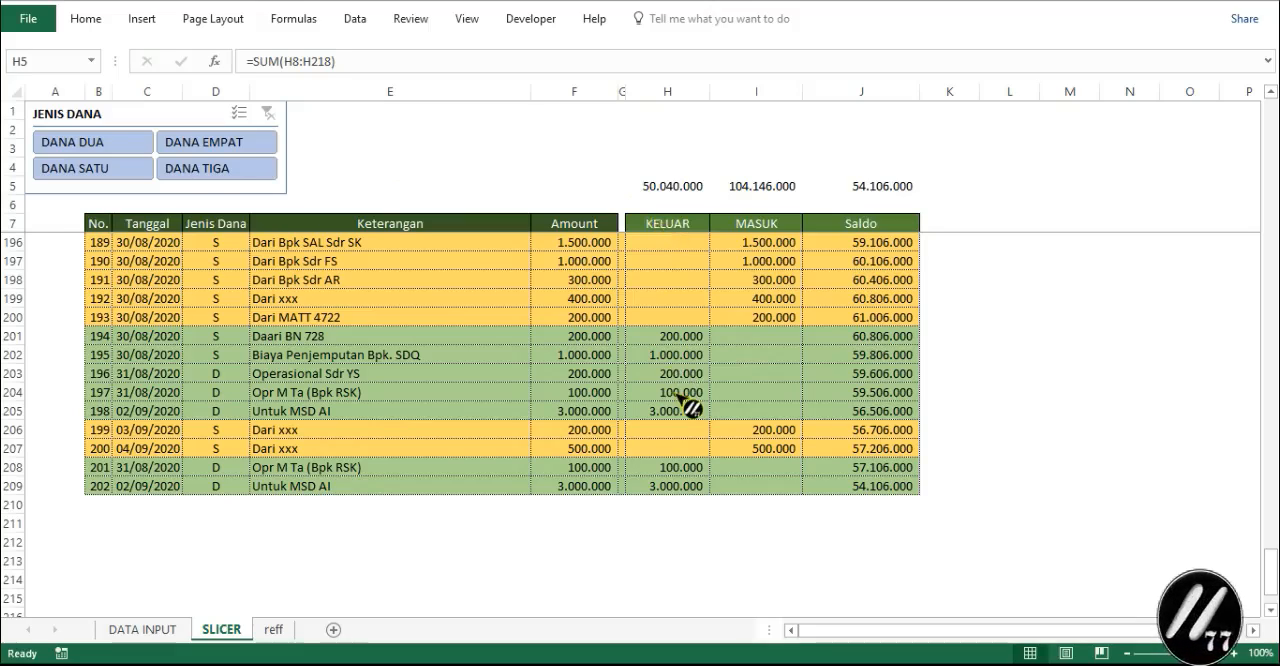
pyautogui.click(578, 88)
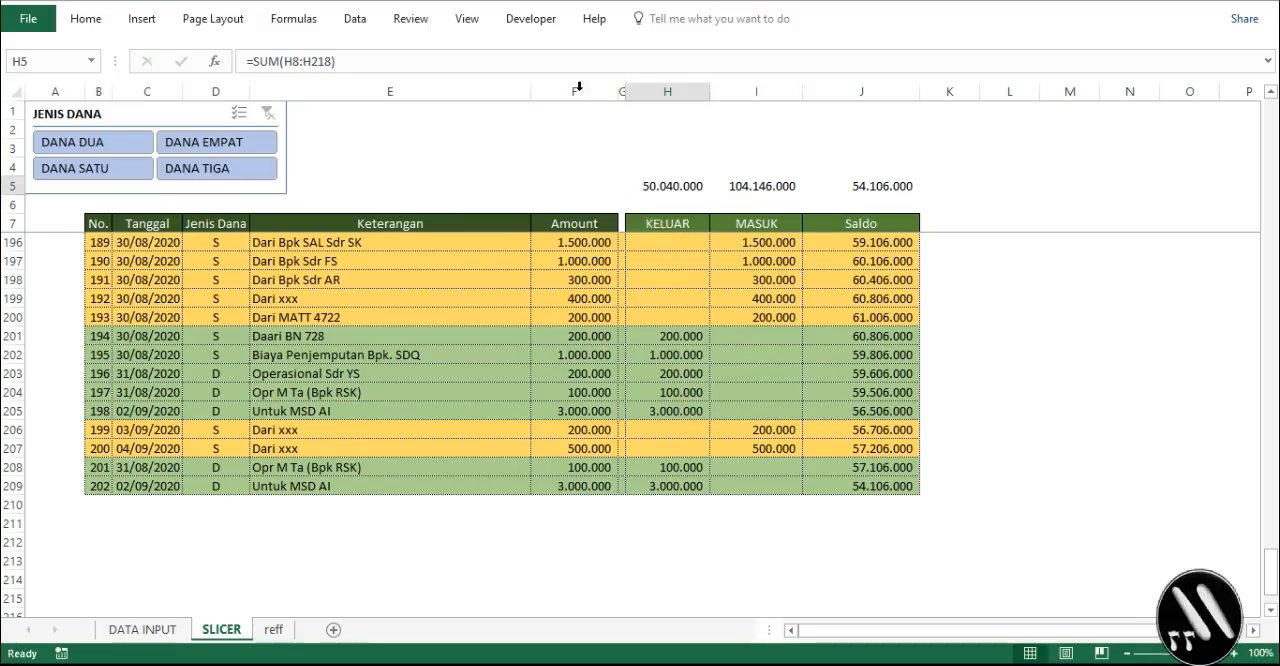
pyautogui.click(578, 88)
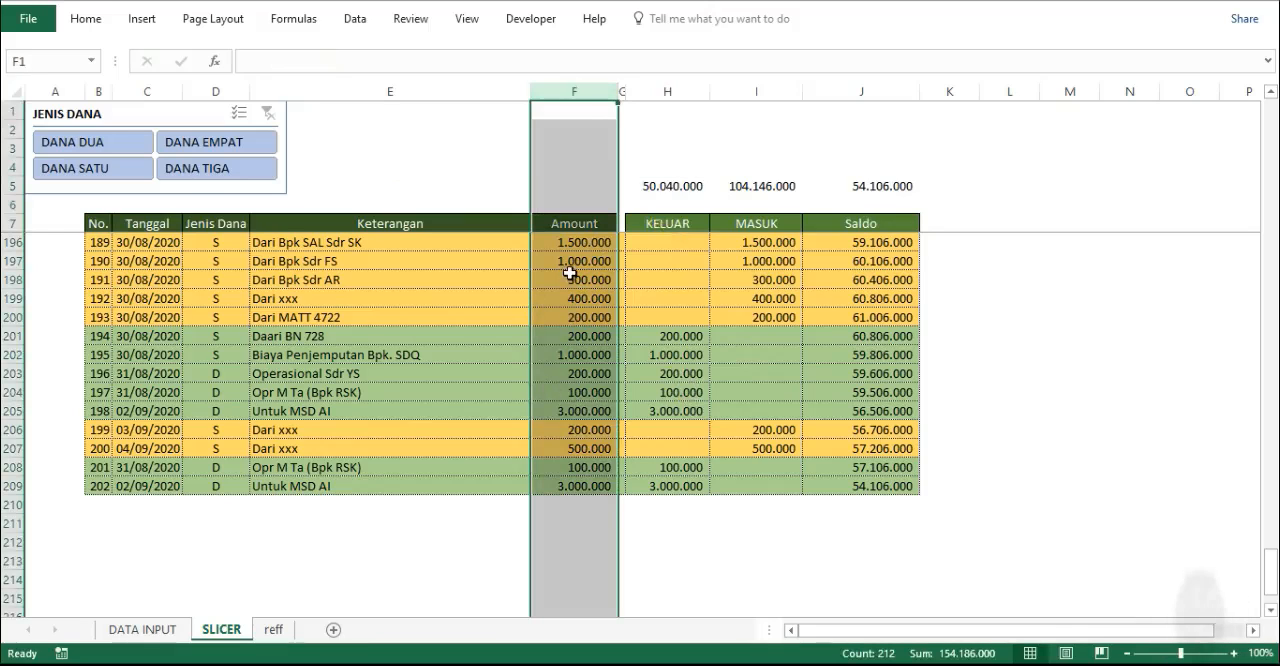
pyautogui.scroll(5, 571, 262)
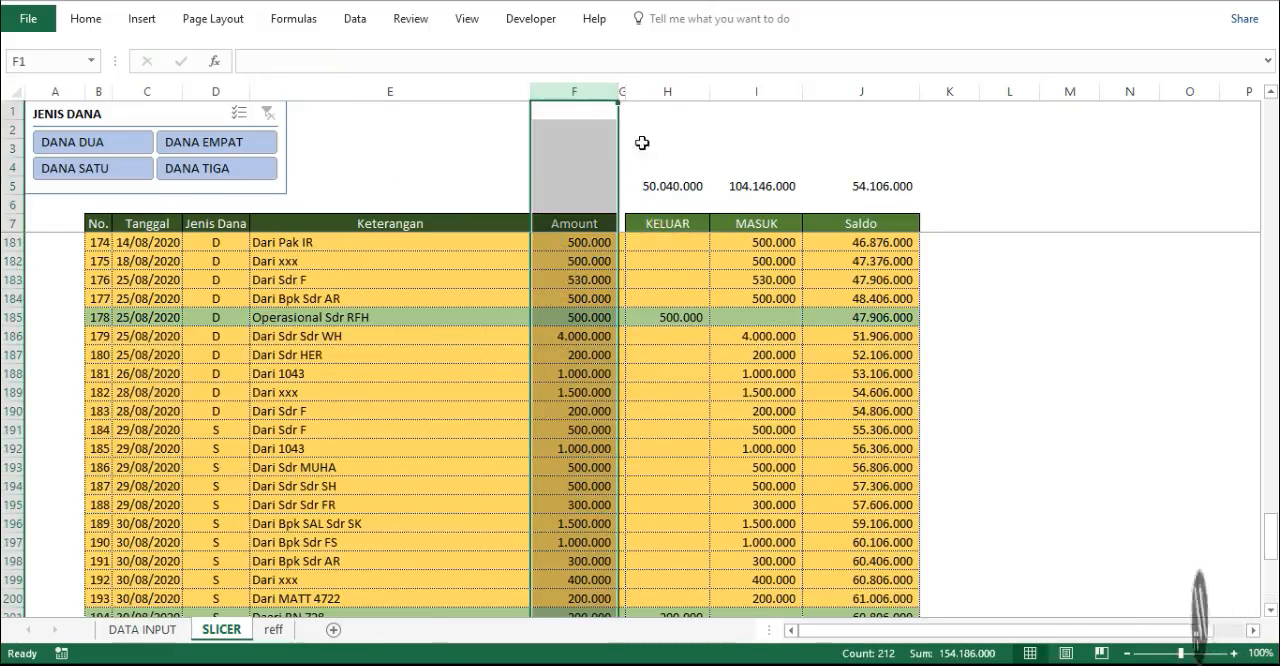
pyautogui.click(666, 92)
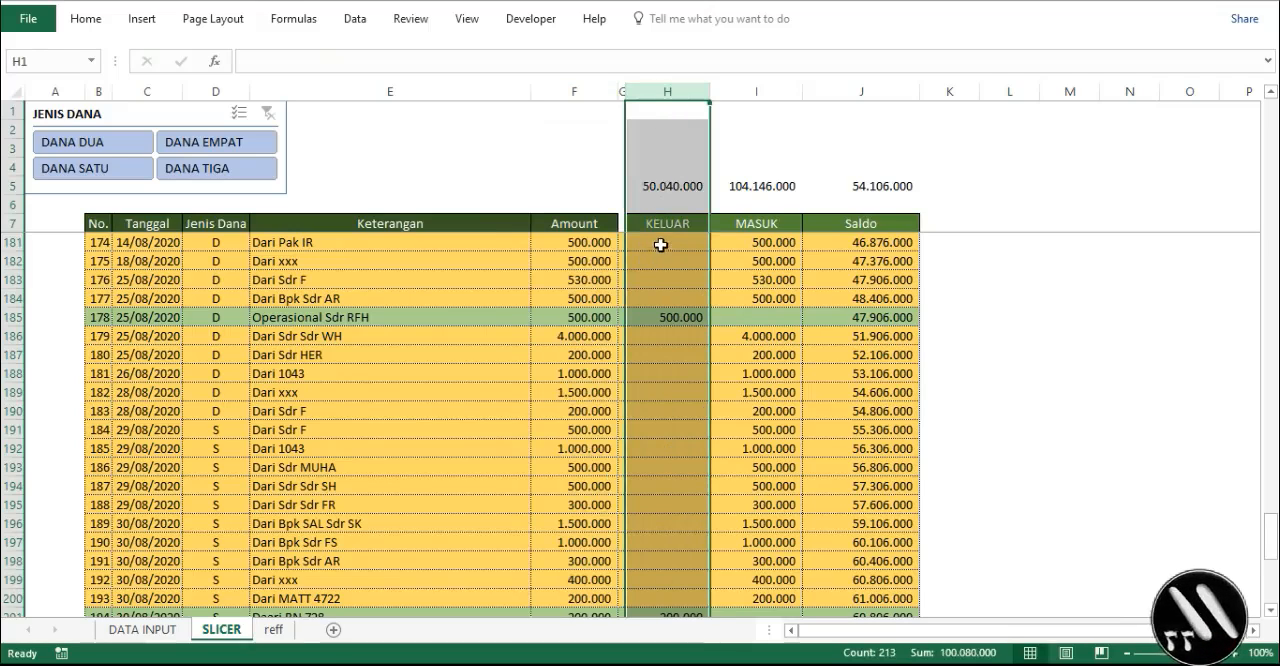
pyautogui.click(748, 245)
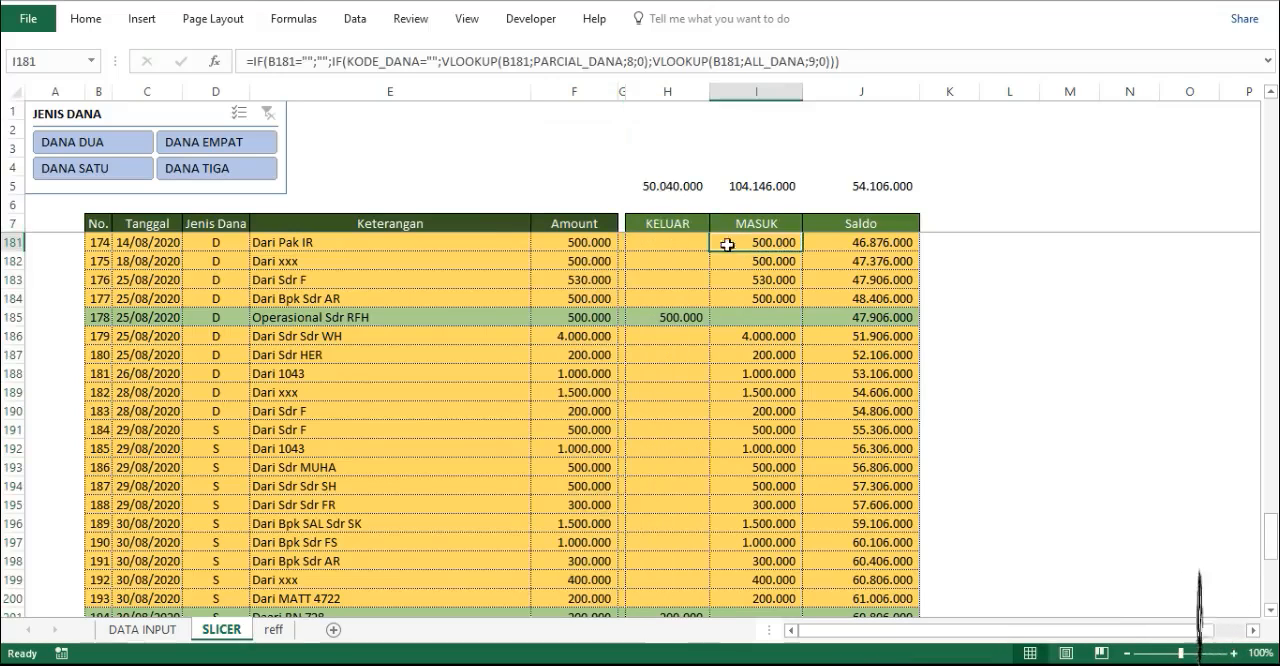
pyautogui.click(667, 247)
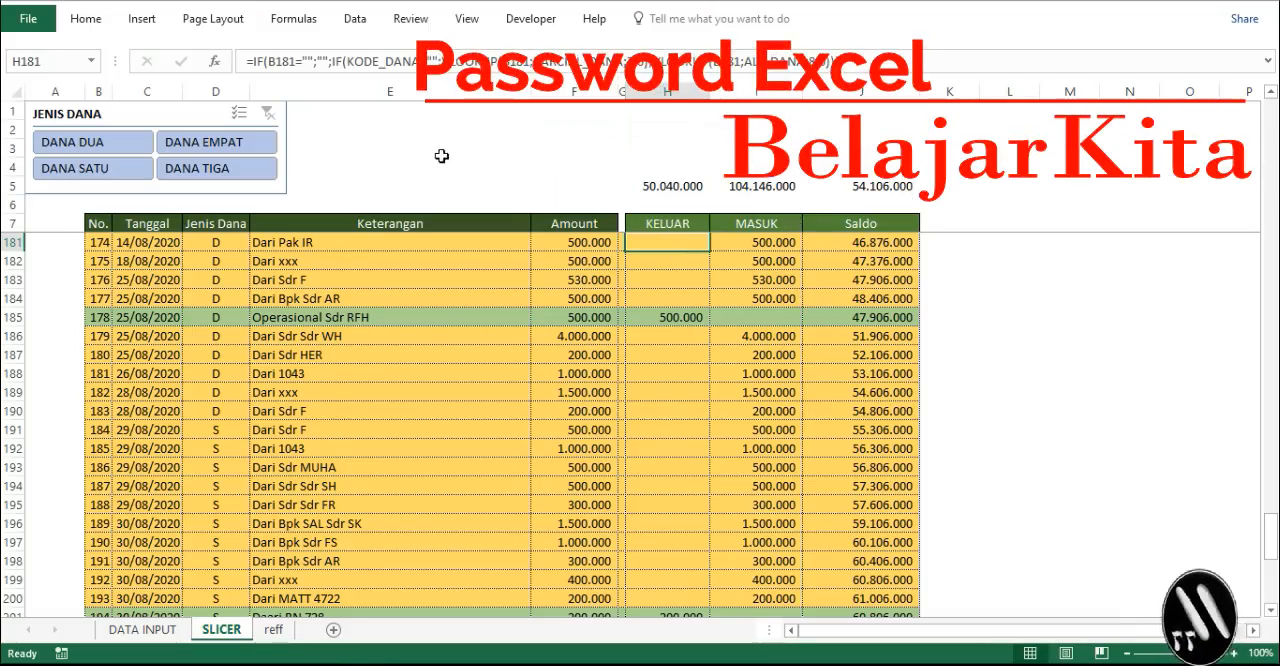
# - Narrow the KELUAR column H slightly on the SLICER sheet
pyautogui.click(668, 92)
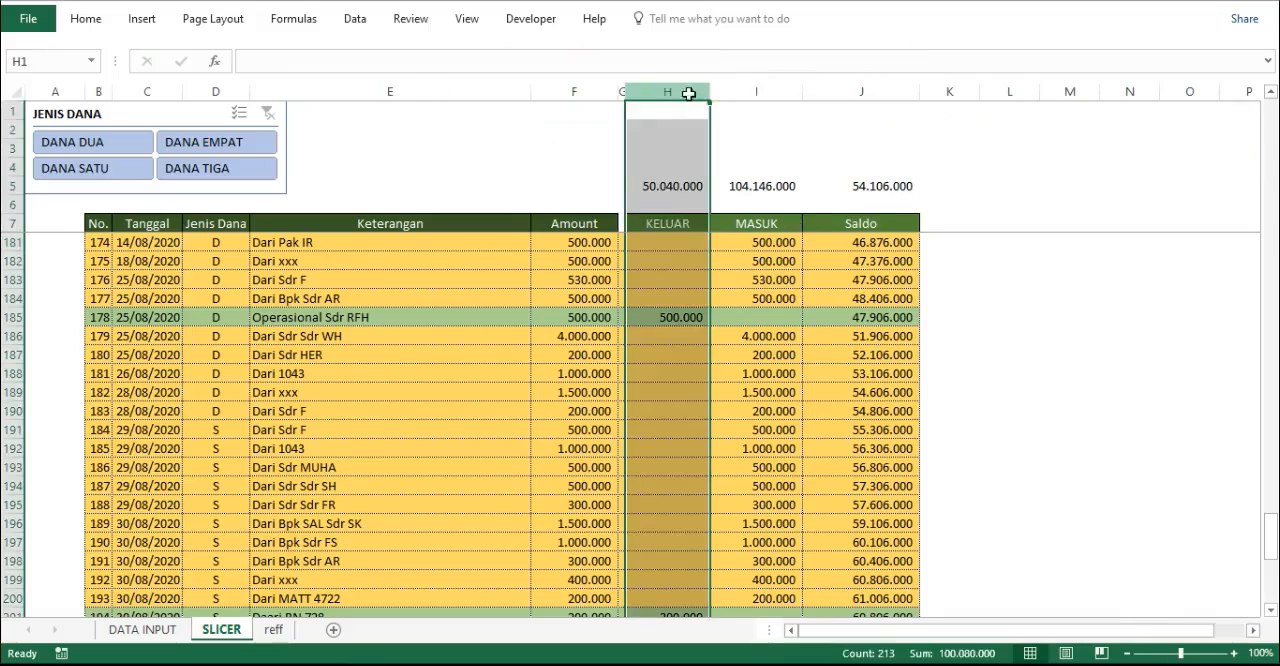
pyautogui.moveTo(710, 91); pyautogui.dragTo(661, 93)
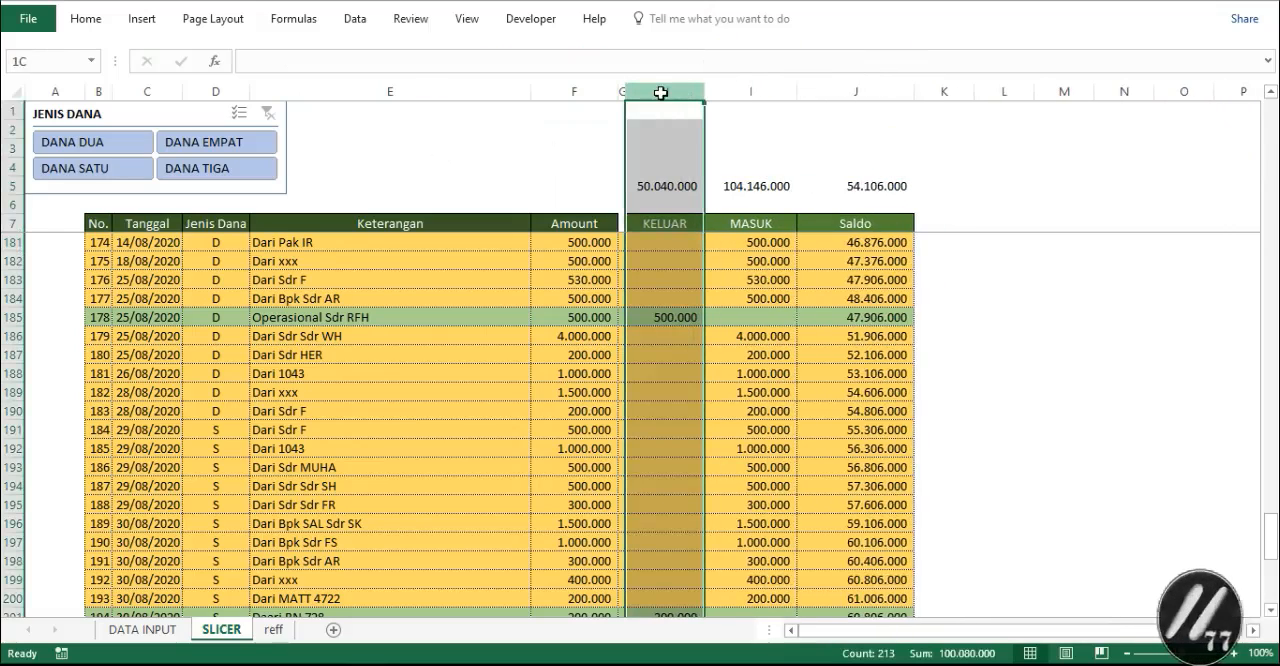
pyautogui.click(750, 91)
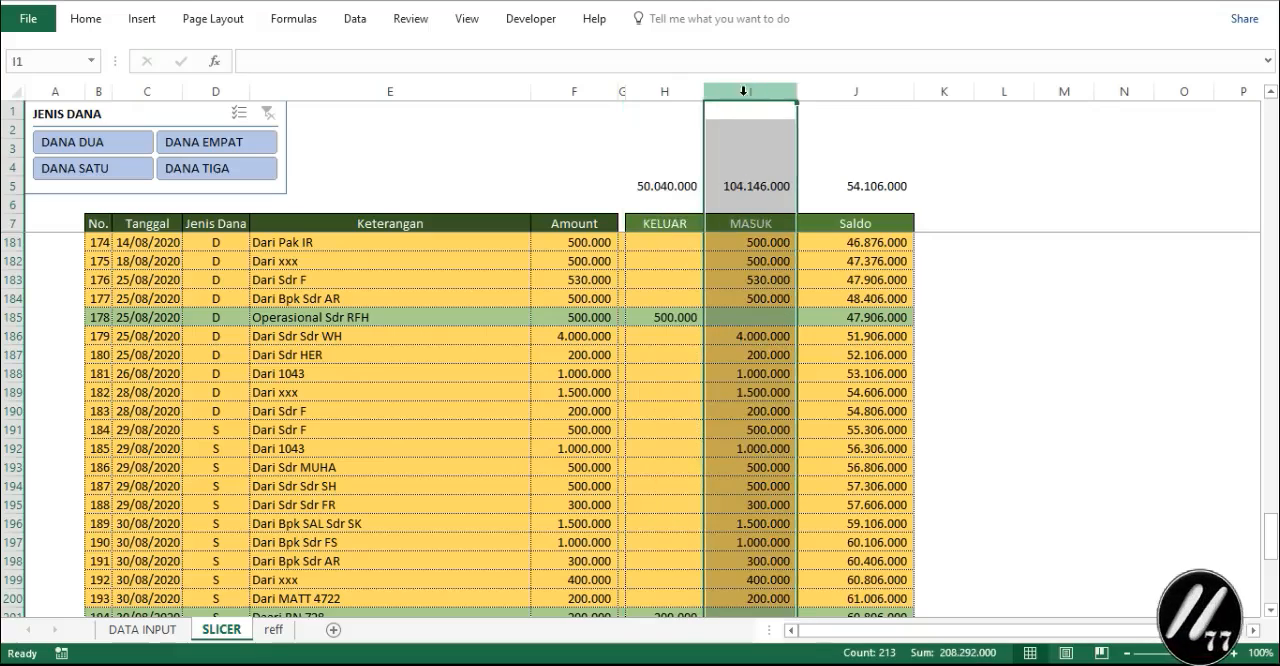
pyautogui.click(833, 111)
pyautogui.click(806, 91)
pyautogui.click(733, 91)
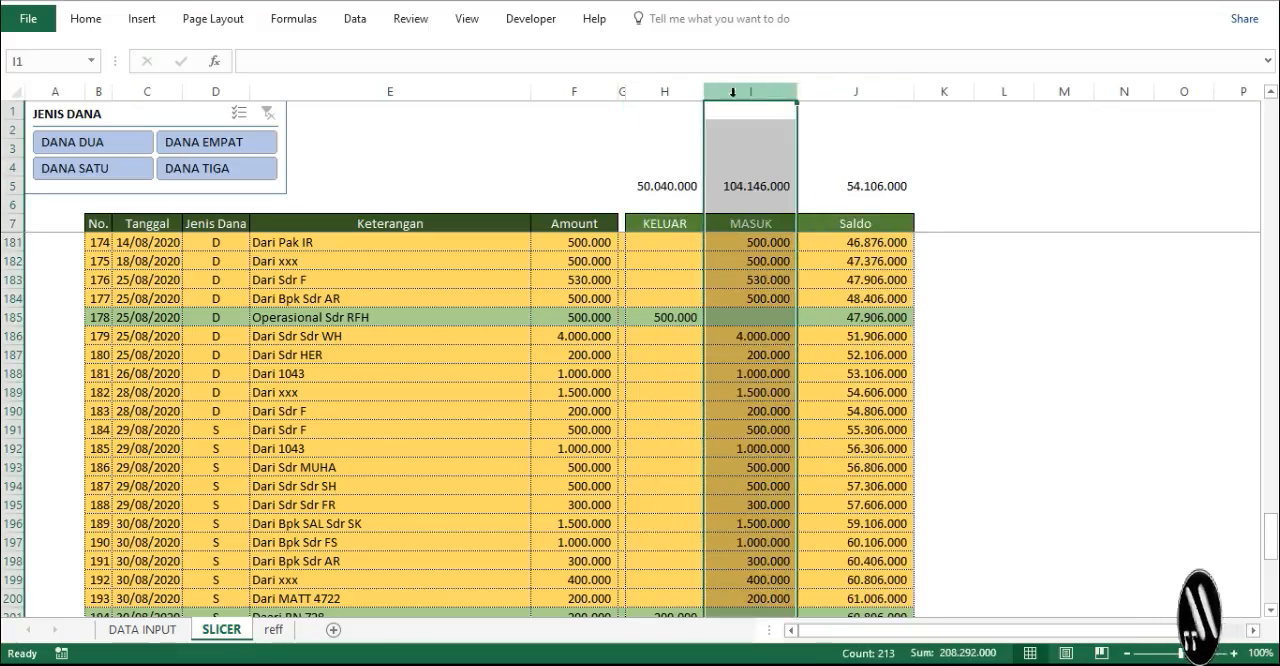
pyautogui.click(658, 91)
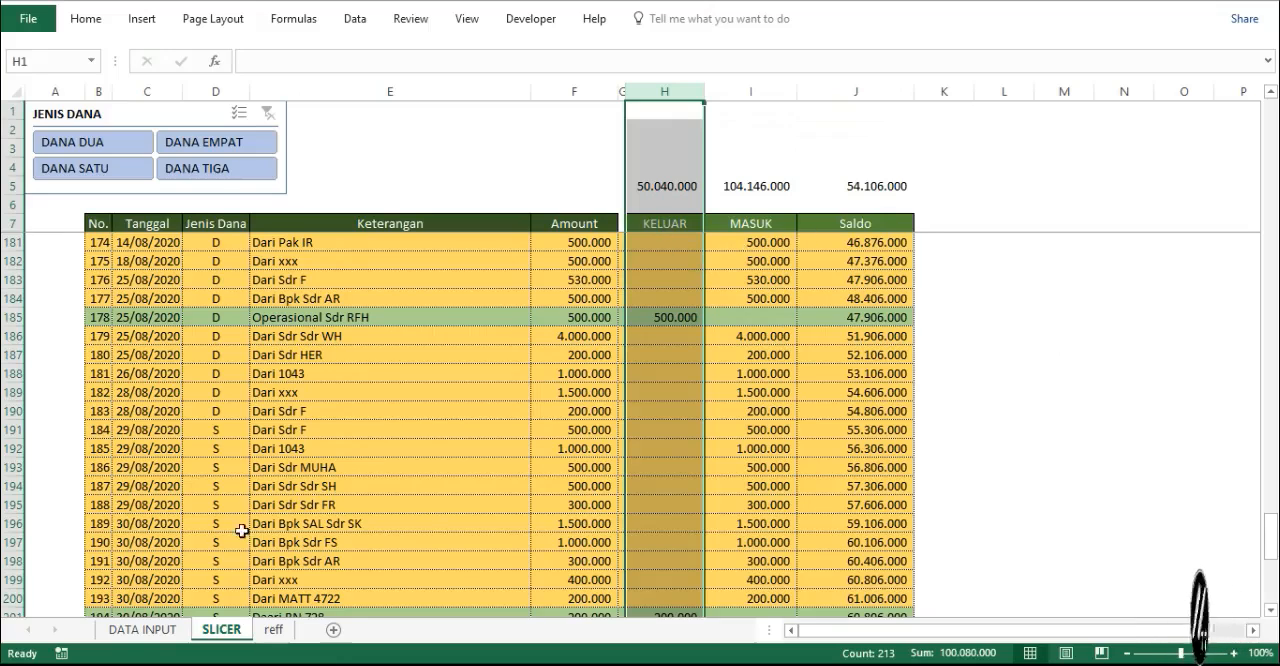
# - Review the source entries on the DATA INPUT sheet from C4 and return to the SLICER sheet to look over its list
pyautogui.click(122, 630)
pyautogui.scroll(11, 466, 243)
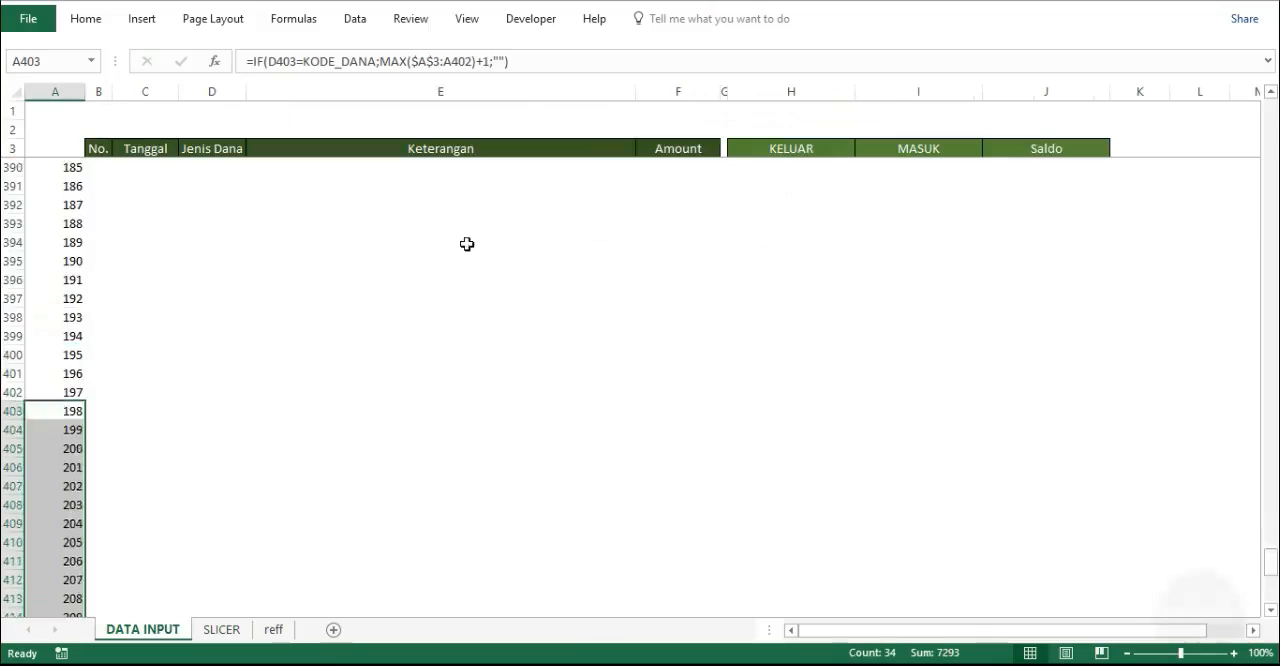
pyautogui.click(138, 152)
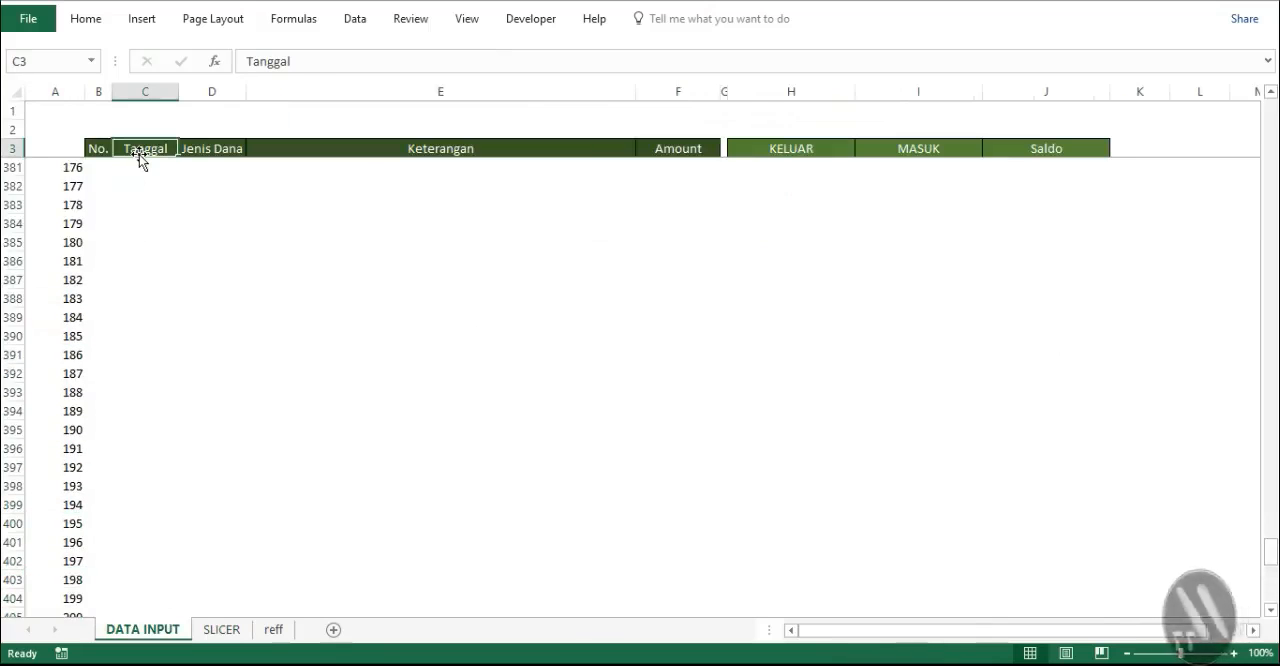
pyautogui.press('Down')
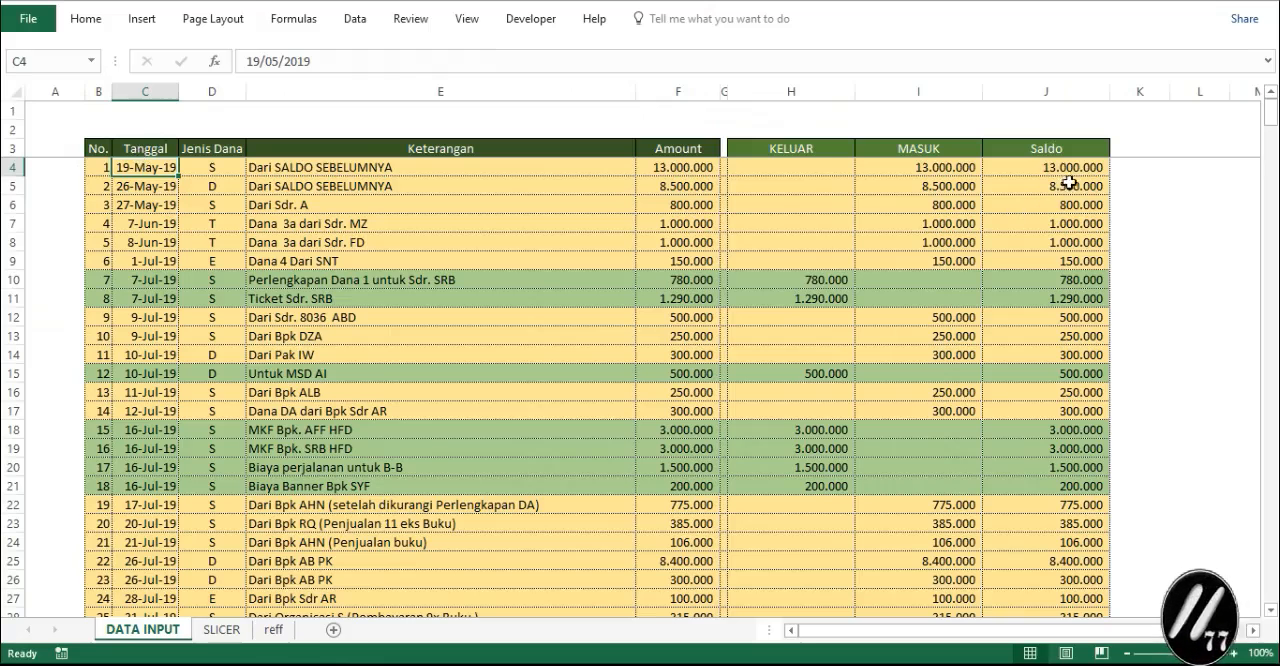
pyautogui.click(225, 630)
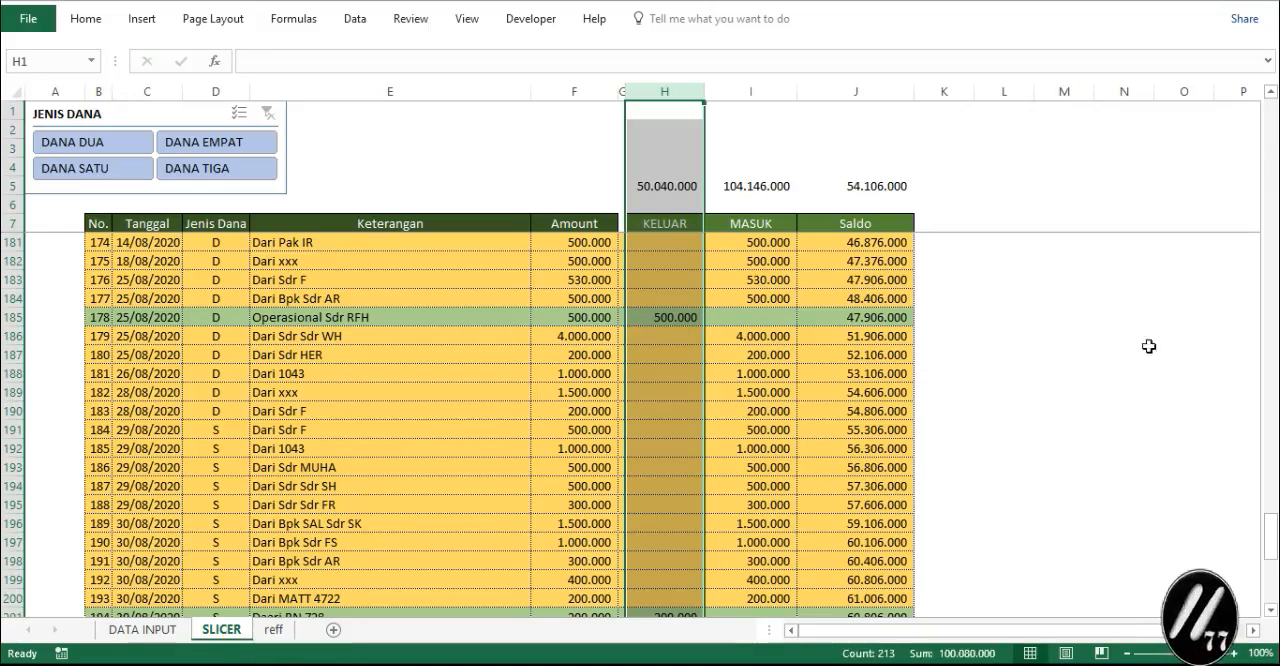
pyautogui.click(1076, 371)
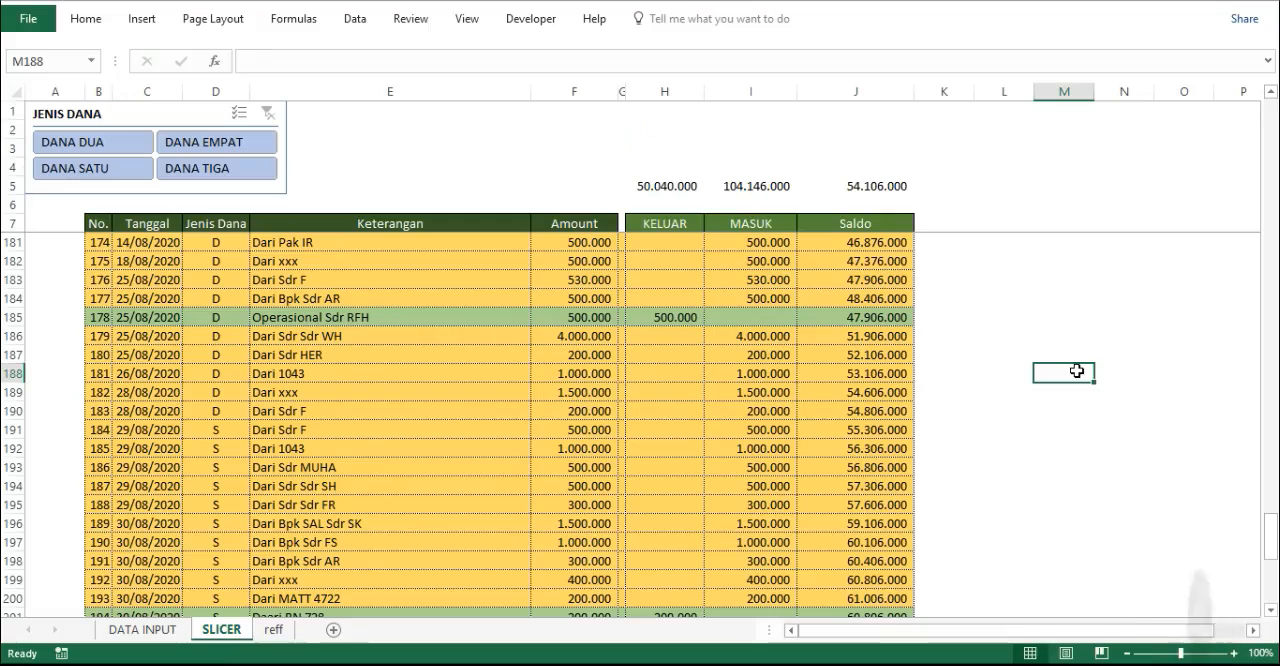
pyautogui.scroll(10, 1076, 371)
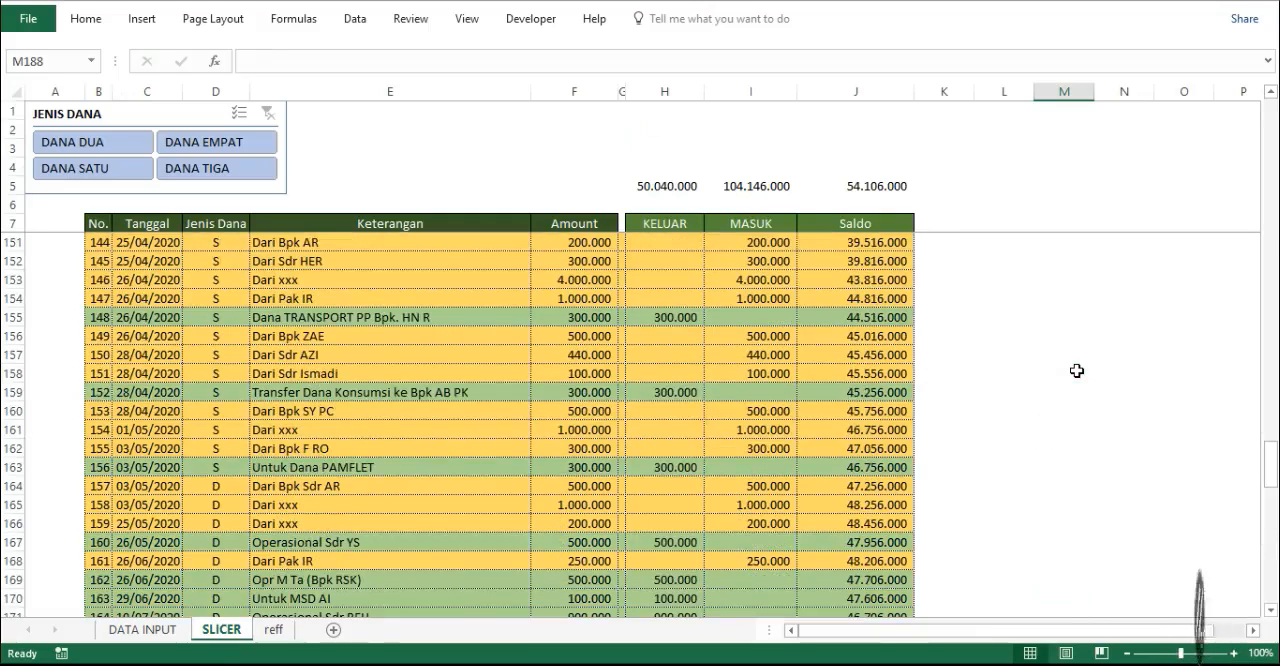